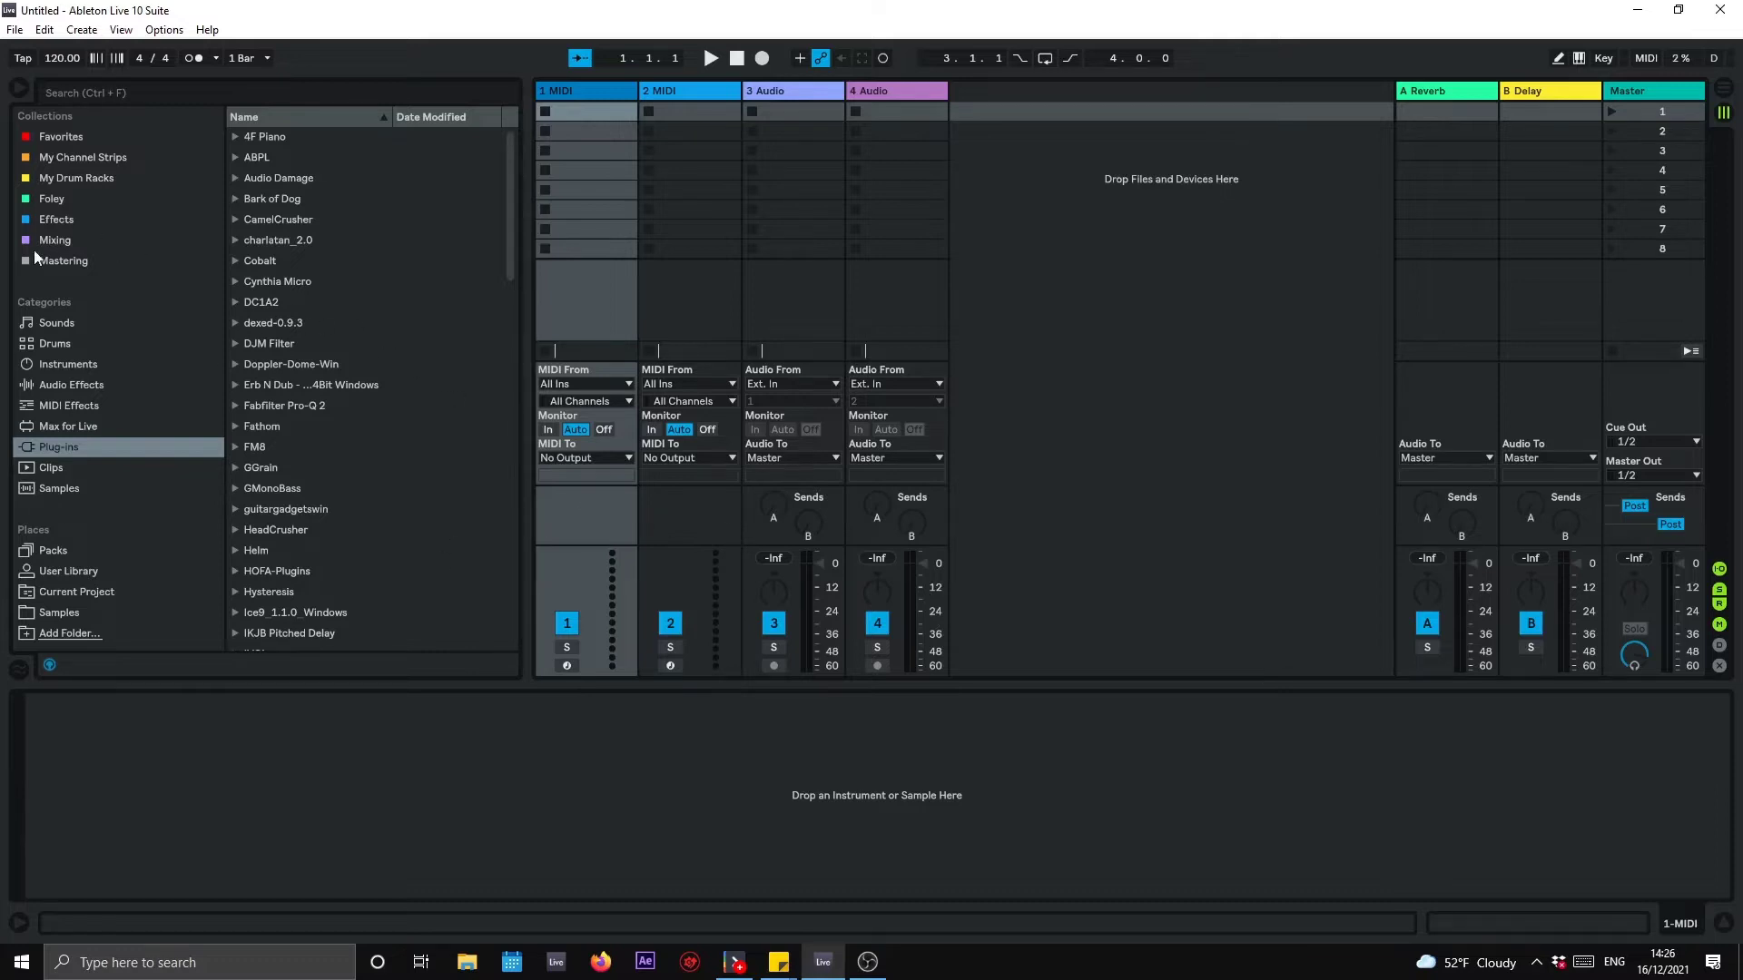
# Step: Load an empty Drum Rack instrument onto the first MIDI track
pyautogui.click(65, 382)
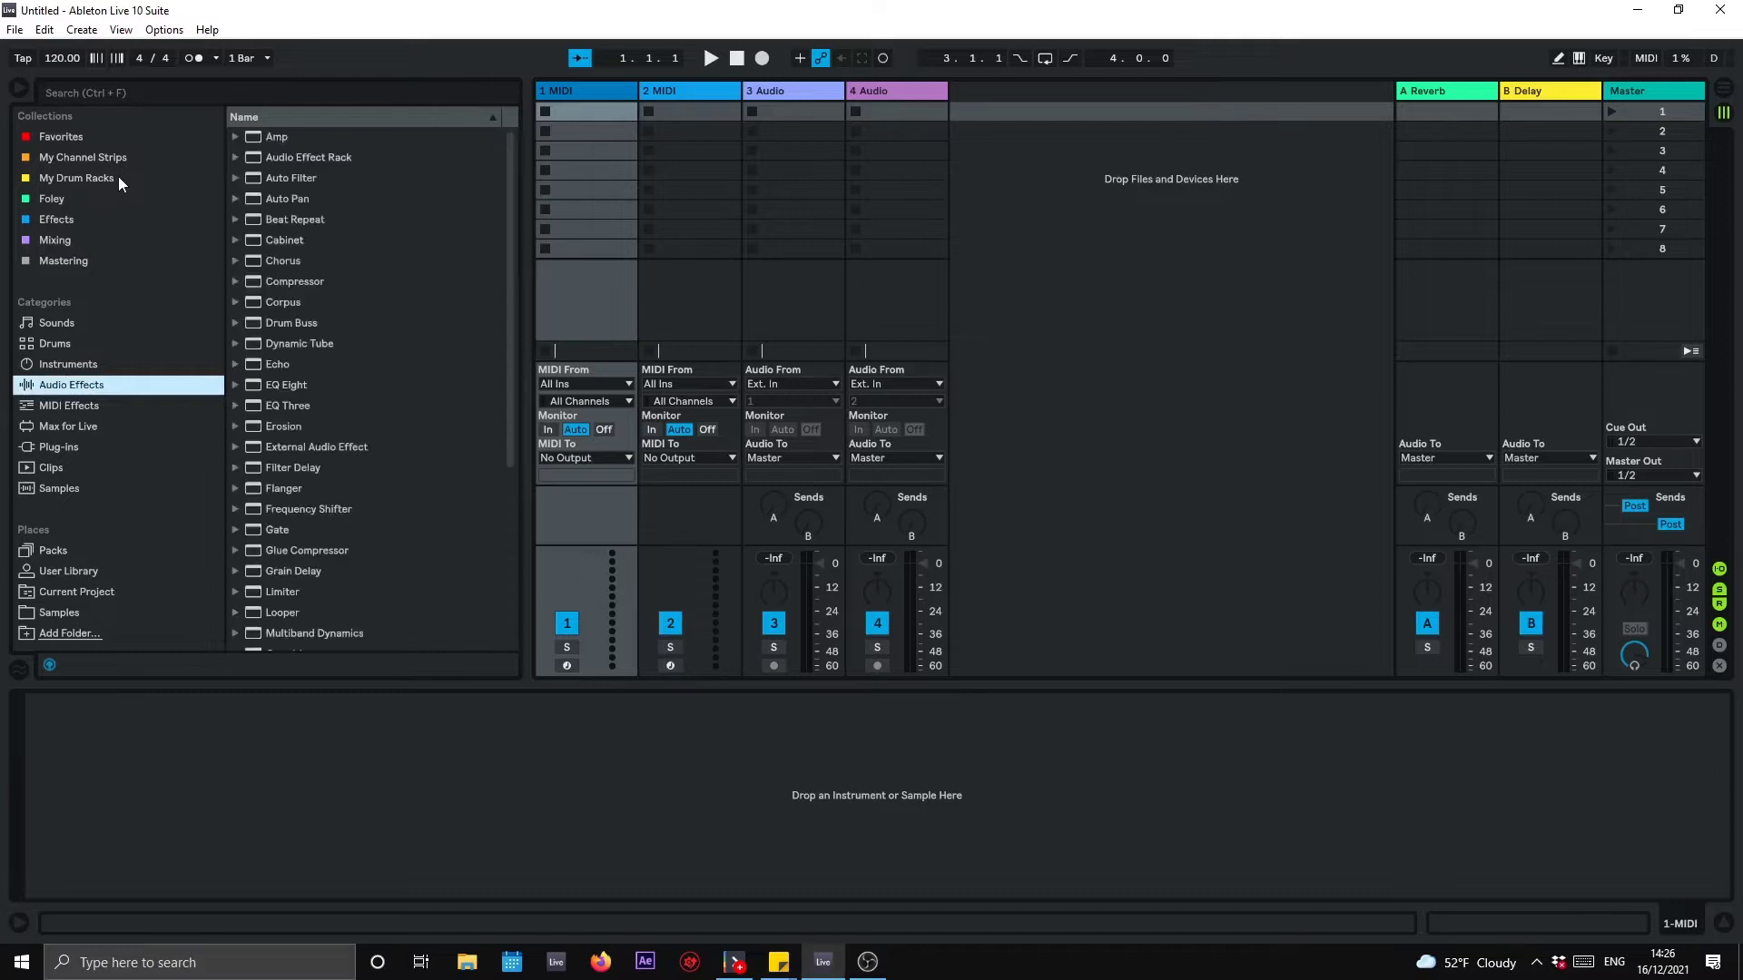
pyautogui.click(127, 364)
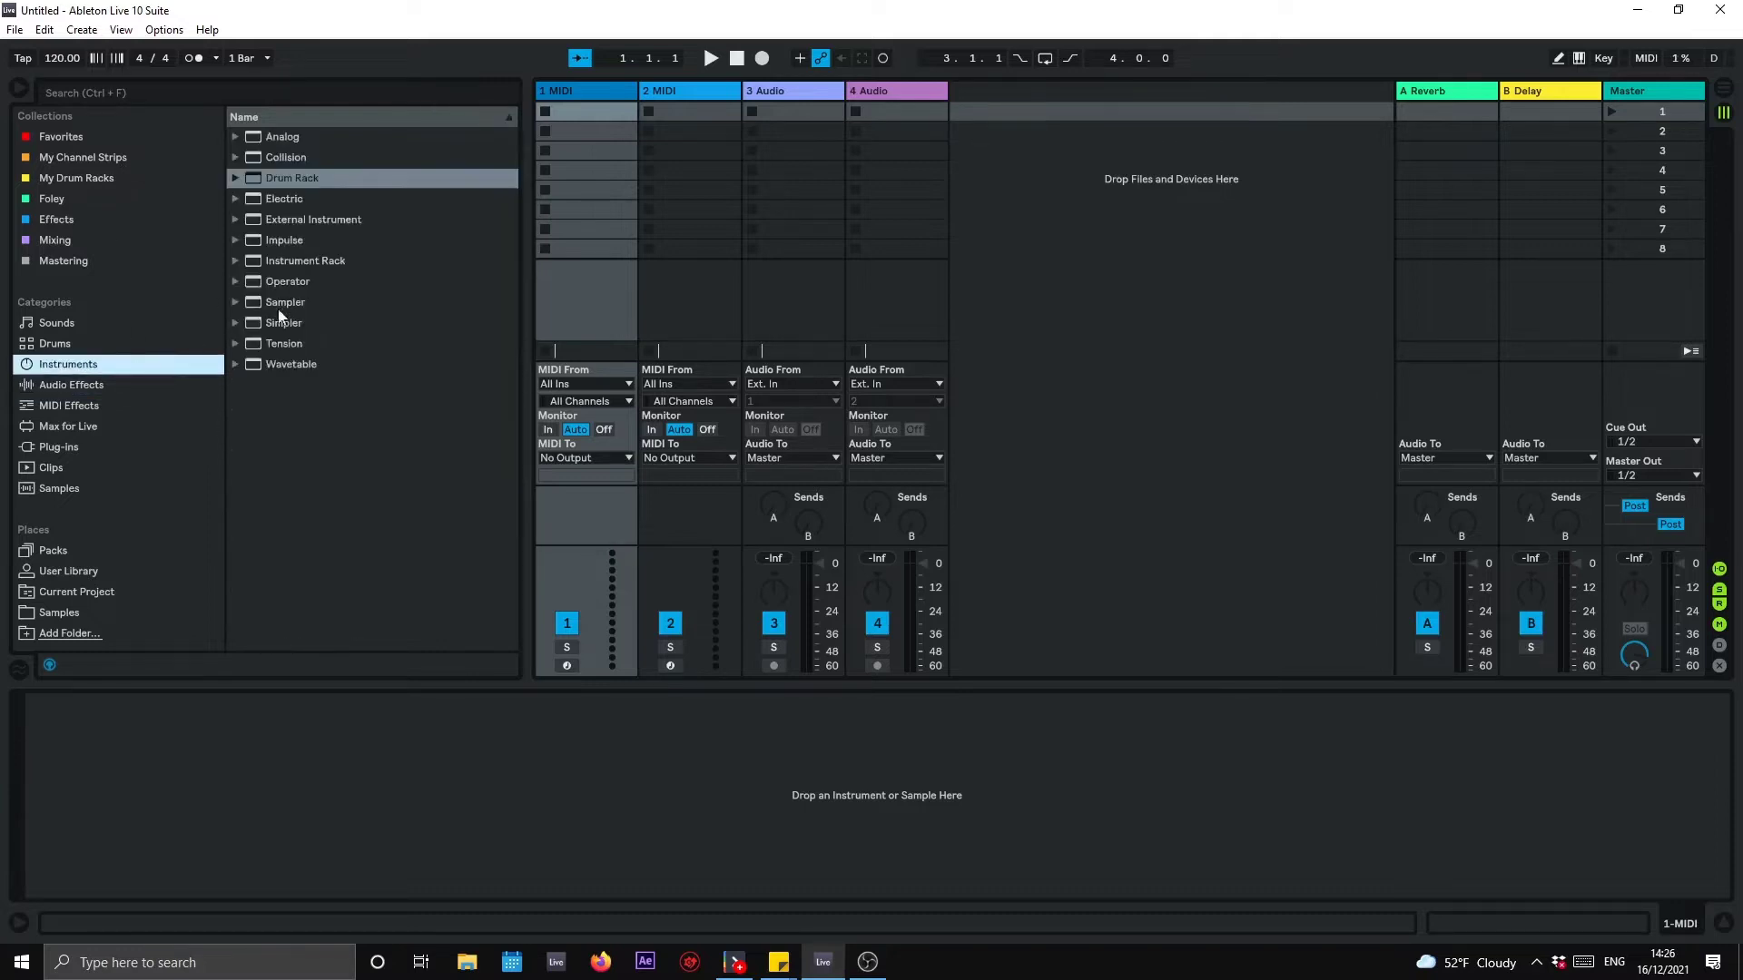
pyautogui.click(290, 180)
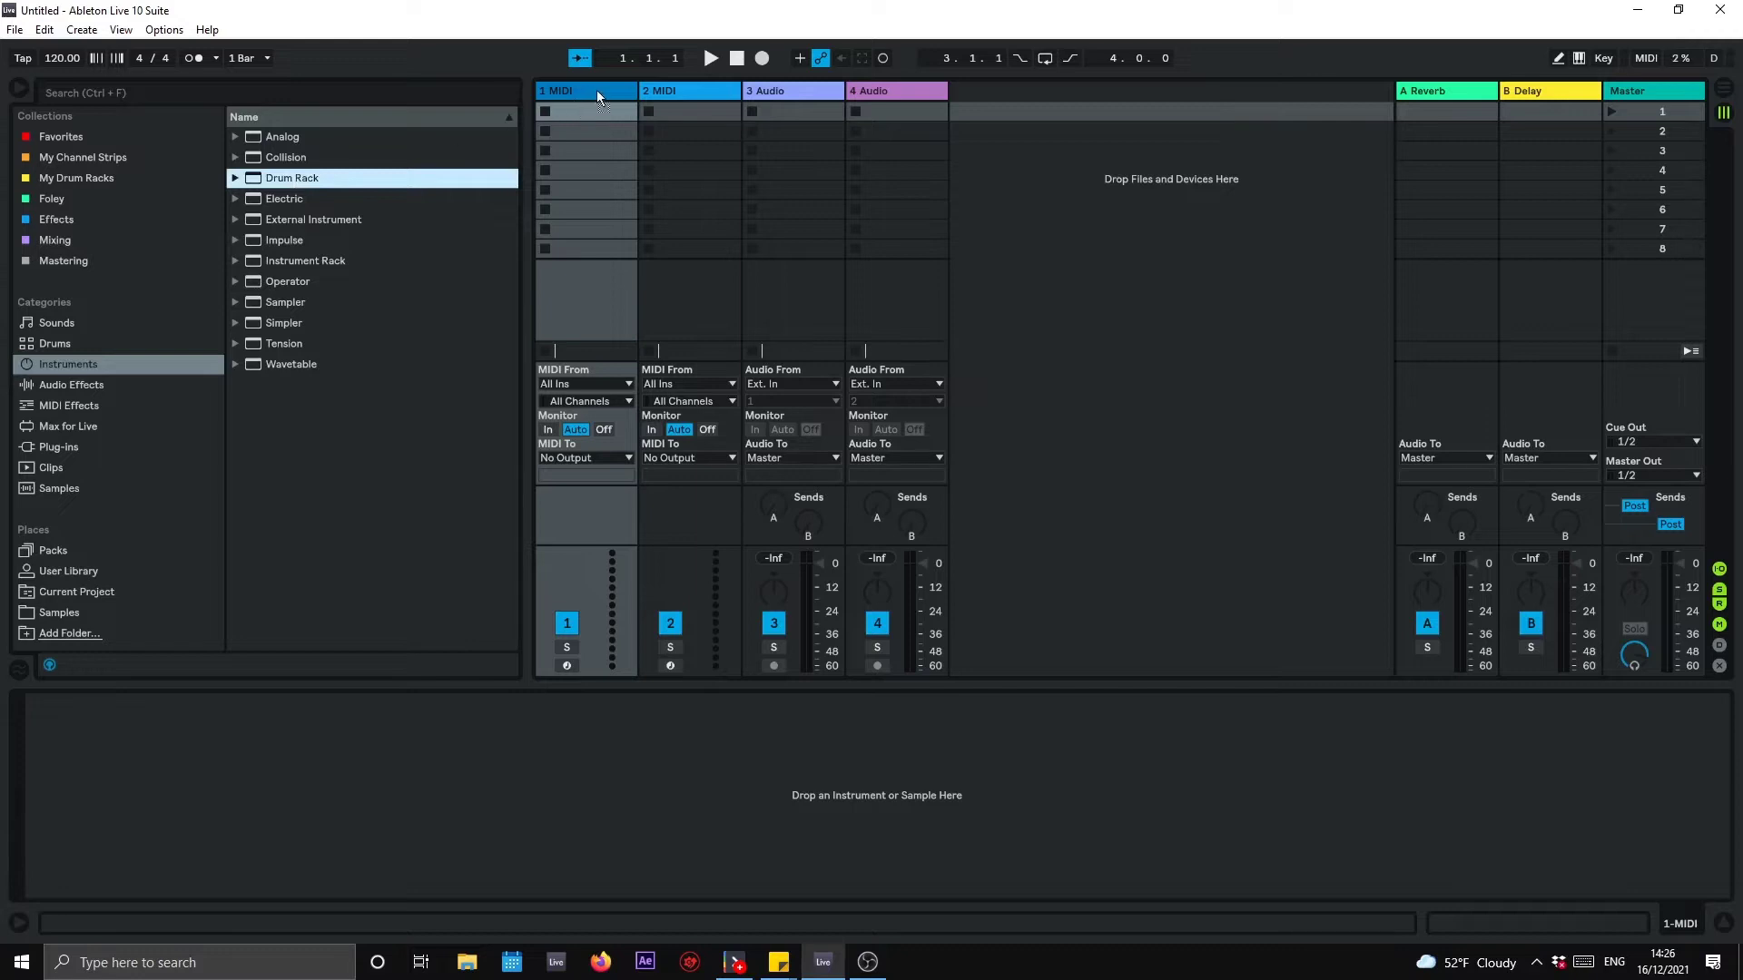
pyautogui.moveTo(596, 94); pyautogui.dragTo(589, 91)
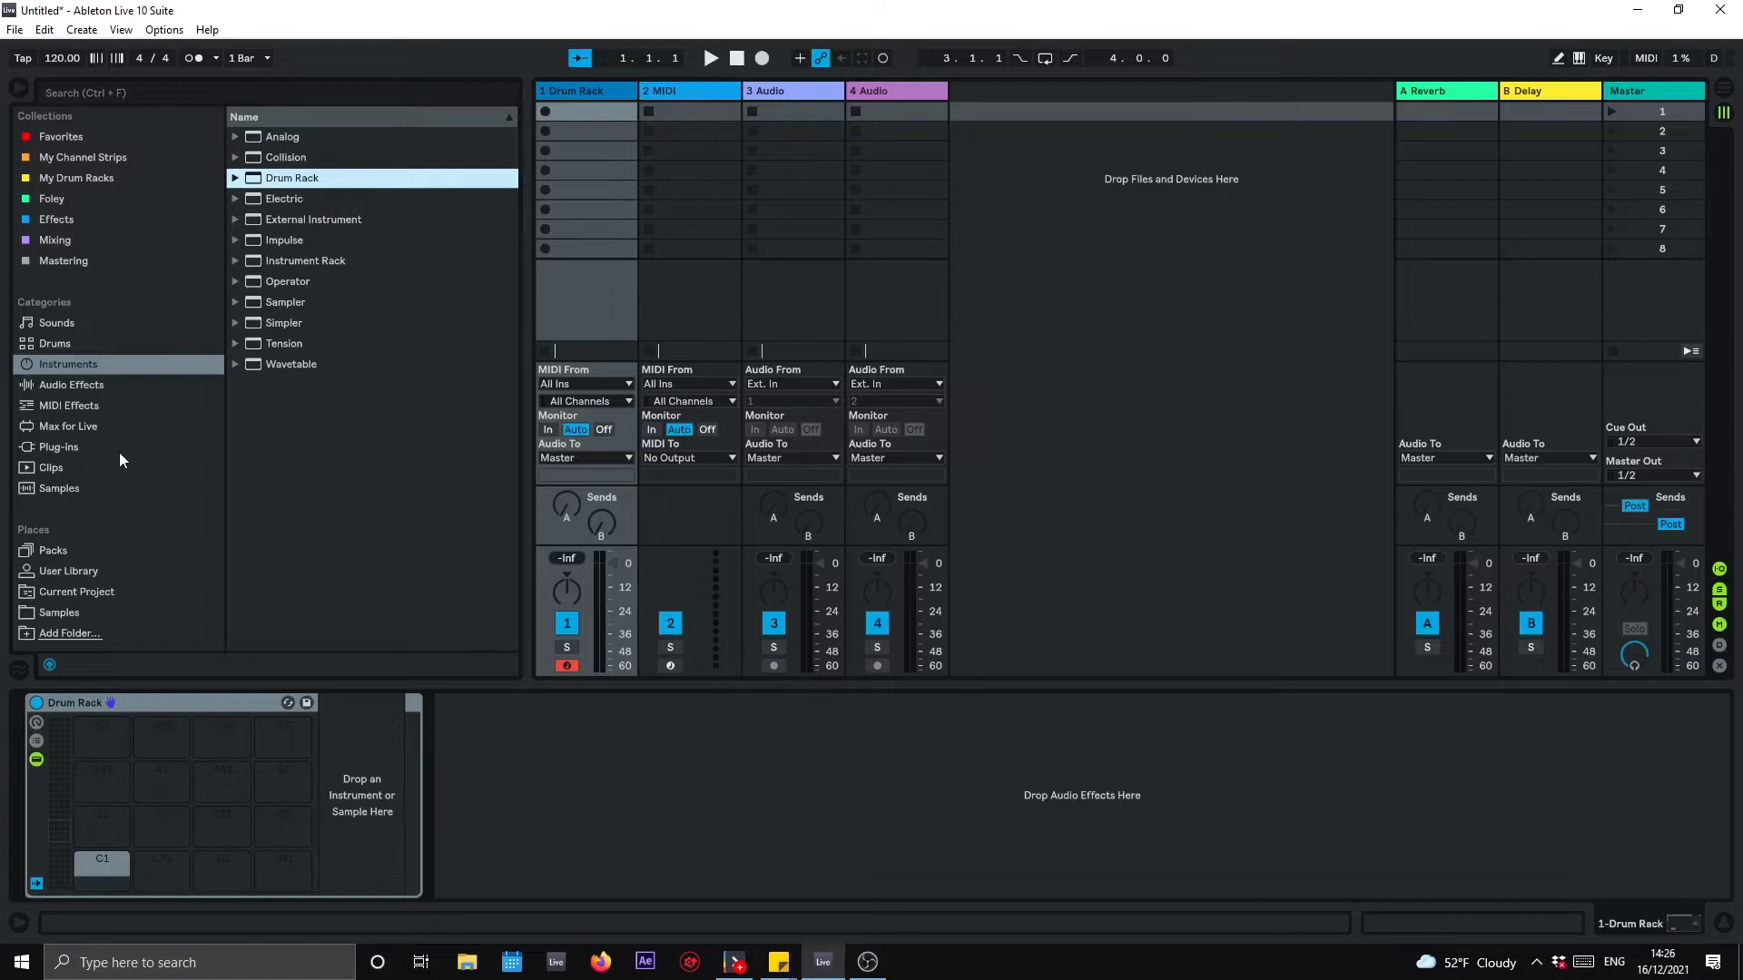
# Step: Search the Samples place for "kick" and widen the browser so the full file names fit
pyautogui.click(120, 615)
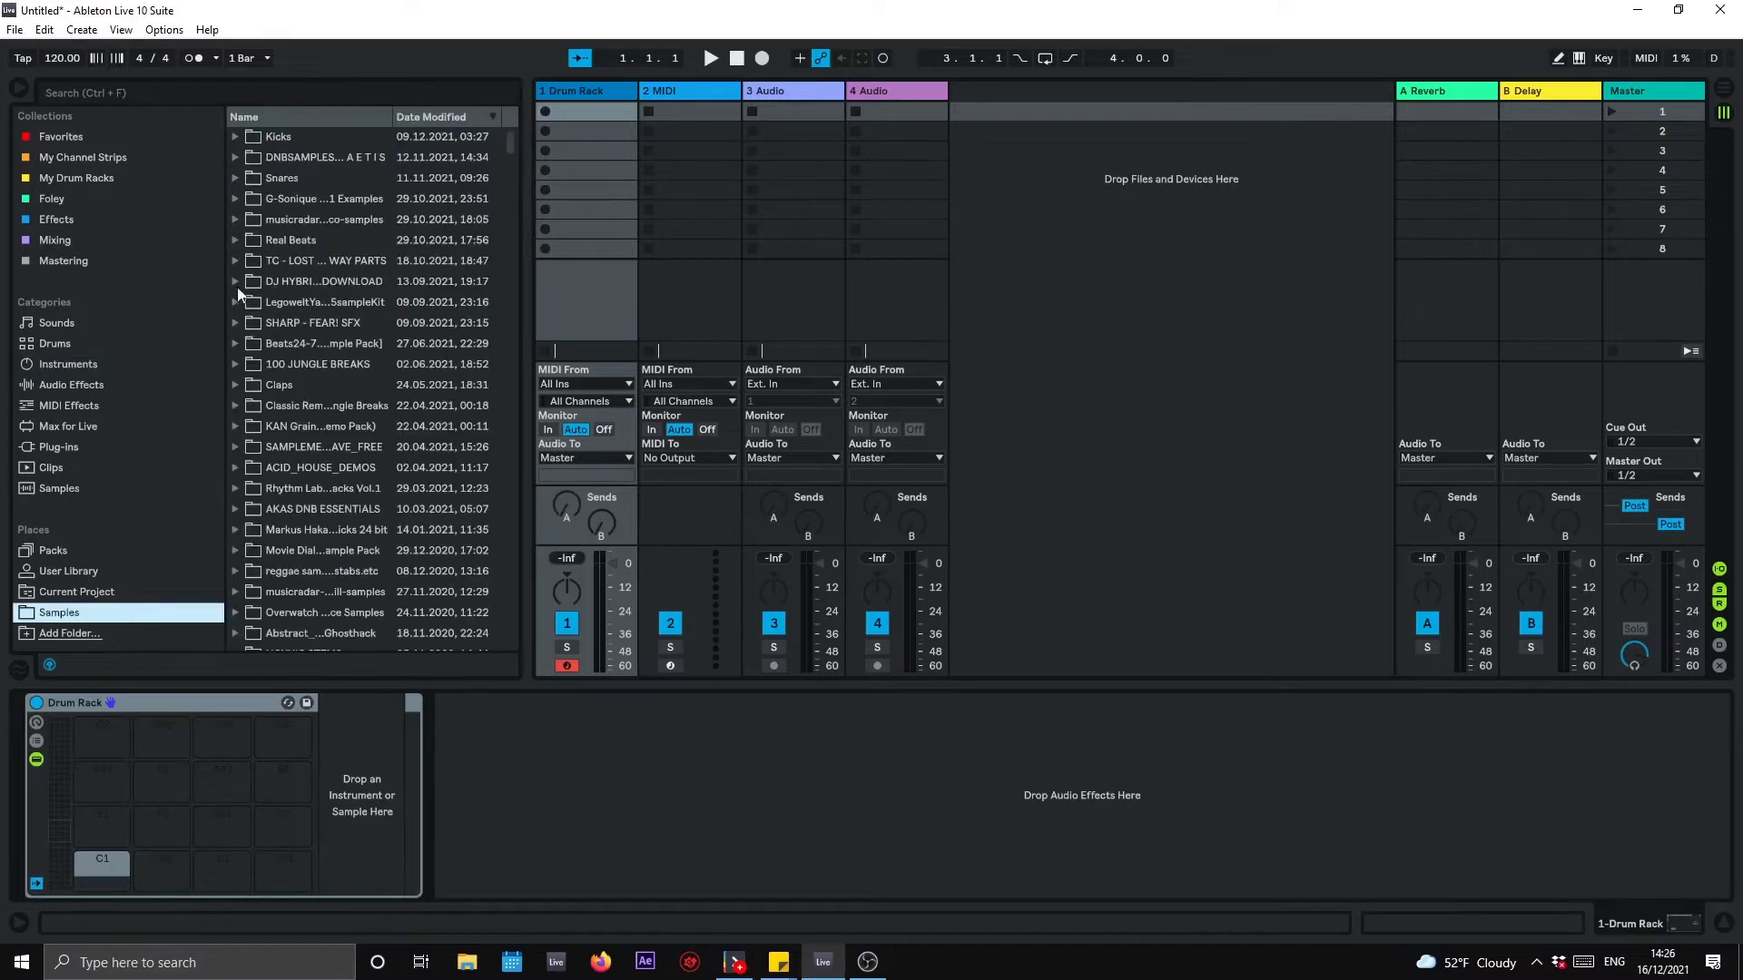
pyautogui.click(207, 90)
pyautogui.write('kick')
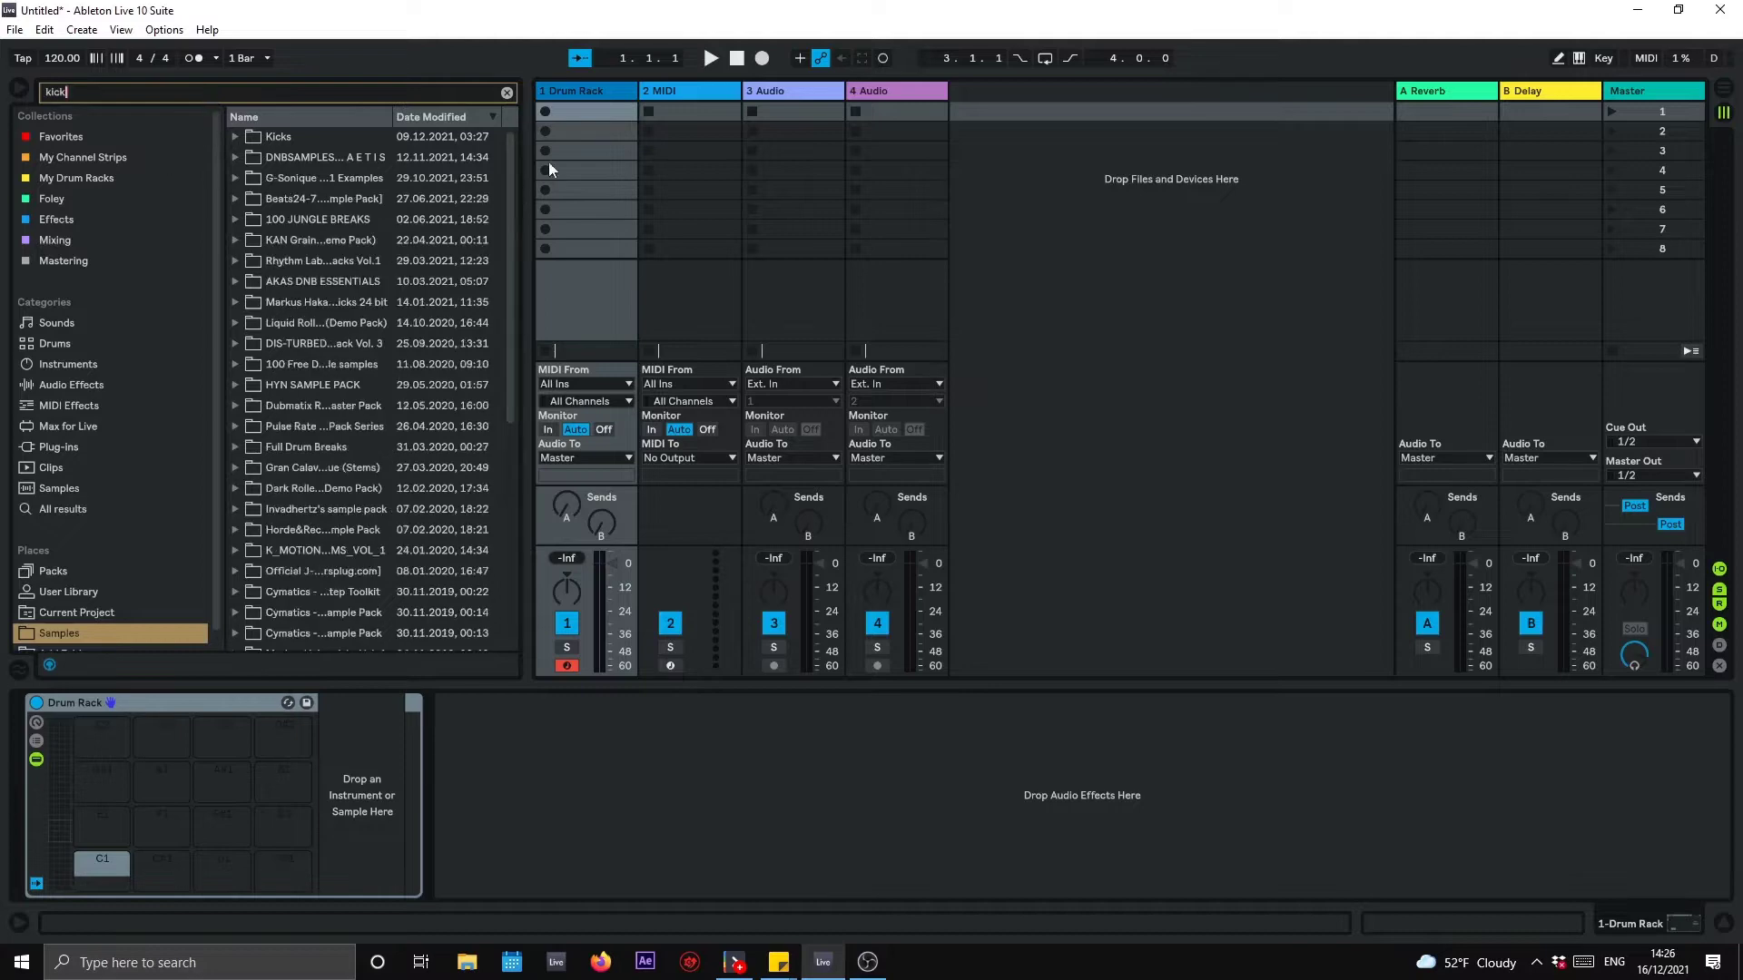
pyautogui.moveTo(523, 167); pyautogui.dragTo(852, 192)
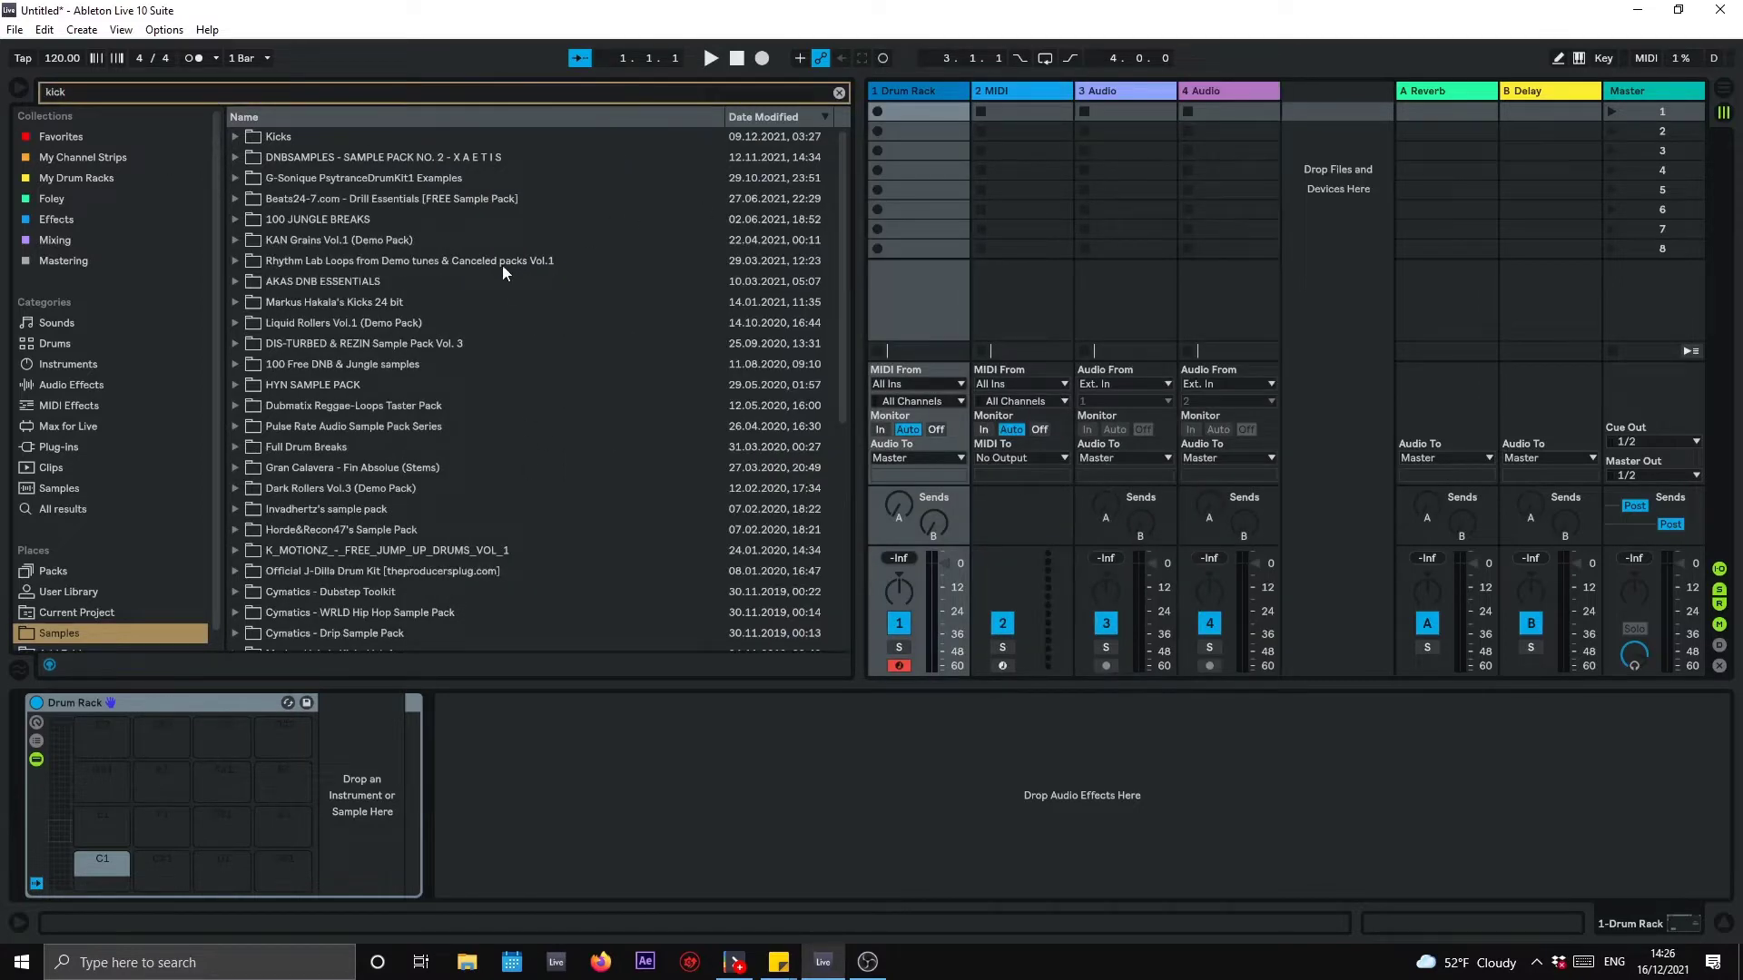
# Step: Load XAETIS_174_ONESHOTS_KICK_8.wav from the DNBSAMPLES pack's KICKS folder onto Drum Rack pad C#1, and preview KICK_9
pyautogui.click(236, 158)
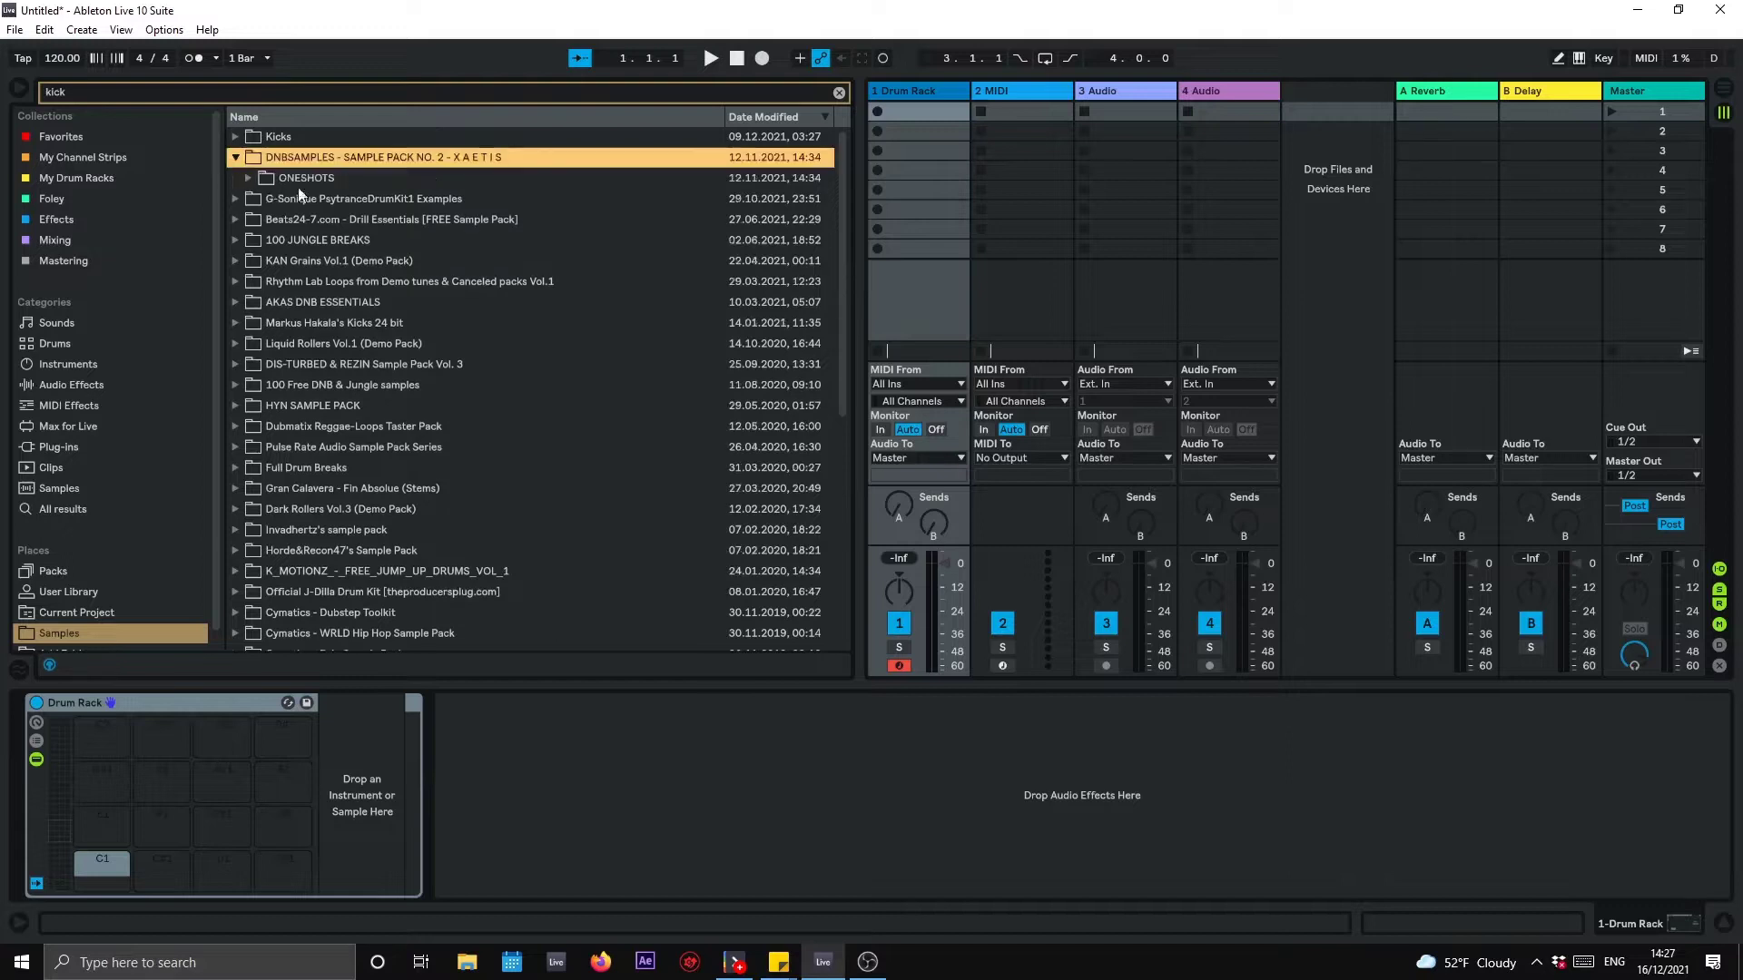
pyautogui.click(248, 179)
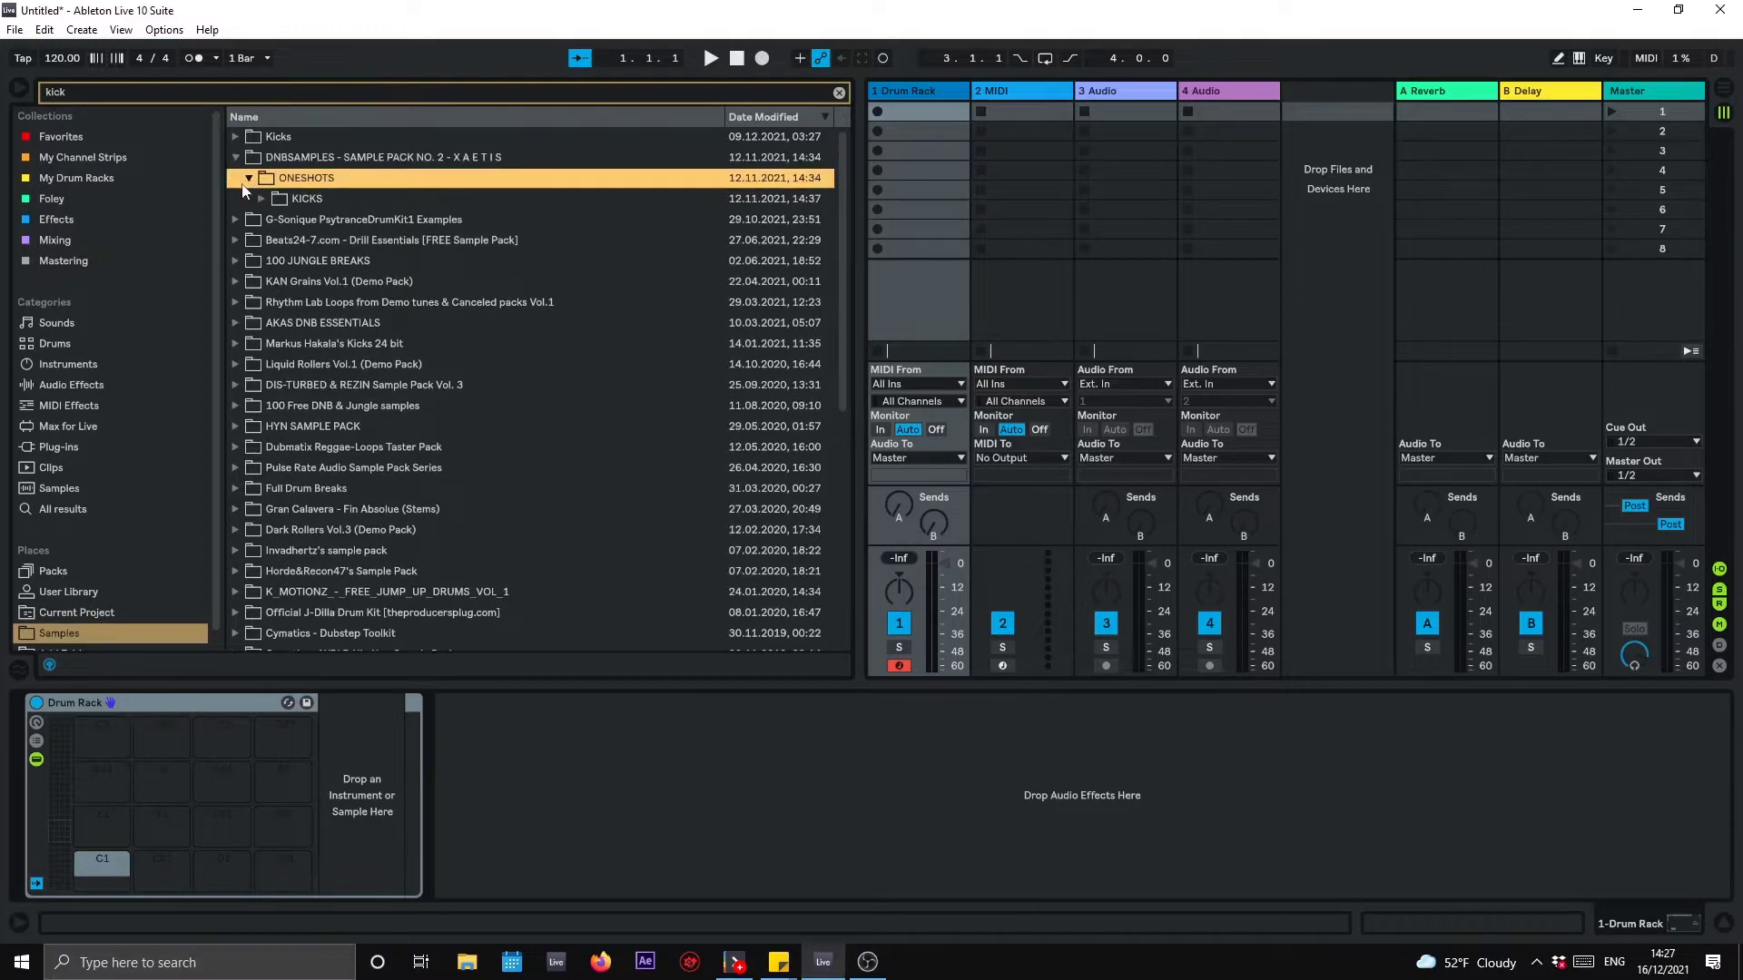
pyautogui.click(262, 198)
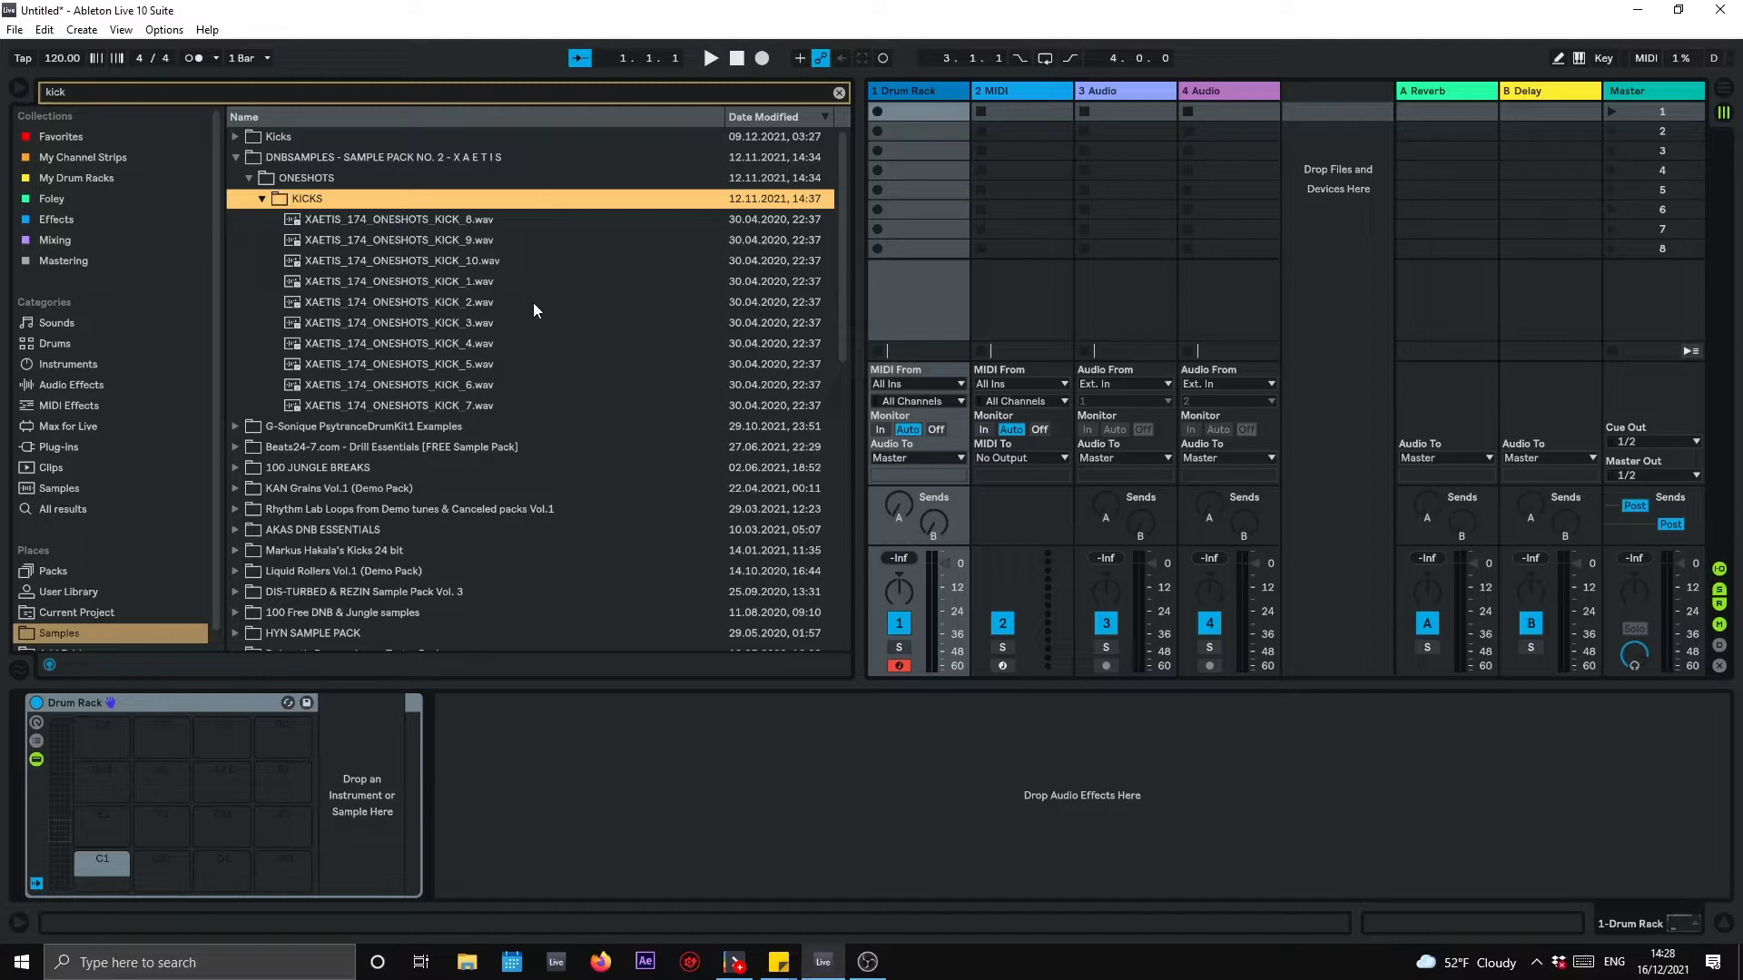
pyautogui.click(507, 223)
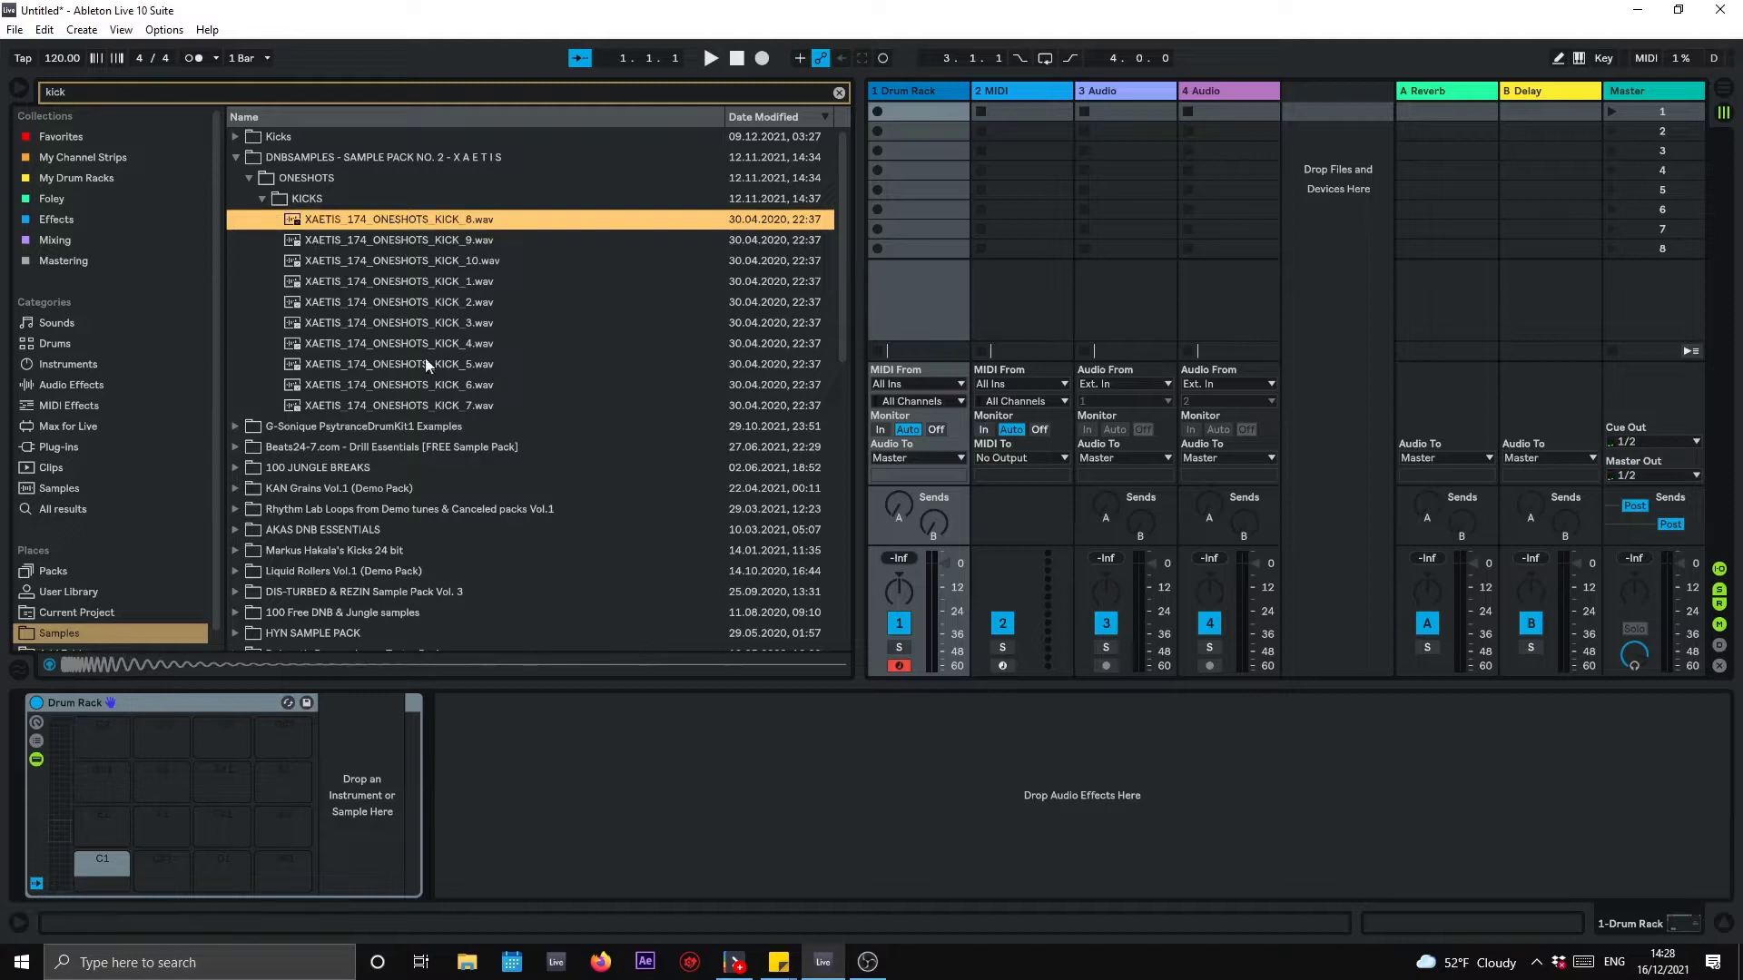
pyautogui.moveTo(410, 226); pyautogui.dragTo(179, 871)
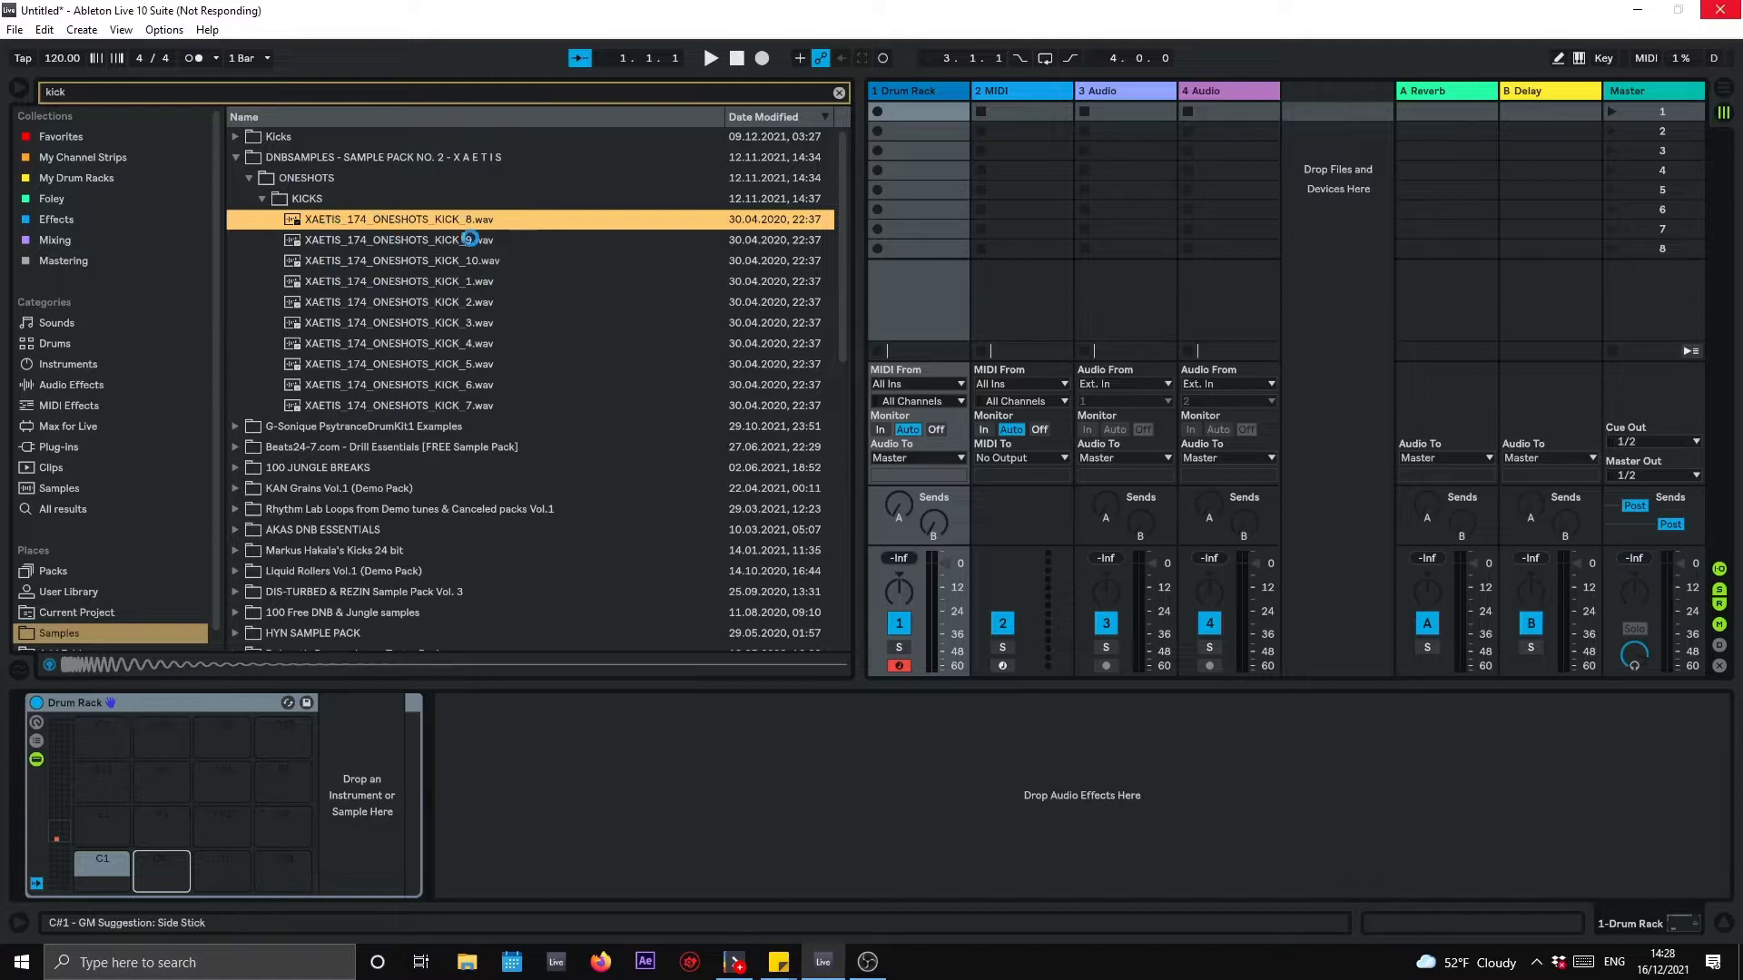
pyautogui.click(386, 242)
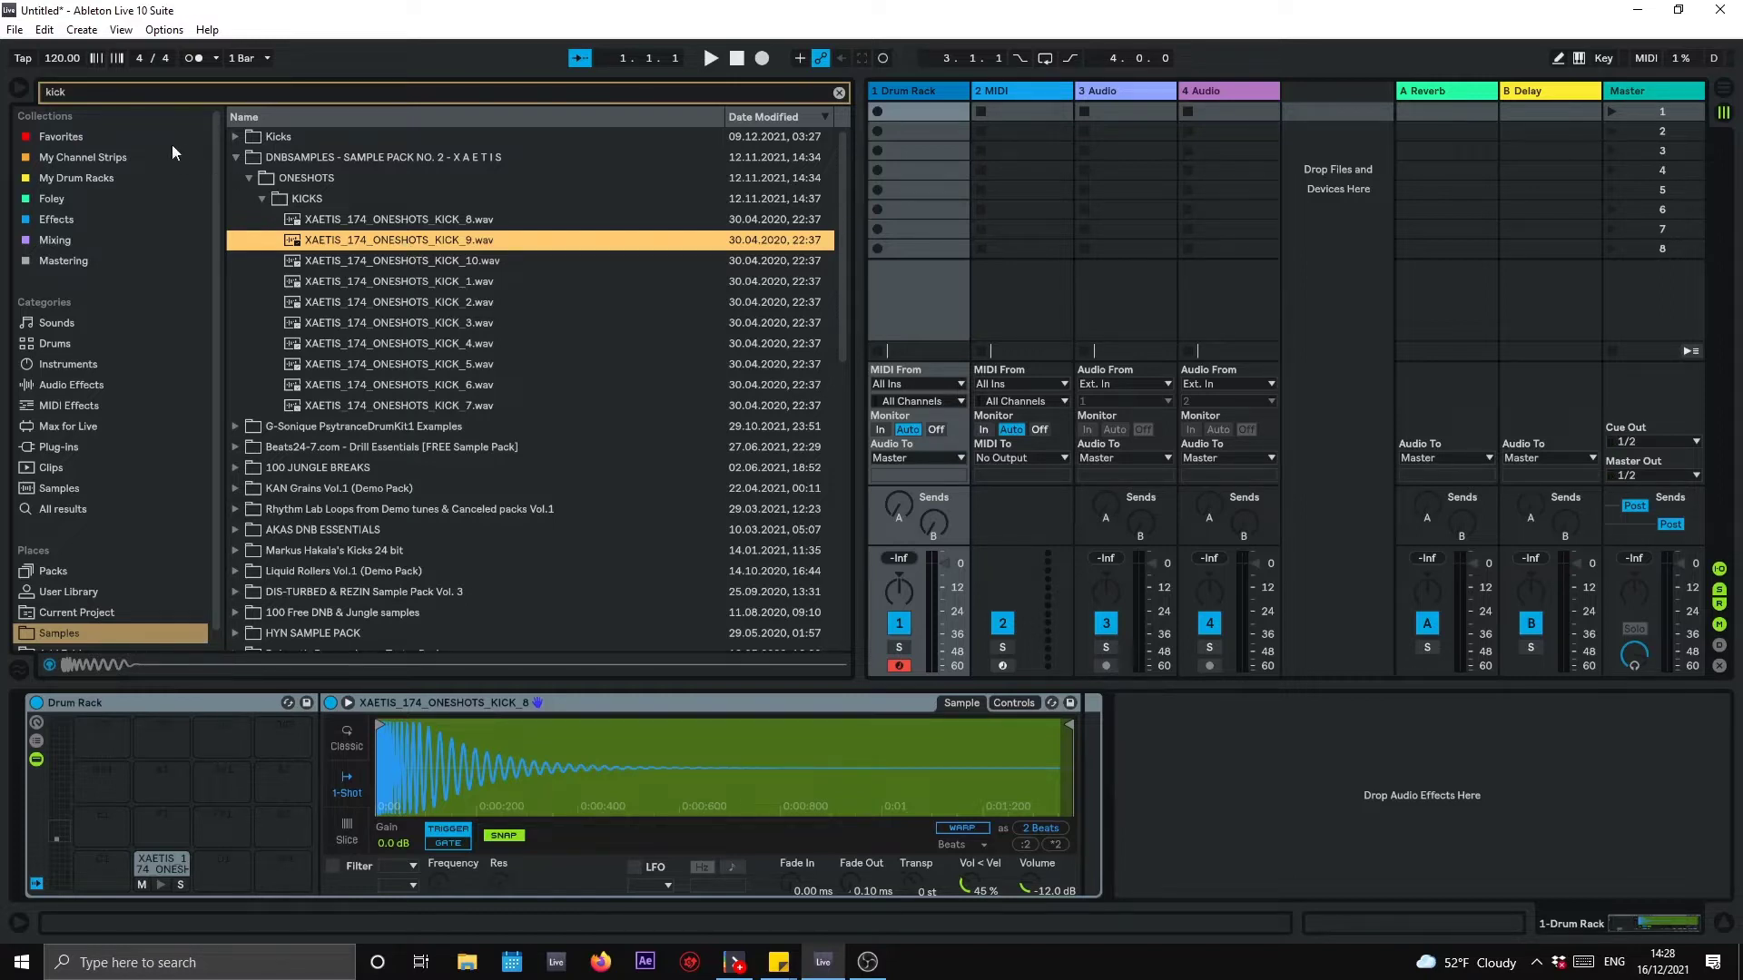
# Step: Search the samples for "dilla" and expand the Official J-Dilla Drum Kit down to its Kicks folder
pyautogui.hotkey('ctrl', 'f')
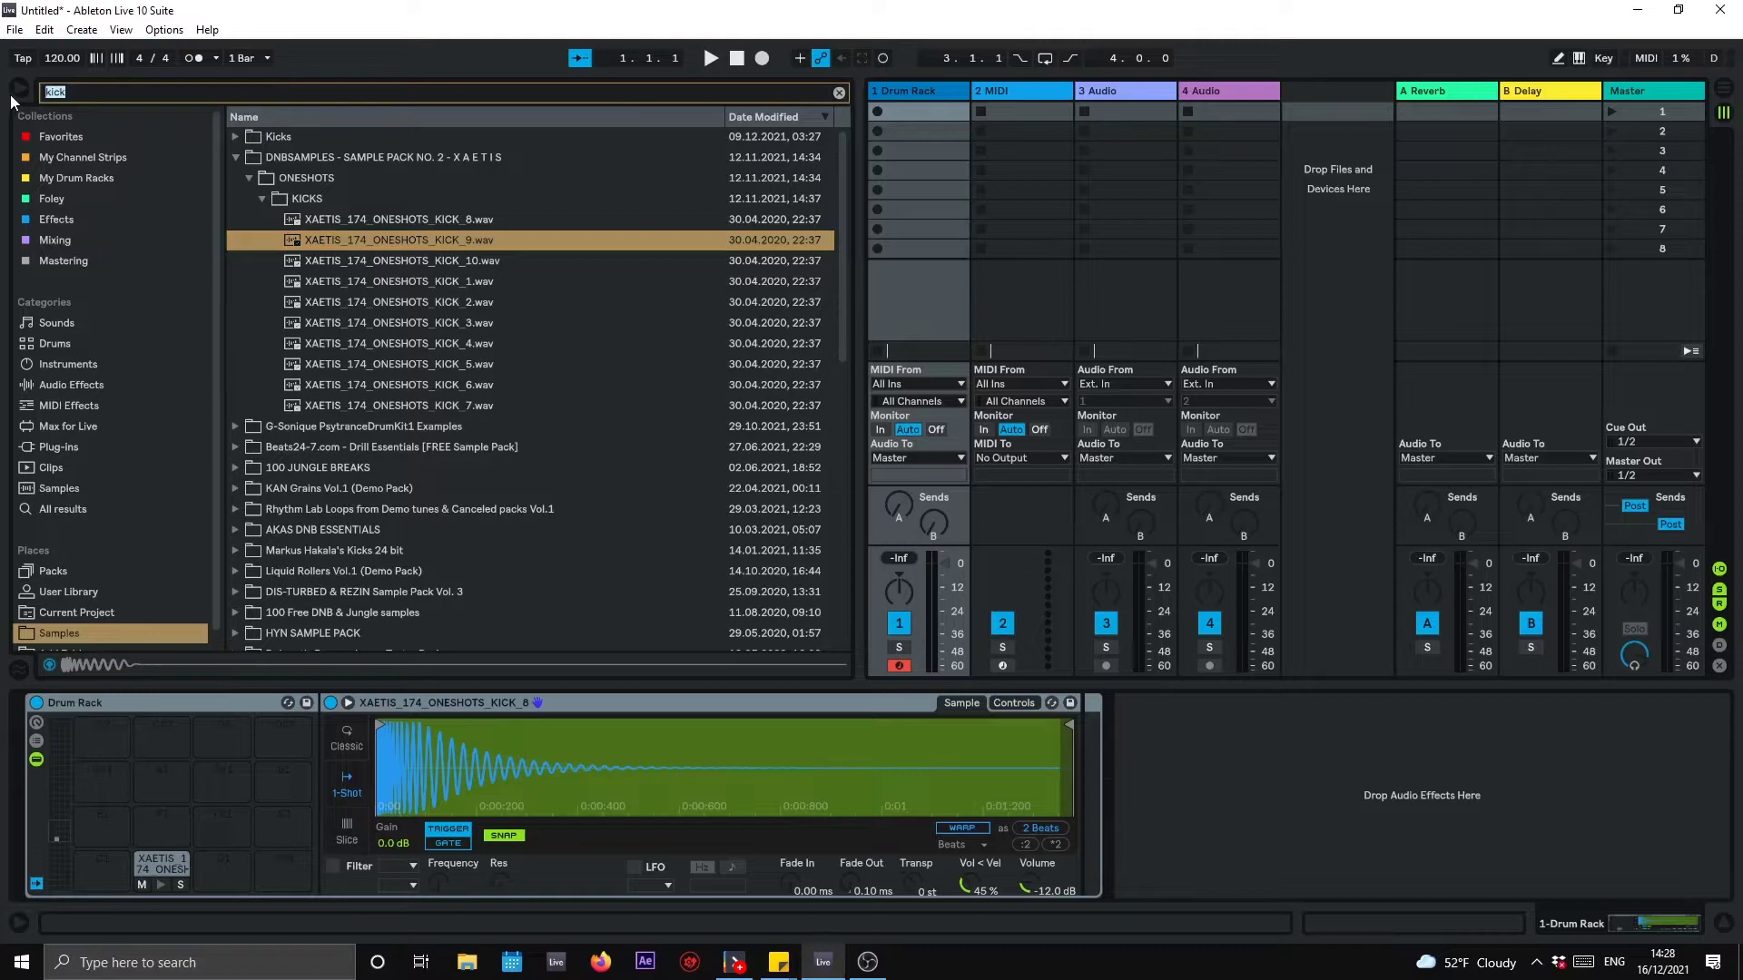
pyautogui.write('dilla')
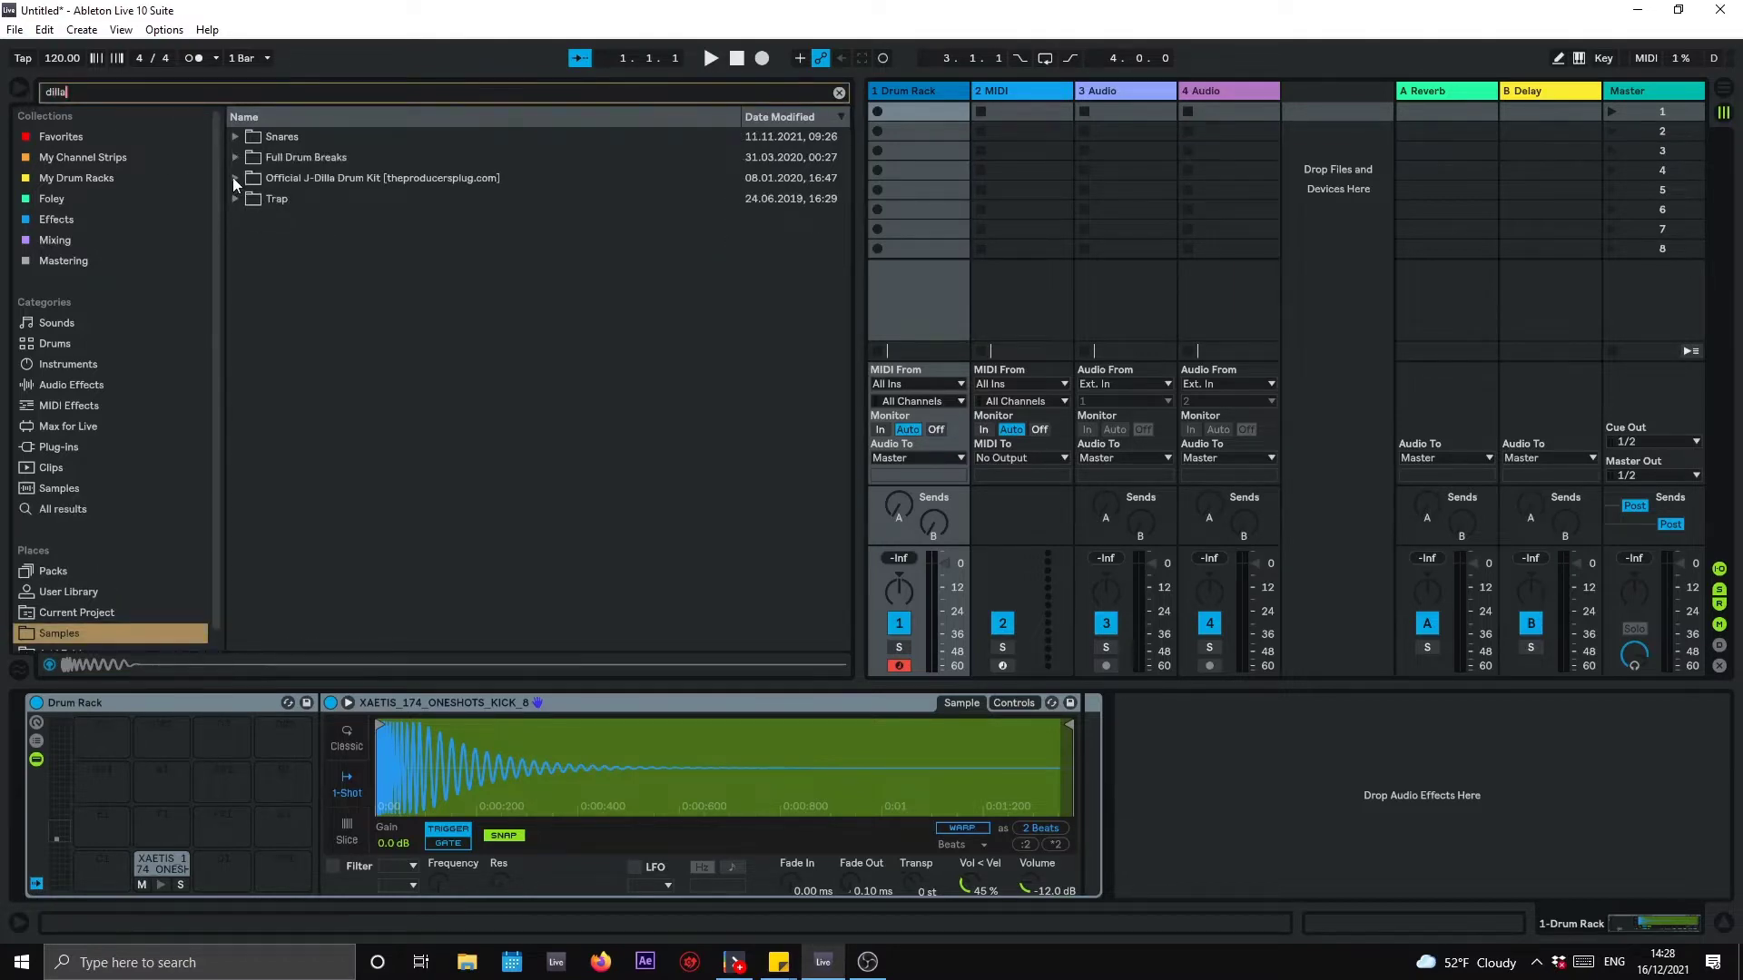
pyautogui.click(234, 178)
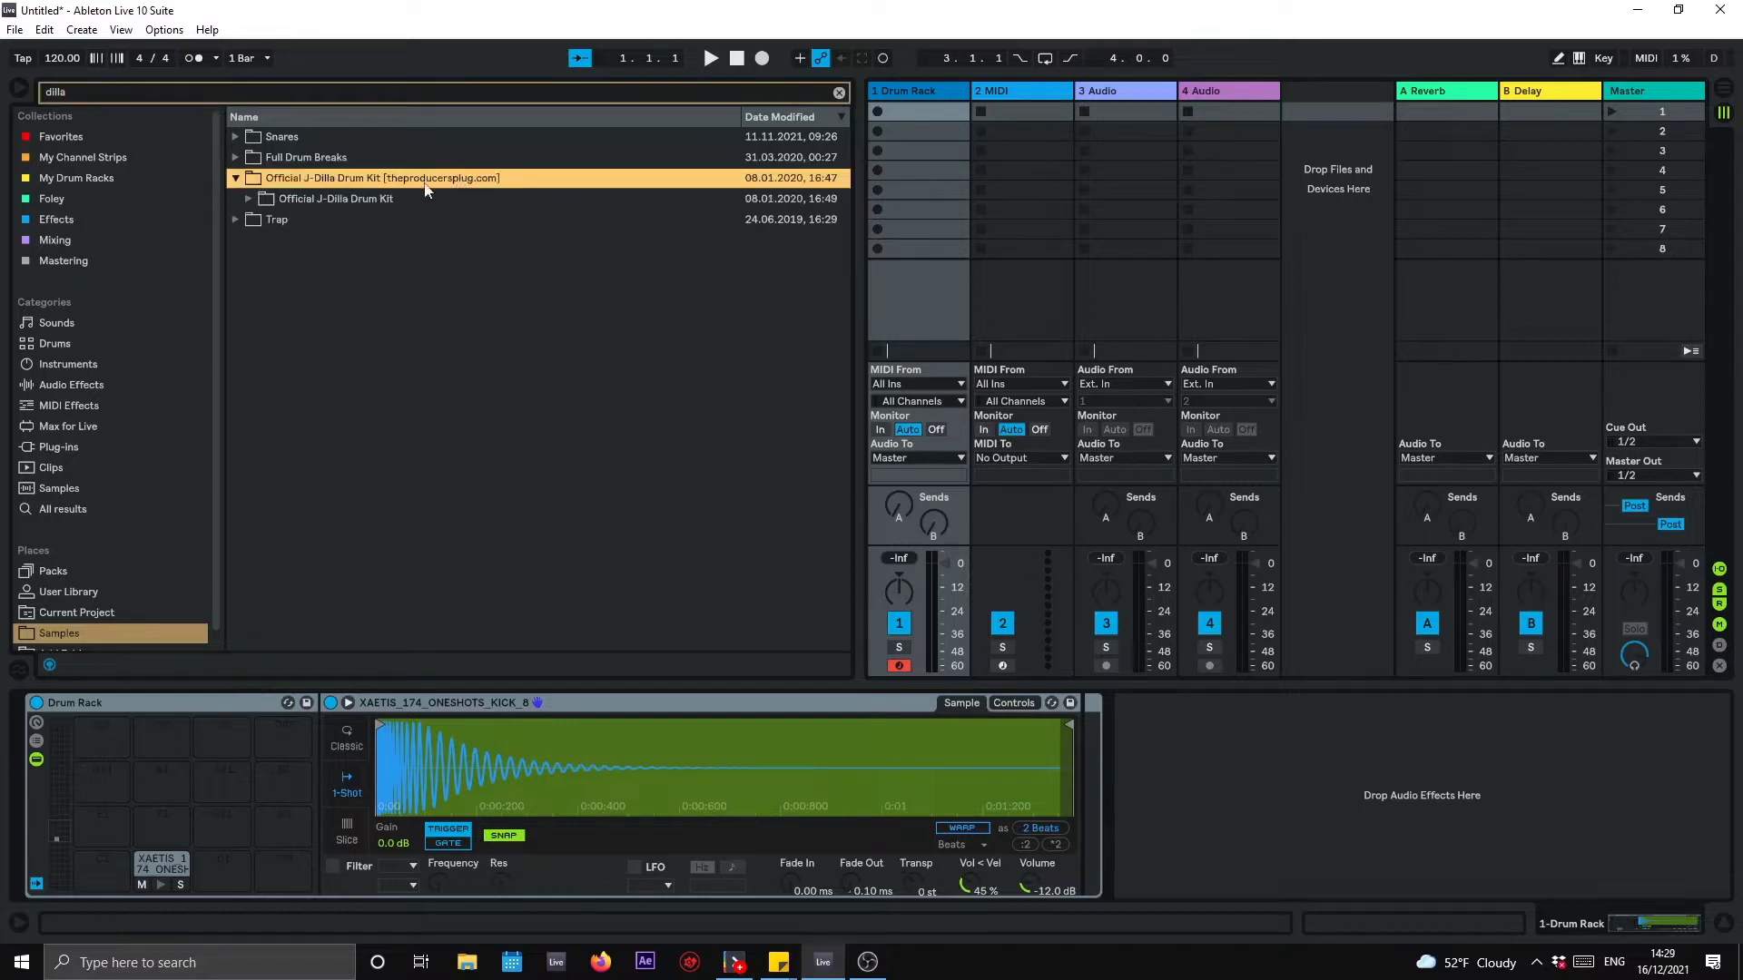
pyautogui.click(248, 200)
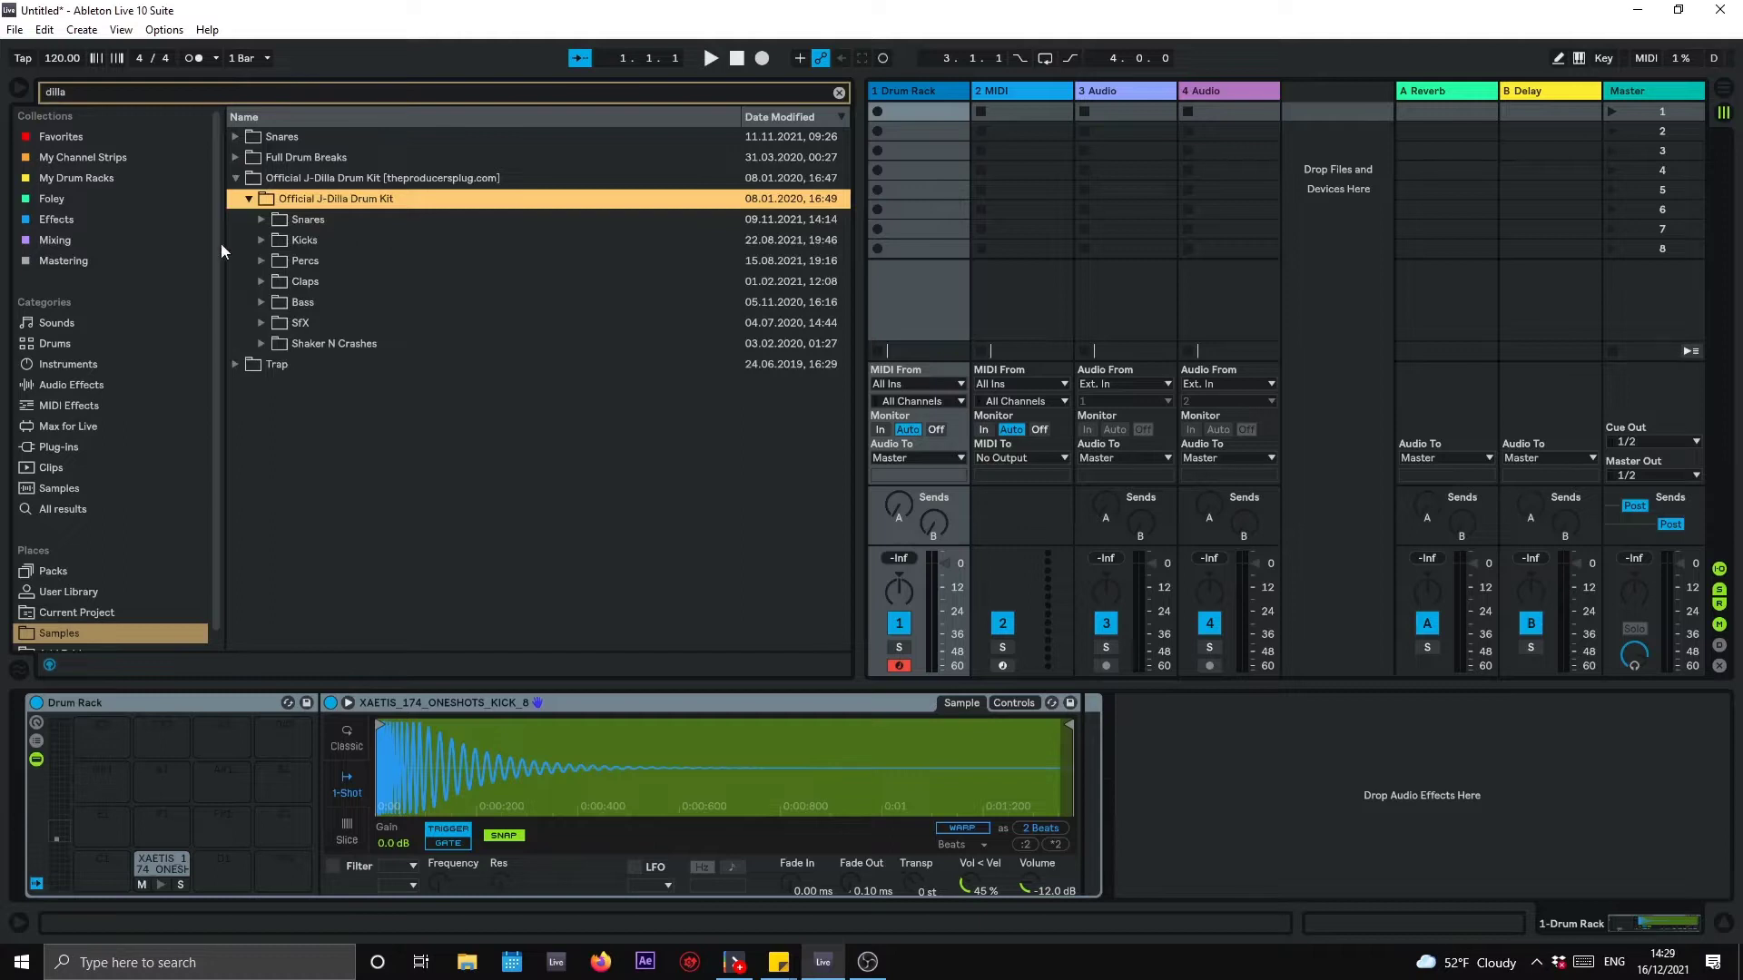
pyautogui.click(261, 239)
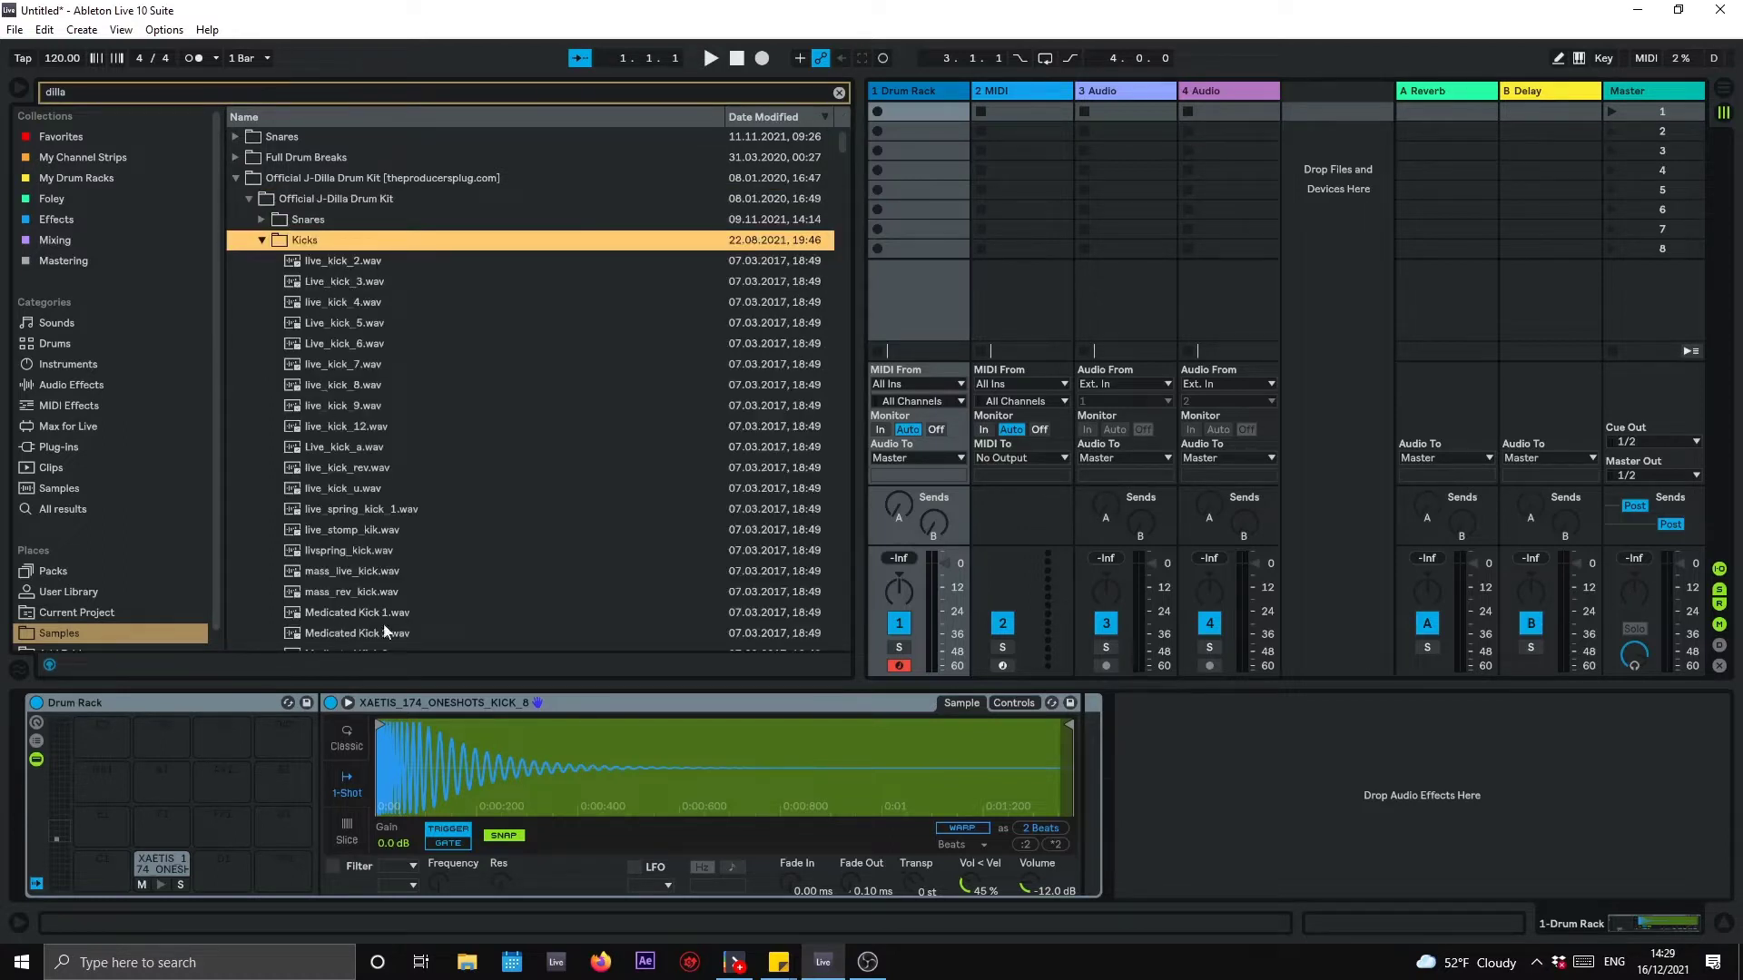
# Step: Audition the live kicks from live_kick_2 to Live_kick_6 and load Live_kick_5.wav onto the empty pad beside the XAETIS kick
pyautogui.scroll(-1, 419, 386)
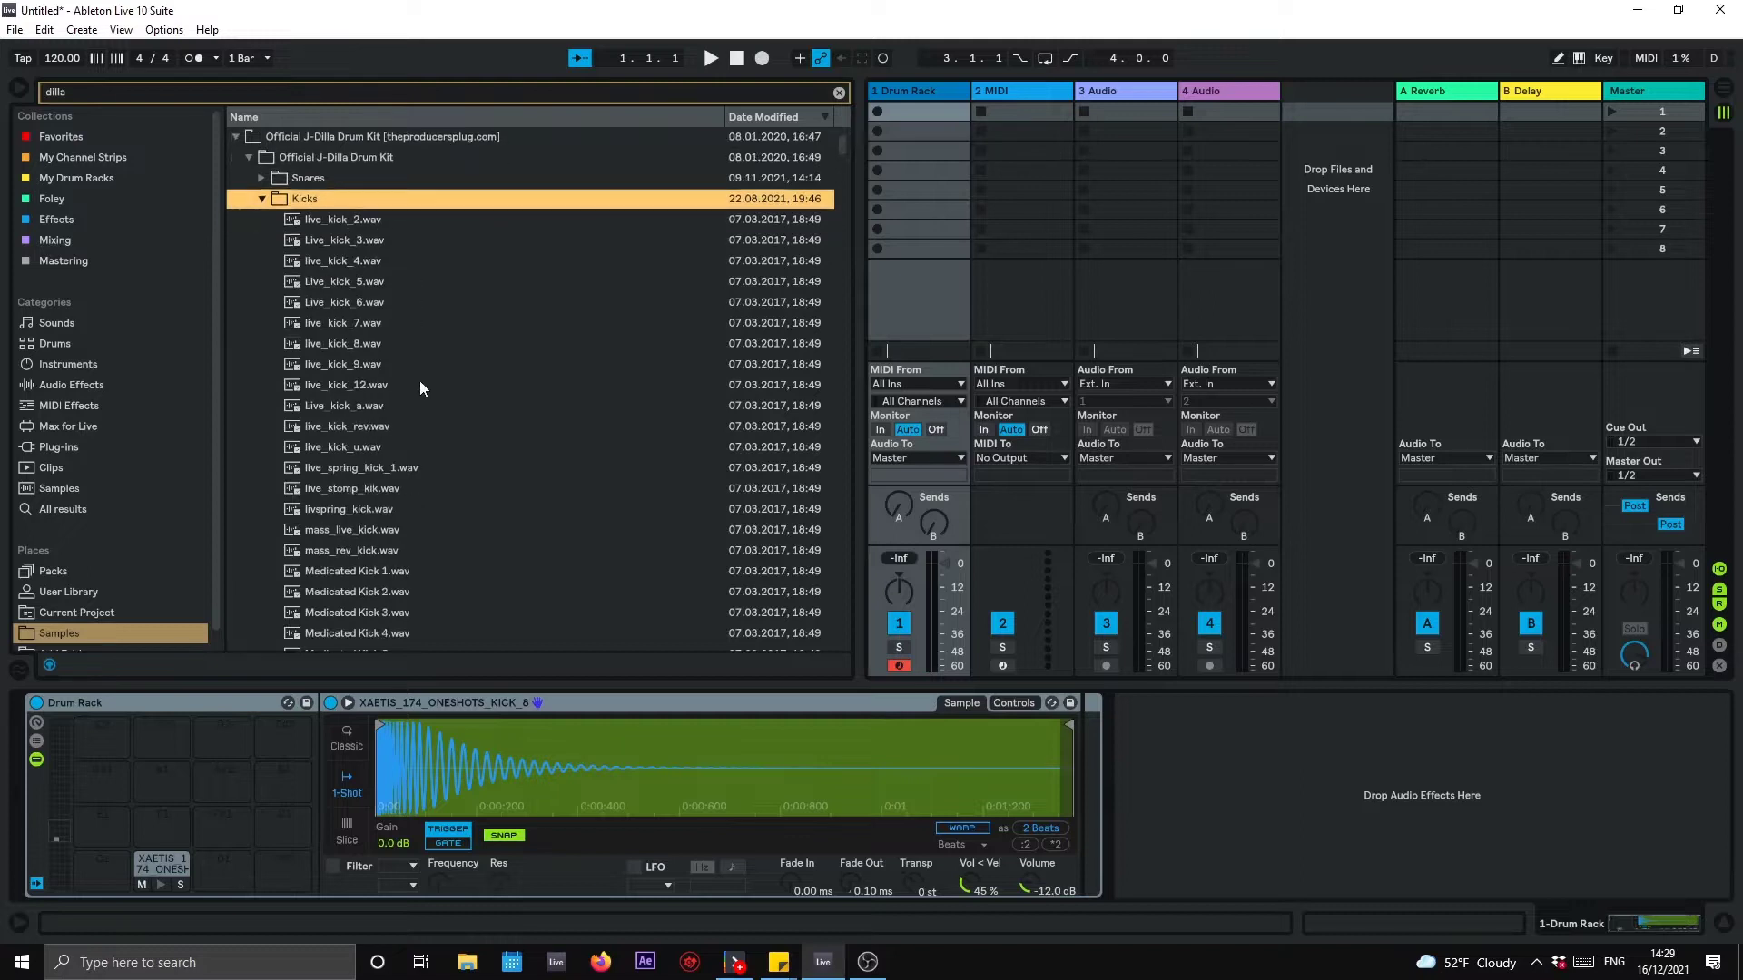
pyautogui.scroll(1, 446, 364)
pyautogui.scroll(-1, 444, 318)
pyautogui.scroll(-1, 438, 296)
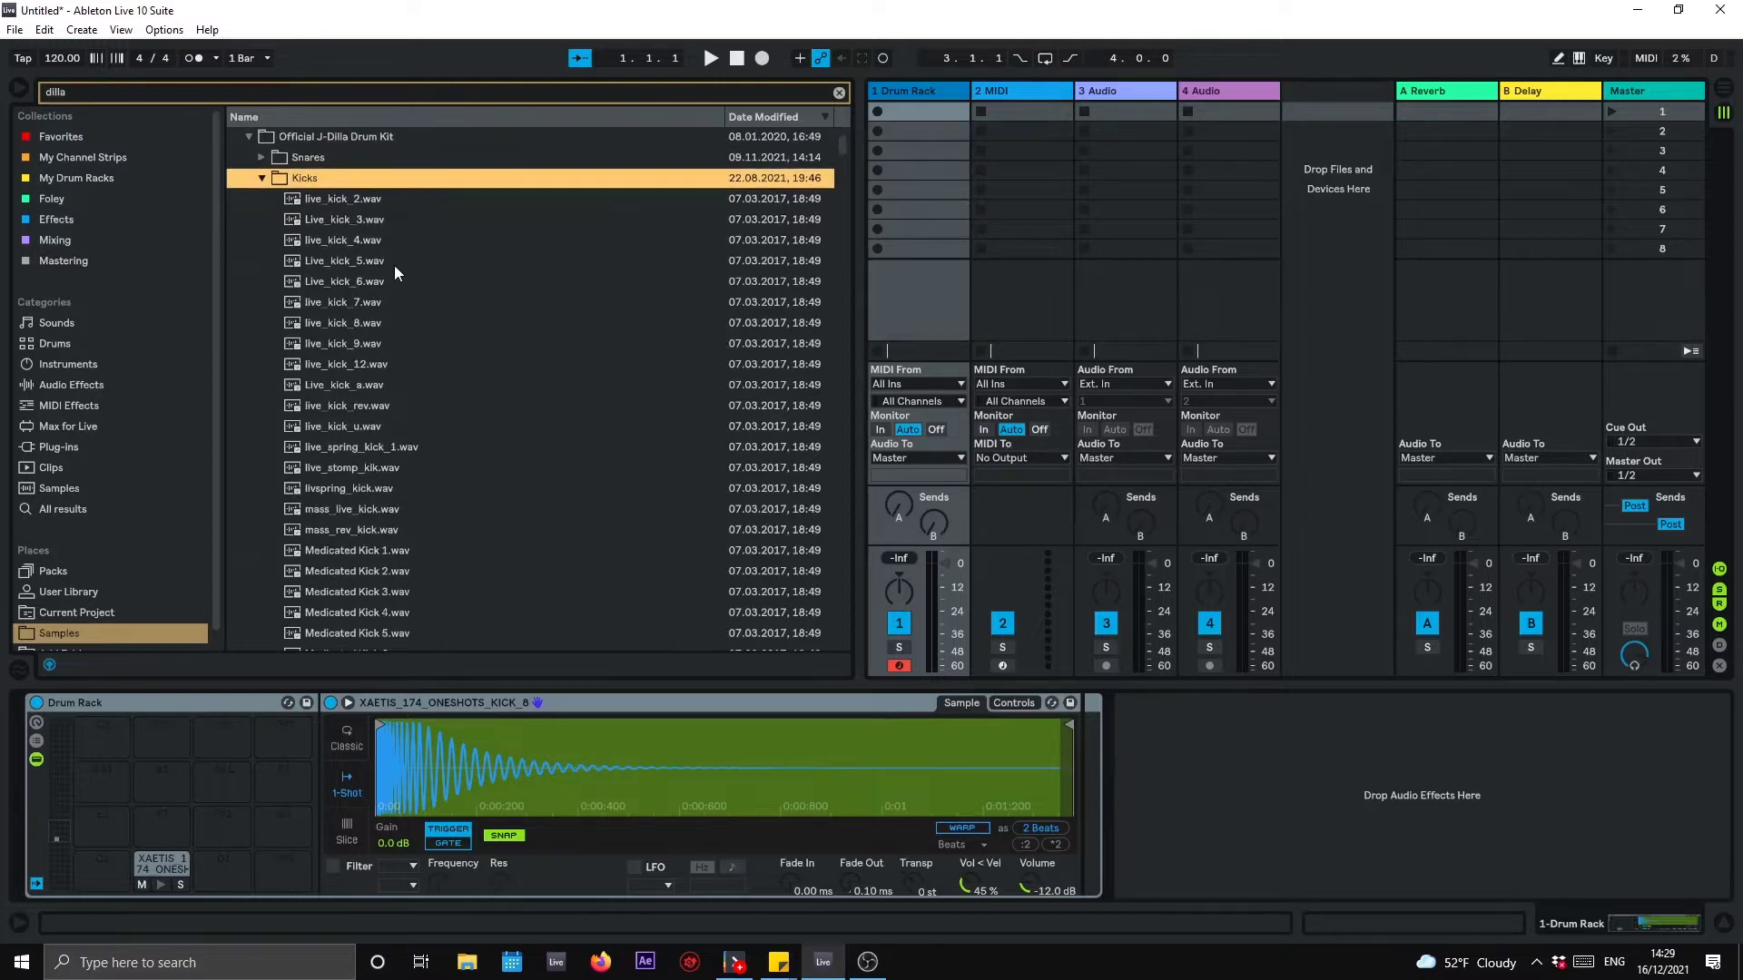
pyautogui.click(344, 201)
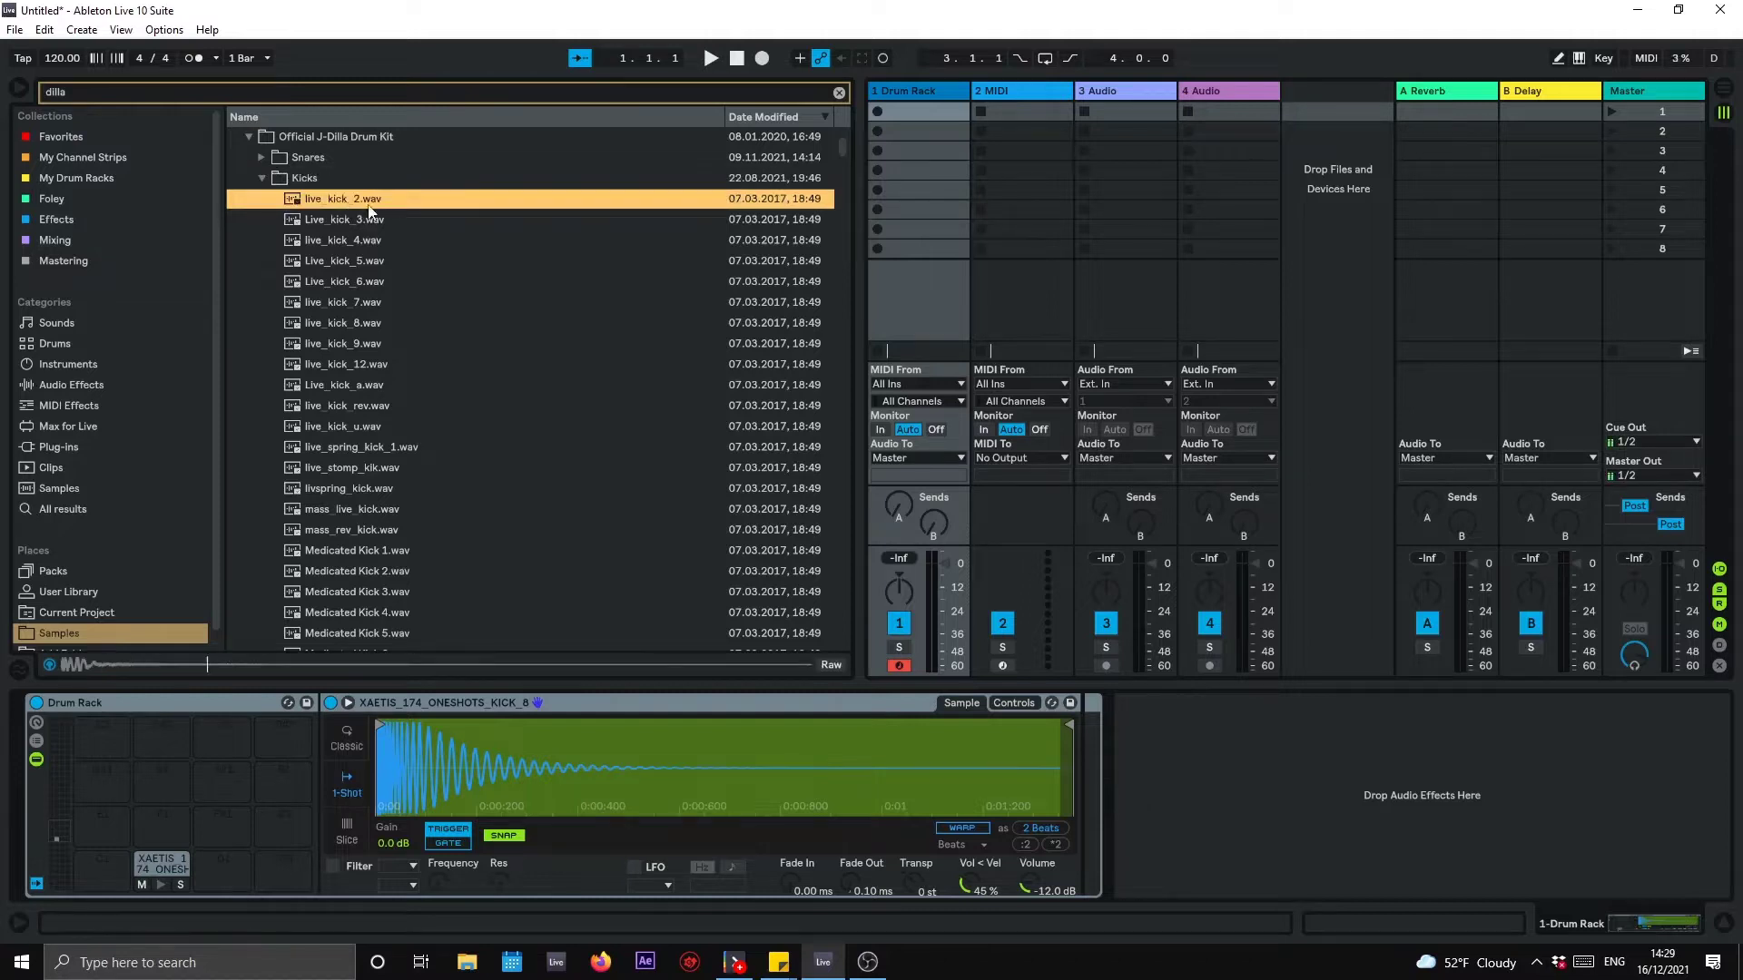
pyautogui.press('Down')
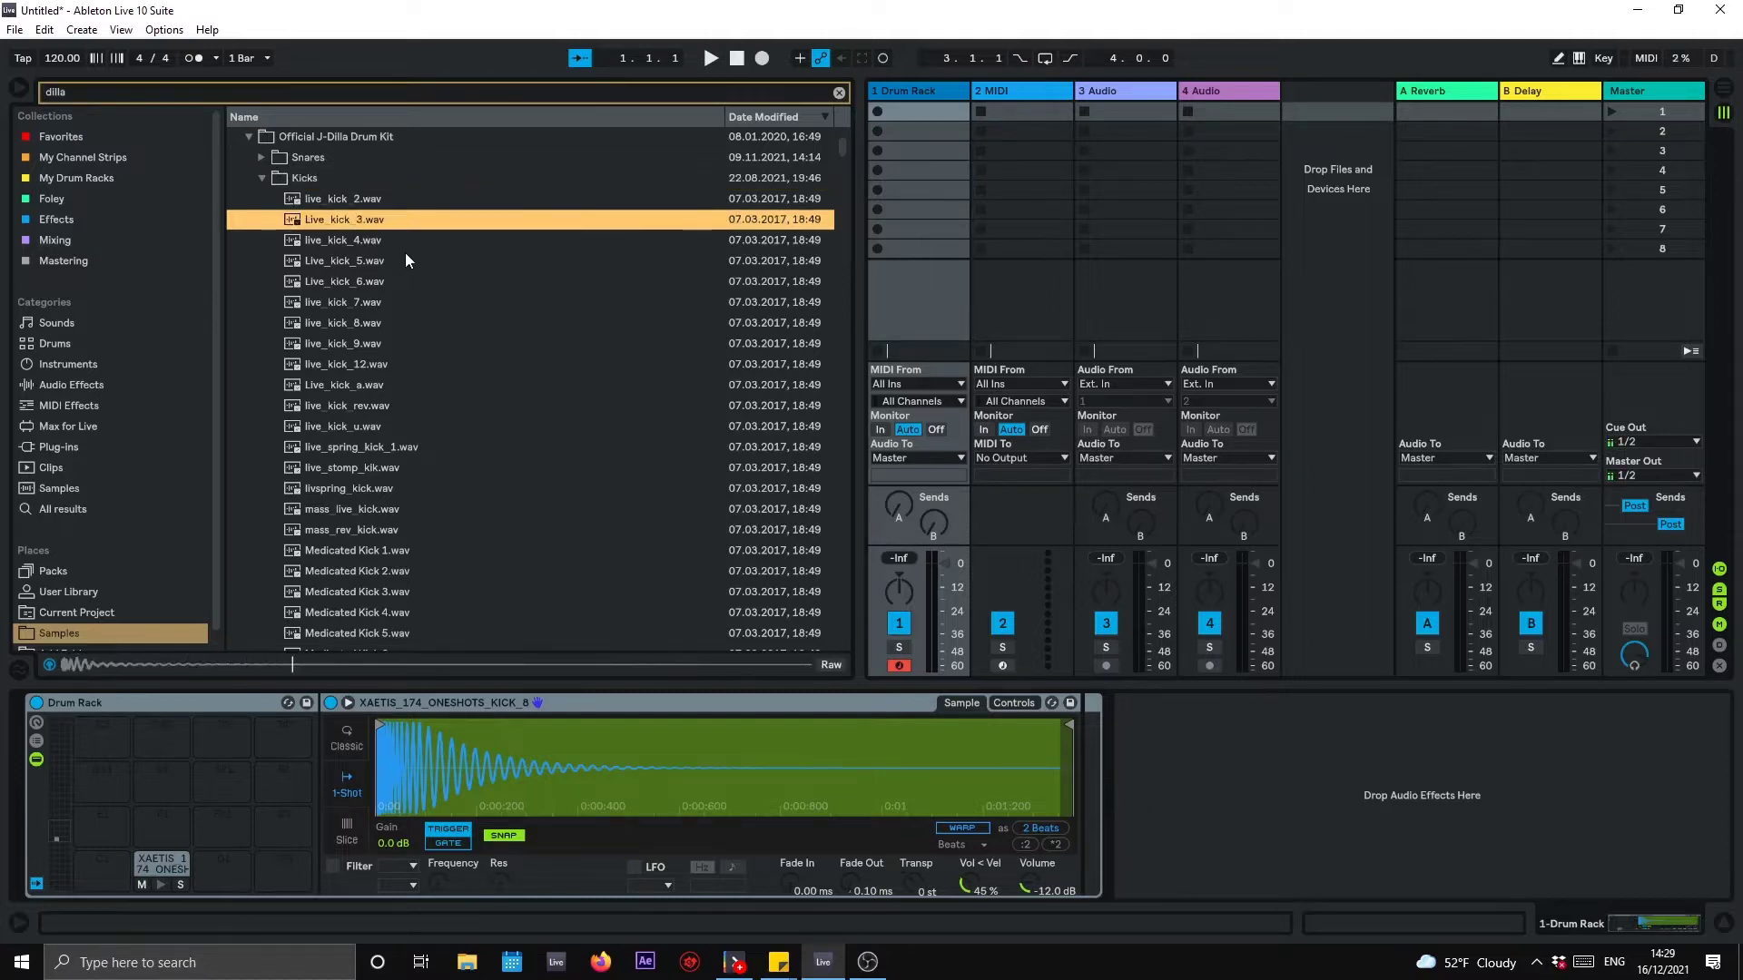
pyautogui.press('Down')
pyautogui.press('Down')
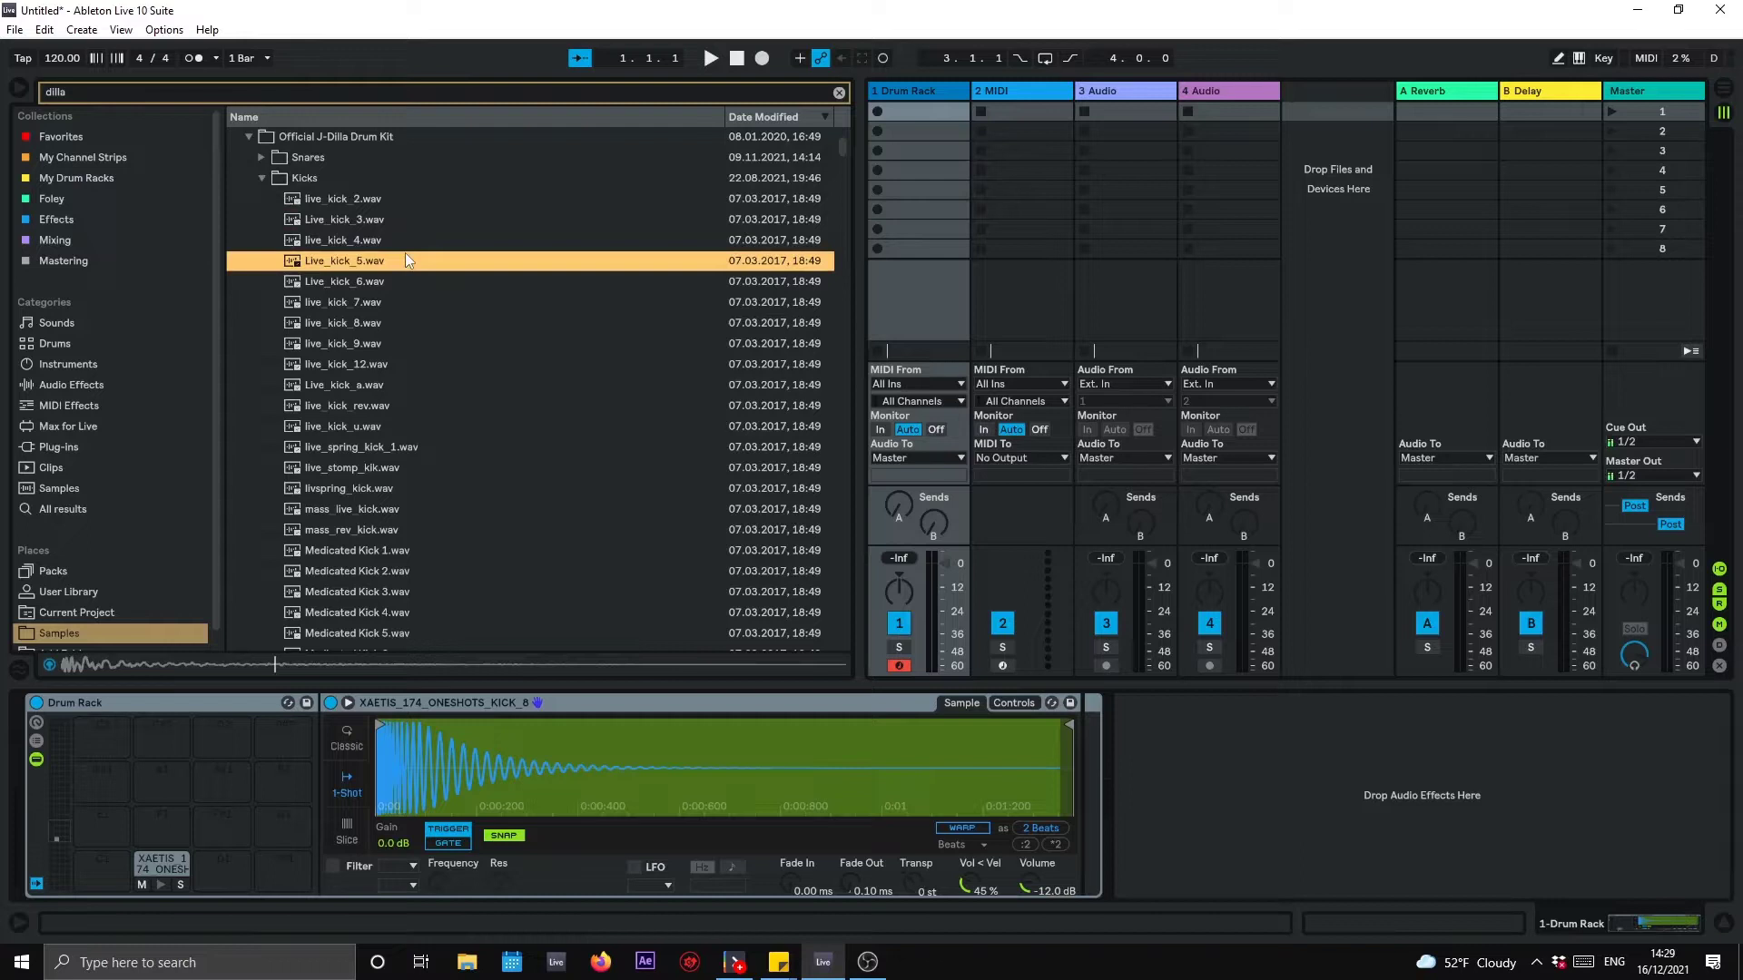
pyautogui.press('Down')
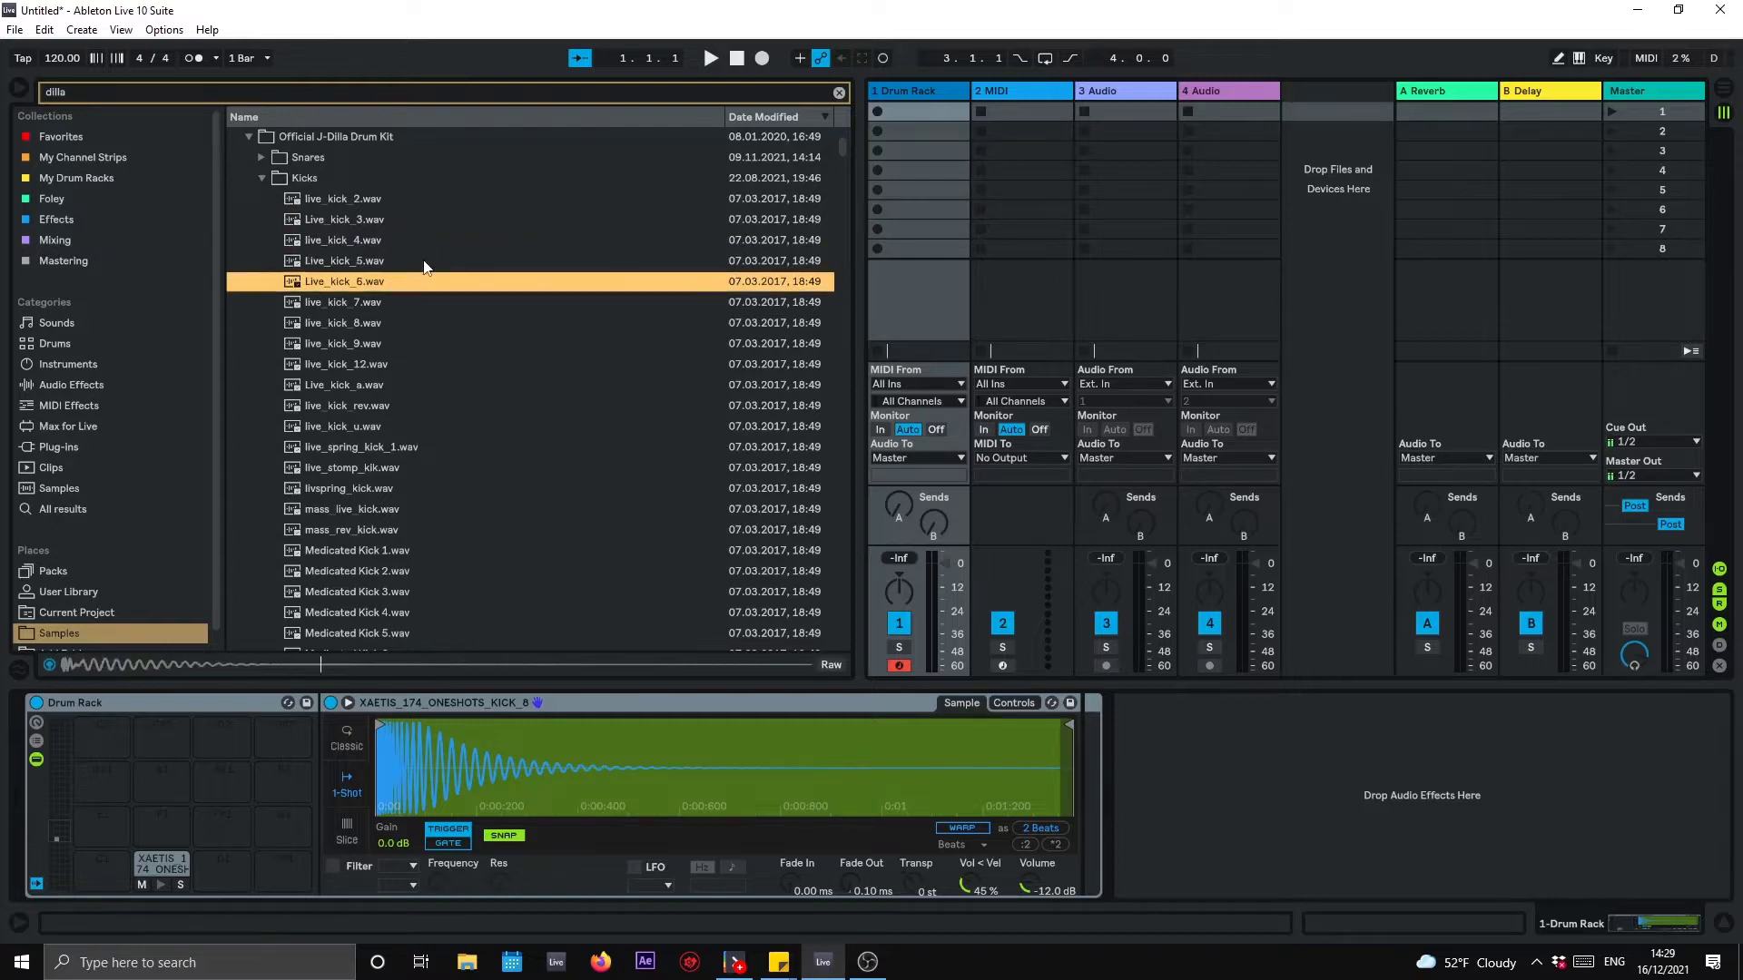
pyautogui.press('Up')
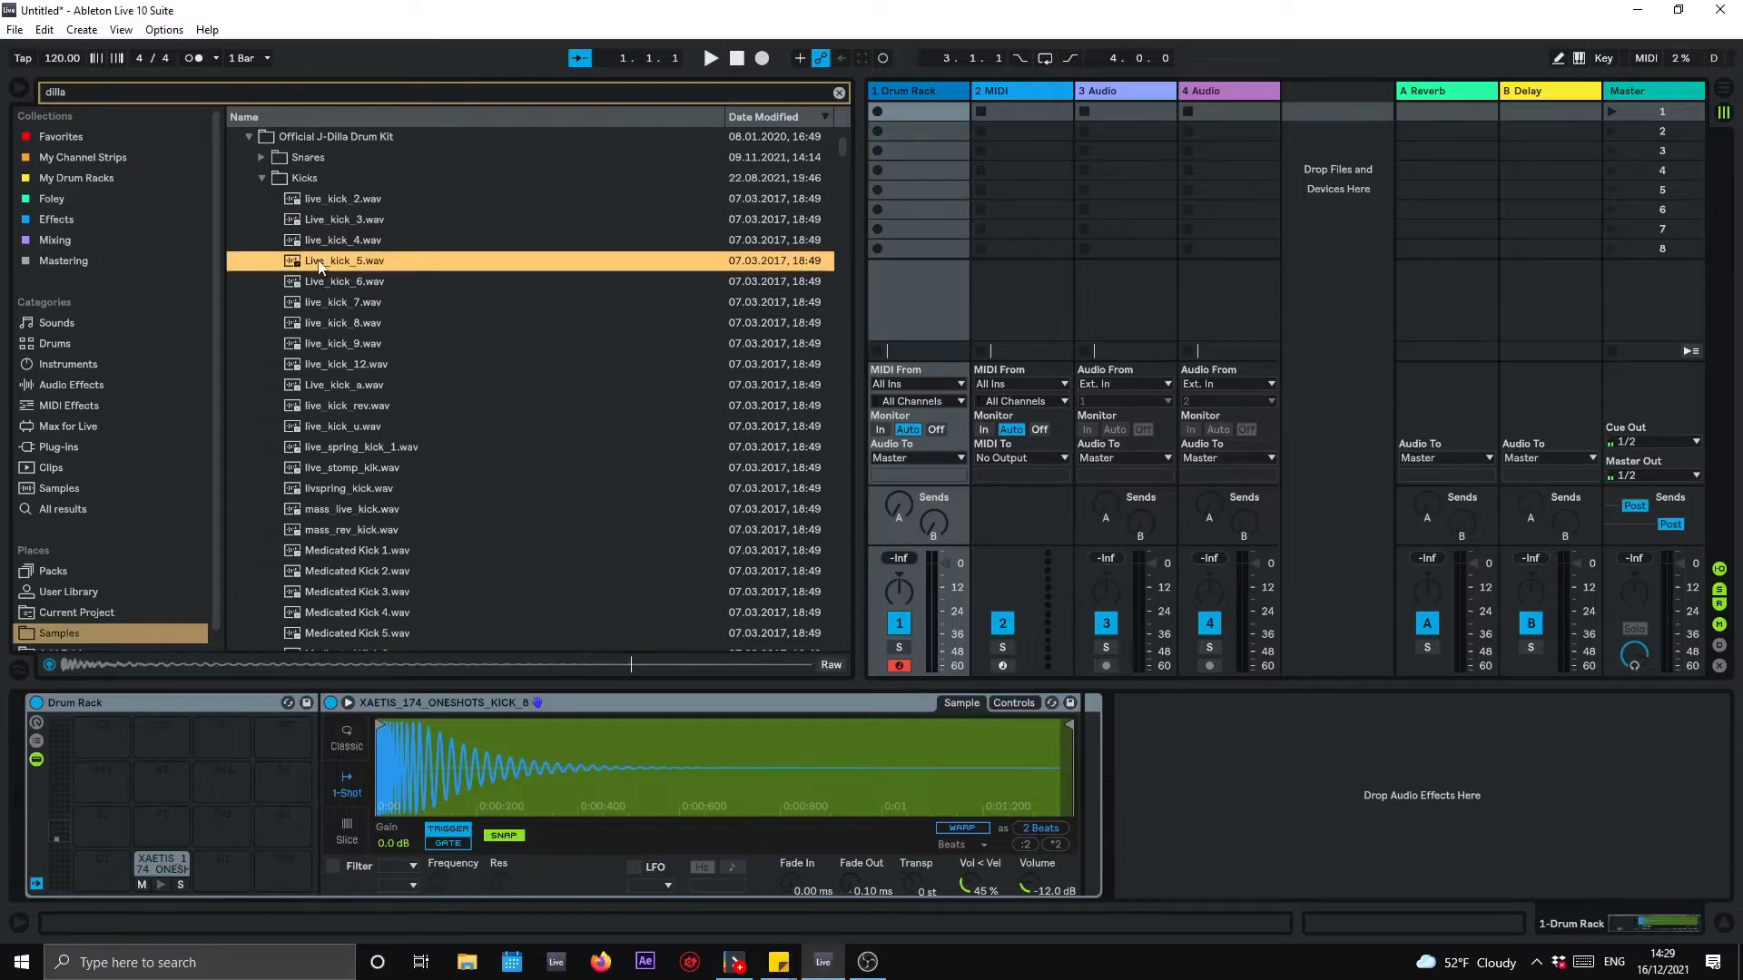
pyautogui.moveTo(334, 264); pyautogui.dragTo(216, 869)
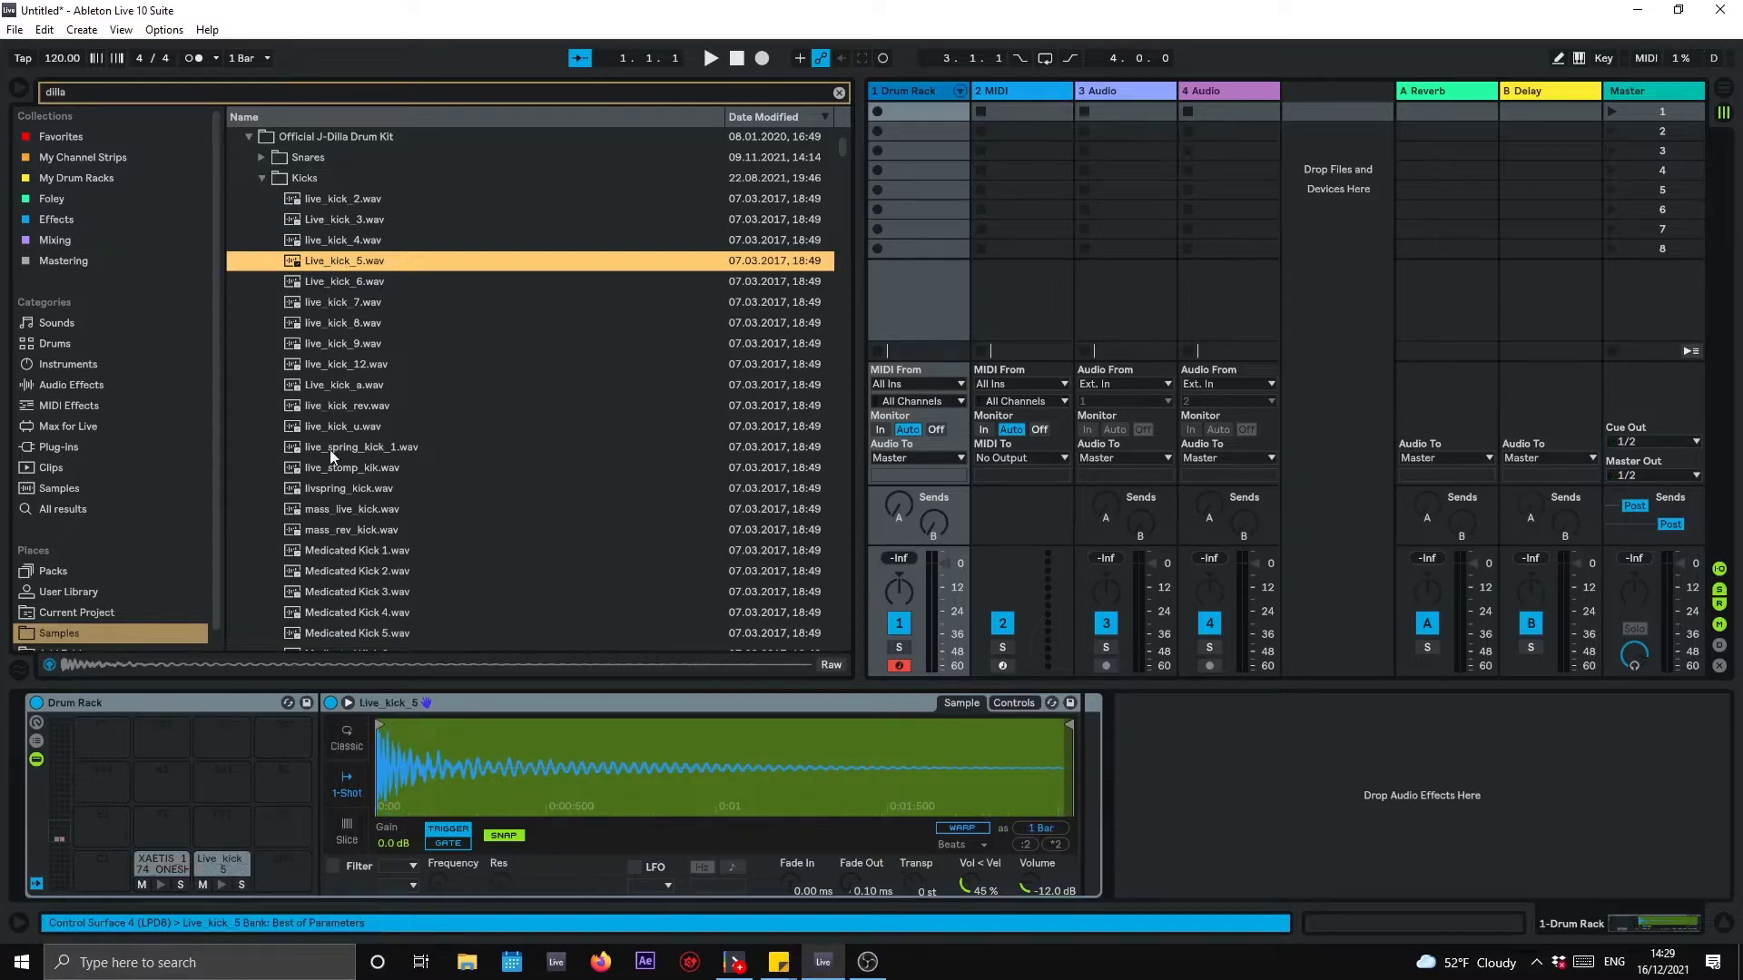
# Step: Audition the kick samples from livspring_kick.wav through Medicated Kick 2.wav
pyautogui.scroll(-4, 335, 445)
pyautogui.click(349, 244)
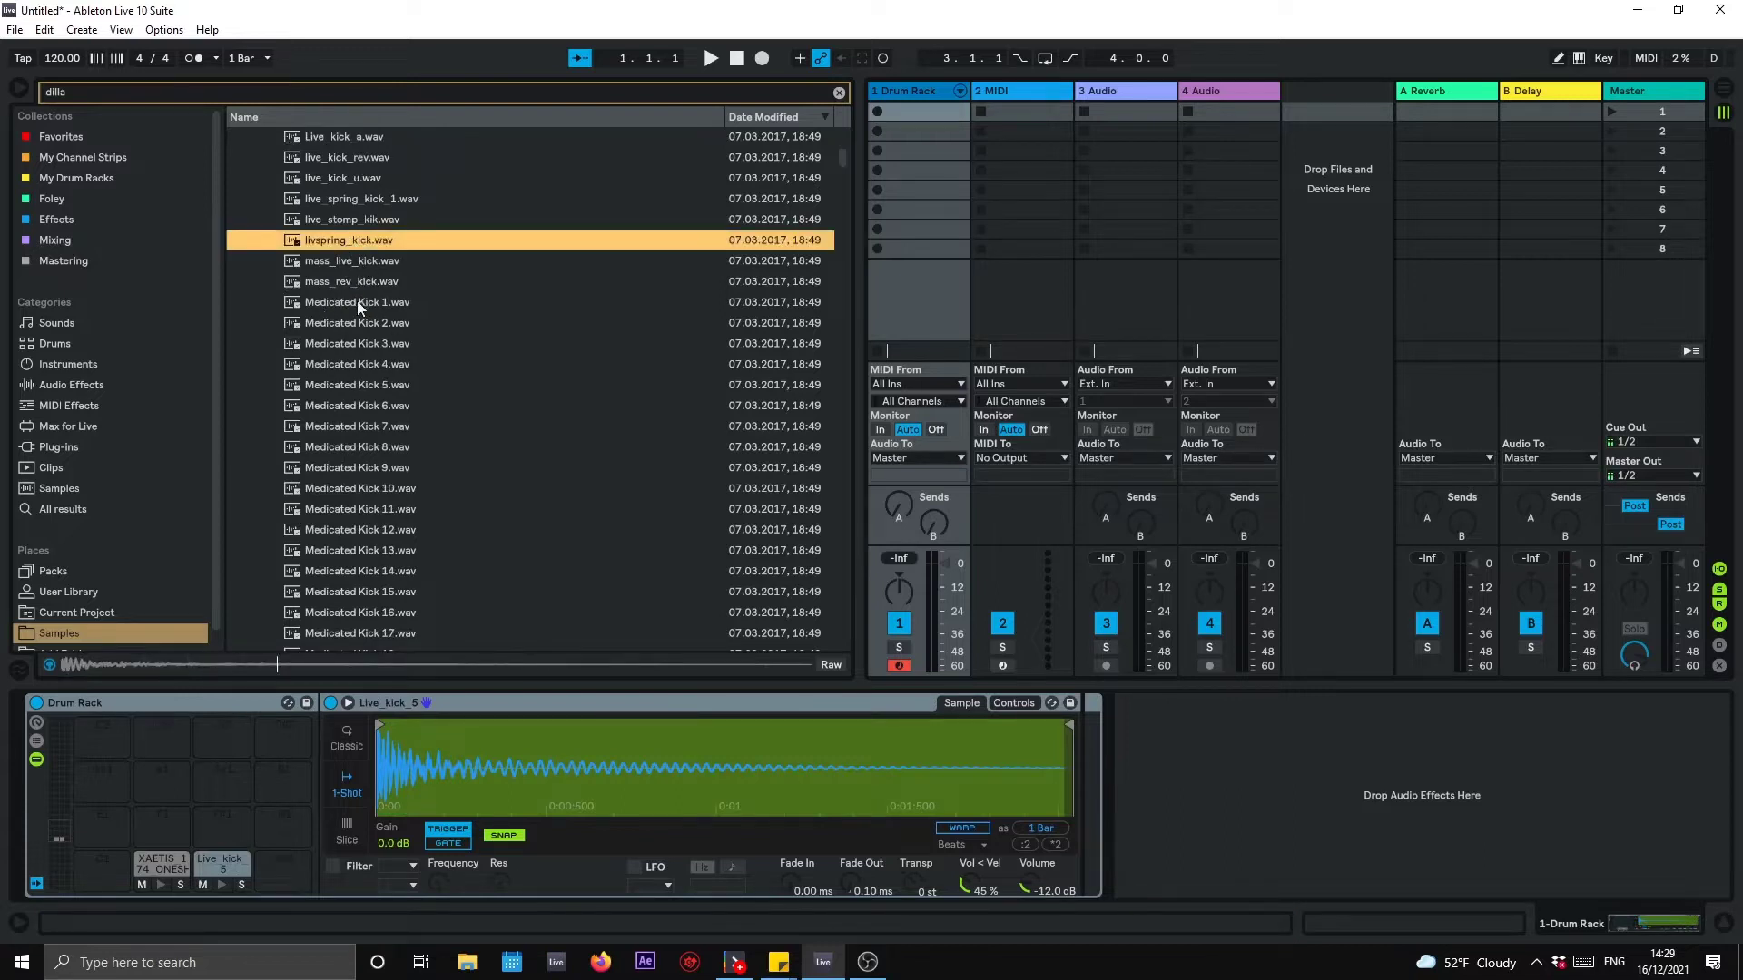
pyautogui.press('Down')
pyautogui.press('Down')
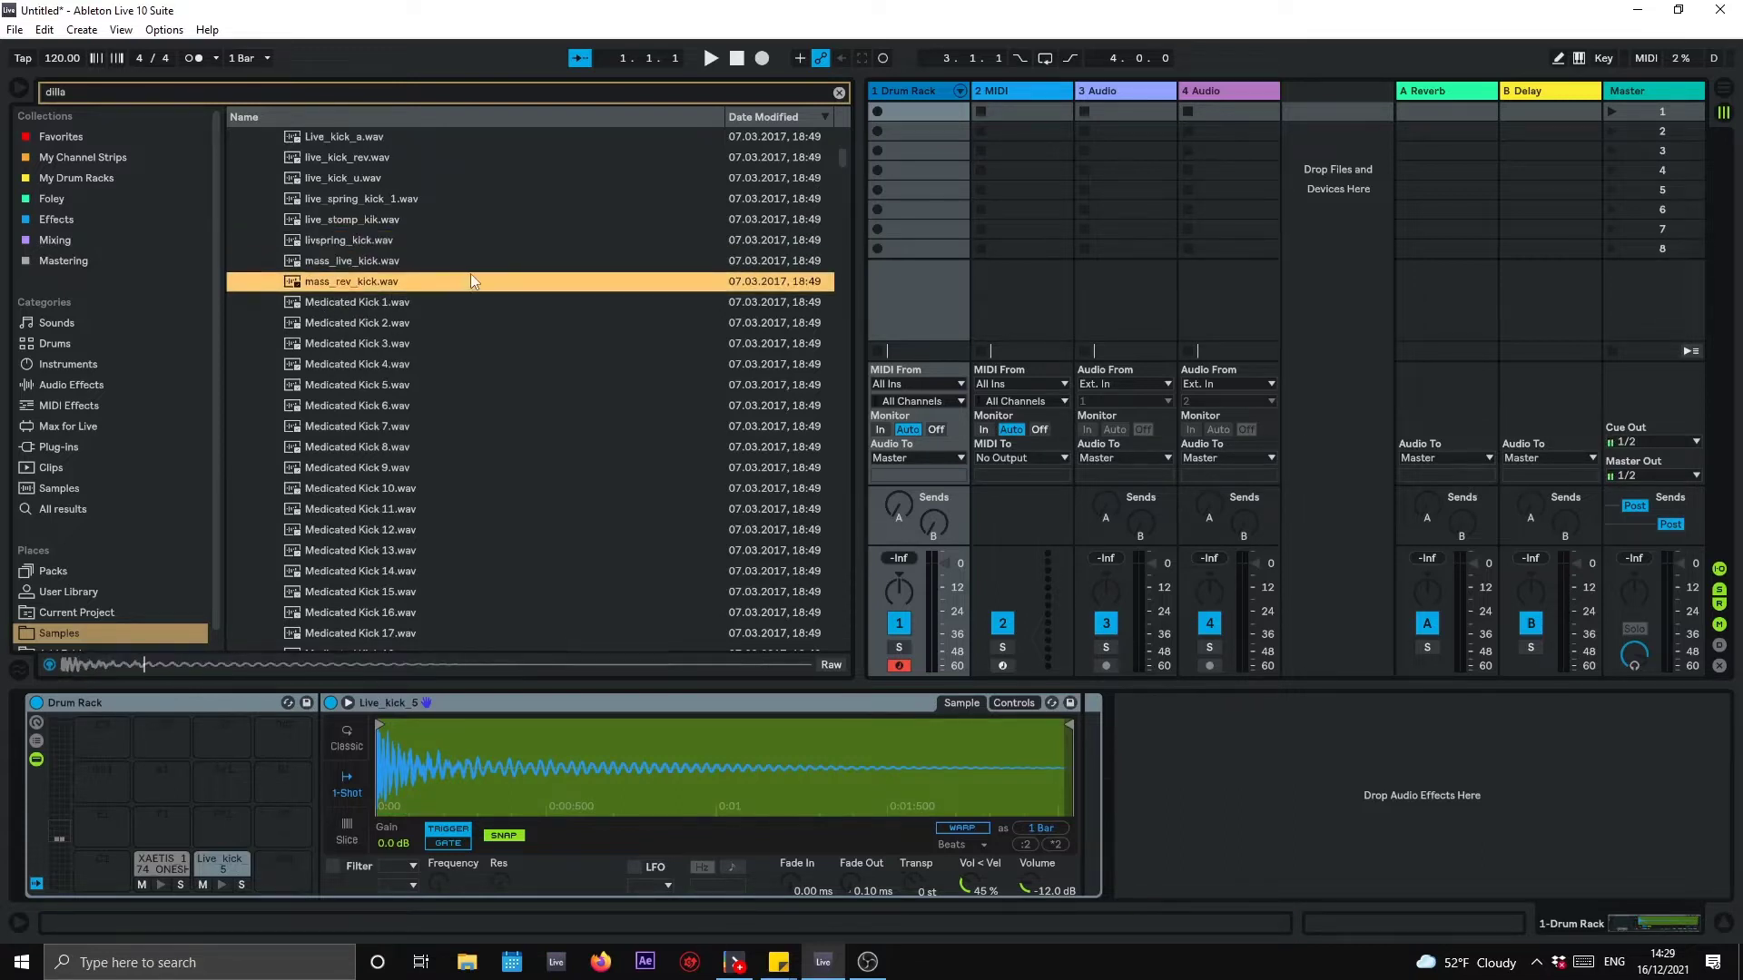
pyautogui.press('Down')
pyautogui.press('Down')
pyautogui.press('Down')
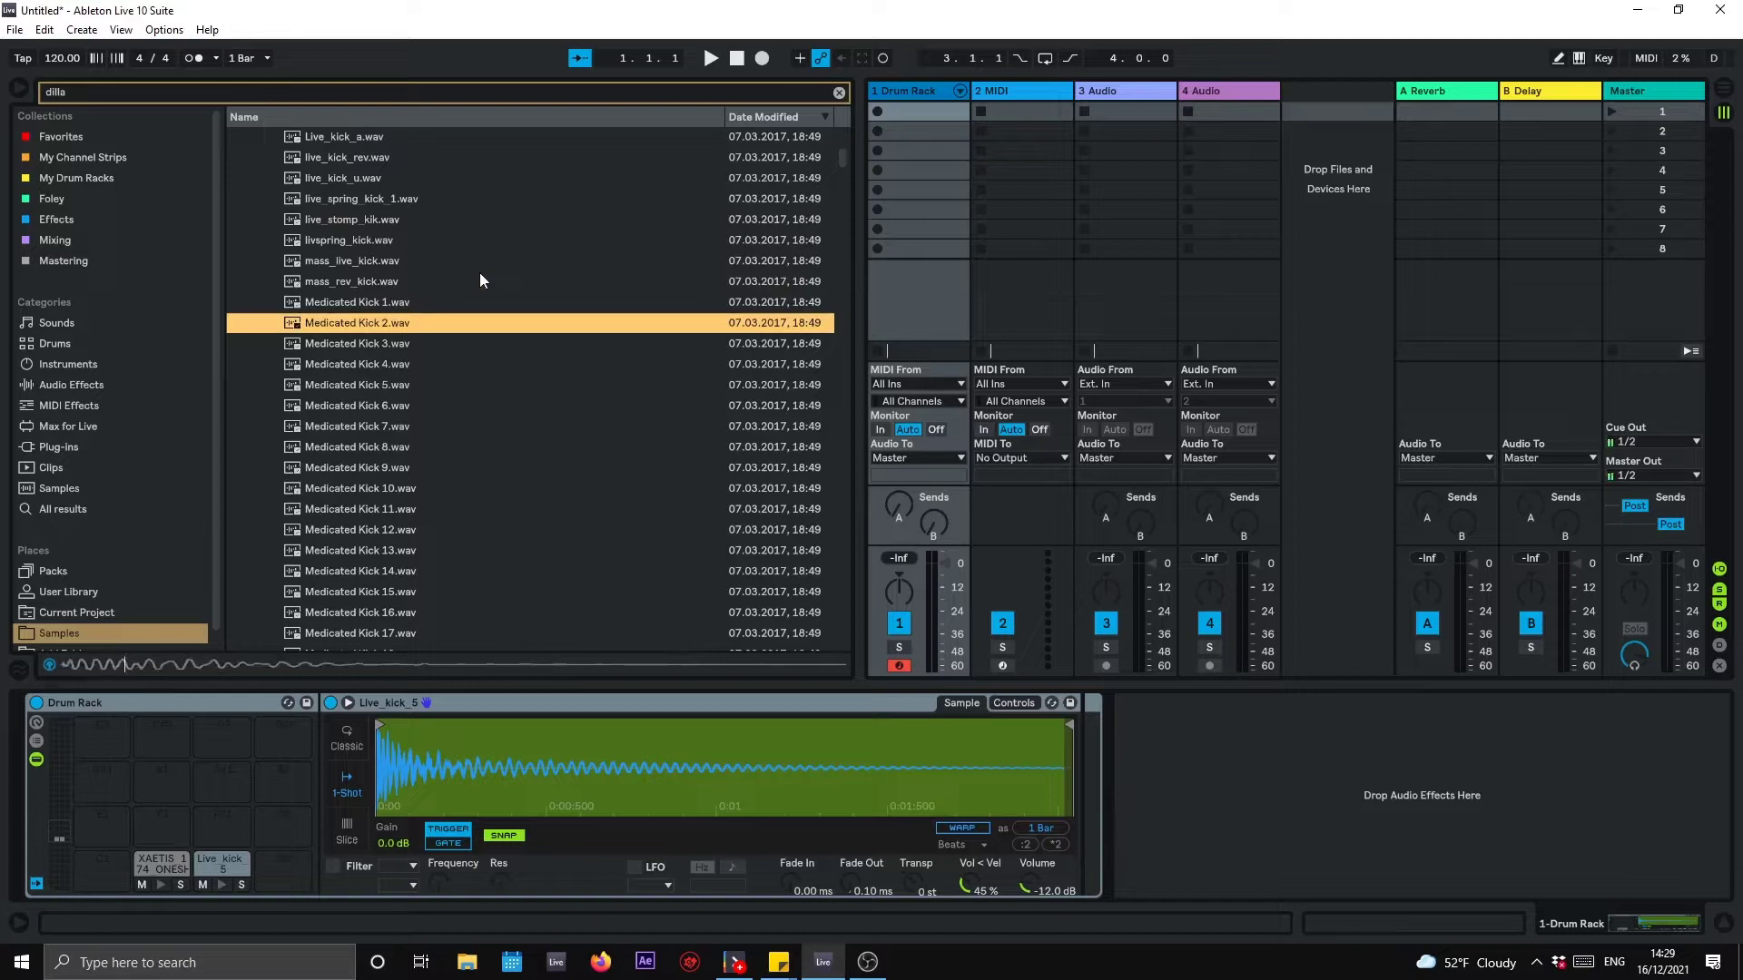
pyautogui.press('Up')
pyautogui.press('Down')
pyautogui.press('Up')
# Step: Audition Medicated Kicks 4 to 10, load Medicated Kick 9.wav onto Drum Rack pad C1 and trigger the pad
pyautogui.click(378, 358)
pyautogui.click(406, 381)
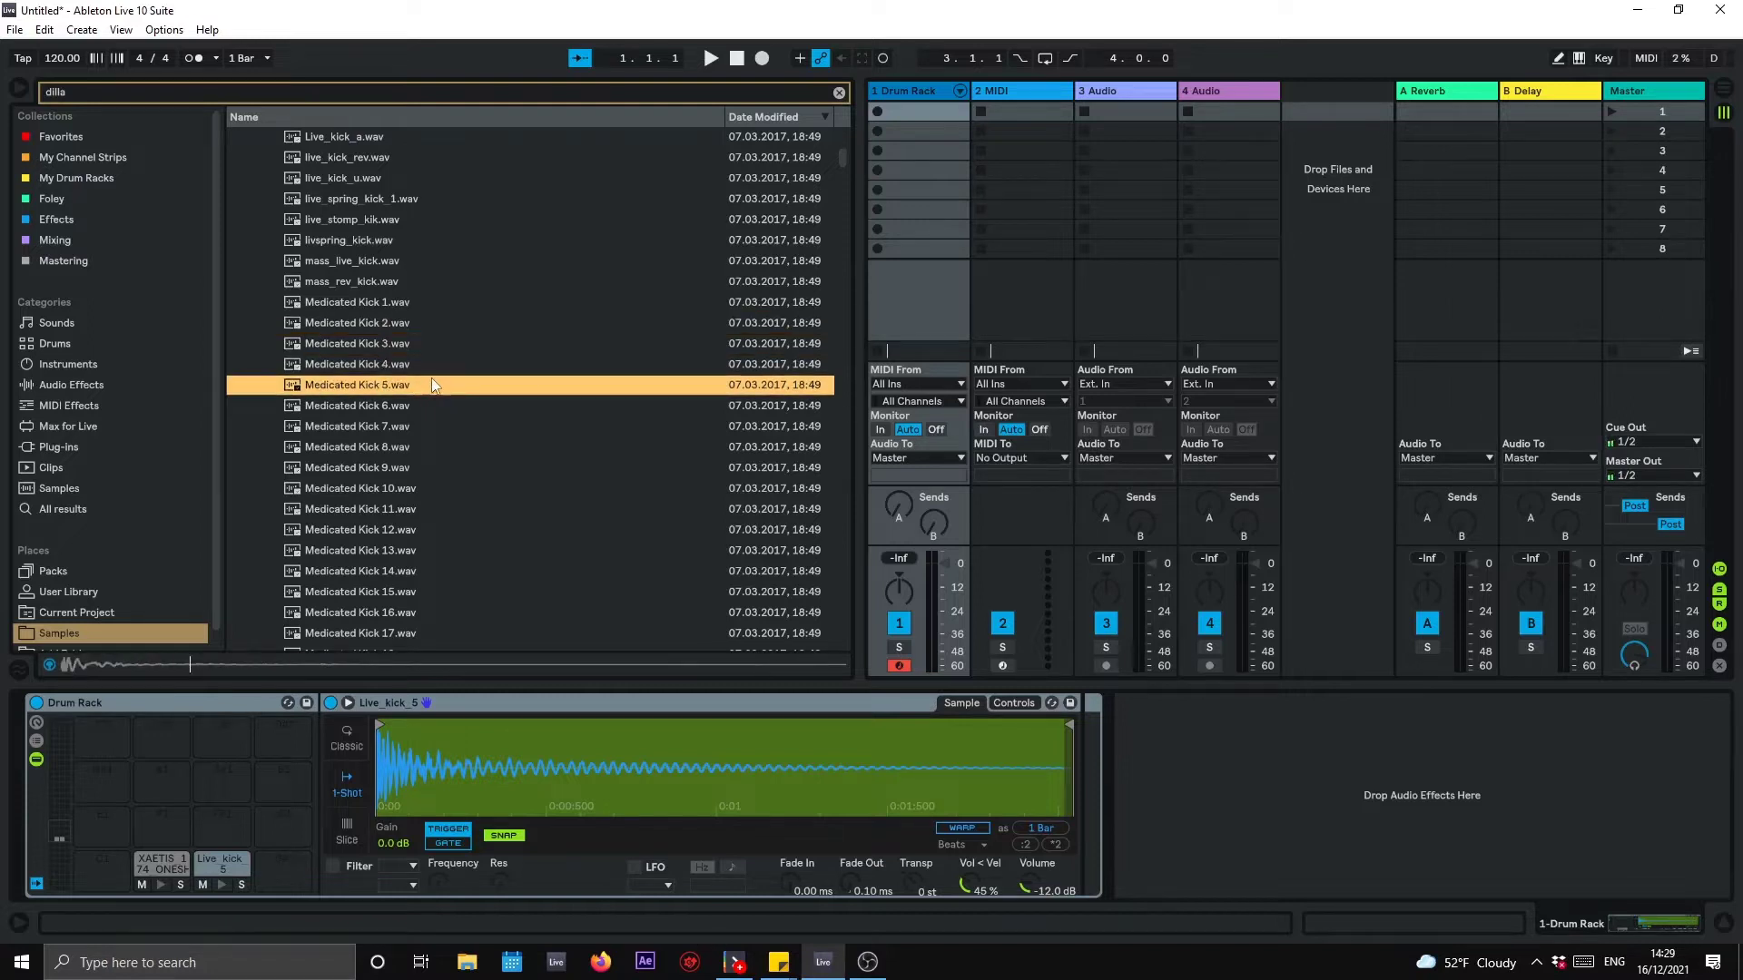
pyautogui.press('Down')
pyautogui.press('Down')
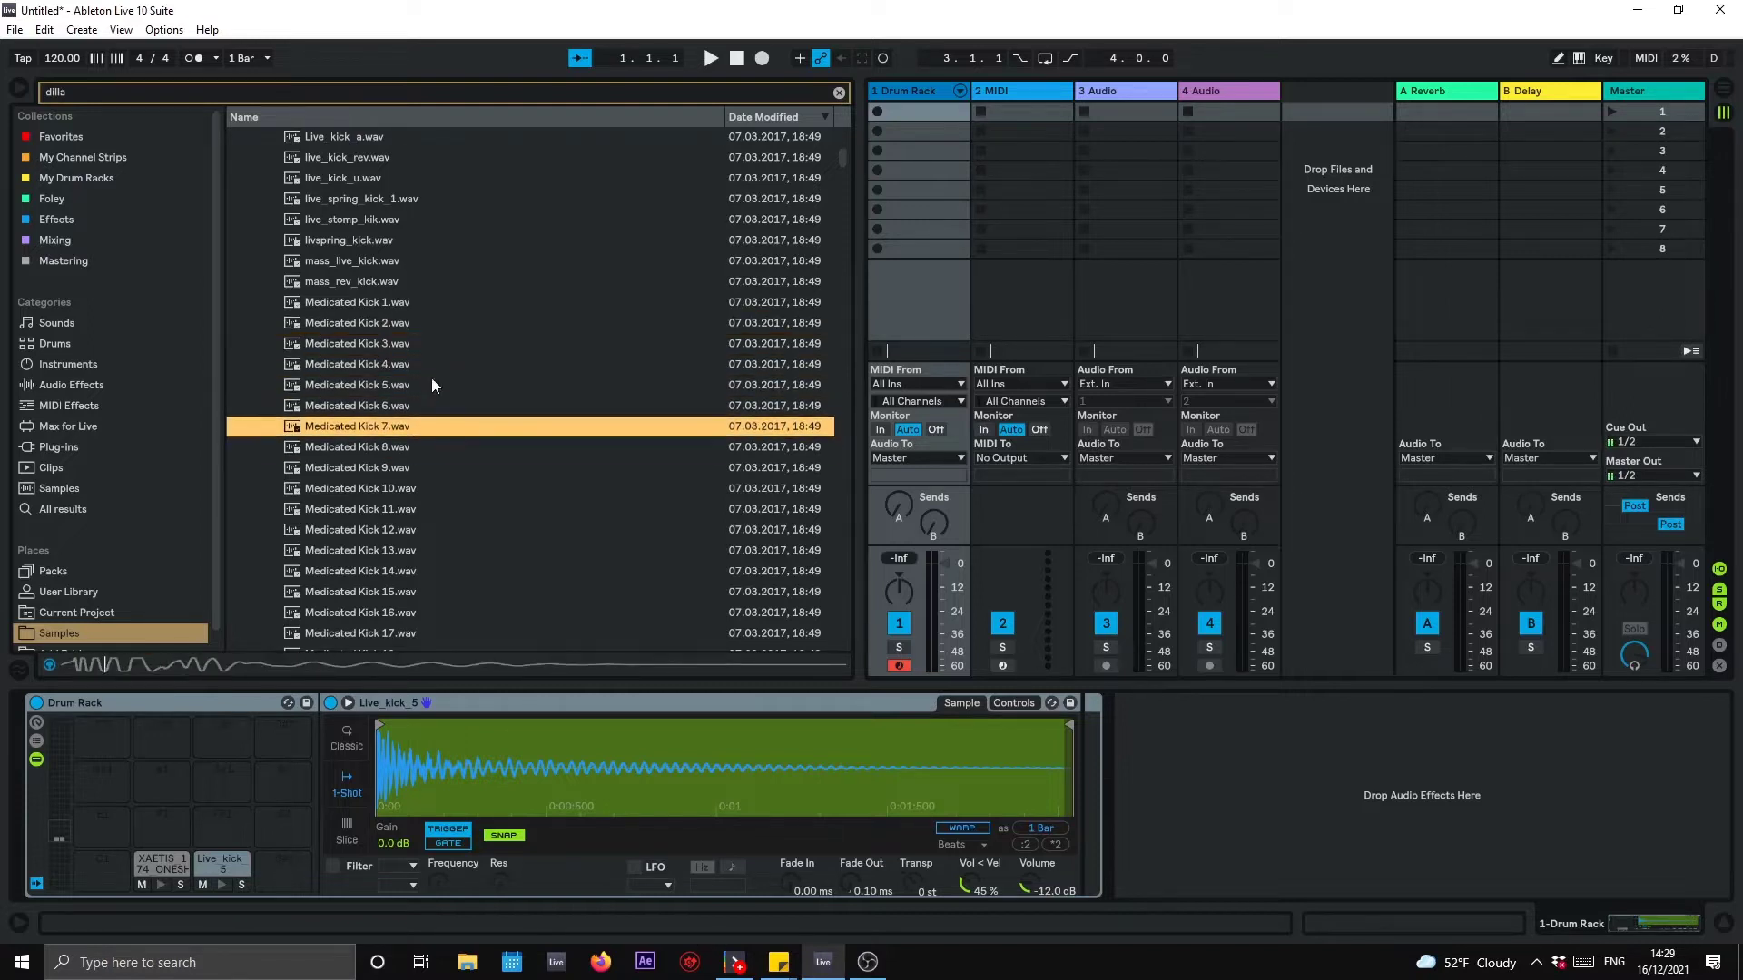
pyautogui.press('Down')
pyautogui.press('Down')
pyautogui.press('Down')
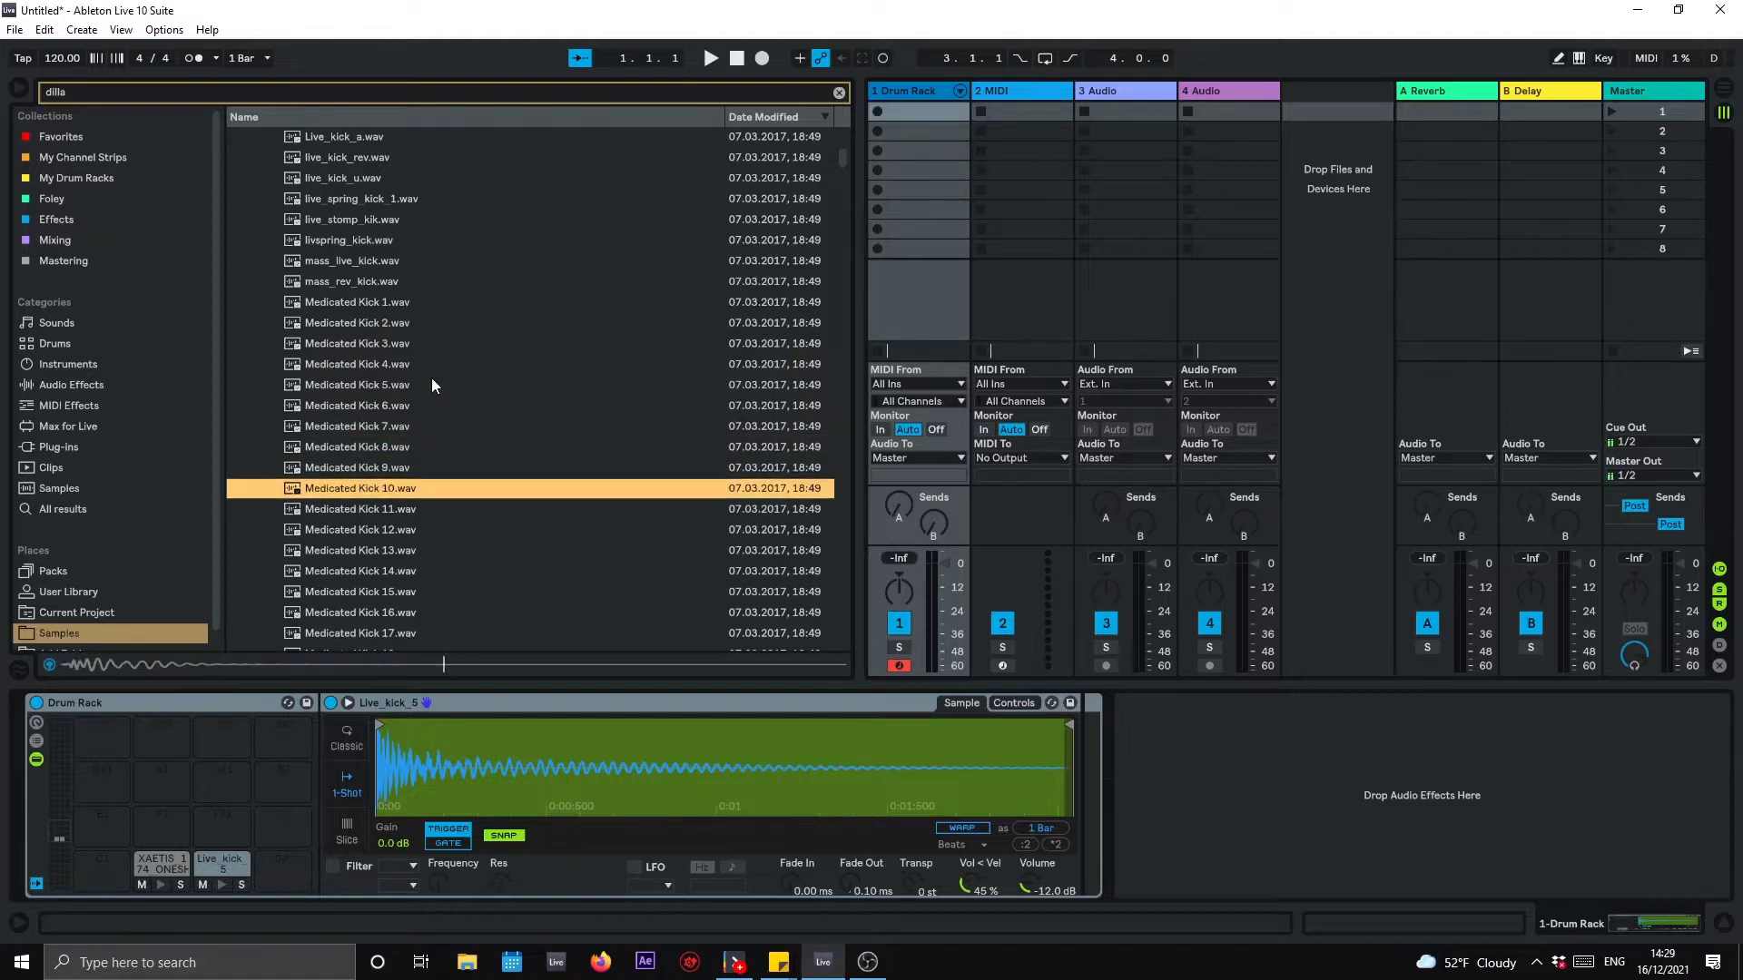
pyautogui.press('Up')
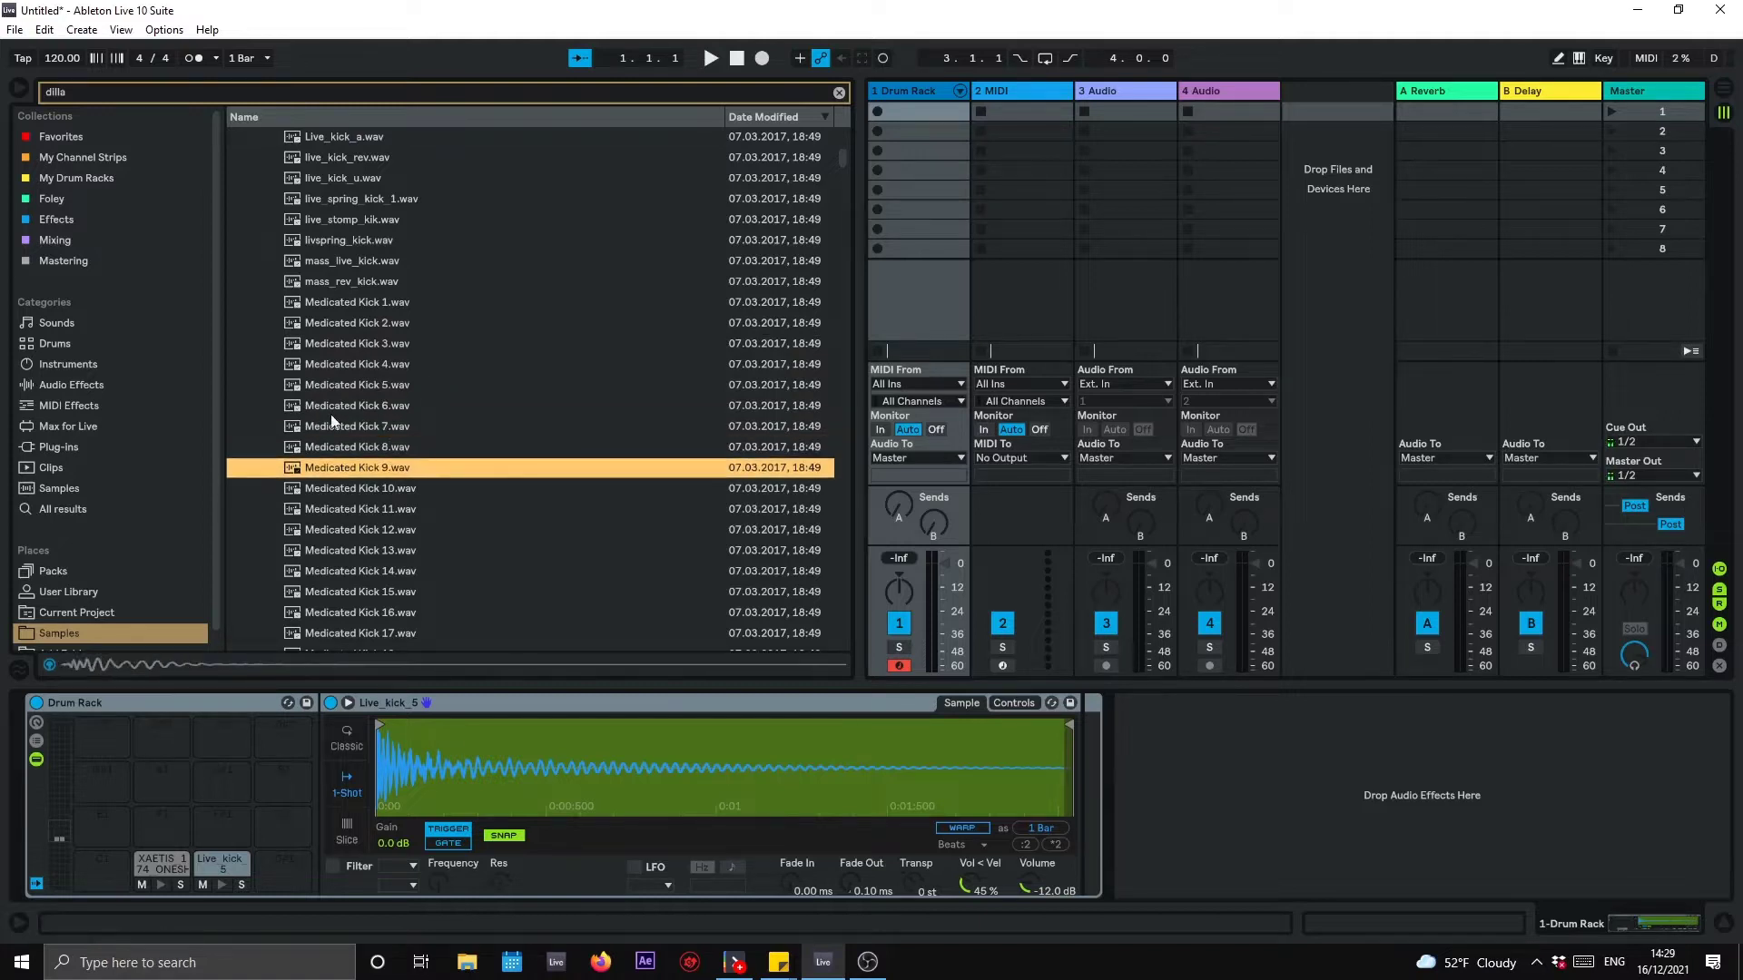
pyautogui.moveTo(352, 467); pyautogui.dragTo(102, 880)
pyautogui.moveTo(406, 743); pyautogui.dragTo(405, 782)
pyautogui.click(98, 885)
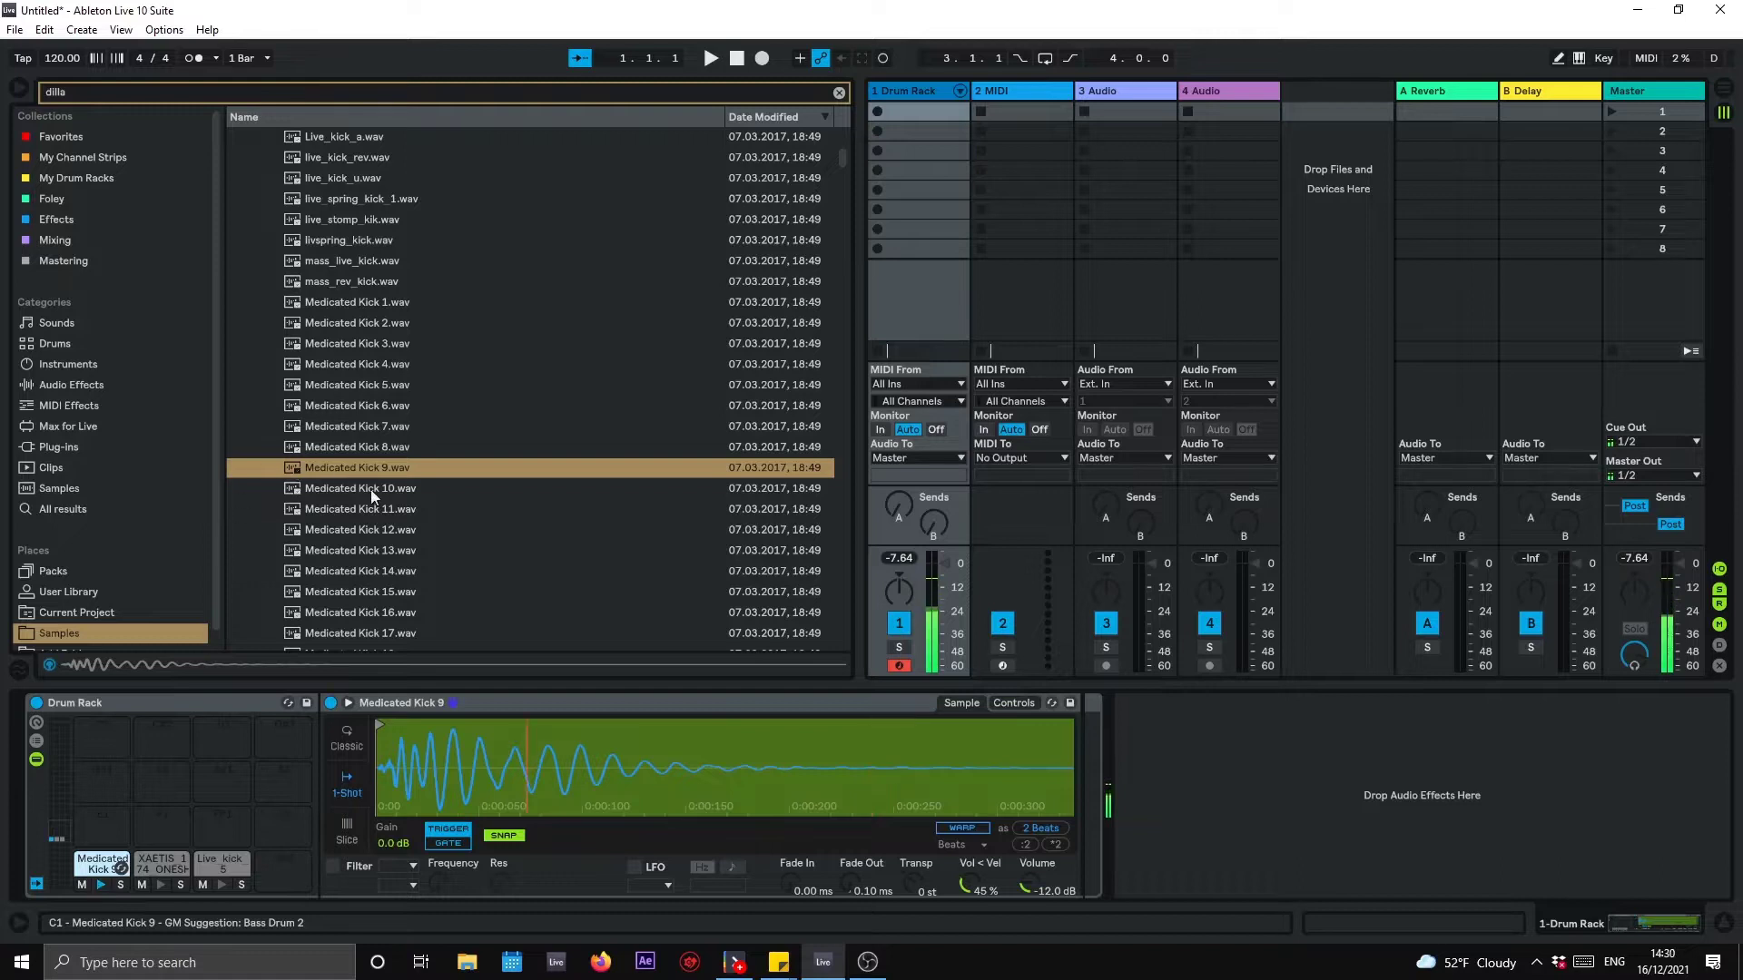
# Step: Audition the kick samples from Medicated Kick 10.wav through Medicated Kick 16.wav
pyautogui.scroll(-2, 344, 454)
pyautogui.click(331, 363)
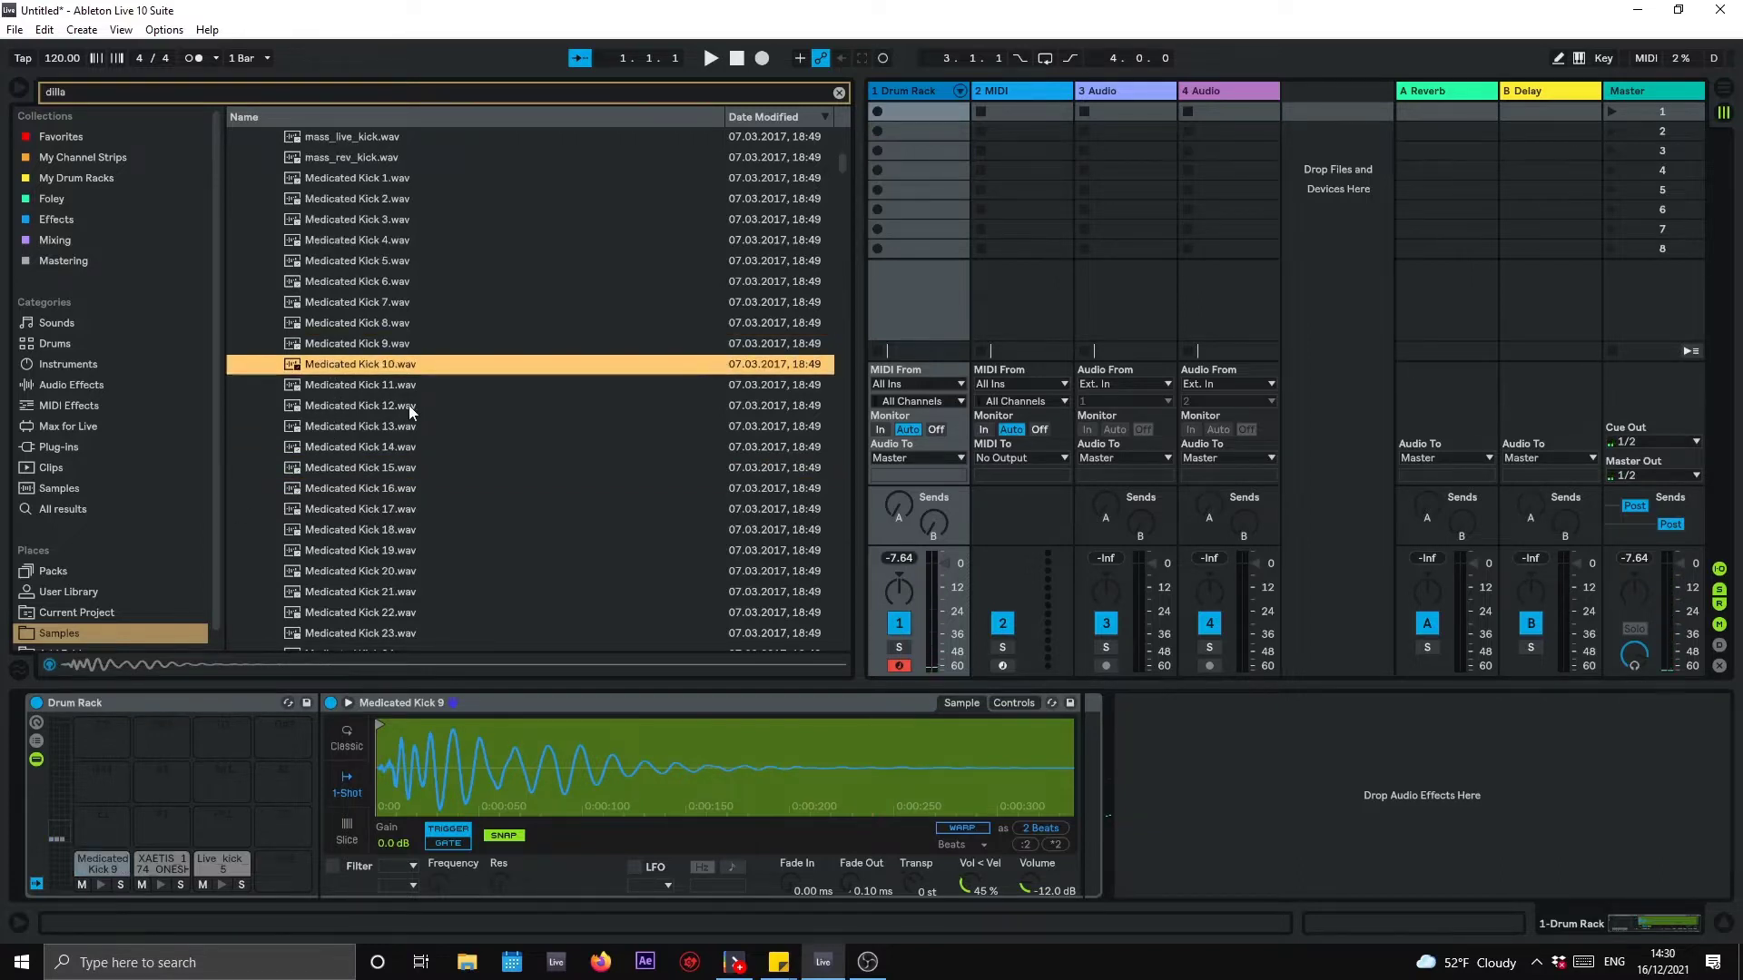
pyautogui.scroll(-1, 411, 403)
pyautogui.press('Down')
pyautogui.press('Down')
pyautogui.press('Down')
pyautogui.press('Down')
pyautogui.press('Down')
pyautogui.press('Down')
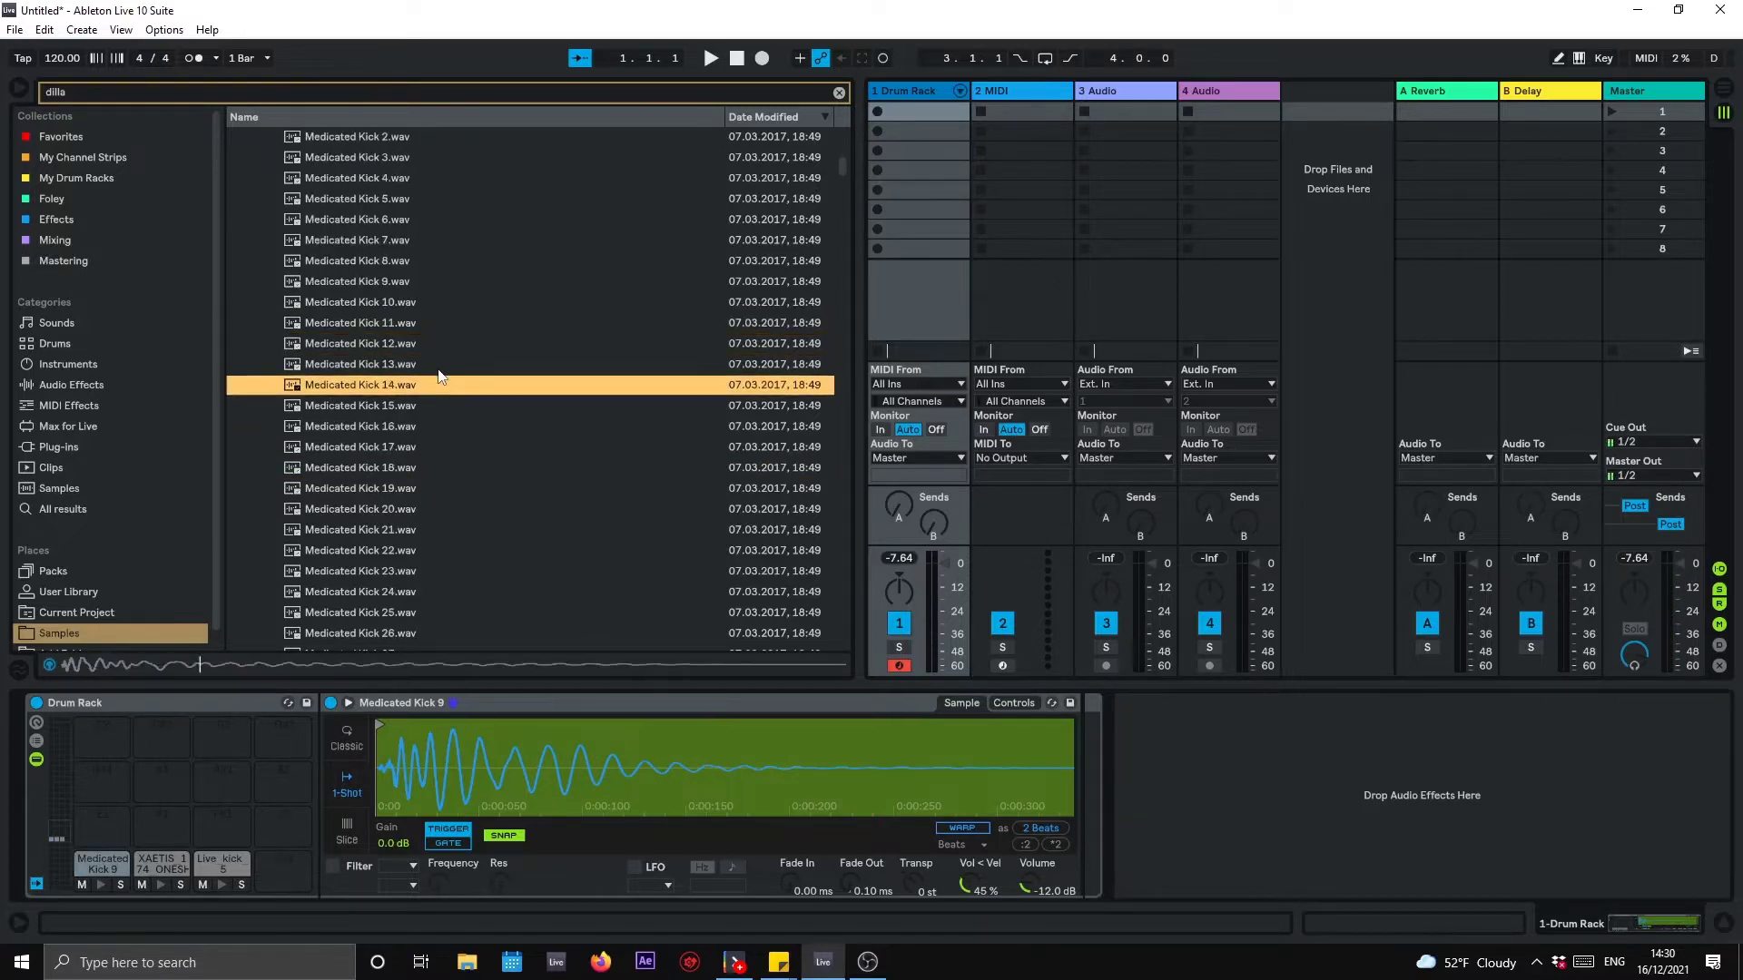
pyautogui.scroll(-1, 515, 379)
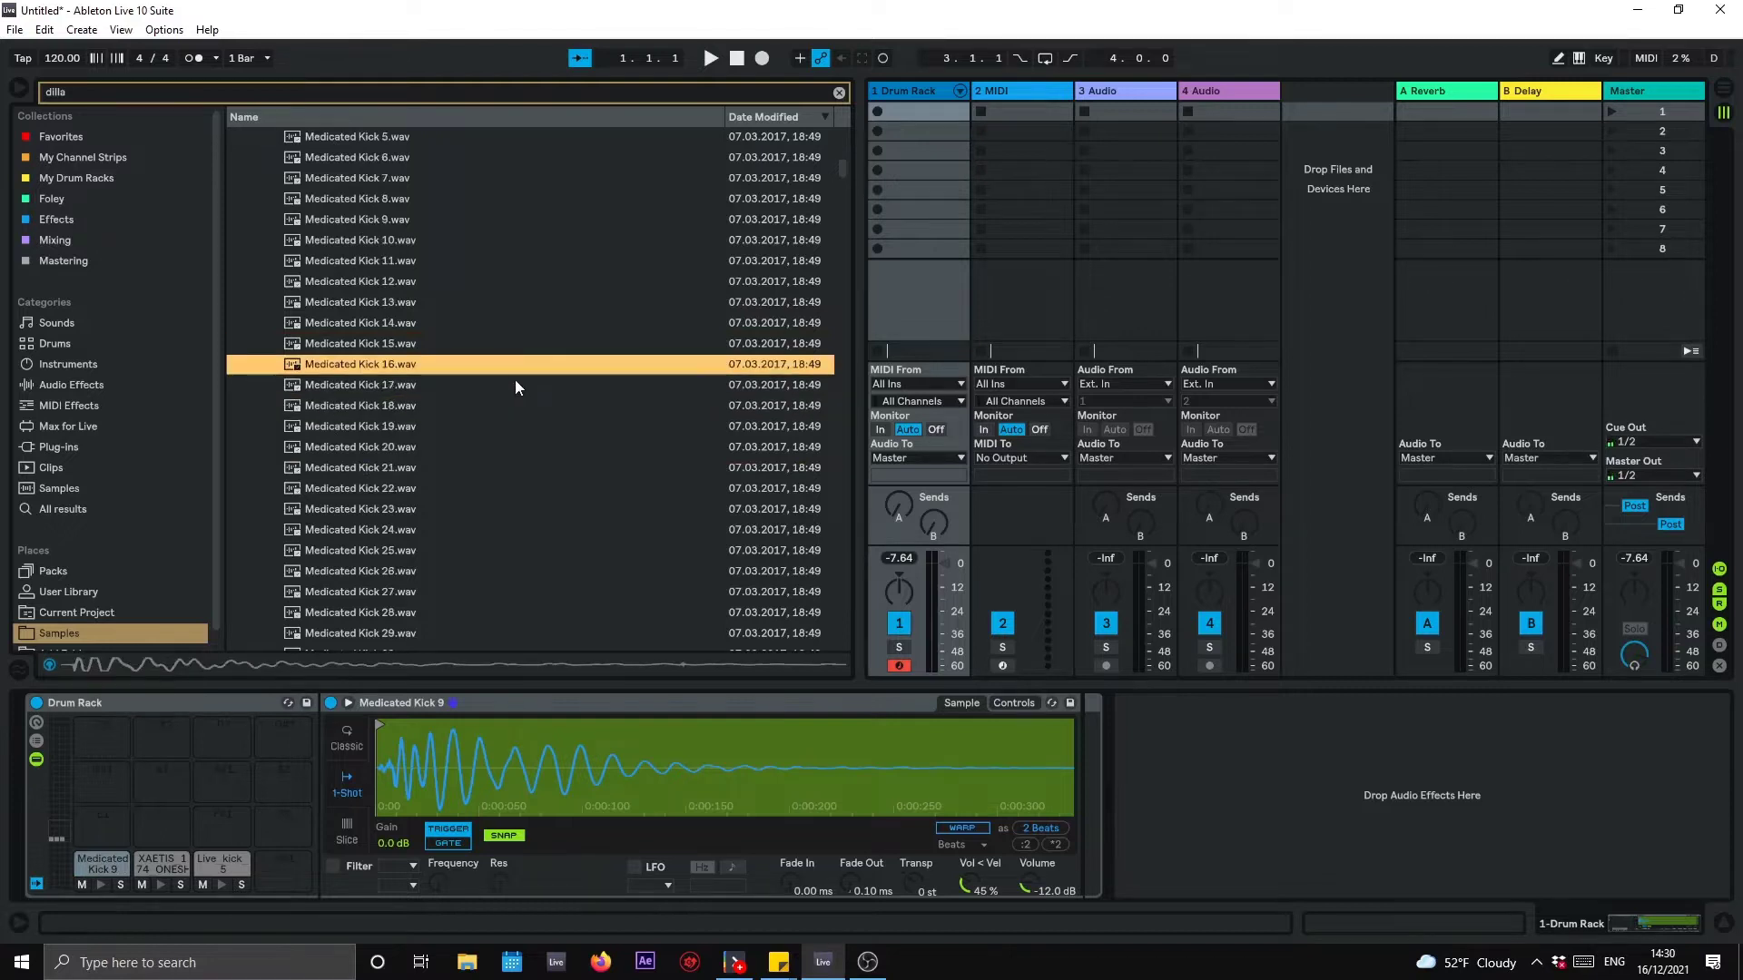
# Step: Compare Medicated Kicks 17 and 18 and load Medicated Kick 17.wav onto pad C1 in place of Medicated Kick 9
pyautogui.press('Down')
pyautogui.press('Down')
pyautogui.press('Up')
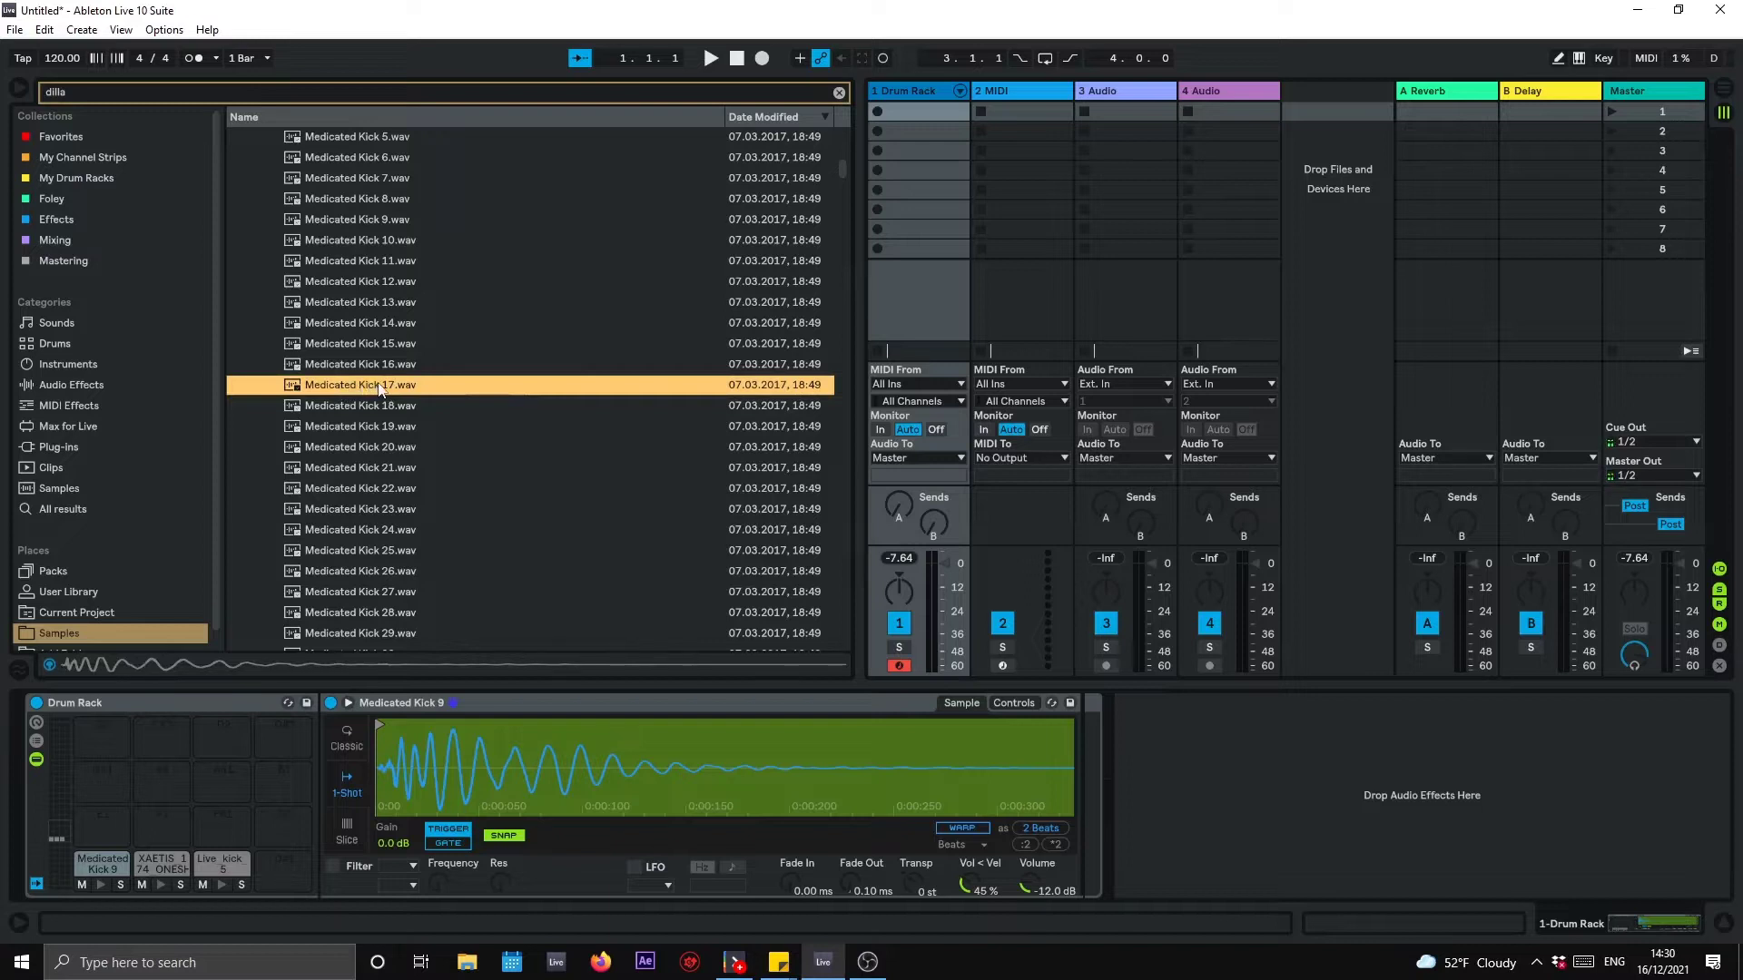
pyautogui.moveTo(219, 498); pyautogui.dragTo(105, 868)
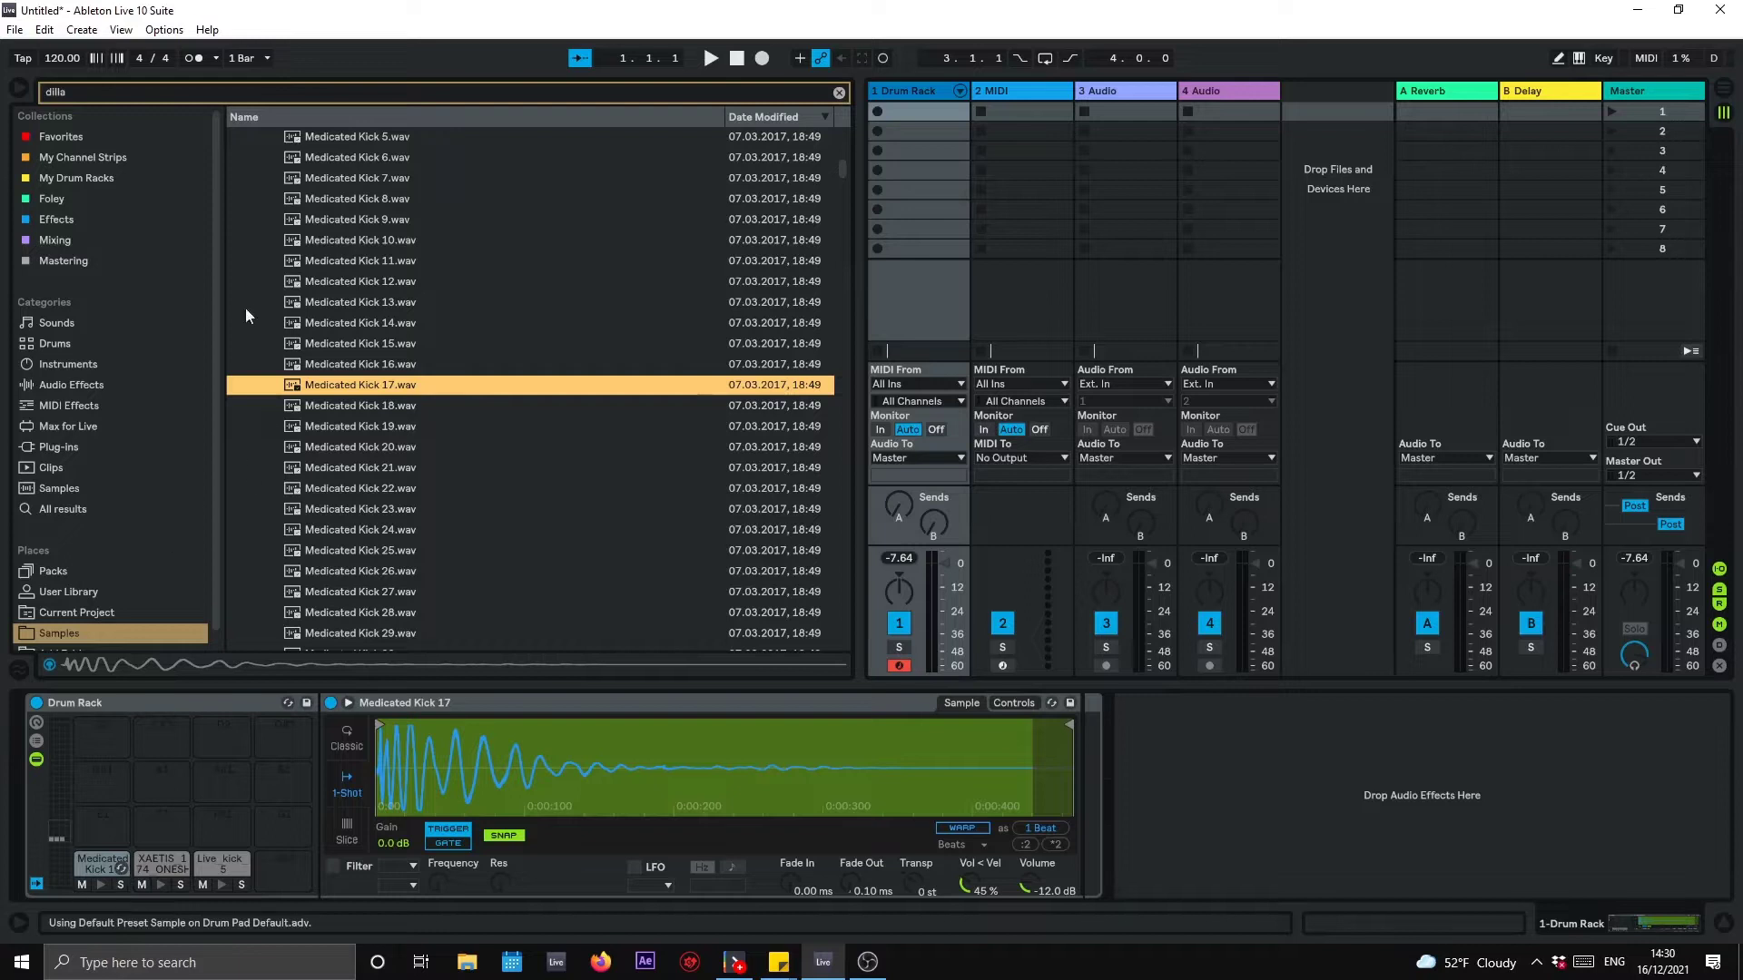
# Step: Collapse the Kicks folder of the Official J-Dilla Drum Kit and expand its Snares folder
pyautogui.click(68, 95)
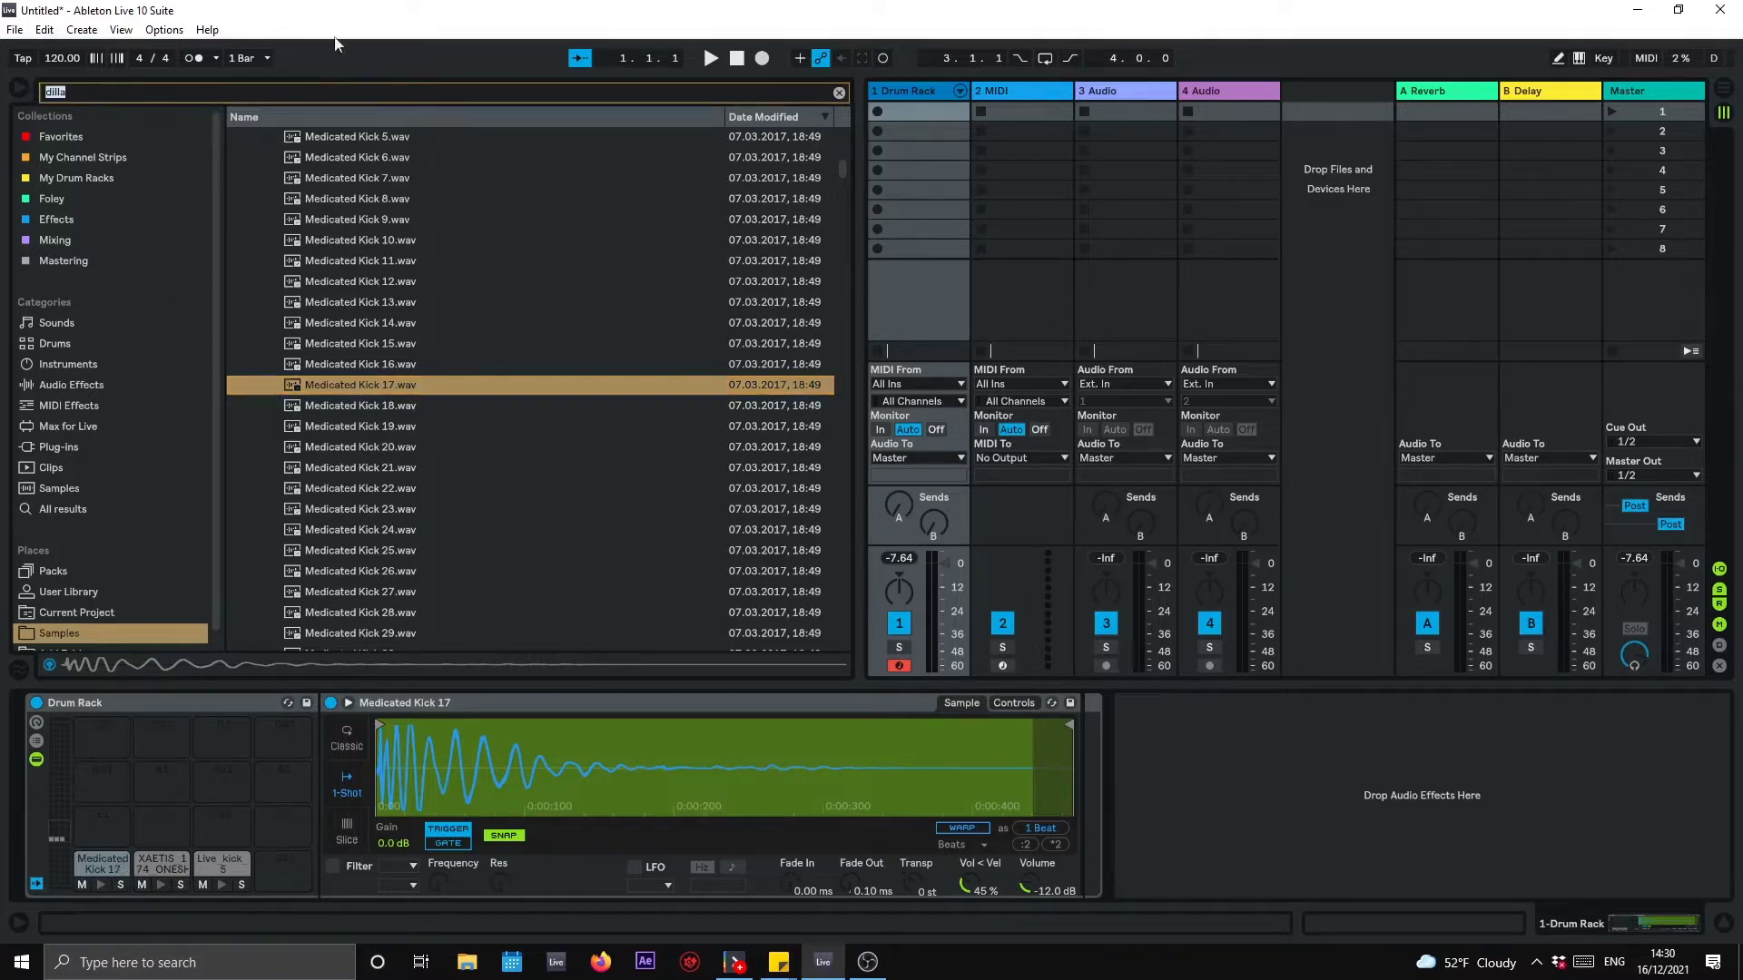
pyautogui.scroll(9, 363, 286)
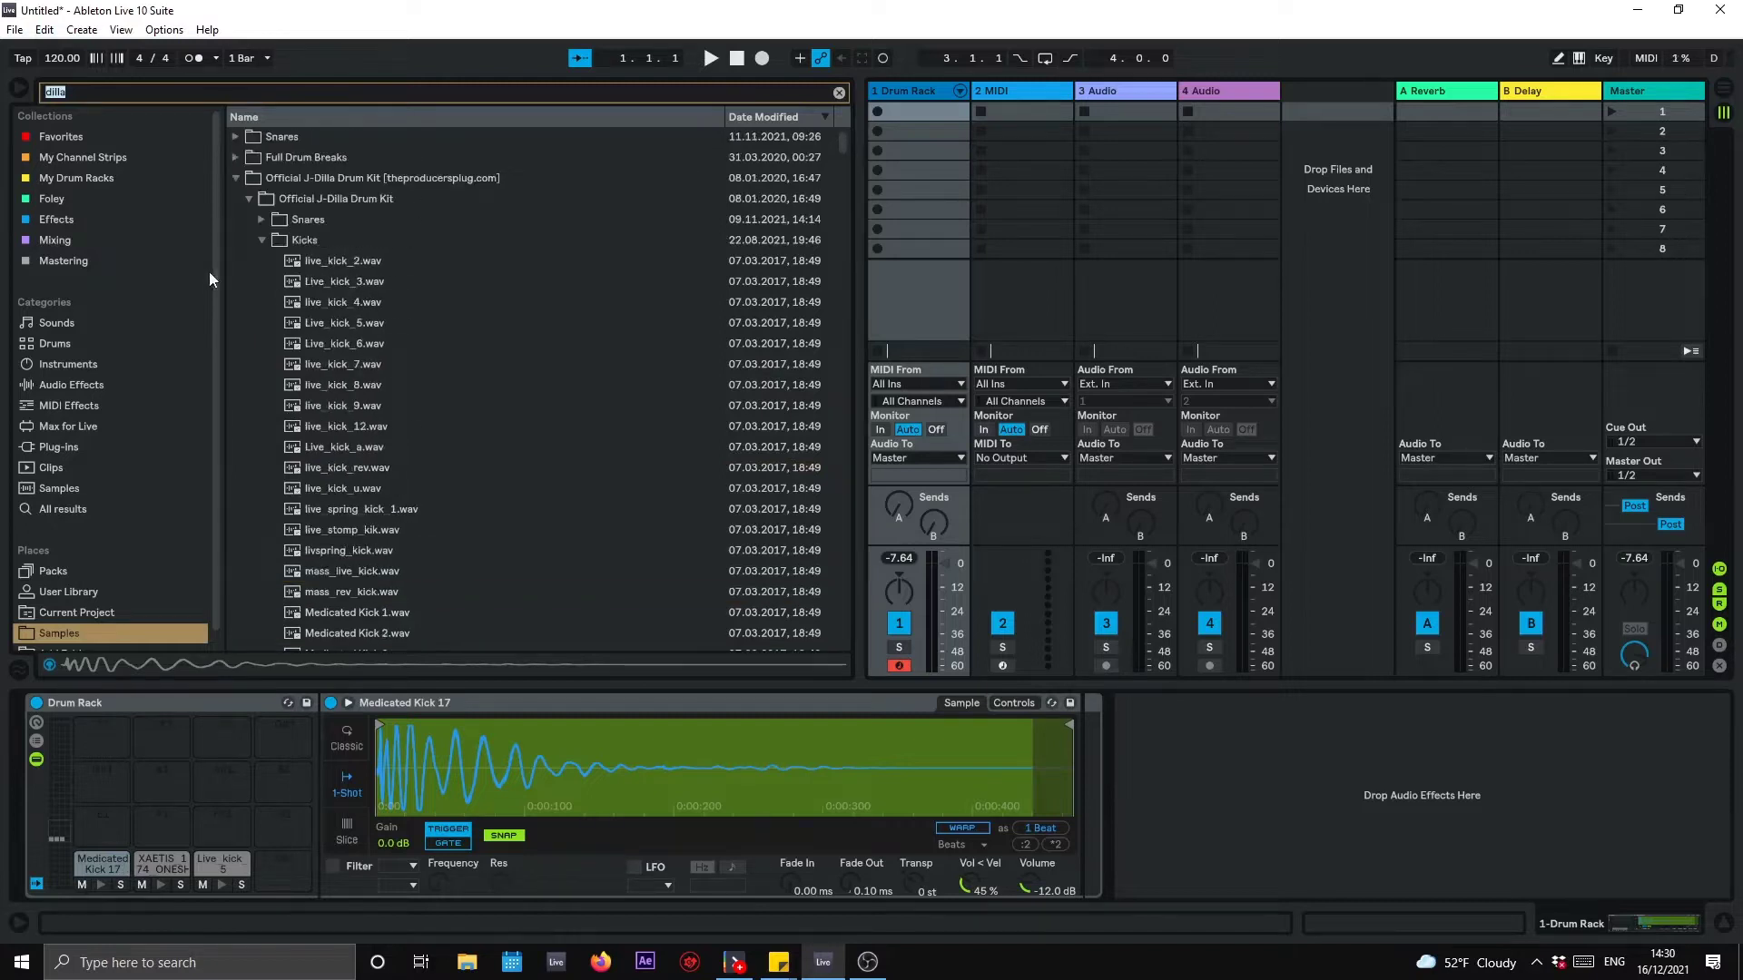
pyautogui.click(262, 241)
pyautogui.click(262, 220)
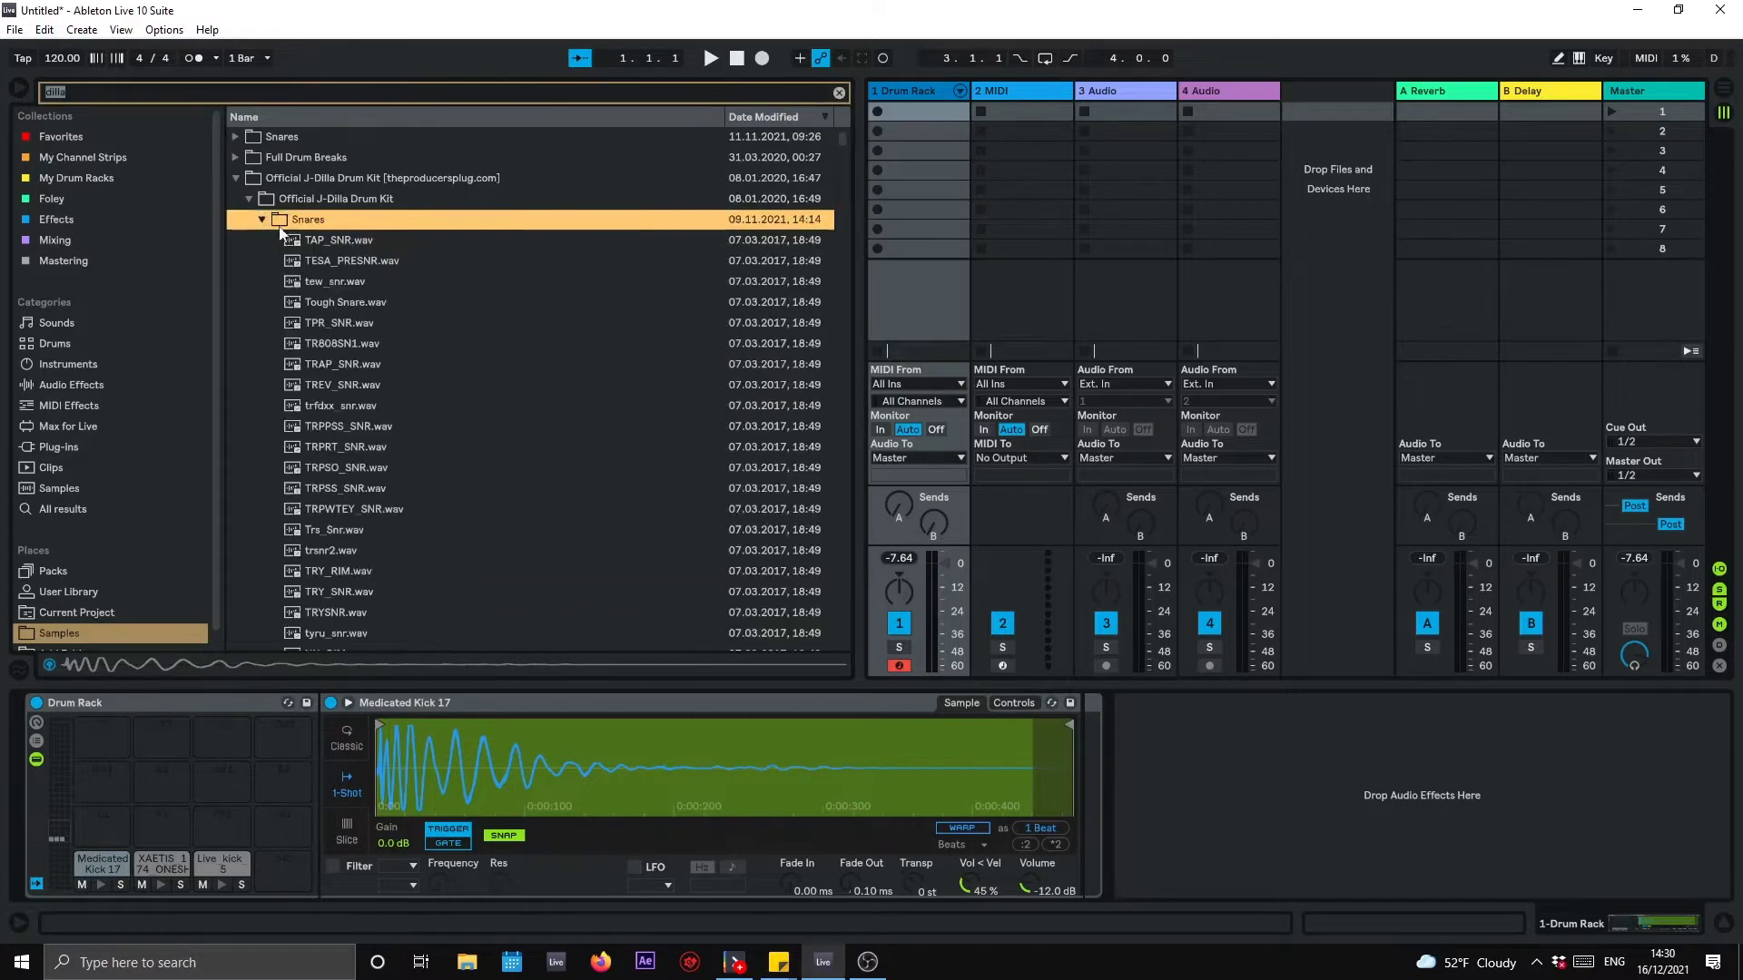
# Step: Audition snares from the J-Dilla Snares folder, starting at TAP_SNR.wav and going down to Trs_Snr.wav
pyautogui.click(351, 238)
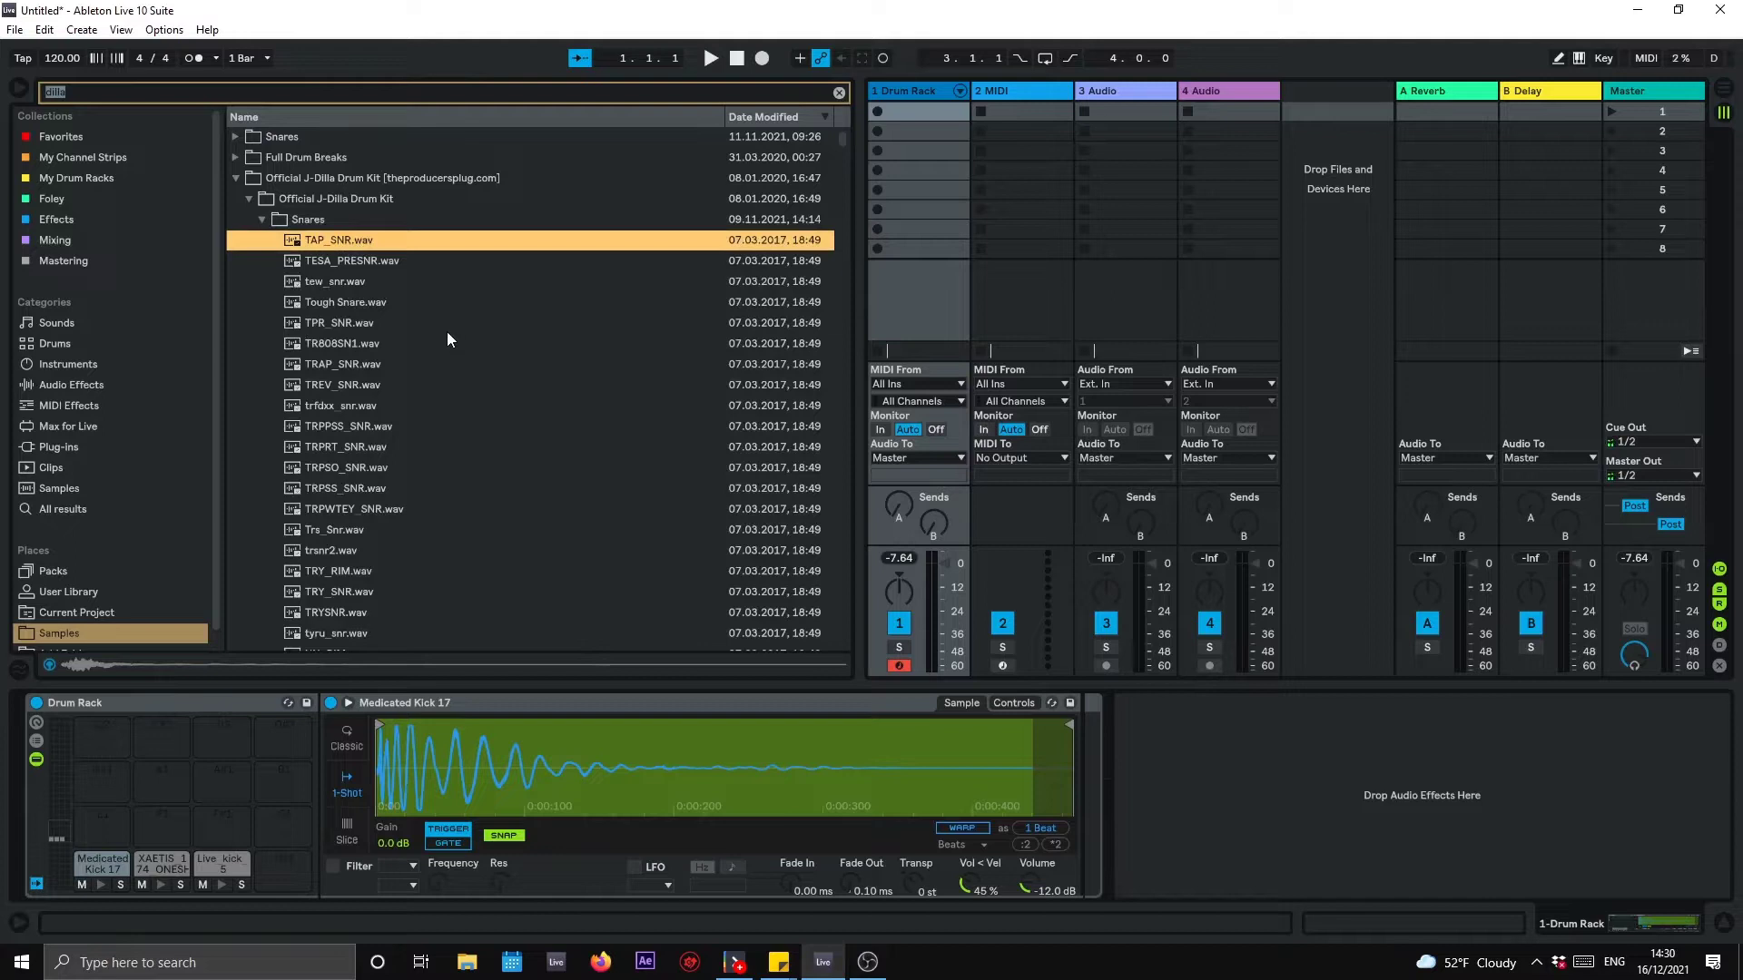
pyautogui.press('Down')
pyautogui.scroll(-2, 377, 417)
pyautogui.click(374, 365)
pyautogui.scroll(-2, 423, 430)
pyautogui.press('Down')
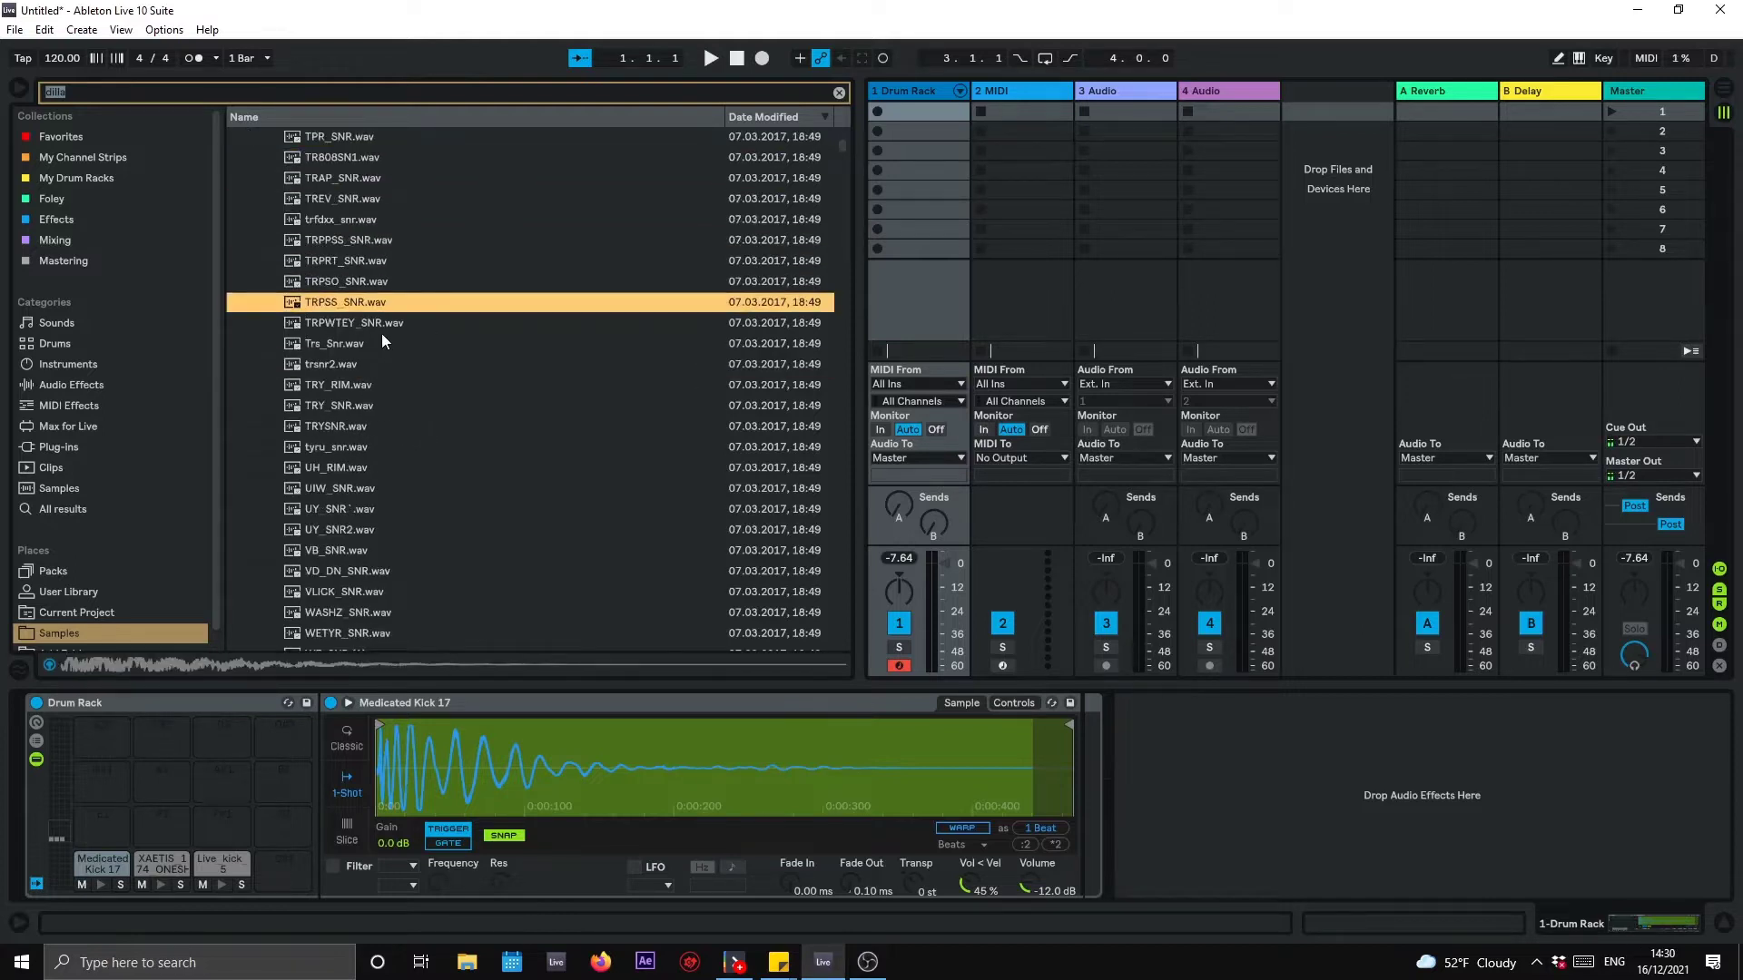
pyautogui.press('Down')
pyautogui.press('Down')
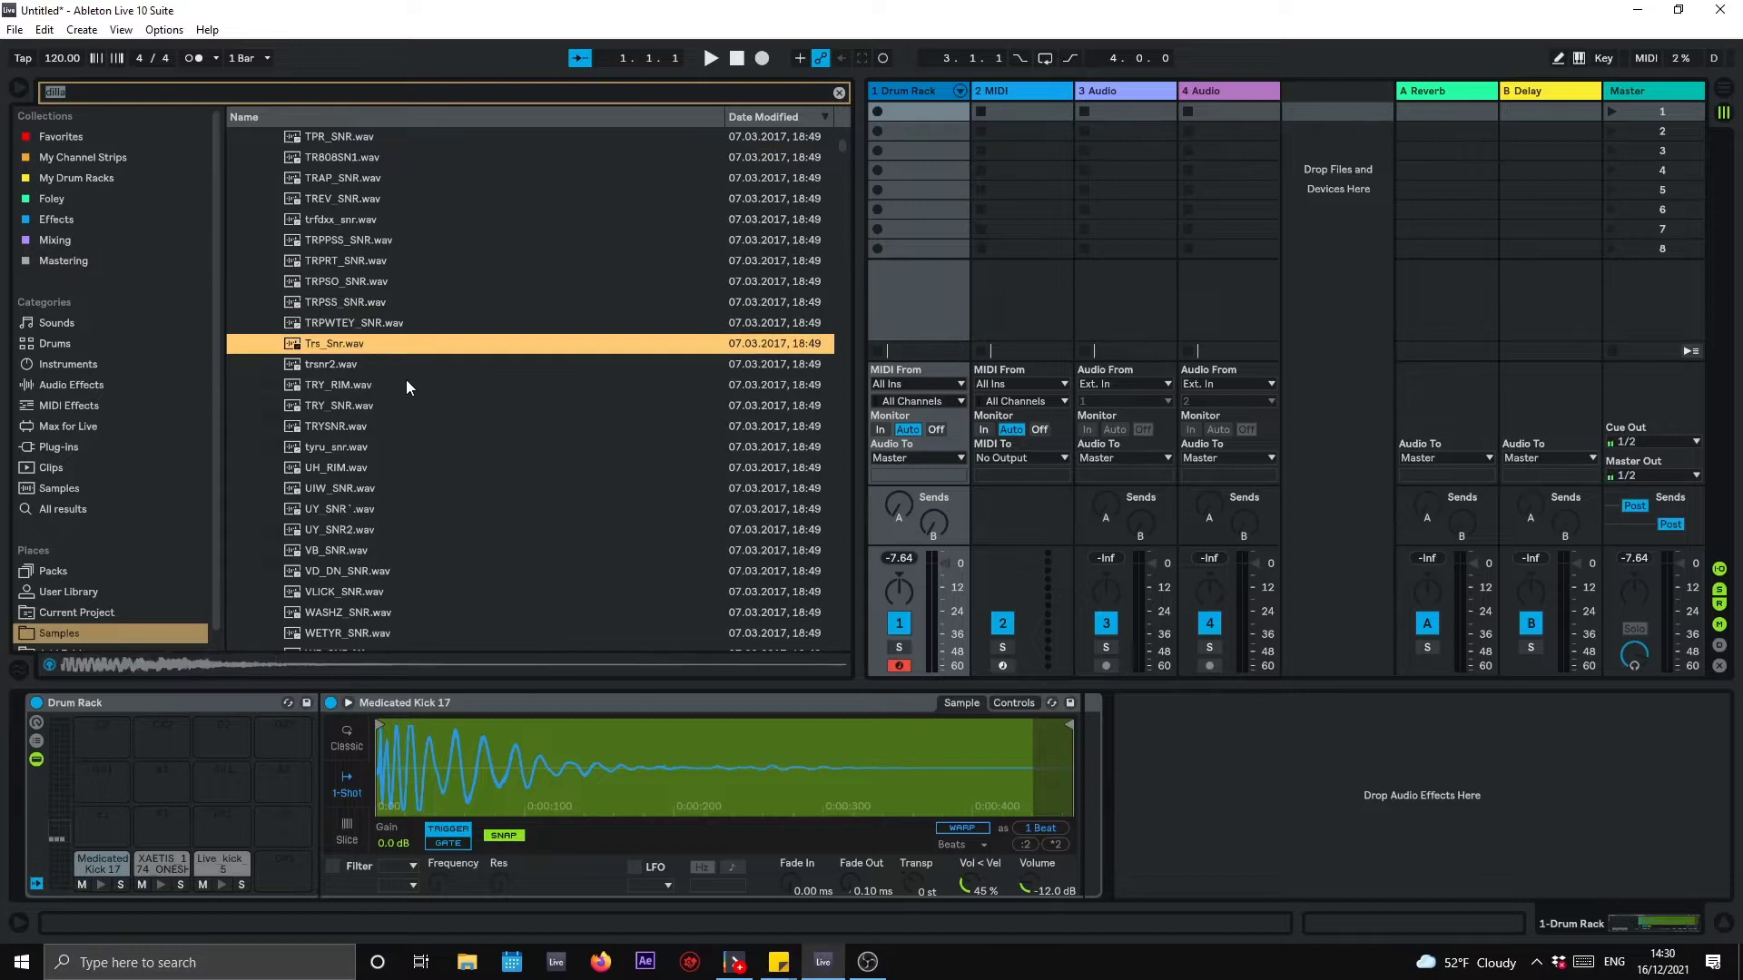
# Step: Audition the snare samples from trsnr2.wav through UY_SNR2.wav
pyautogui.press('Down')
pyautogui.scroll(-1, 492, 410)
pyautogui.press('Down')
pyautogui.press('Down')
pyautogui.press('Down')
pyautogui.press('Down')
pyautogui.press('Down')
pyautogui.press('Down')
pyautogui.press('Down')
pyautogui.press('Down')
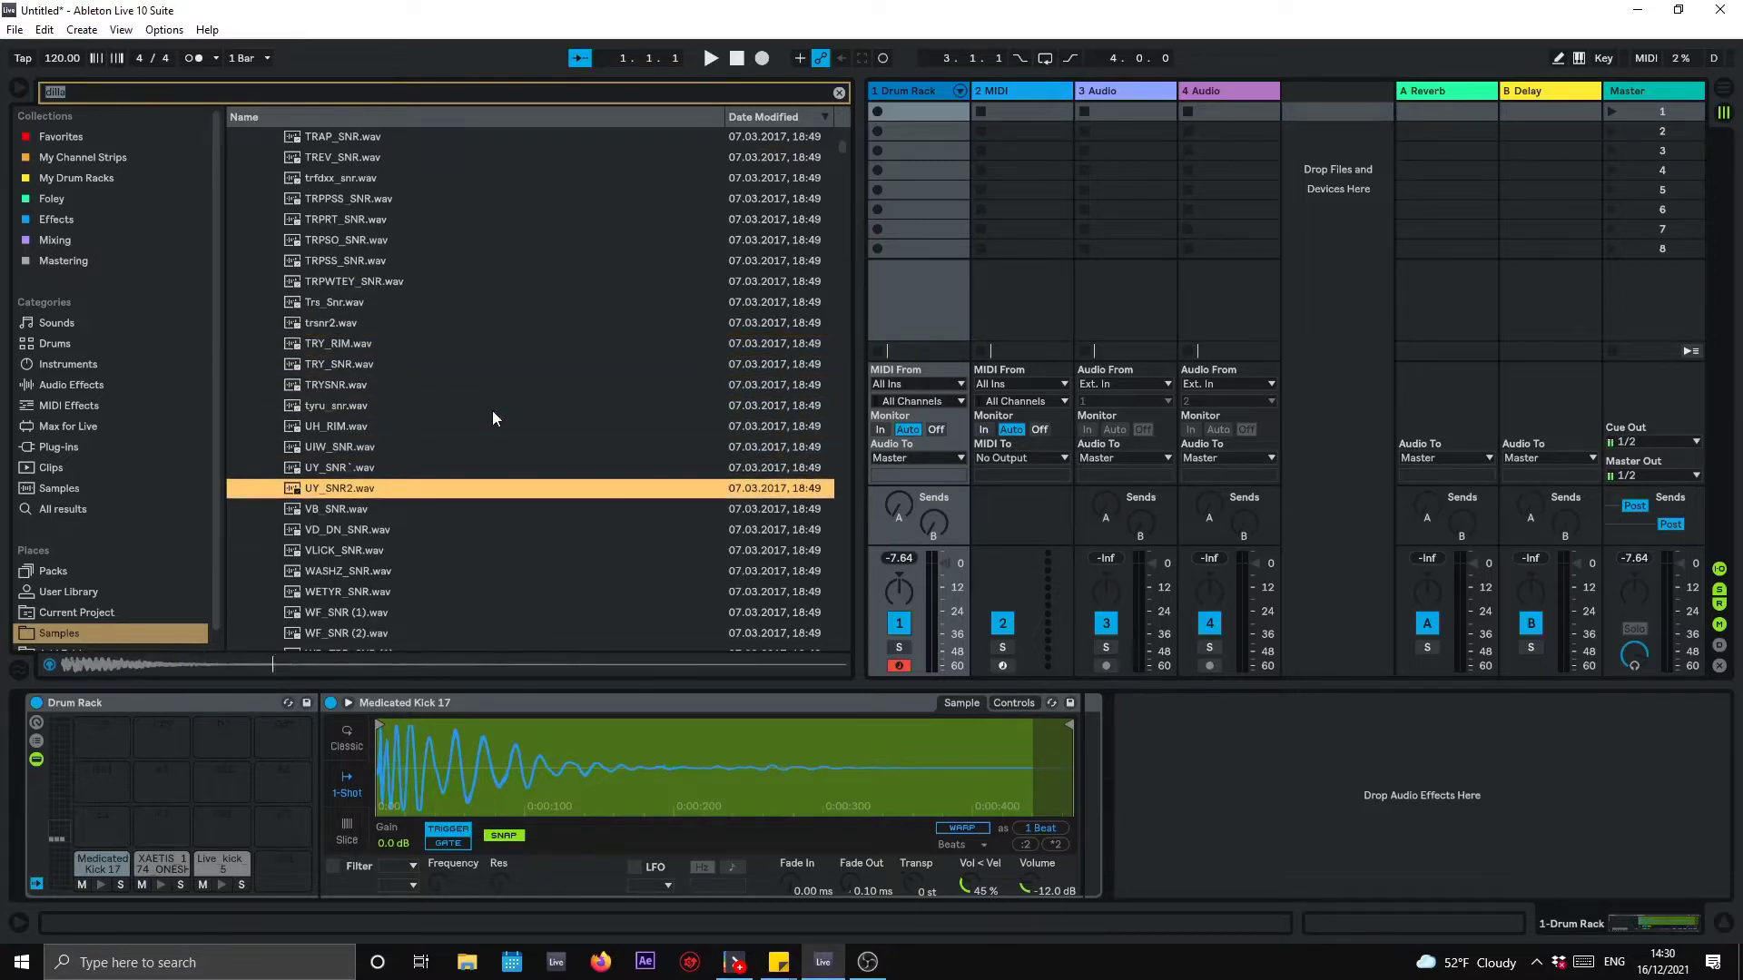
# Step: Audition VB_SNR.wav and VD_DN_SNR.wav, and load VB_SNR.wav onto the empty pad D#1
pyautogui.press('Down')
pyautogui.press('Down')
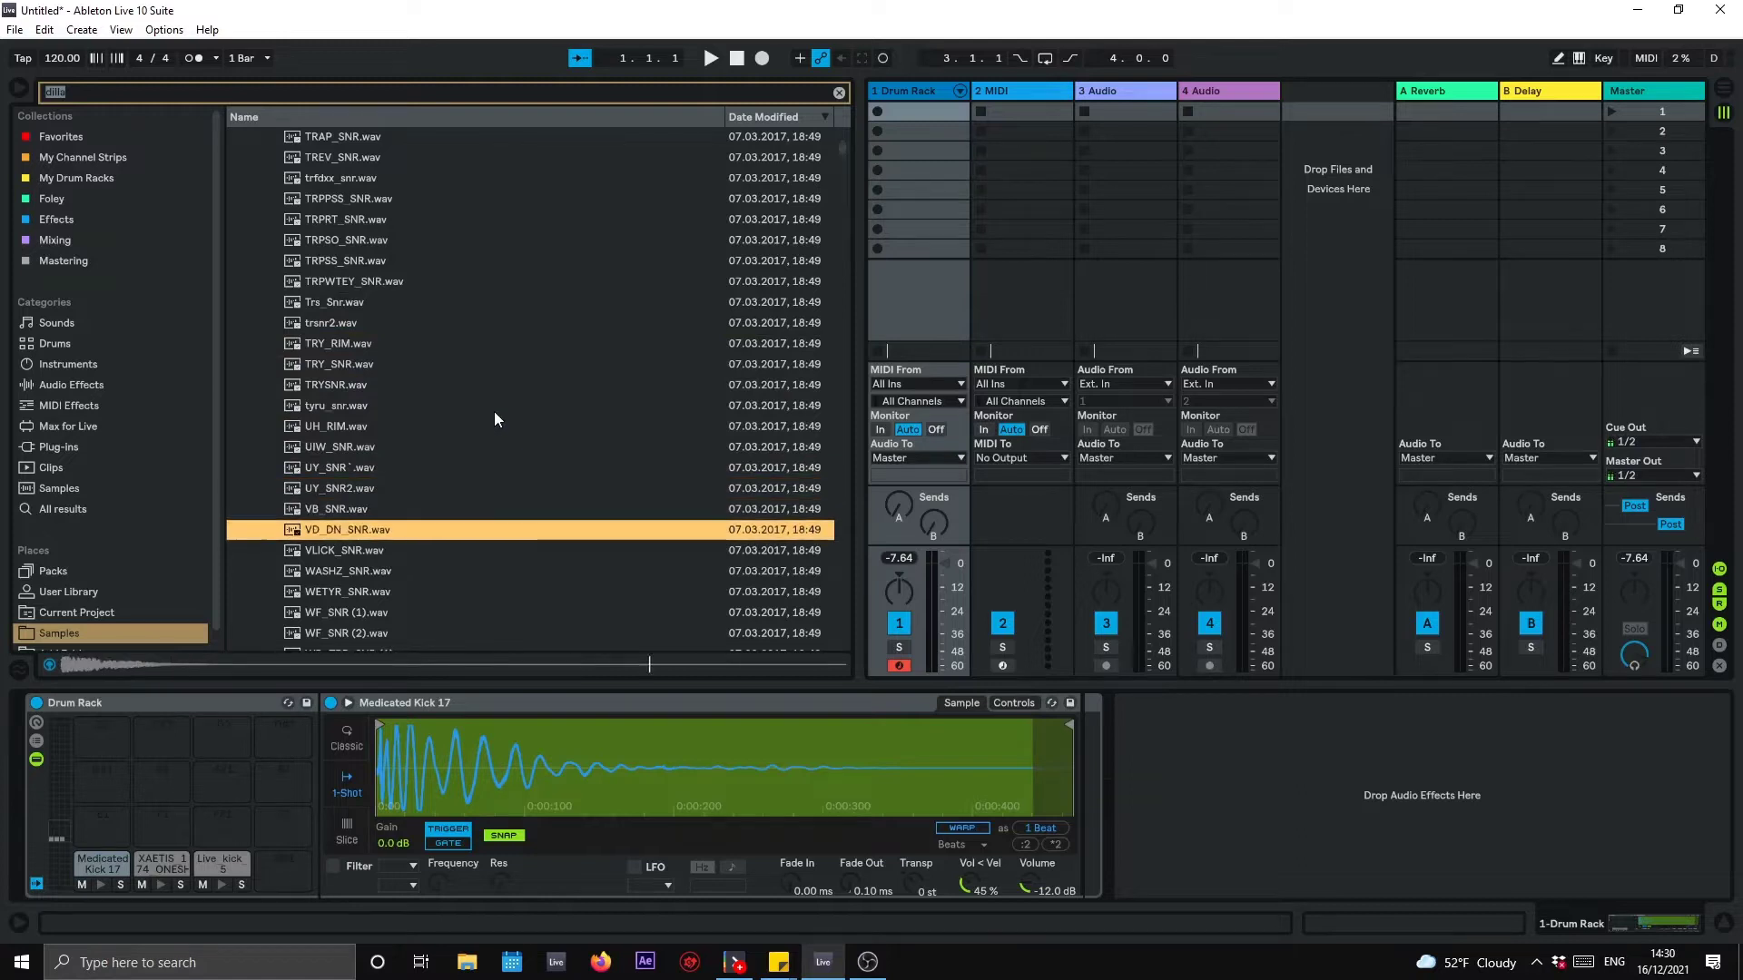
pyautogui.scroll(-3, 493, 411)
pyautogui.press('Up')
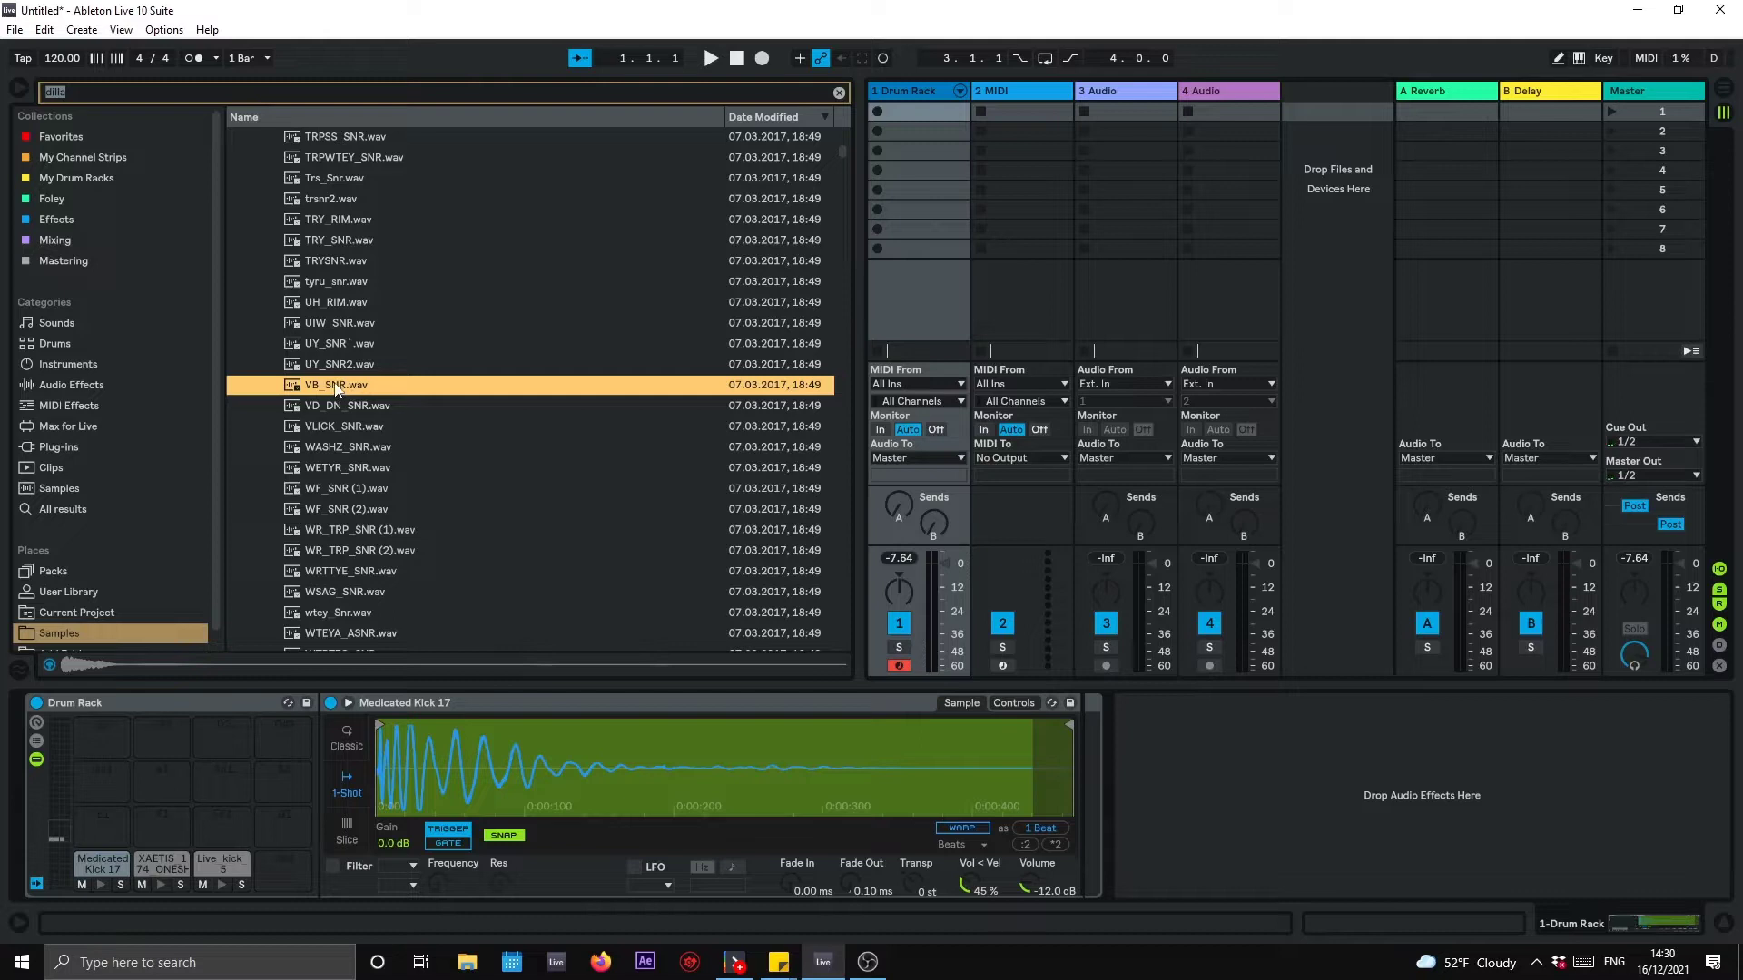
pyautogui.moveTo(234, 611); pyautogui.dragTo(259, 846)
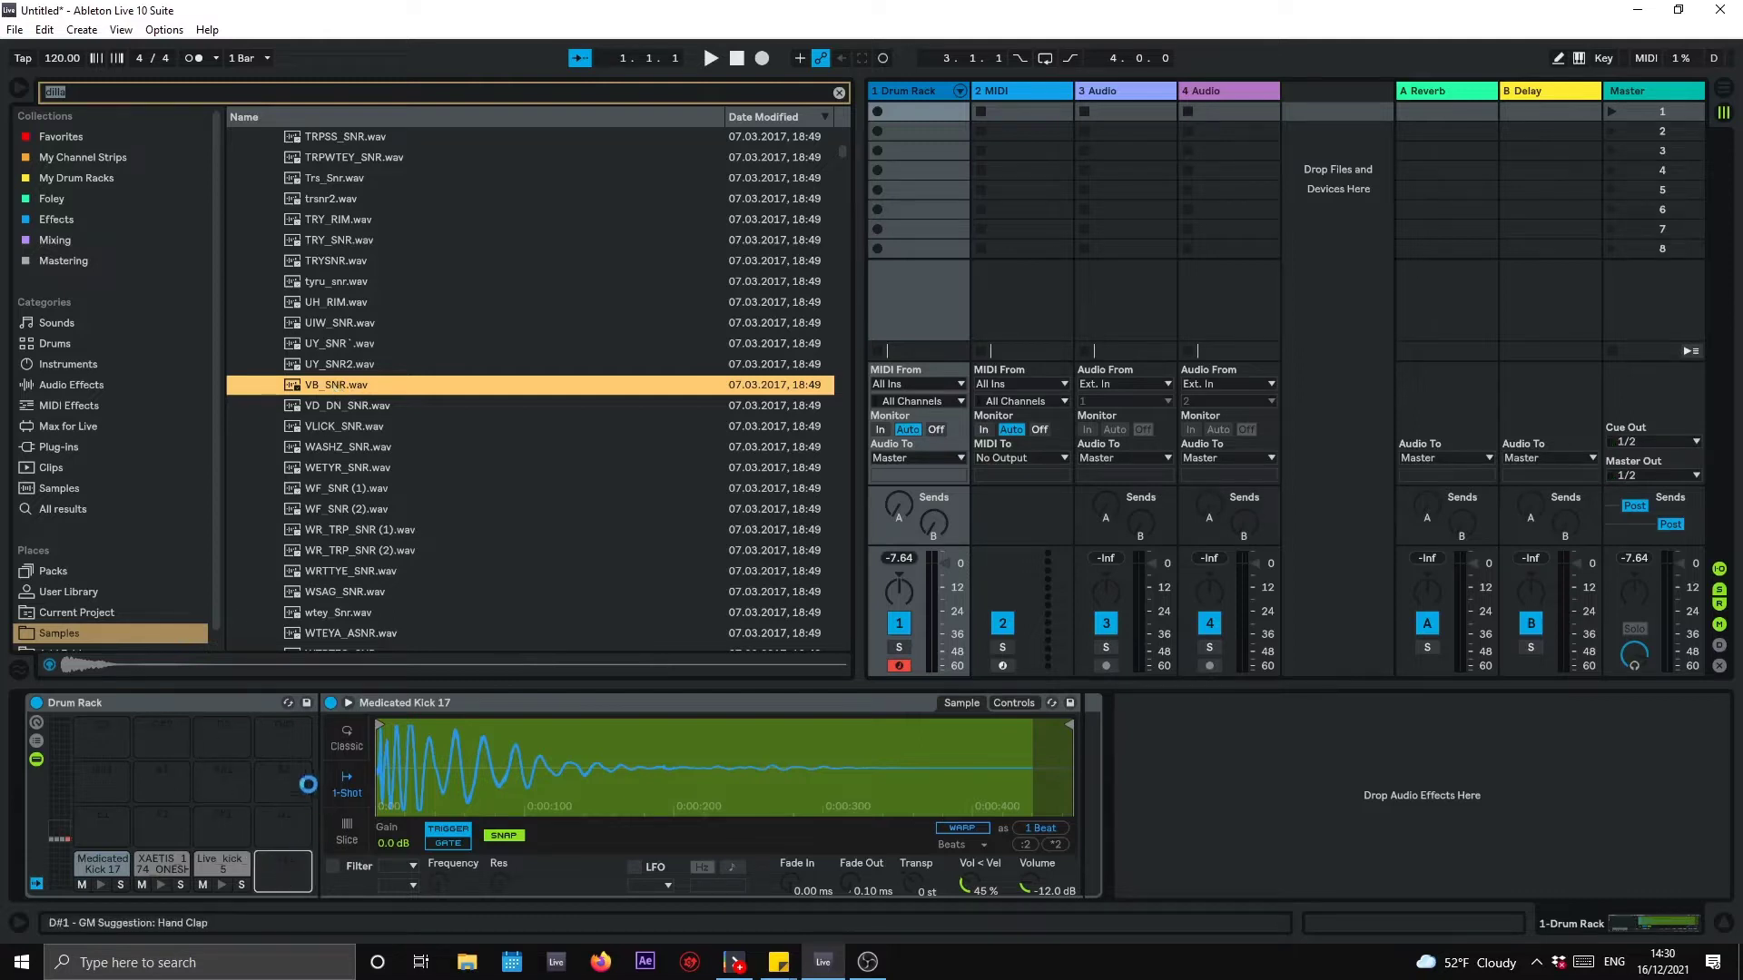
# Step: Audition the snares from VLICK_SNR.wav to WF_SNR (2).wav and load WF_SNR (1).wav onto the pad above Live_kick_5
pyautogui.scroll(-3, 408, 538)
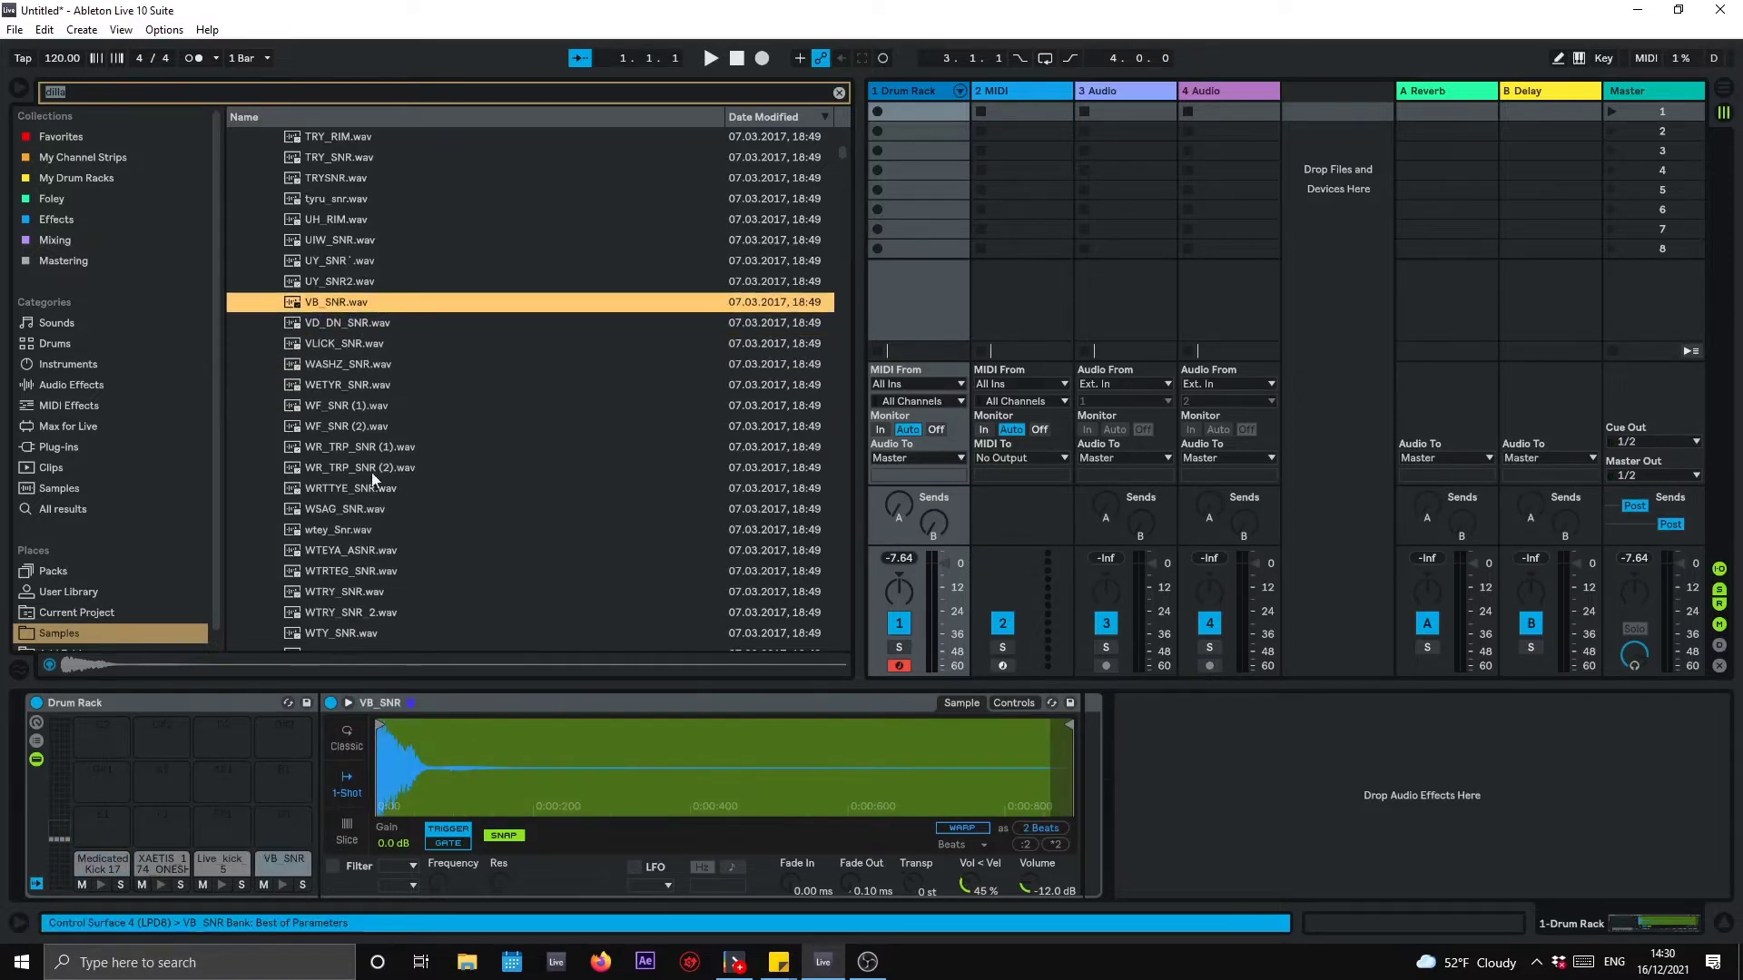
pyautogui.click(343, 345)
pyautogui.click(354, 364)
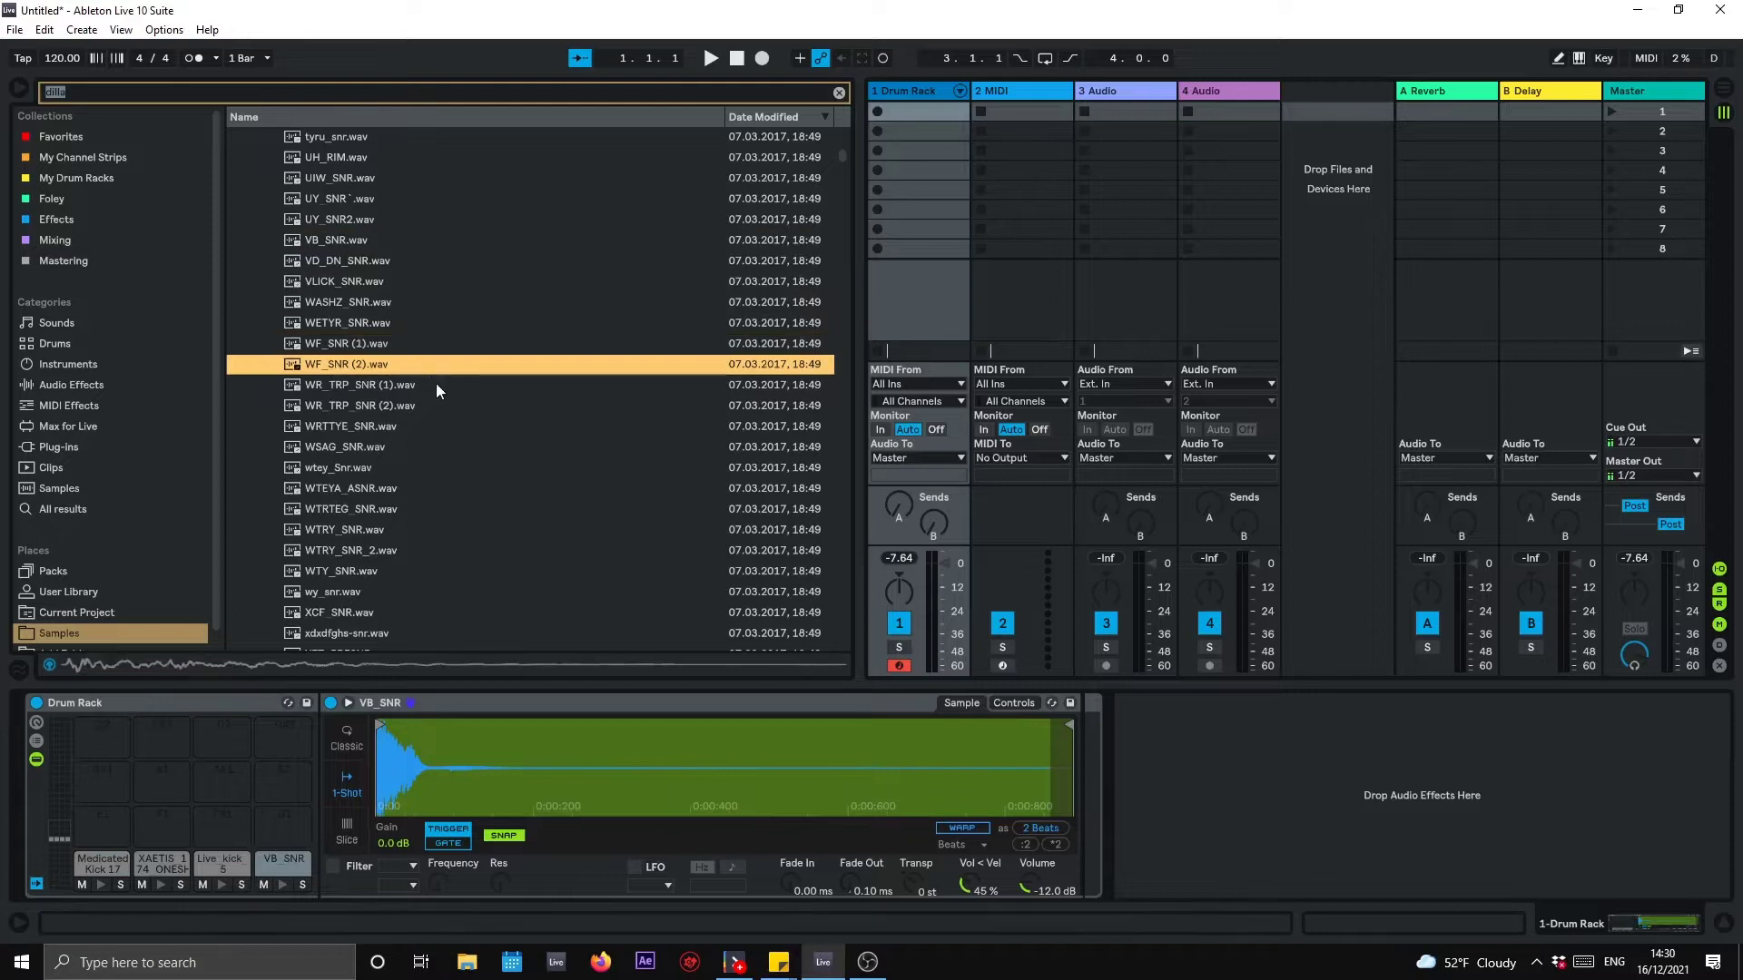
pyautogui.press('Up')
pyautogui.scroll(-1, 365, 324)
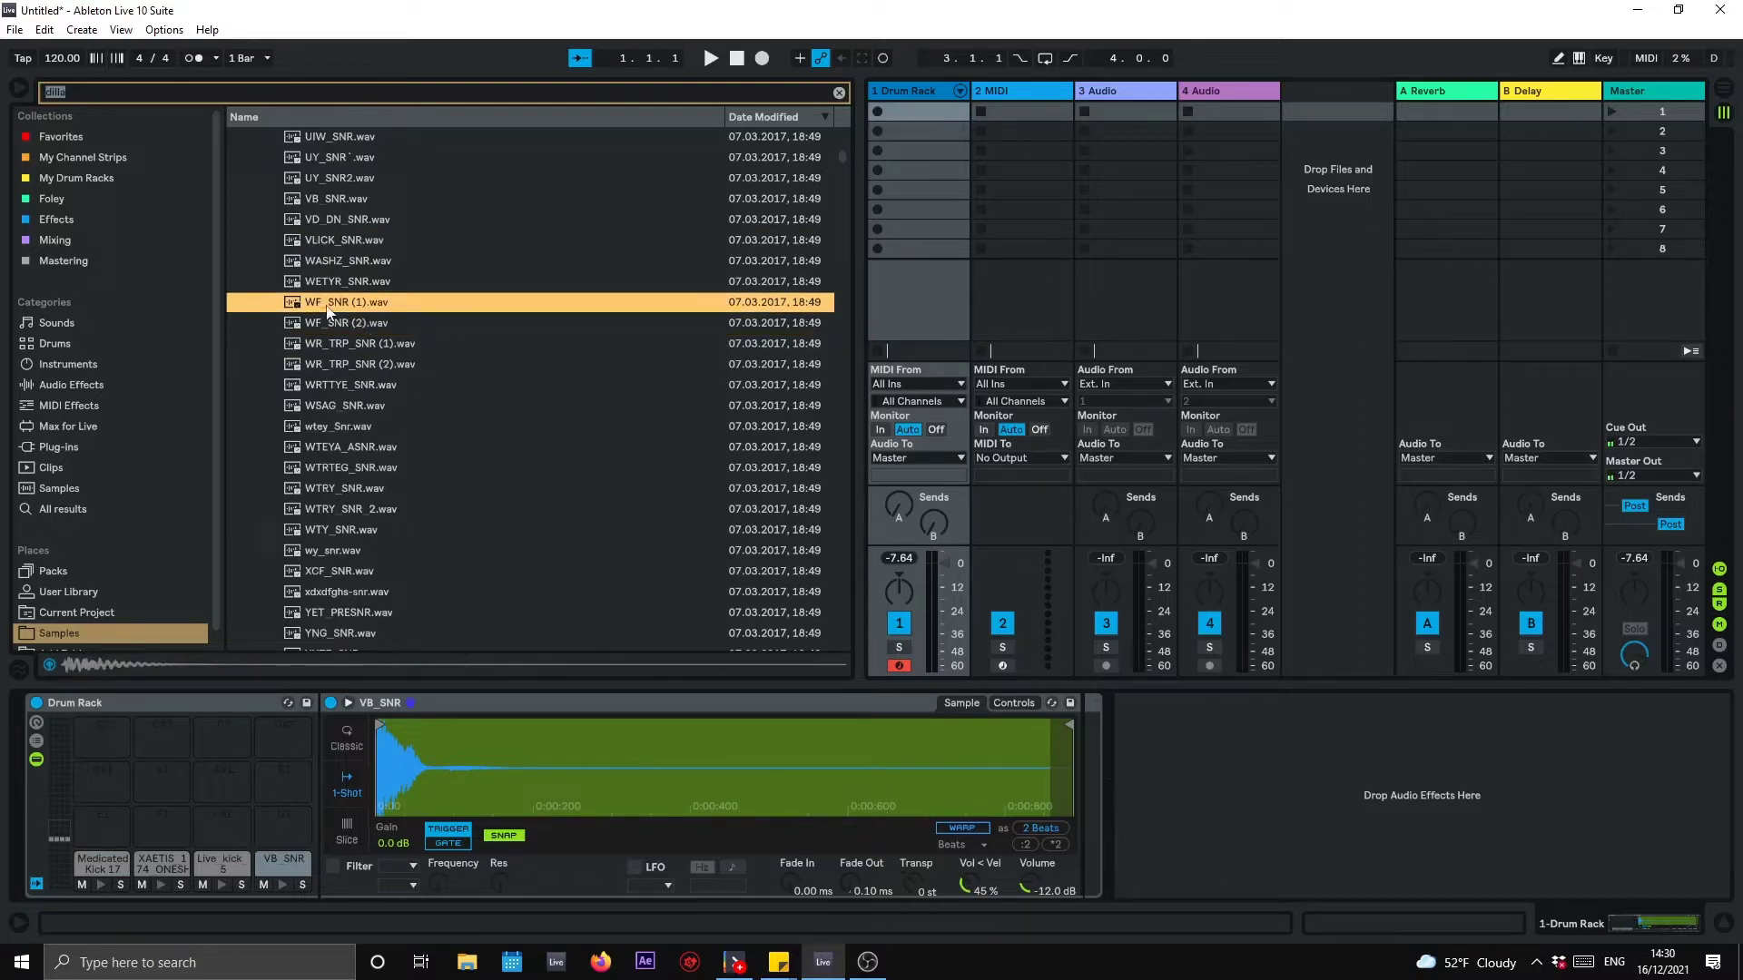
pyautogui.click(335, 324)
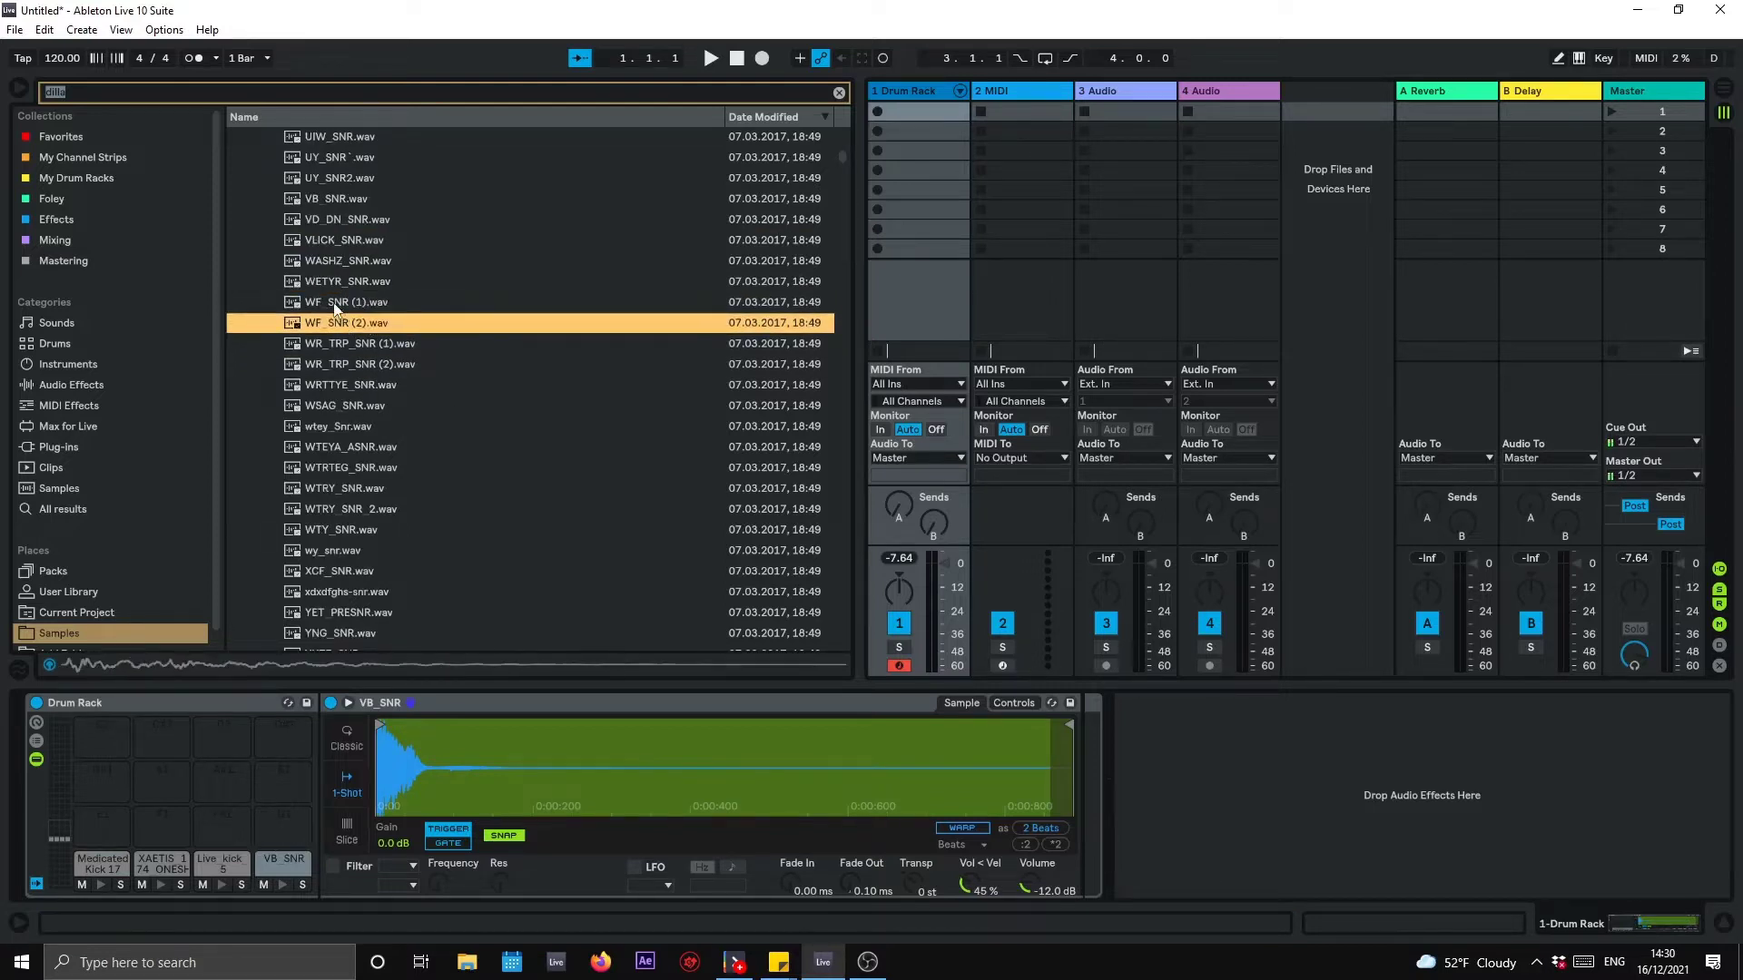
pyautogui.click(328, 309)
pyautogui.moveTo(334, 303); pyautogui.dragTo(289, 432)
pyautogui.moveTo(315, 309); pyautogui.dragTo(210, 827)
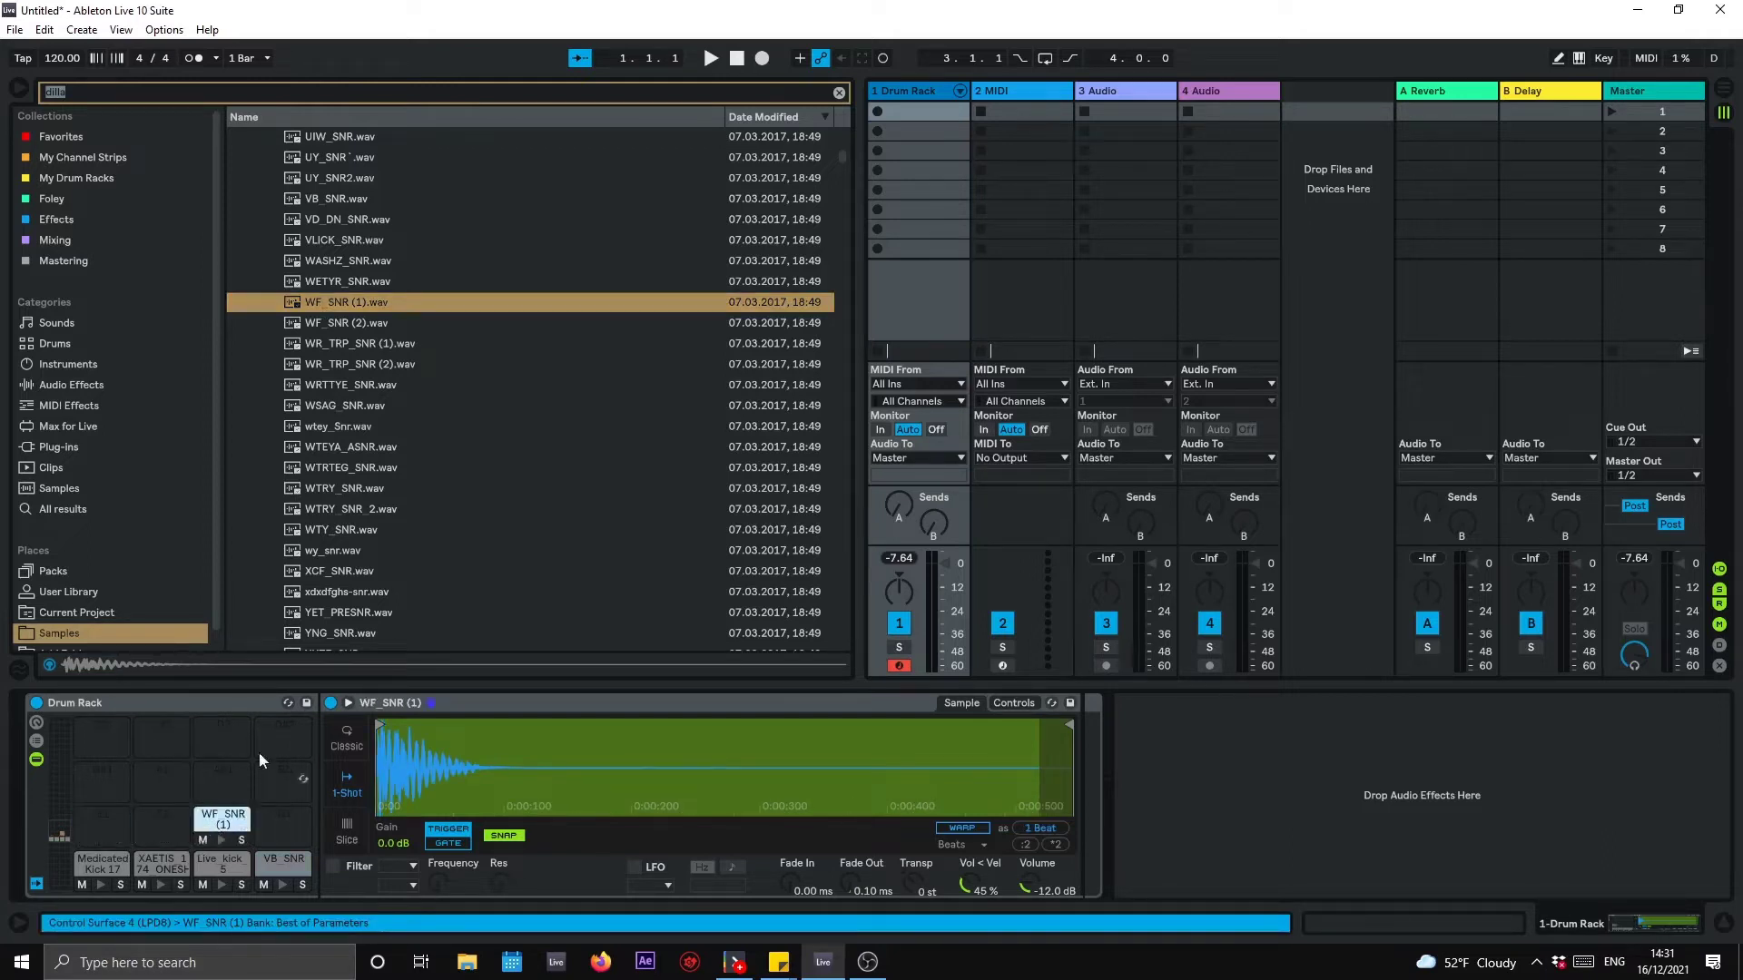
# Step: Audition the snare samples from WF_SNR (2).wav through wtey_Snr.wav
pyautogui.click(353, 323)
pyautogui.scroll(-1, 368, 407)
pyautogui.press('Down')
pyautogui.press('Down')
pyautogui.press('Down')
pyautogui.press('Down')
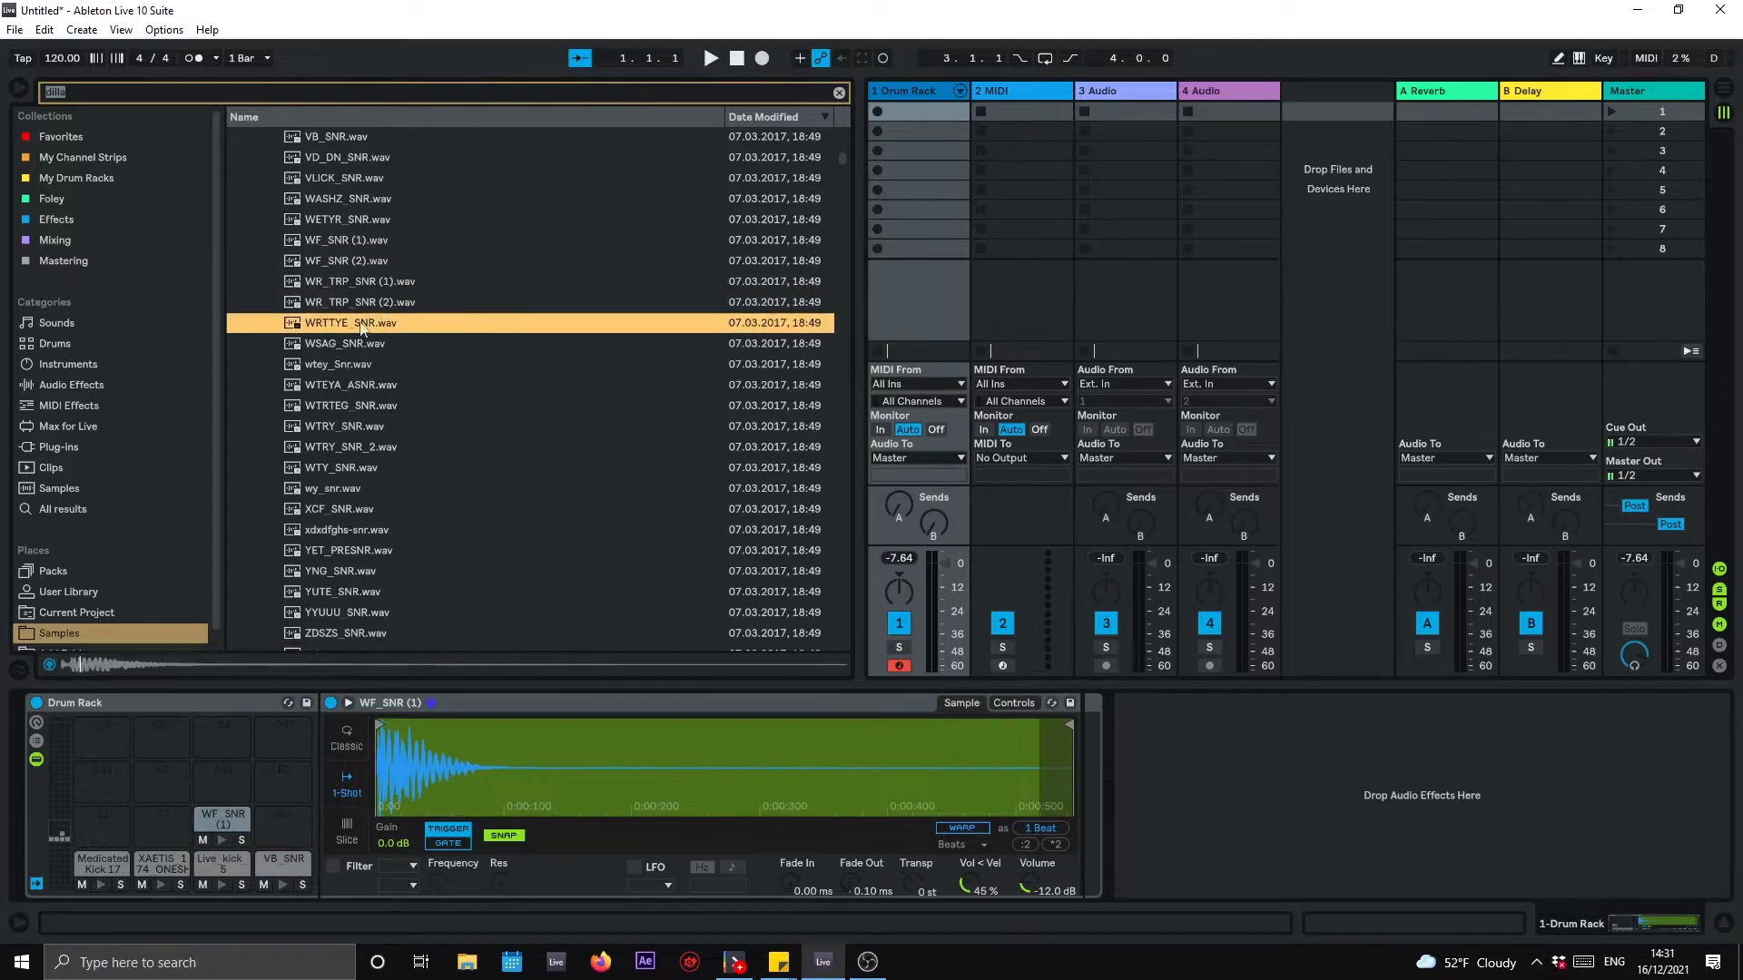
pyautogui.scroll(-1, 460, 406)
pyautogui.press('Down')
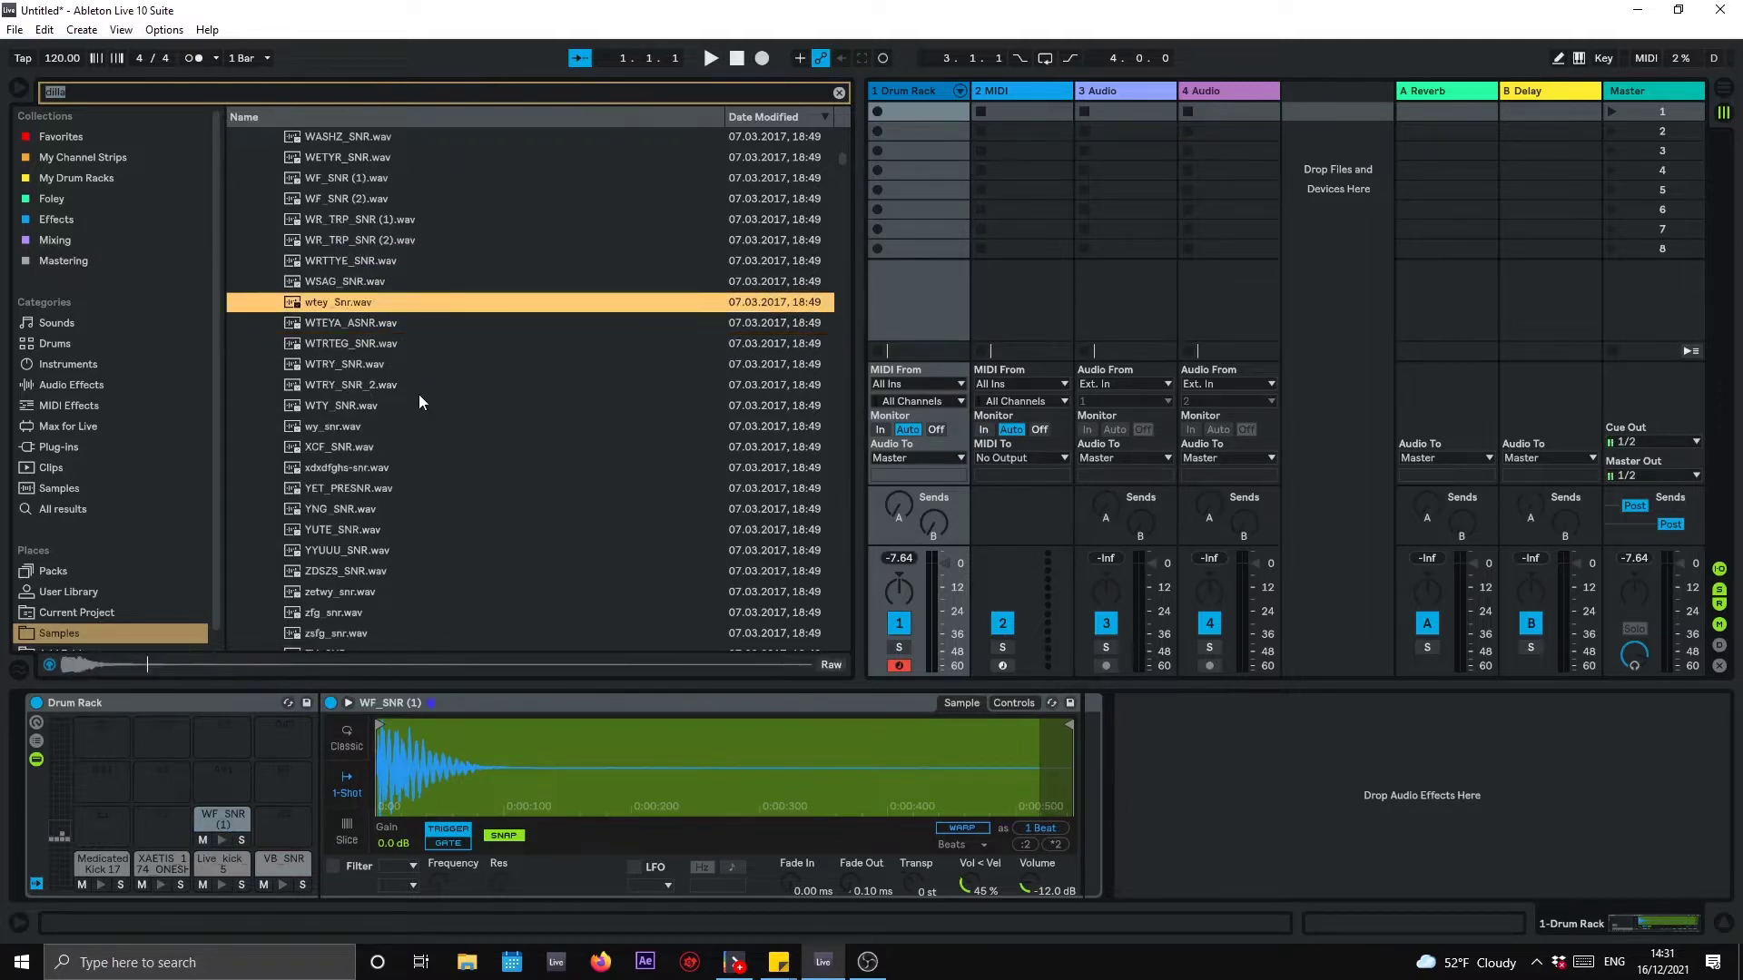
# Step: Audition the snares from WTEYA_ASNR.wav to WTRY_SNR.wav and load WTRTEG_SNR.wav onto the pad above Medicated Kick 17
pyautogui.press('Down')
pyautogui.press('Down')
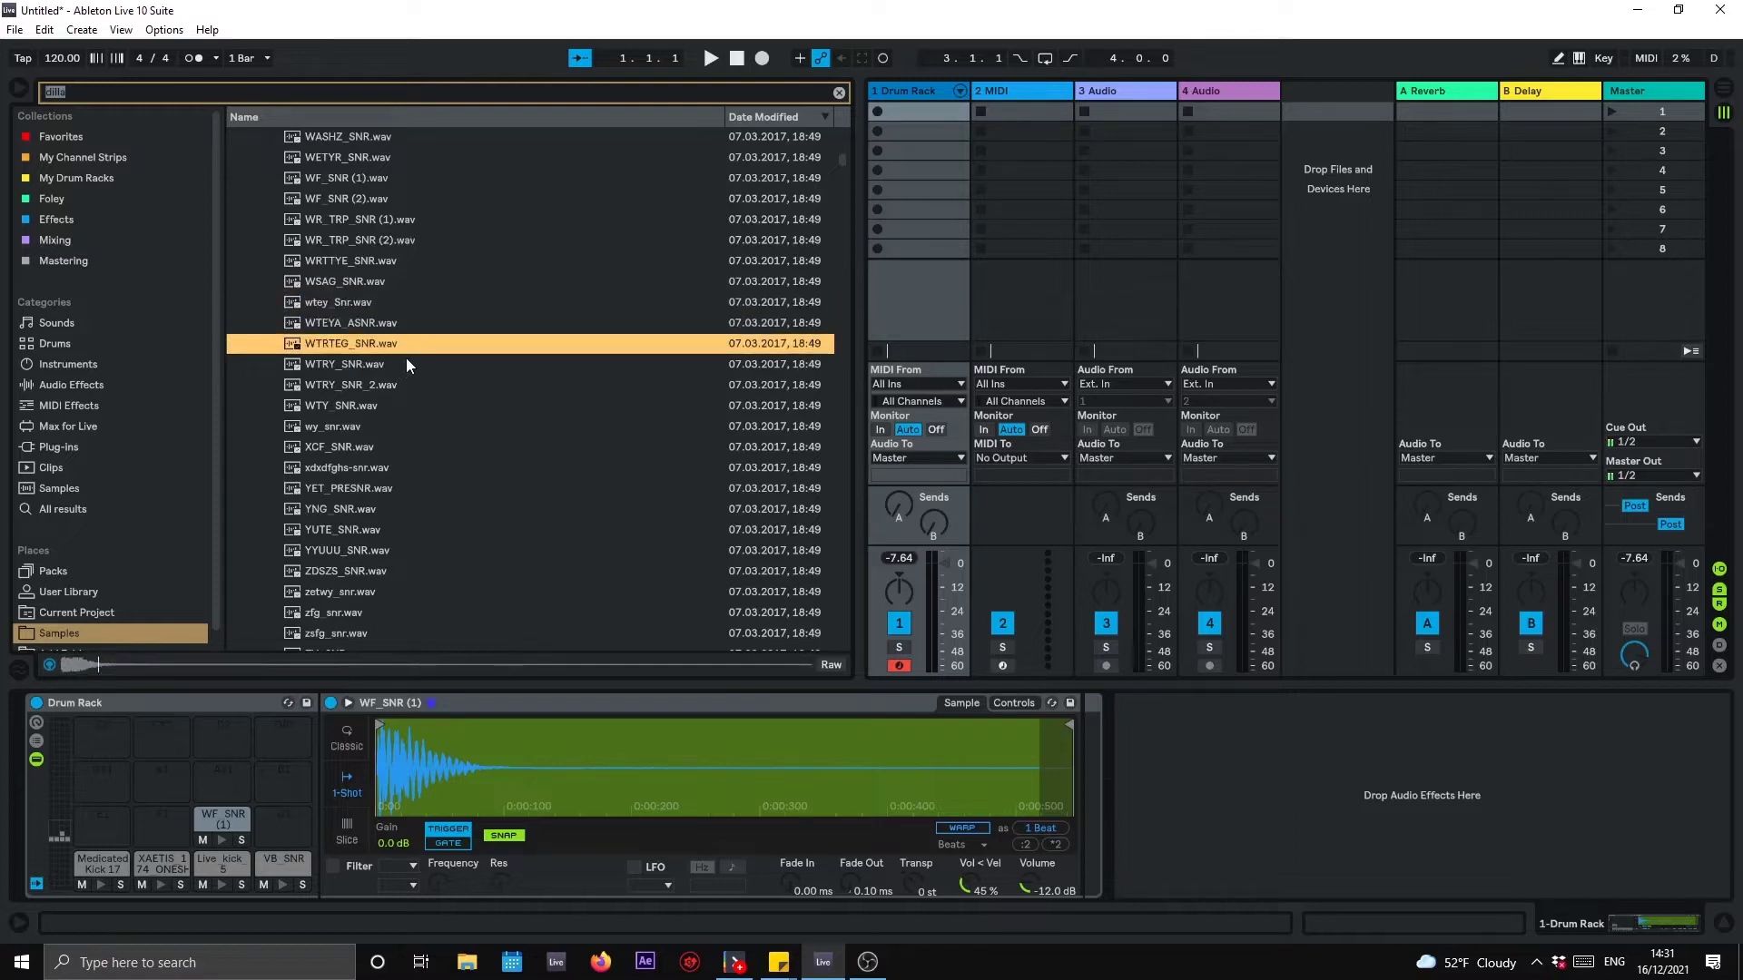
pyautogui.press('Down')
pyautogui.press('Up')
pyautogui.scroll(-1, 415, 362)
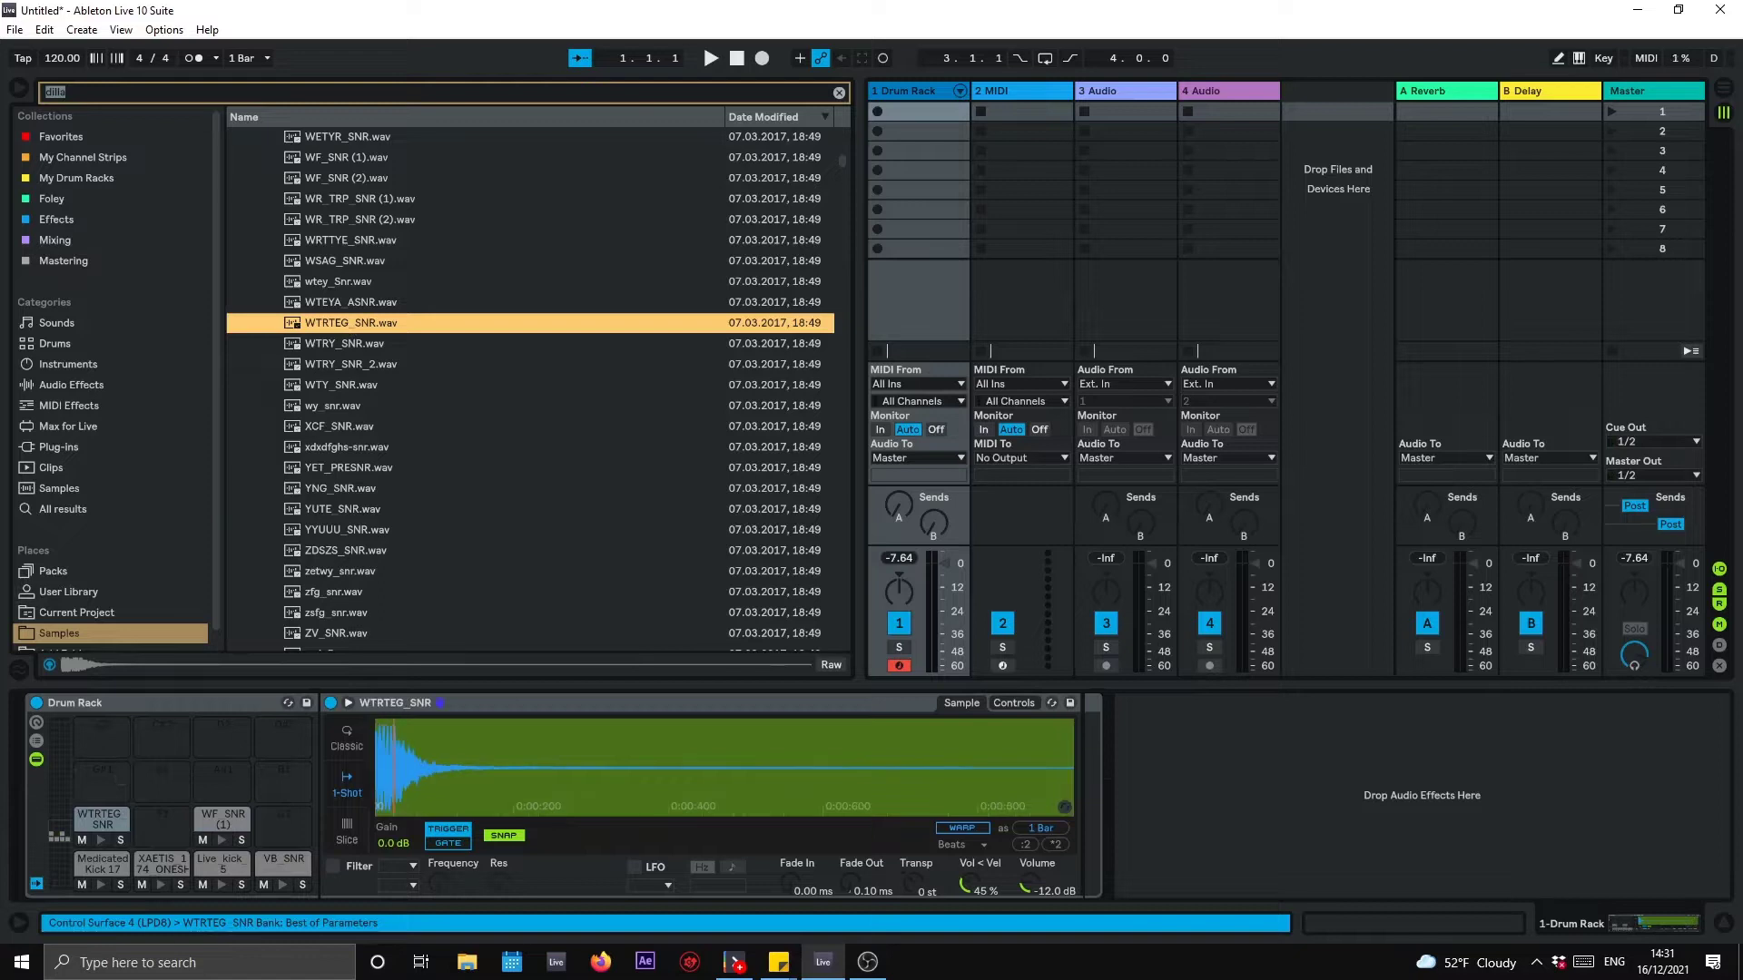
# Step: Compare the snares WTRY_SNR.wav, WTRY_SNR_2.wav and WTY_SNR.wav by auditioning them against each other
pyautogui.click(330, 345)
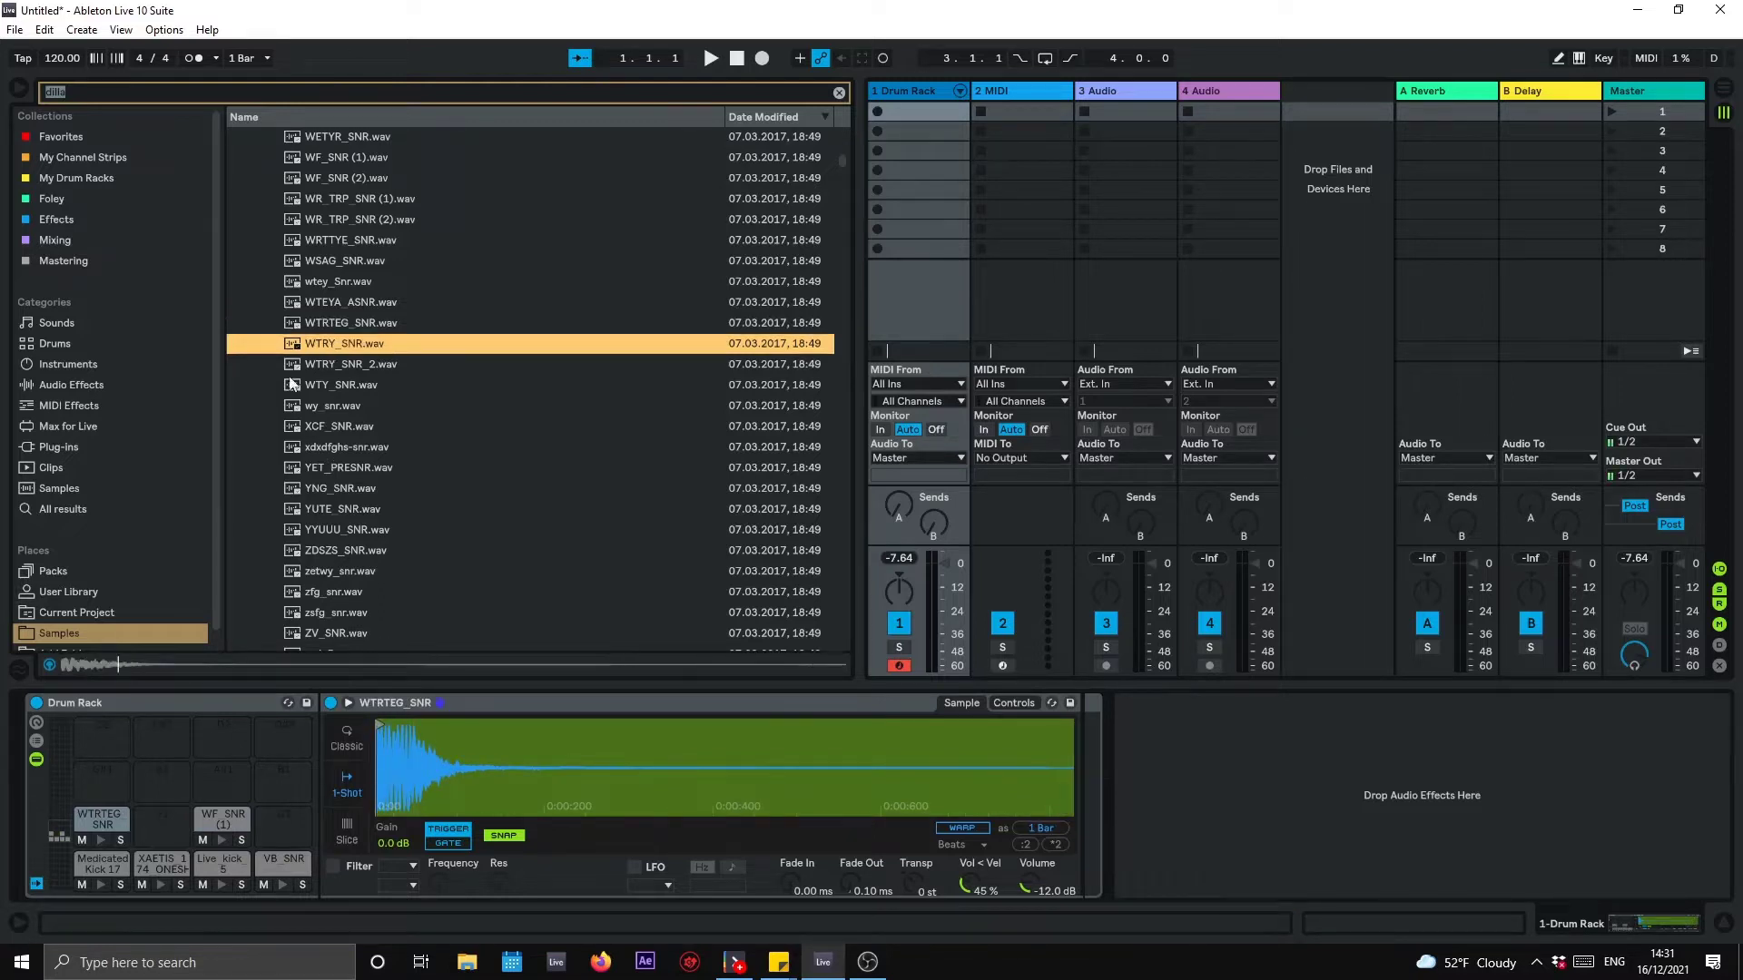
pyautogui.click(350, 362)
pyautogui.click(352, 347)
pyautogui.click(333, 364)
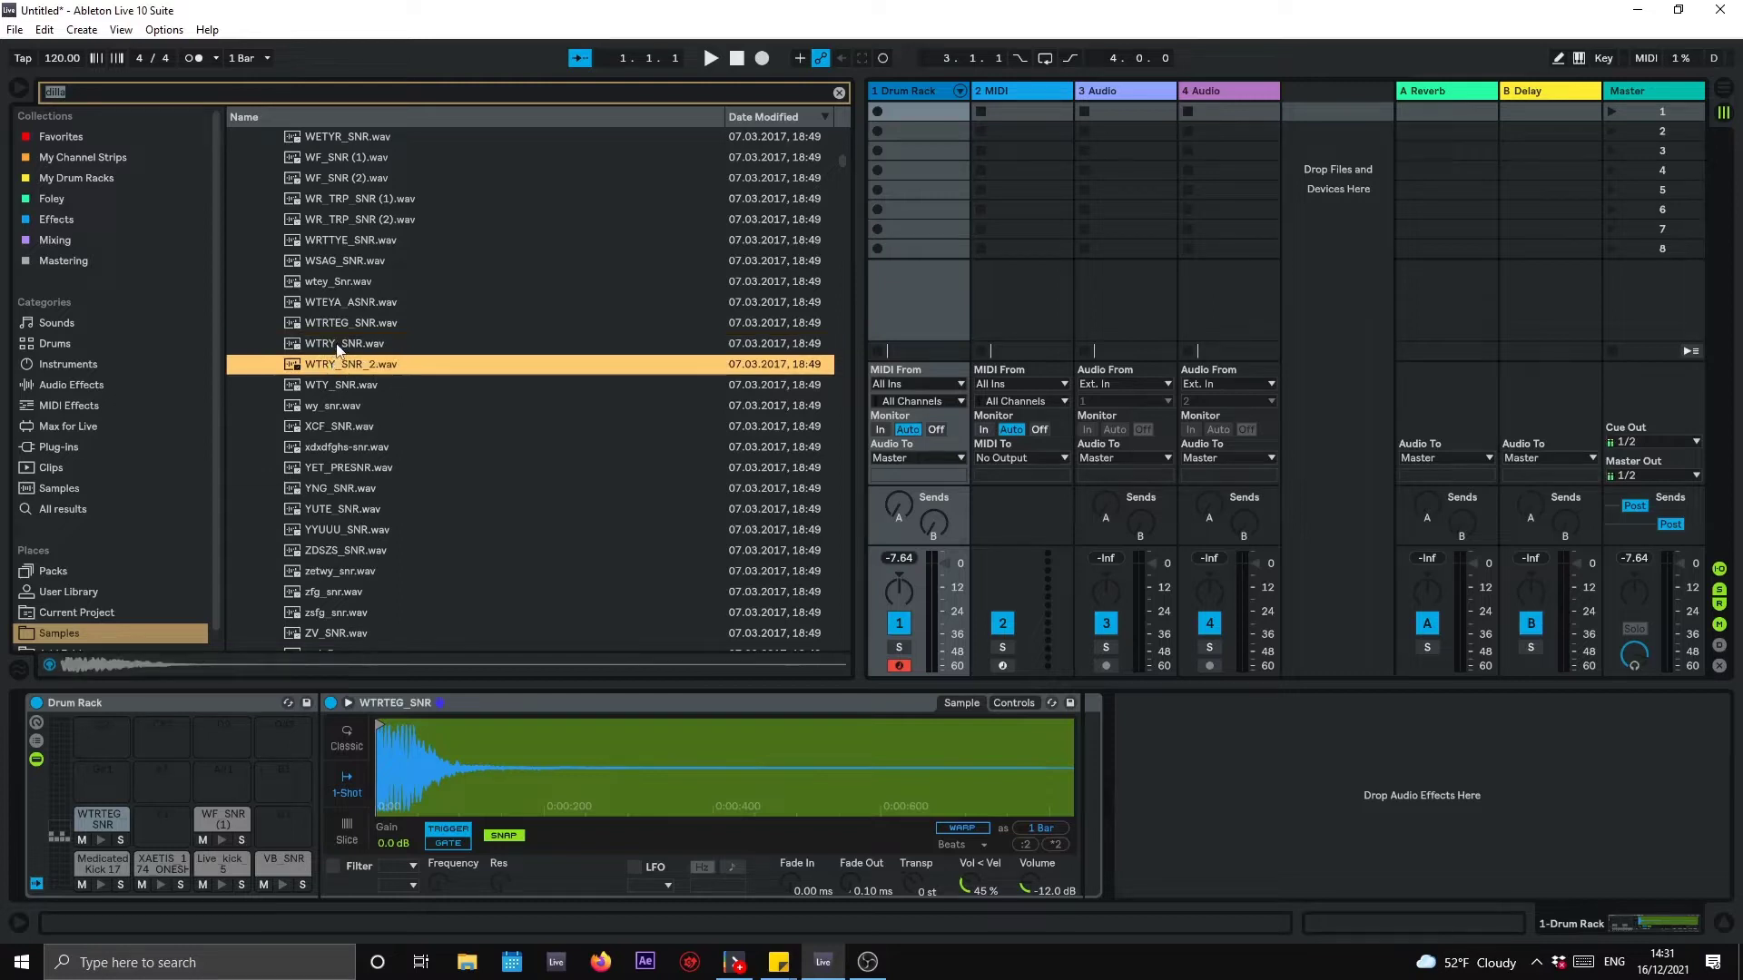
pyautogui.click(334, 386)
# Step: Load WTRY_SNR_2.wav onto the empty pad F1 and swap the VB_SNR and WTRTEG_SNR pads
pyautogui.click(350, 365)
pyautogui.click(283, 888)
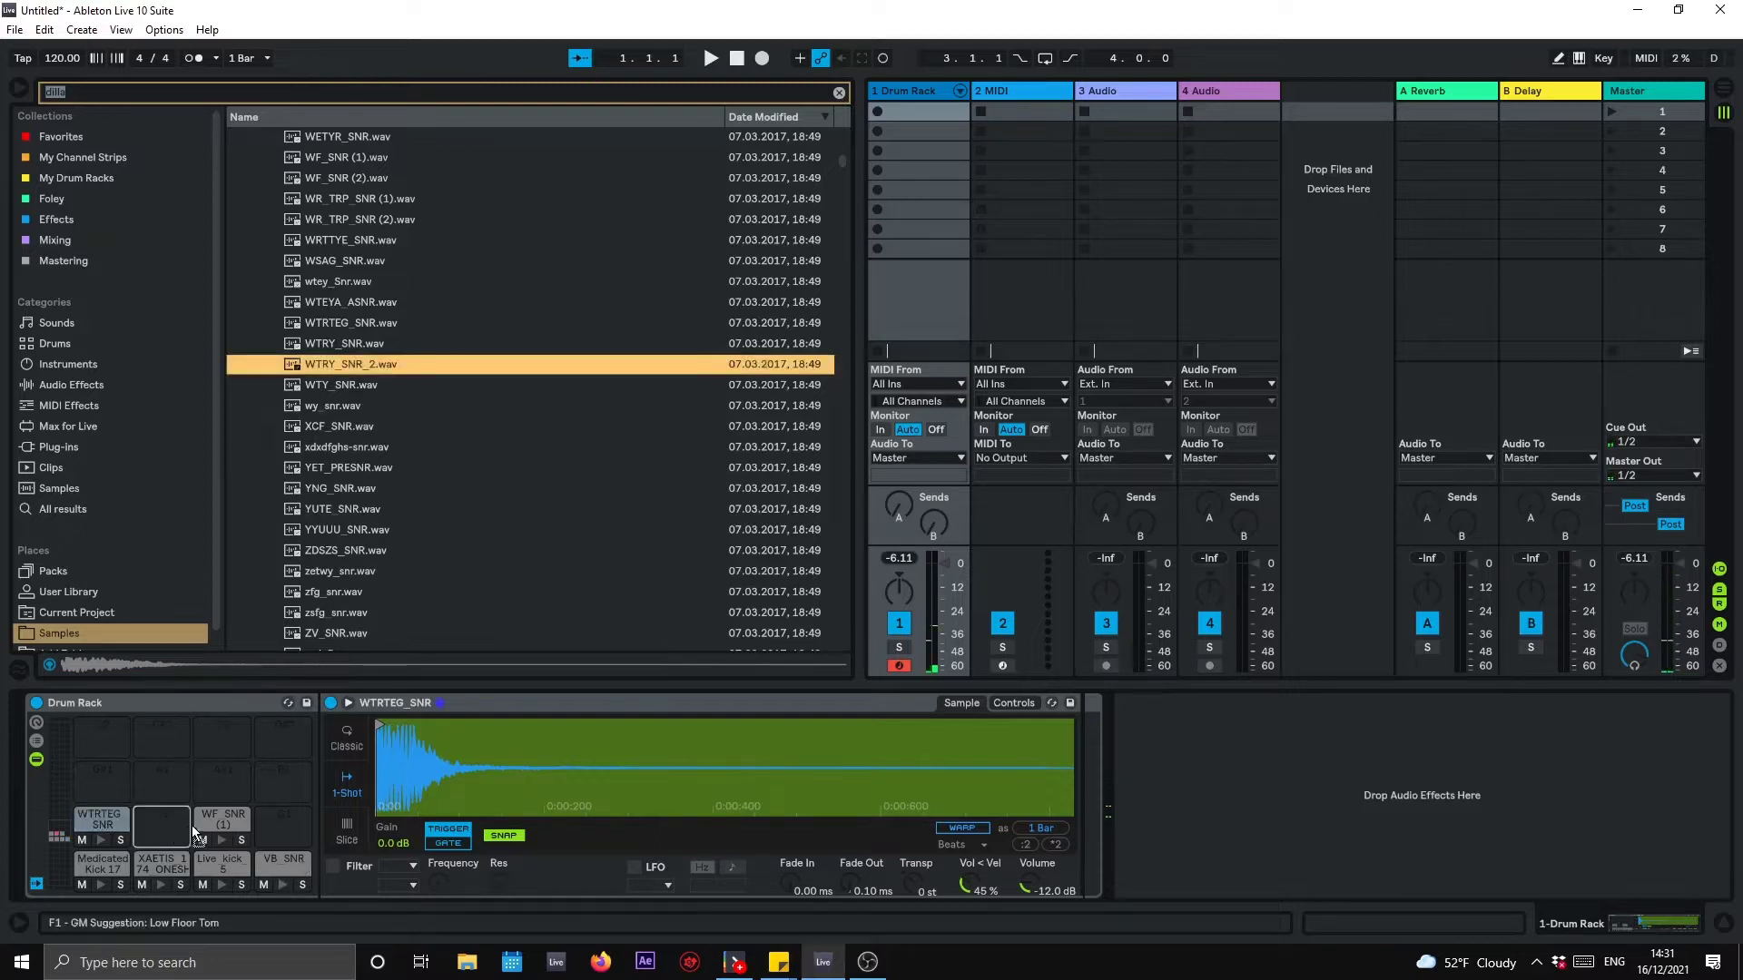
pyautogui.moveTo(176, 829); pyautogui.dragTo(263, 874)
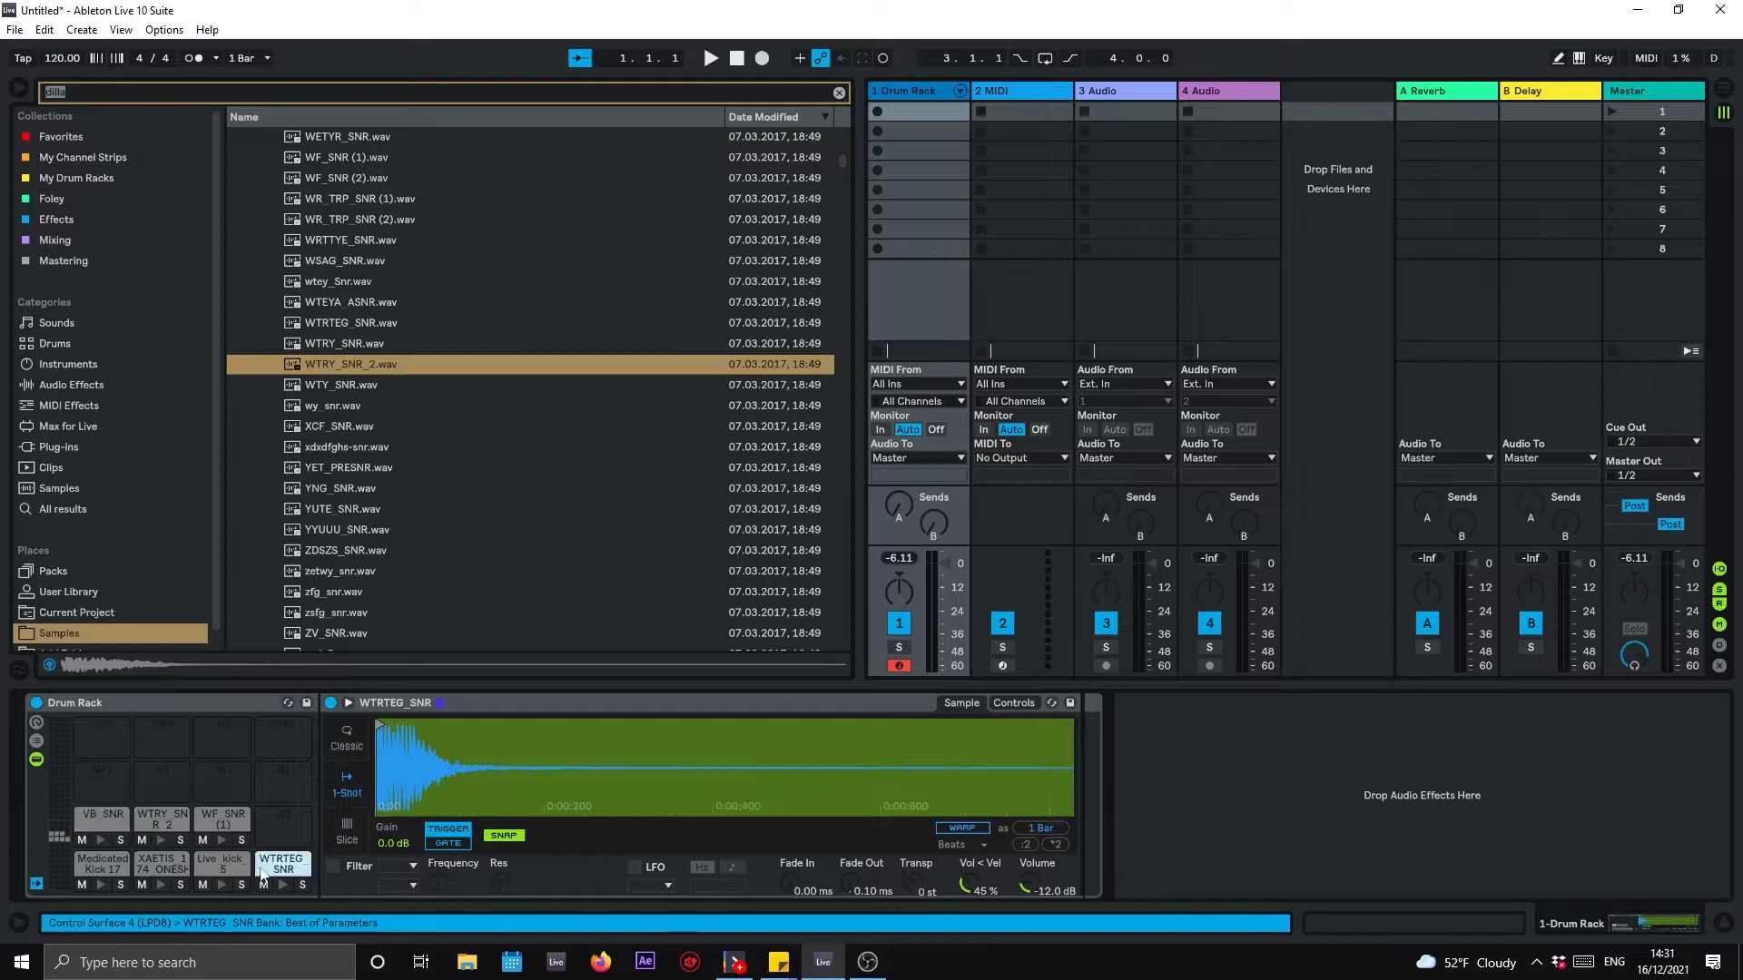
# Step: Show the Drum Rack's chain list and group all chains from Medicated Kick 17 to WF_SNR (1) into a nested rack
pyautogui.click(36, 742)
pyautogui.click(342, 744)
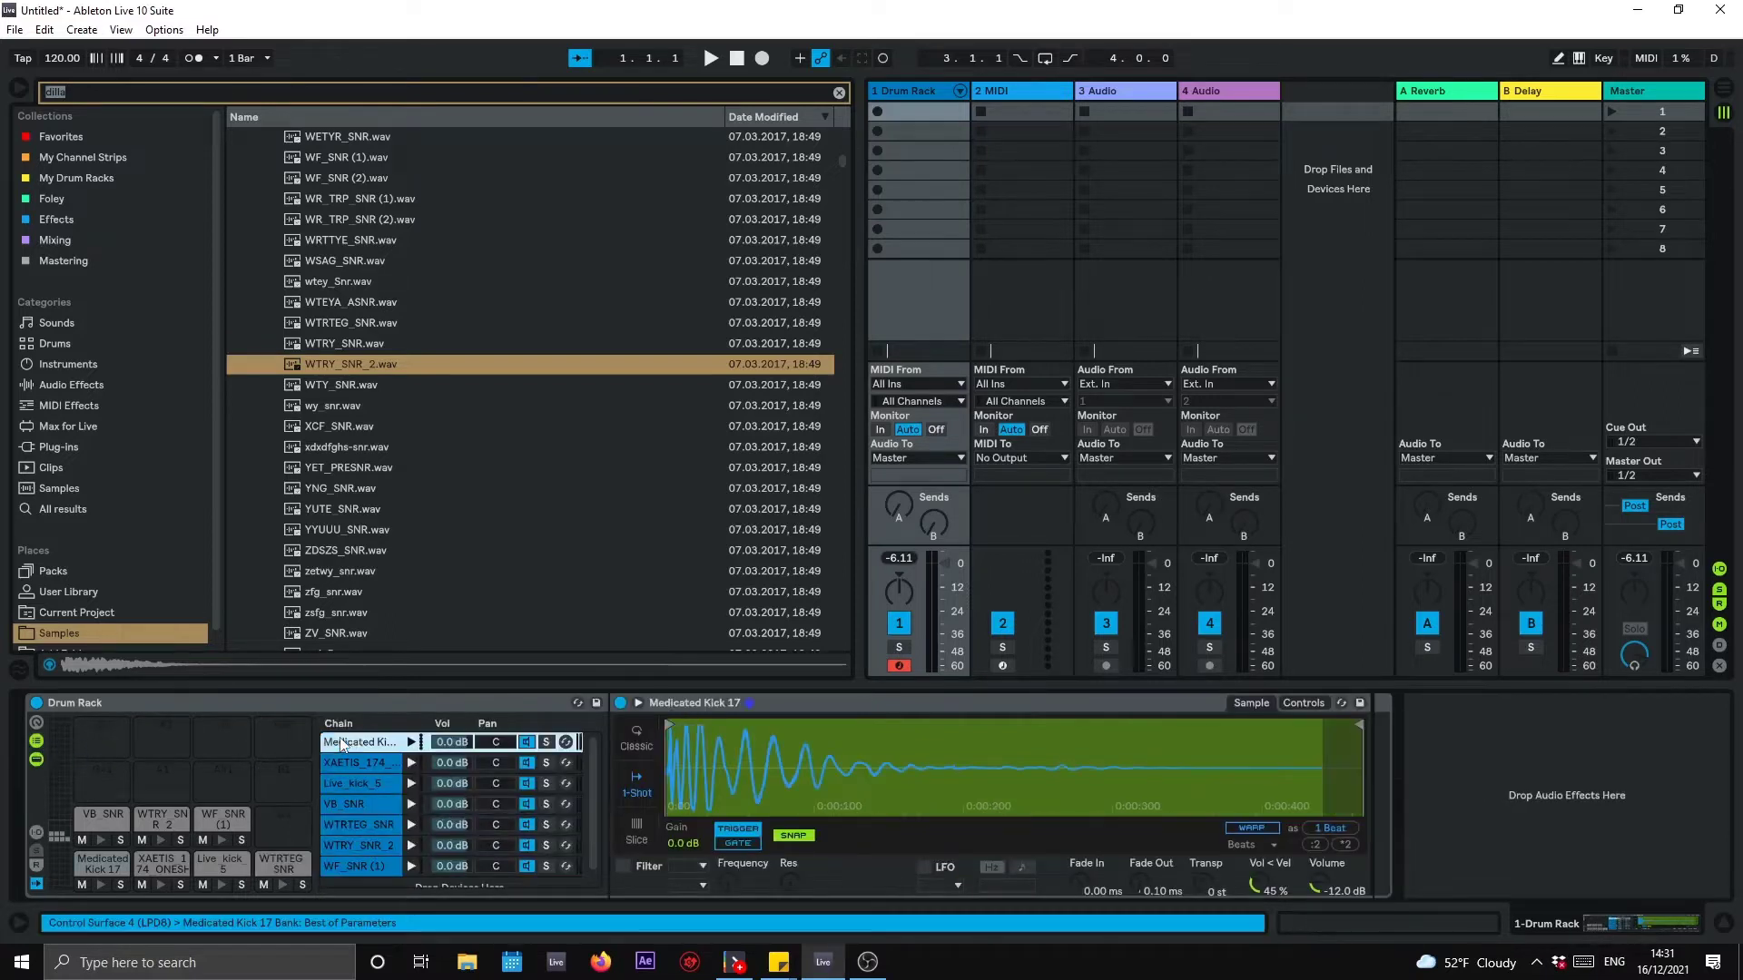
pyautogui.keyDown('shift'); pyautogui.click(365, 867); pyautogui.keyUp('shift')
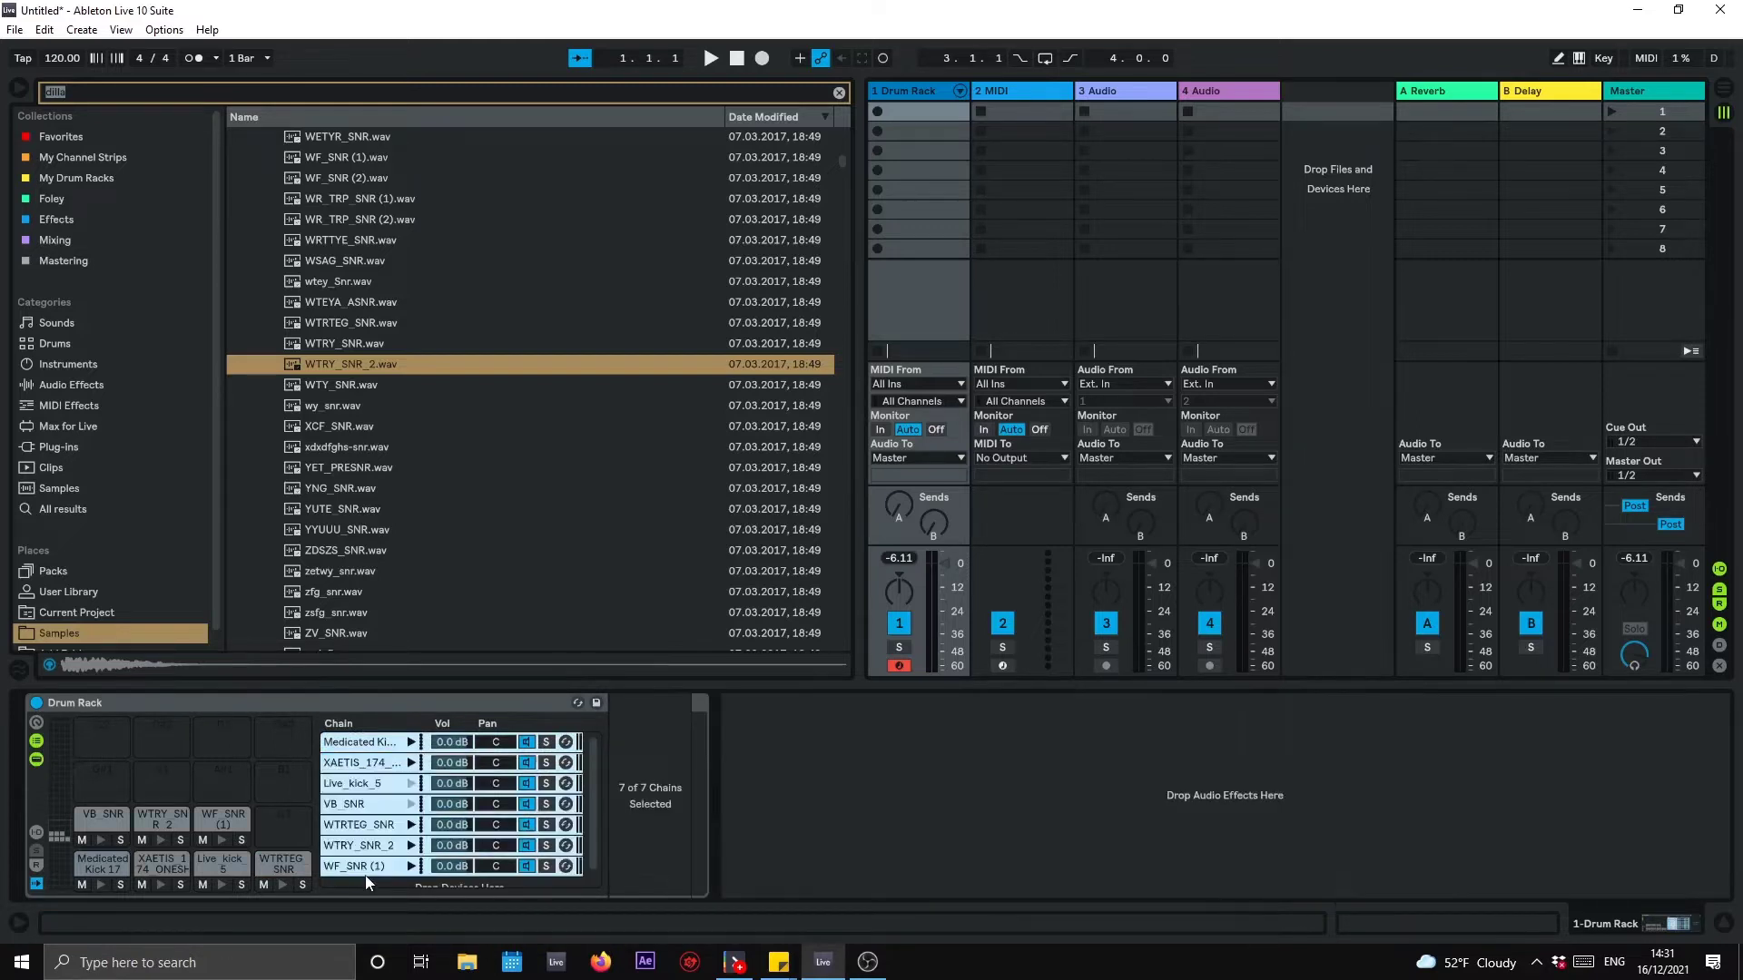
pyautogui.rightClick(360, 748)
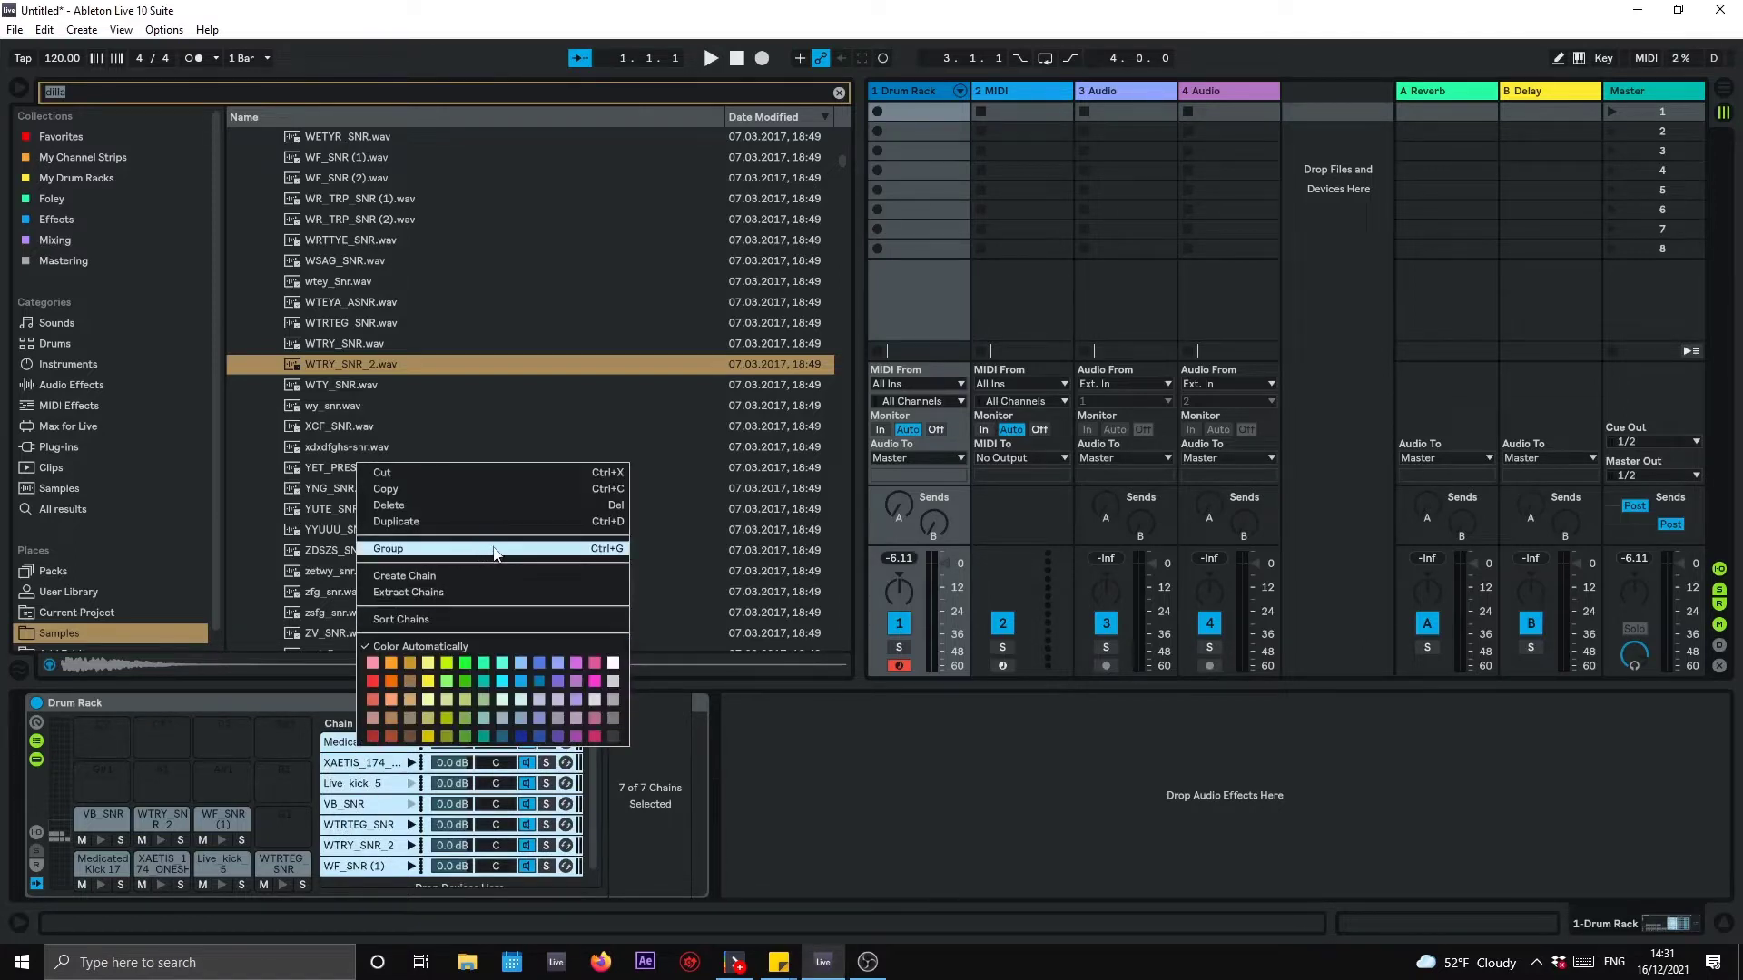
pyautogui.click(395, 776)
pyautogui.hotkey('ctrl', 'g')
# Step: Rename the grouped chain "K/S" and select the Medicated Kick 17 chain inside its nested rack
pyautogui.rightClick(354, 749)
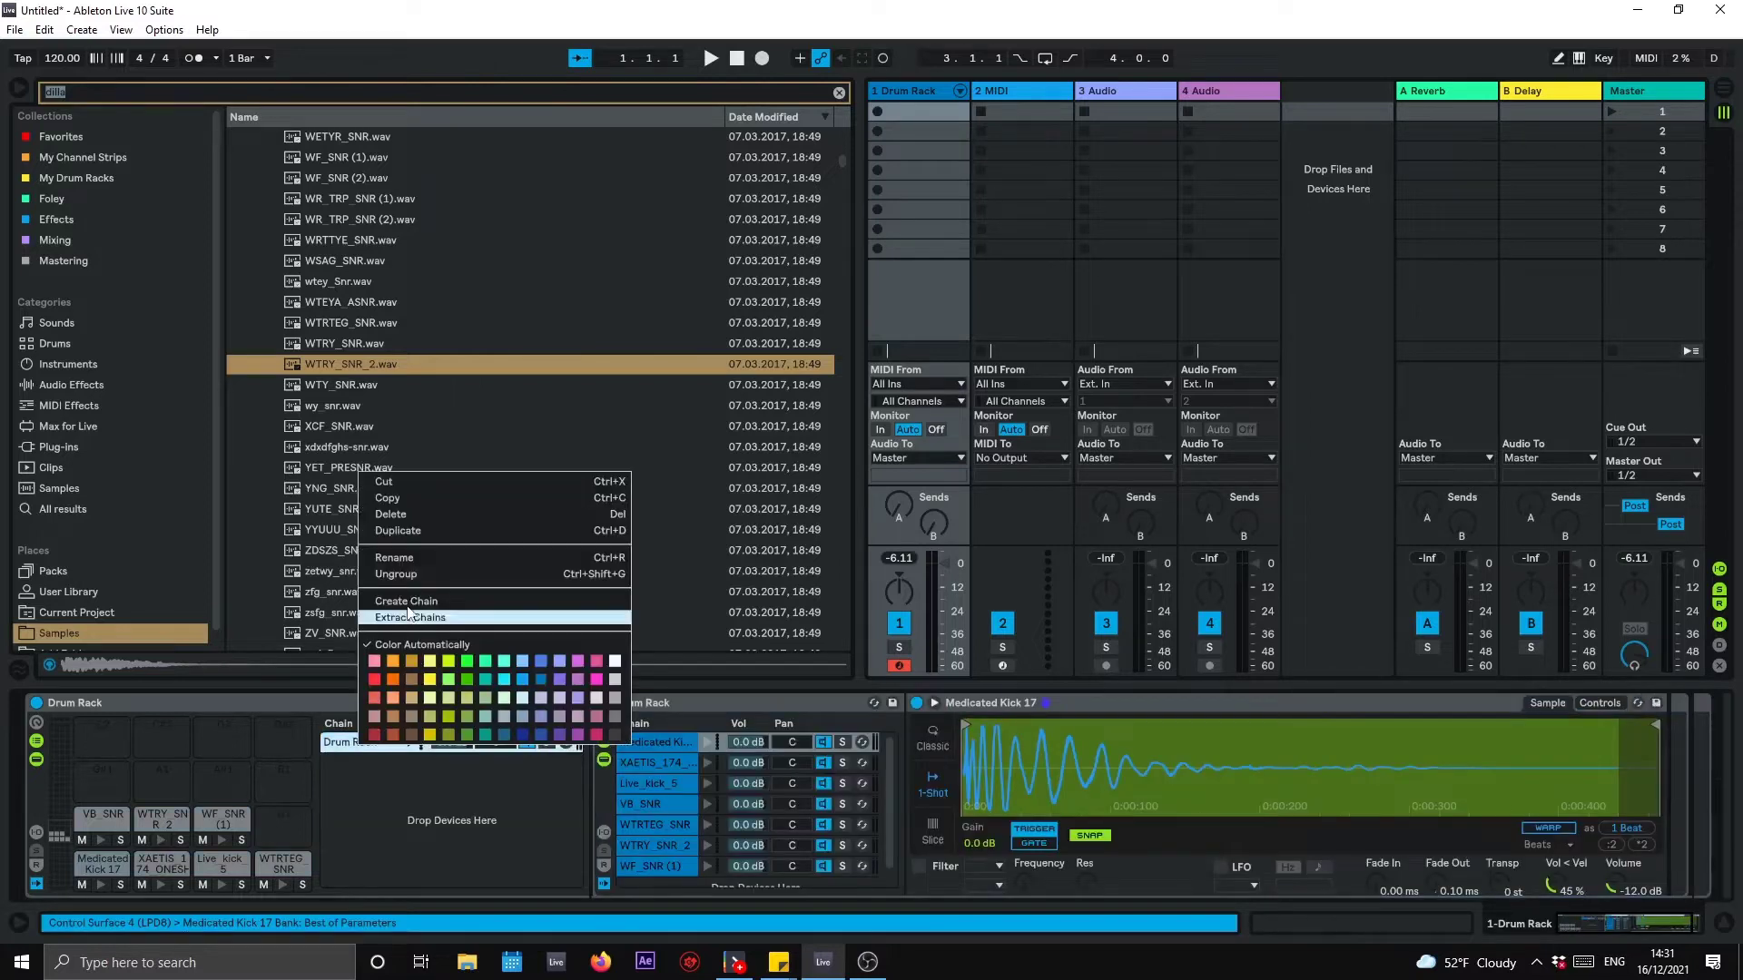
pyautogui.click(405, 561)
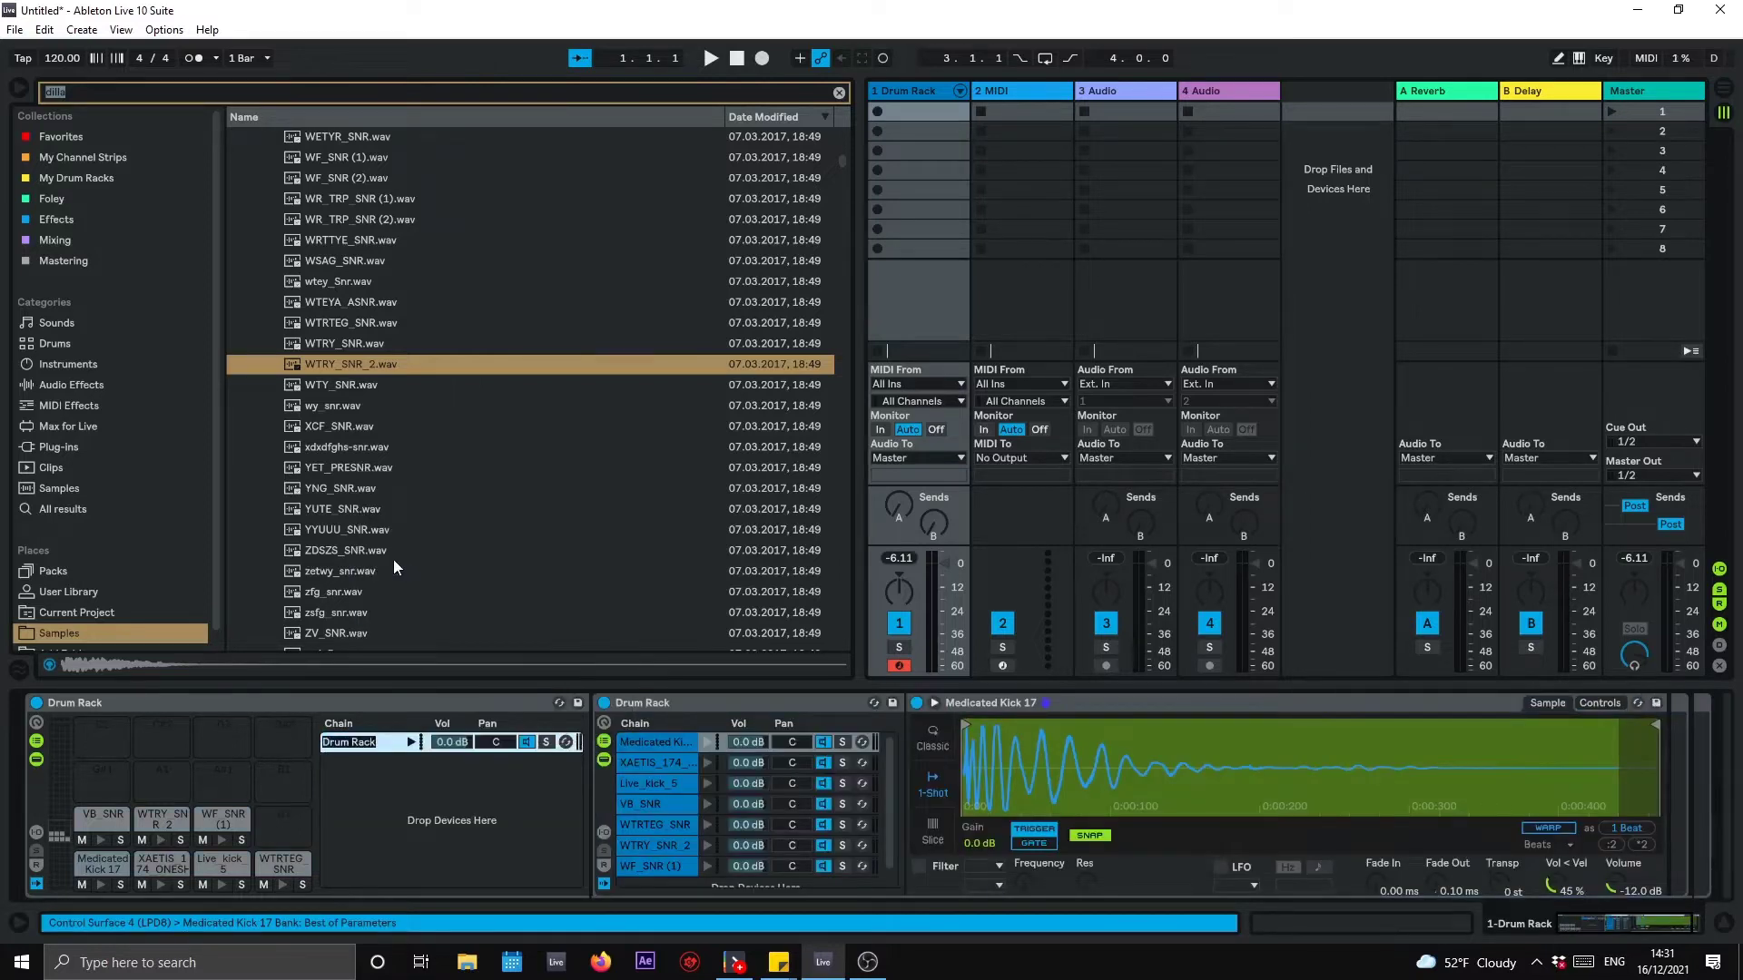
pyautogui.write('K/S')
pyautogui.press('Return')
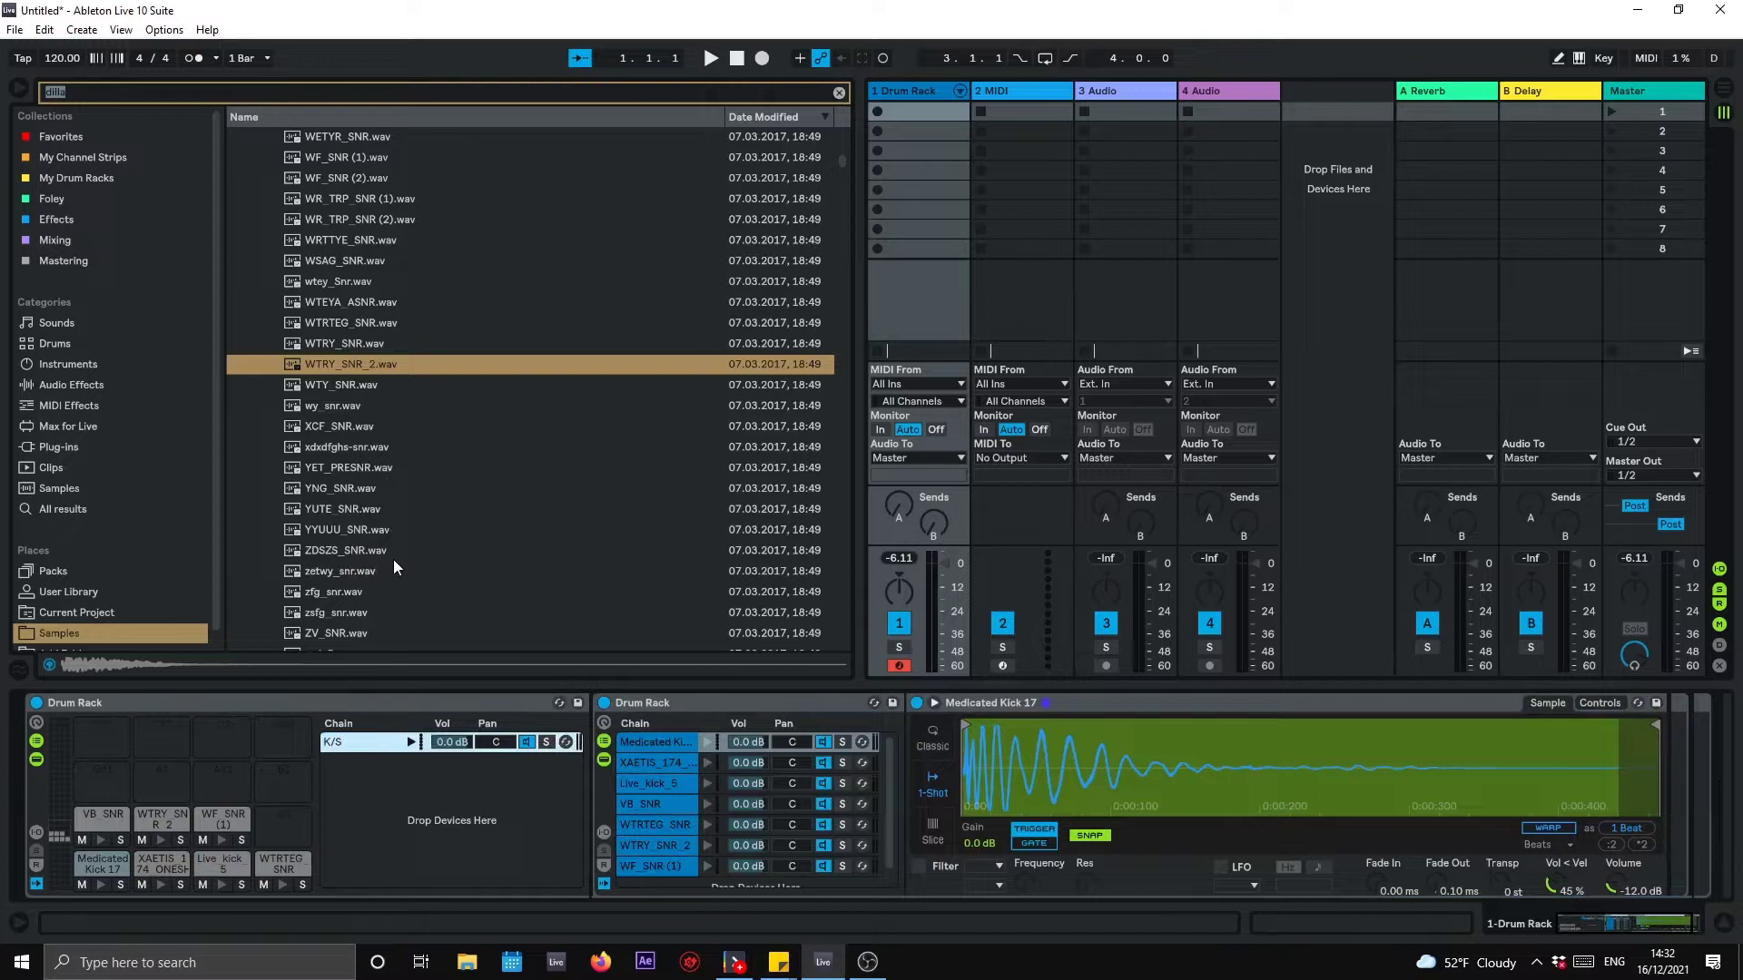
pyautogui.click(677, 743)
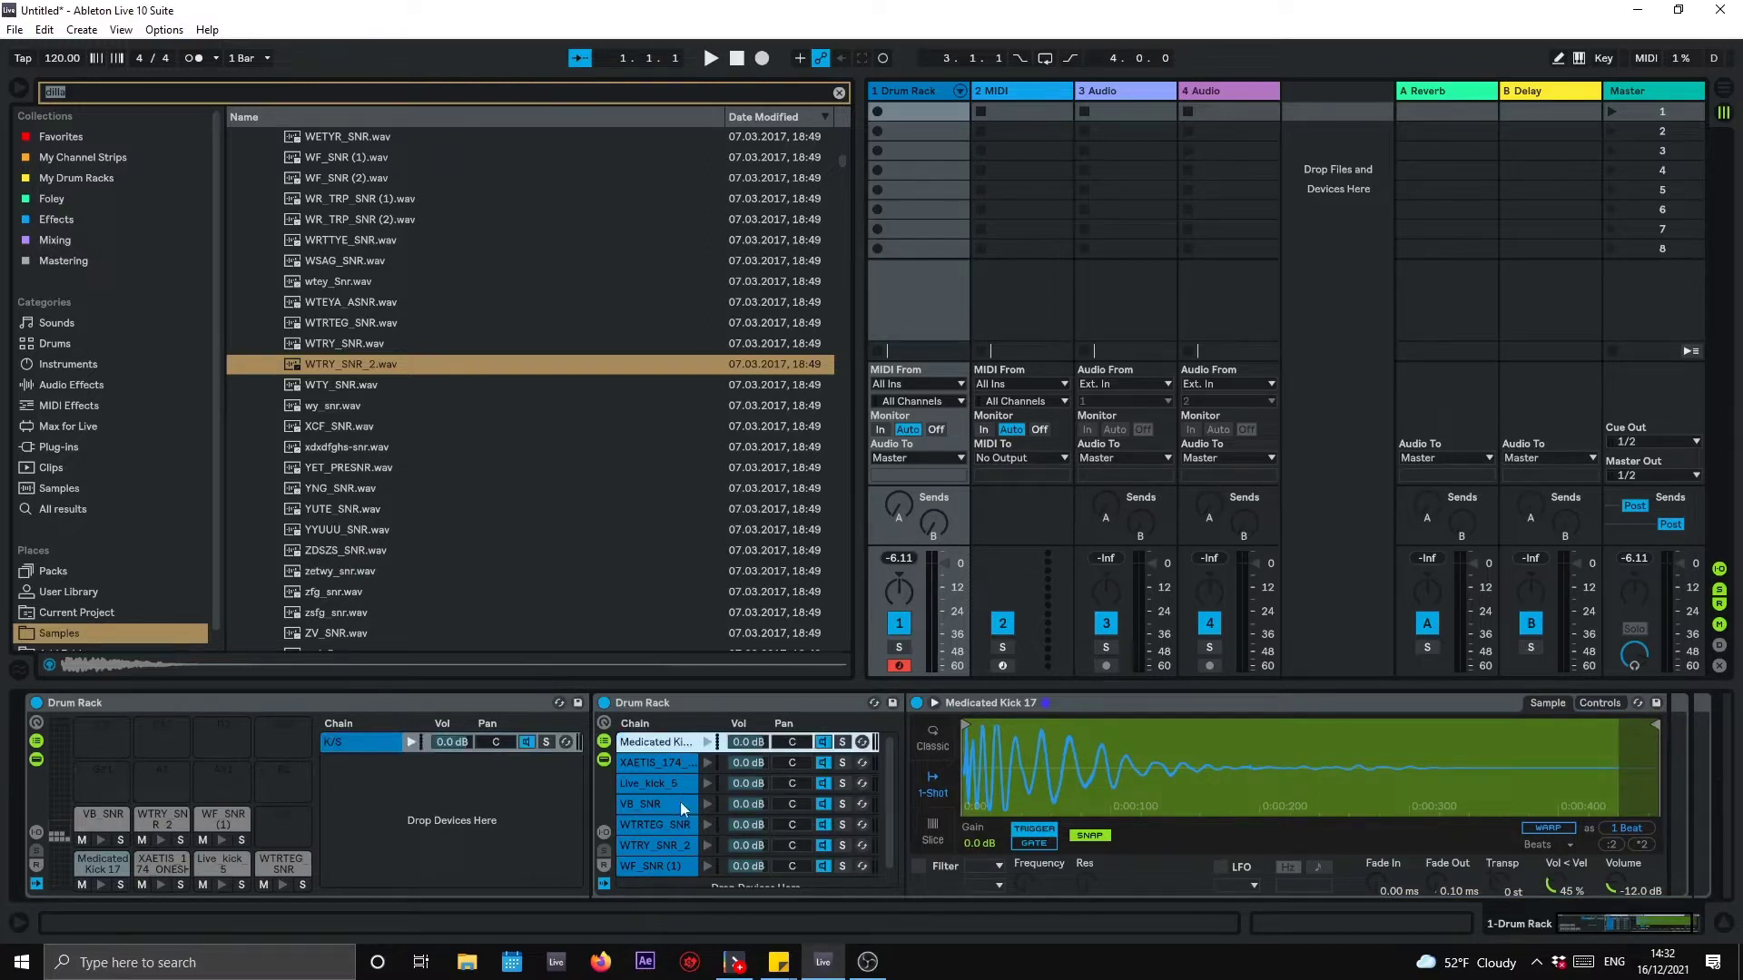
# Step: Group the Medicated Kick 17, XAETIS_174 and Live_kick_5 chains into a nested rack and rename it "Kicks"
pyautogui.keyDown('shift'); pyautogui.click(684, 786); pyautogui.keyUp('shift')
pyautogui.rightClick(684, 786)
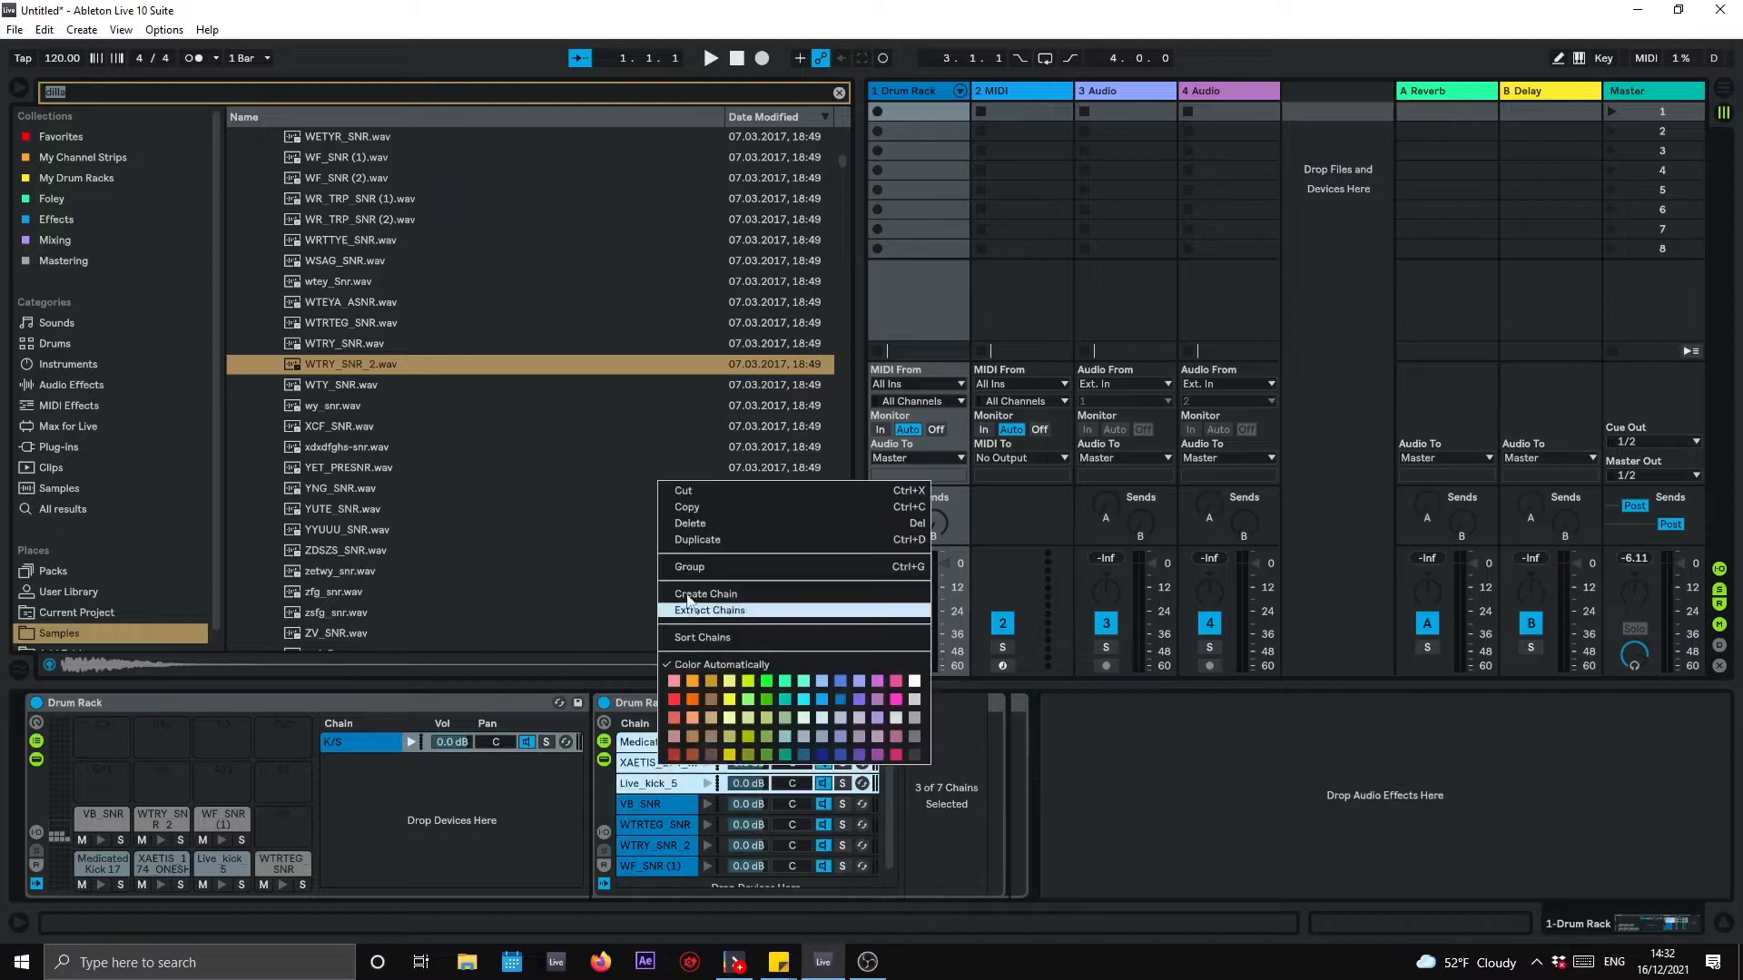
pyautogui.click(686, 563)
pyautogui.rightClick(443, 741)
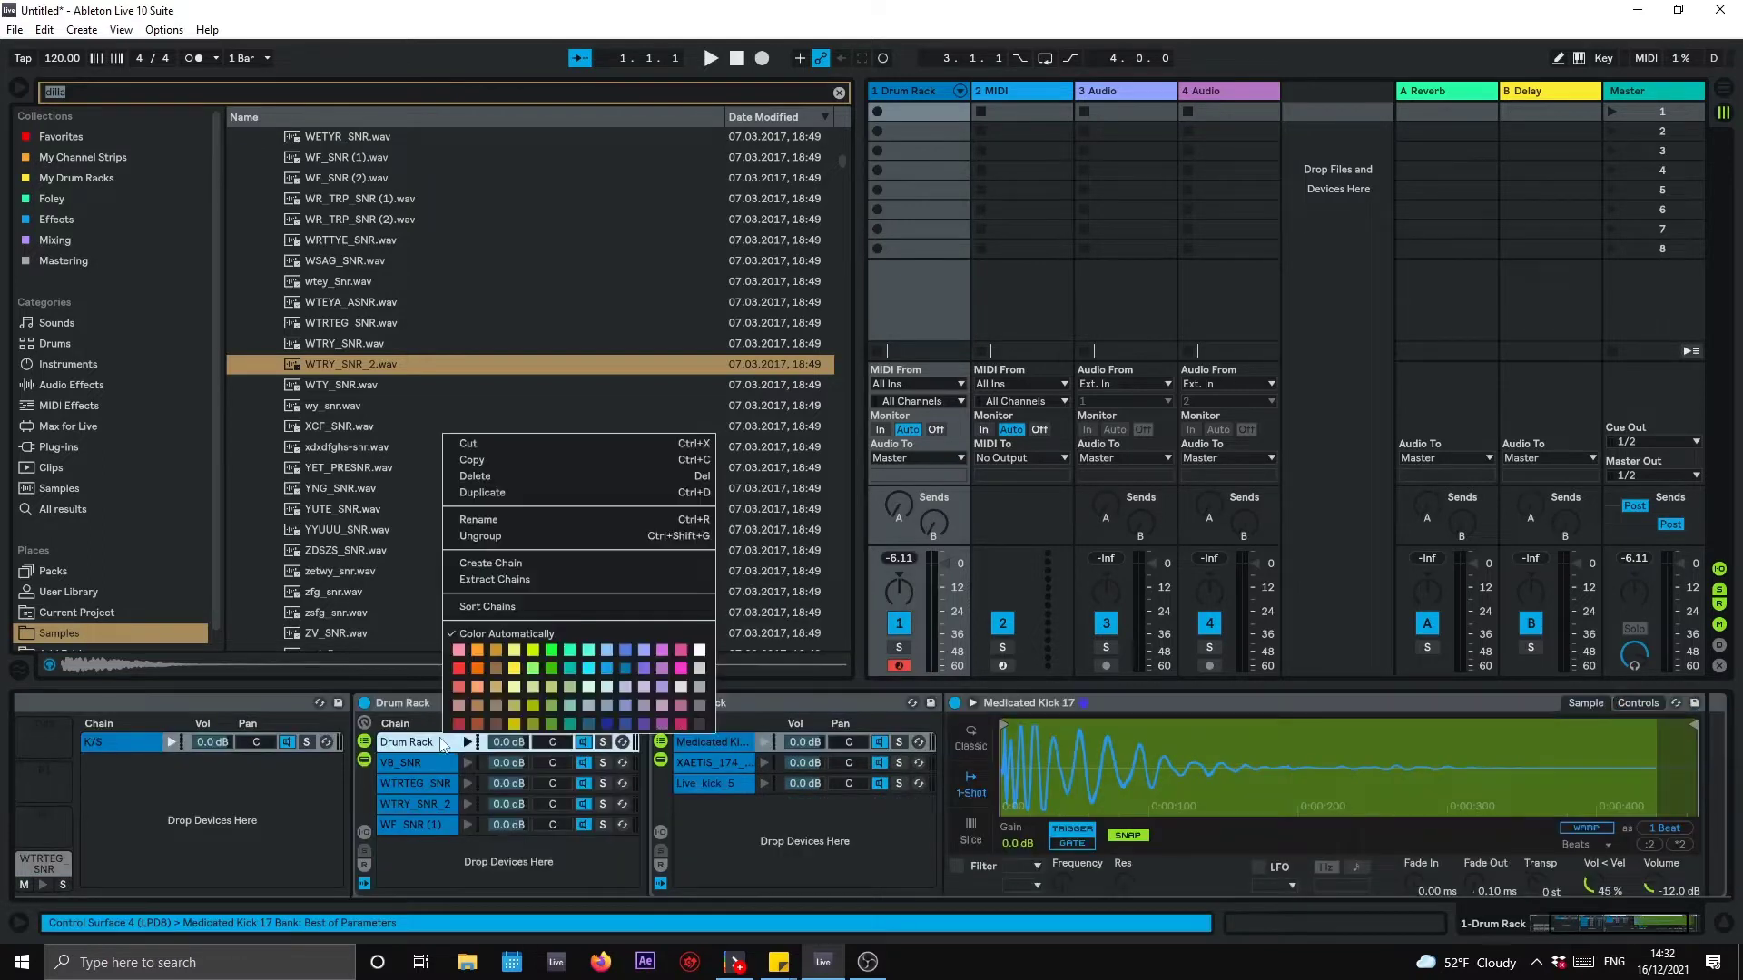
pyautogui.click(474, 519)
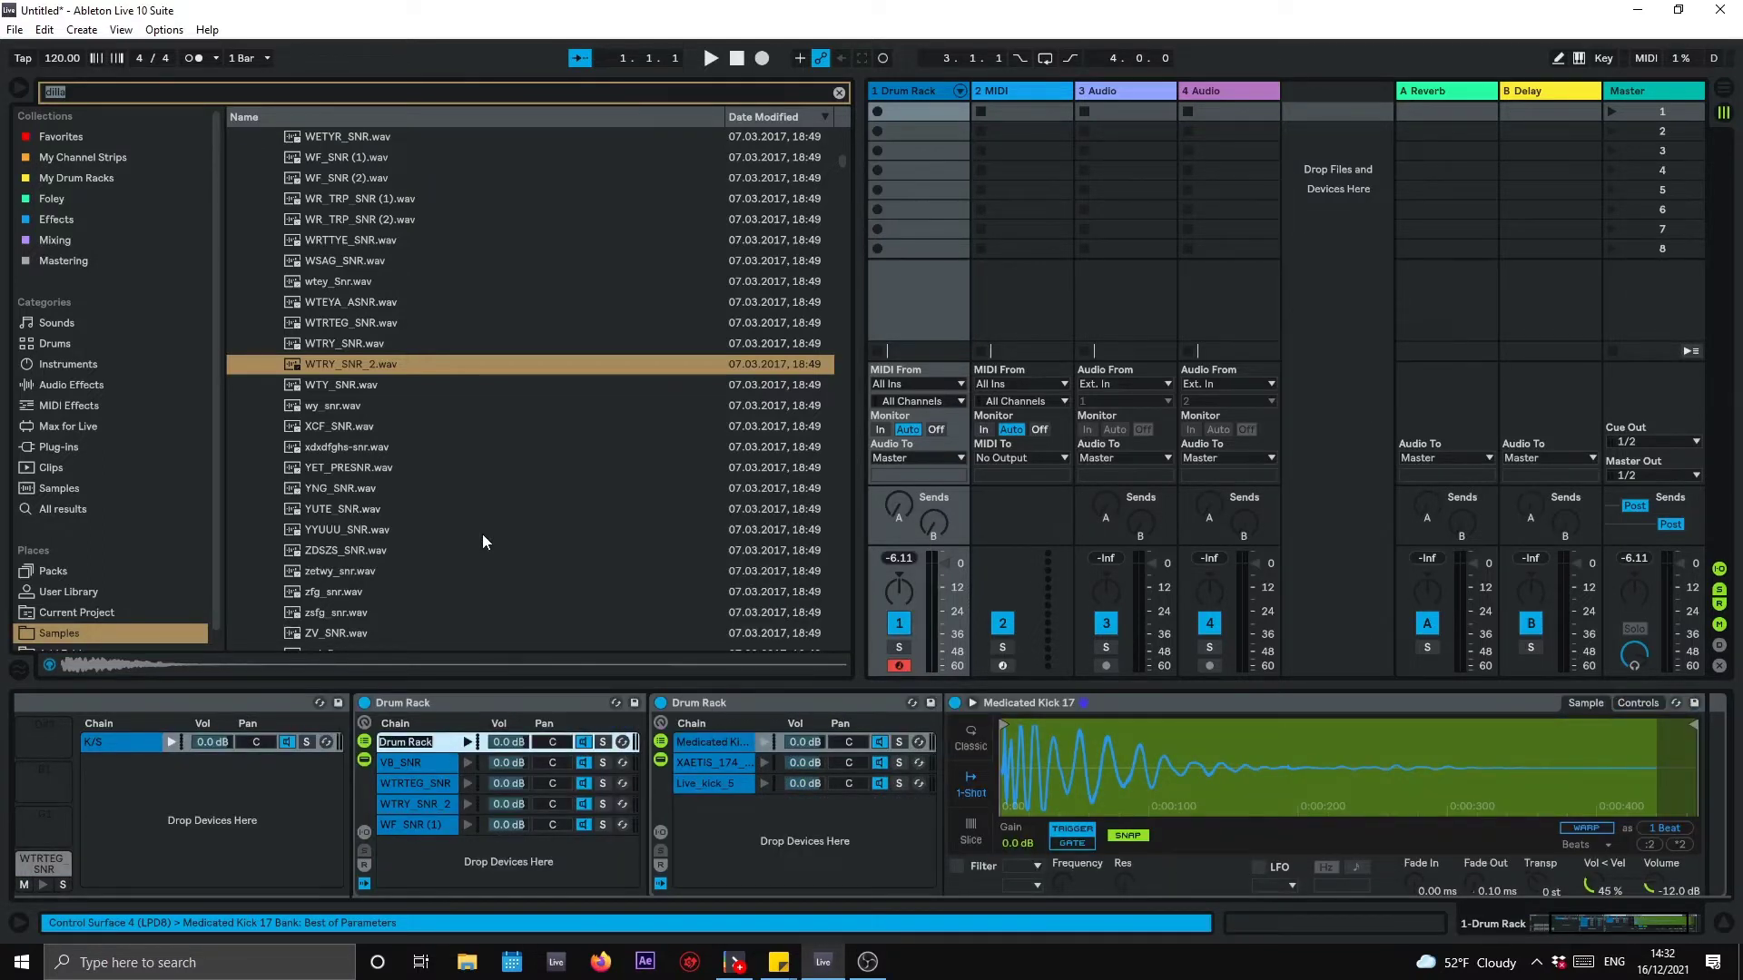
pyautogui.write('Kicks')
pyautogui.press('Return')
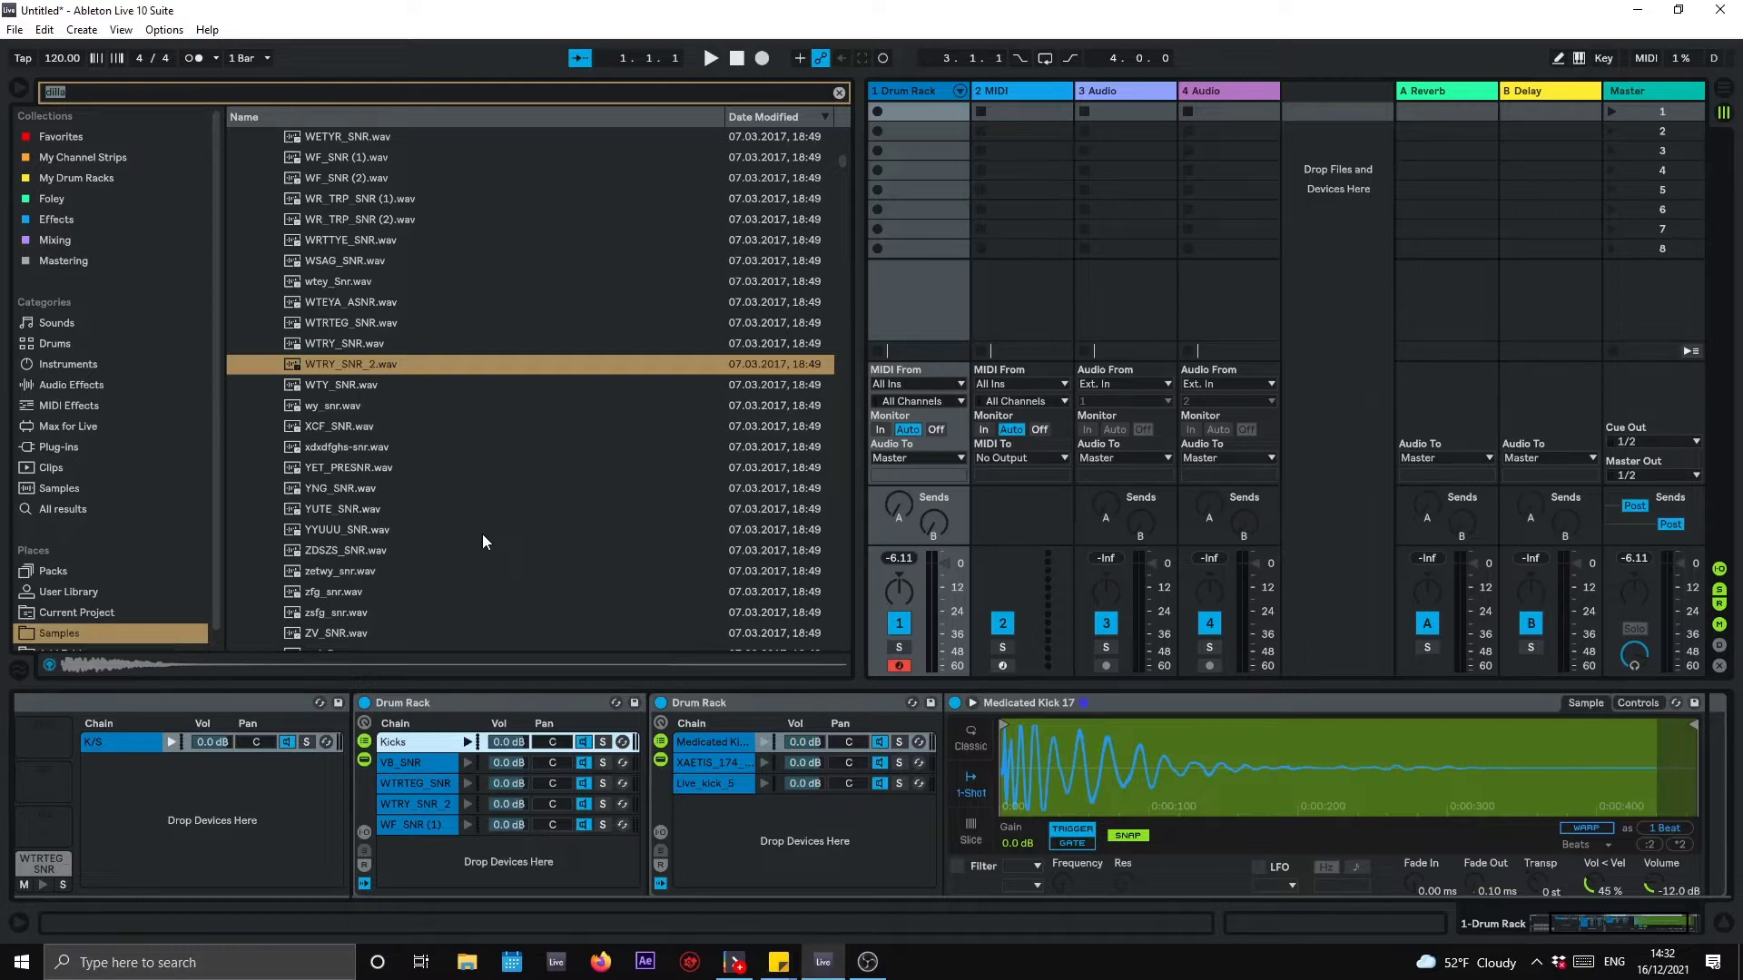
# Step: Audition the snare chains and group VB_SNR, WTRTEG_SNR and WTRY_SNR_2 into their own nested rack
pyautogui.click(428, 766)
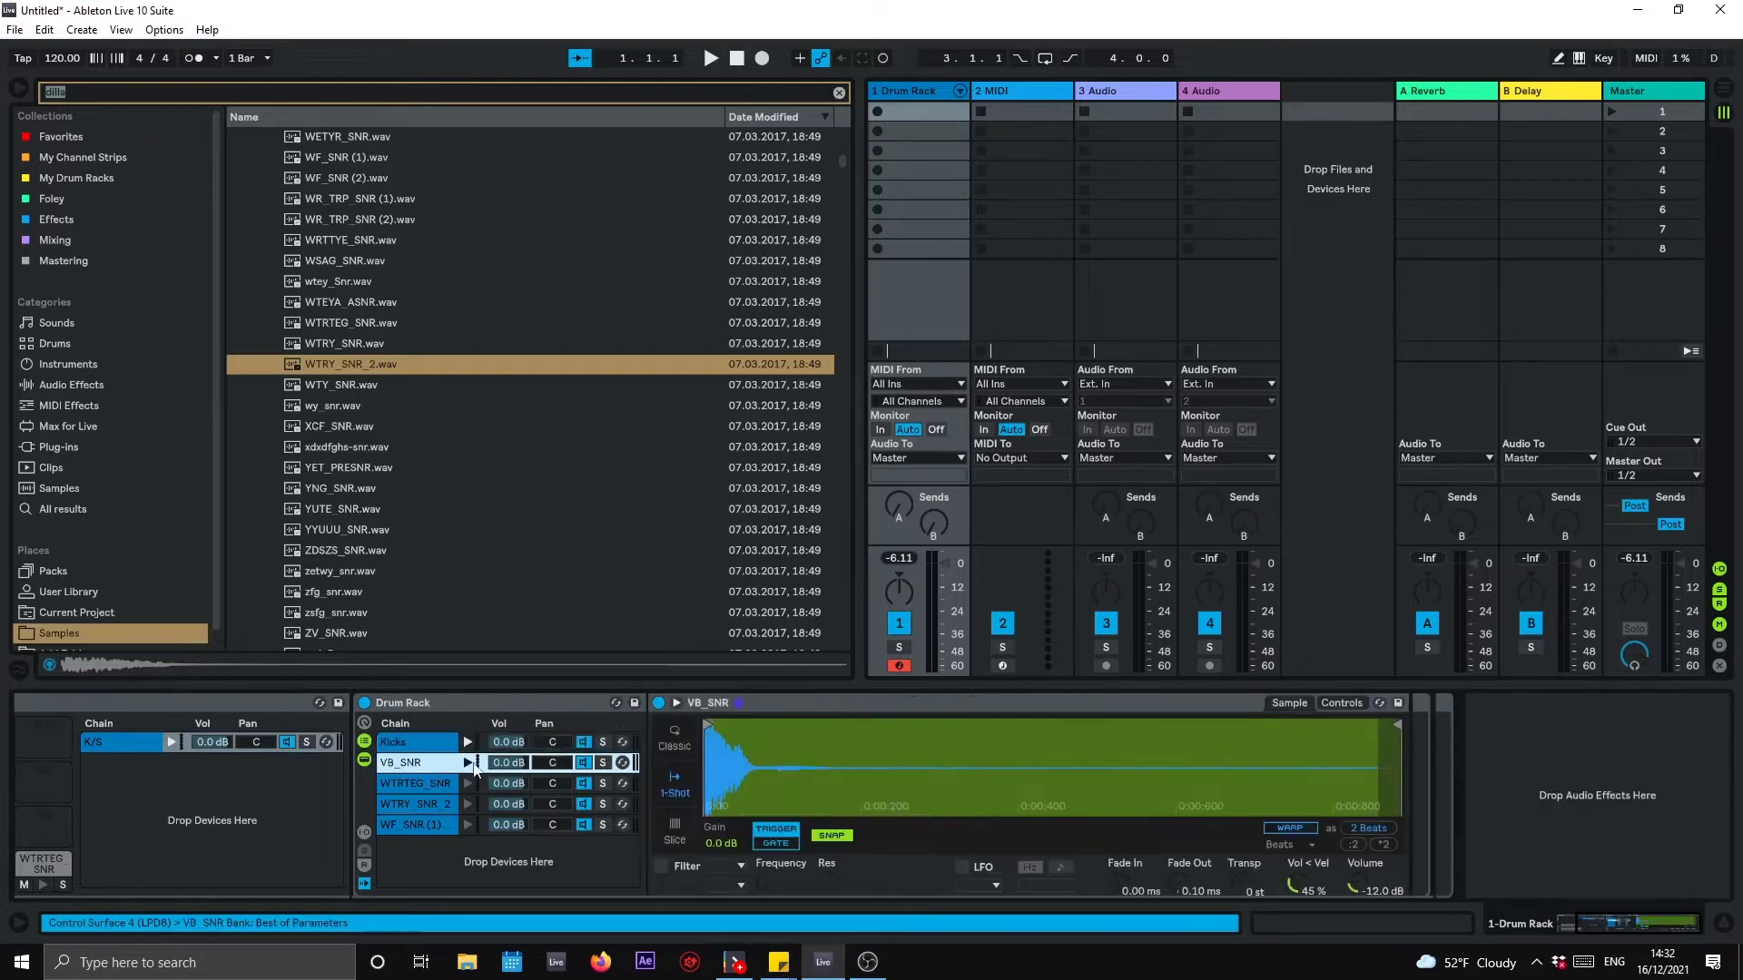
pyautogui.click(468, 762)
pyautogui.click(468, 784)
pyautogui.click(469, 805)
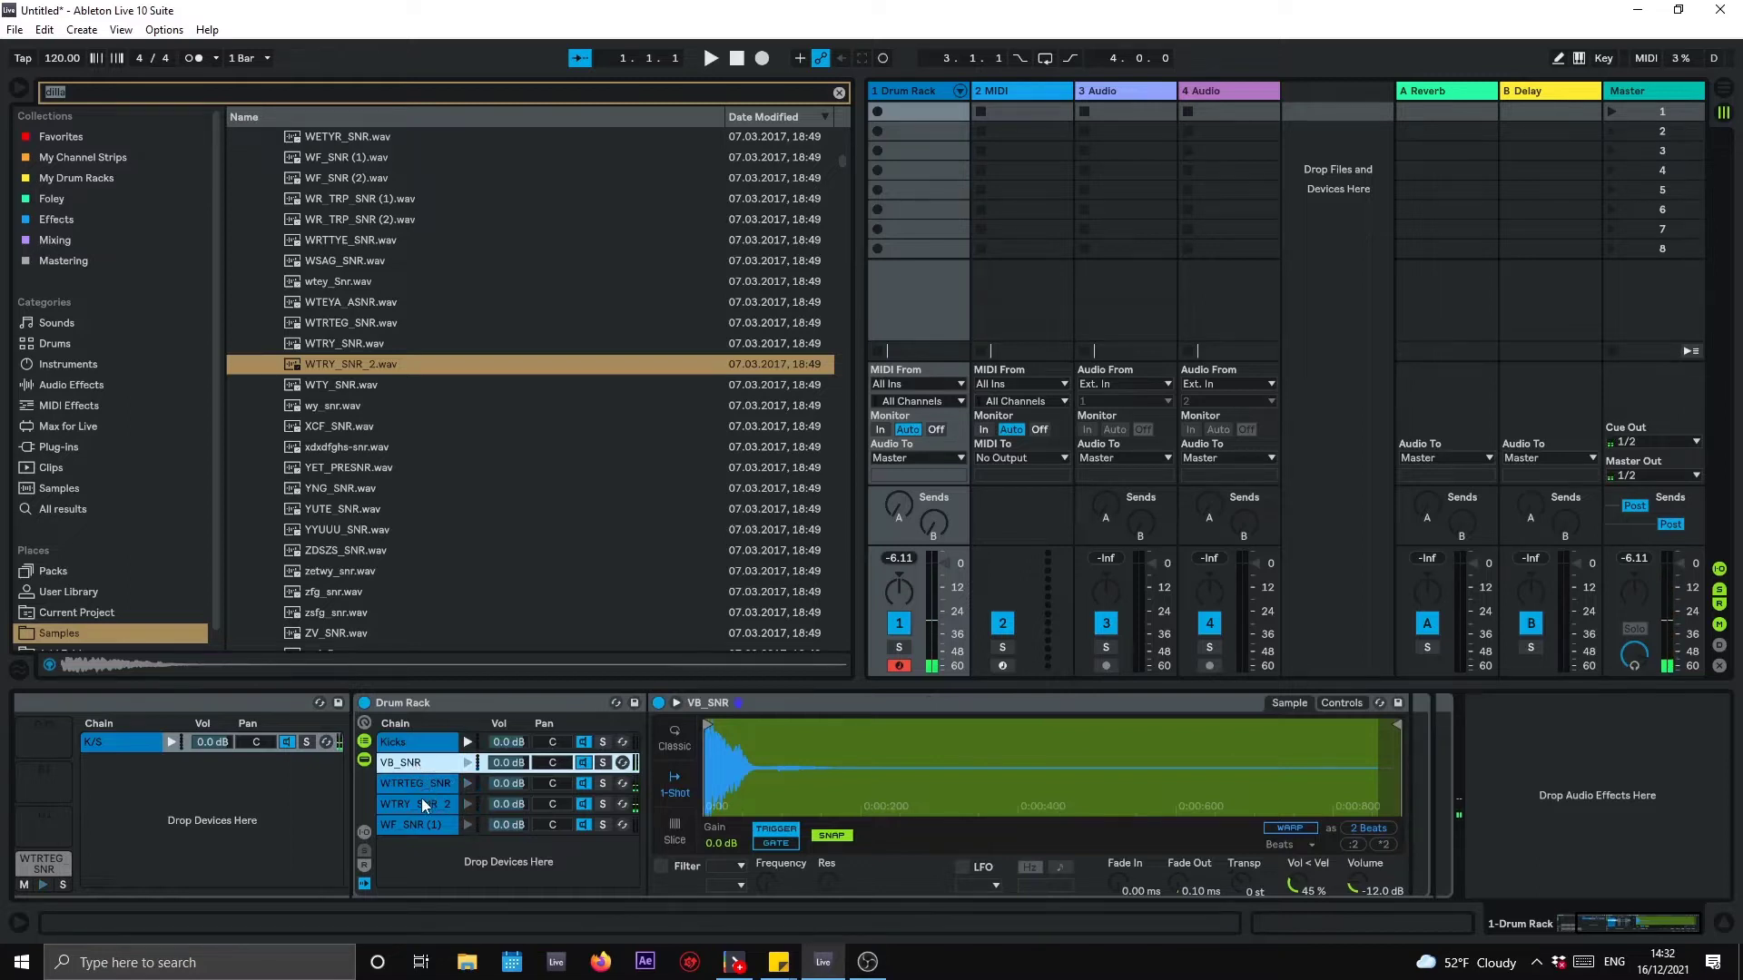
pyautogui.keyDown('shift'); pyautogui.click(438, 803); pyautogui.keyUp('shift')
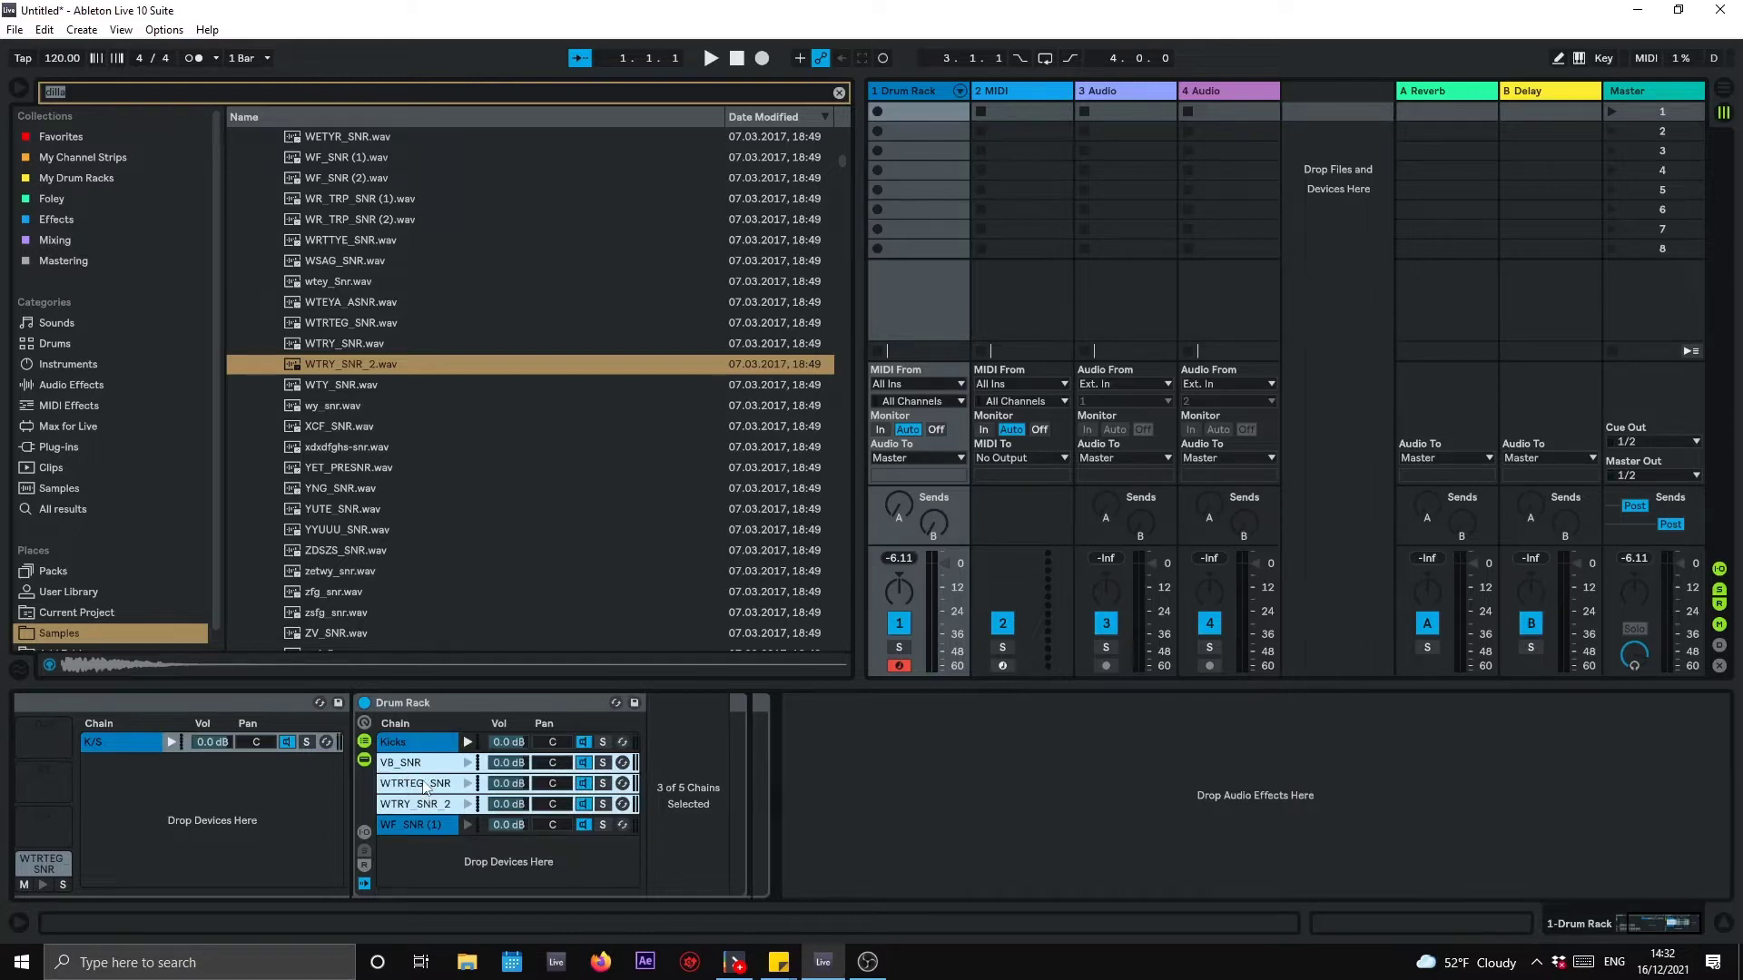
pyautogui.rightClick(424, 786)
pyautogui.click(454, 591)
# Step: Rename the grouped snare chain "Snares" and move WF_SNR (1) out to the outer rack's chain list beside K/S
pyautogui.click(408, 764)
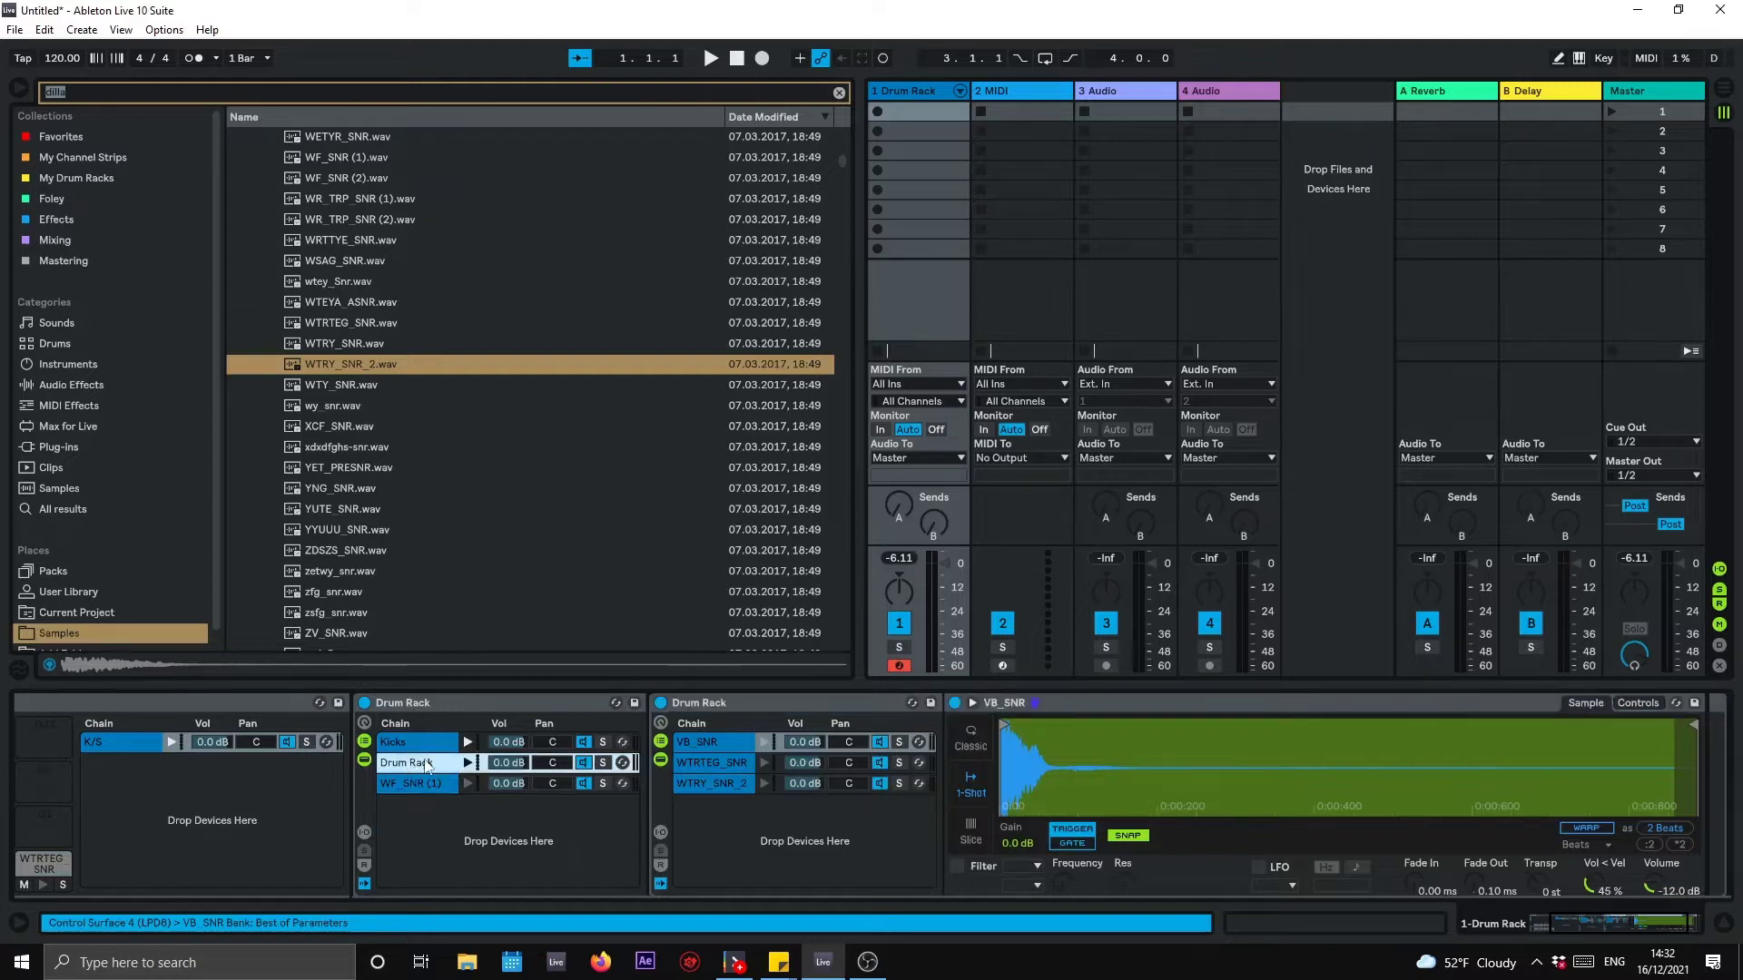
pyautogui.rightClick(427, 765)
pyautogui.click(462, 546)
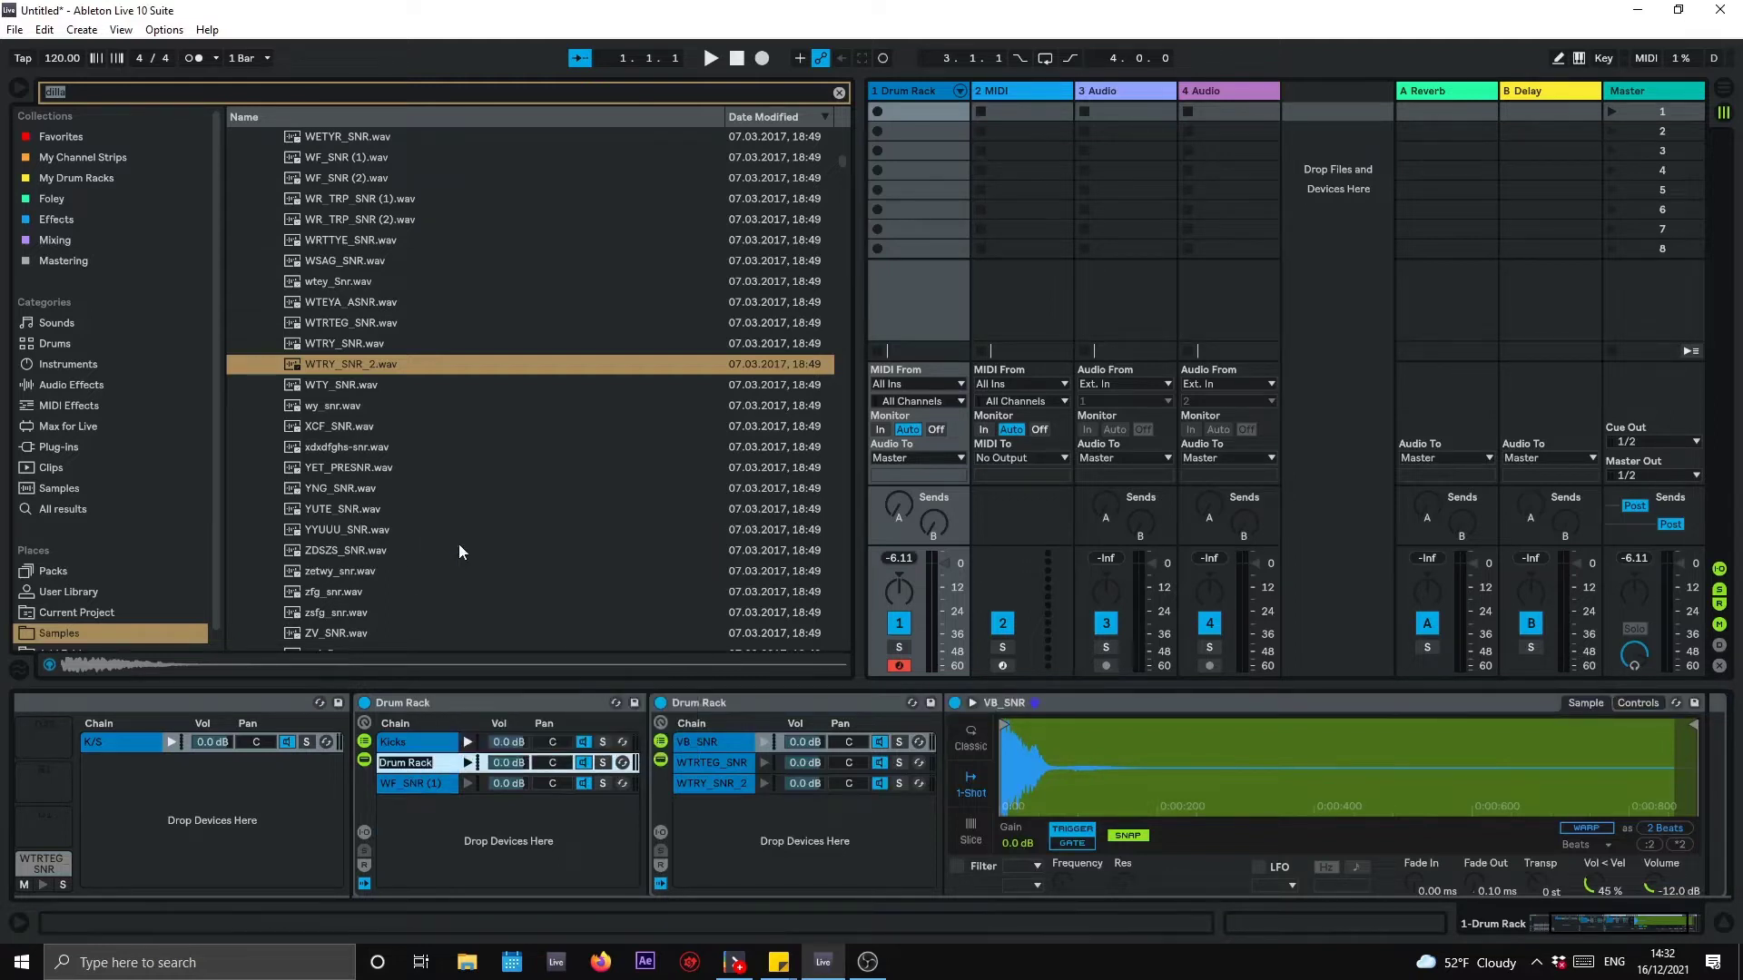
pyautogui.write('S')
pyautogui.write('es')
pyautogui.moveTo(406, 782); pyautogui.dragTo(205, 781)
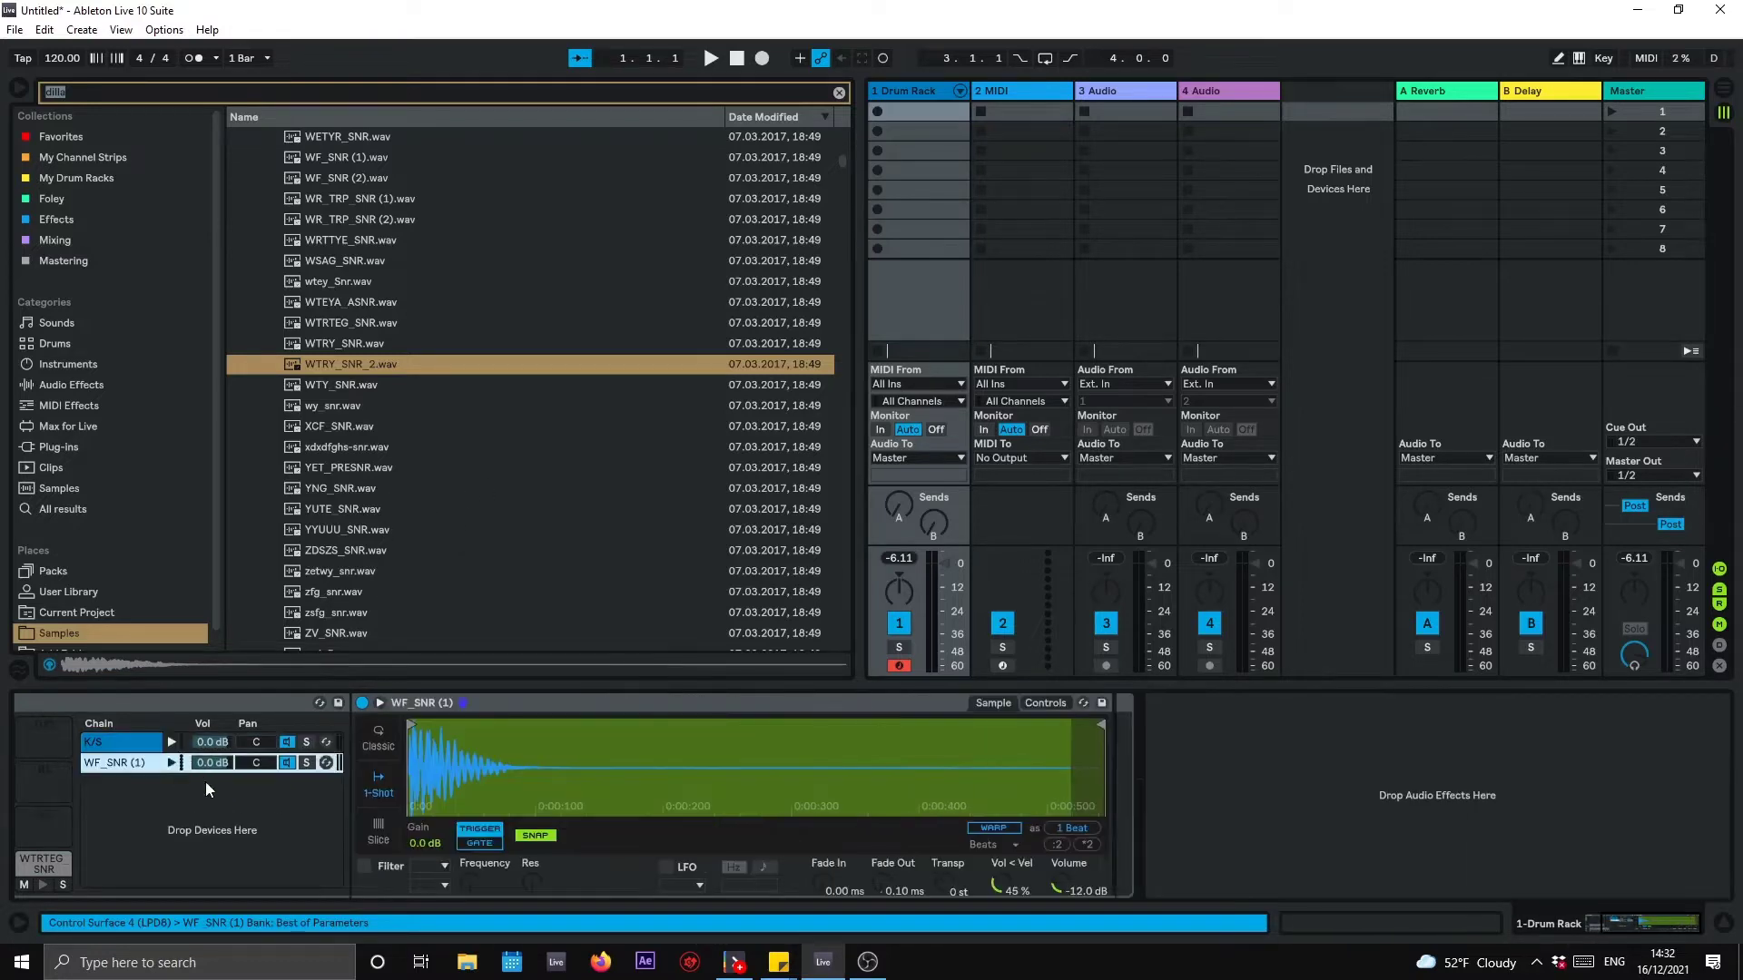
# Step: Show the Medicated Kick 17 chain inside K/S > Kicks, then clear the browser search and narrow the browser to its sidebar
pyautogui.click(116, 743)
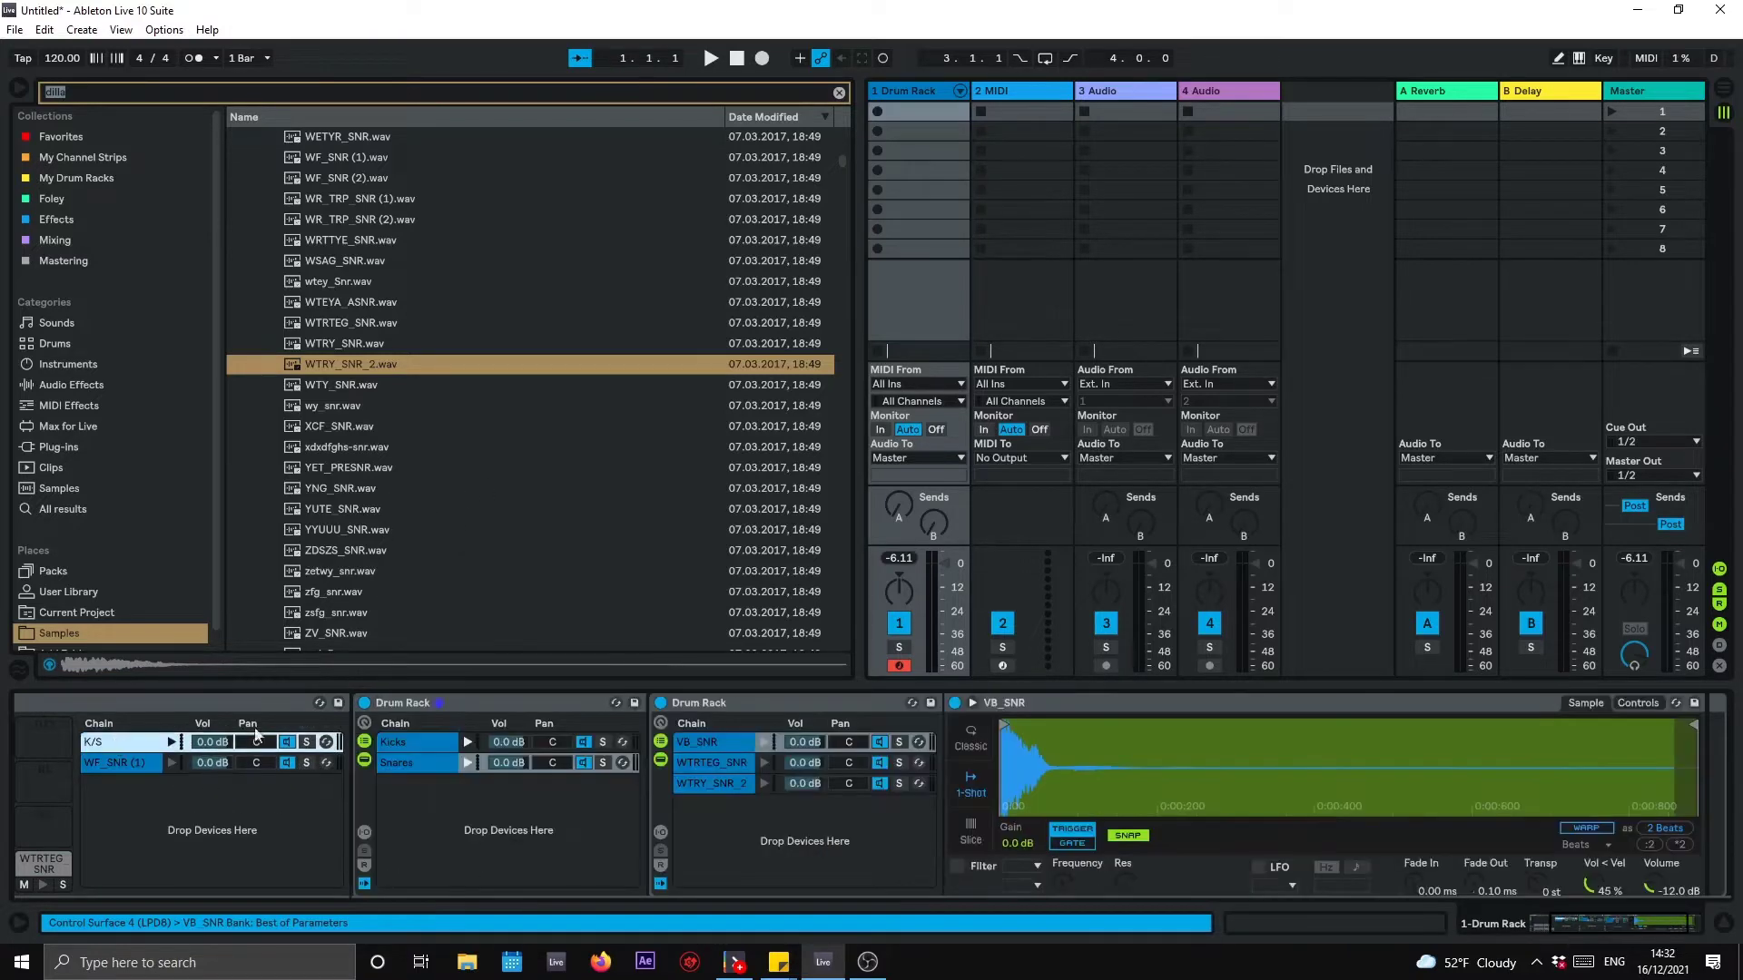
pyautogui.click(406, 746)
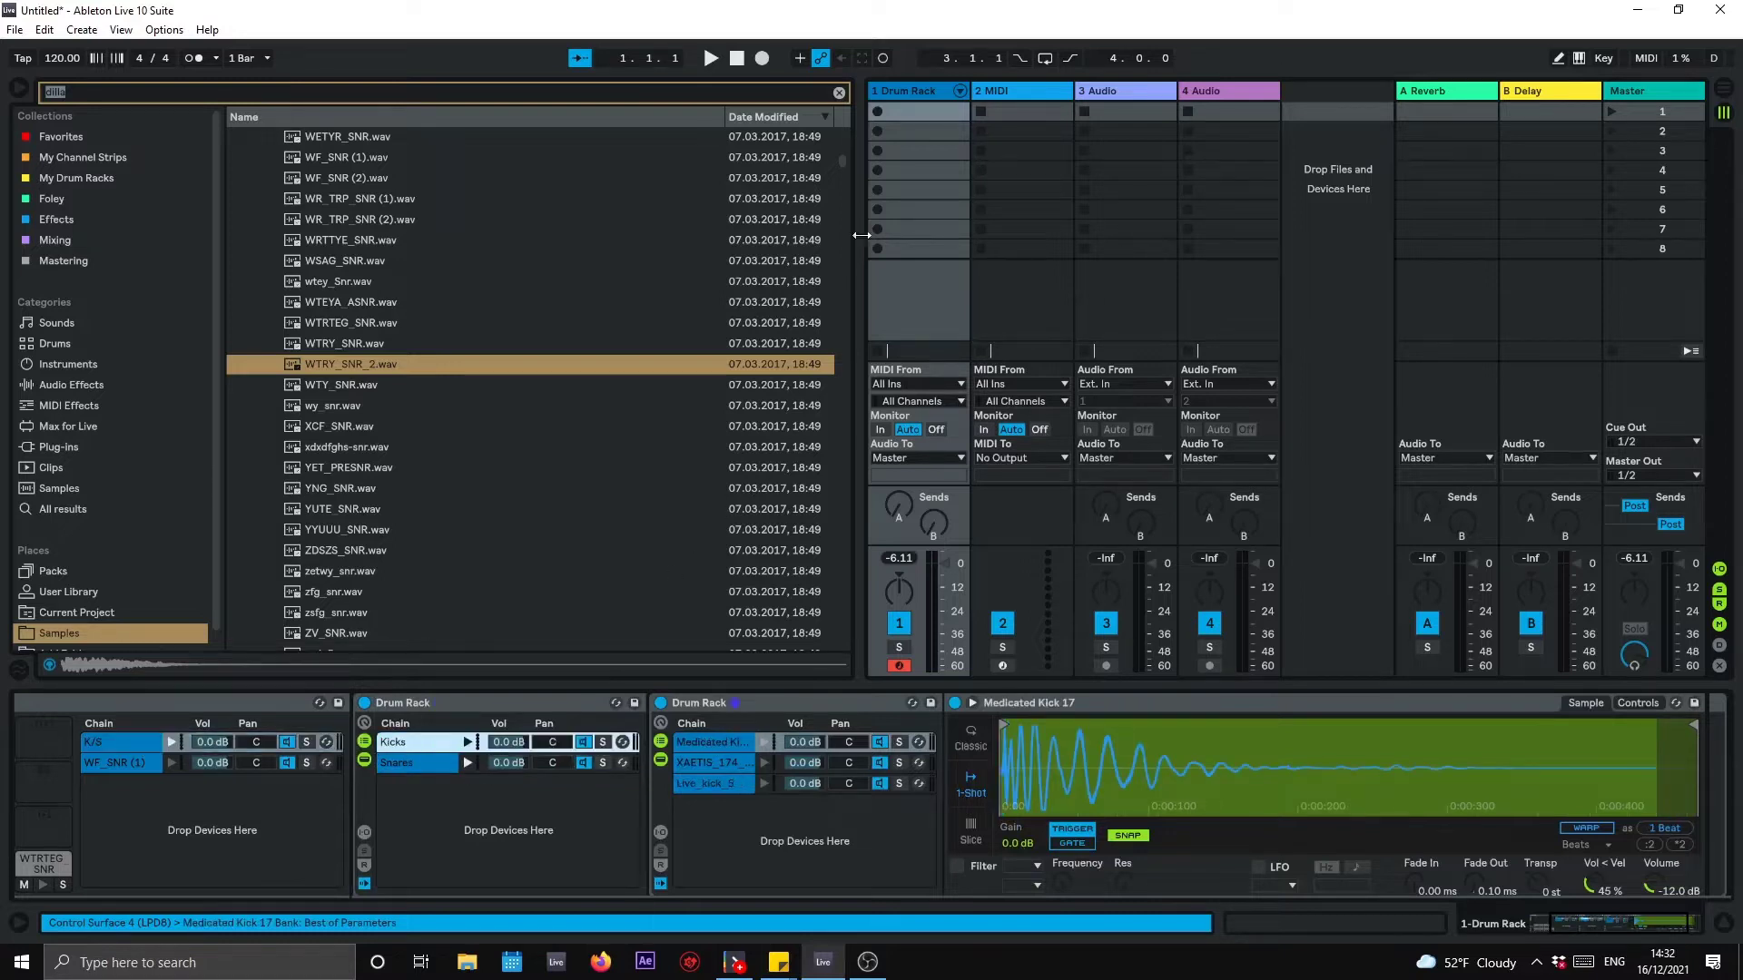
pyautogui.click(723, 741)
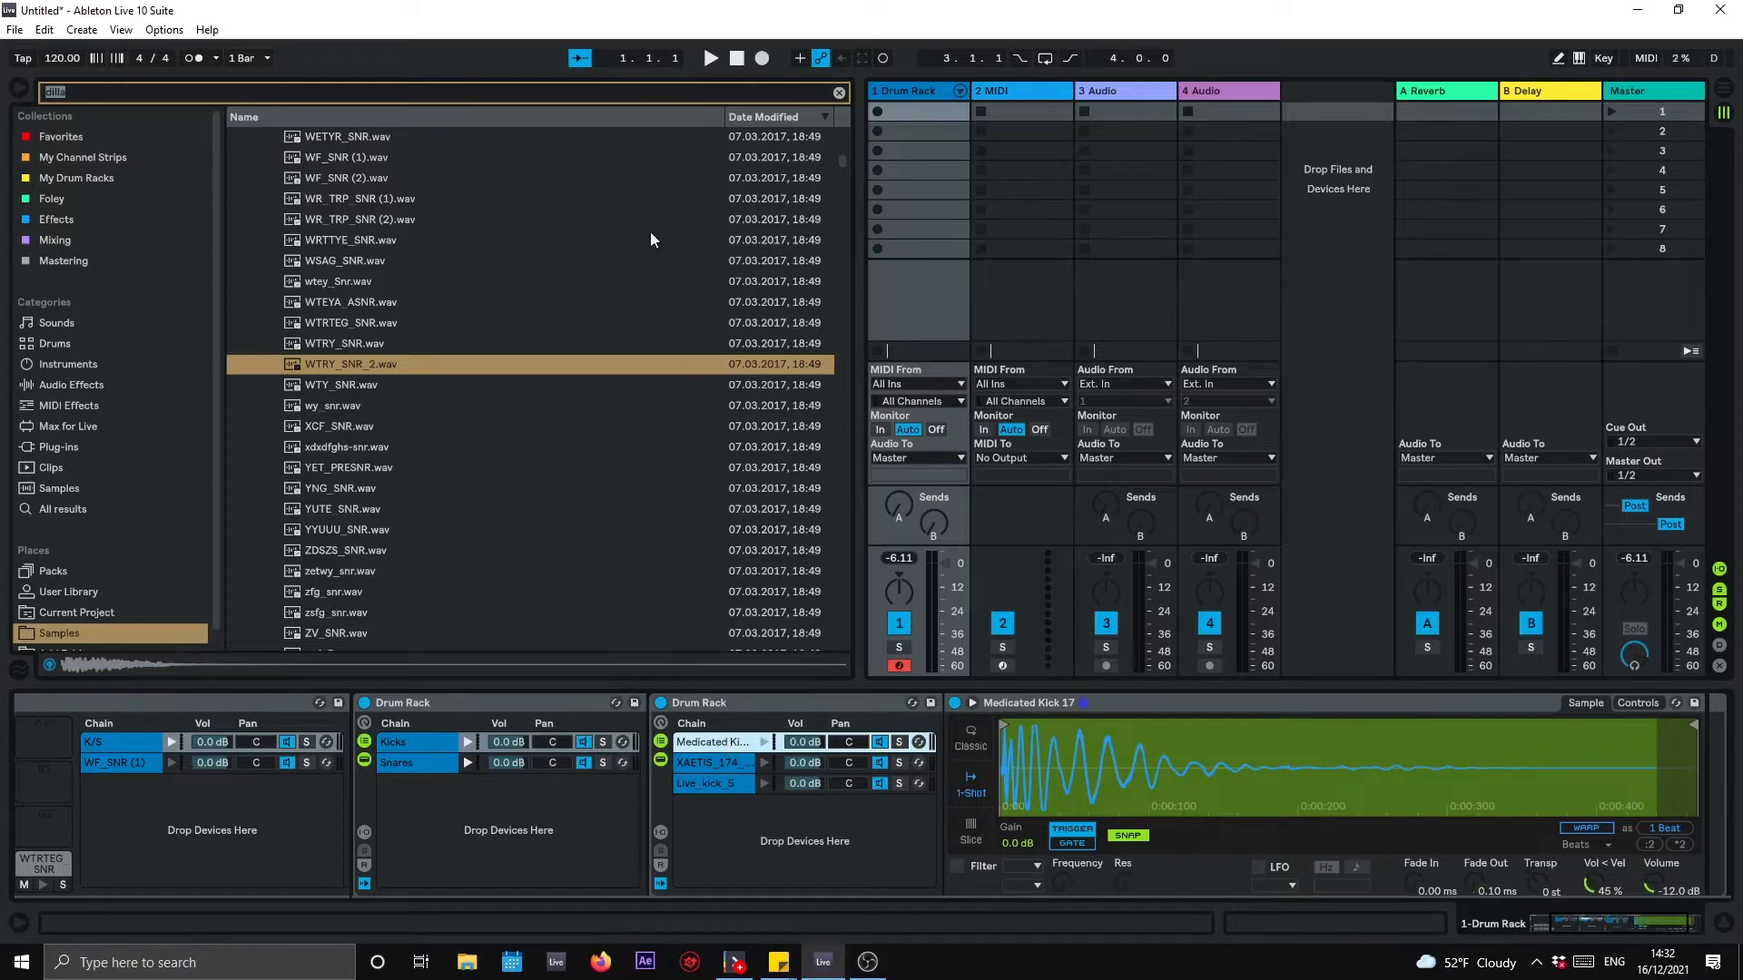
pyautogui.click(839, 94)
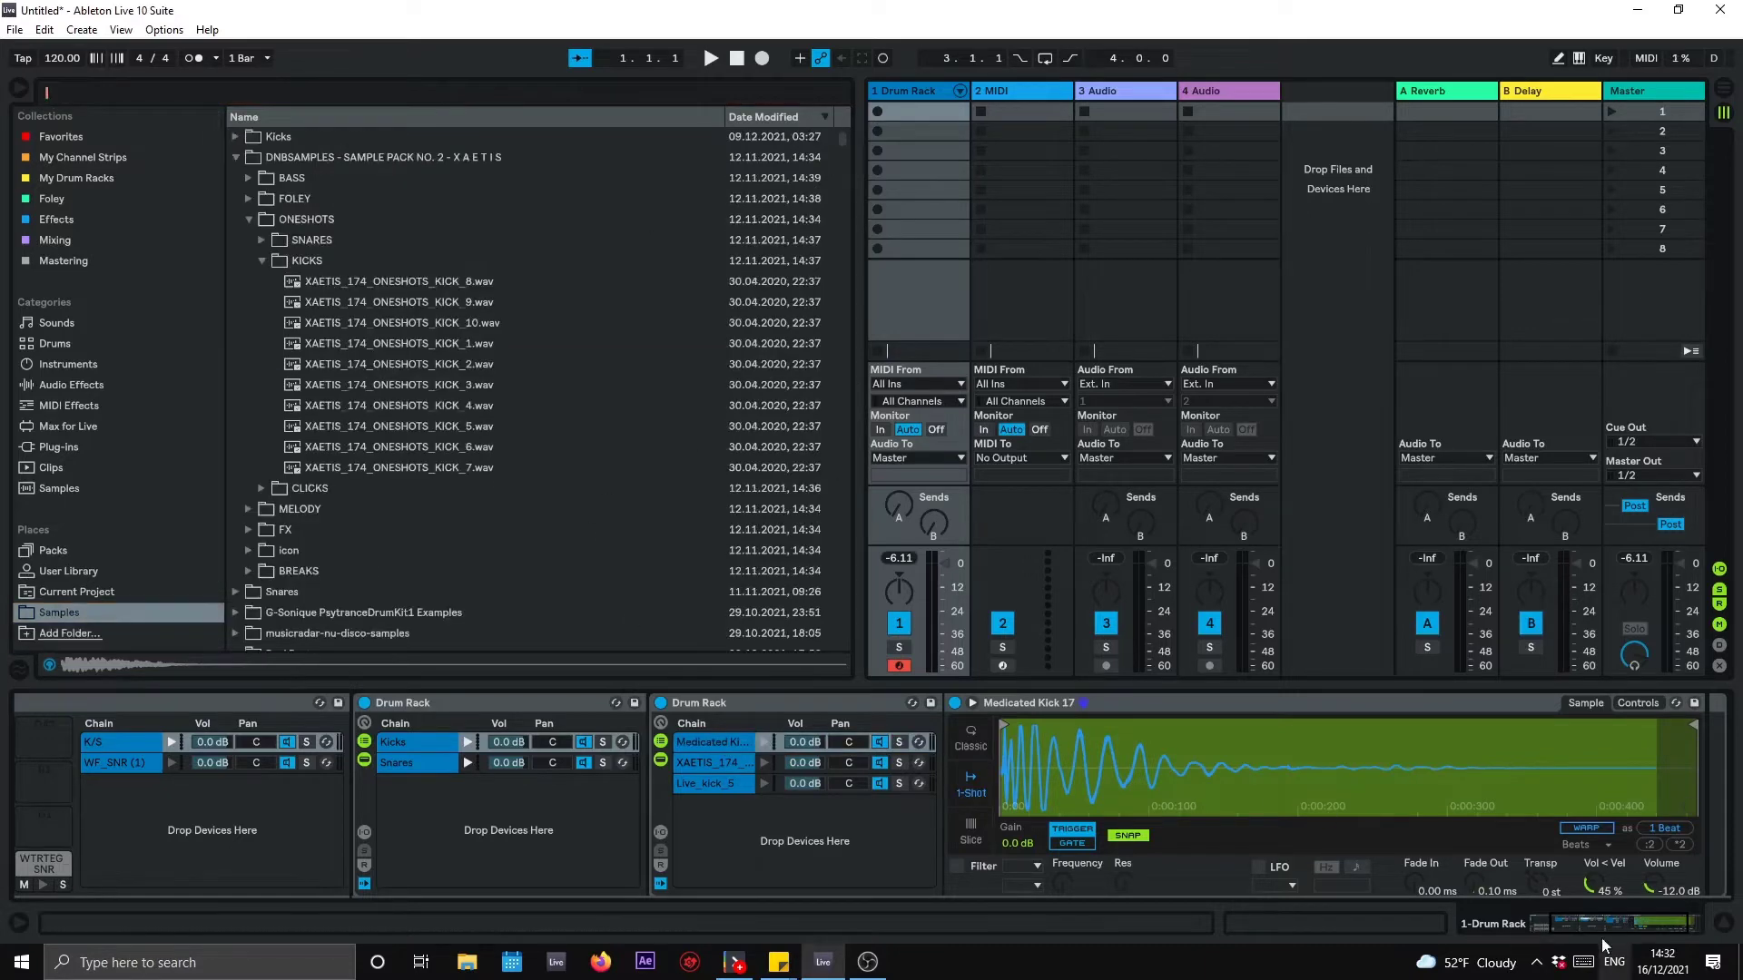
pyautogui.moveTo(1615, 918); pyautogui.dragTo(1634, 918)
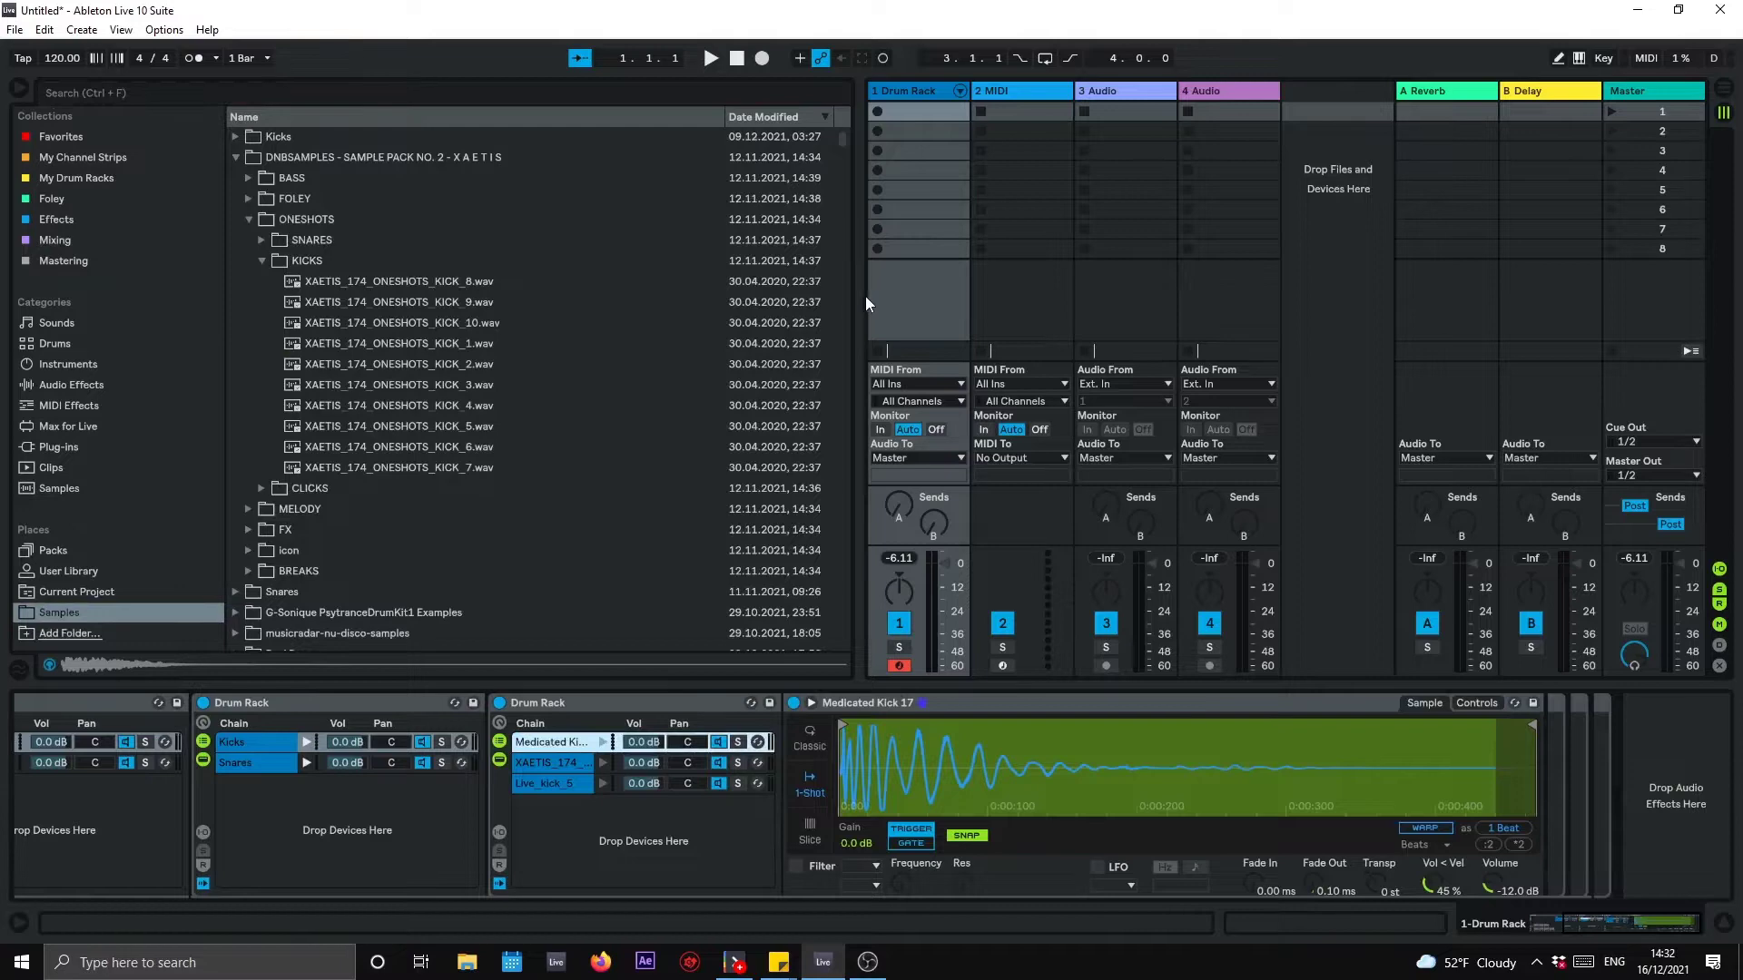
pyautogui.moveTo(855, 301); pyautogui.dragTo(145, 302)
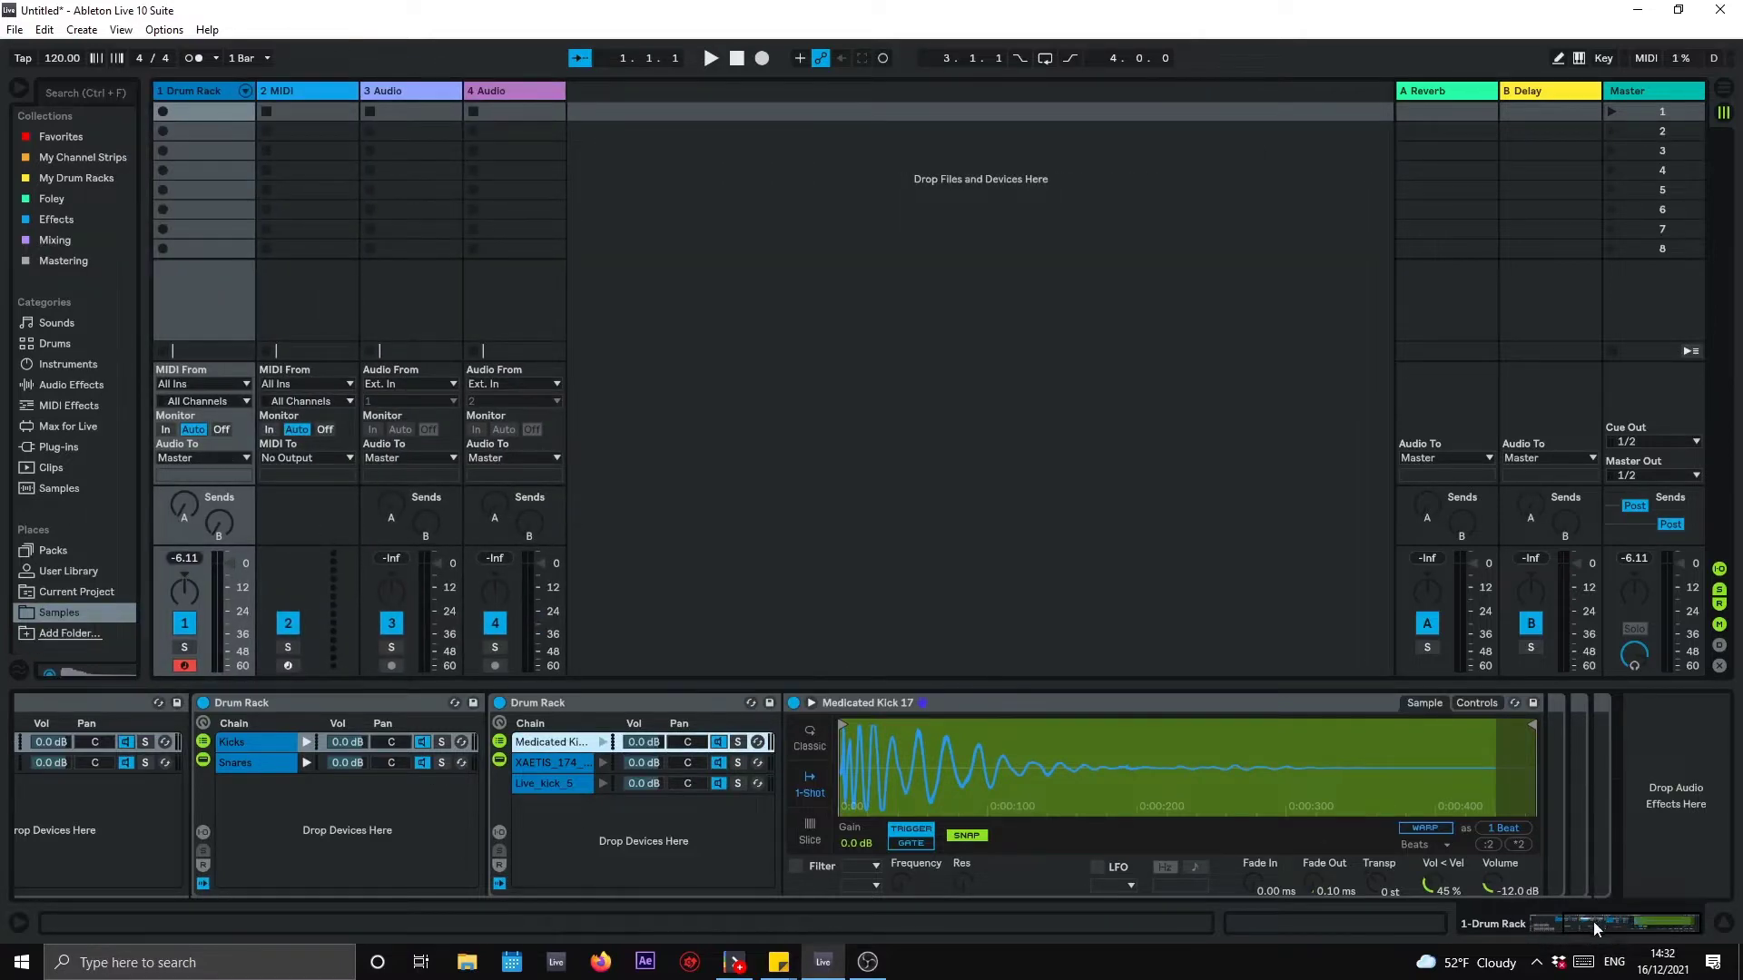
# Step: Audition Medicated Kick 17, then shorten its sample to about 0.1 s with a 74.1 ms fade-out
pyautogui.moveTo(1591, 926); pyautogui.dragTo(1550, 926)
pyautogui.click(1004, 741)
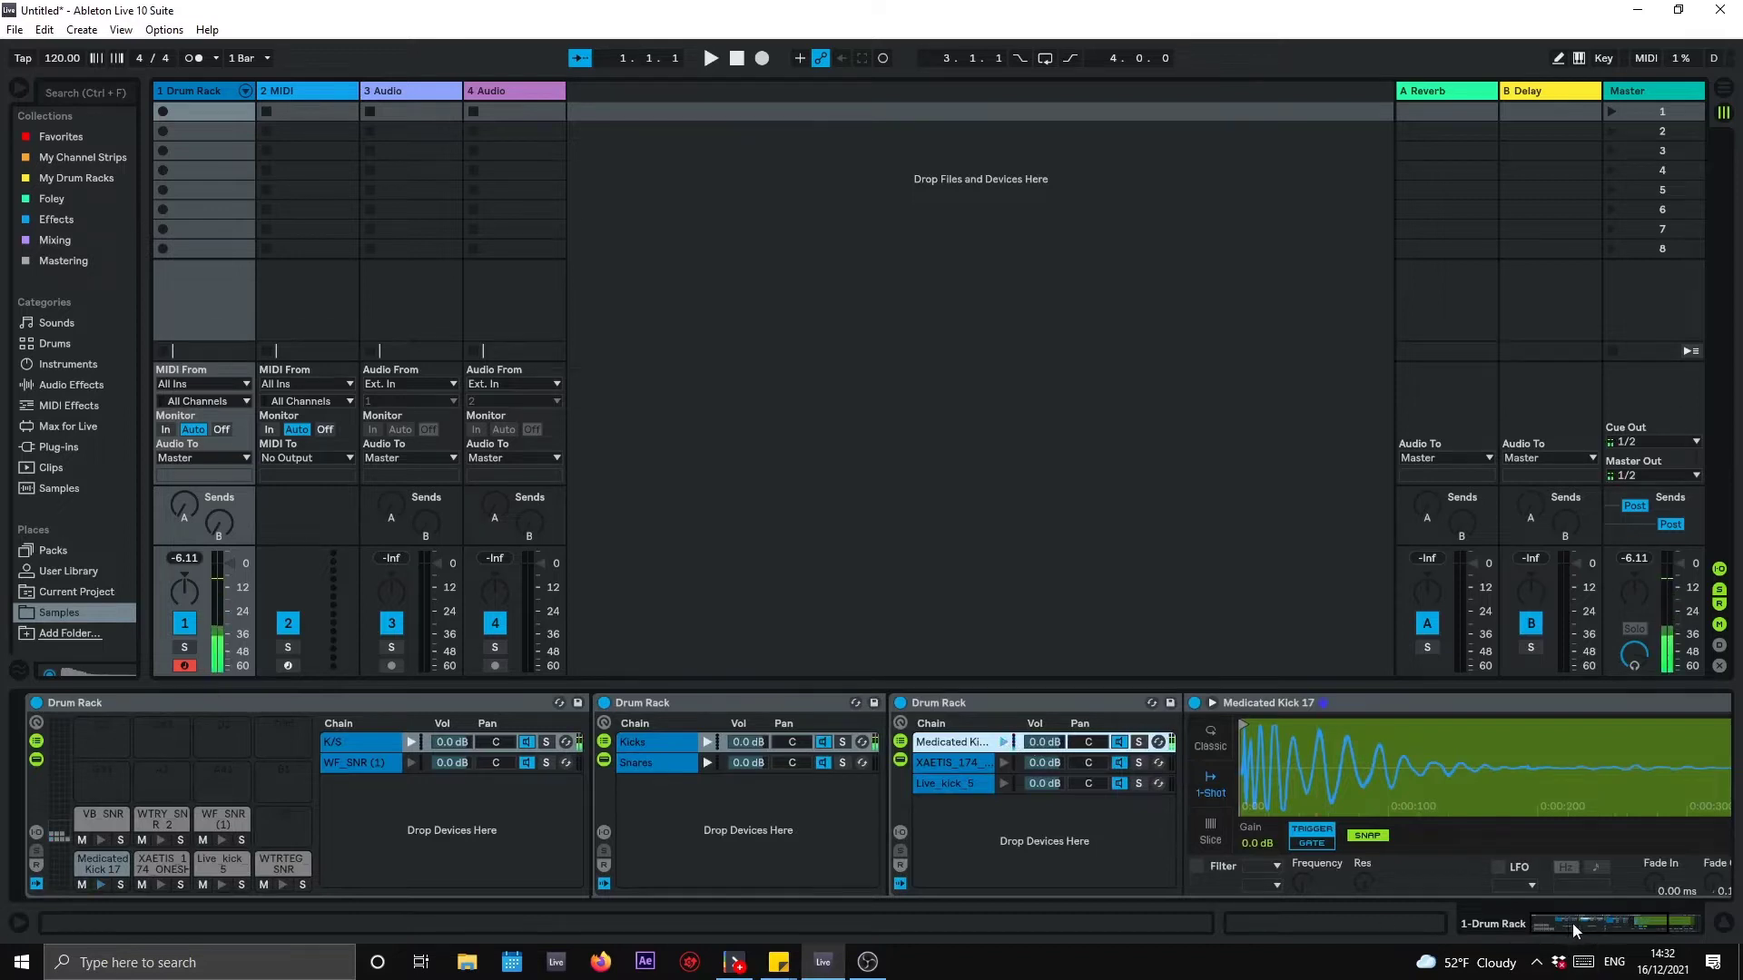
pyautogui.moveTo(1575, 925); pyautogui.dragTo(1611, 924)
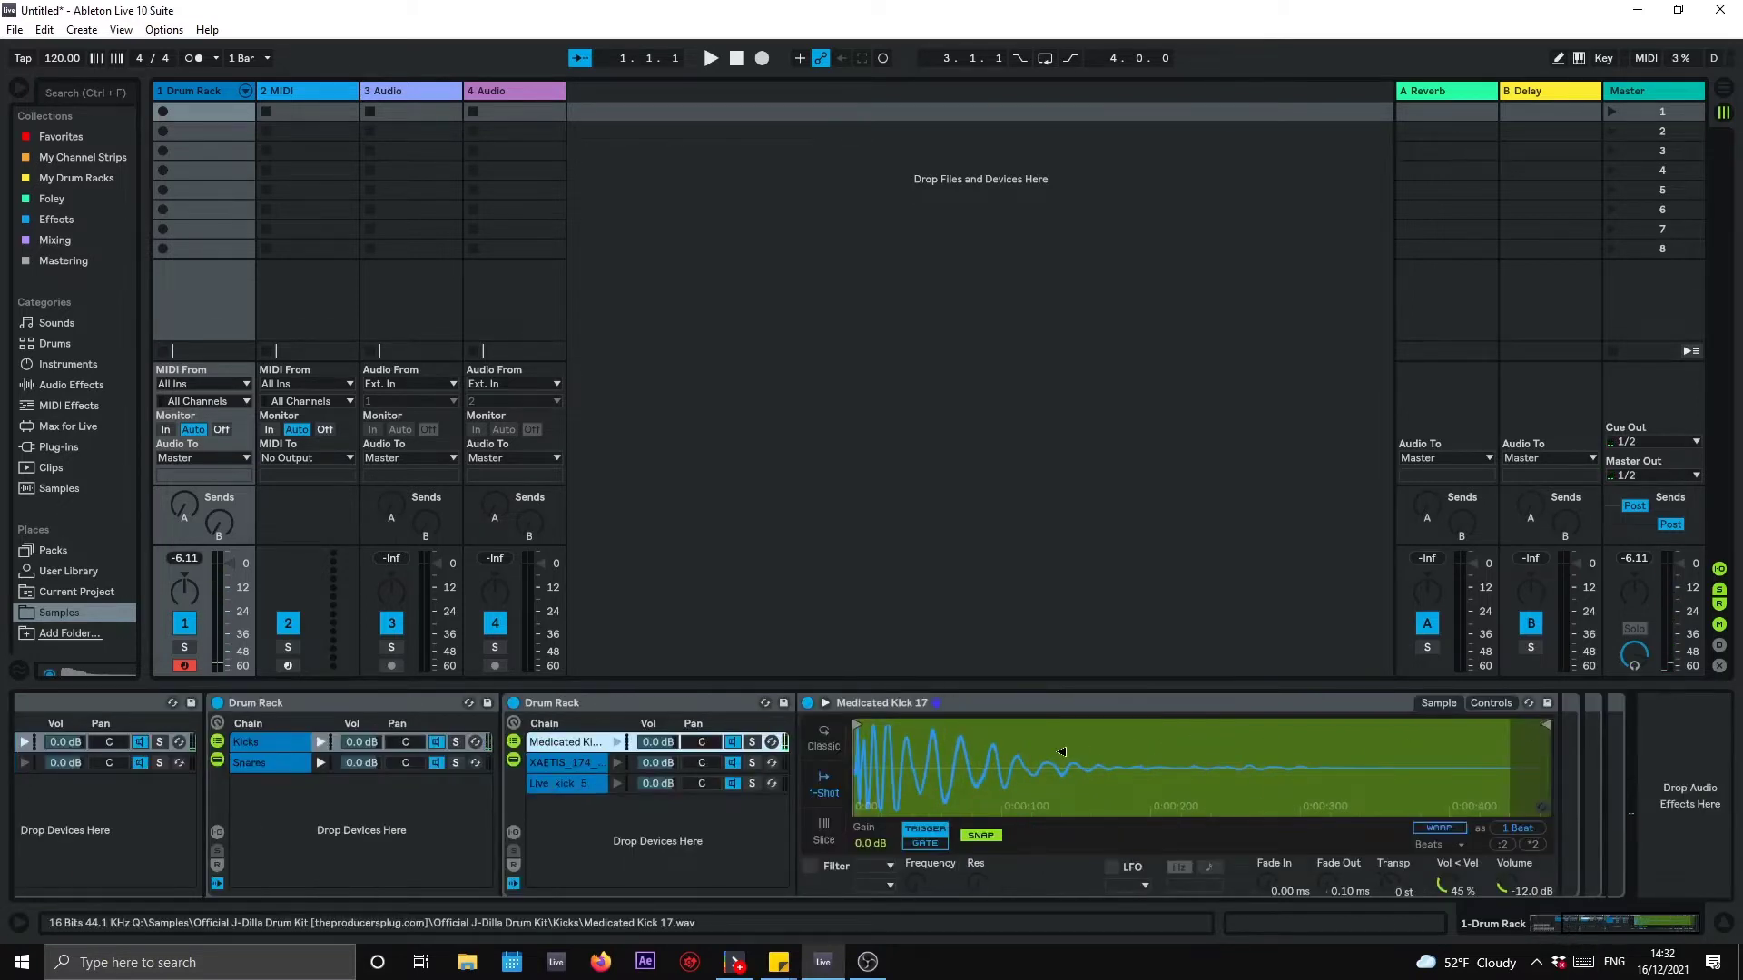
pyautogui.click(1013, 754)
pyautogui.moveTo(1335, 891); pyautogui.dragTo(1335, 854)
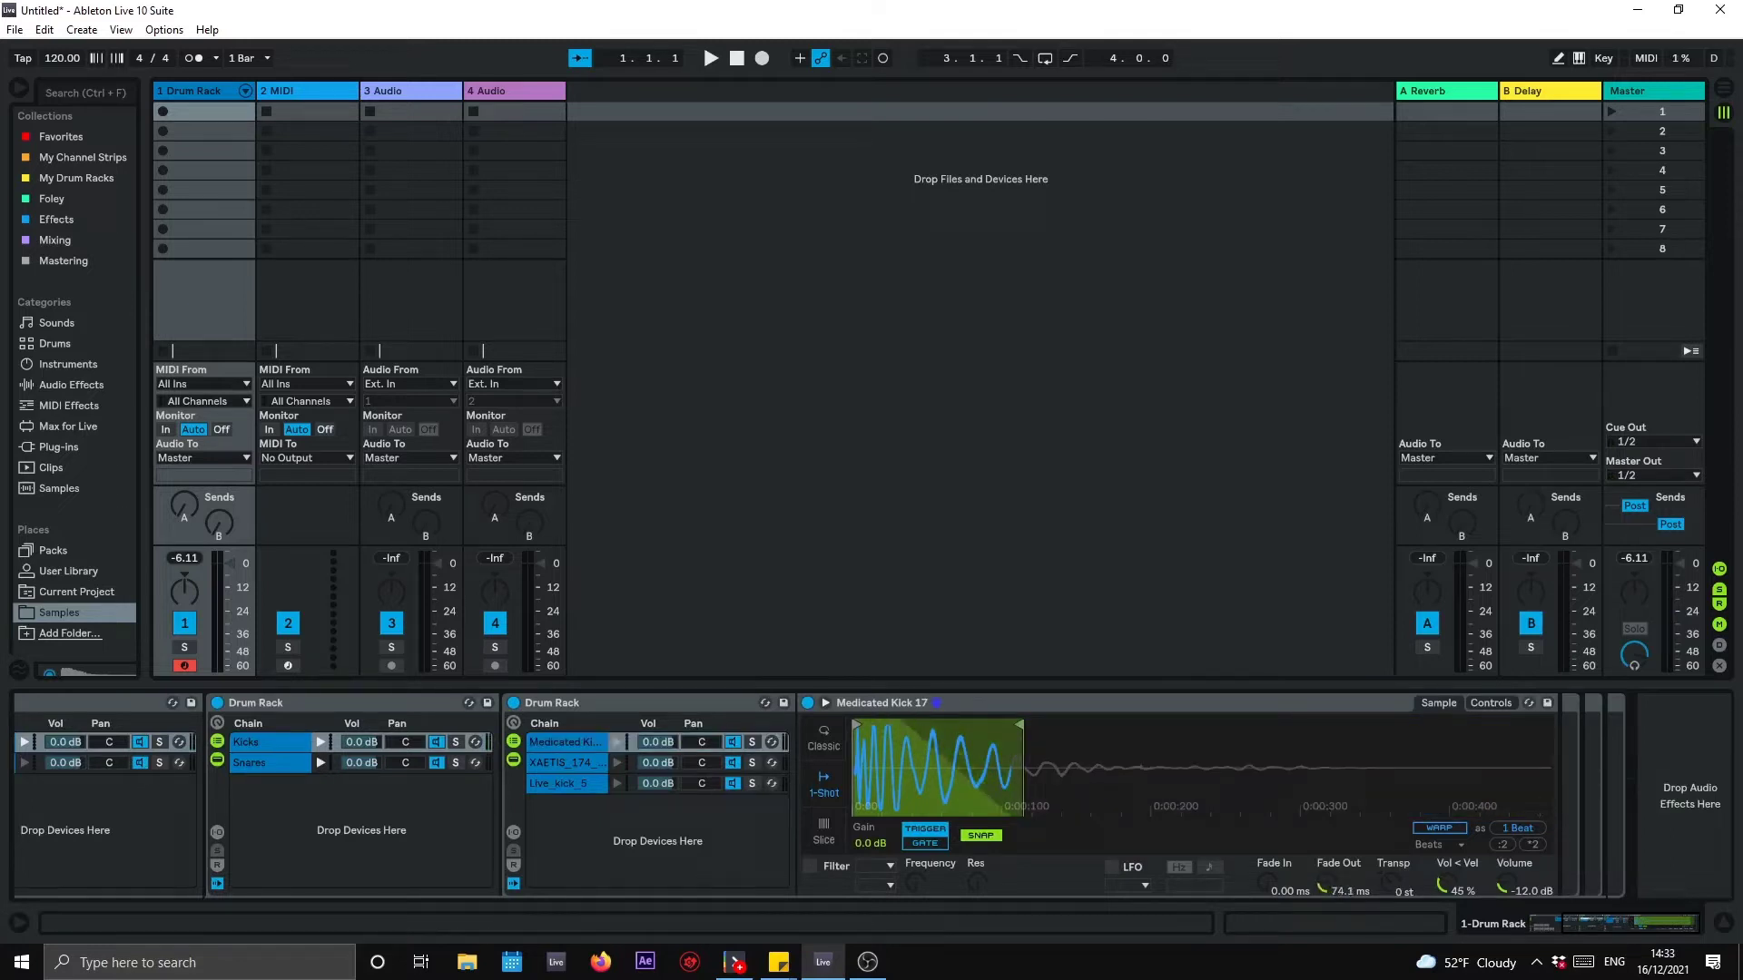
pyautogui.moveTo(1020, 740); pyautogui.dragTo(1003, 739)
# Step: Widen the browser, add an EQ Eight audio effect to the Medicated Kick 17 chain and switch the EQ off
pyautogui.moveTo(146, 482); pyautogui.dragTo(377, 493)
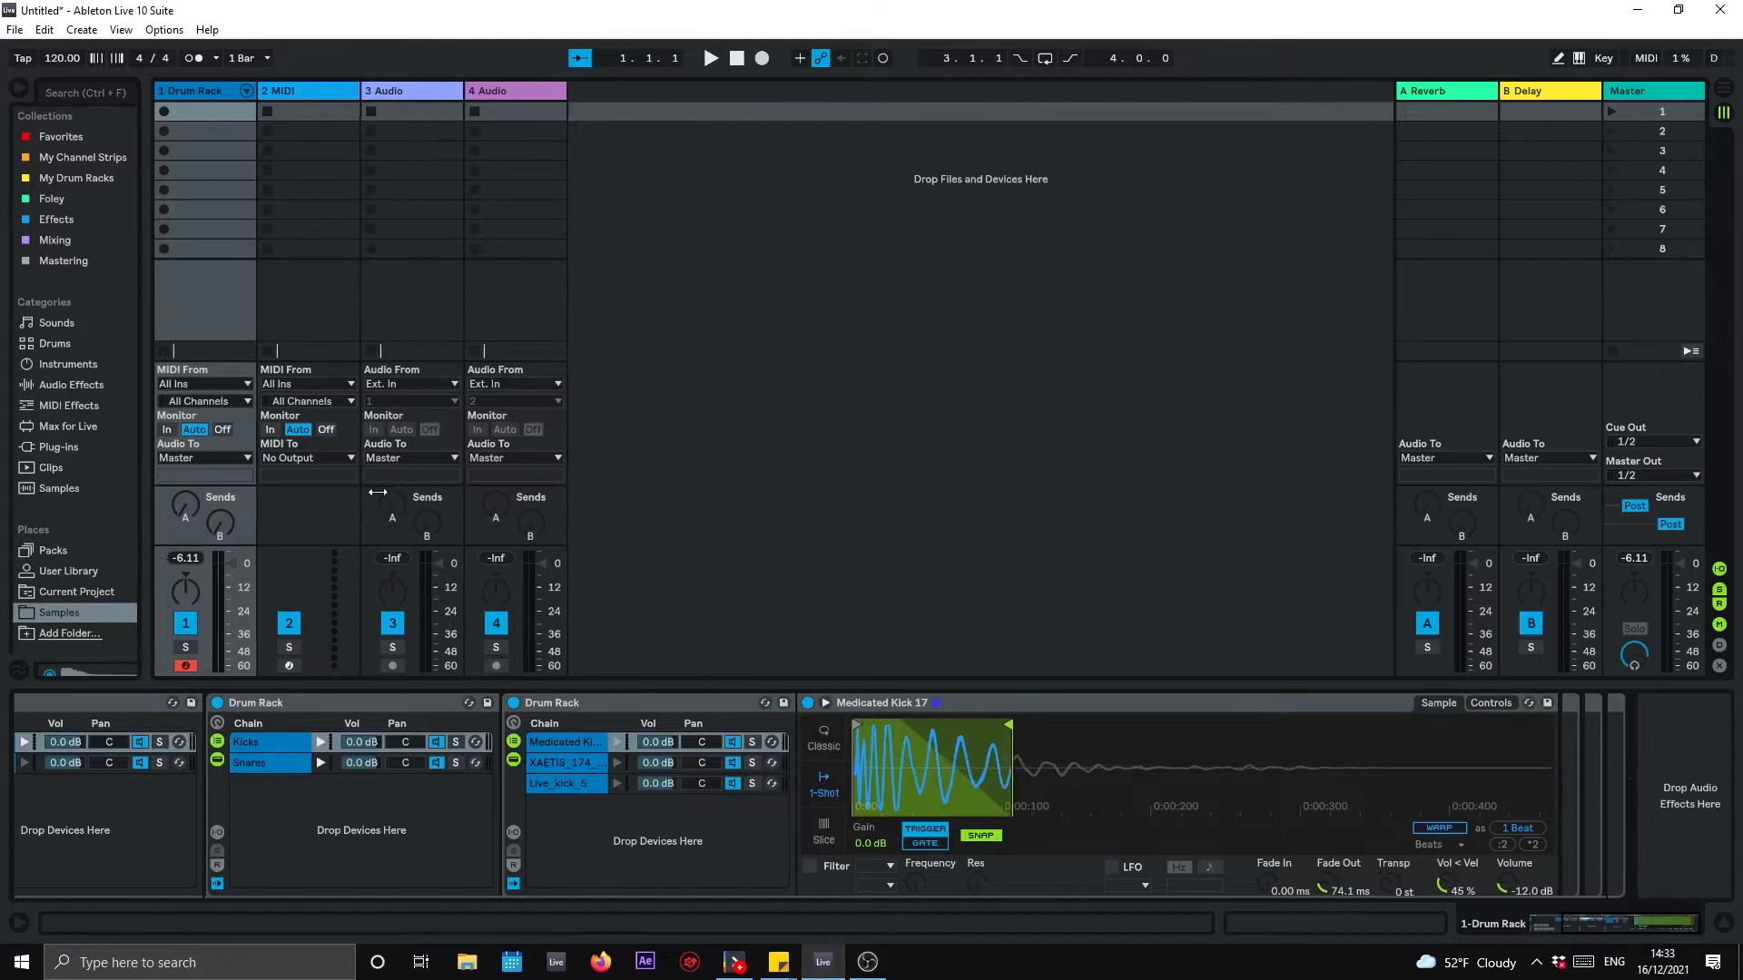
pyautogui.click(108, 382)
pyautogui.moveTo(278, 385); pyautogui.dragTo(576, 743)
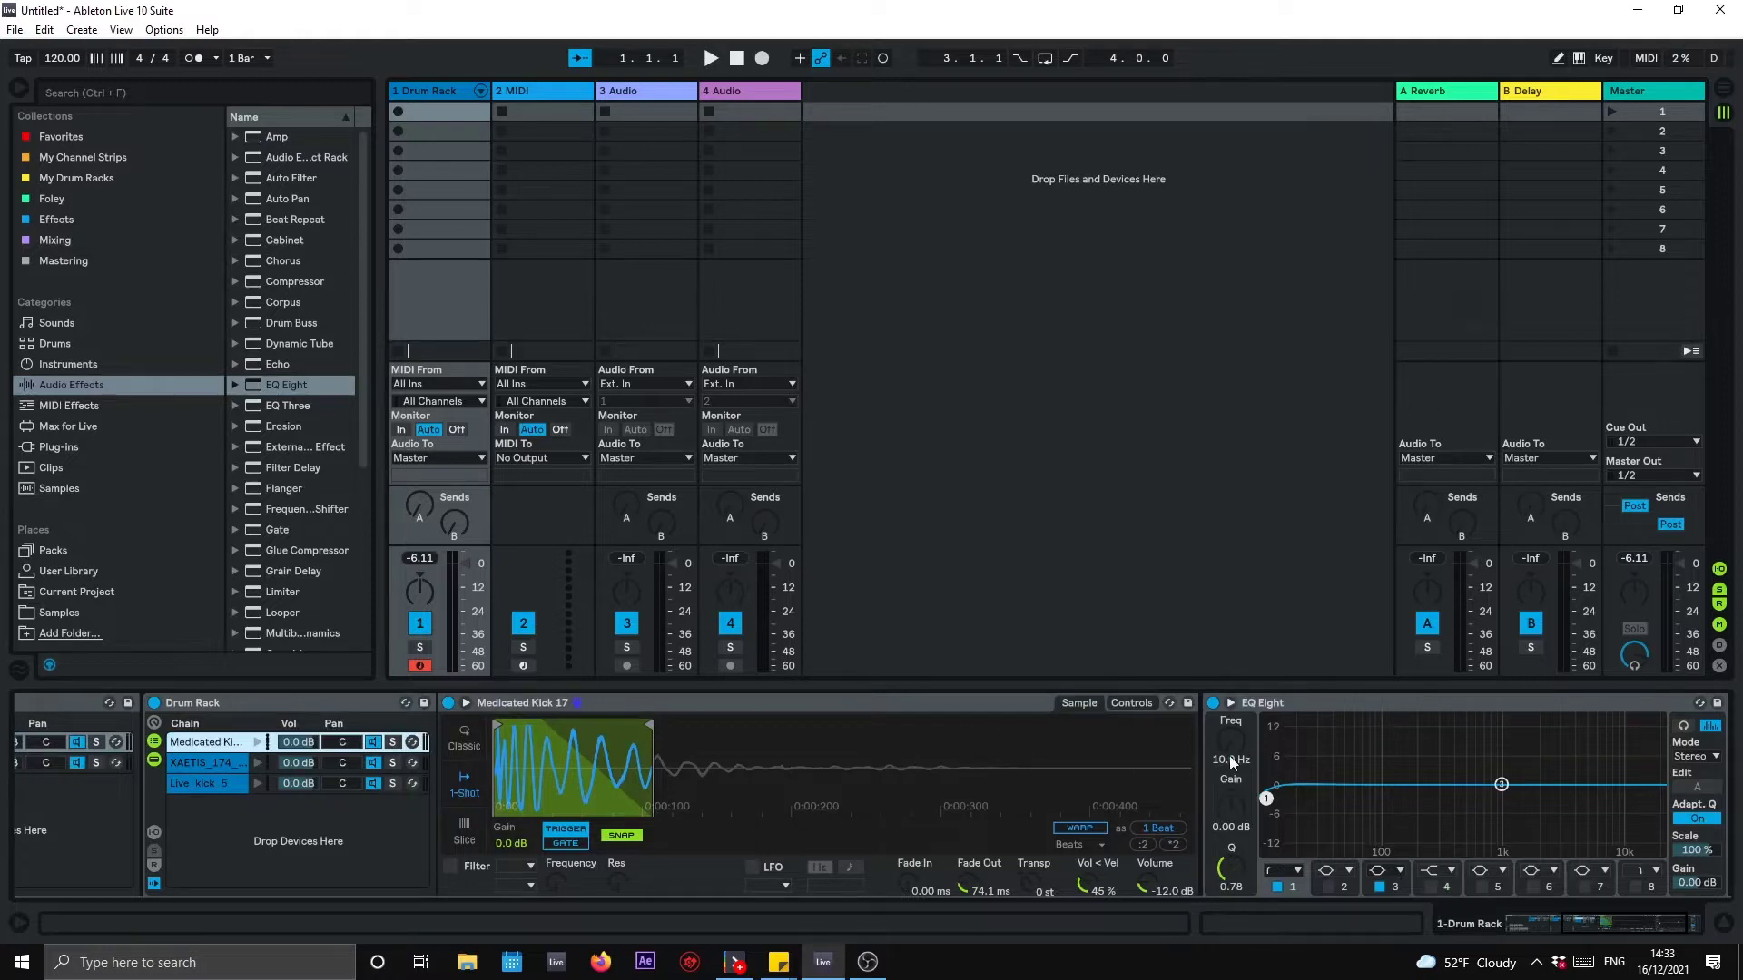
pyautogui.click(1214, 704)
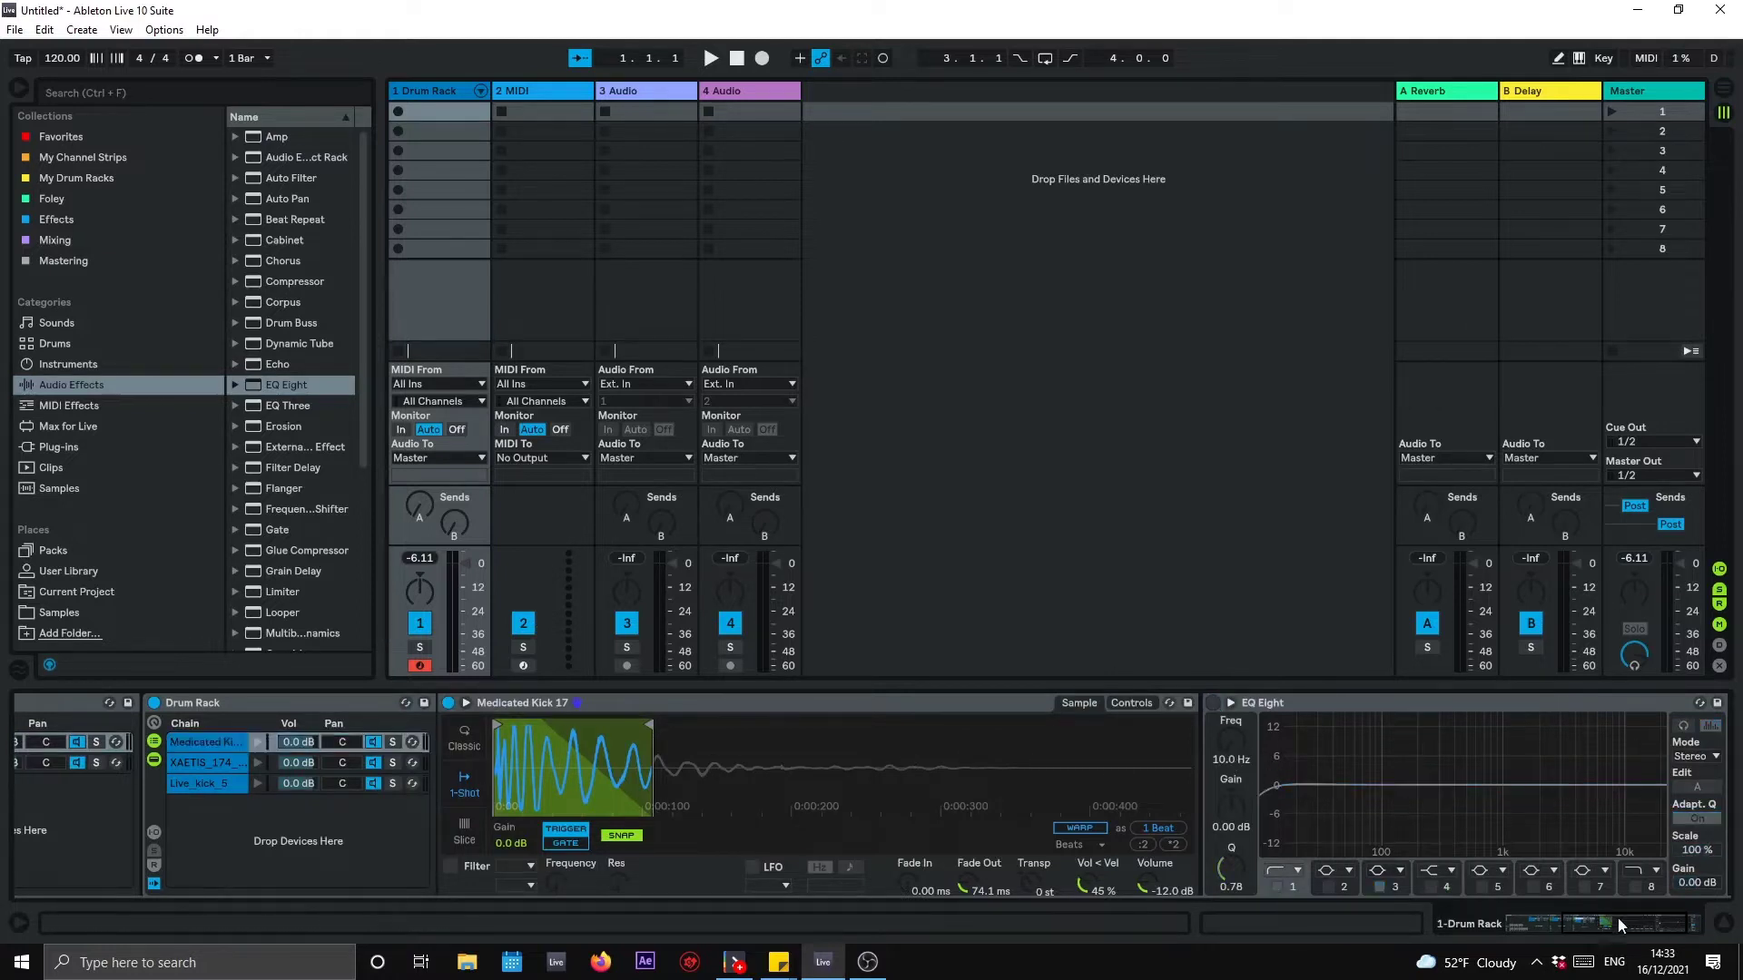
# Step: Audition the shortened Medicated Kick 17 and the XAETIS_174_ONESHOTS_KICK_8 chain
pyautogui.moveTo(1620, 924); pyautogui.dragTo(1587, 924)
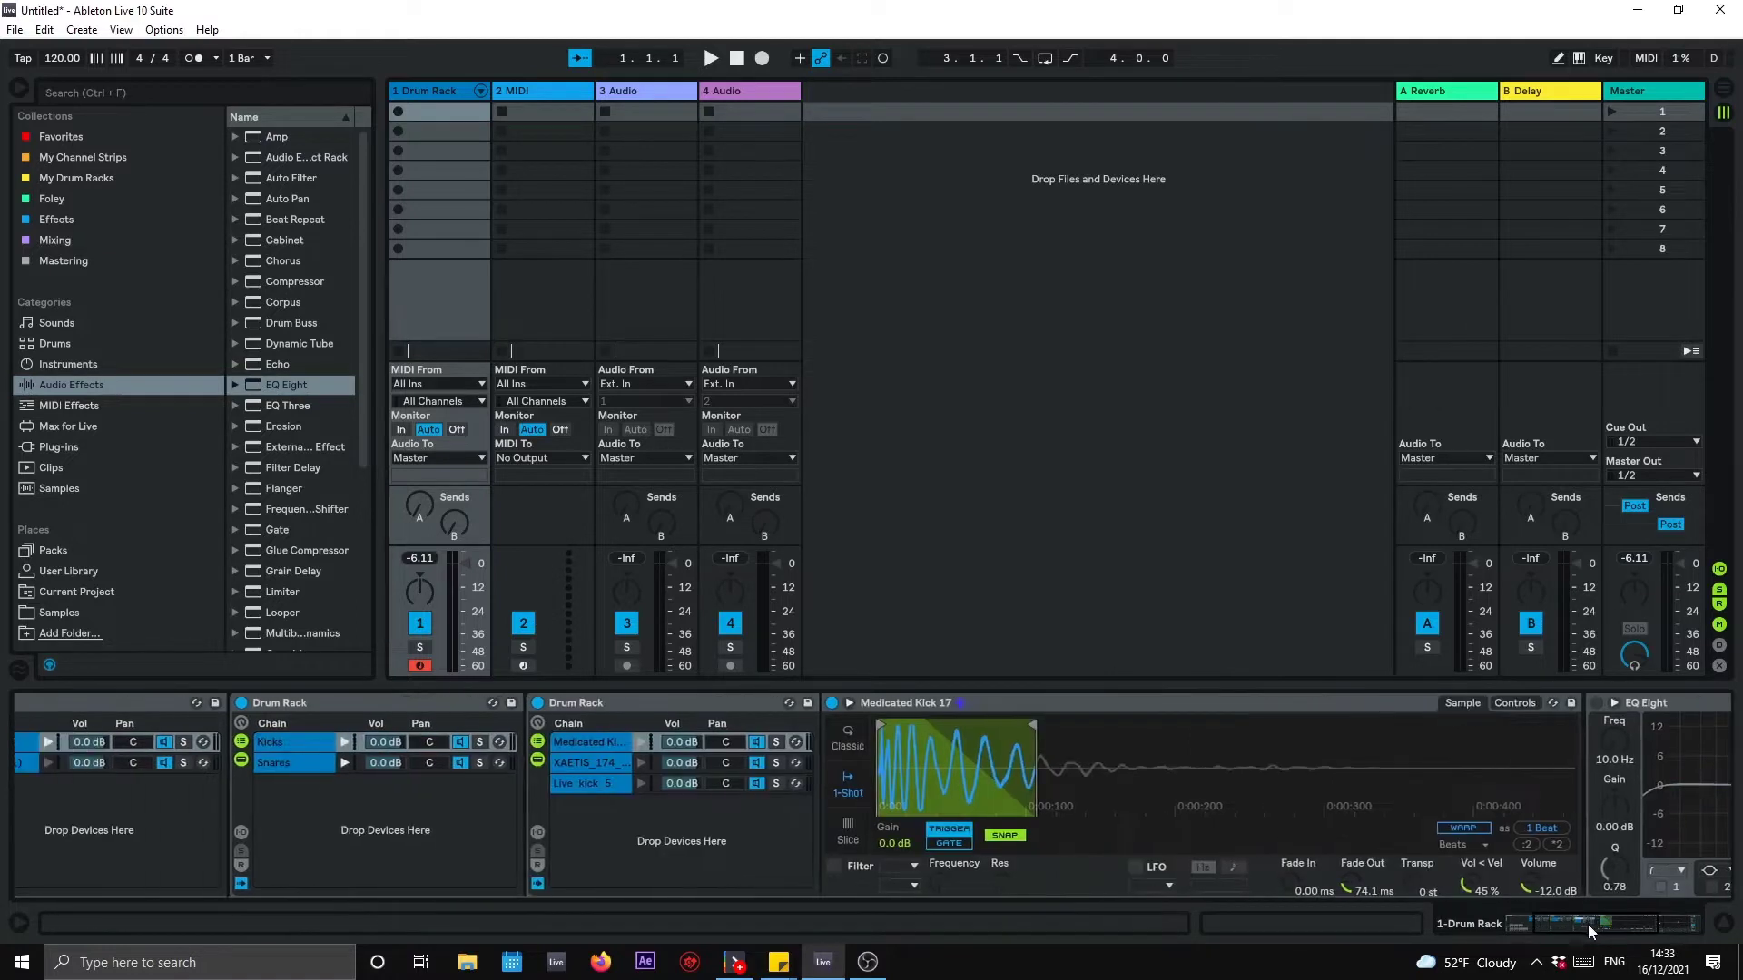
pyautogui.click(641, 742)
pyautogui.click(641, 743)
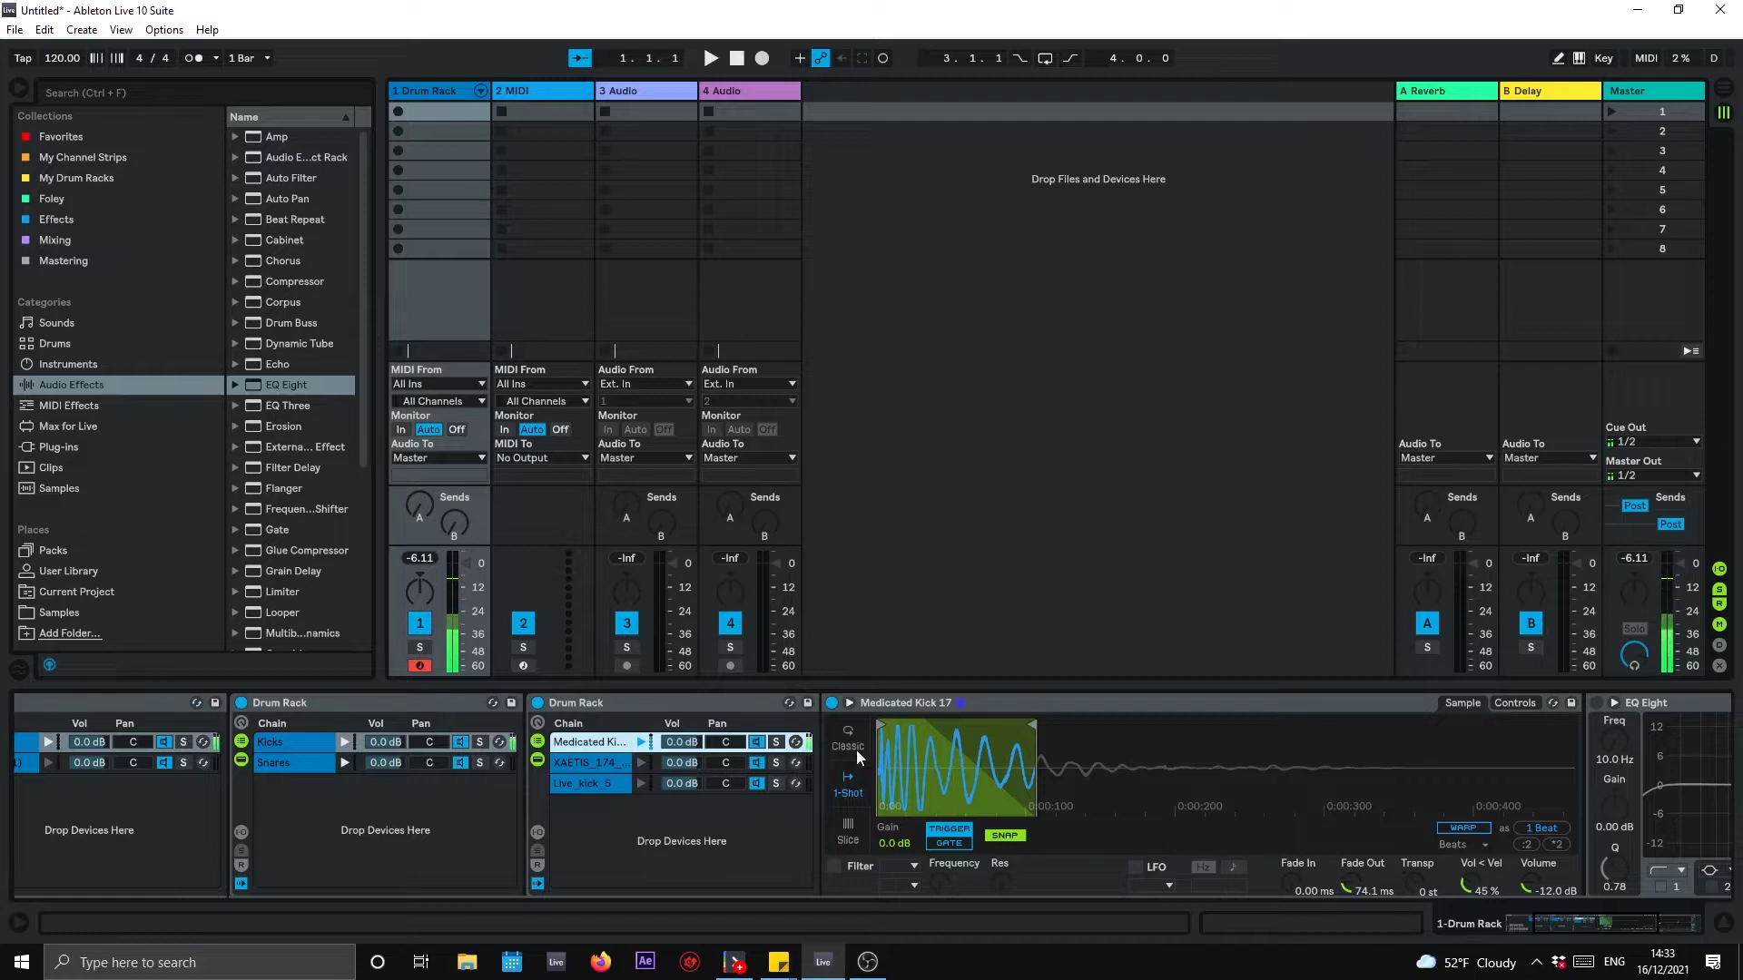
pyautogui.click(592, 763)
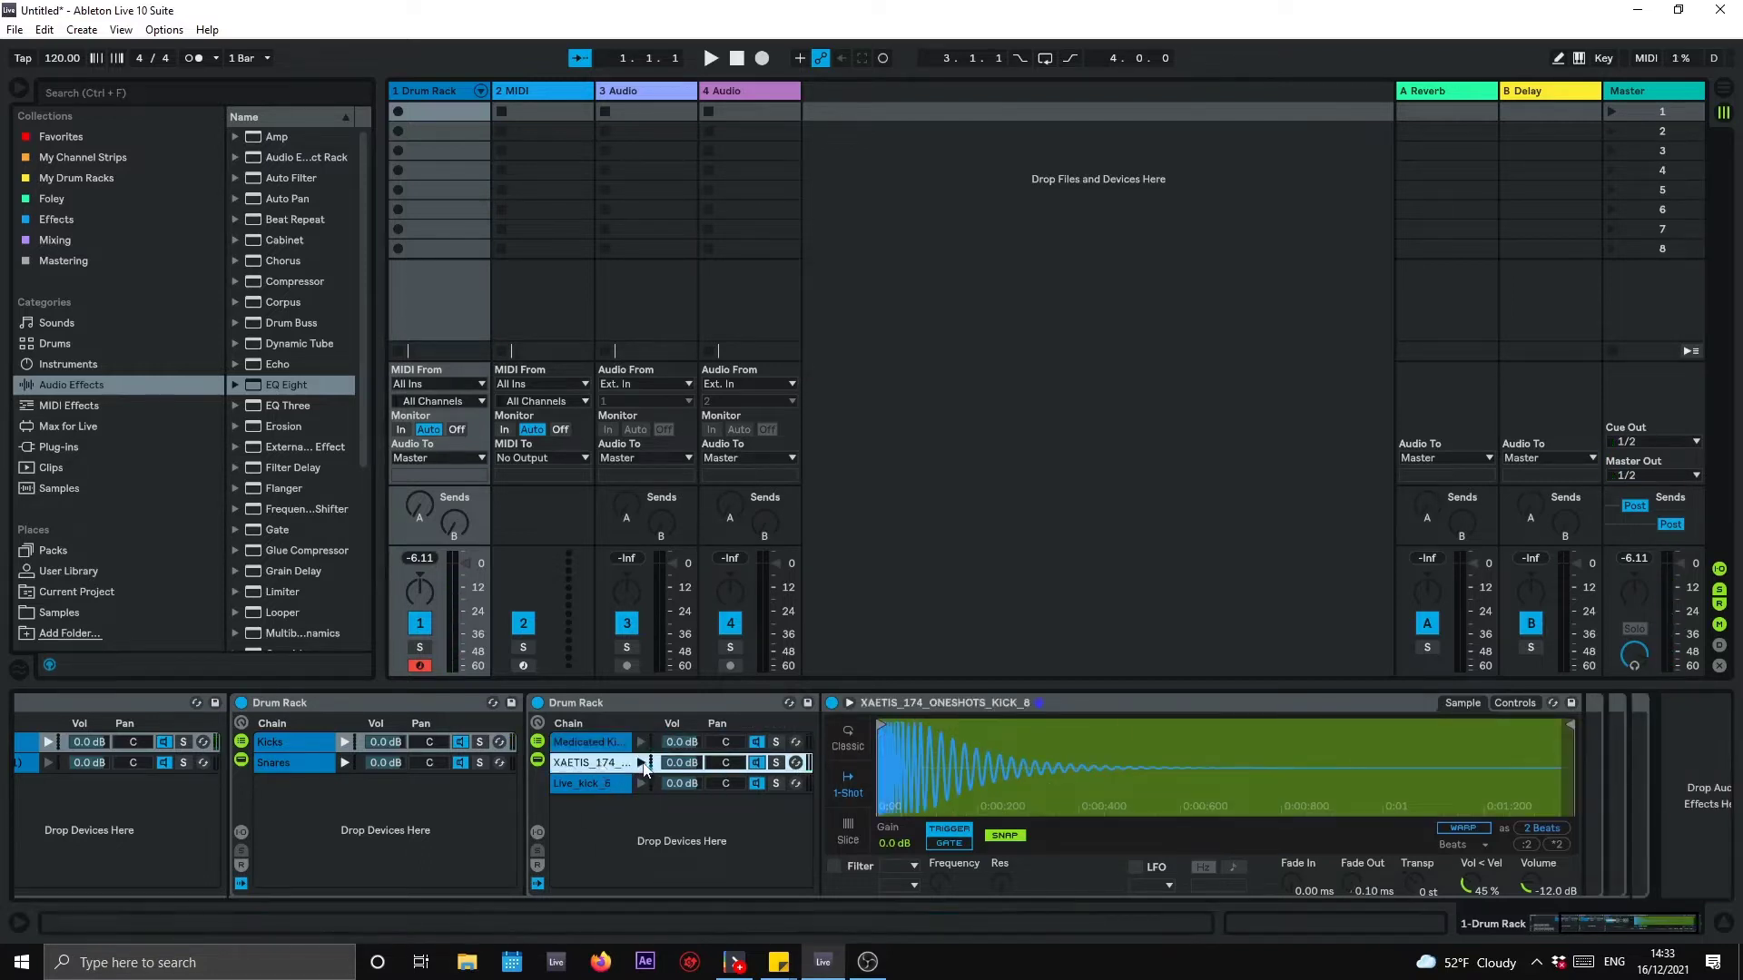
pyautogui.click(641, 762)
pyautogui.click(641, 763)
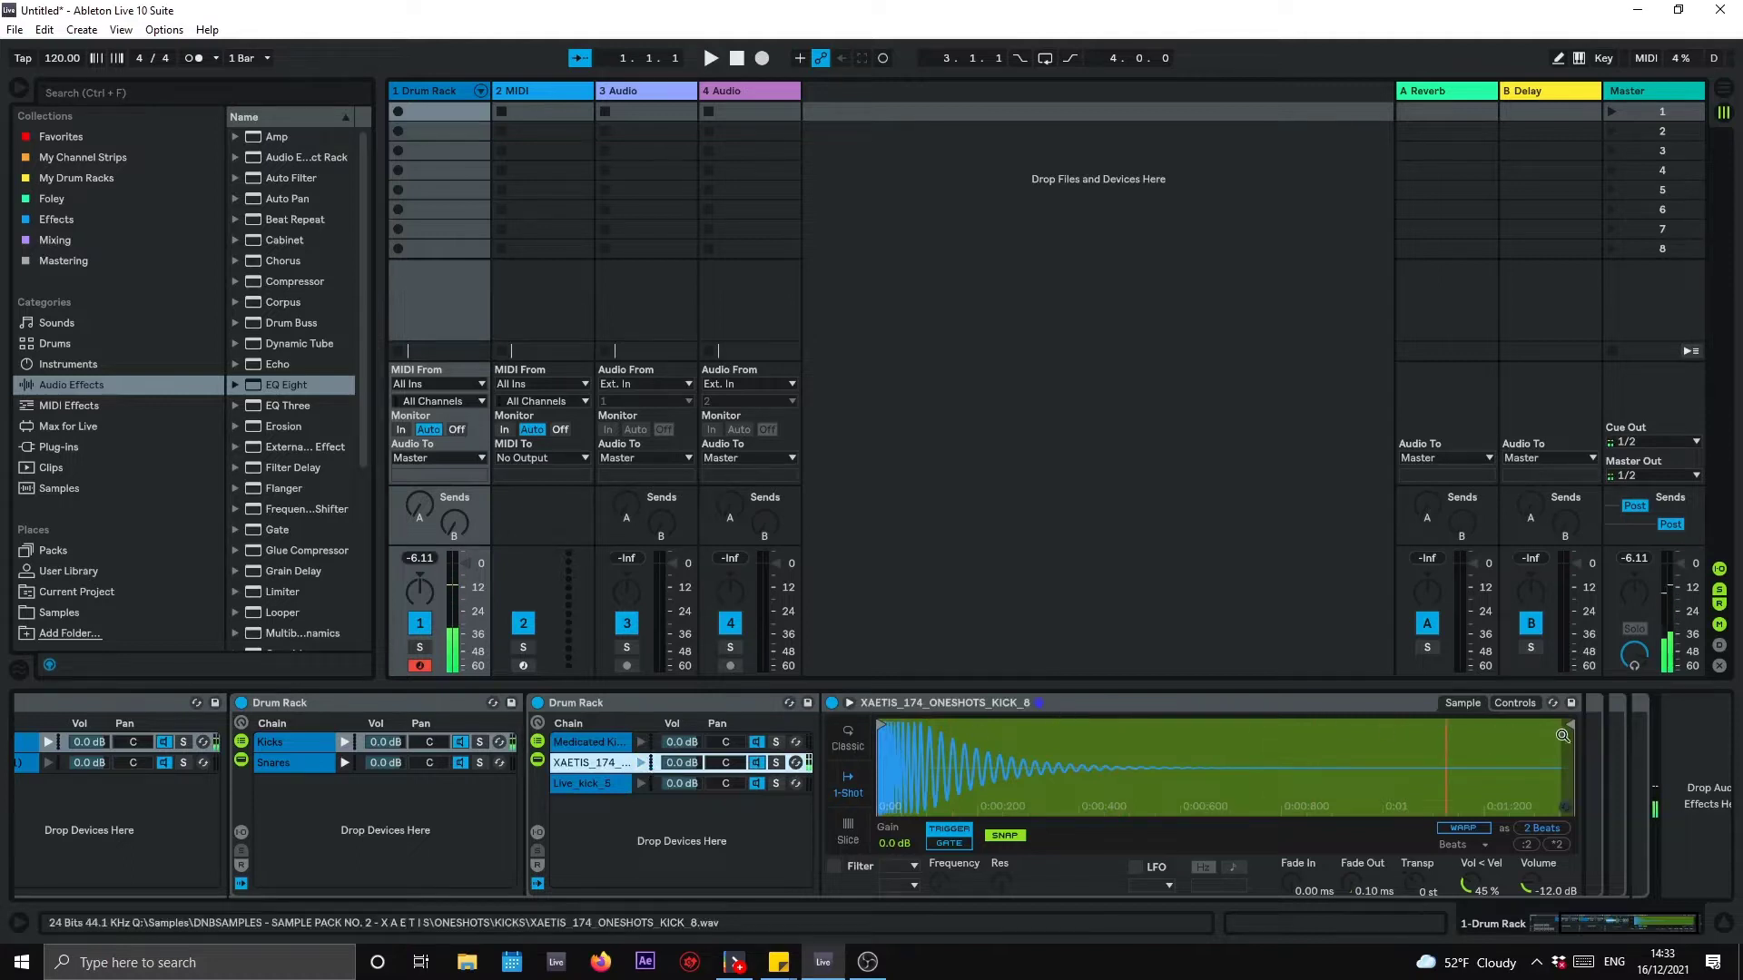
# Step: Trim the end of XAETIS_174_ONESHOTS_KICK_8 to about 0.57 s and audition the chain
pyautogui.click(1208, 755)
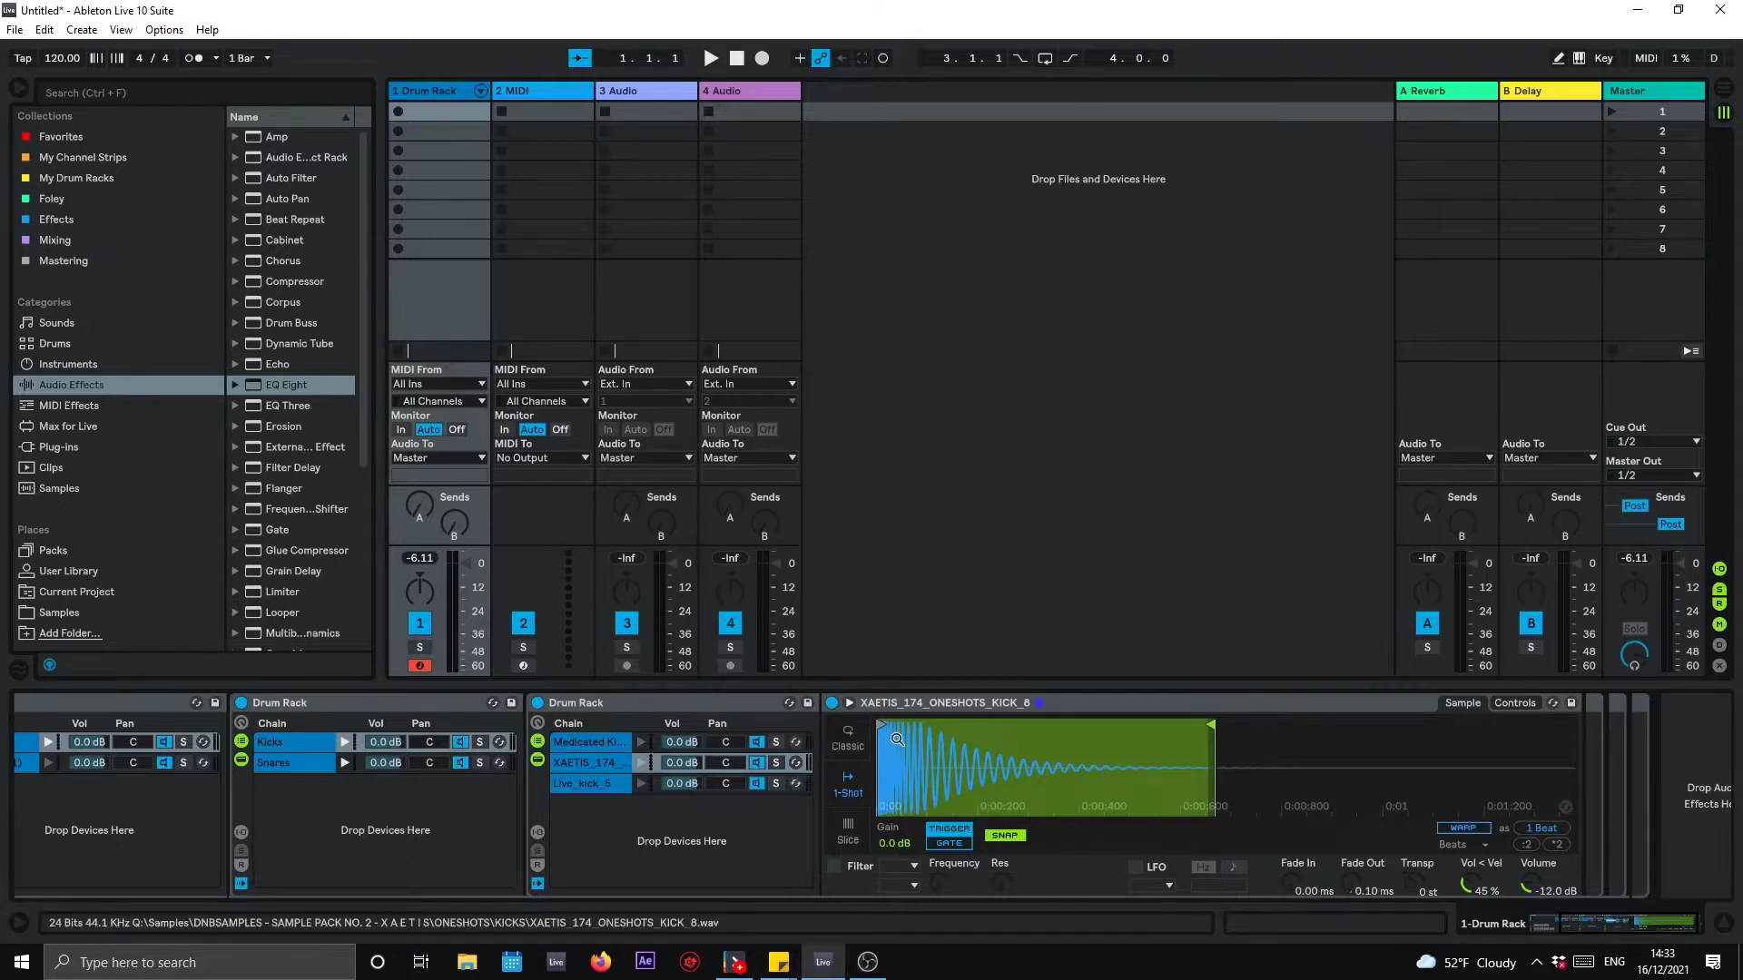
pyautogui.moveTo(1018, 764); pyautogui.dragTo(1121, 784)
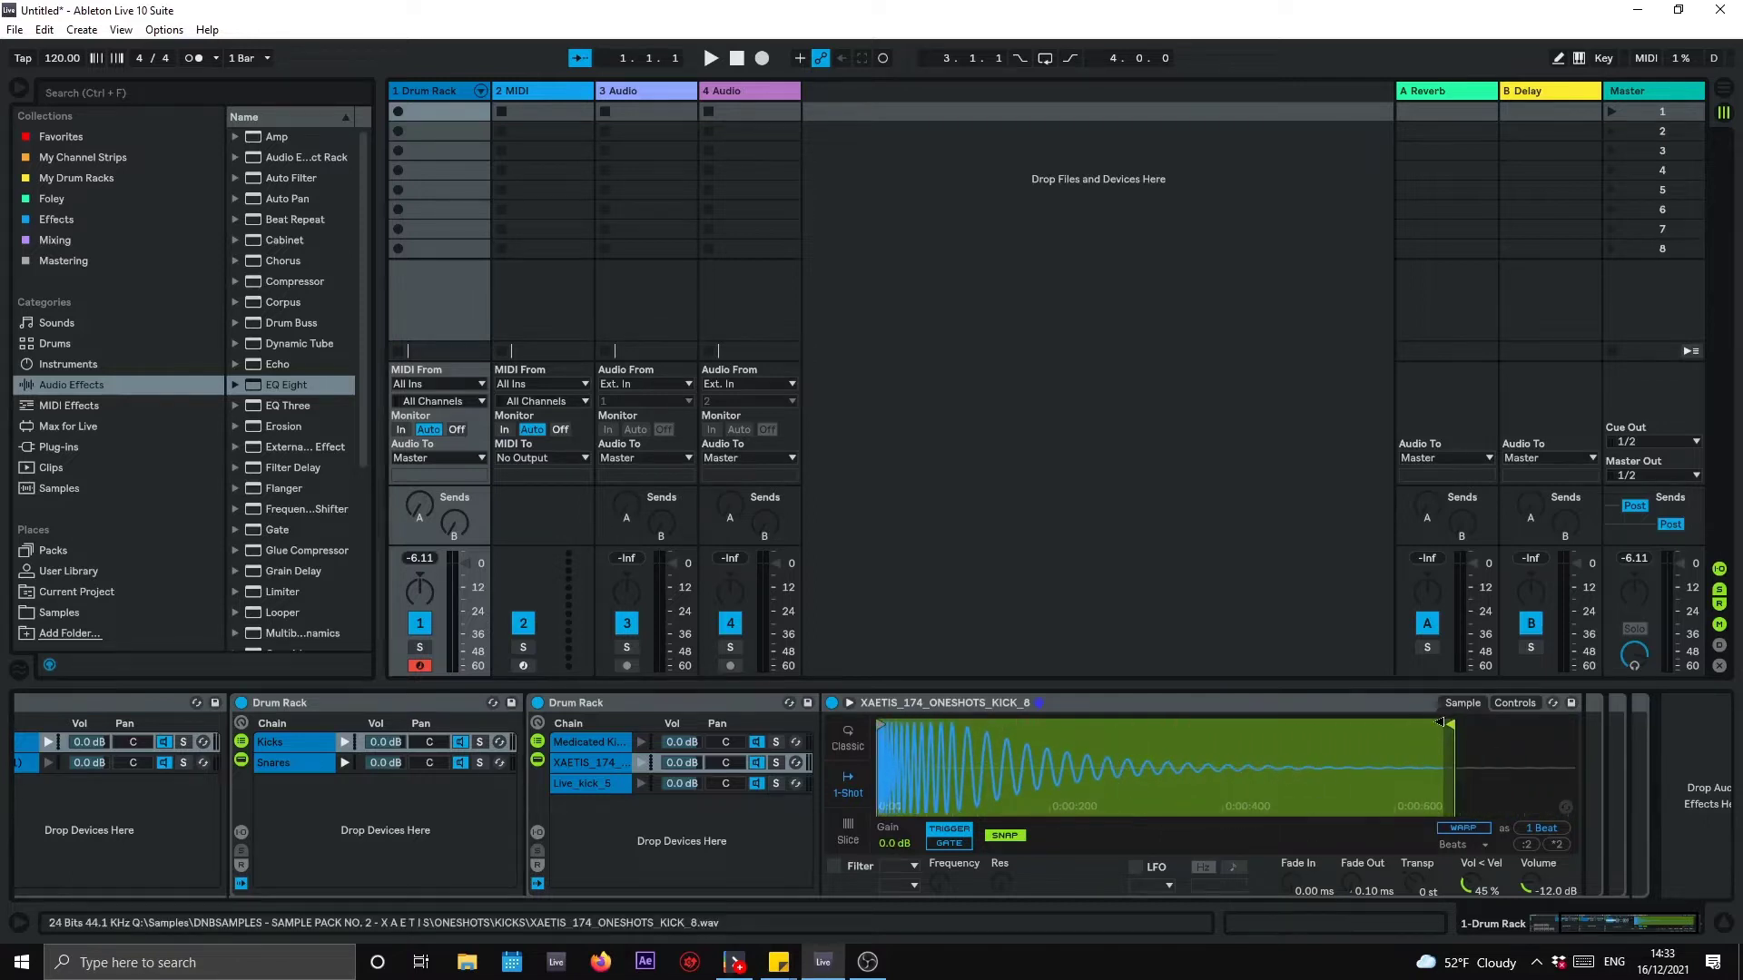
pyautogui.moveTo(1449, 724); pyautogui.dragTo(1367, 742)
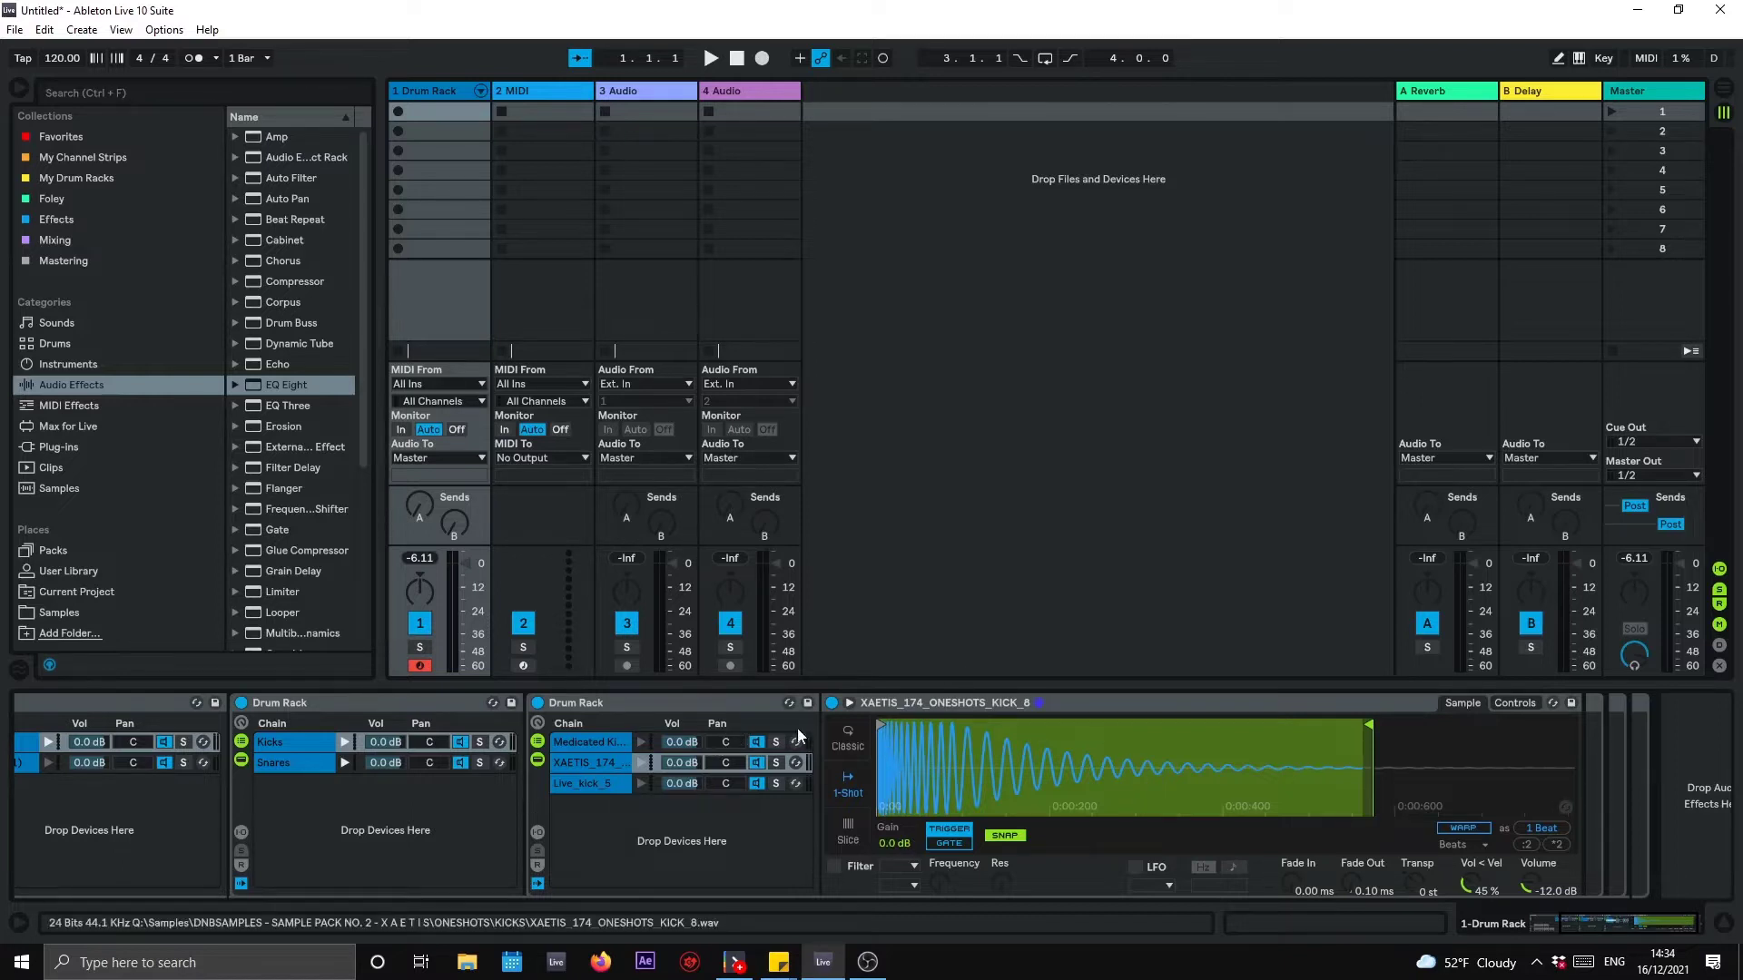
pyautogui.click(639, 765)
pyautogui.click(586, 766)
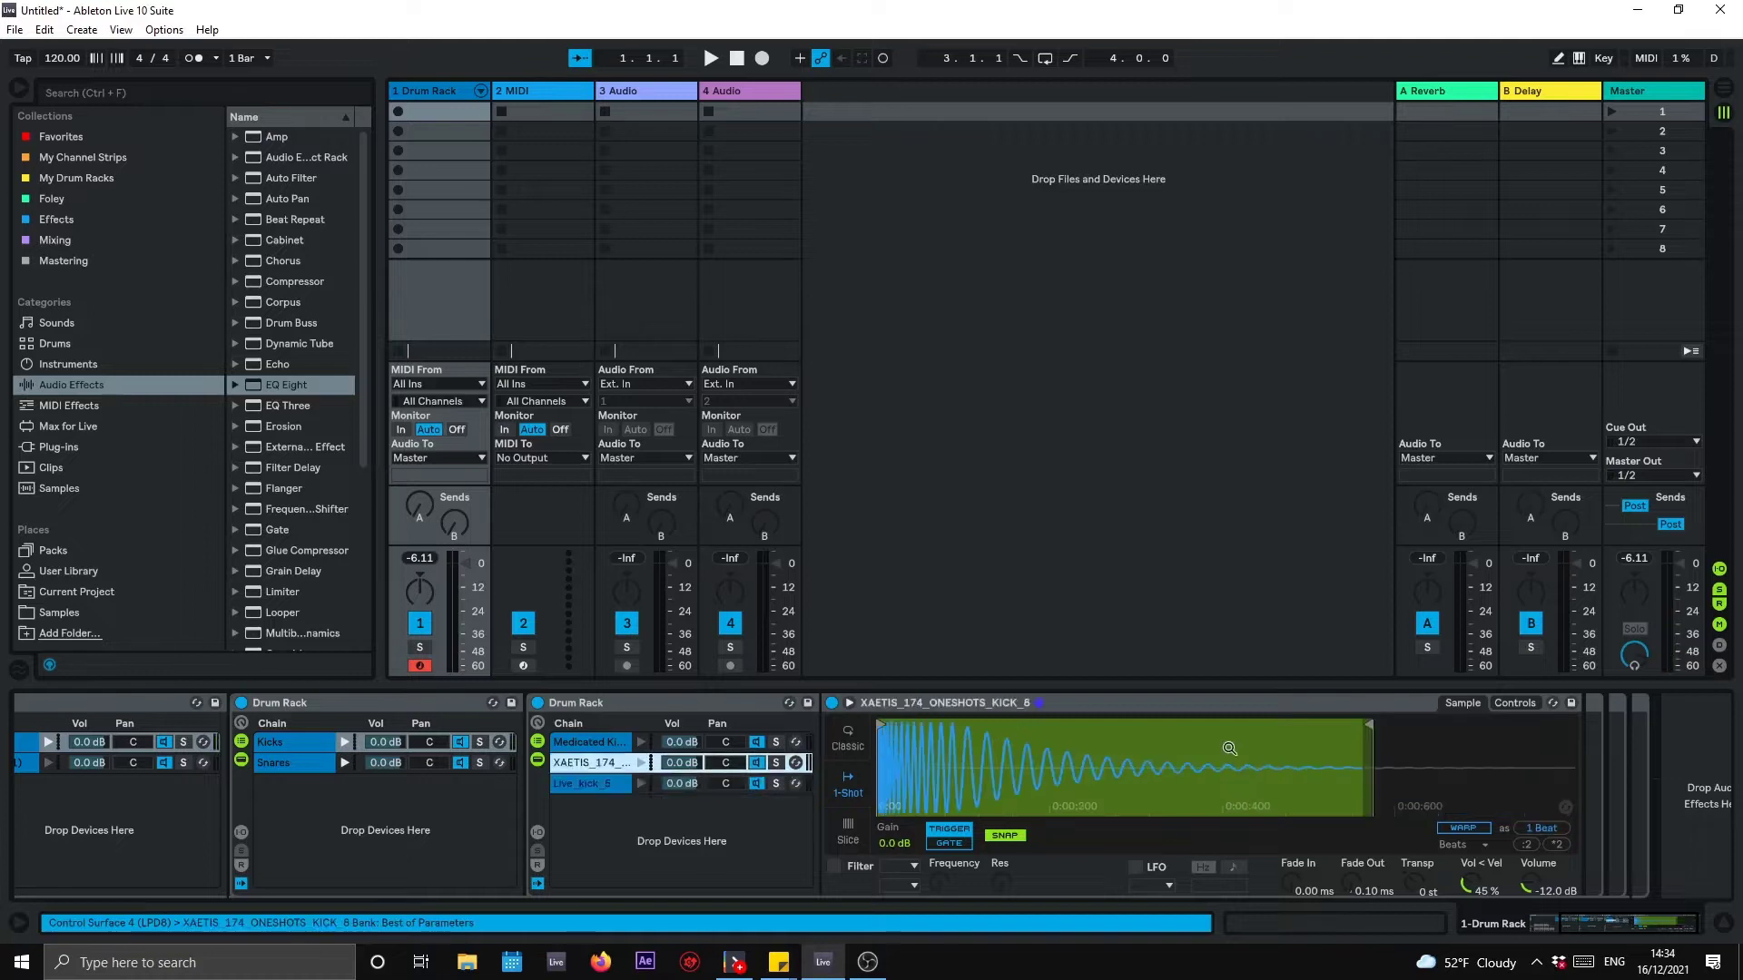
# Step: Shorten XAETIS_174_ONESHOTS_KICK_8 to about 0.22 s and set its fade-out to 99.0 ms, auditioning the kick along the way
pyautogui.moveTo(1368, 725); pyautogui.dragTo(1142, 725)
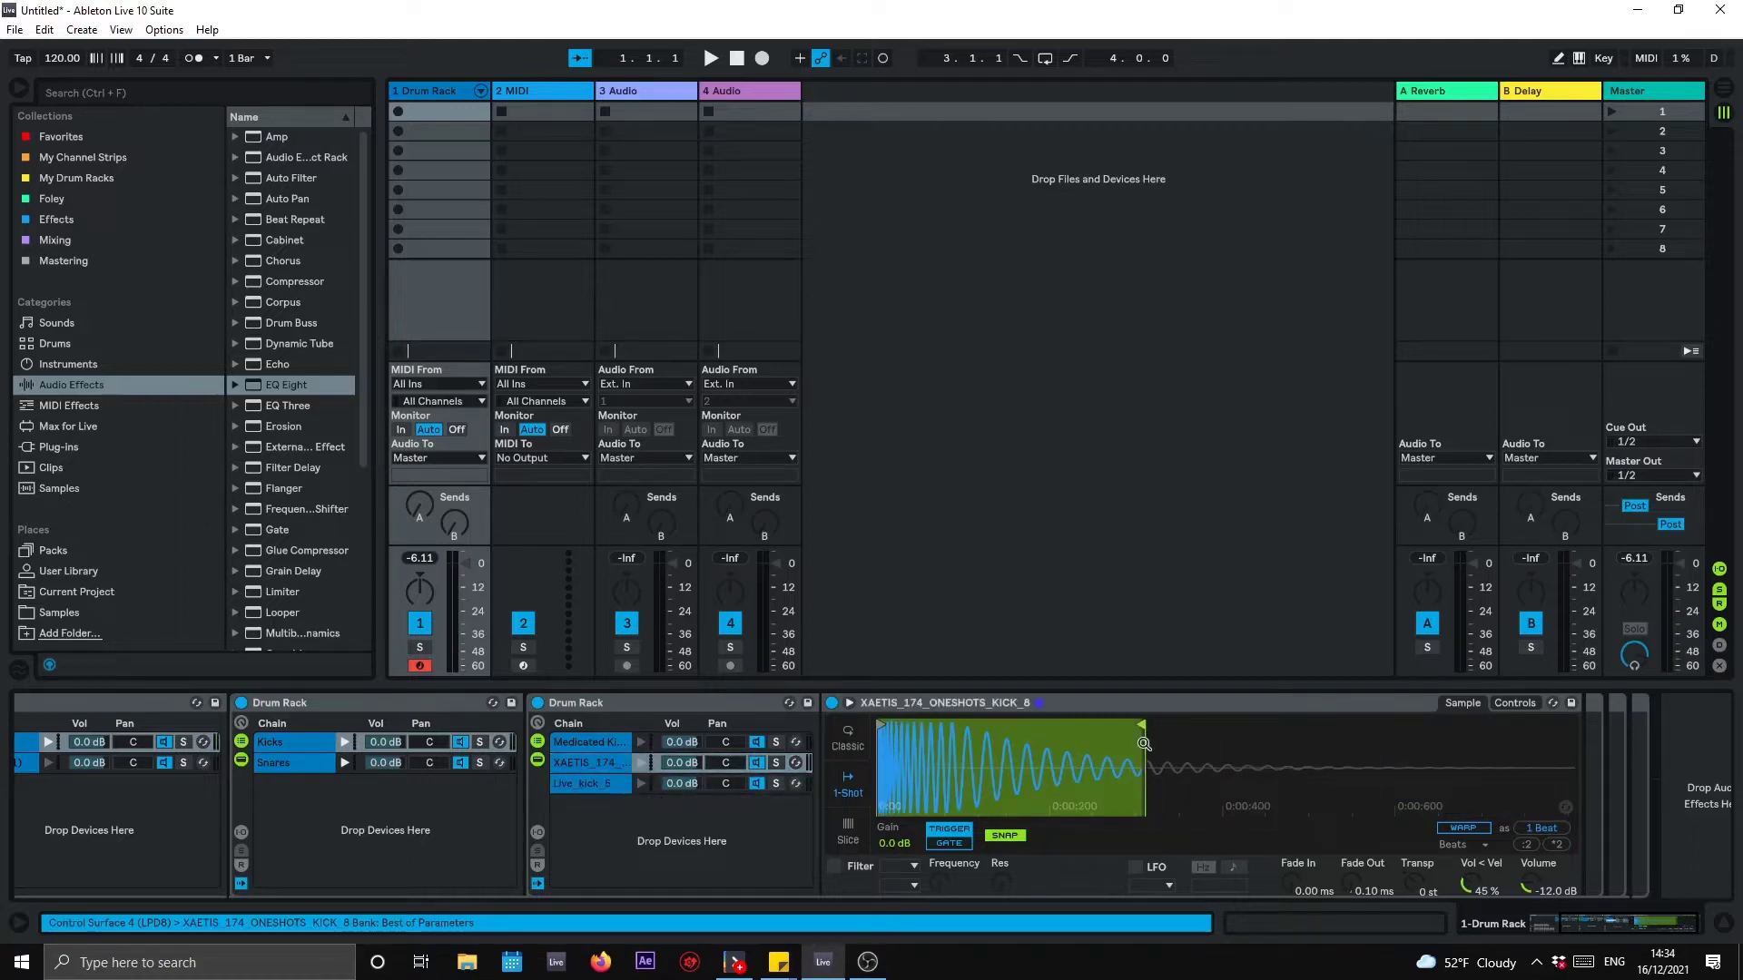
pyautogui.moveTo(1359, 888); pyautogui.dragTo(1359, 844)
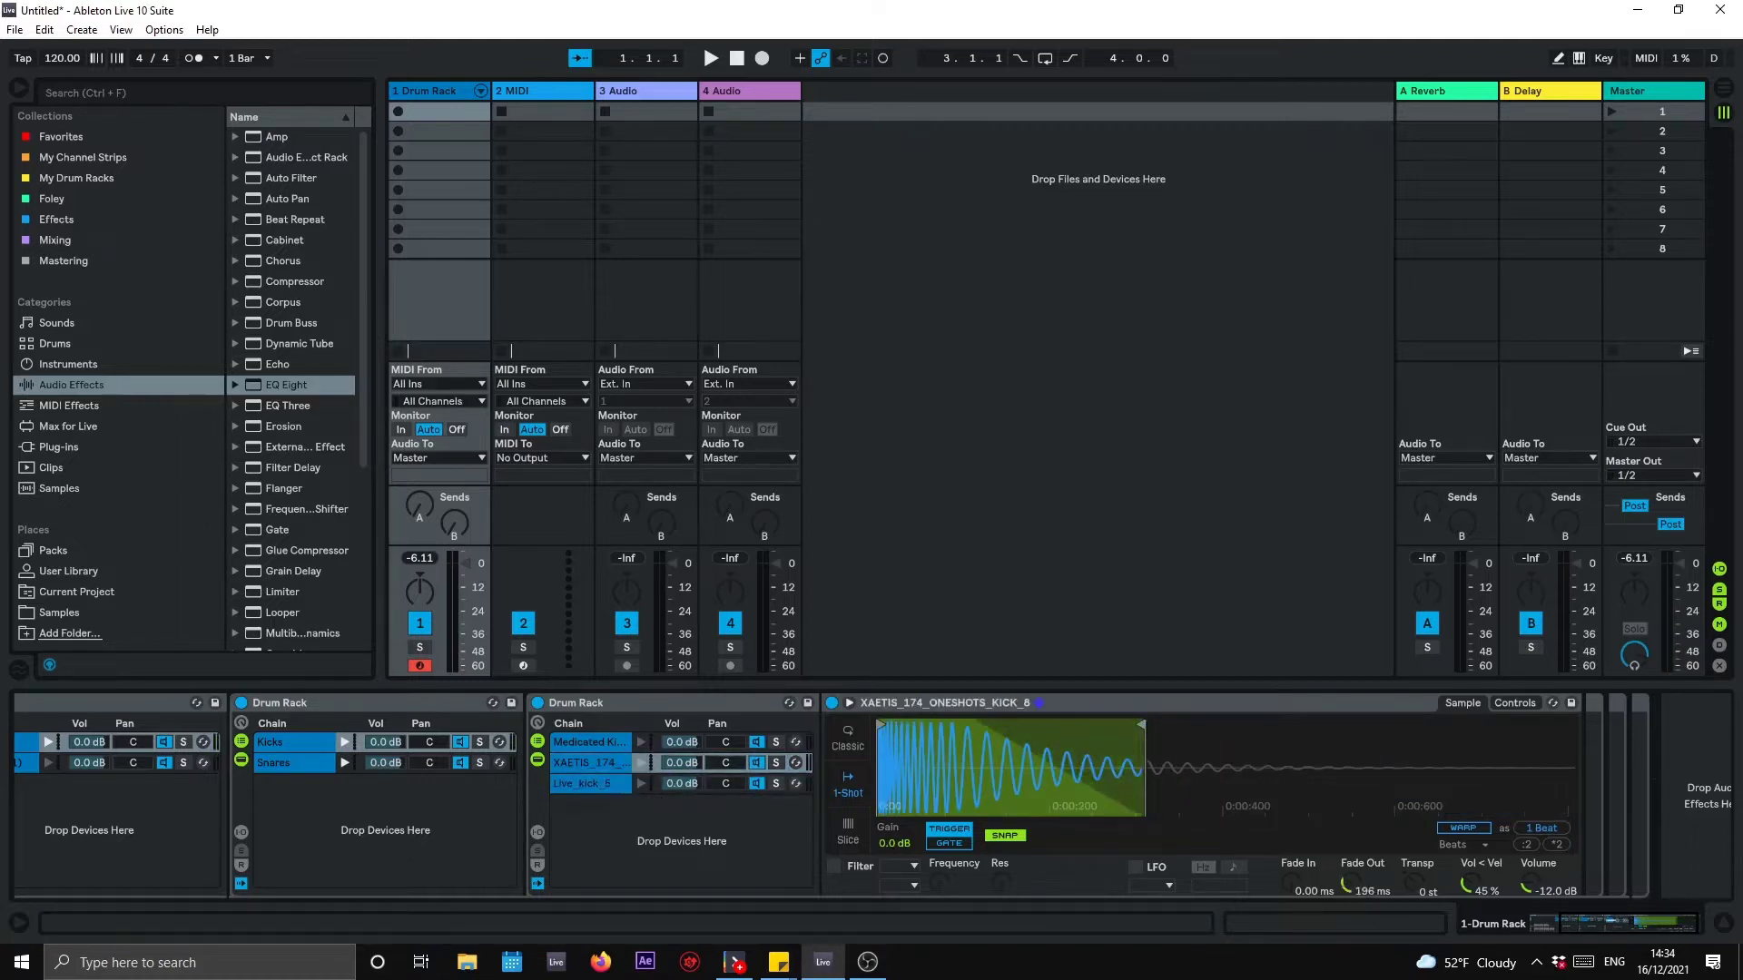
pyautogui.click(641, 767)
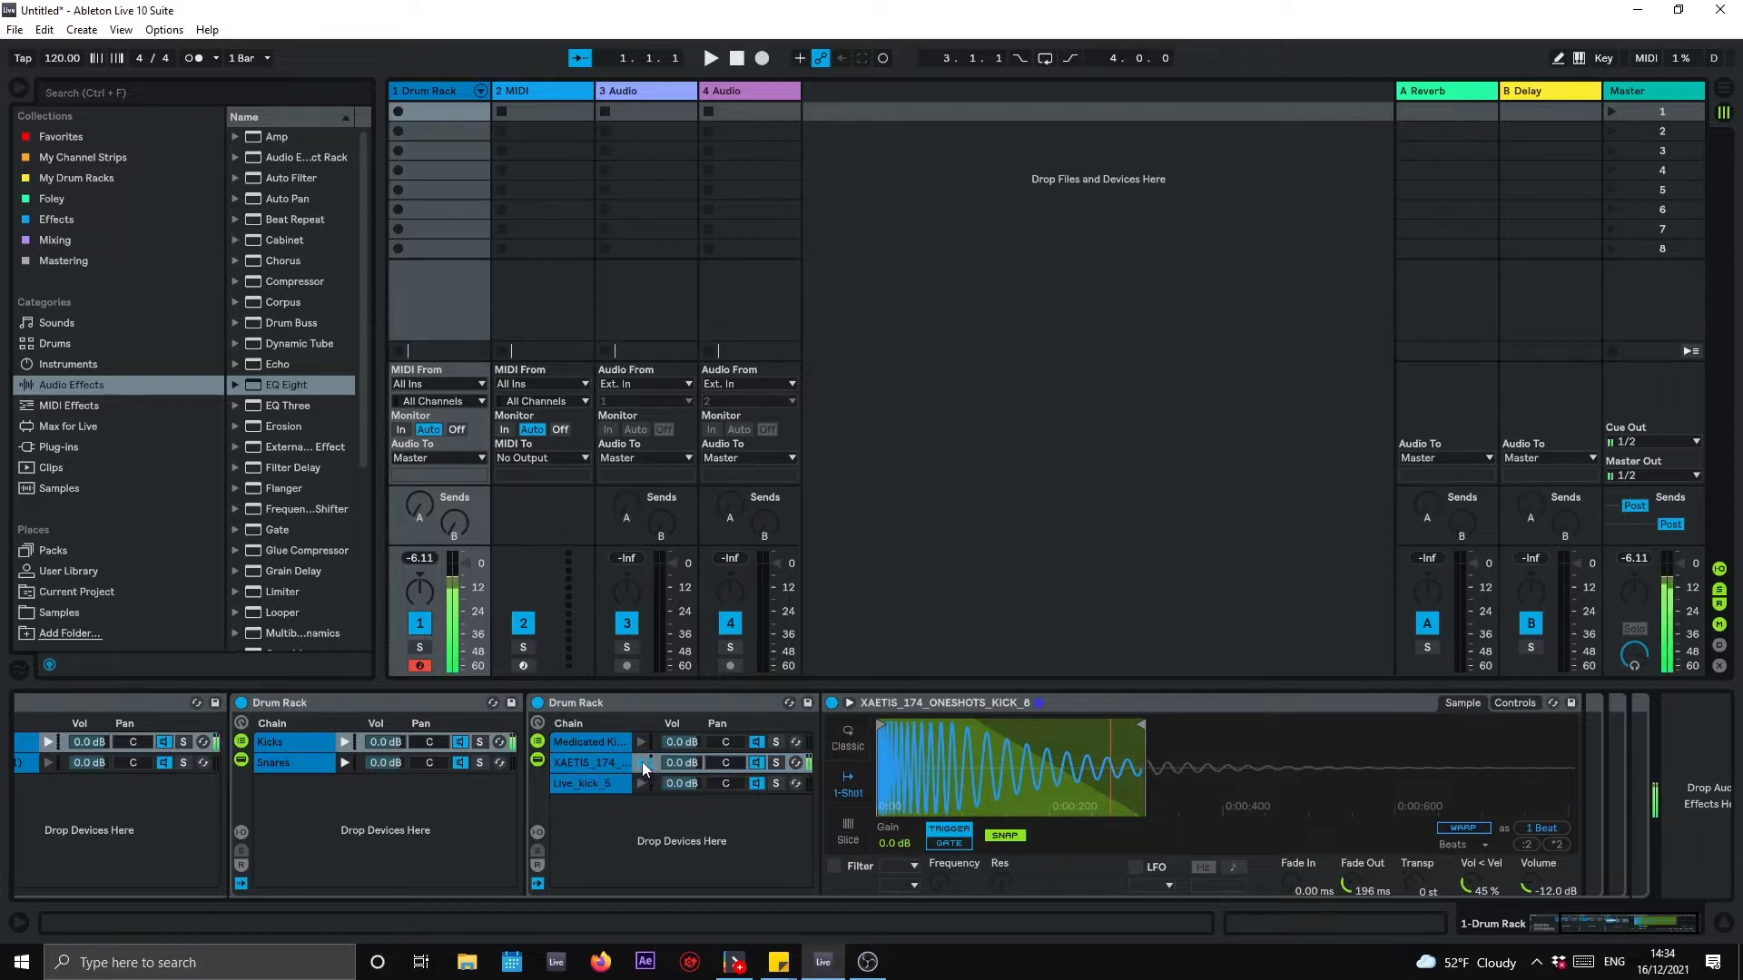
pyautogui.moveTo(1143, 723); pyautogui.dragTo(1067, 737)
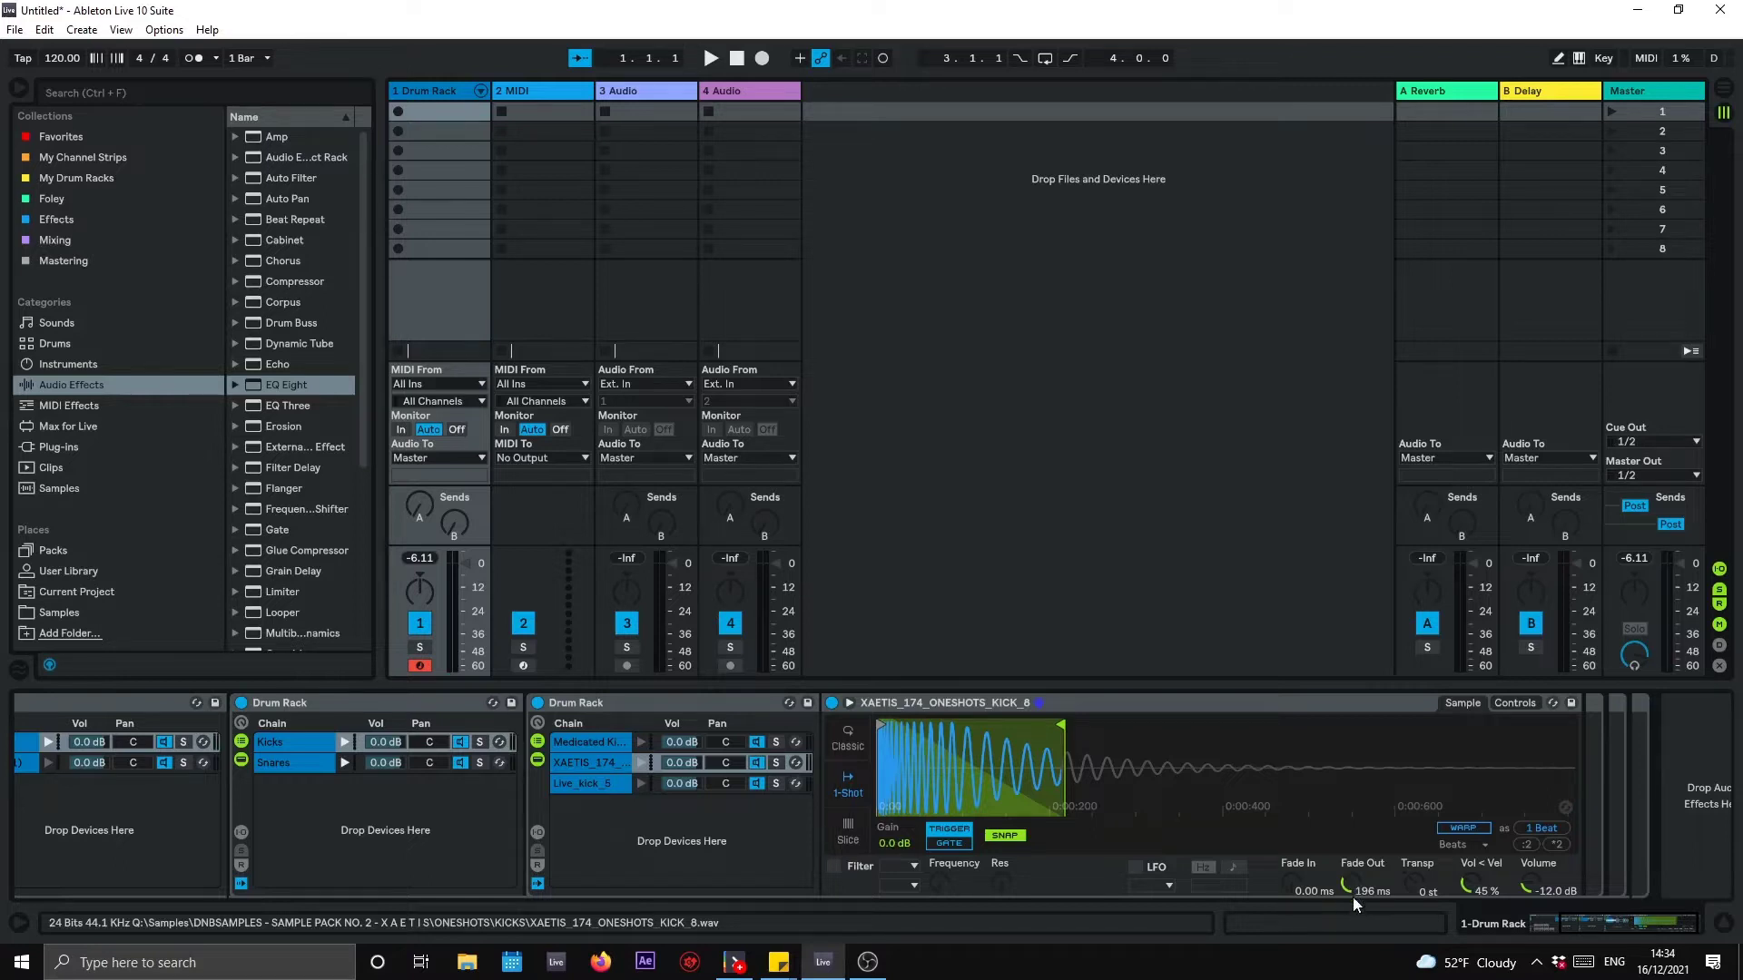
pyautogui.moveTo(1350, 898); pyautogui.dragTo(1361, 896)
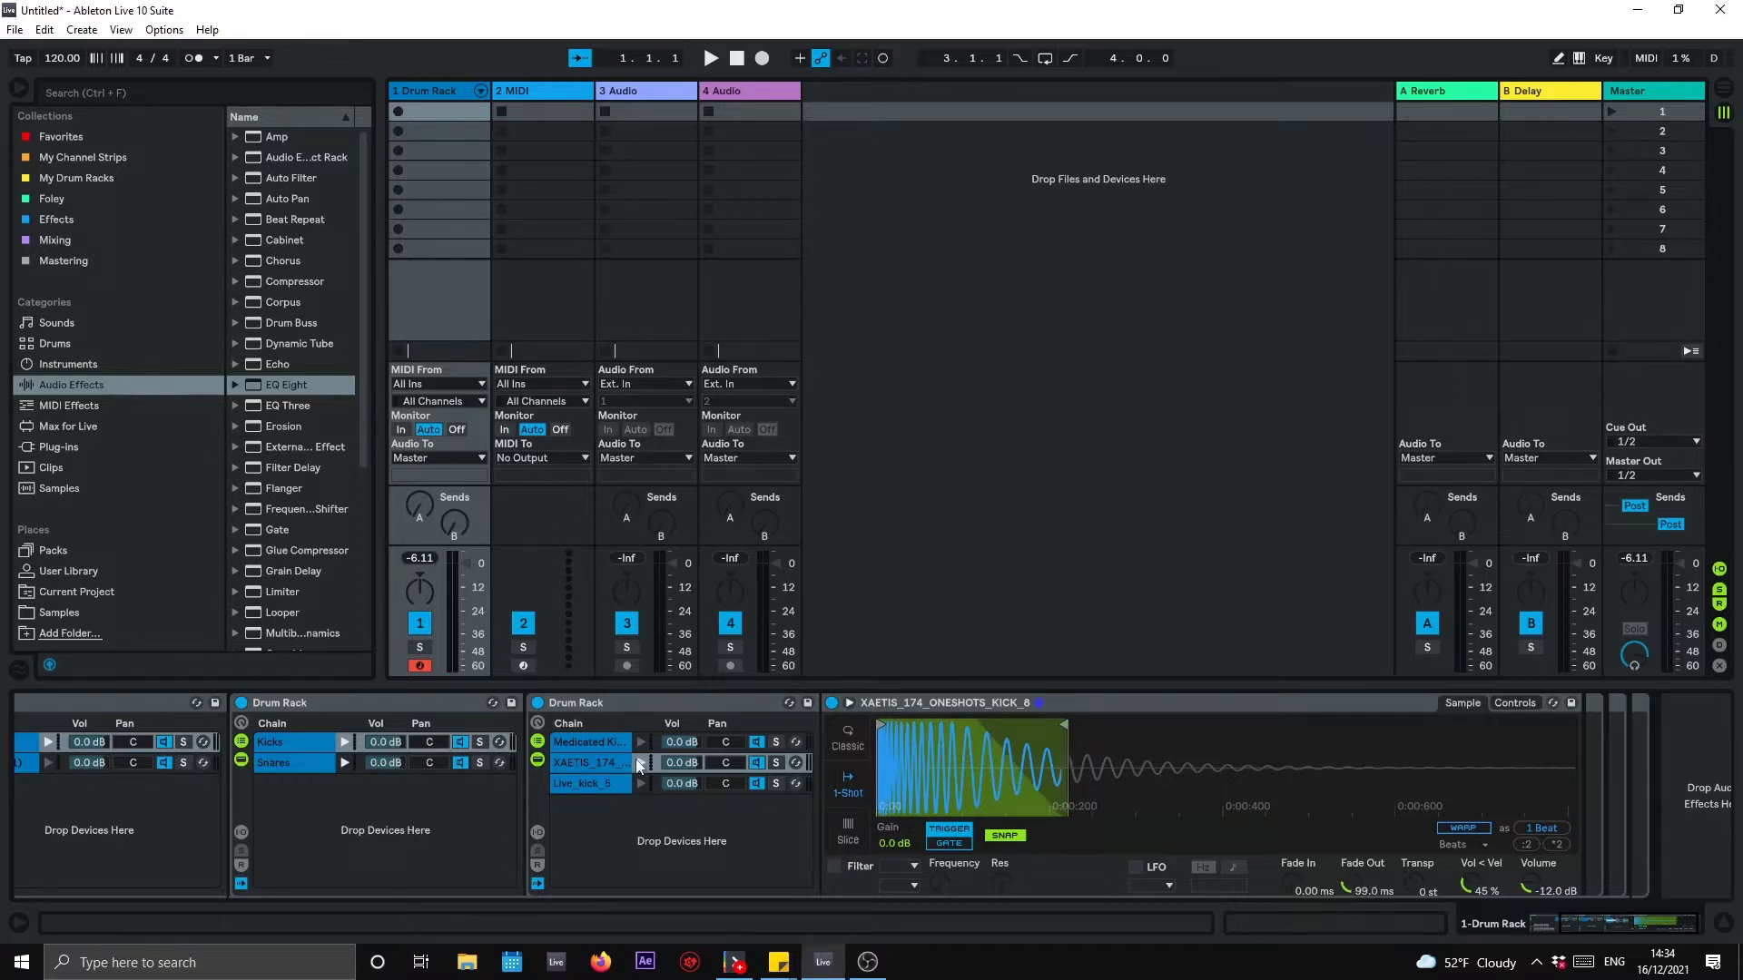
# Step: Audition the XAETIS_174_ONESHOTS_KICK_8 and Live_kick_5 chains in the Kicks rack
pyautogui.click(639, 764)
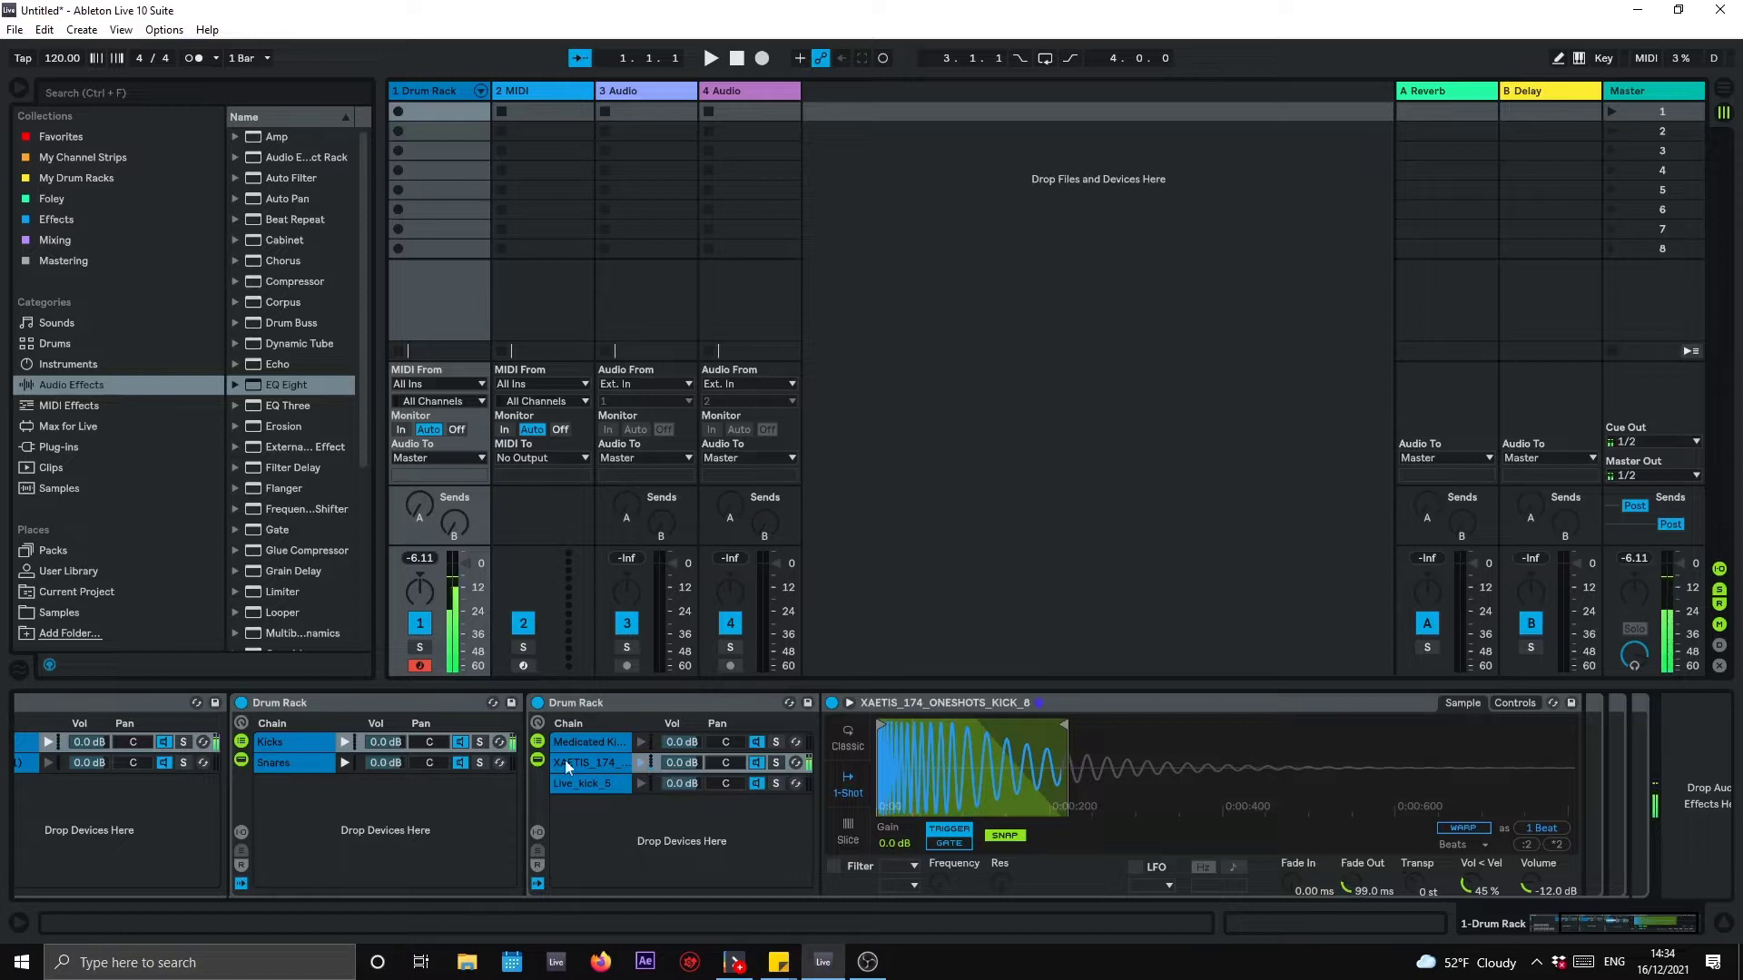
pyautogui.click(642, 784)
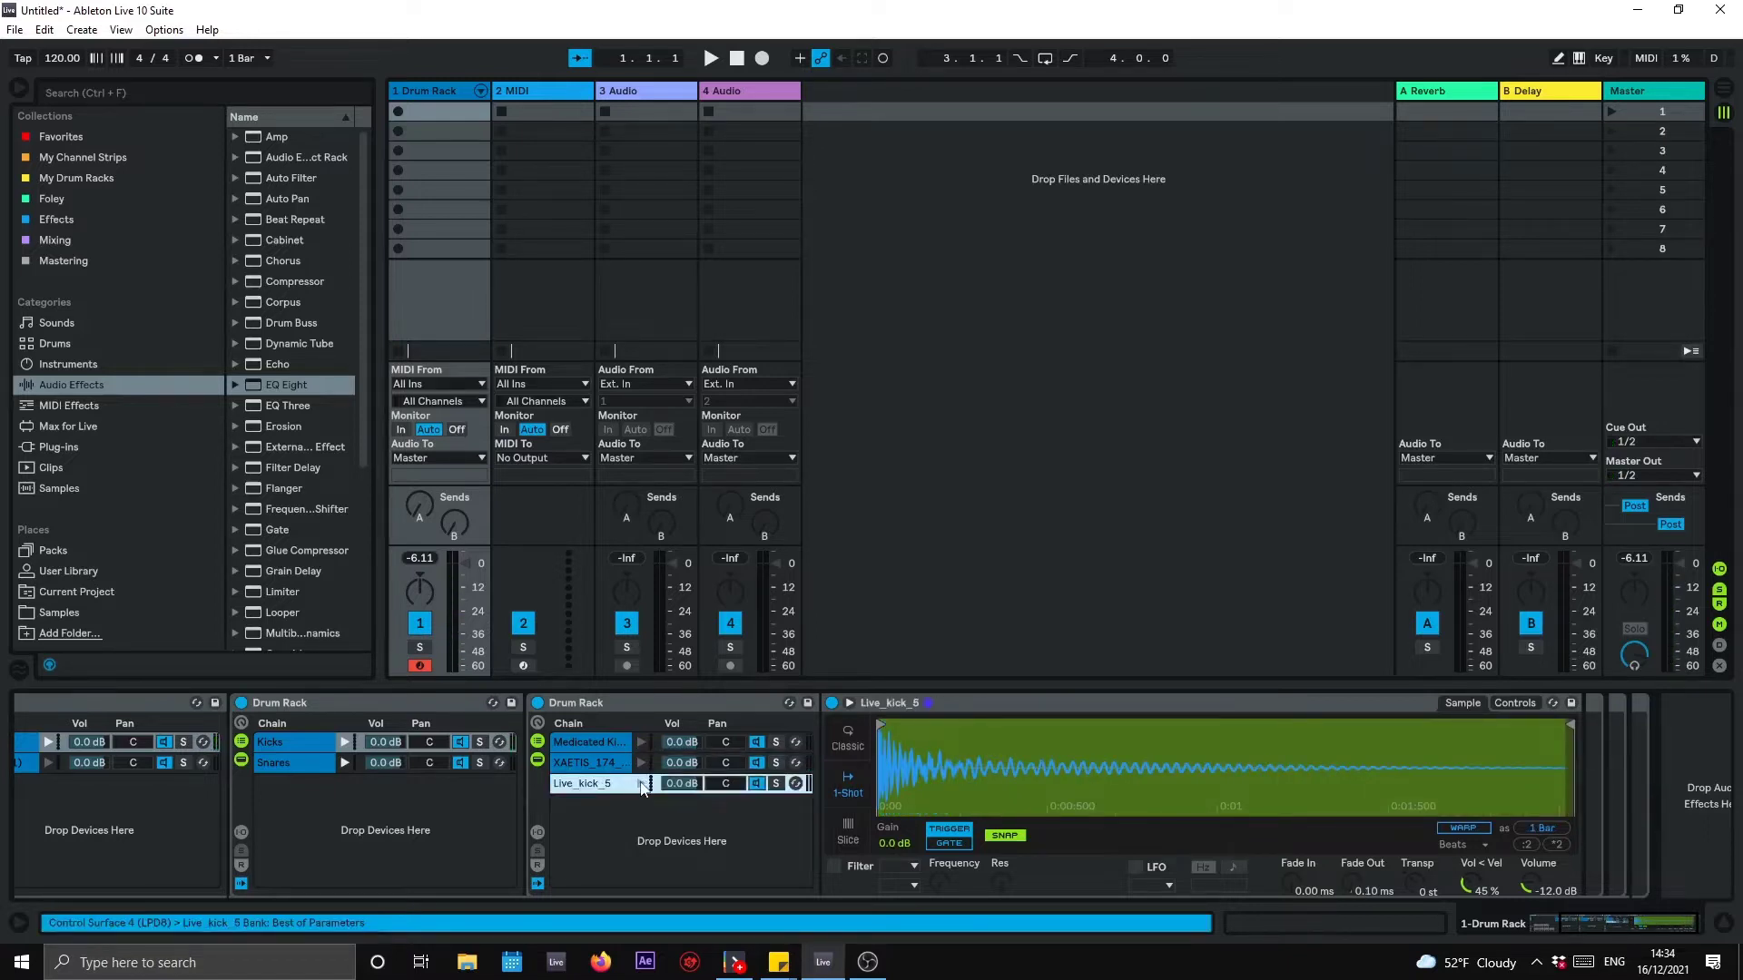
pyautogui.click(641, 784)
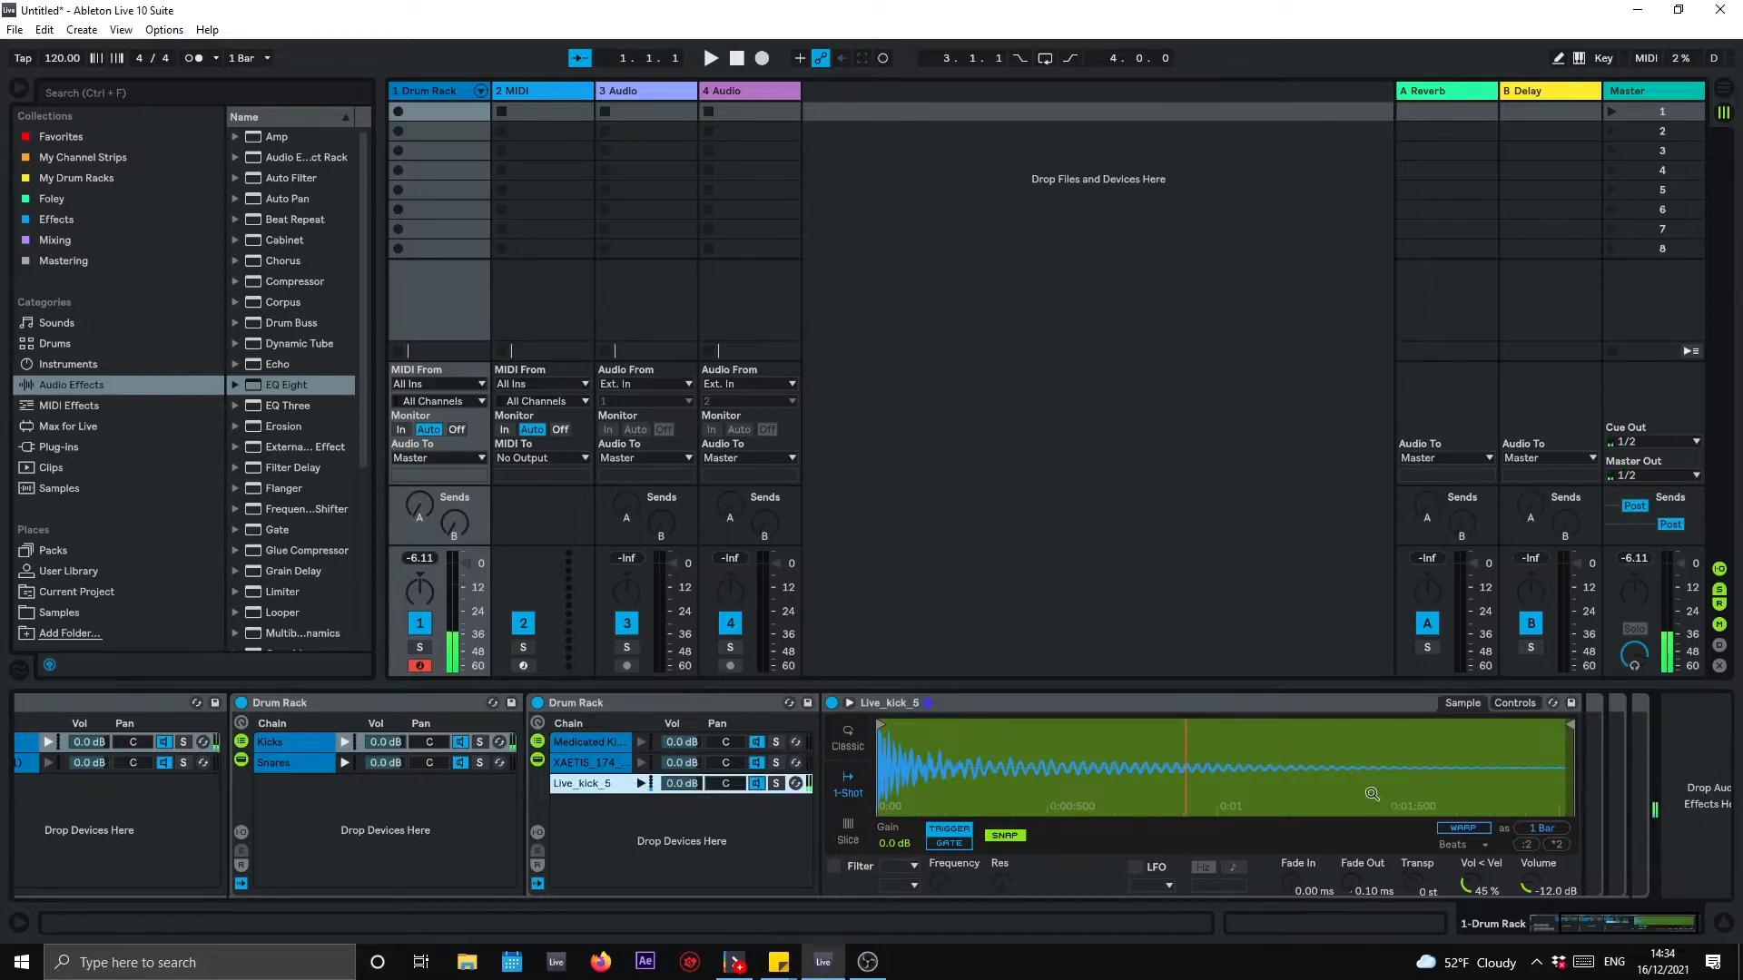
# Step: Shorten Live_kick_5 to about 0.33 s and set its fade-out to 287 ms, auditioning the kick along the way
pyautogui.click(976, 754)
pyautogui.moveTo(1359, 898); pyautogui.dragTo(1358, 813)
pyautogui.click(643, 784)
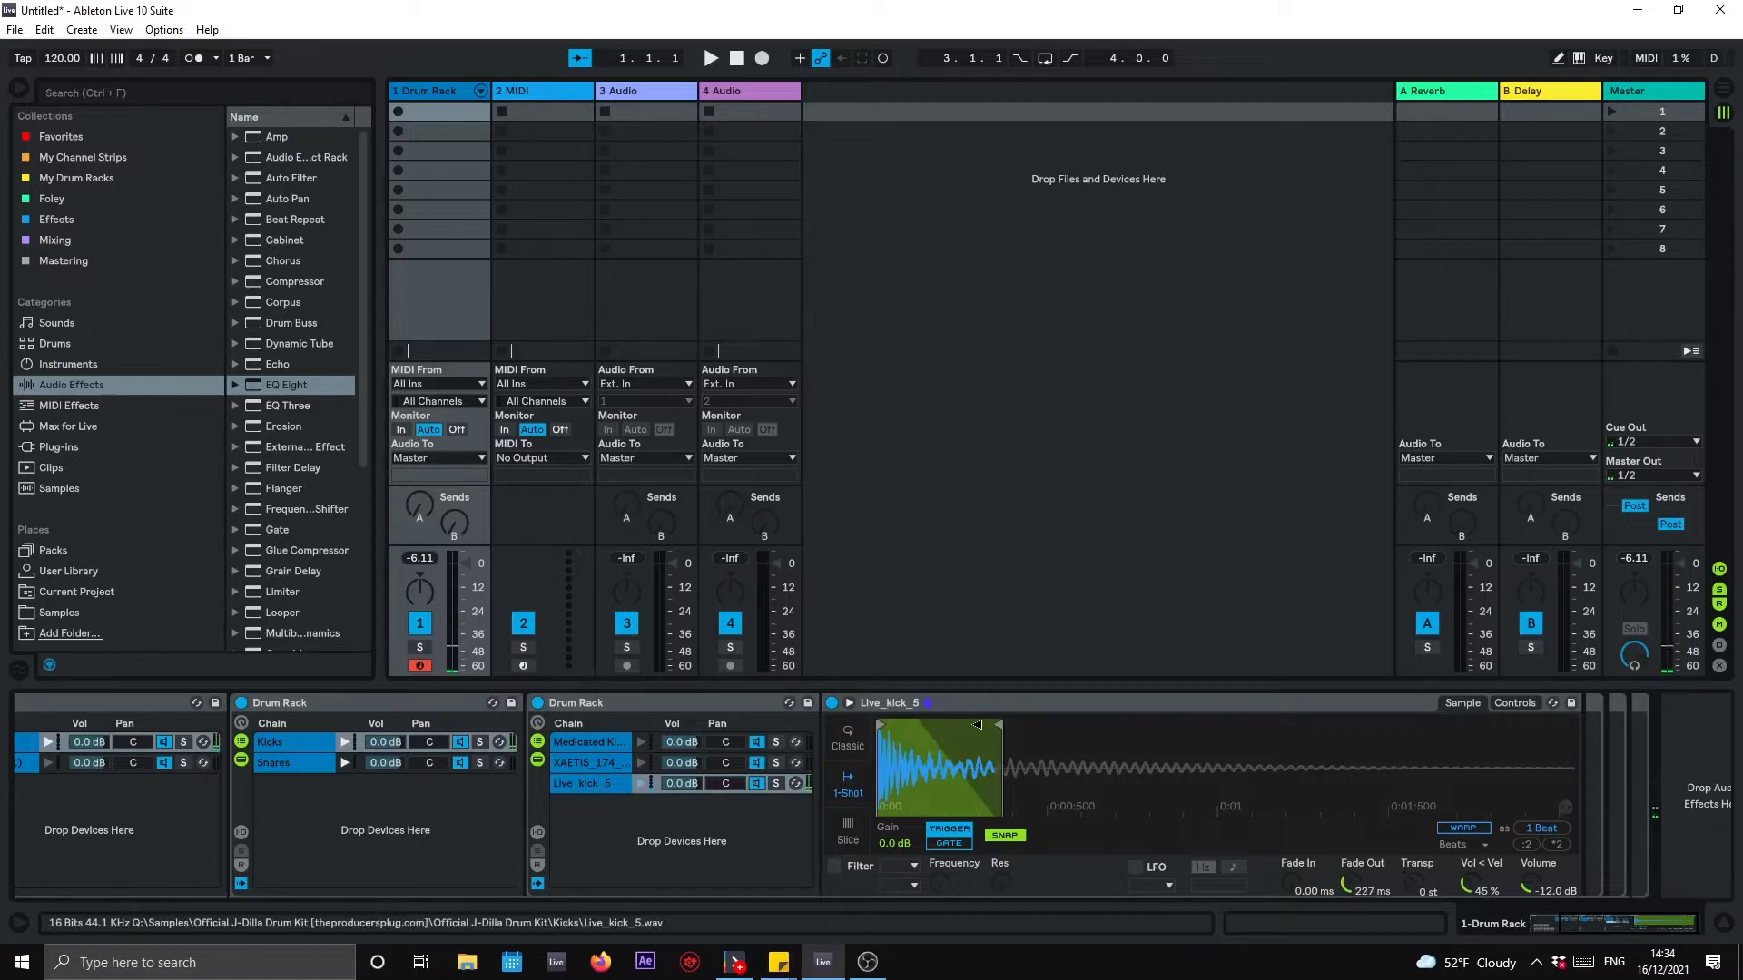
pyautogui.moveTo(978, 725); pyautogui.dragTo(981, 724)
pyautogui.click(644, 783)
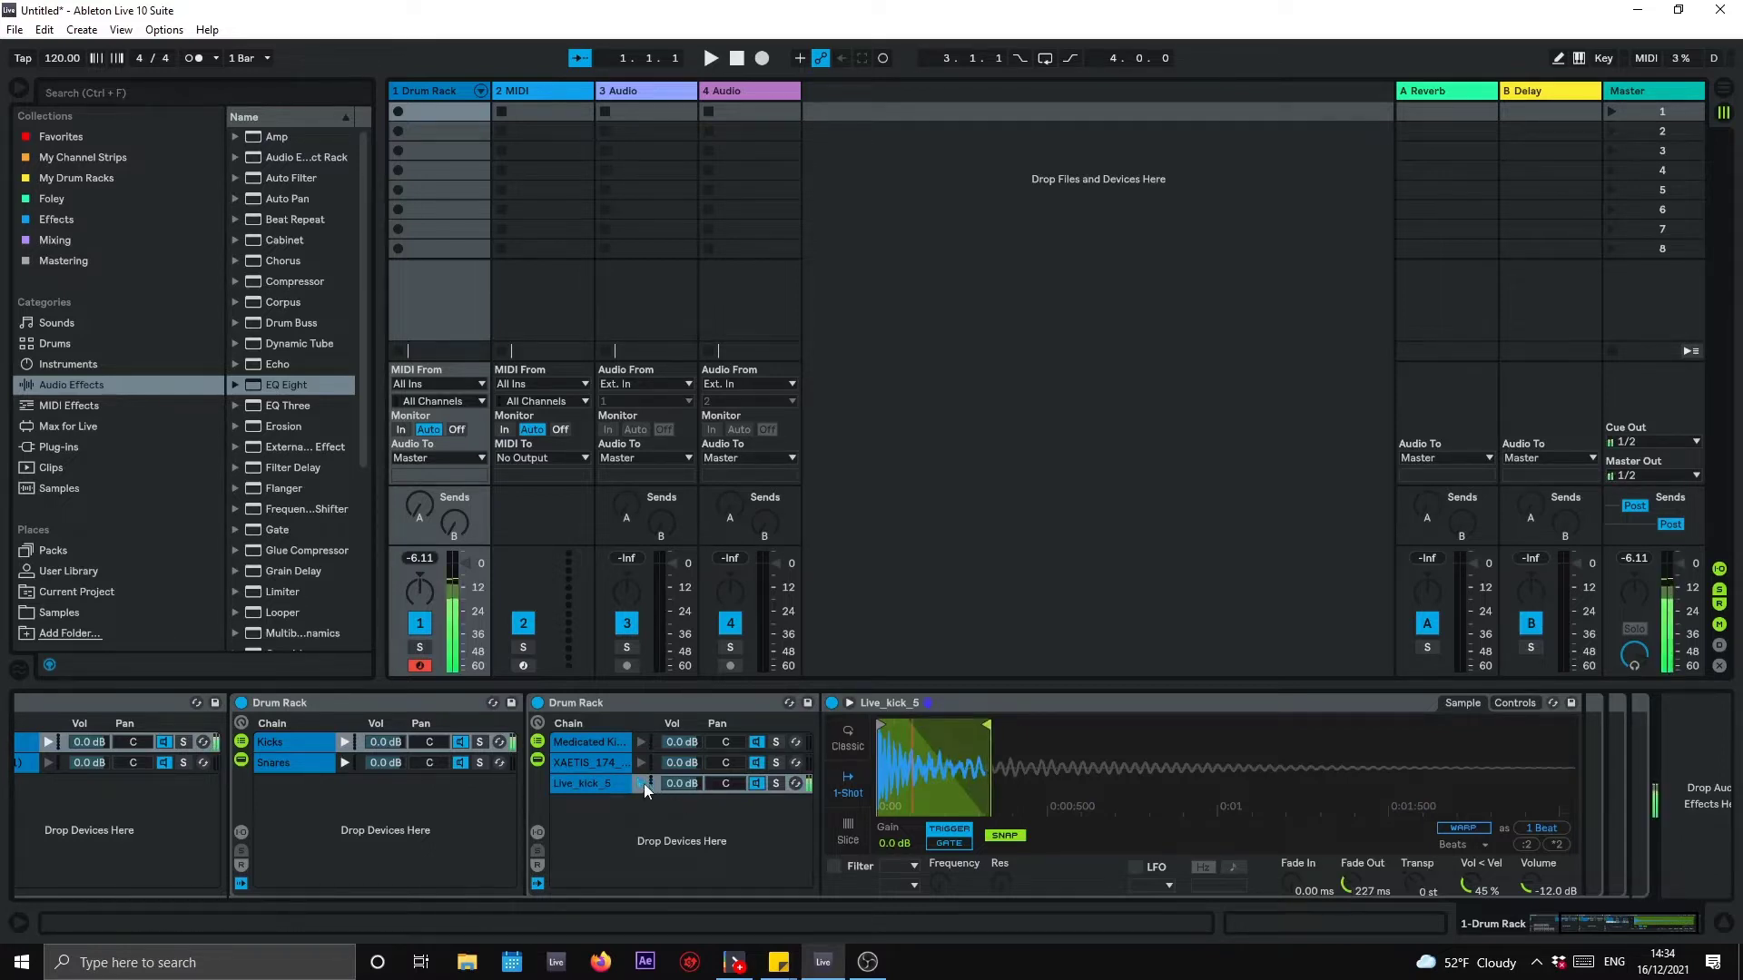
pyautogui.click(644, 783)
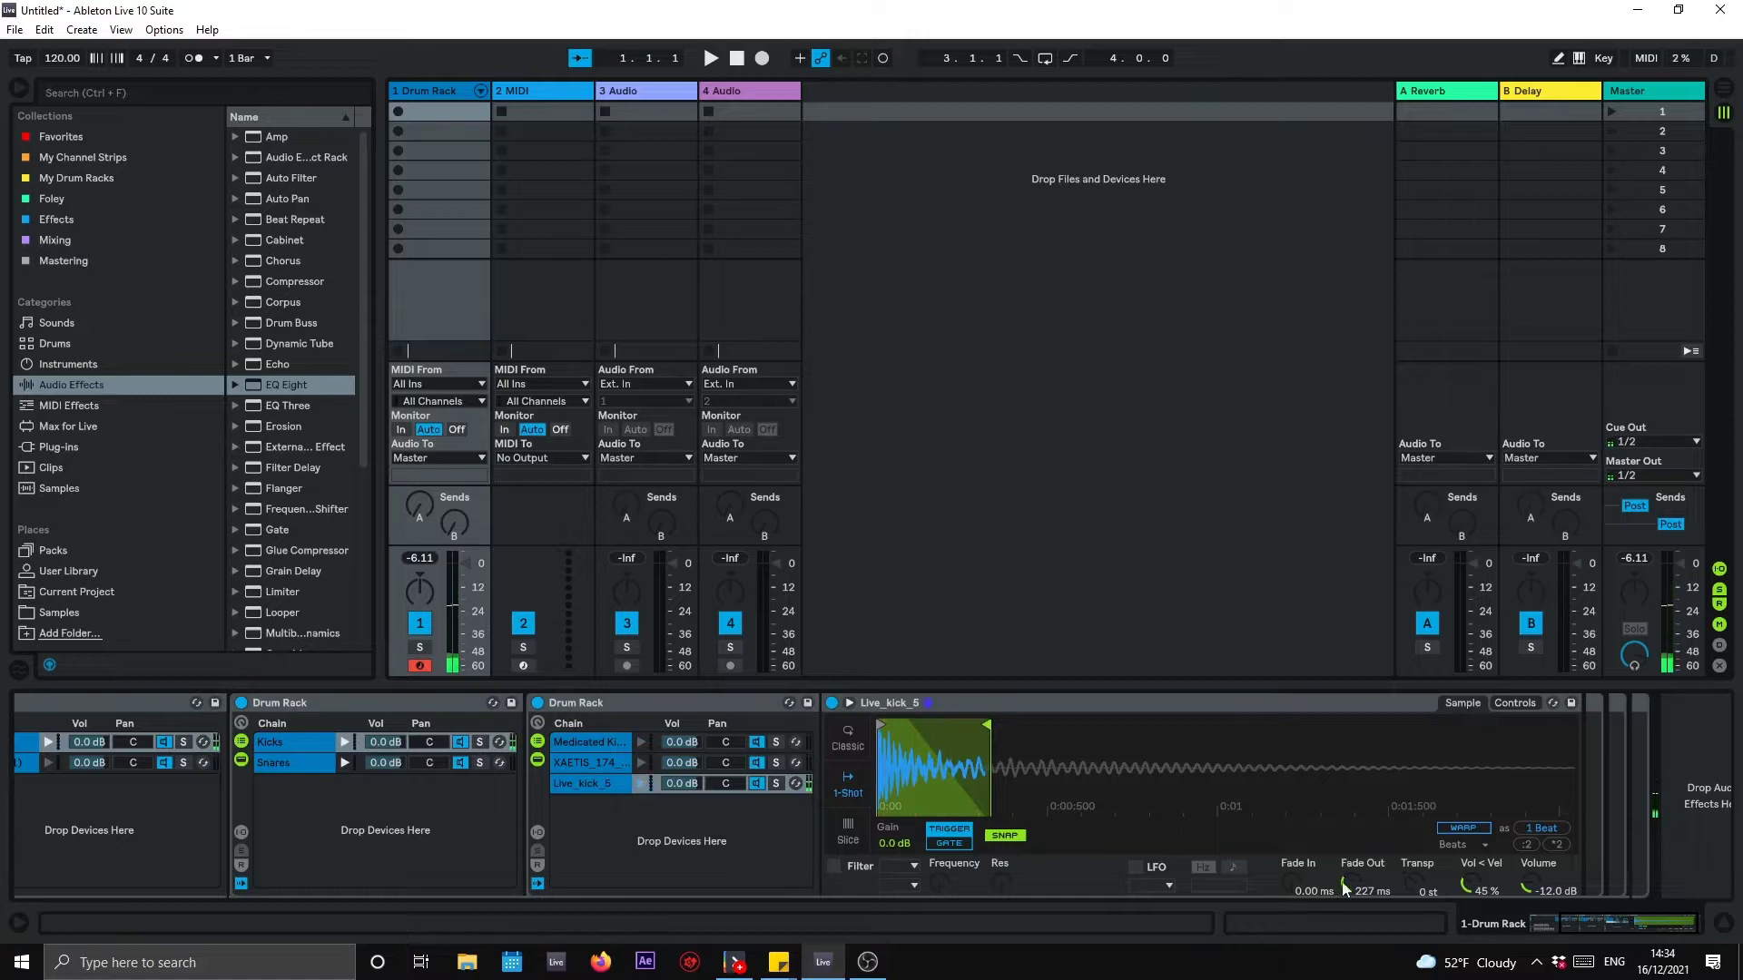
pyautogui.click(643, 782)
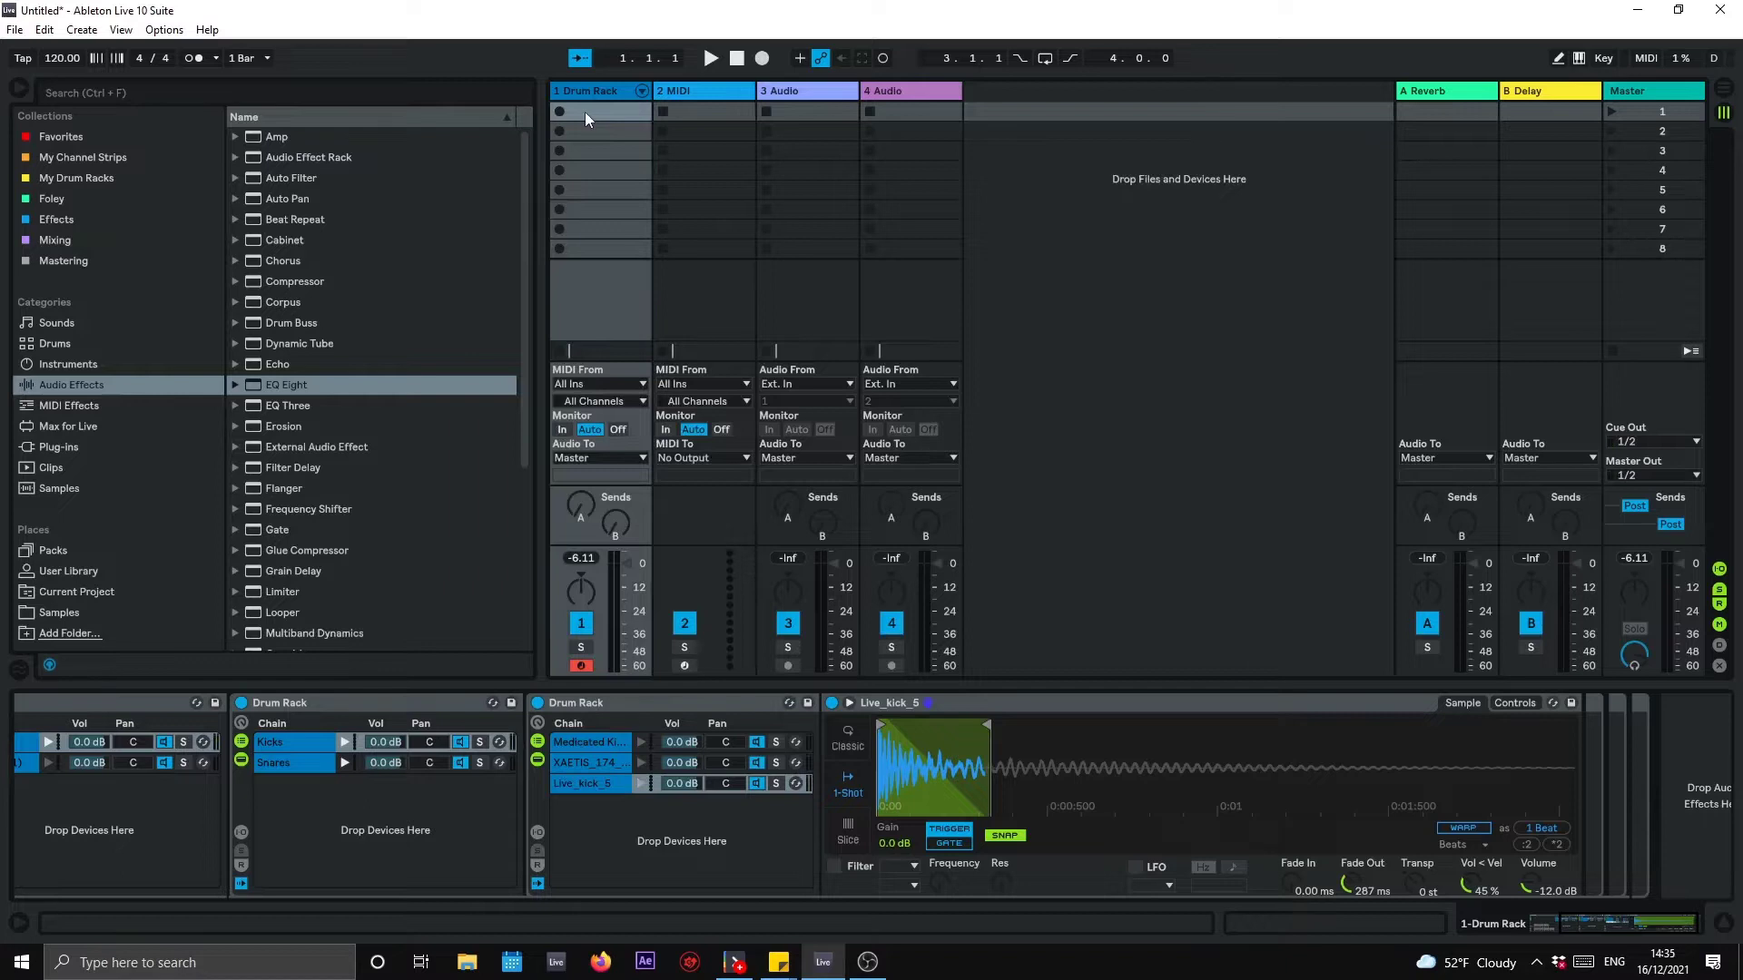
# Step: Open the nested Snares rack and audition its VB_SNR chain
pyautogui.hscroll(-3, 1246, 866)
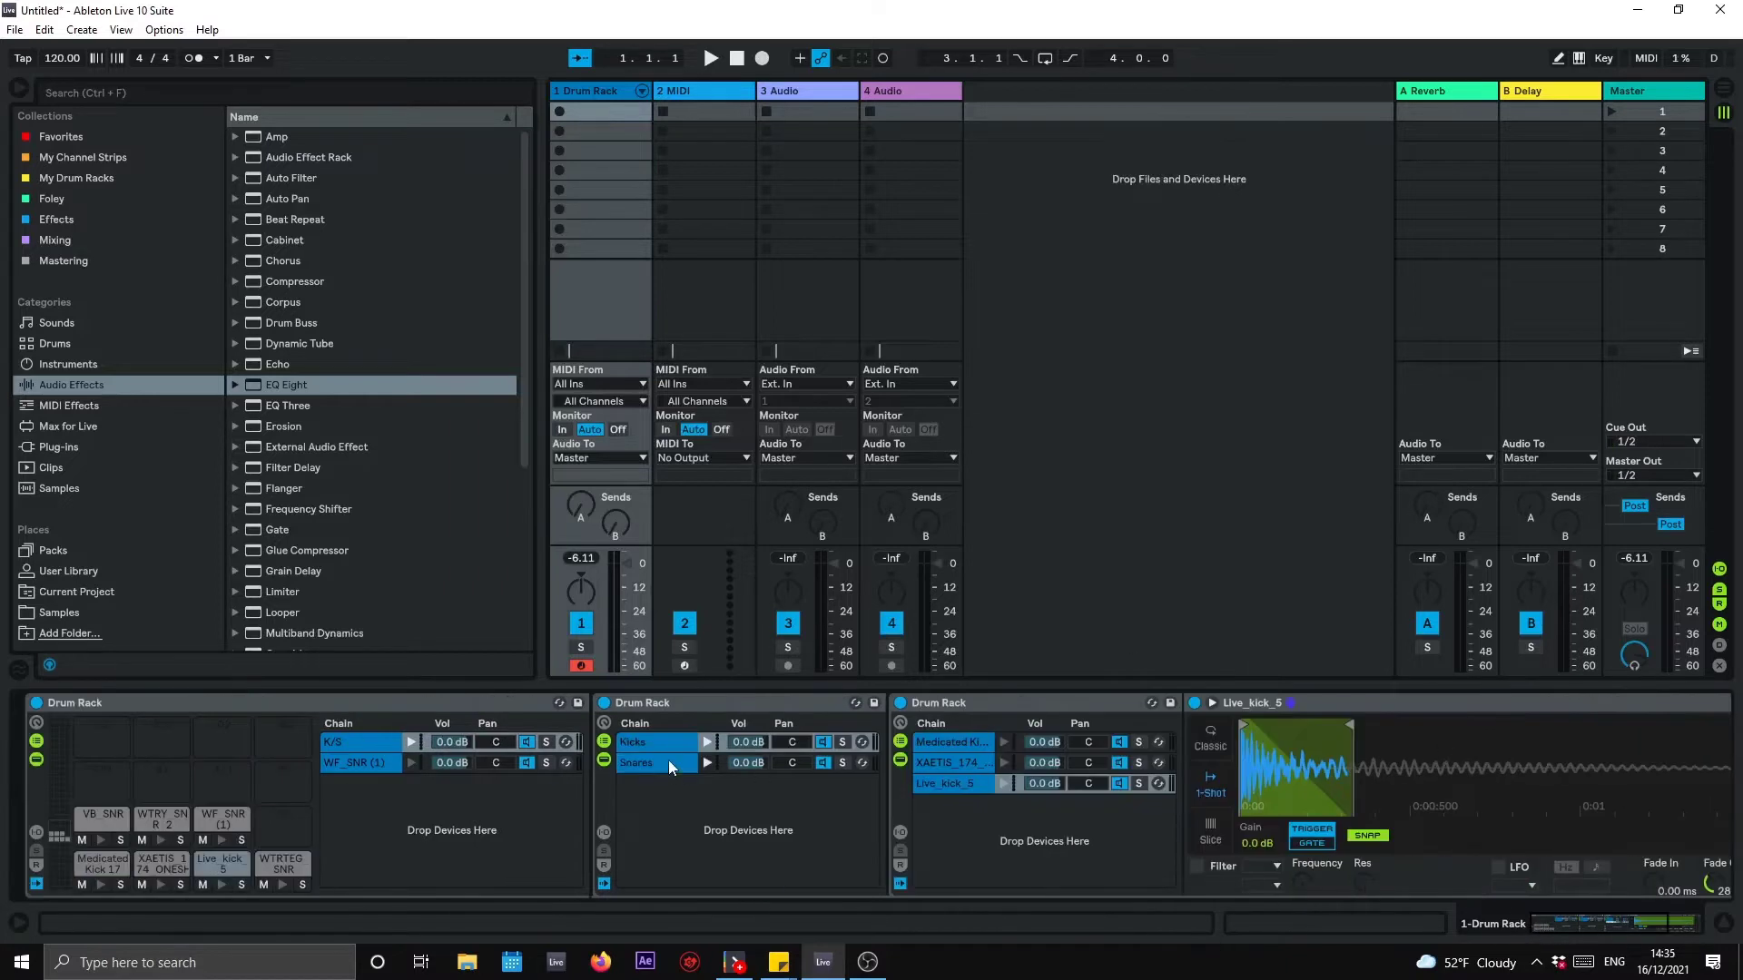
pyautogui.click(668, 762)
pyautogui.moveTo(1580, 933); pyautogui.dragTo(1606, 937)
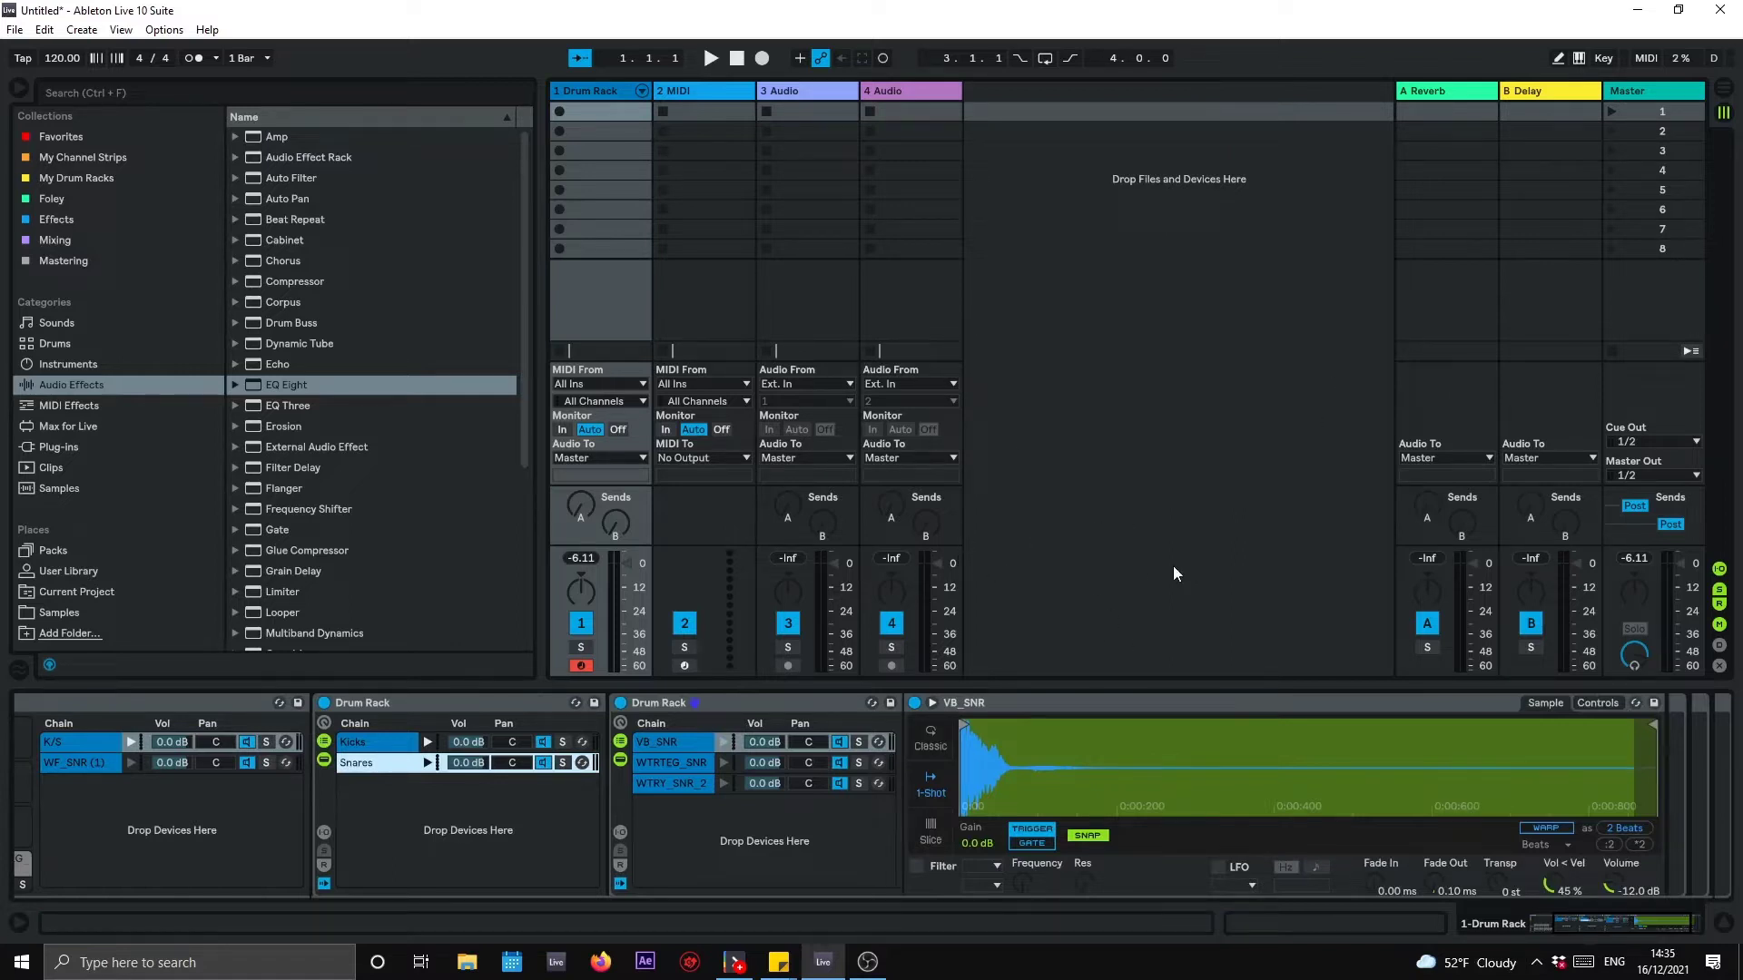
pyautogui.click(697, 744)
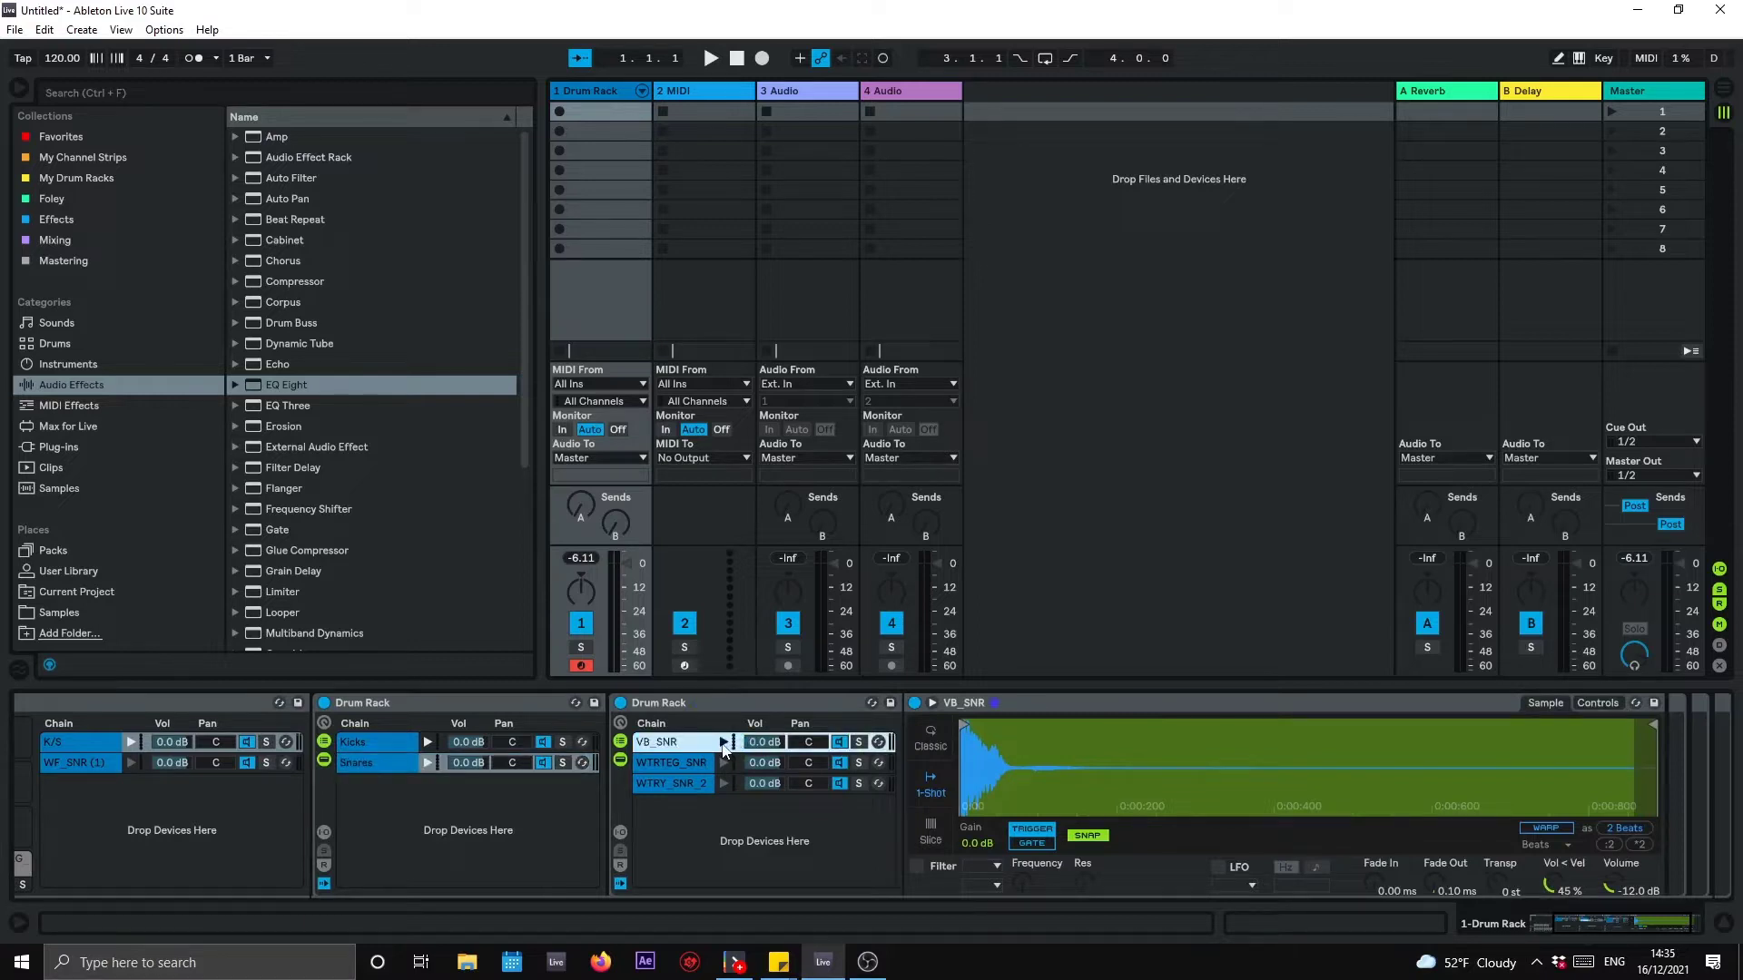
pyautogui.click(723, 743)
# Step: Trim WTRTEG_SNR to about 0.07 s, set its fade-out to 50.8 ms and audition the snare
pyautogui.click(702, 767)
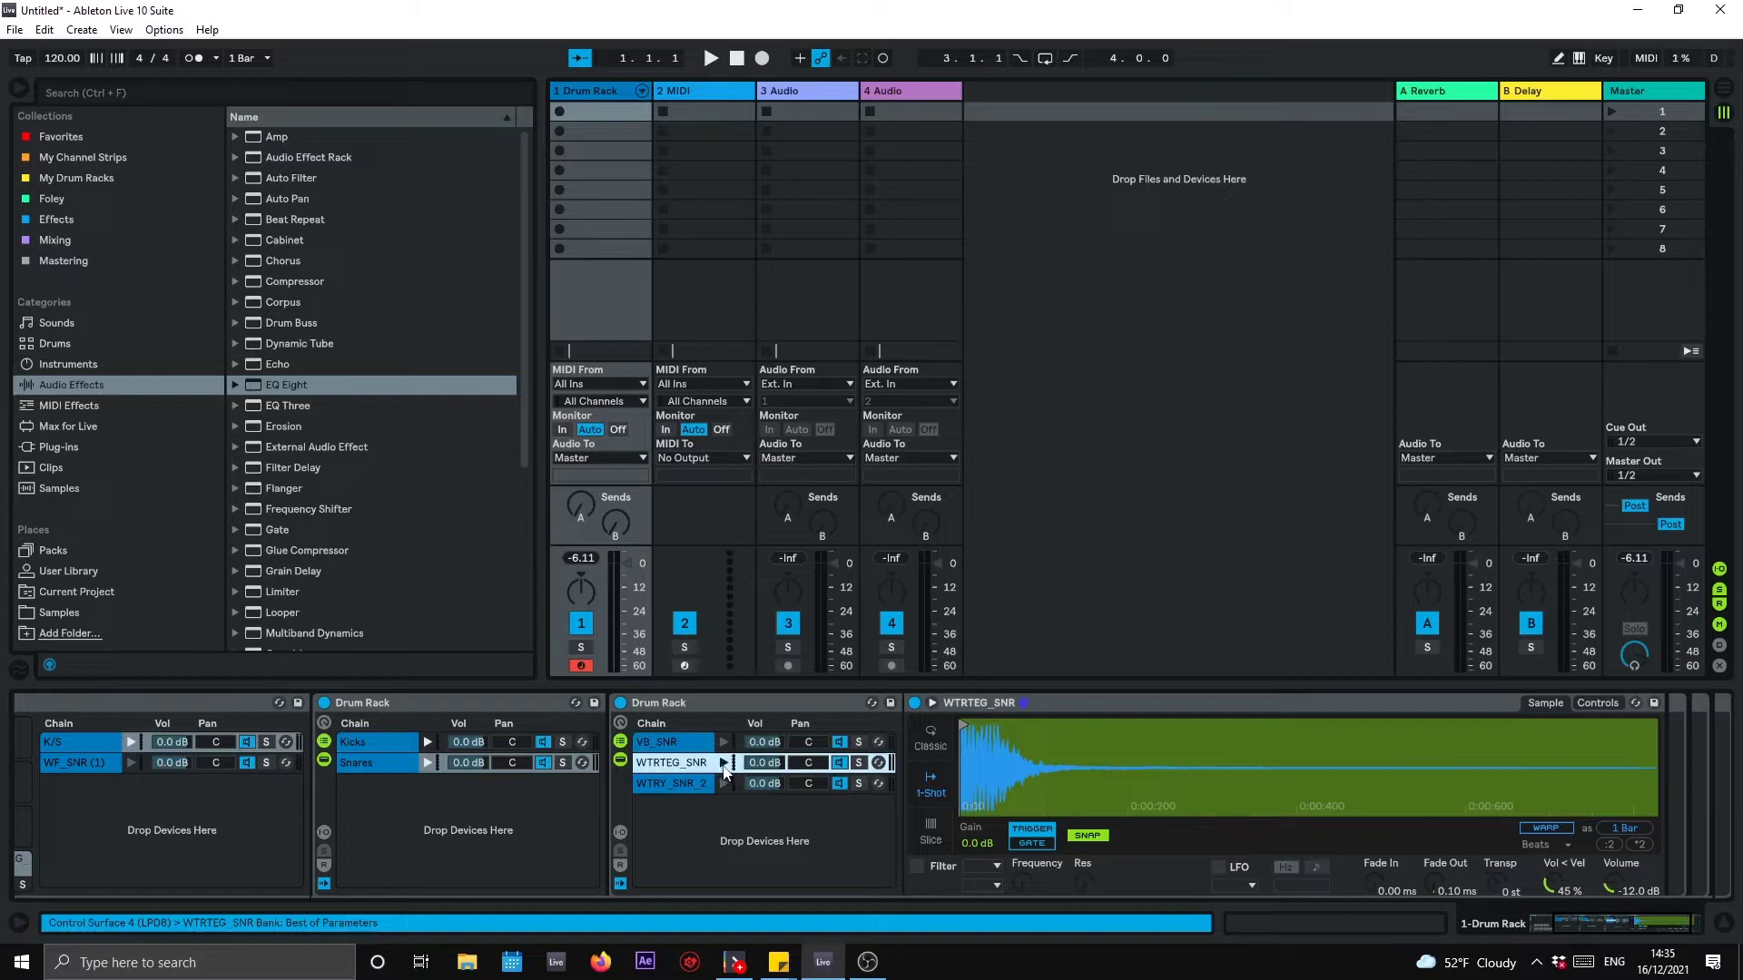
pyautogui.click(723, 765)
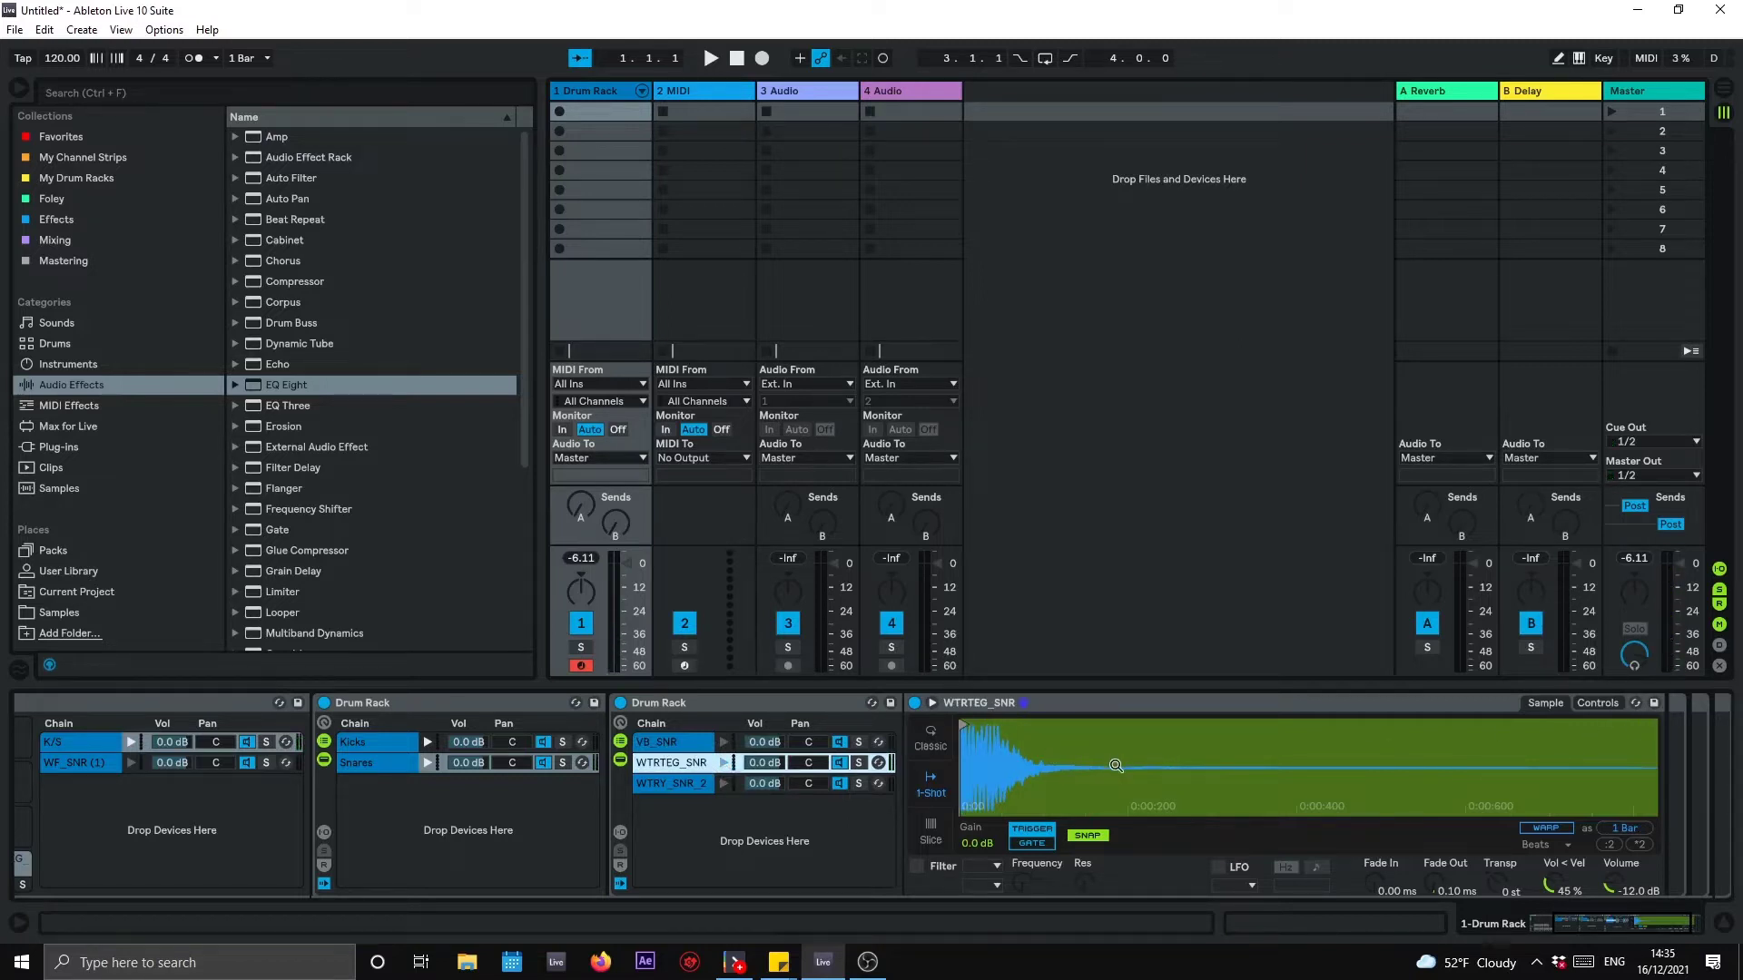
pyautogui.moveTo(1115, 765); pyautogui.dragTo(1116, 726)
pyautogui.moveTo(1335, 757); pyautogui.dragTo(1335, 722)
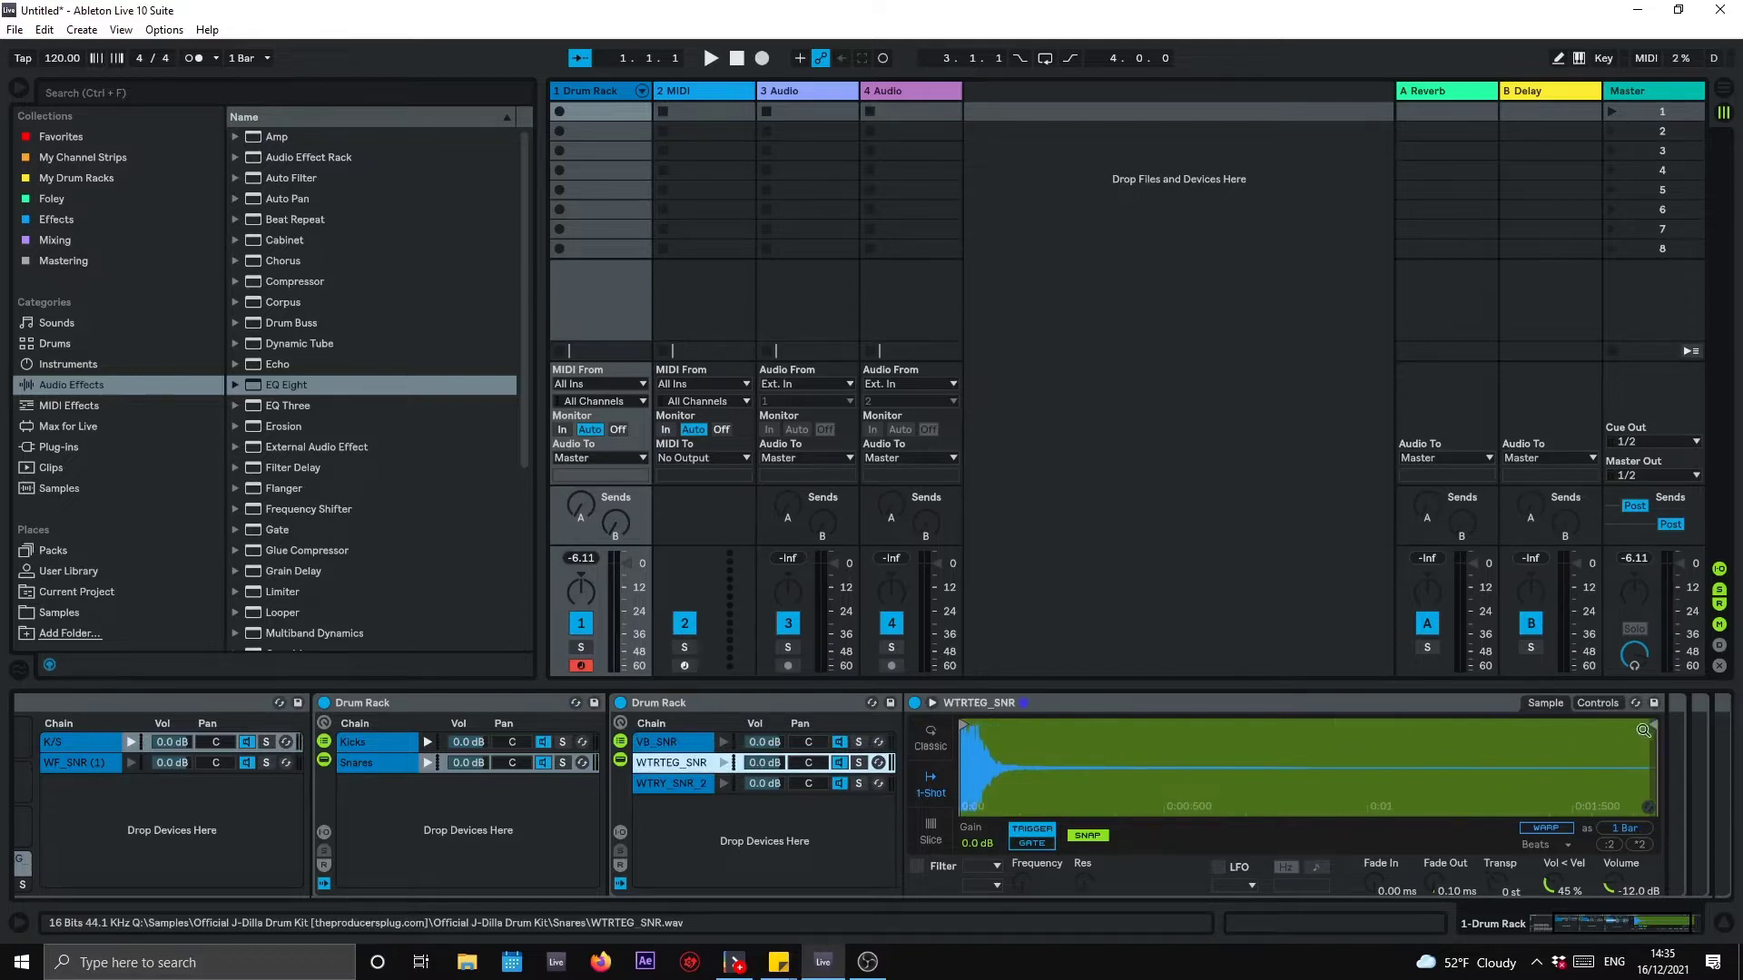
pyautogui.moveTo(1650, 722)
pyautogui.mouseDown()
pyautogui.moveTo(969, 722)
pyautogui.moveTo(992, 723)
pyautogui.moveTo(997, 835)
pyautogui.mouseUp()
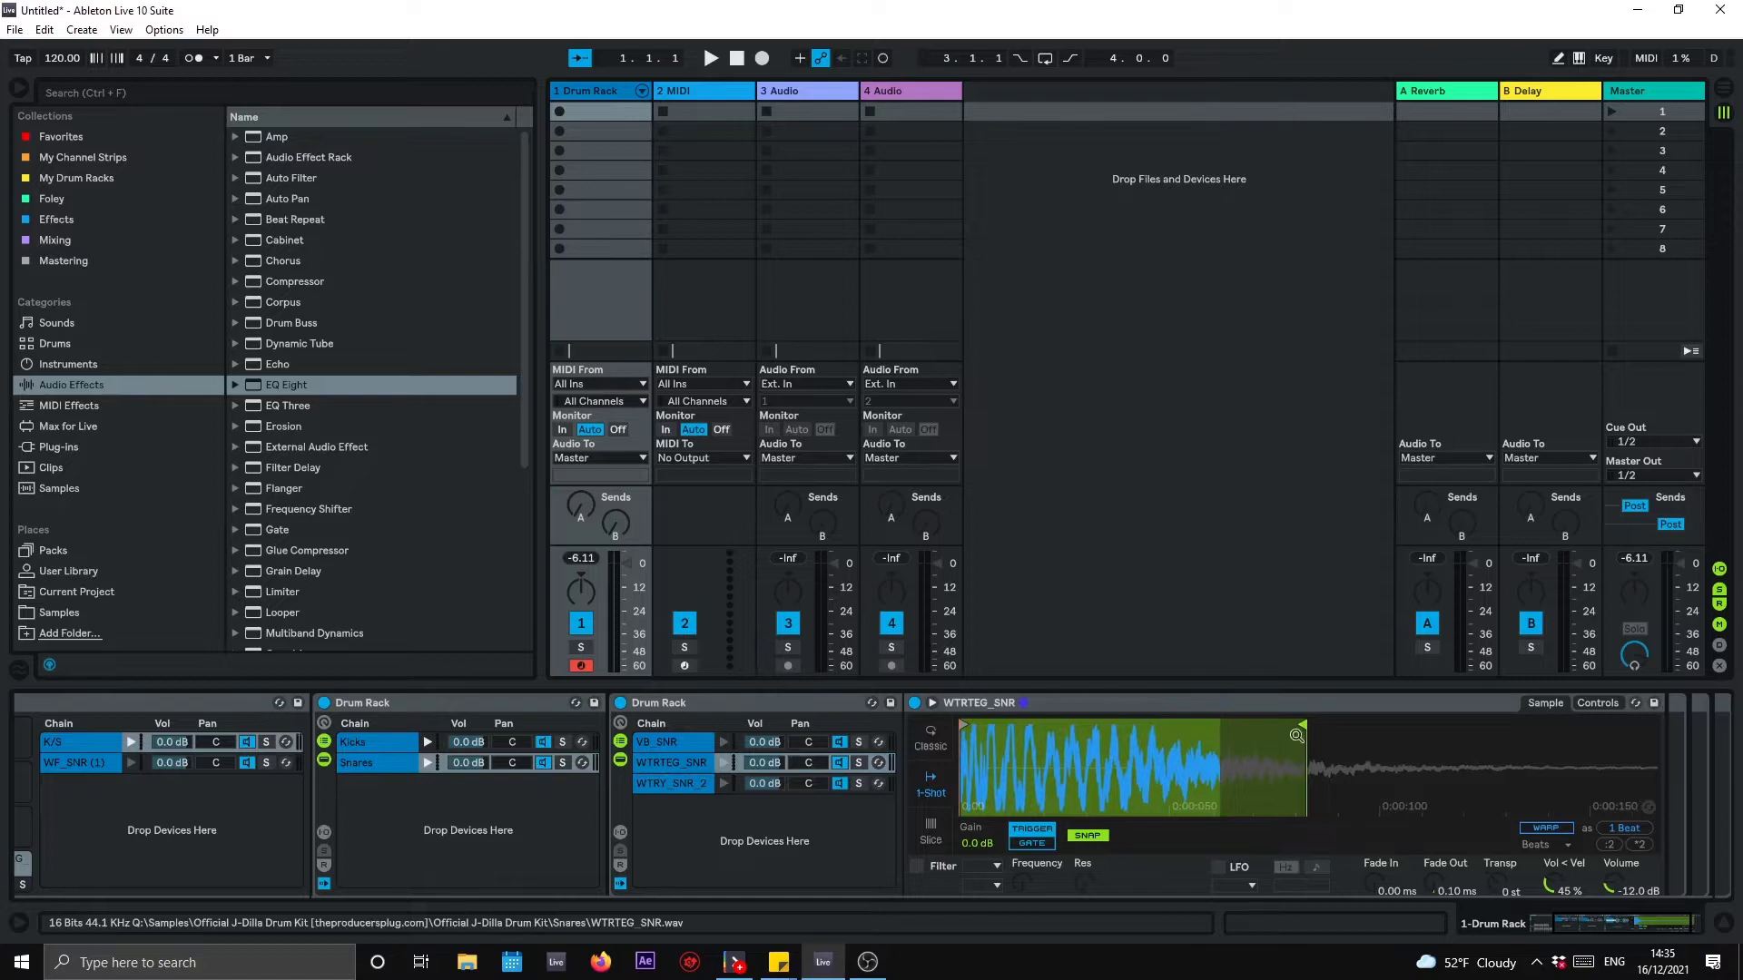
pyautogui.moveTo(1307, 722); pyautogui.dragTo(1232, 722)
pyautogui.moveTo(1445, 891)
pyautogui.mouseDown()
pyautogui.moveTo(1445, 853)
pyautogui.moveTo(1445, 876)
pyautogui.mouseUp()
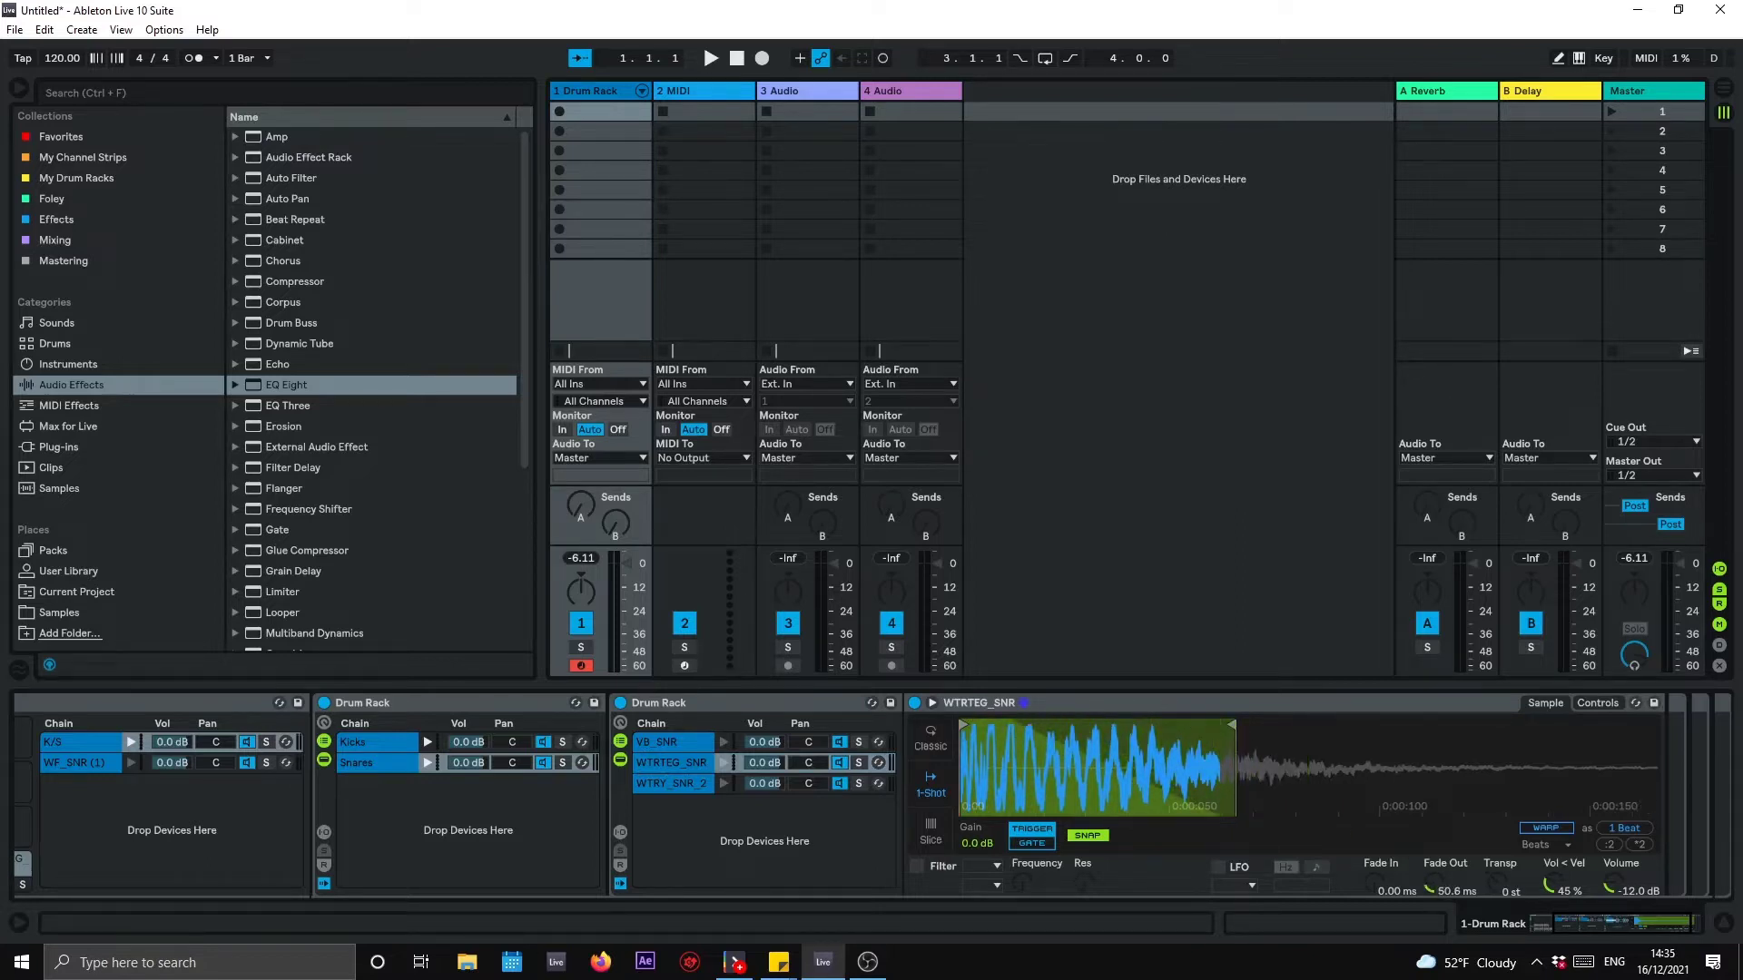
pyautogui.click(724, 762)
pyautogui.click(724, 763)
# Step: Trim WTRY_SNR_2 to about 0.09 s, set its fade-out to 46.6 ms and audition the snare
pyautogui.click(722, 784)
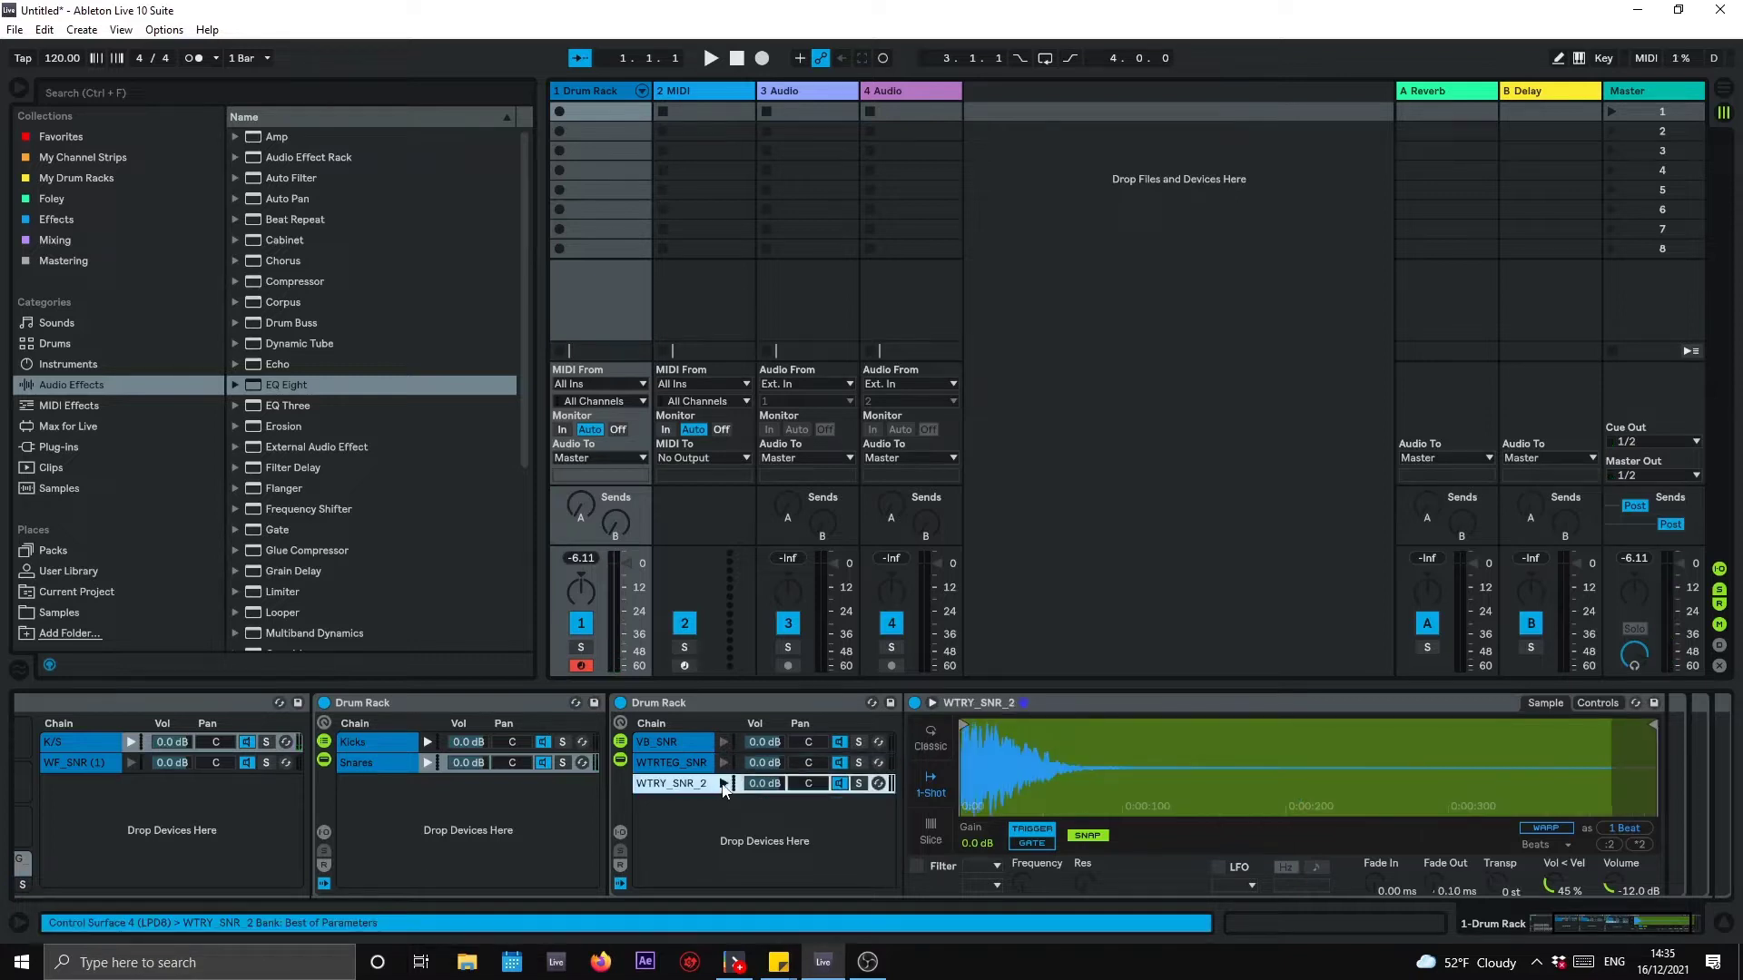
pyautogui.click(723, 784)
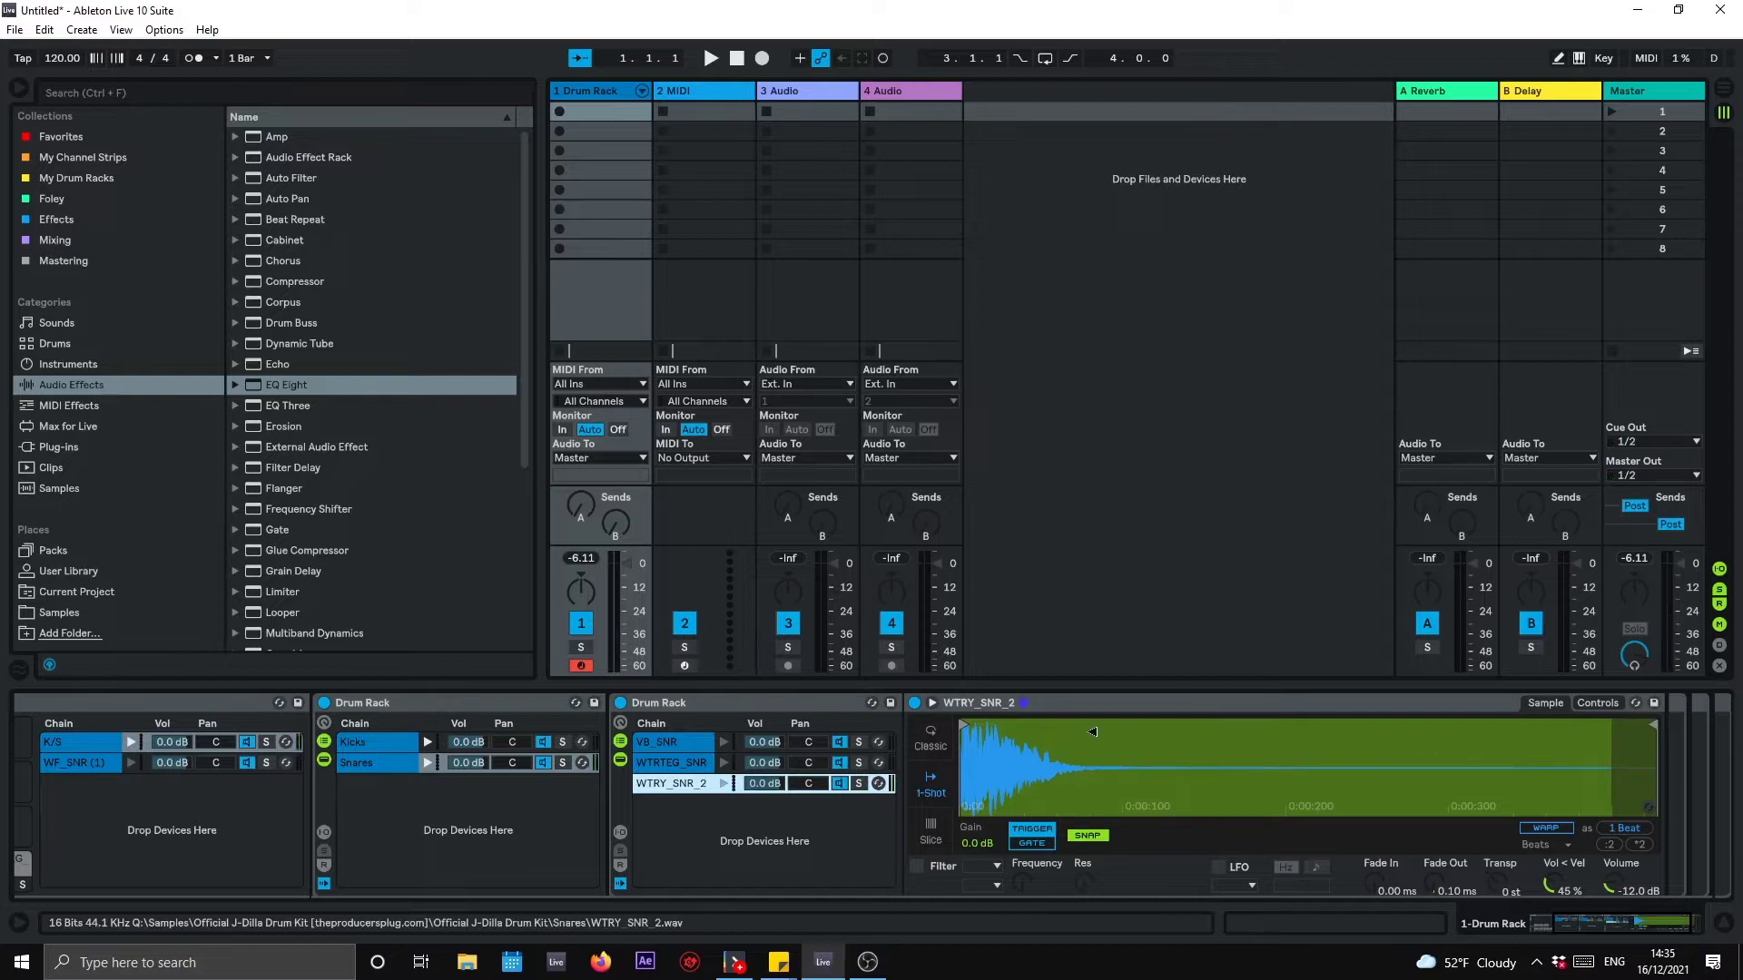
pyautogui.moveTo(1092, 732); pyautogui.dragTo(1100, 731)
pyautogui.moveTo(1432, 884); pyautogui.dragTo(1432, 844)
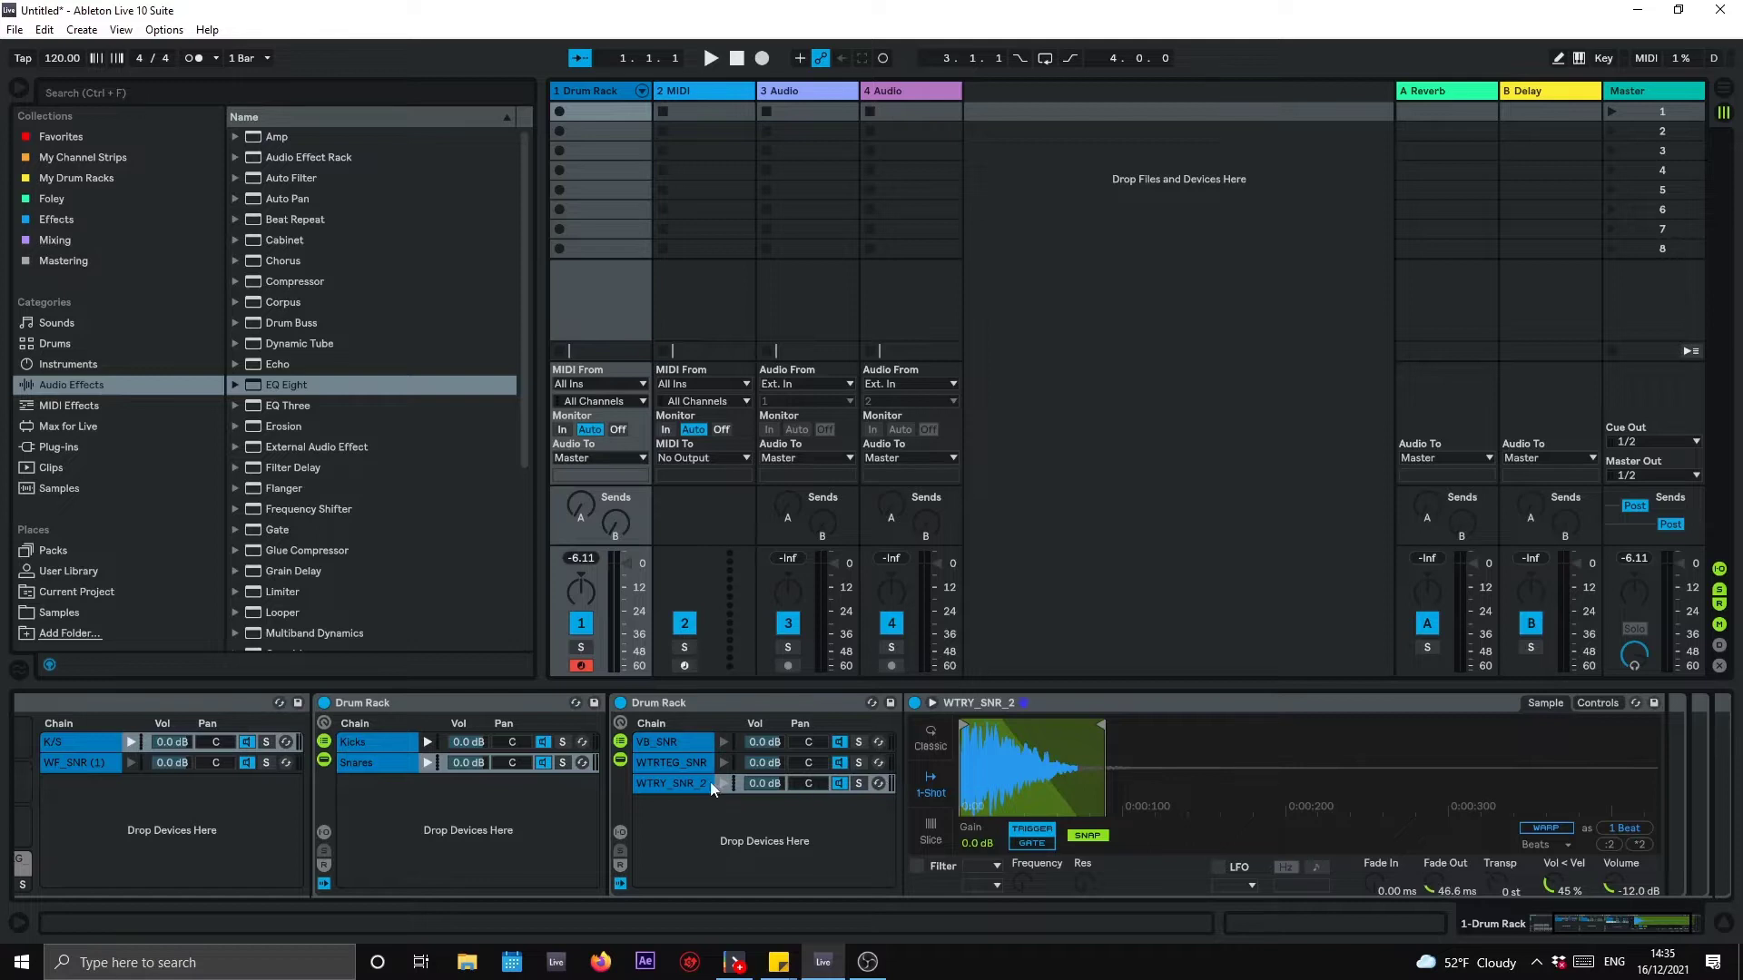
pyautogui.click(723, 783)
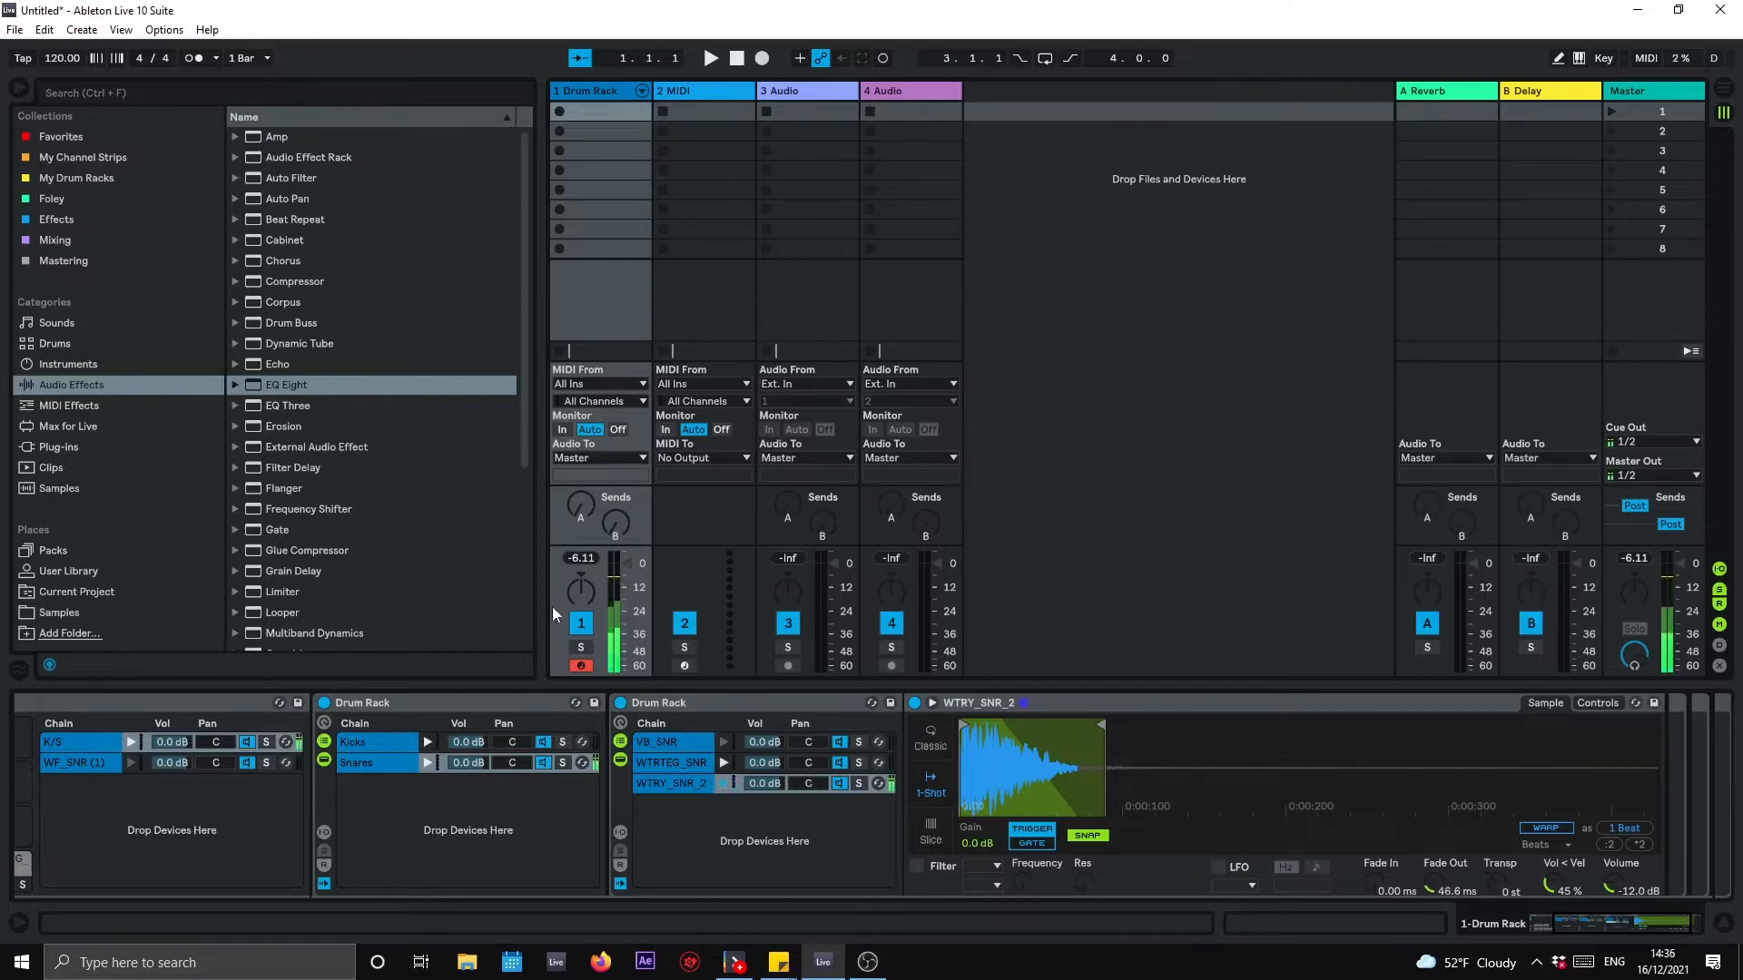
# Step: Create a MIDI clip in the Drum Rack track's first slot and place one-beat notes for all three kicks at 1 and 1.3.3
pyautogui.doubleClick(611, 112)
pyautogui.doubleClick(454, 599)
pyautogui.doubleClick(461, 570)
pyautogui.doubleClick(462, 549)
pyautogui.moveTo(575, 636); pyautogui.dragTo(463, 535)
pyautogui.moveTo(505, 598); pyautogui.dragTo(760, 603)
pyautogui.moveTo(544, 570); pyautogui.dragTo(1321, 557)
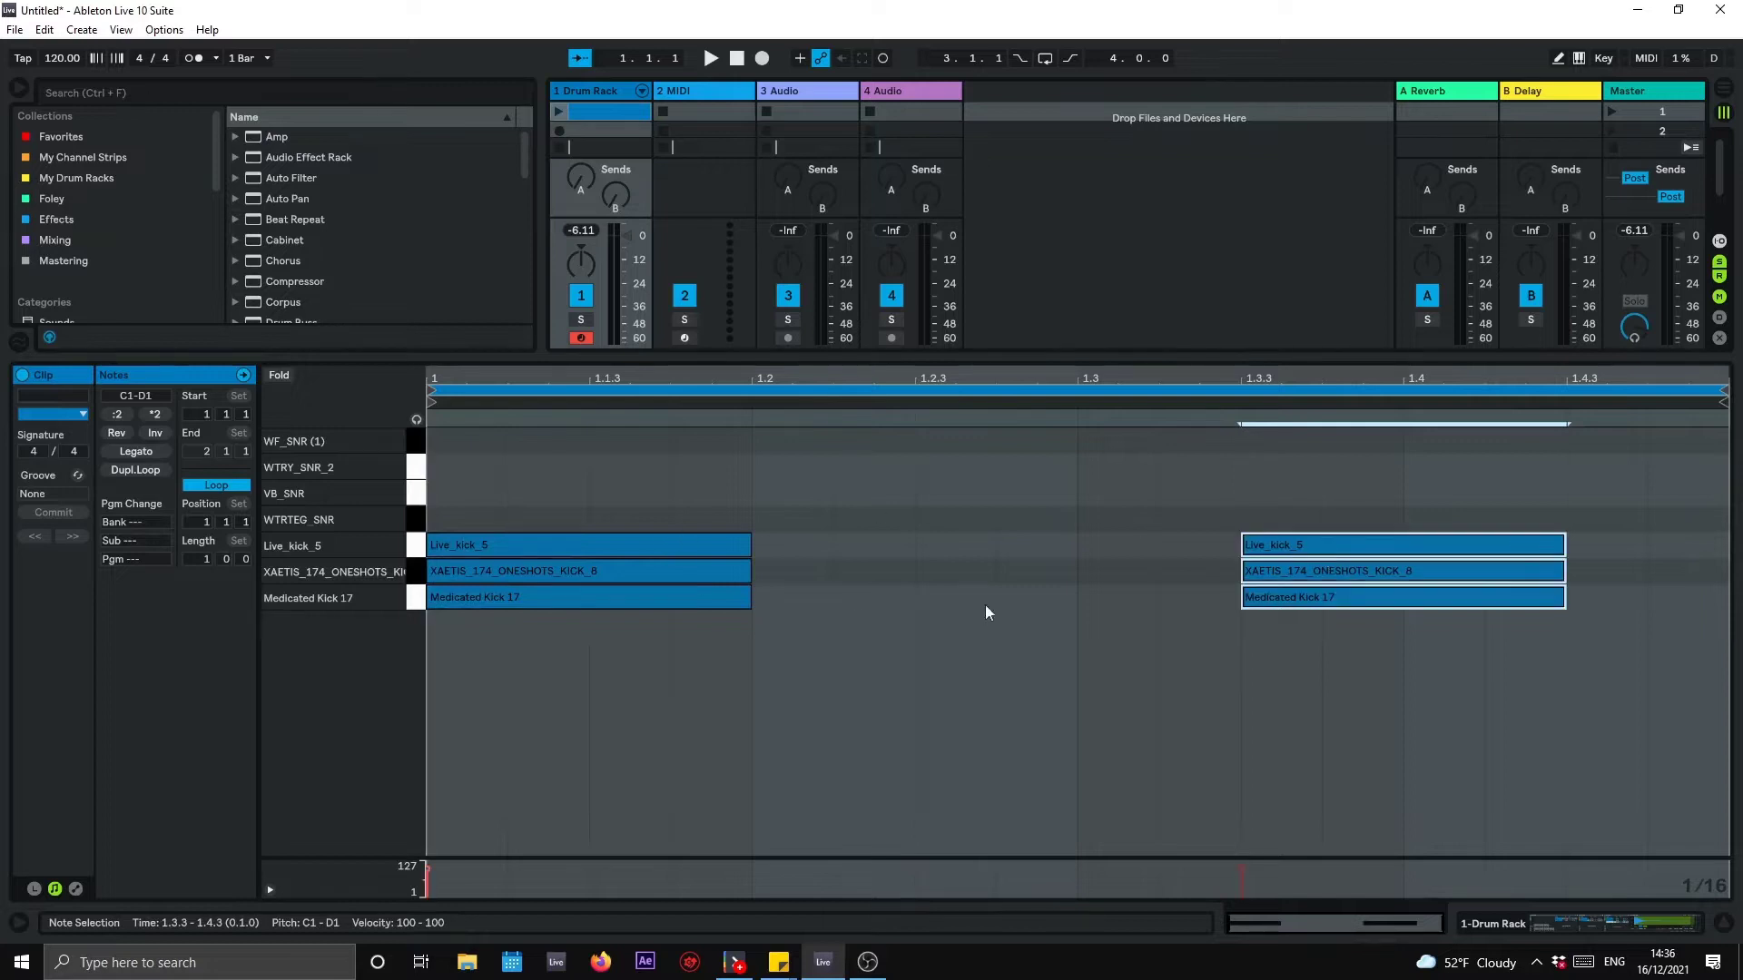
# Step: Add one-beat notes for WTRTEG_SNR, VB_SNR and WTRY_SNR_2 at 1.2 and 1.4 by copying the kick notes
pyautogui.moveTo(732, 487); pyautogui.dragTo(563, 624)
pyautogui.moveTo(492, 539)
pyautogui.mouseDown()
pyautogui.moveTo(871, 467)
pyautogui.moveTo(837, 456)
pyautogui.moveTo(1392, 494)
pyautogui.moveTo(1432, 460)
pyautogui.mouseUp()
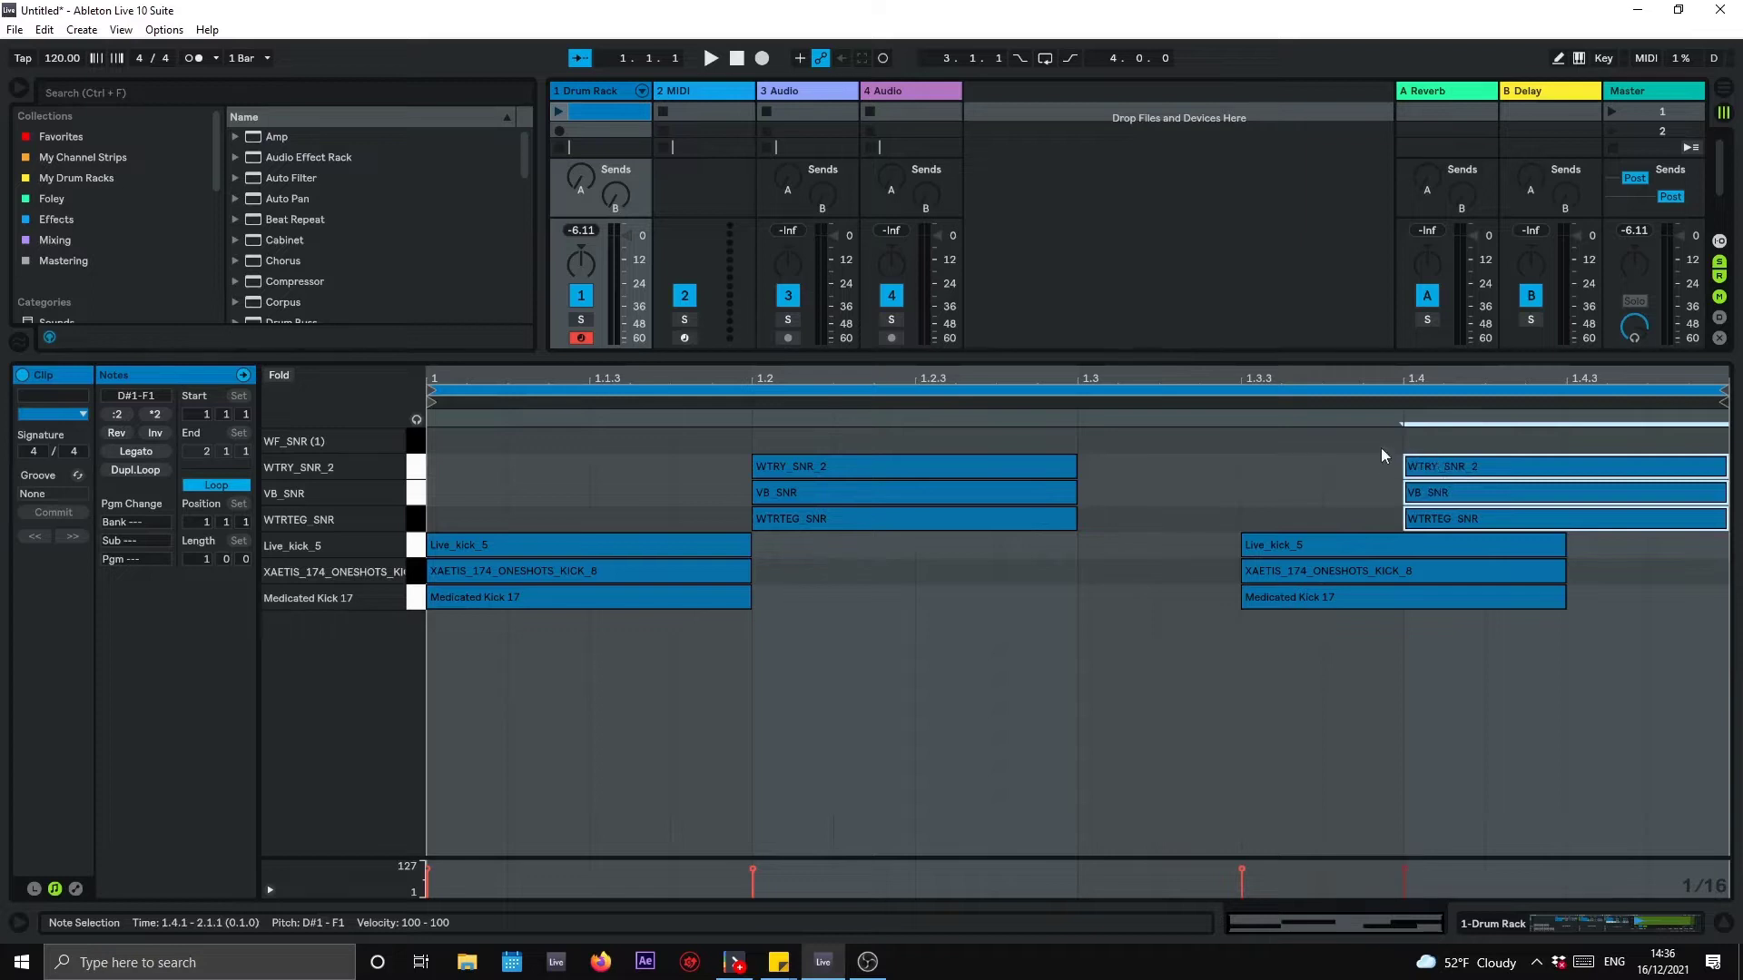
pyautogui.click(1393, 454)
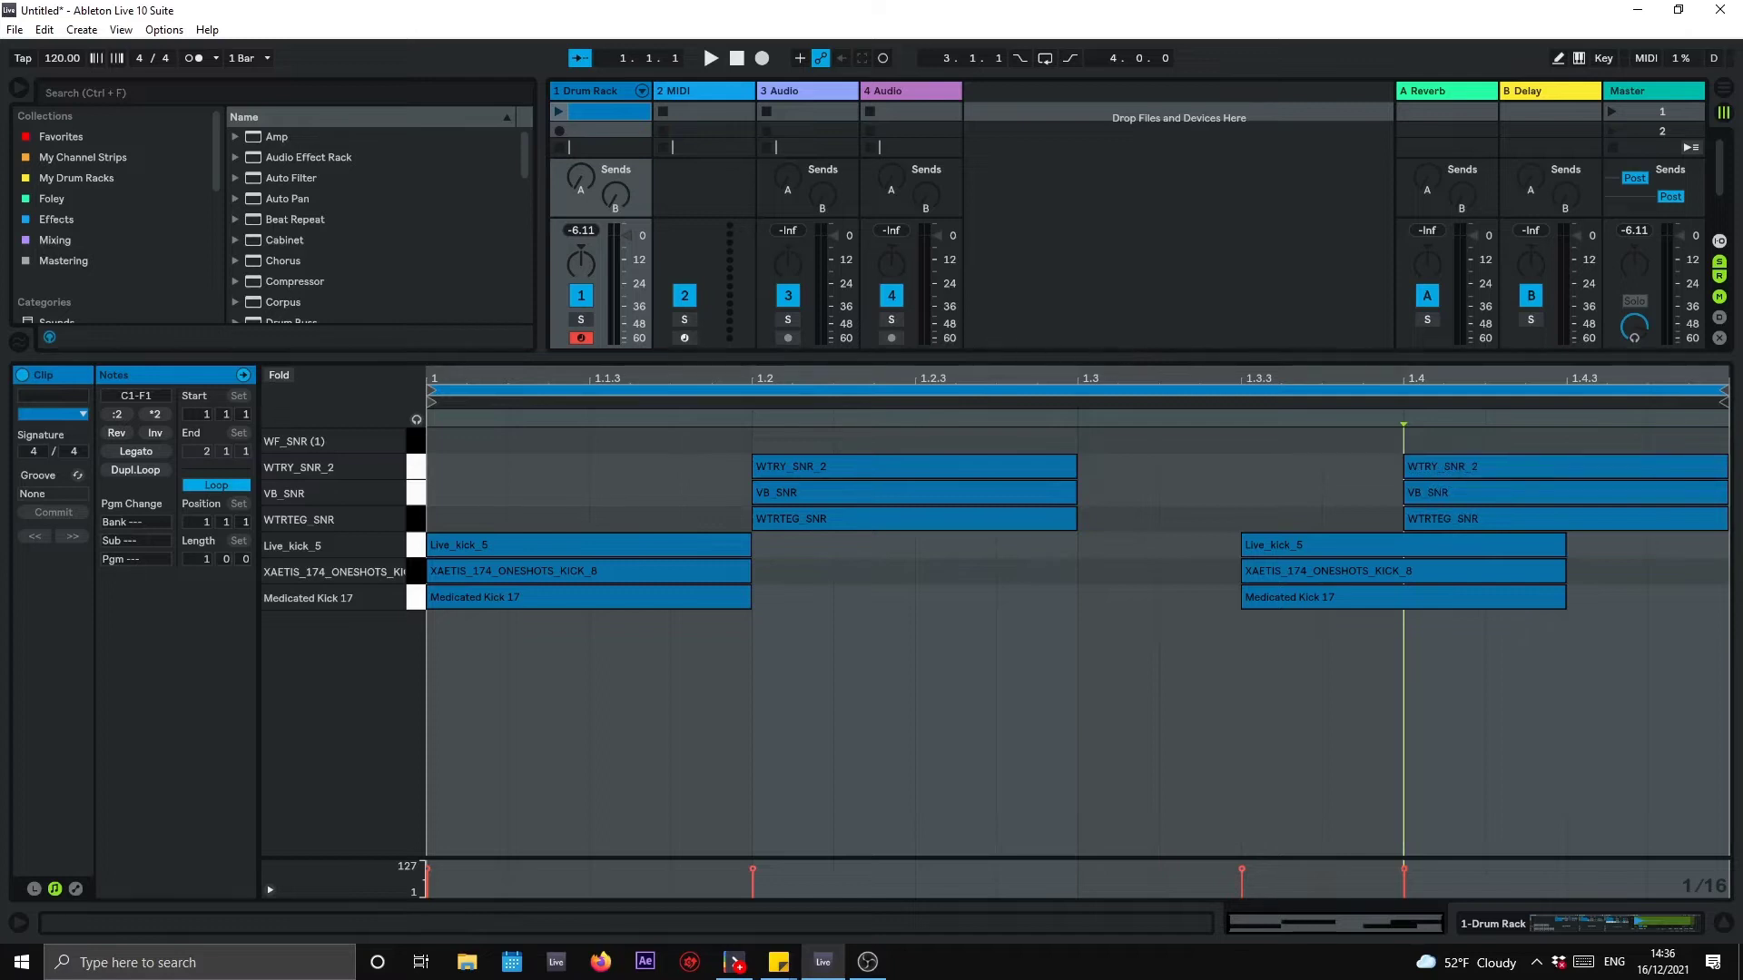
# Step: Solo the Drum Rack track and set the project tempo to 174 BPM
pyautogui.moveTo(1081, 356)
pyautogui.mouseDown()
pyautogui.moveTo(1080, 374)
pyautogui.moveTo(1078, 358)
pyautogui.mouseUp()
pyautogui.click(582, 322)
pyautogui.click(62, 59)
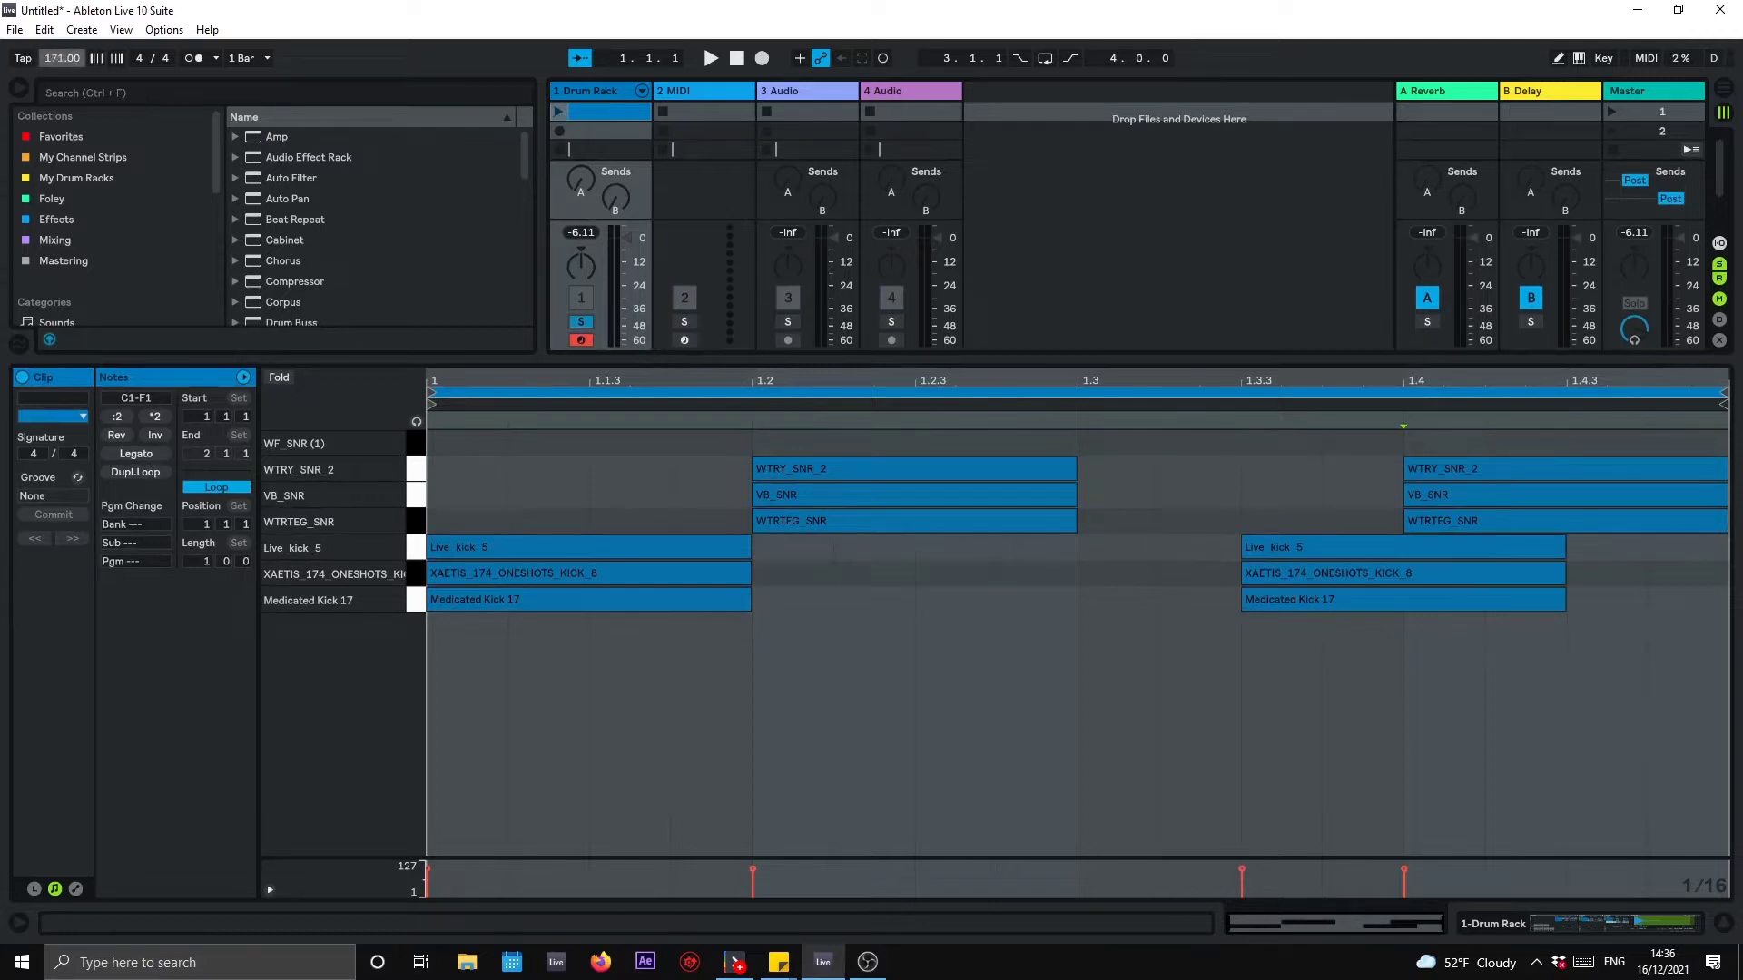
# Step: Launch the drum clip, look at the track's devices and notes while it plays, and stop playback
pyautogui.click(614, 110)
pyautogui.click(560, 113)
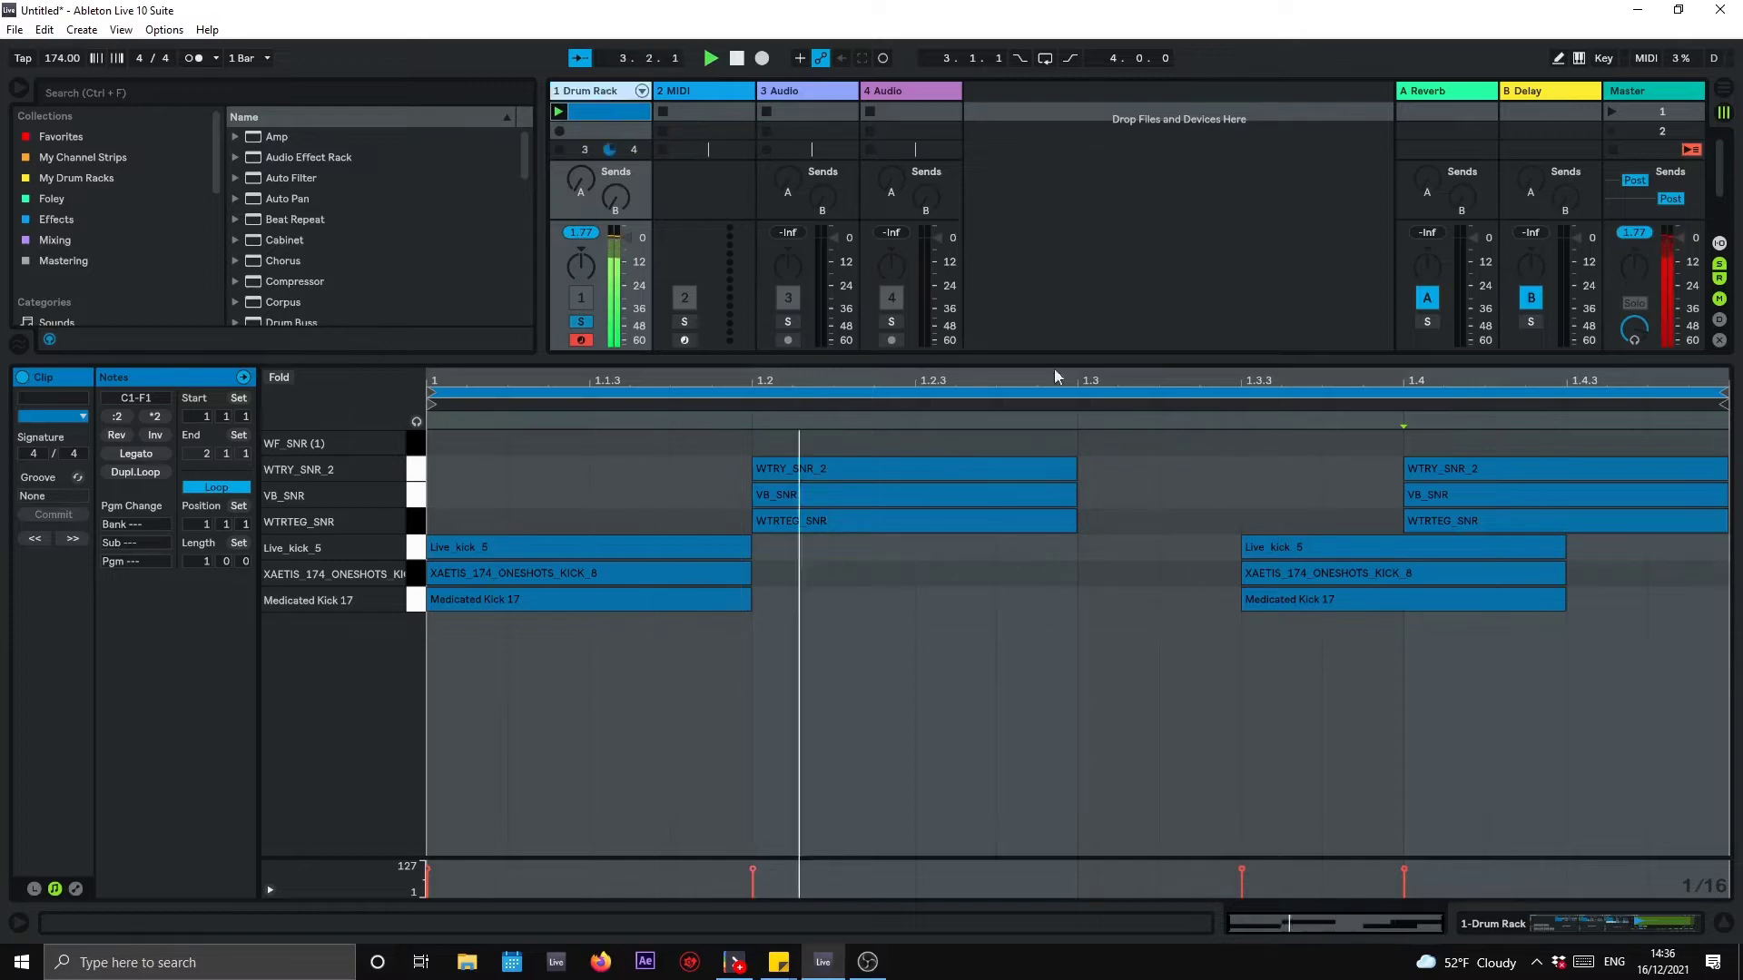
pyautogui.click(1583, 923)
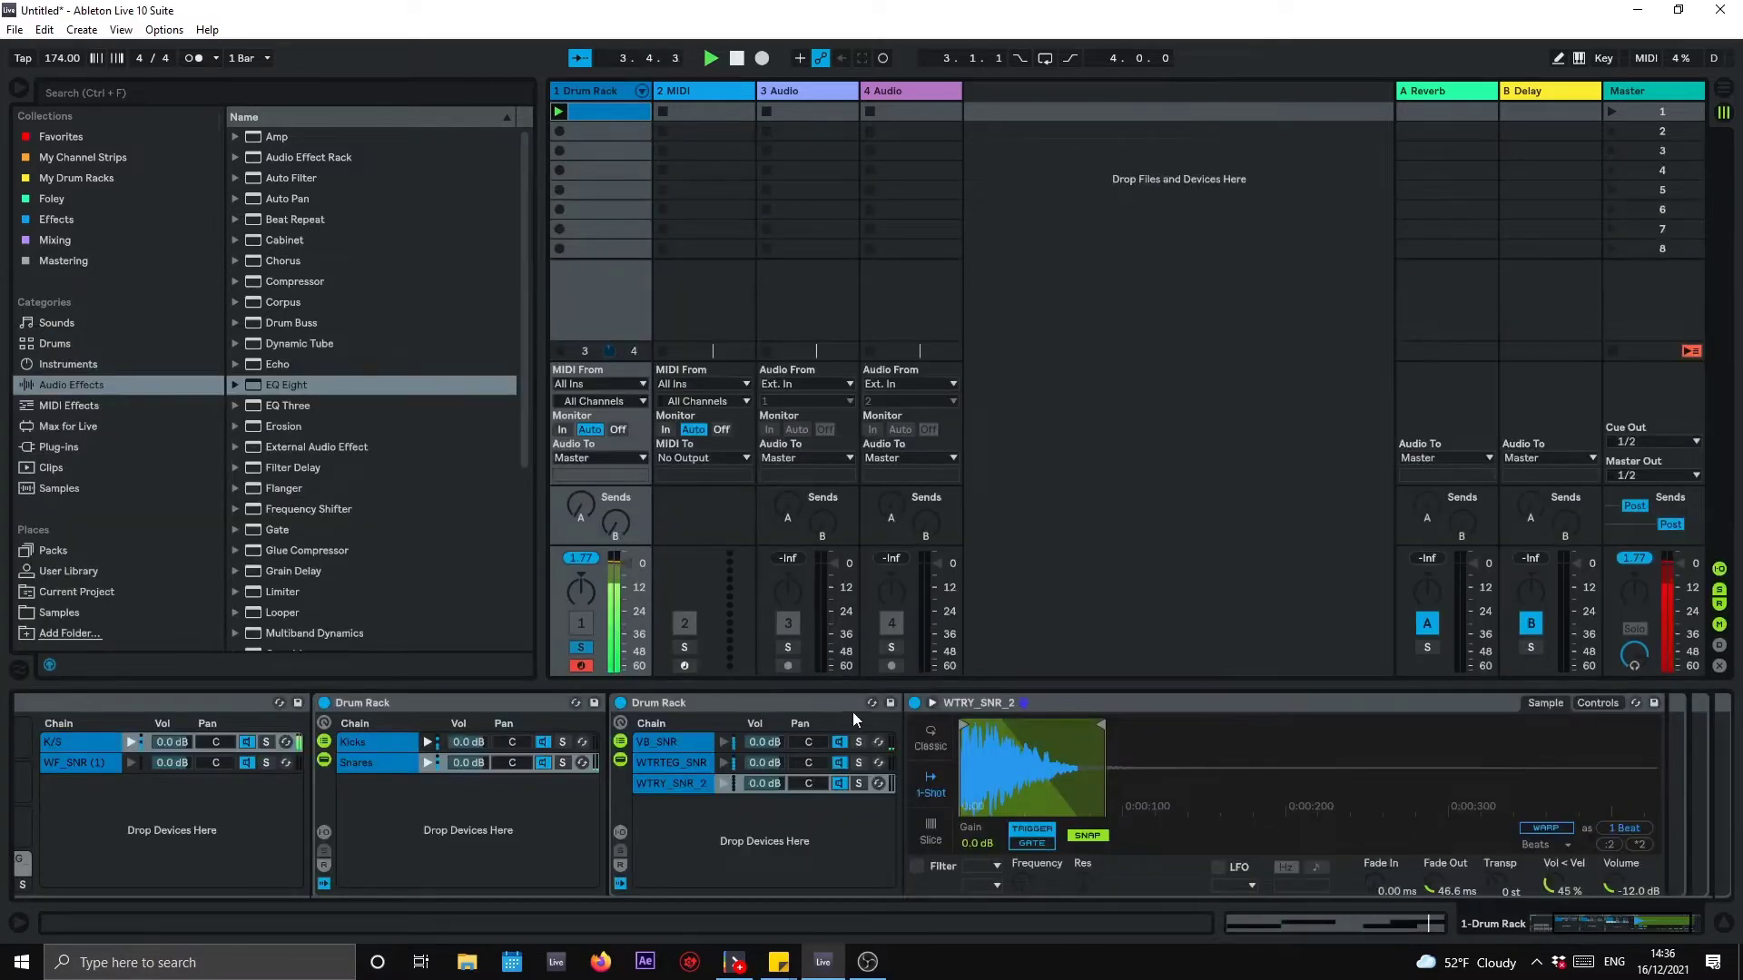
pyautogui.click(596, 113)
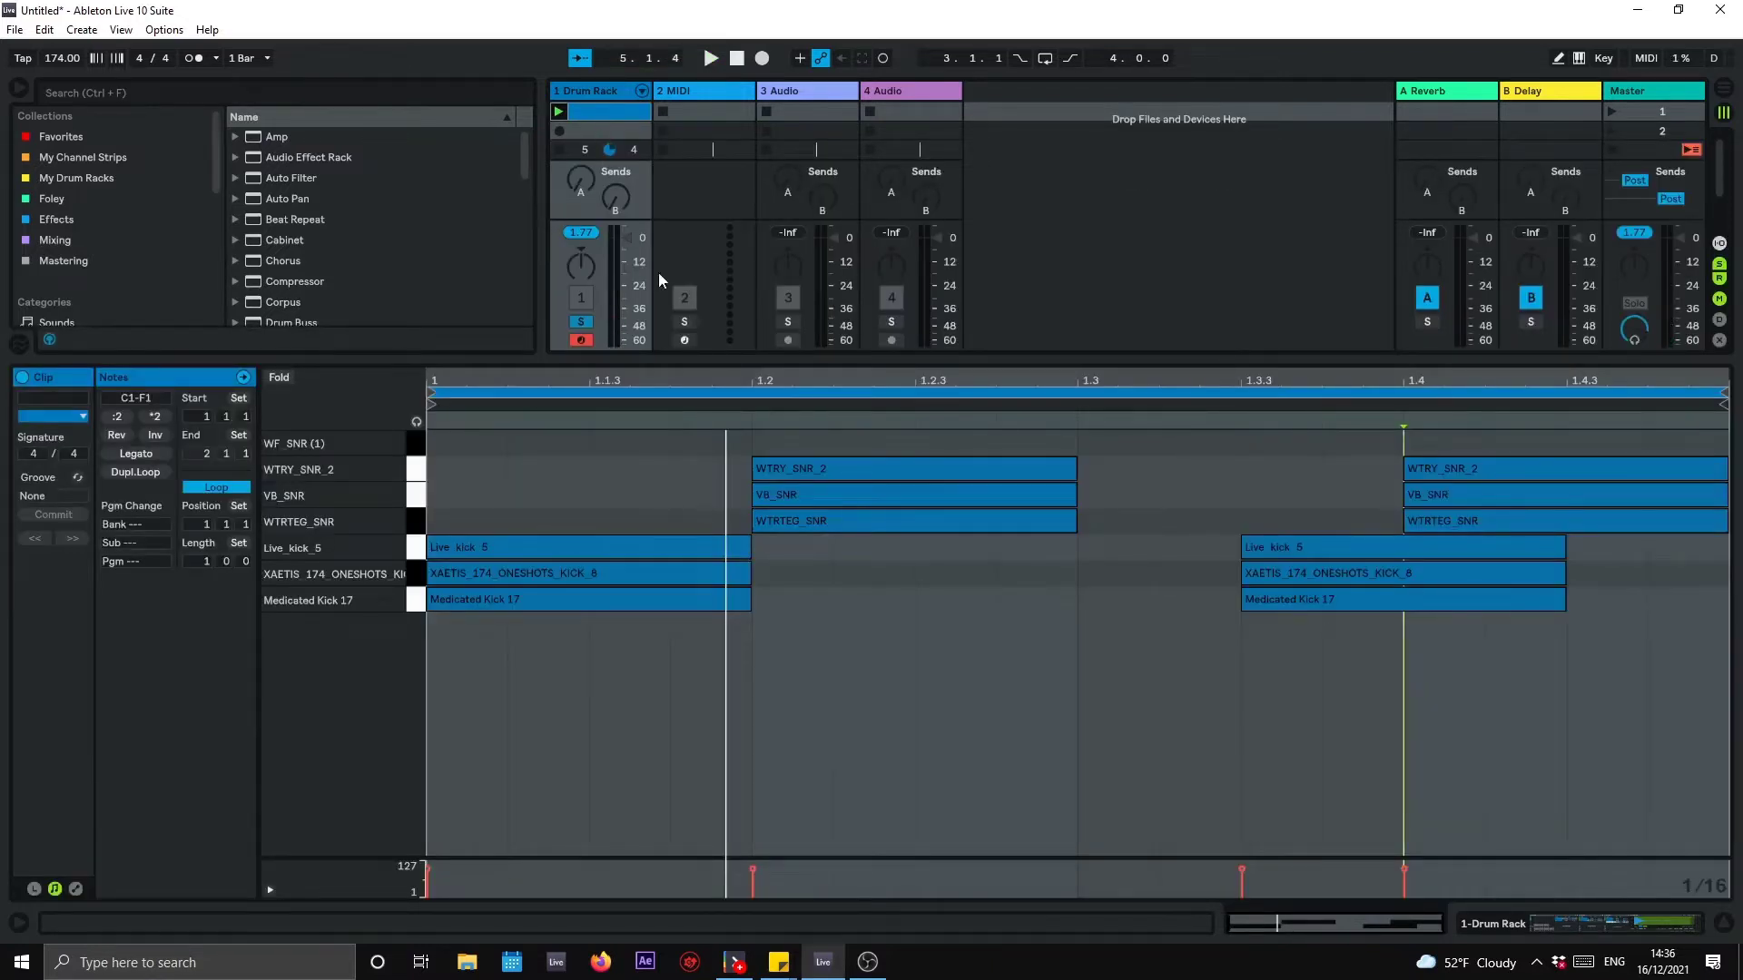
pyautogui.press('space')
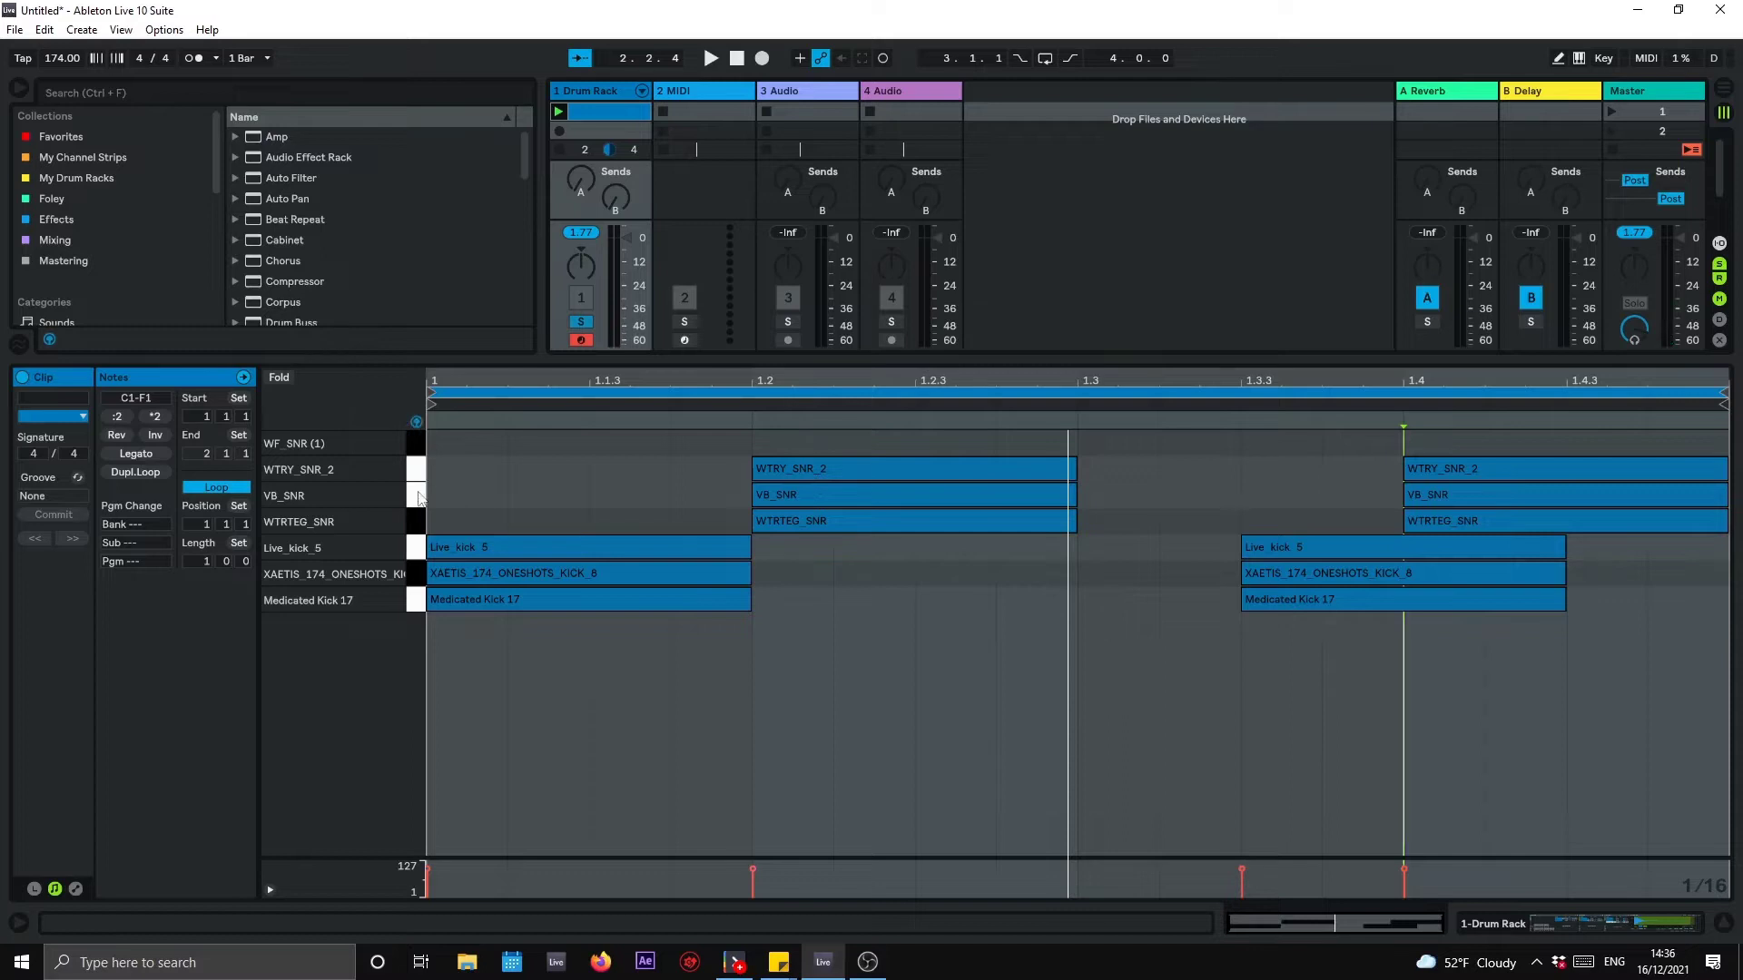
# Step: Audition the three snares, XAETIS_174_ONESHOTS_KICK_8 and Live_kick_5 individually in the clip editor, replaying the loop in between
pyautogui.click(416, 469)
pyautogui.click(418, 499)
pyautogui.click(418, 523)
pyautogui.click(414, 470)
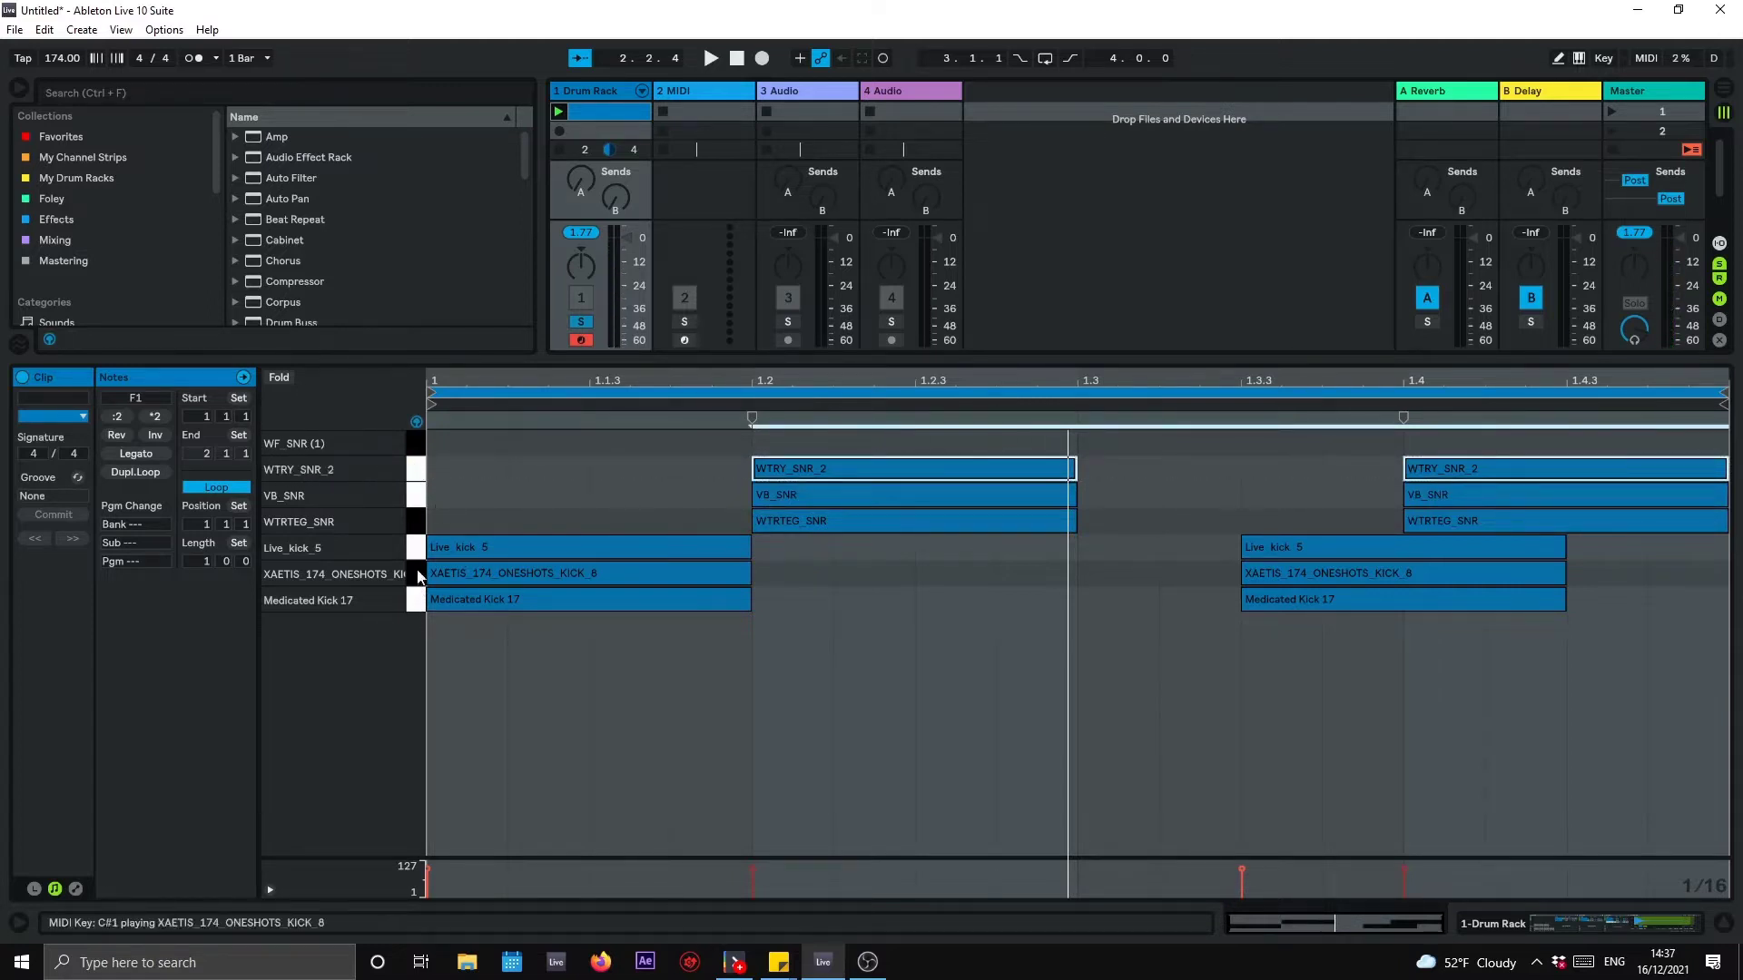
pyautogui.press('space')
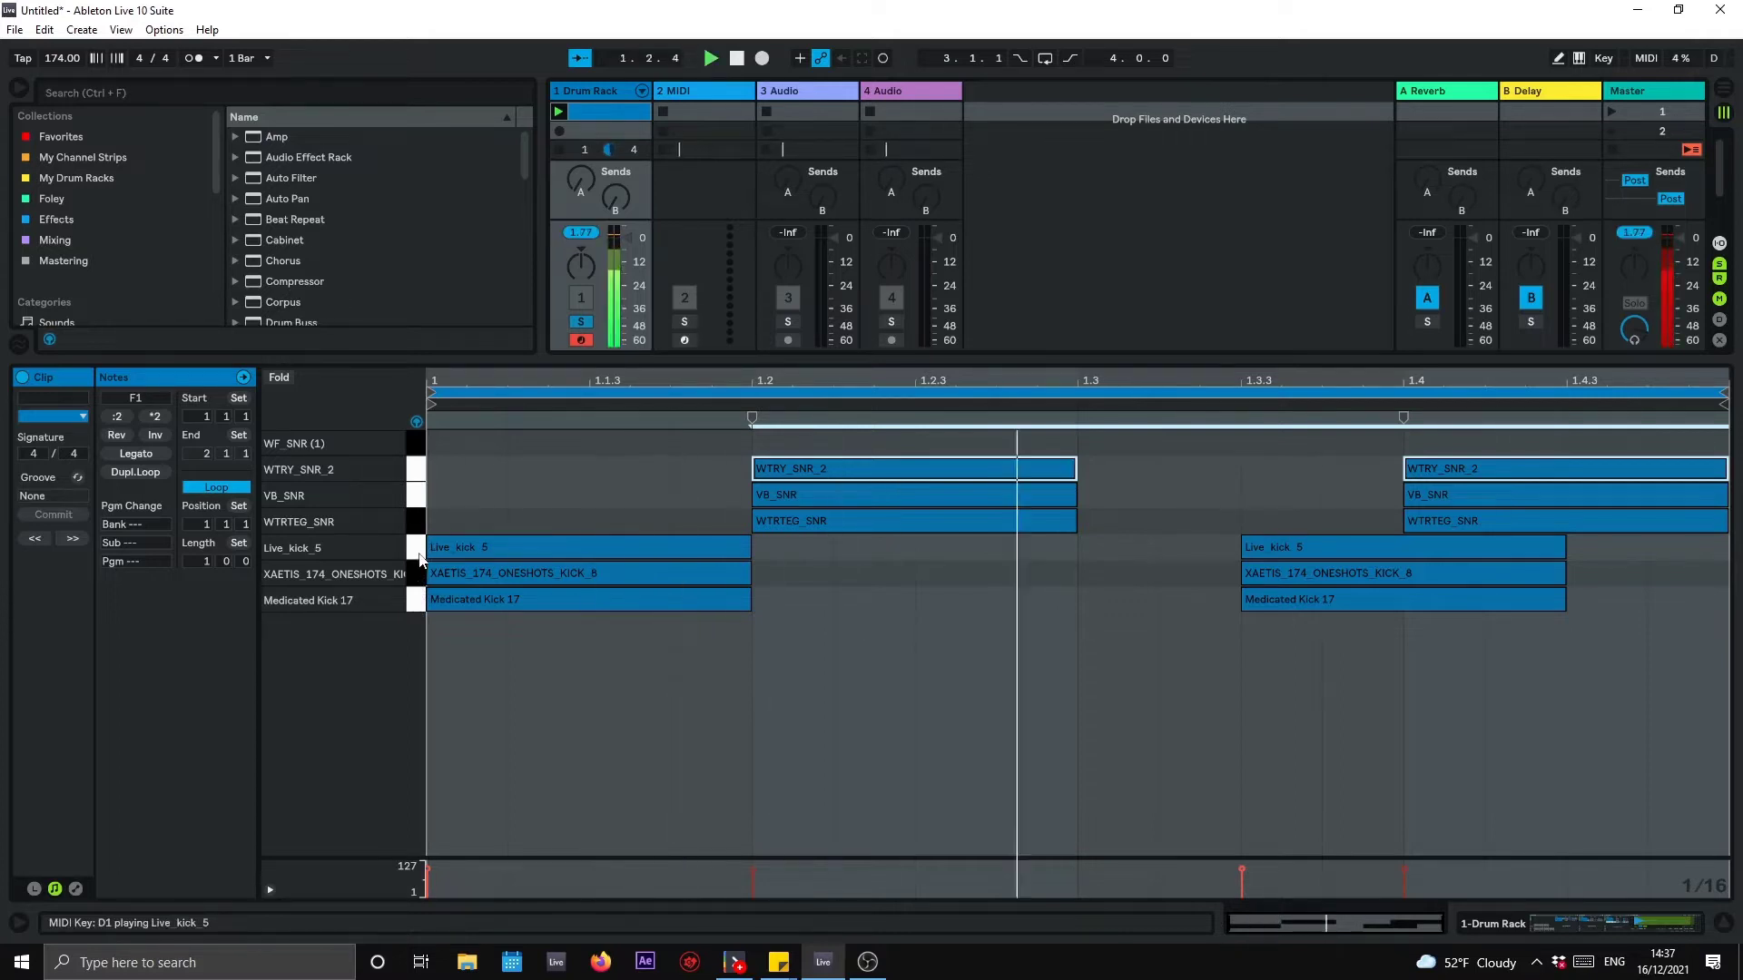
pyautogui.click(419, 571)
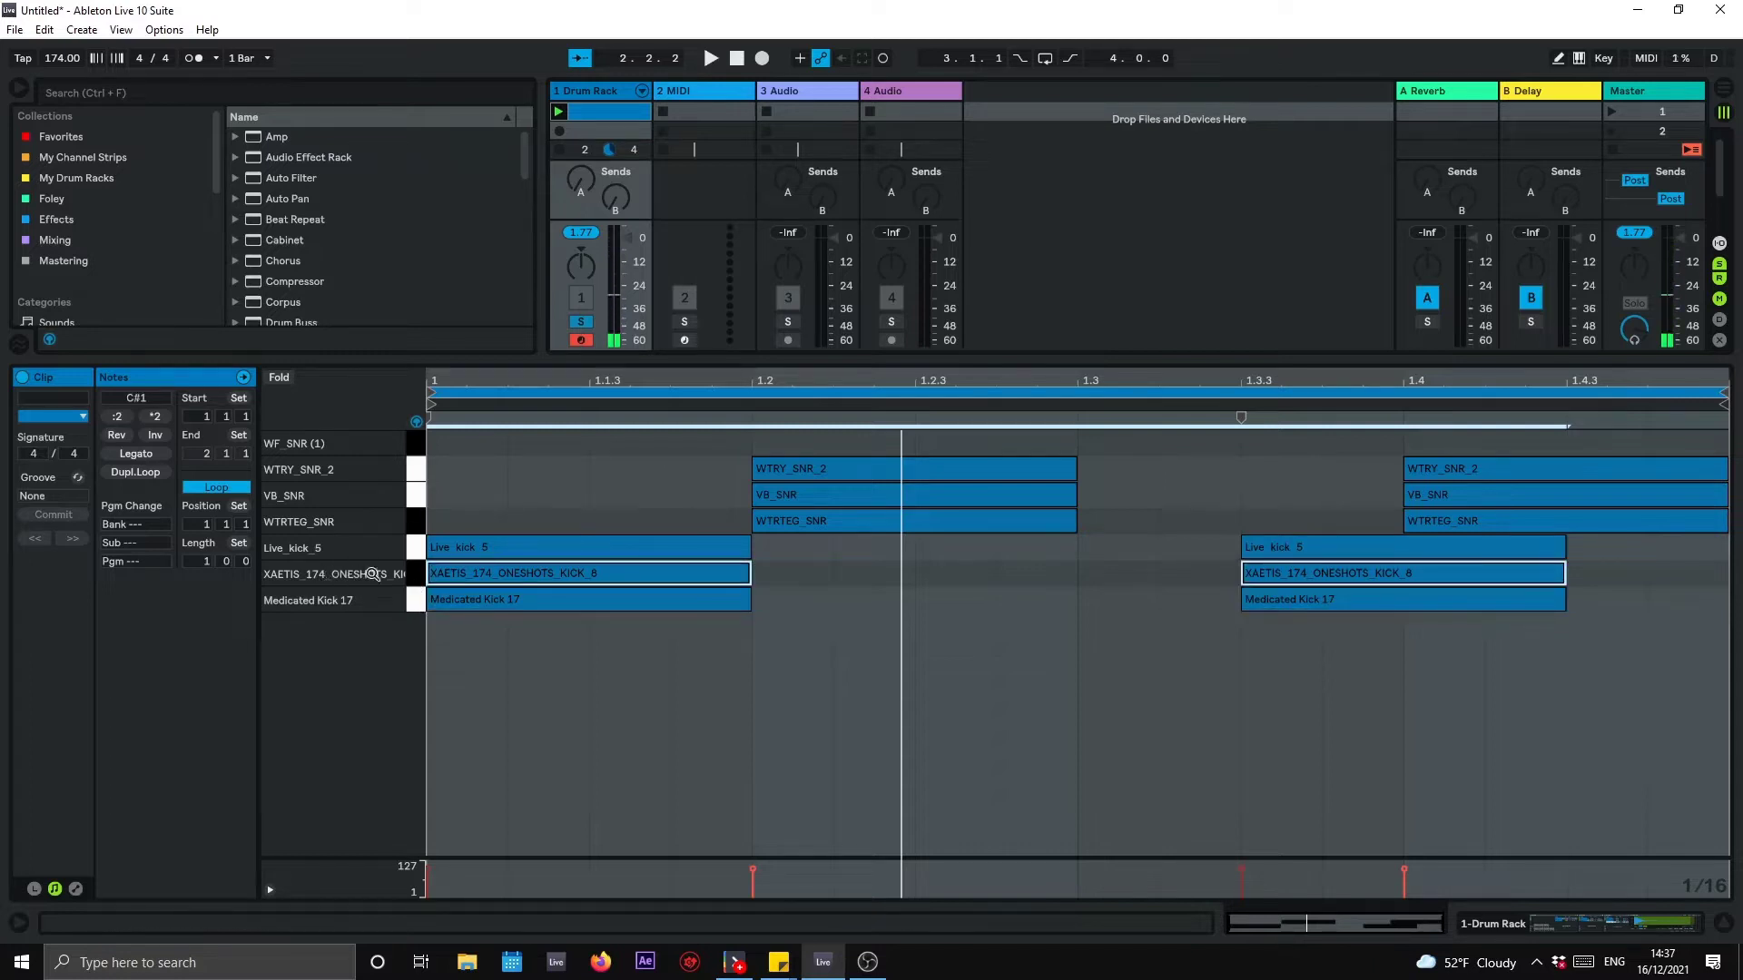
pyautogui.click(423, 548)
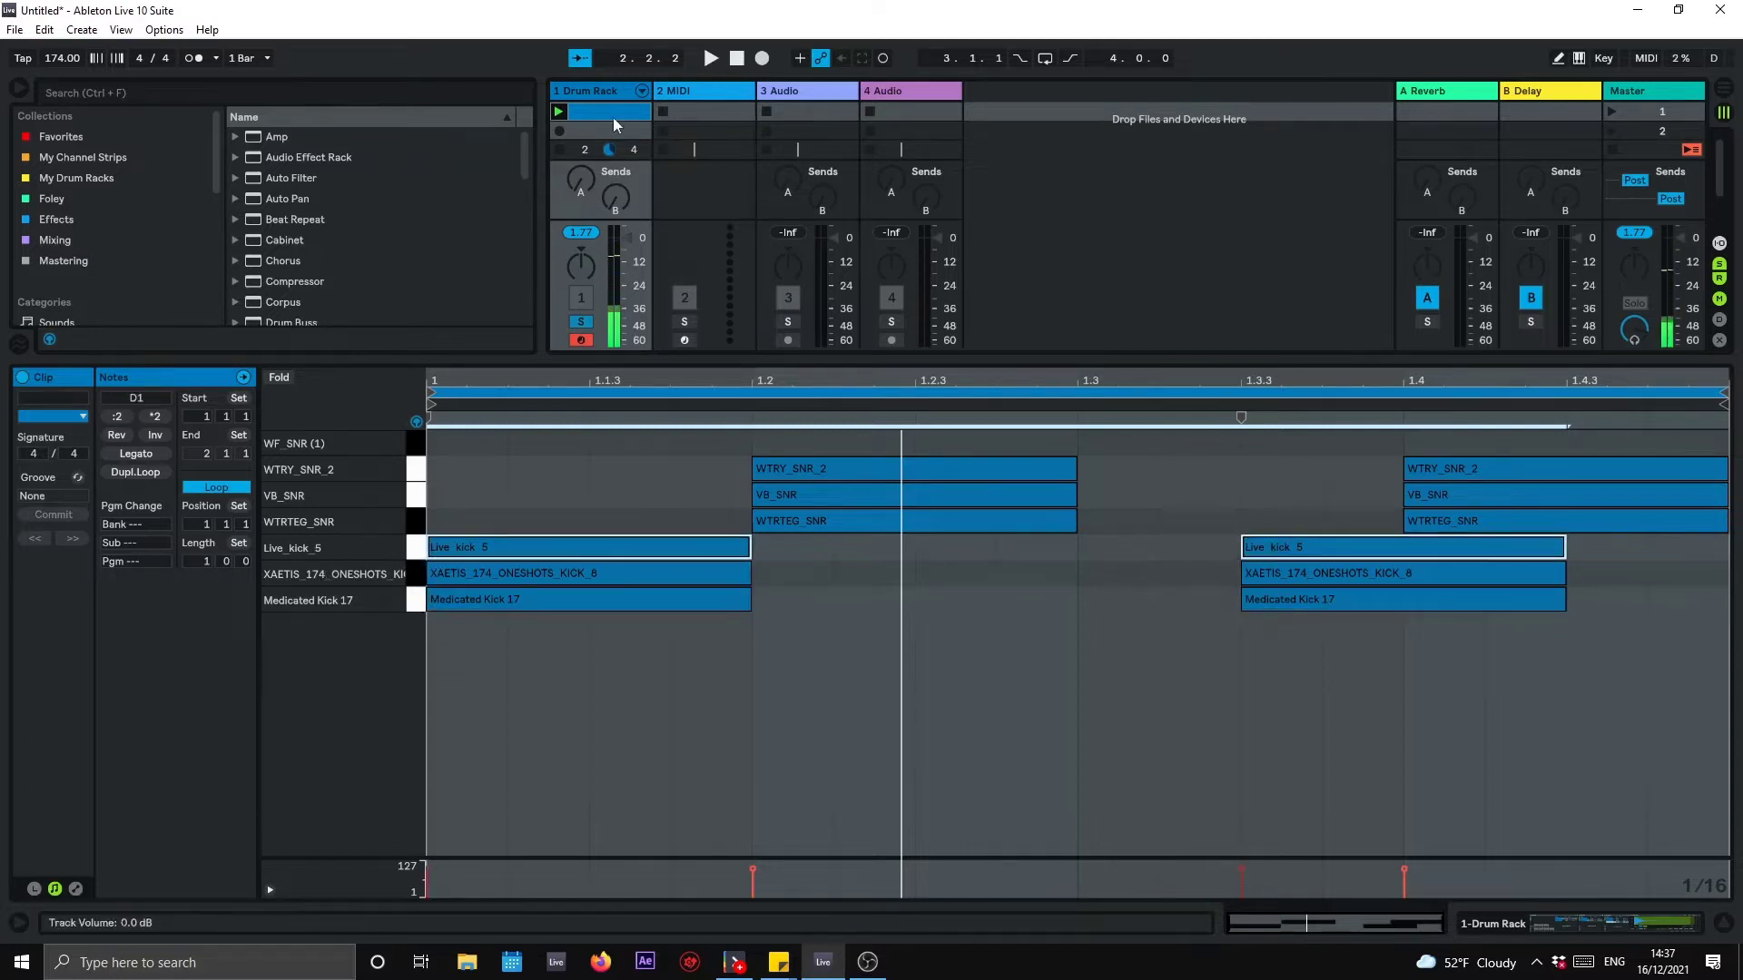
# Step: Return to the Drum Rack's devices, open the Kicks rack and audition Medicated Kick 17 and XAETIS_174_ONESHOTS_KICK_8
pyautogui.click(607, 94)
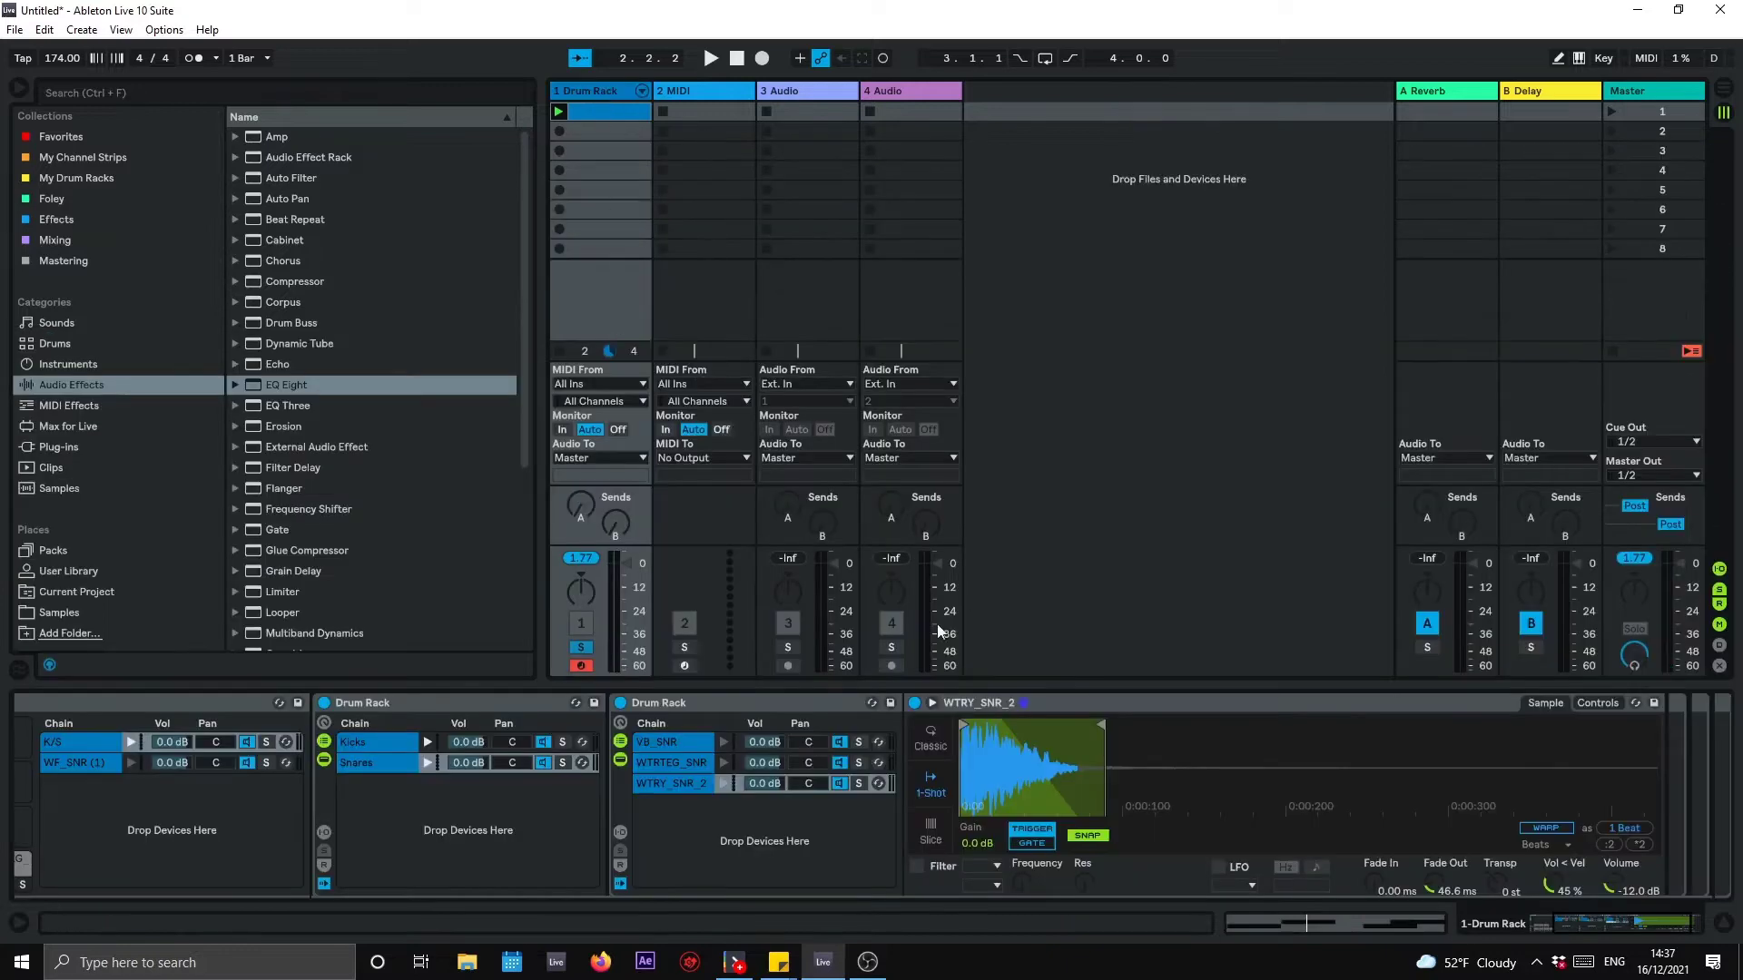
pyautogui.click(354, 762)
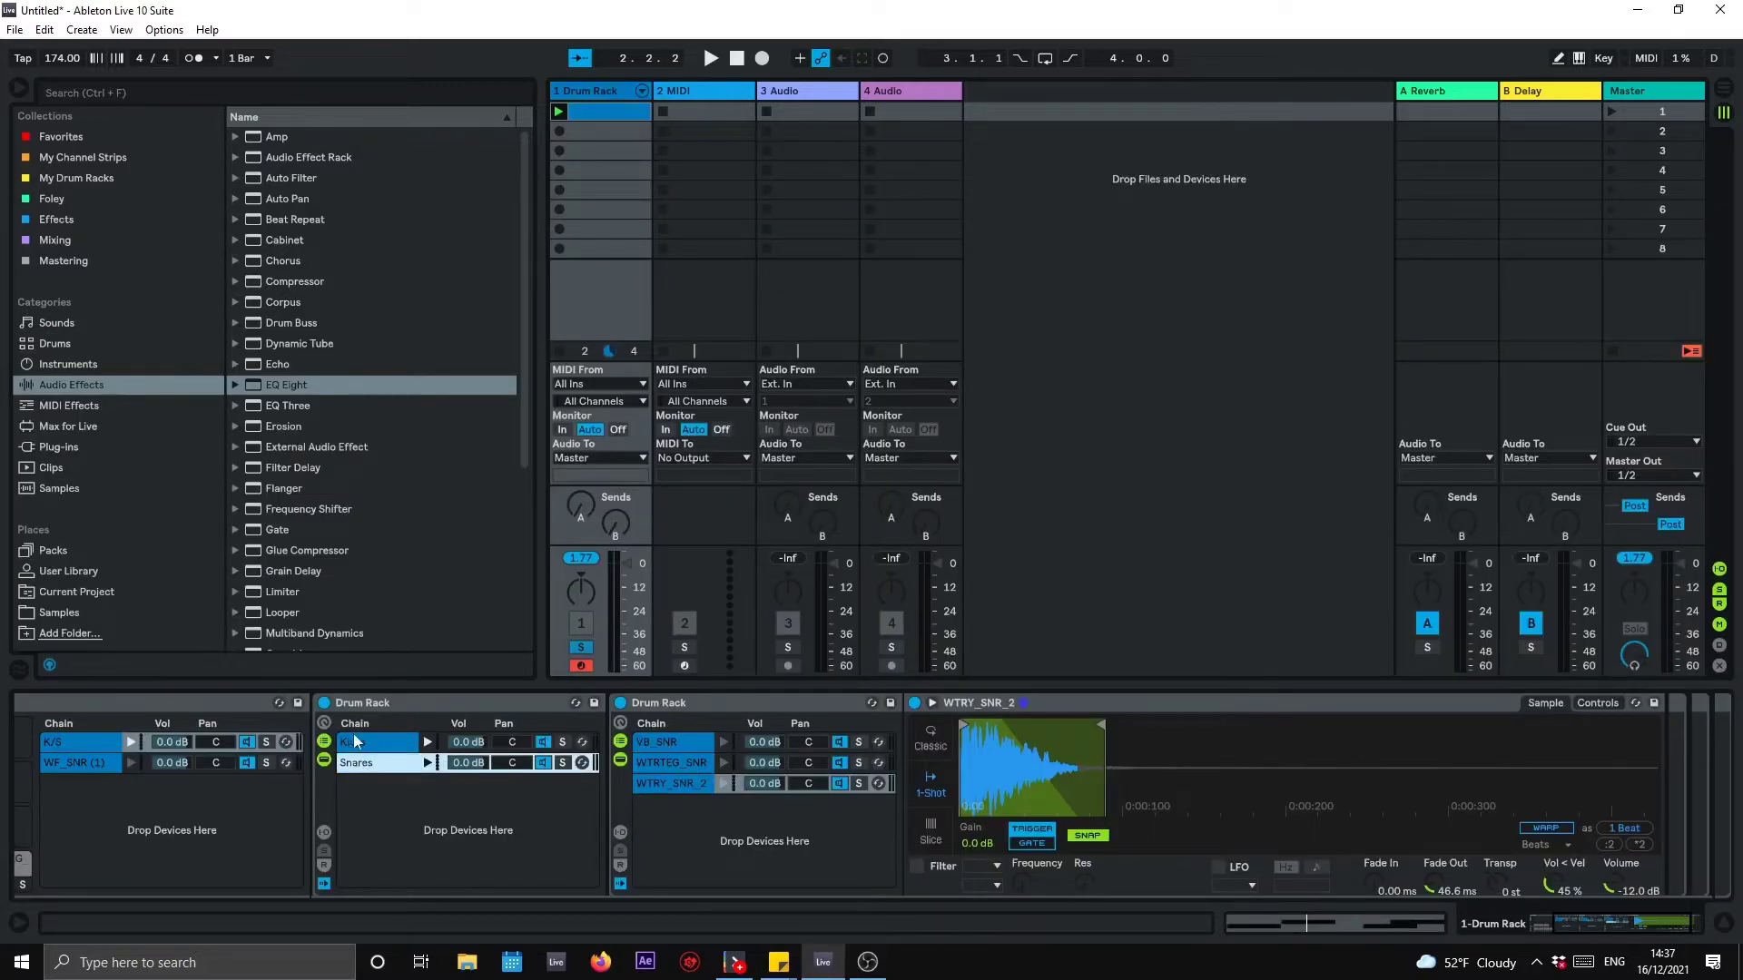
pyautogui.click(354, 741)
pyautogui.click(673, 743)
pyautogui.click(723, 741)
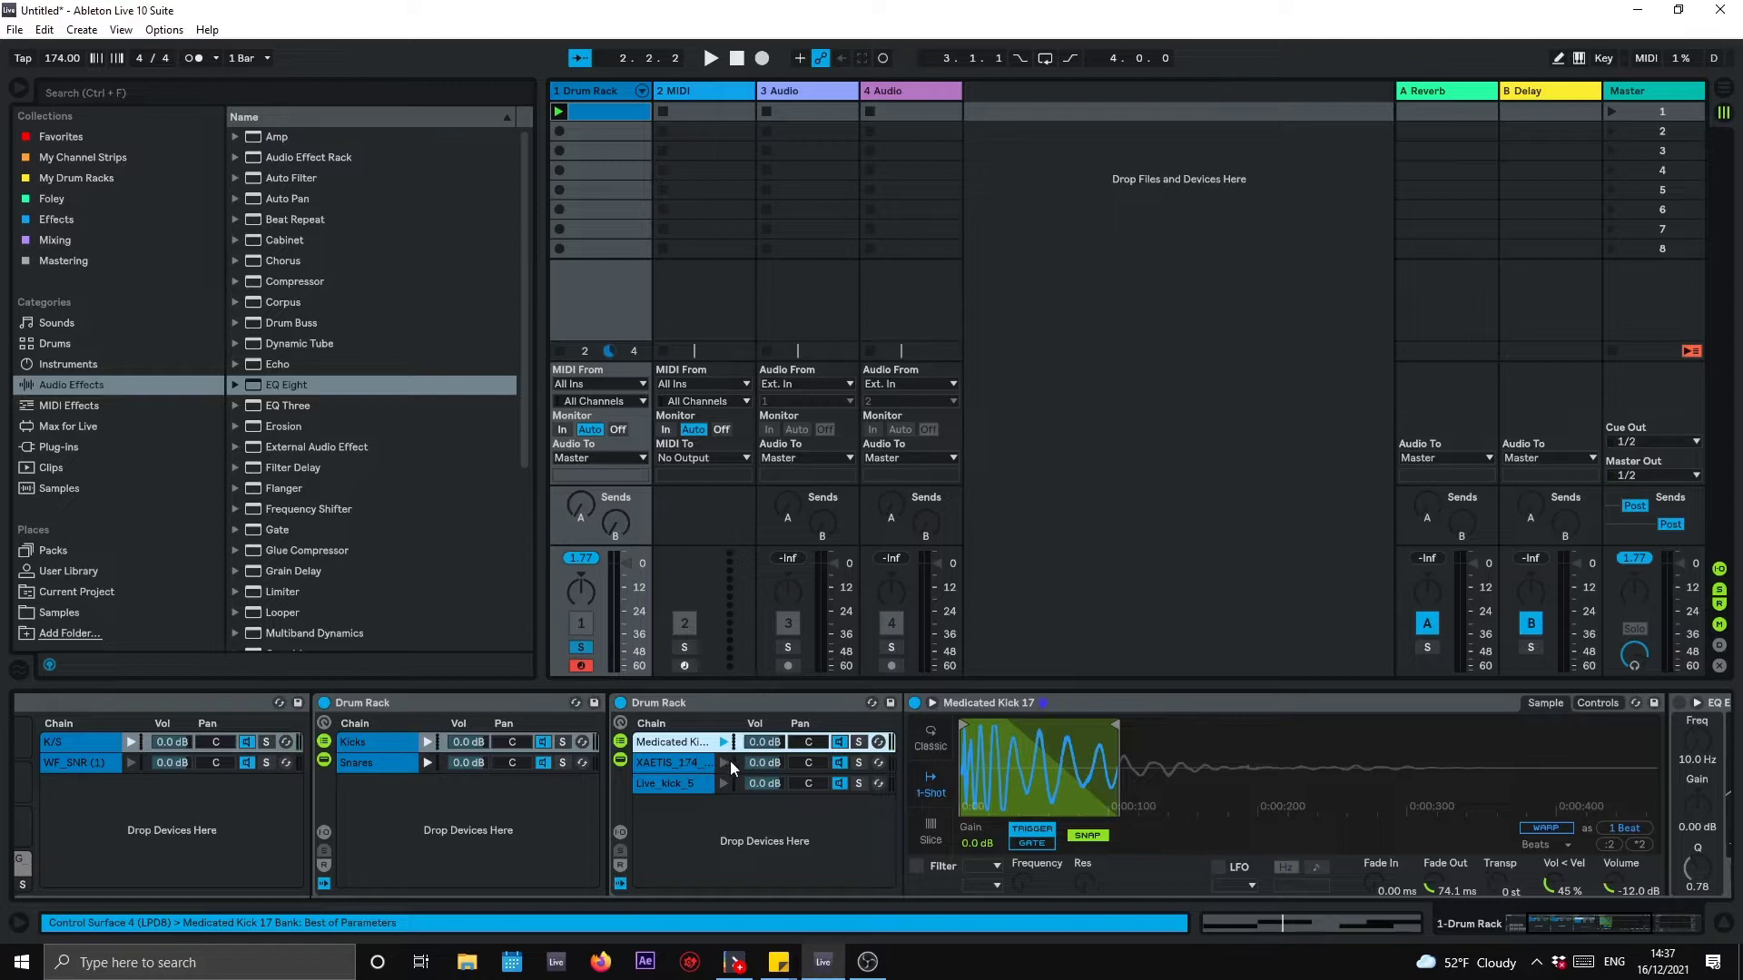
pyautogui.click(725, 763)
pyautogui.click(723, 763)
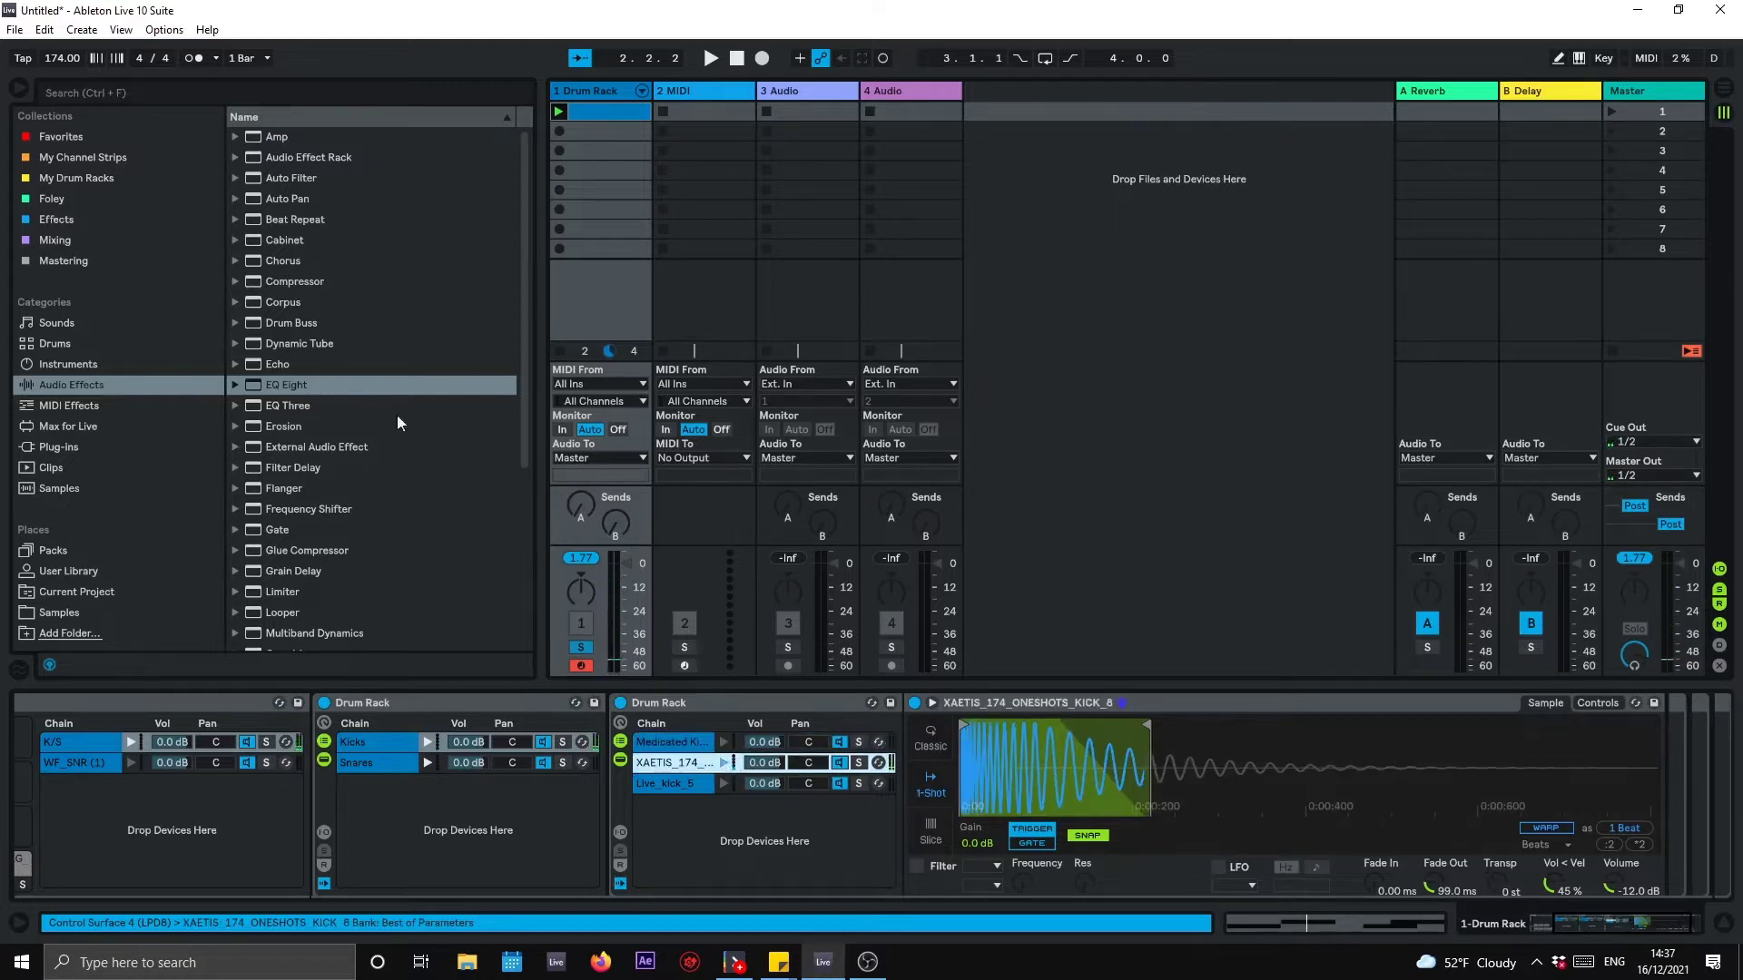
# Step: Turn on EQ Eight for Medicated Kick 17 and enable its band 8 high cut, set to 141 Hz while the loop plays
pyautogui.press('Up')
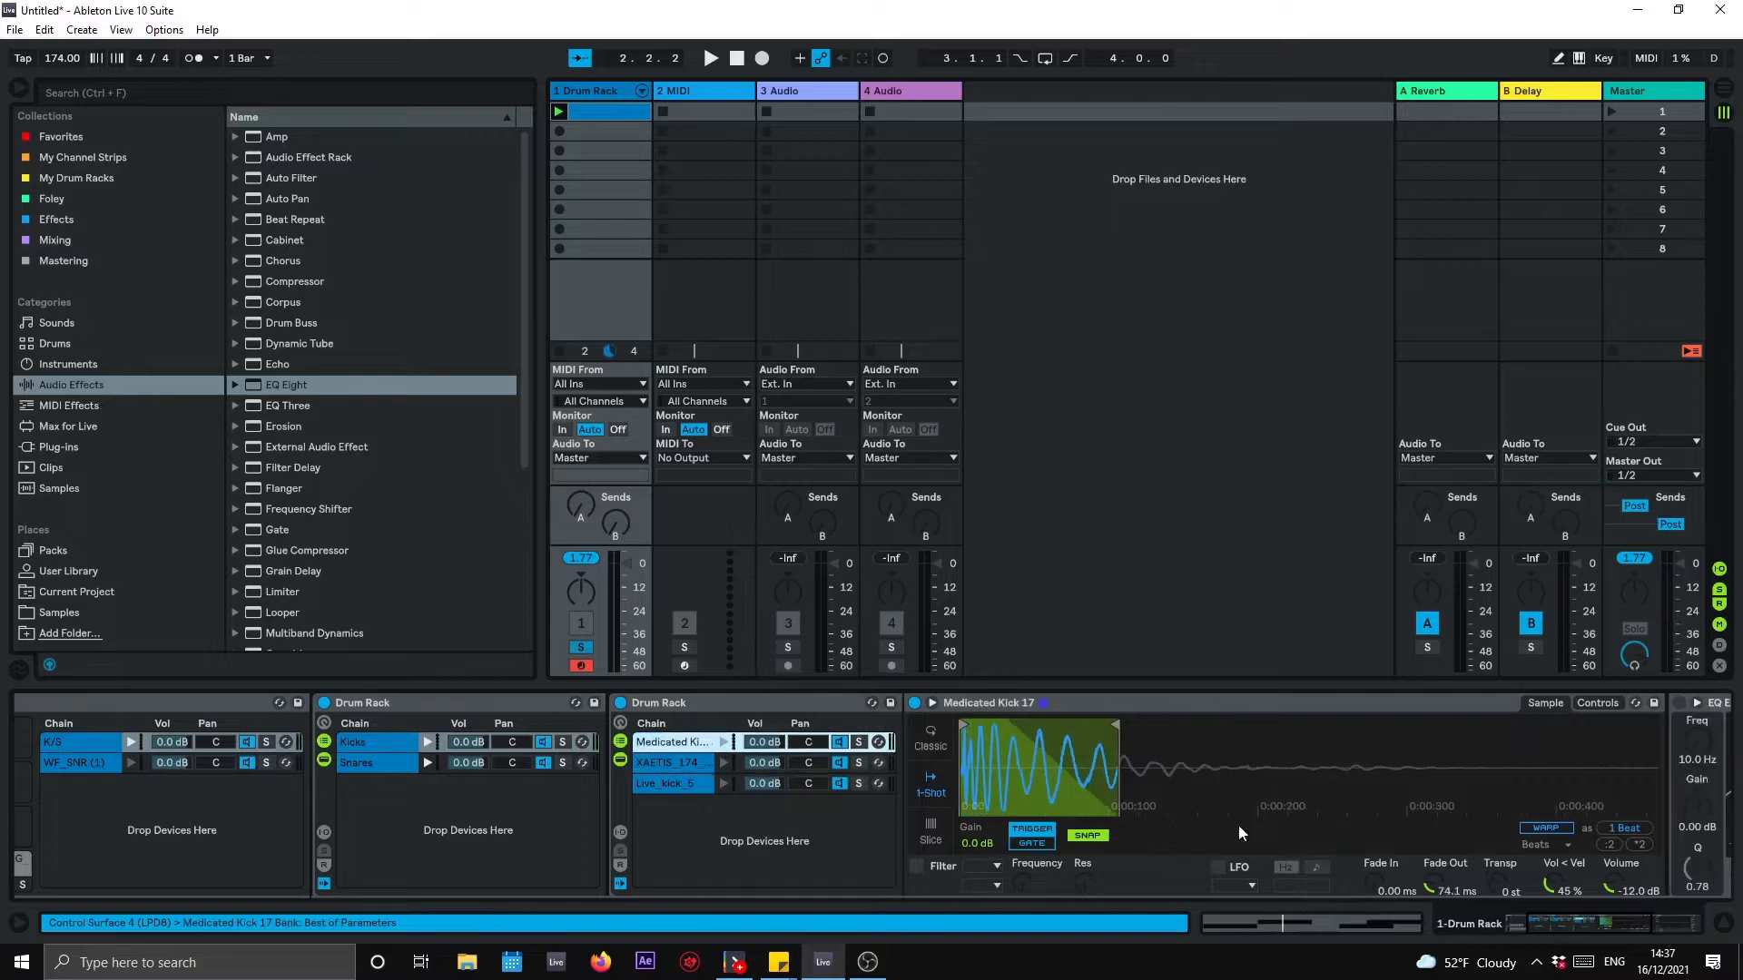
pyautogui.moveTo(1521, 928); pyautogui.dragTo(1604, 923)
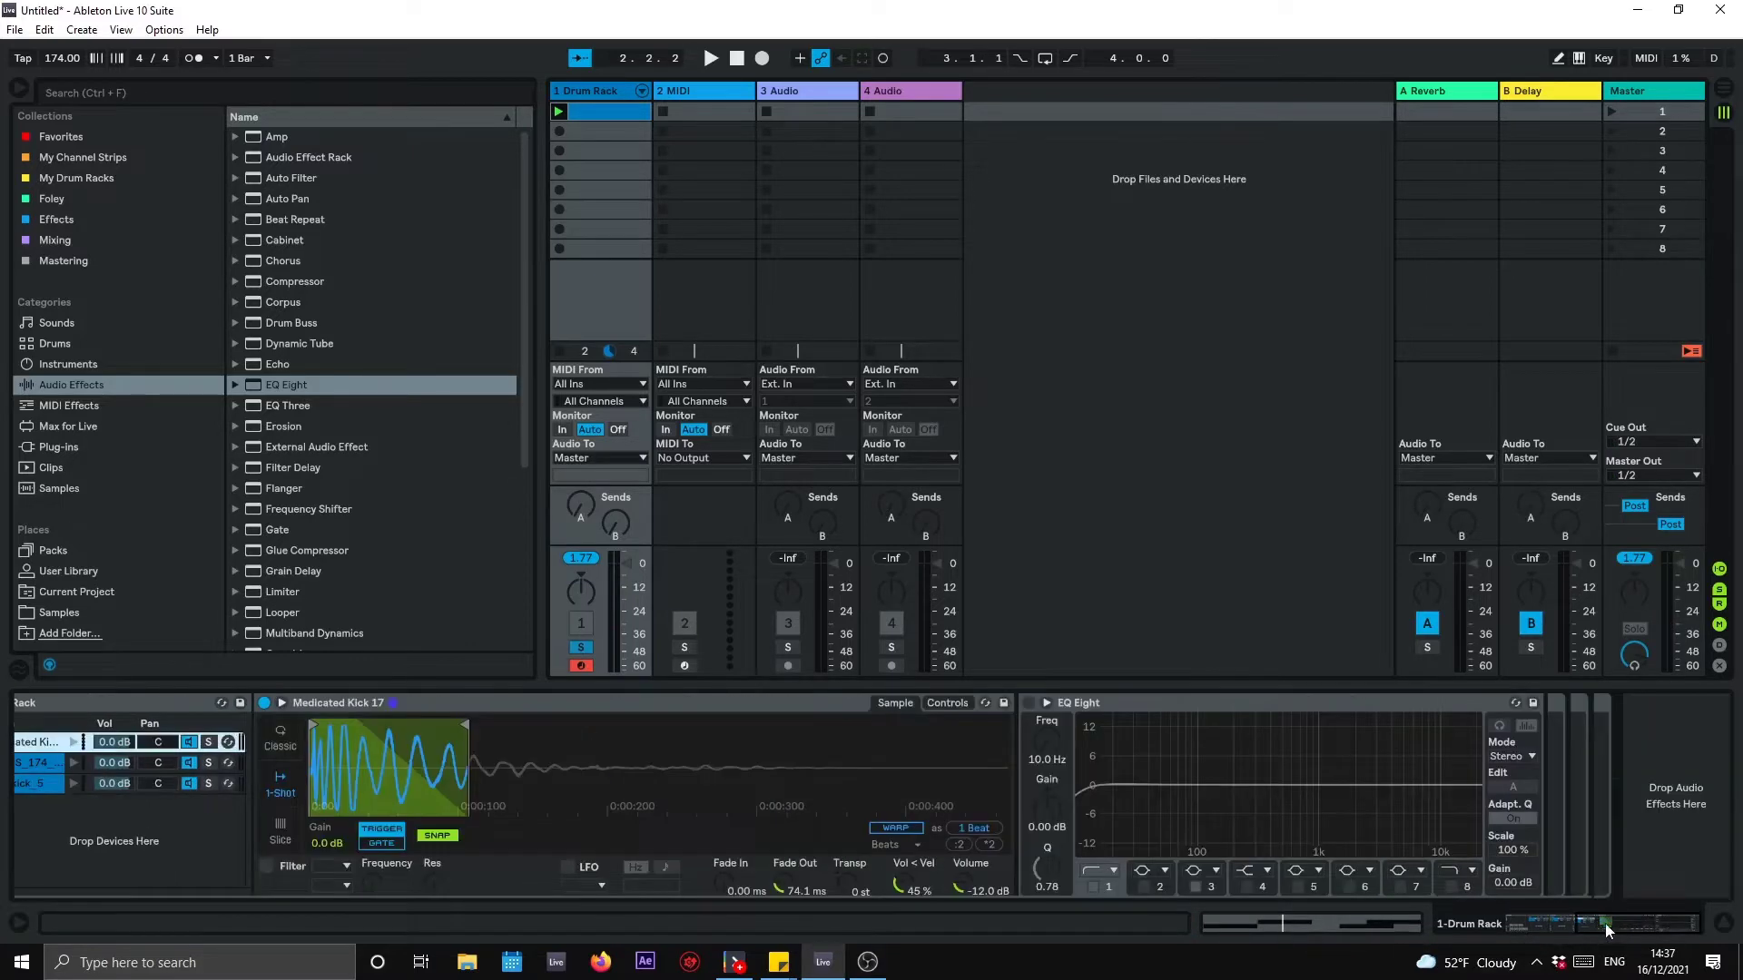
pyautogui.click(1030, 702)
pyautogui.click(1447, 884)
pyautogui.moveTo(1451, 783); pyautogui.dragTo(1304, 804)
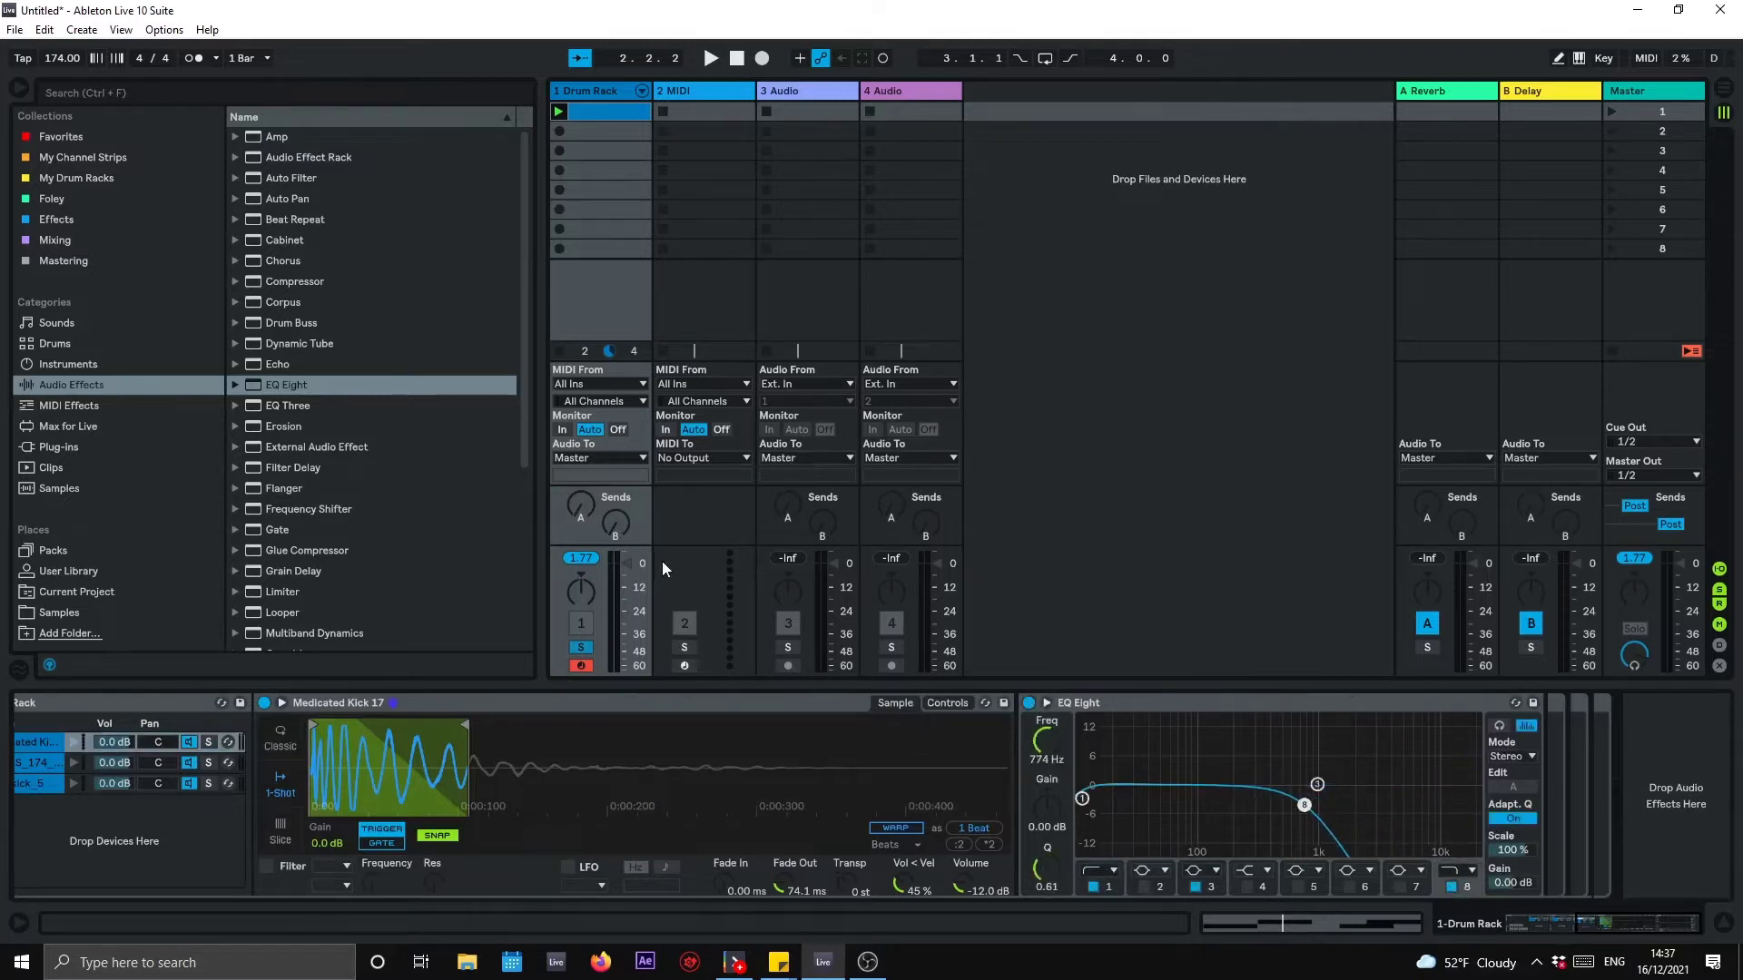
pyautogui.press('space')
pyautogui.moveTo(1304, 804); pyautogui.dragTo(1217, 803)
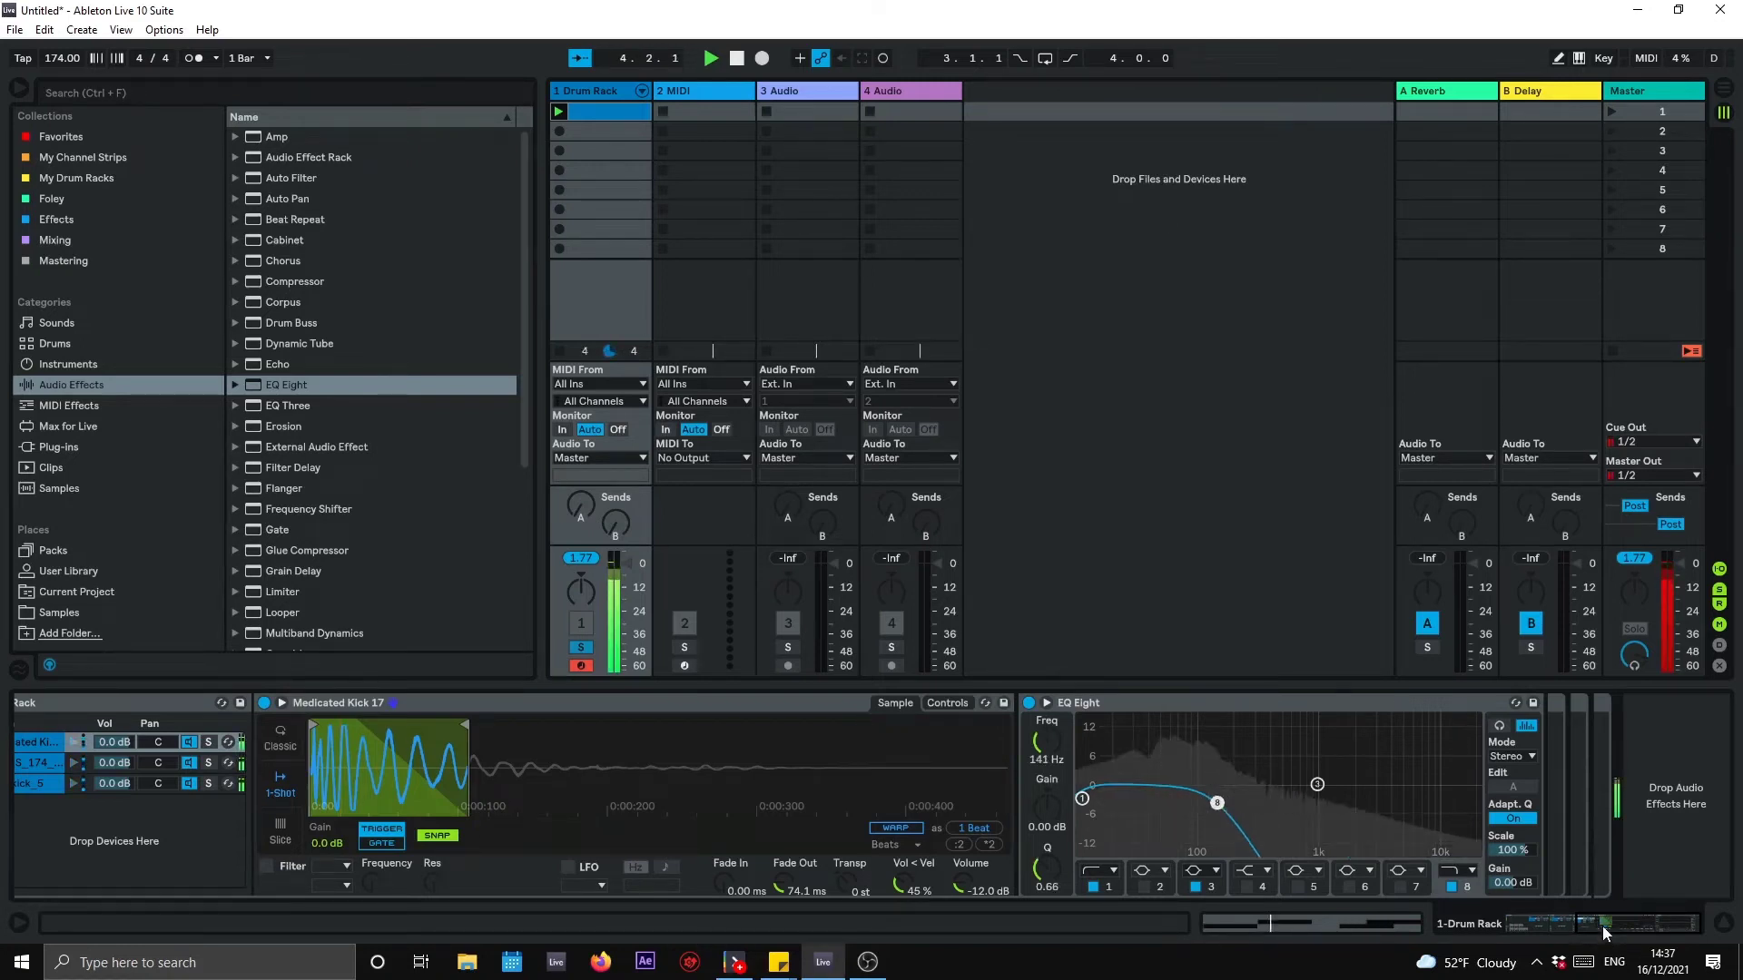
# Step: Add an EQ Eight to the XAETIS_174_ONESHOTS_KICK_8 chain in the Kicks rack
pyautogui.moveTo(1661, 924); pyautogui.dragTo(1596, 926)
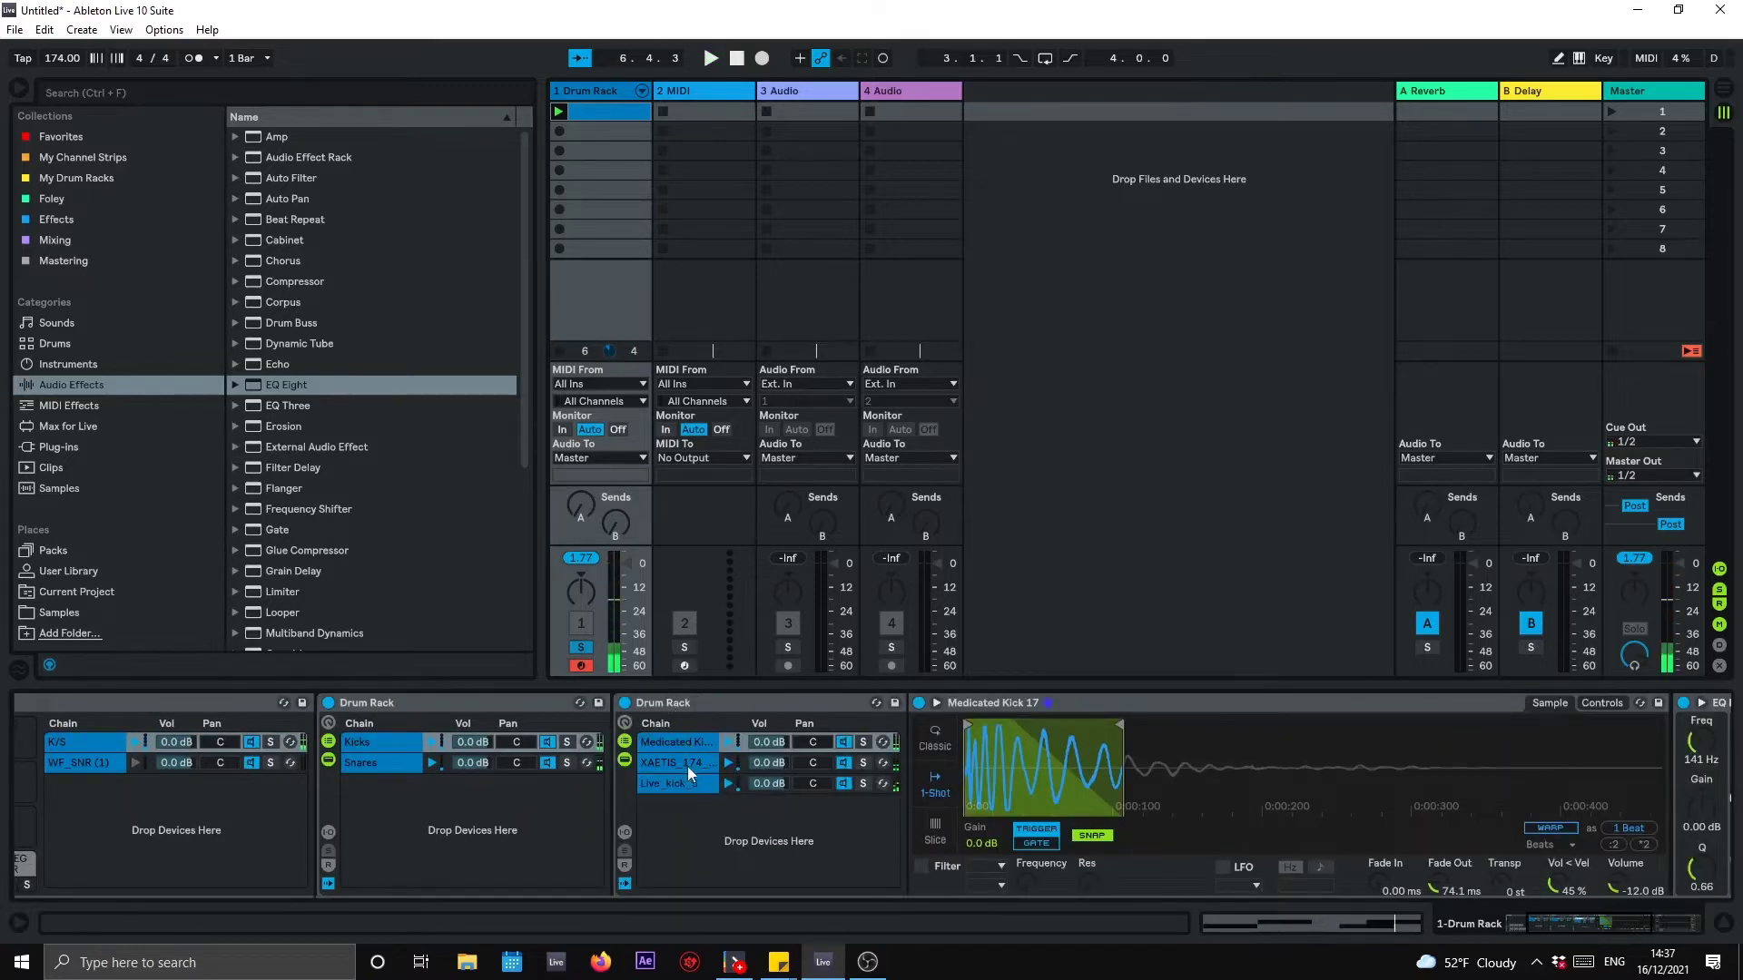
pyautogui.click(688, 766)
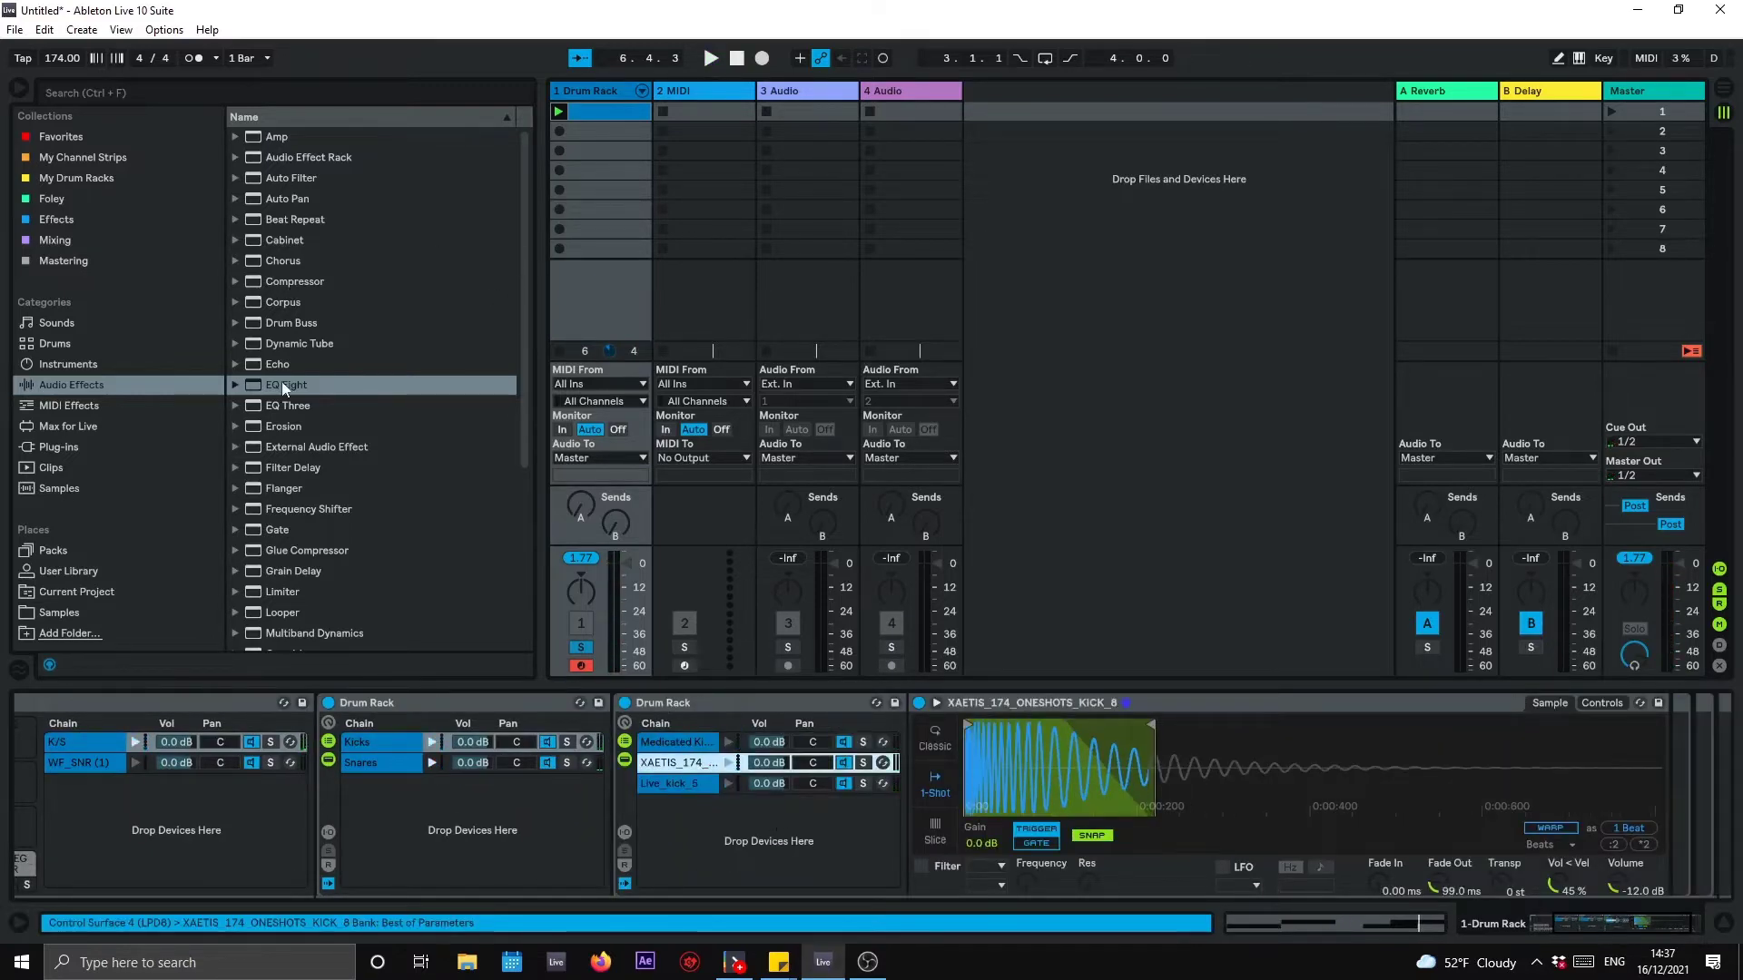
pyautogui.moveTo(682, 761); pyautogui.dragTo(683, 758)
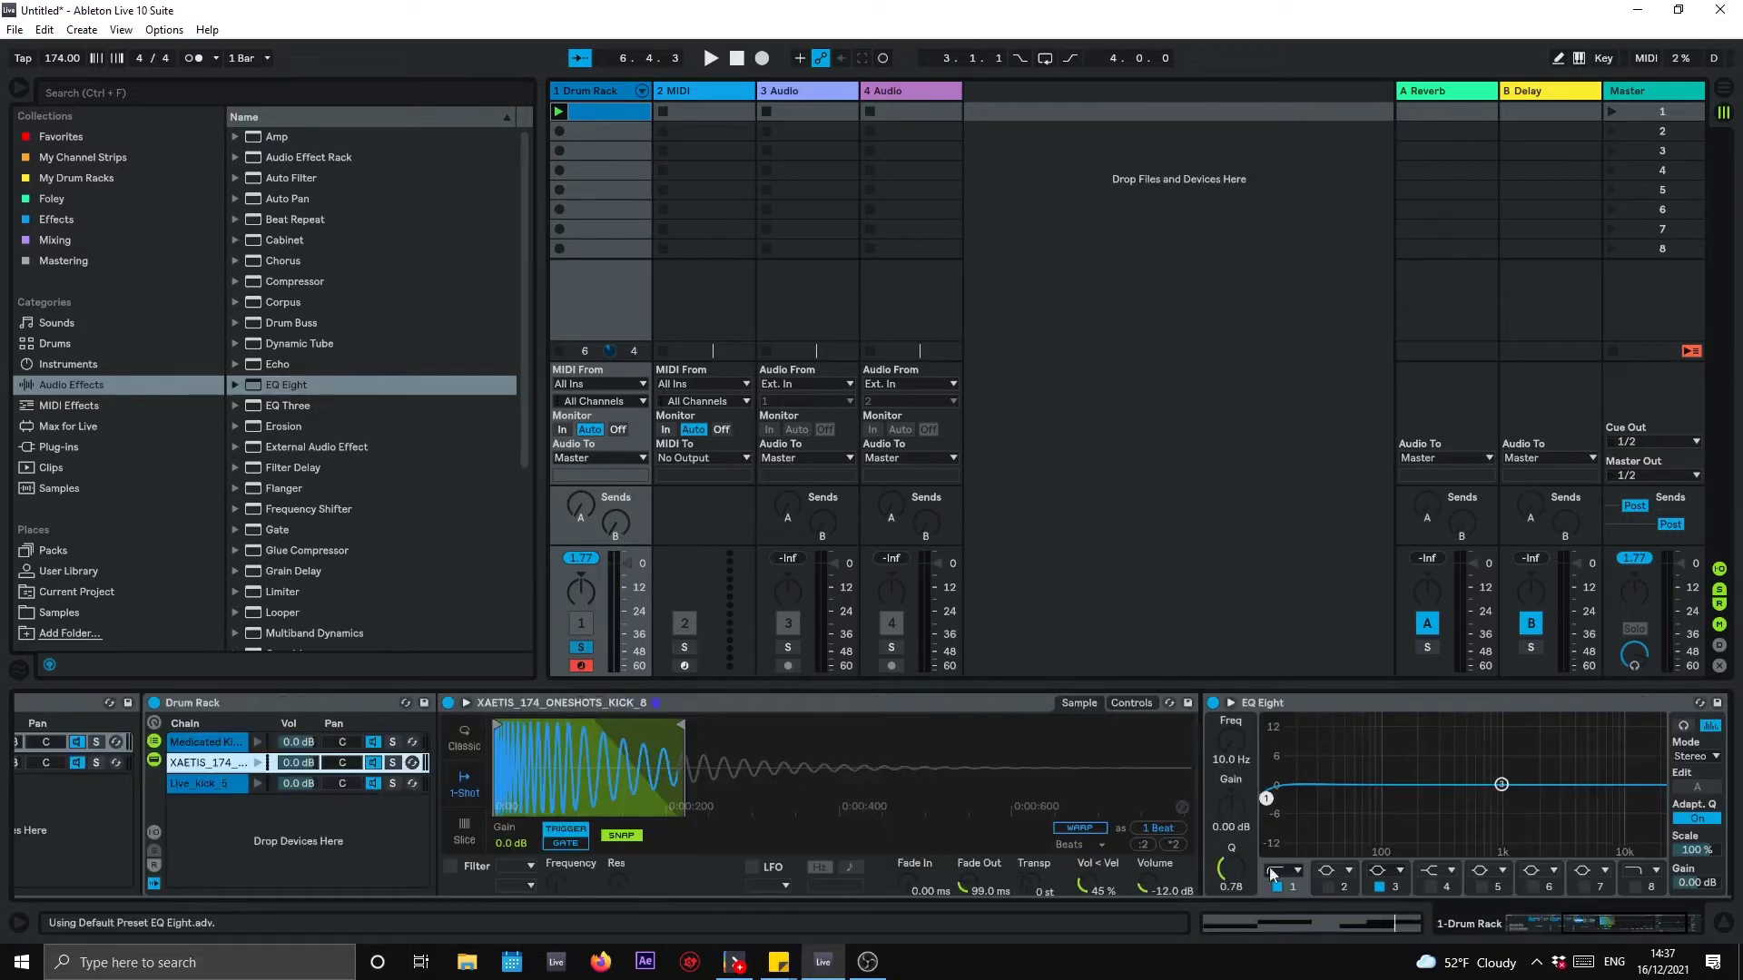
pyautogui.click(1561, 926)
pyautogui.moveTo(1579, 929); pyautogui.dragTo(1631, 931)
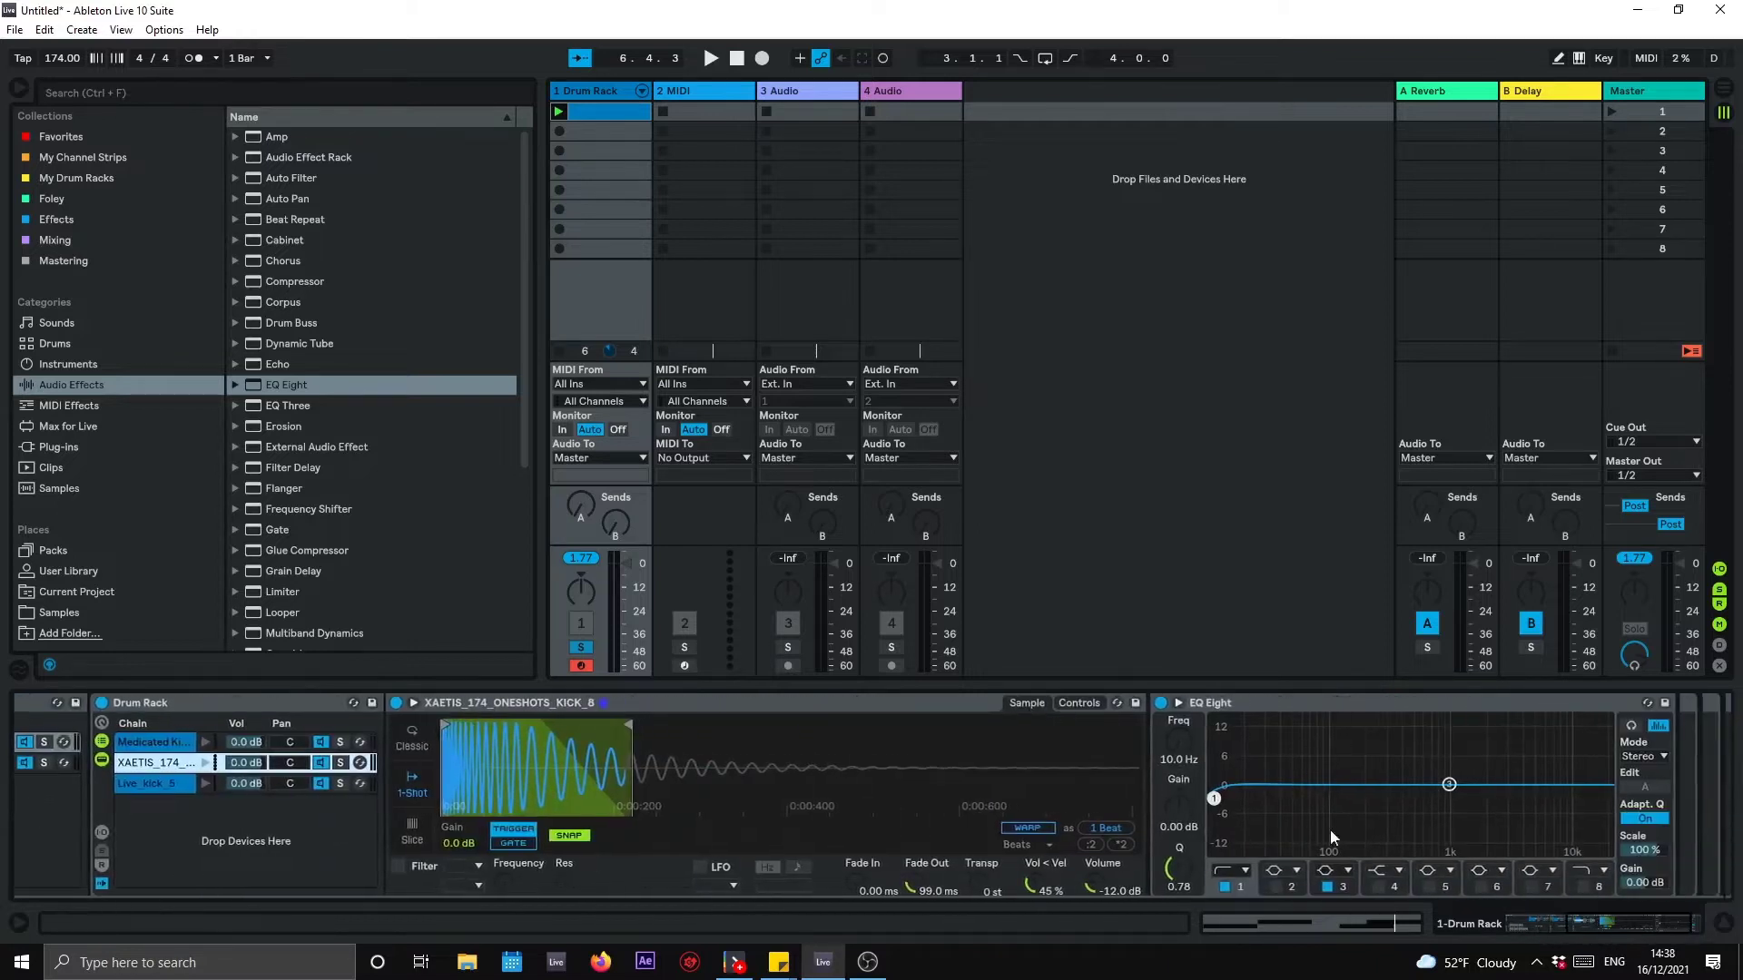
# Step: Shape XAETIS_174_ONESHOTS_KICK_8 with an EQ Eight low cut just above 100 Hz and a band 8 high cut at 774 Hz while looping
pyautogui.moveTo(1200, 799); pyautogui.dragTo(1323, 795)
pyautogui.click(1569, 887)
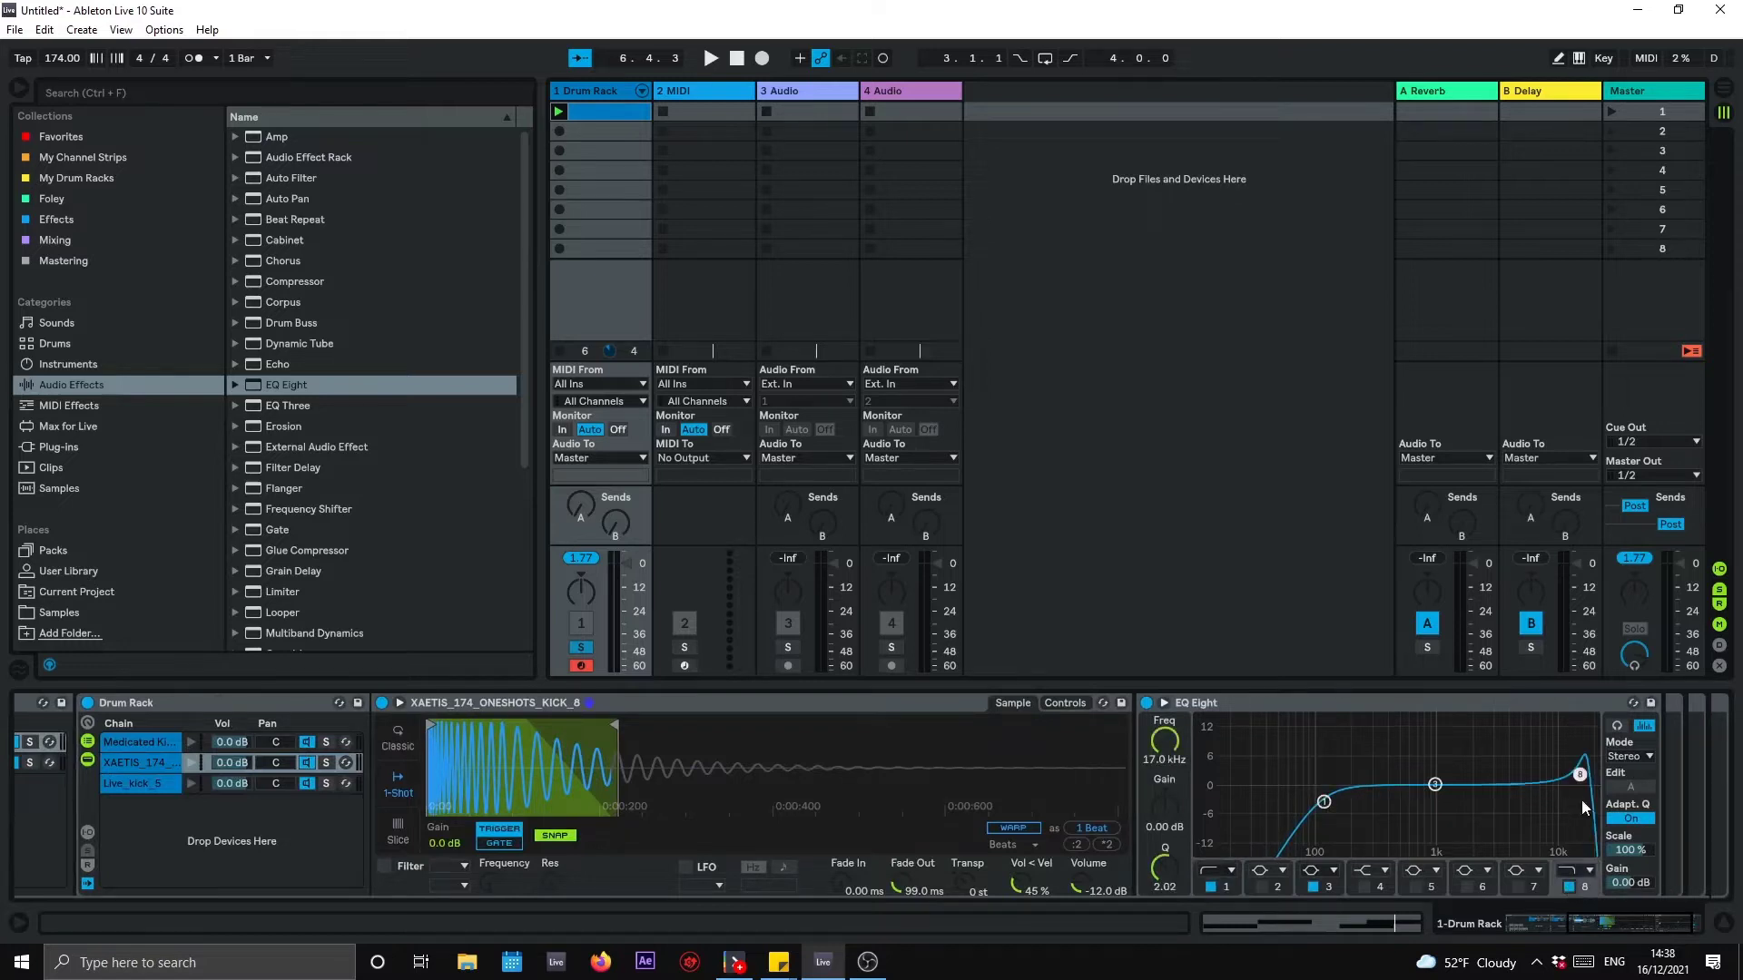
pyautogui.moveTo(1584, 777); pyautogui.dragTo(1487, 805)
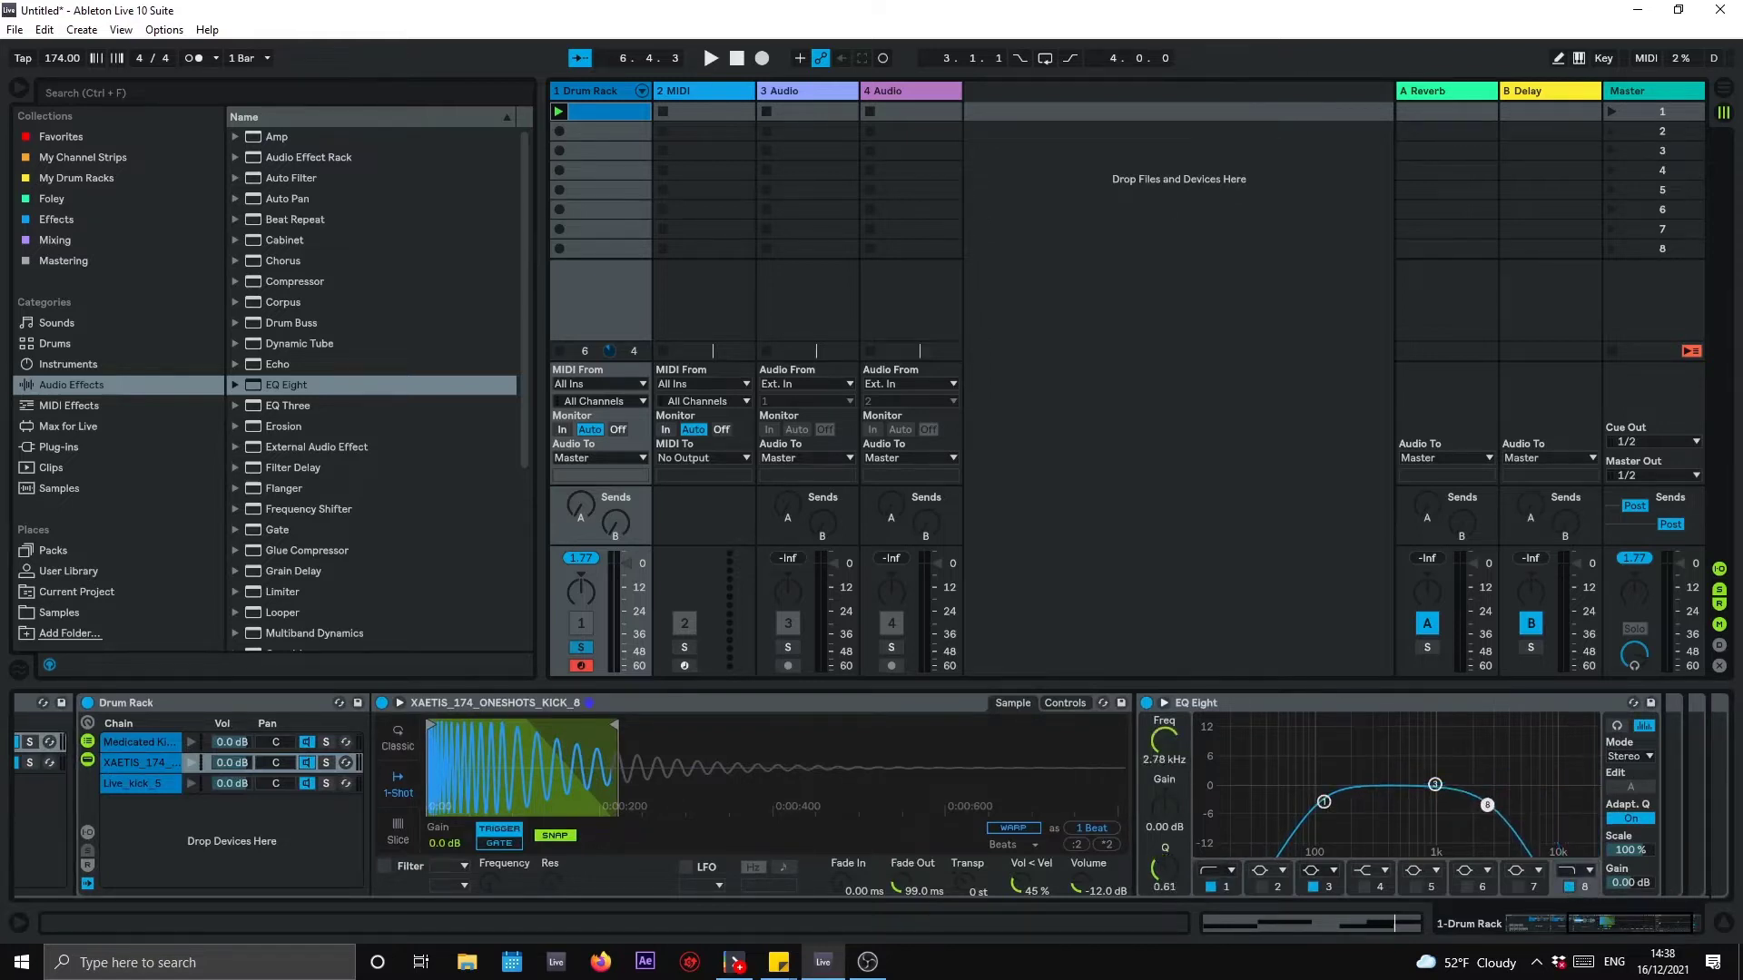
pyautogui.press('space')
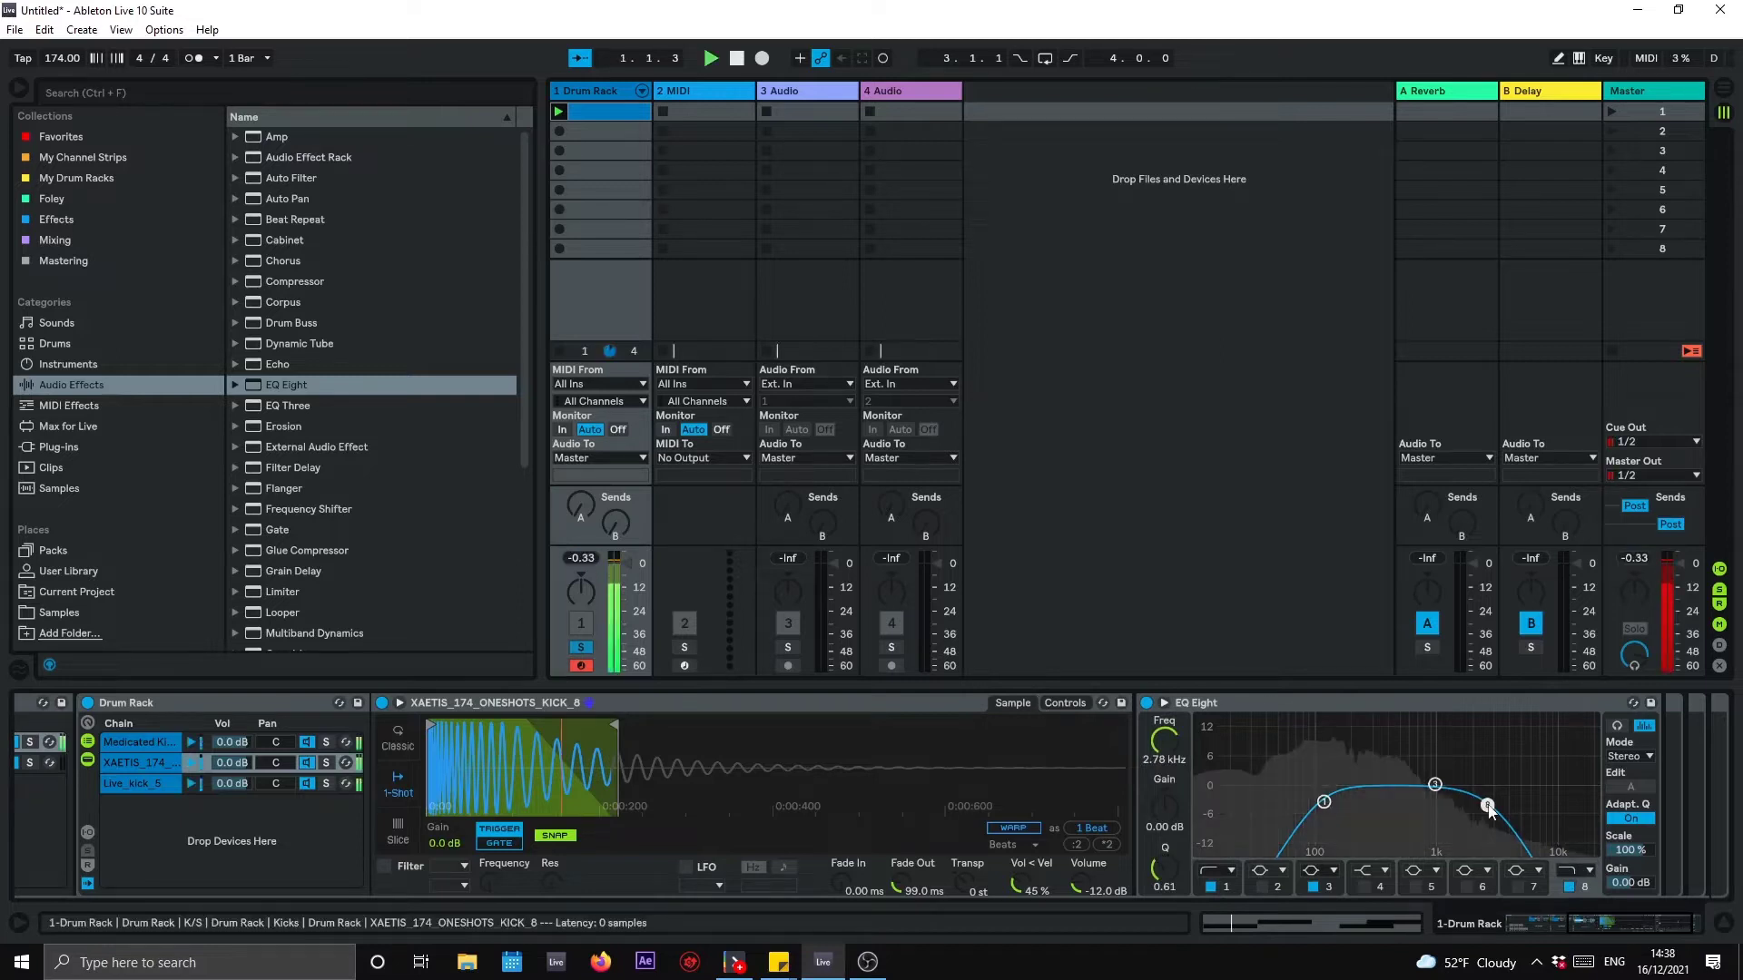
pyautogui.moveTo(1486, 805); pyautogui.dragTo(1421, 802)
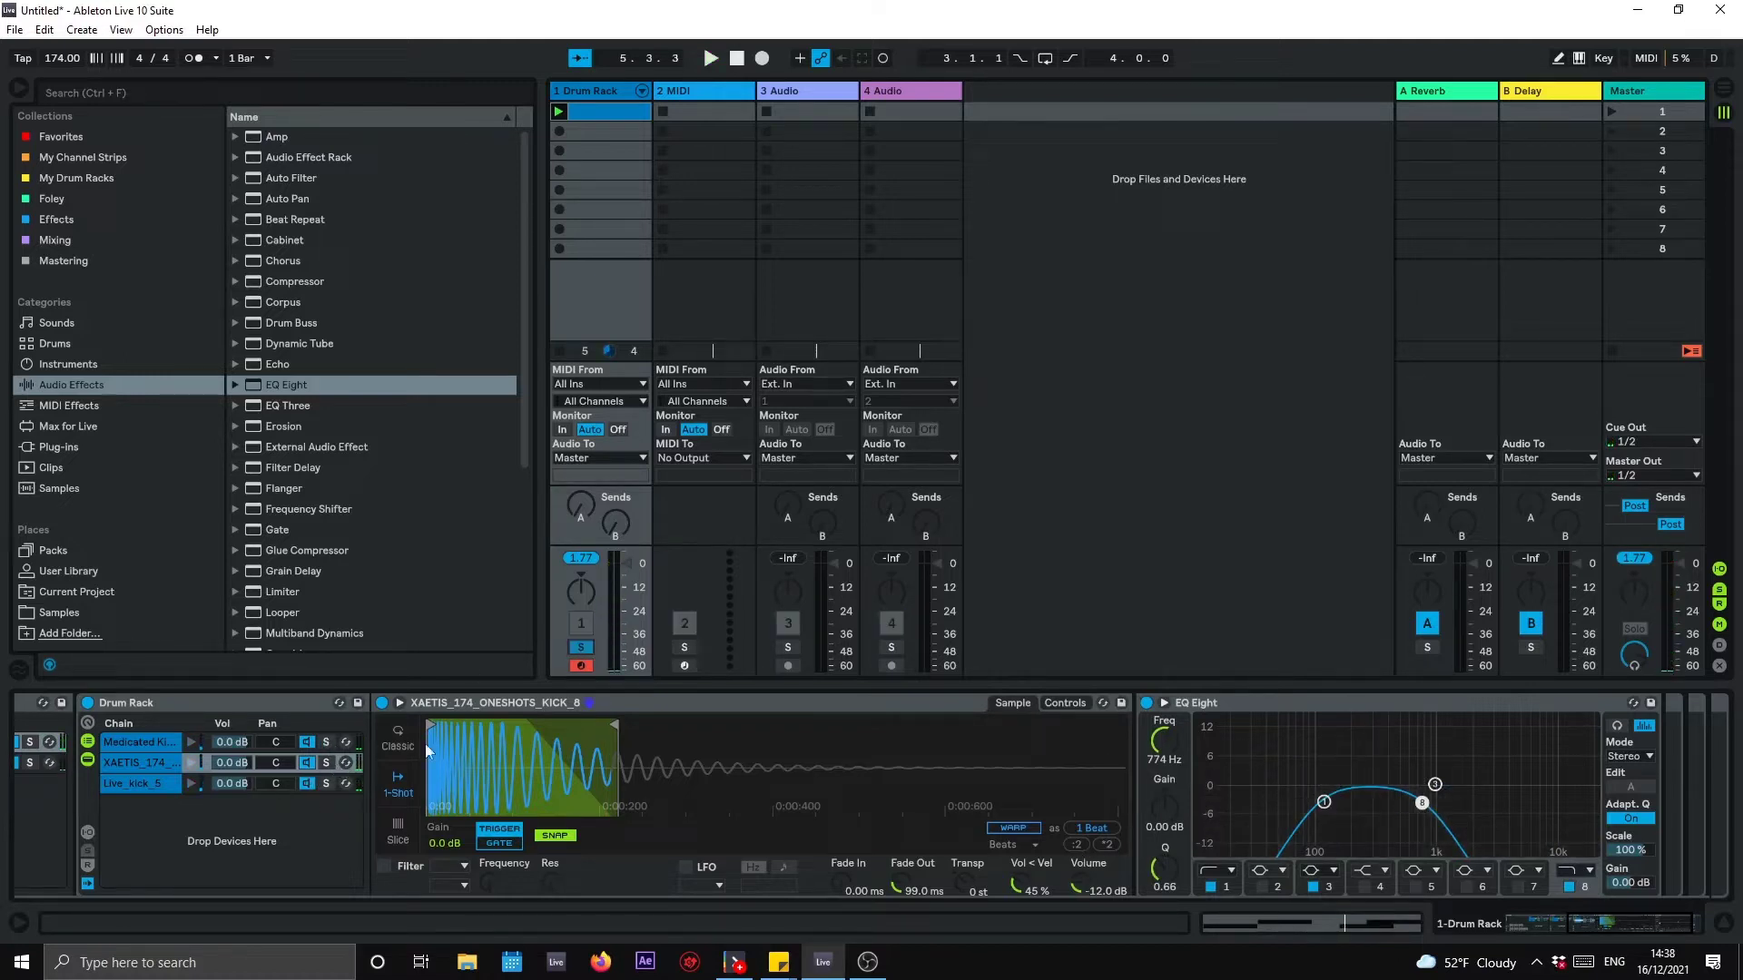
# Step: Solo Medicated Kick 17 and XAETIS_174_ONESHOTS_KICK_8 in turn during playback, raising the latter's low cut and setting its high cut to 1.41 kHz
pyautogui.click(355, 745)
pyautogui.press('space')
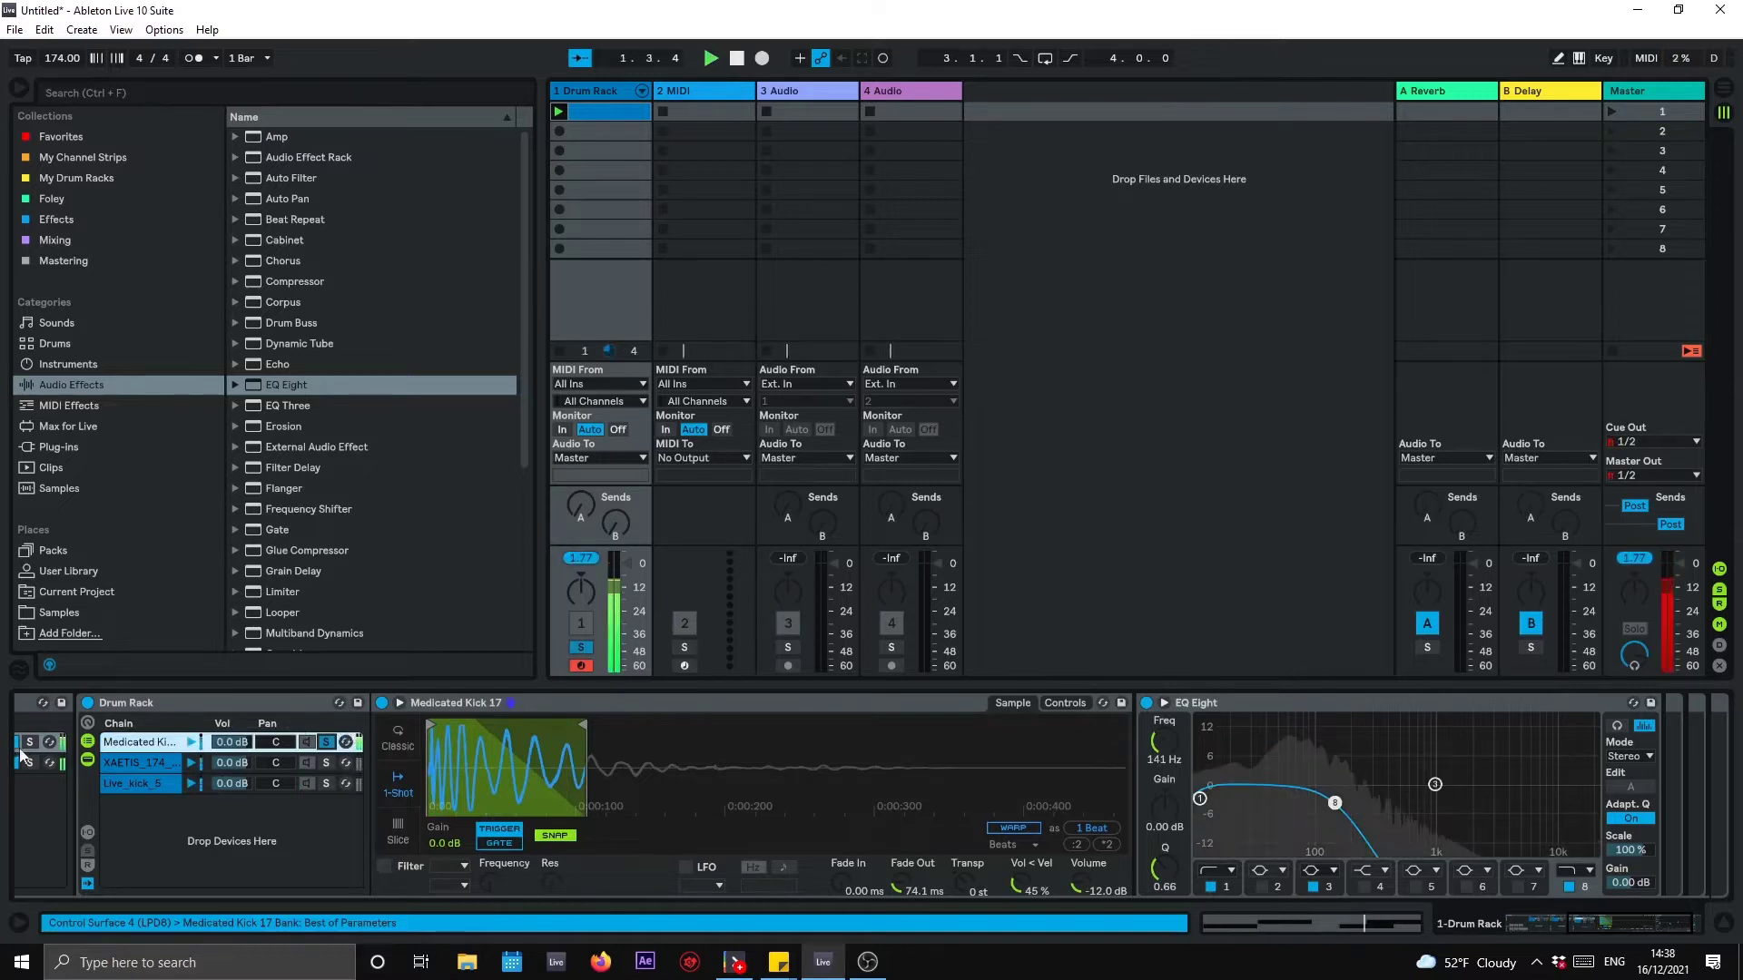
pyautogui.click(329, 766)
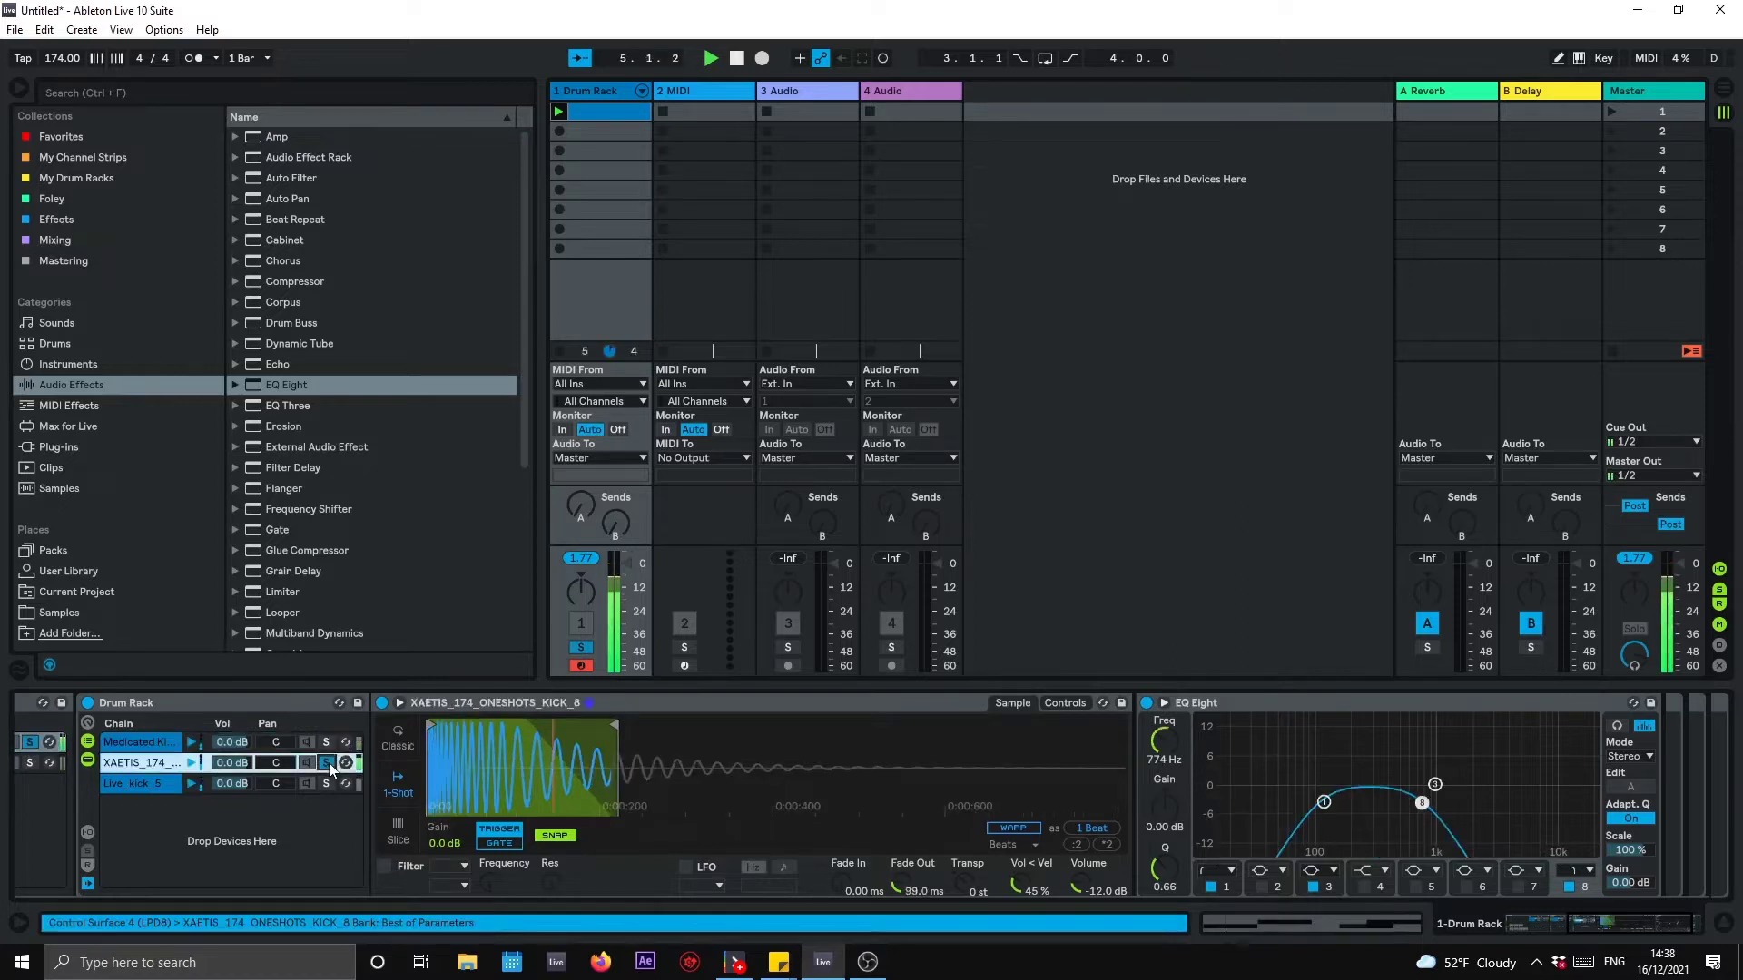
pyautogui.click(1325, 802)
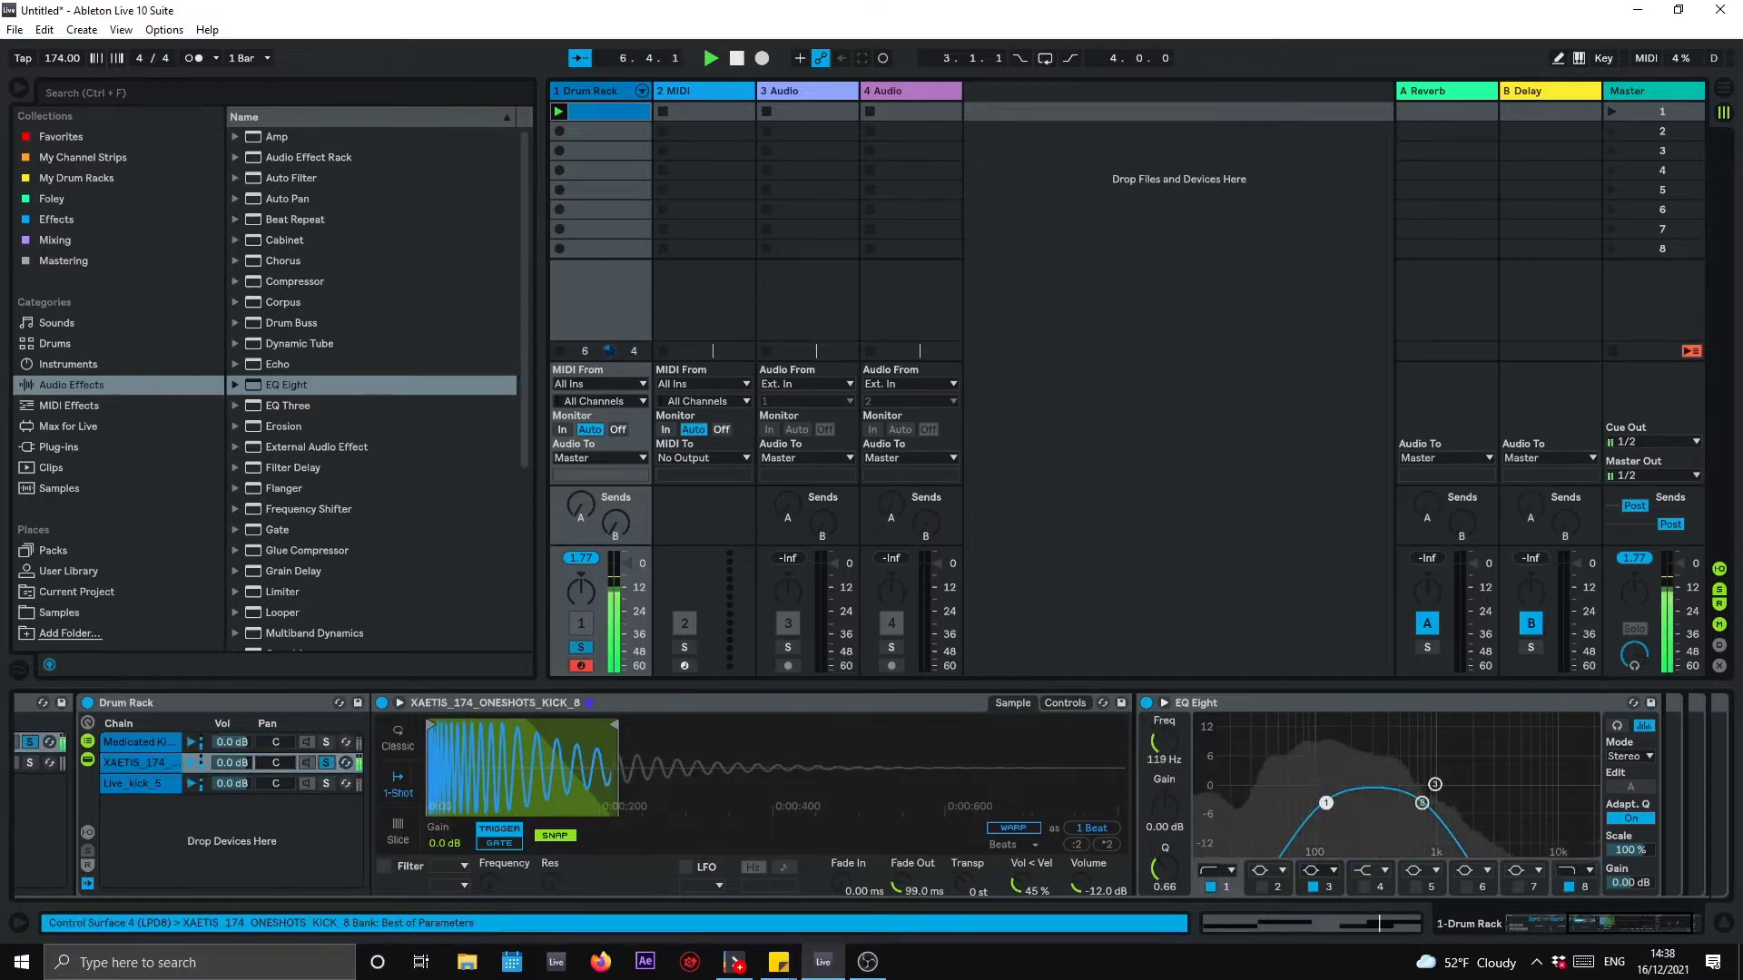
pyautogui.moveTo(1326, 802); pyautogui.dragTo(1452, 805)
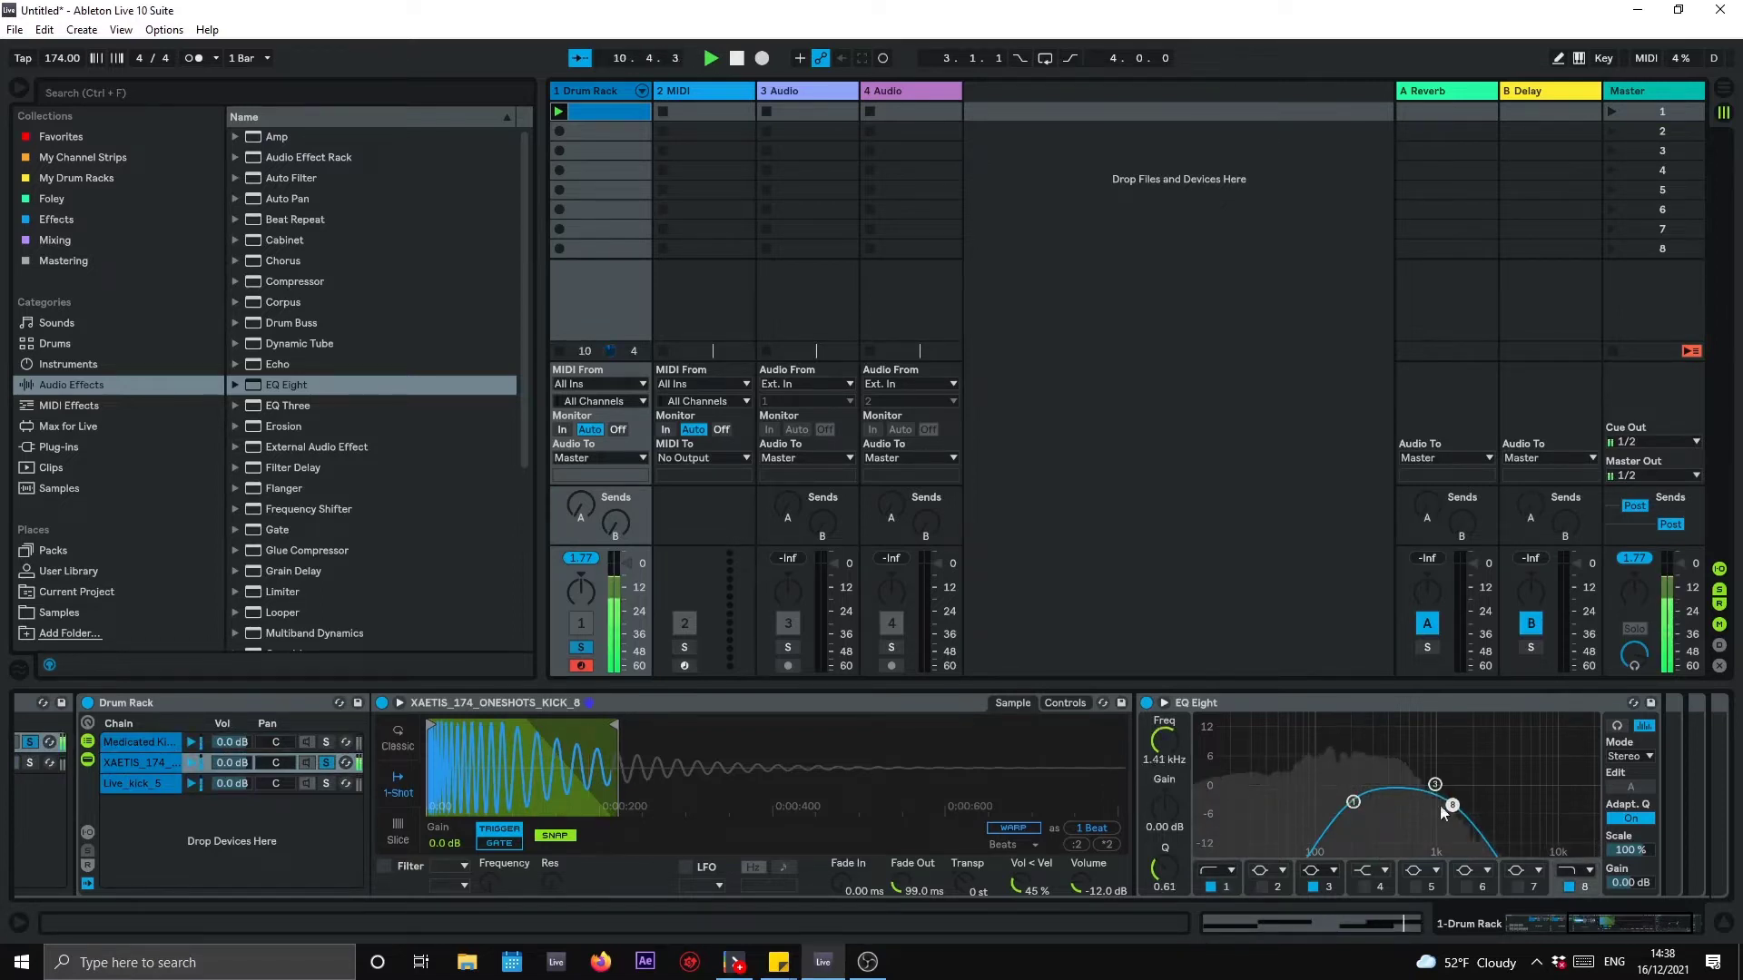
# Step: Solo Live_kick_5, add an EQ Eight to its chain and stop playback
pyautogui.click(327, 782)
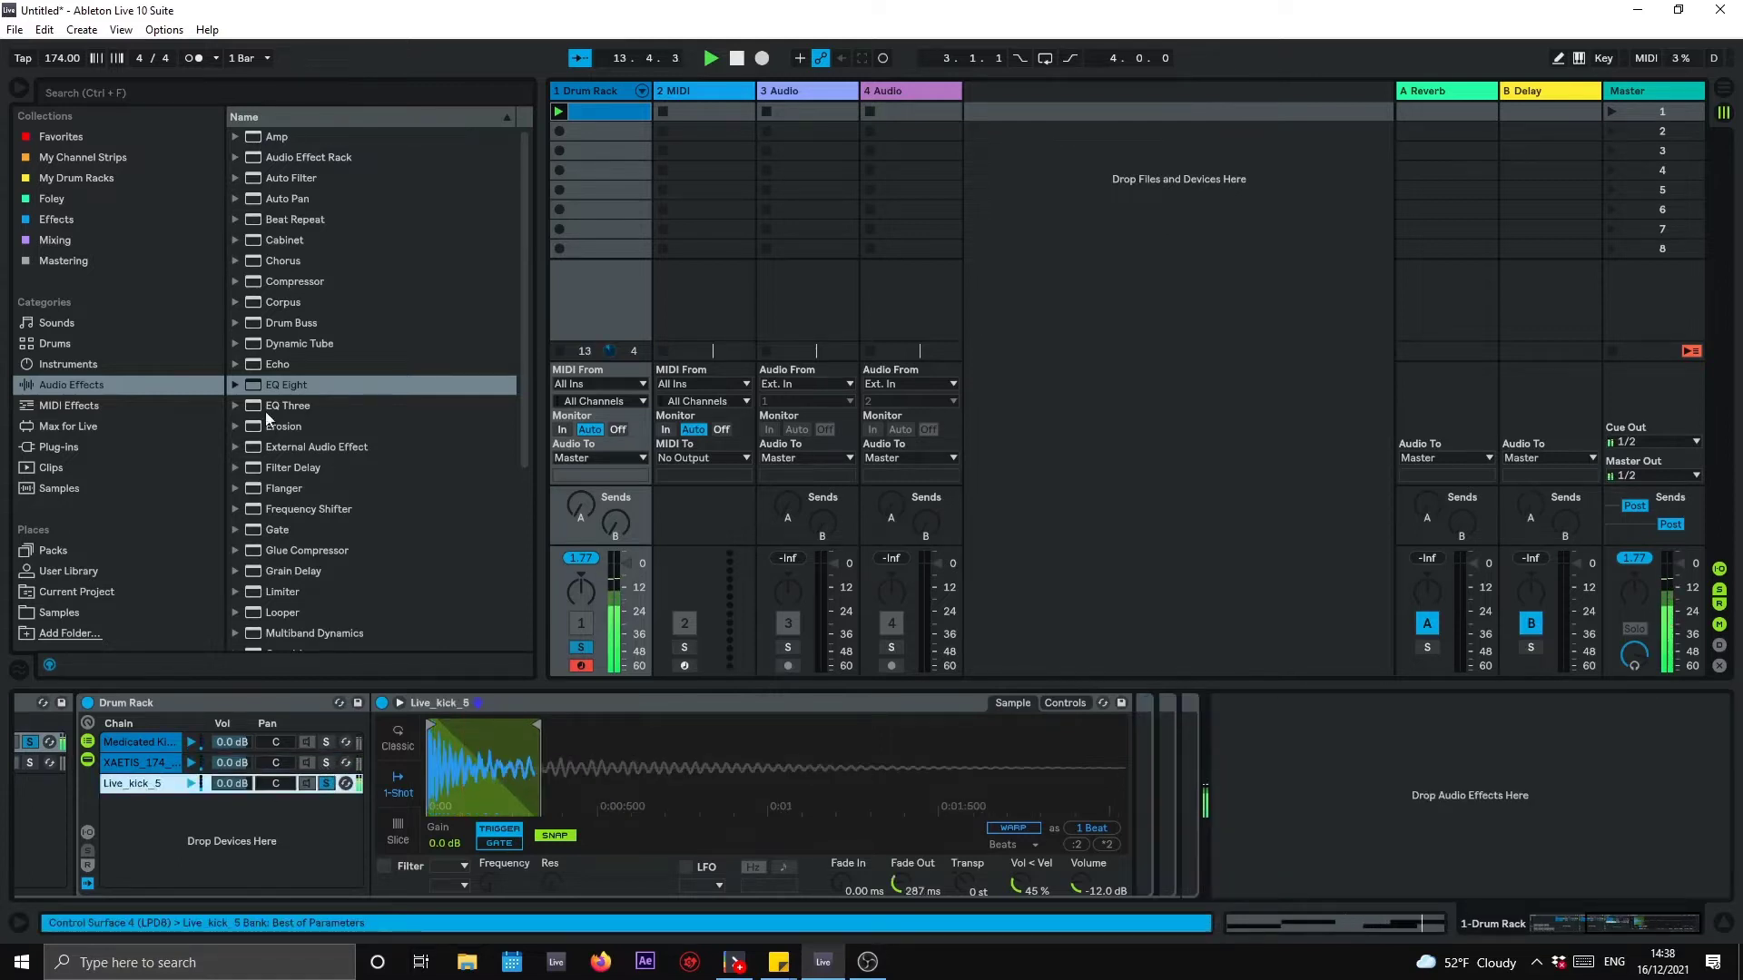
pyautogui.moveTo(280, 390); pyautogui.dragTo(135, 786)
pyautogui.press('space')
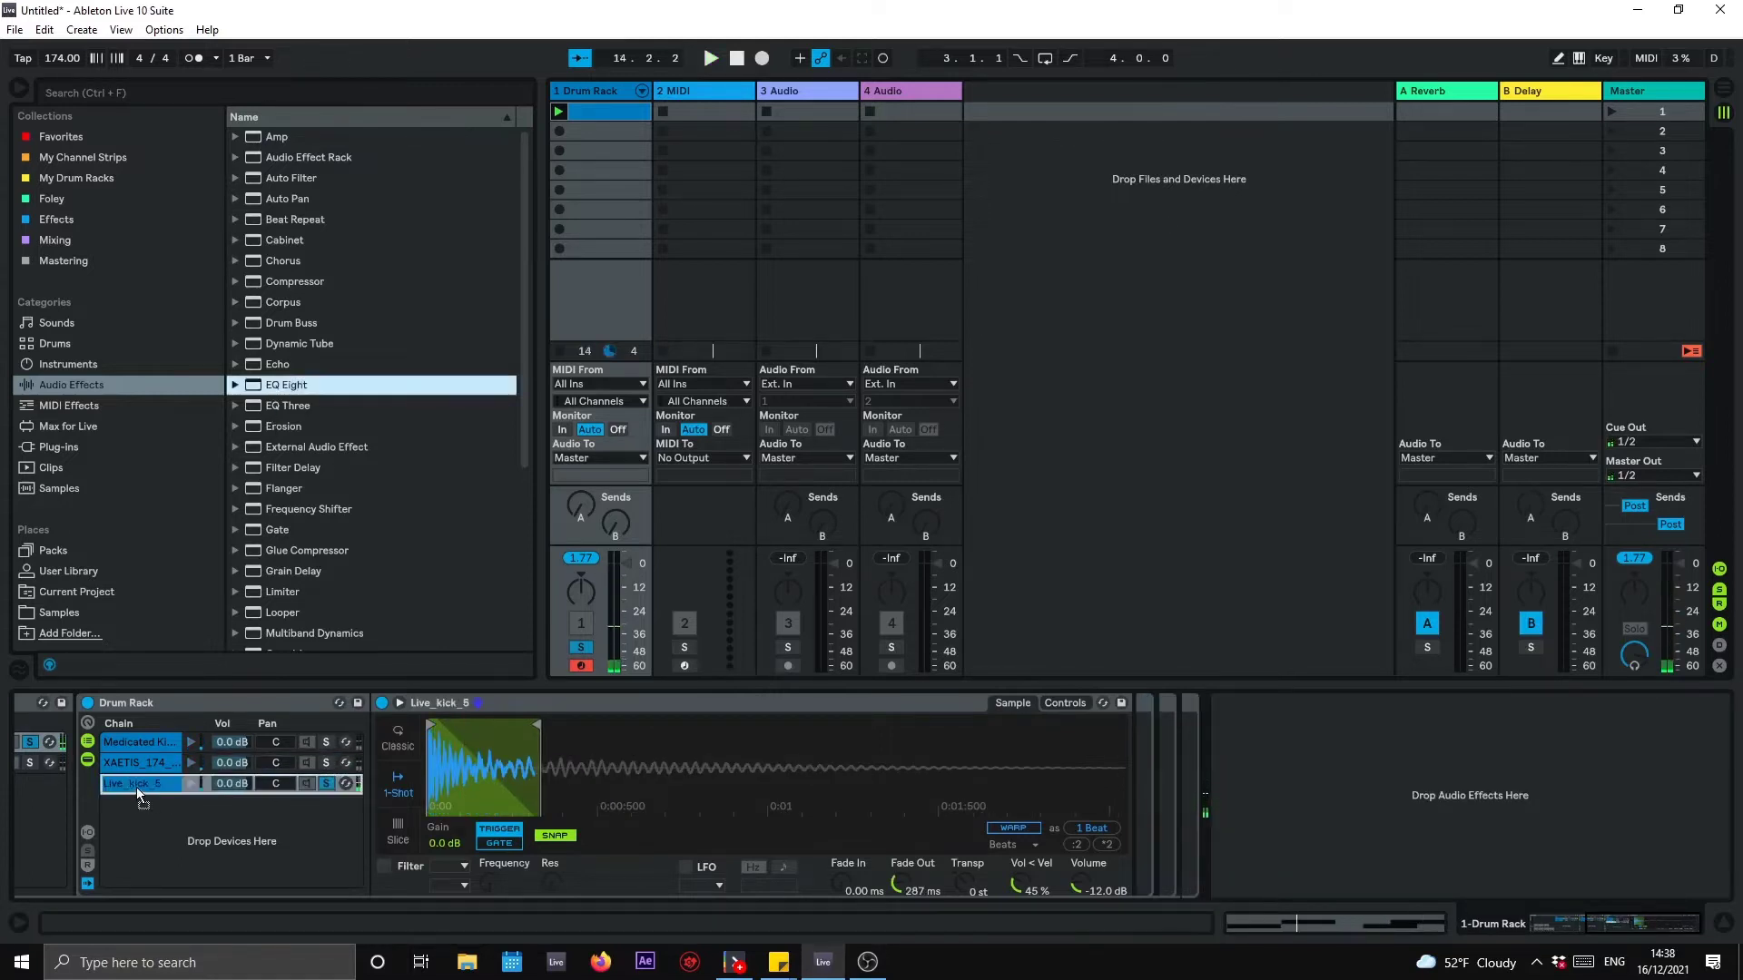
pyautogui.moveTo(430, 782); pyautogui.dragTo(698, 806)
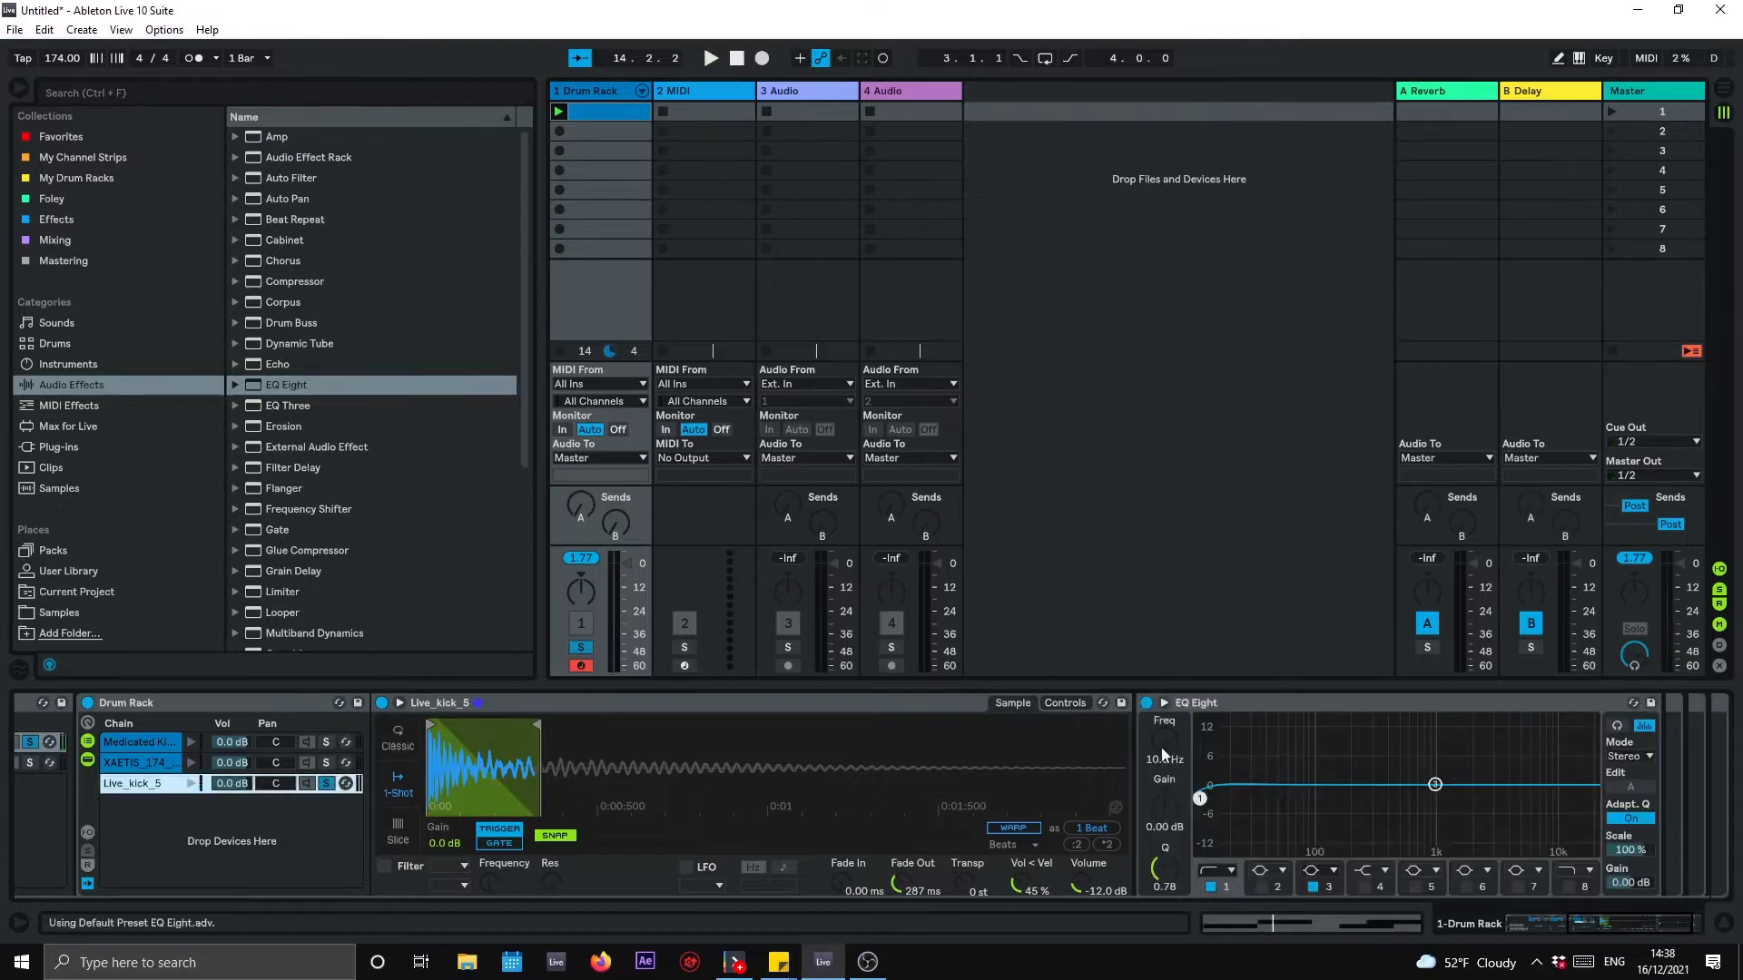
# Step: Set the low cut in Live_kick_5's EQ Eight to 976 Hz, triggering the kick to check it
pyautogui.moveTo(1165, 747); pyautogui.dragTo(1165, 673)
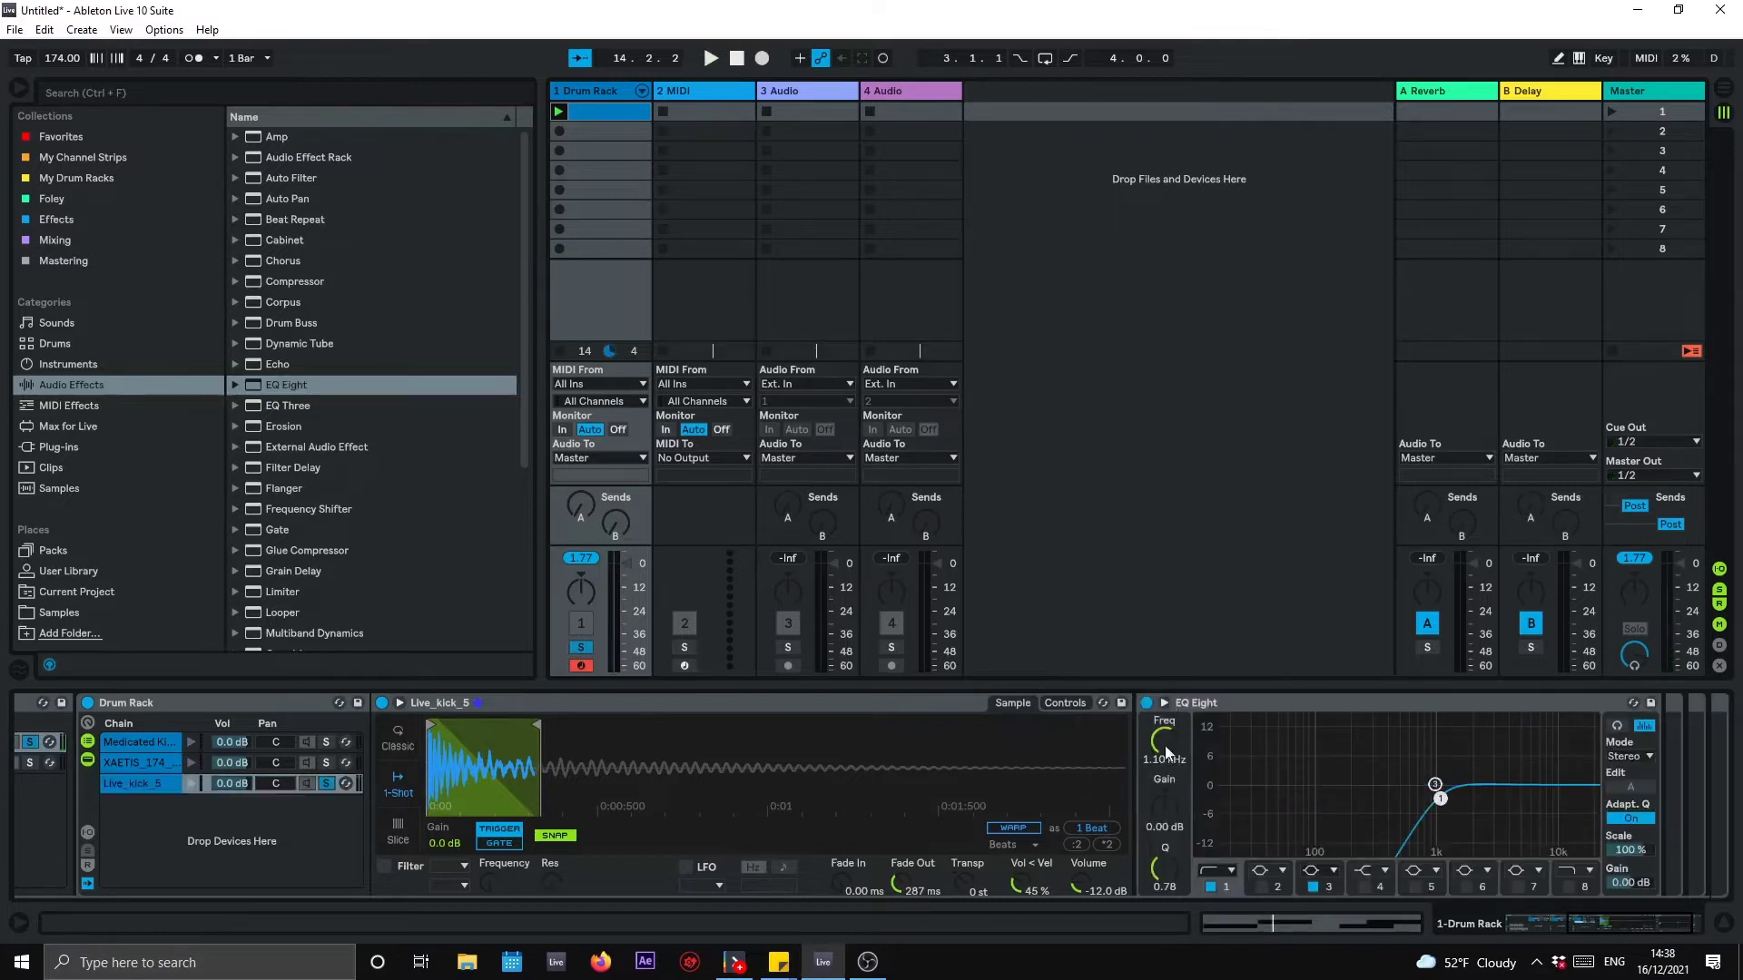
pyautogui.moveTo(1165, 744)
pyautogui.mouseDown()
pyautogui.moveTo(1166, 768)
pyautogui.moveTo(1153, 731)
pyautogui.mouseUp()
pyautogui.click(193, 784)
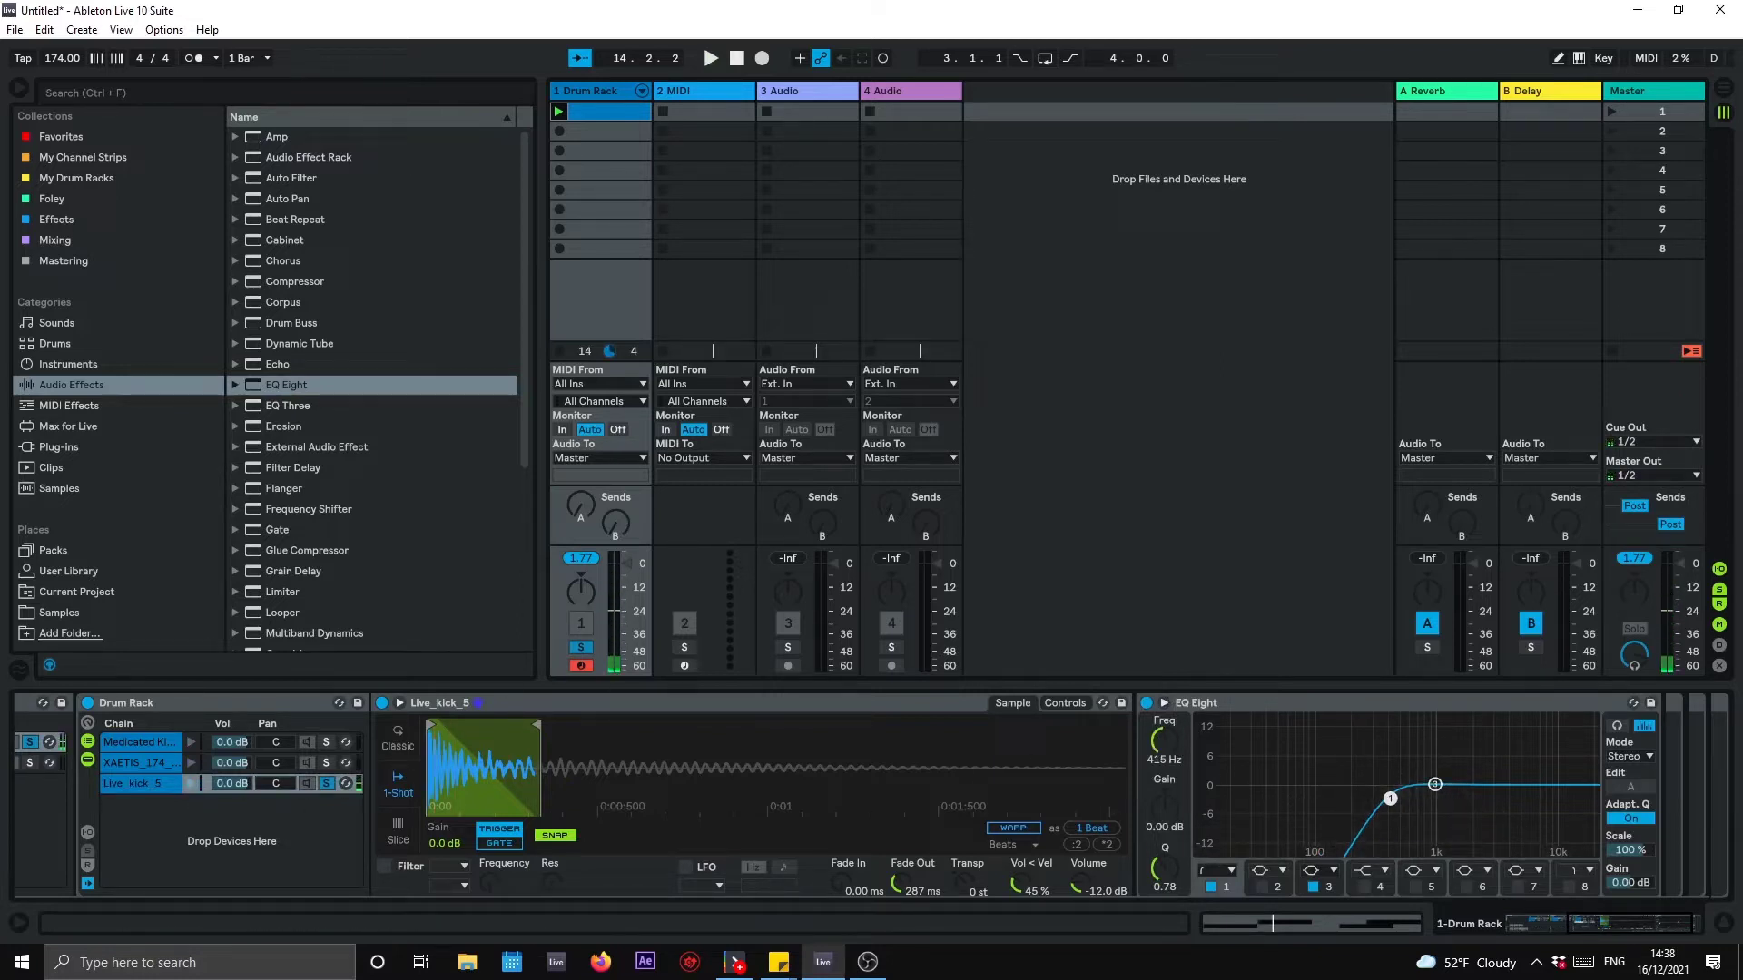
pyautogui.moveTo(1162, 742); pyautogui.dragTo(1162, 720)
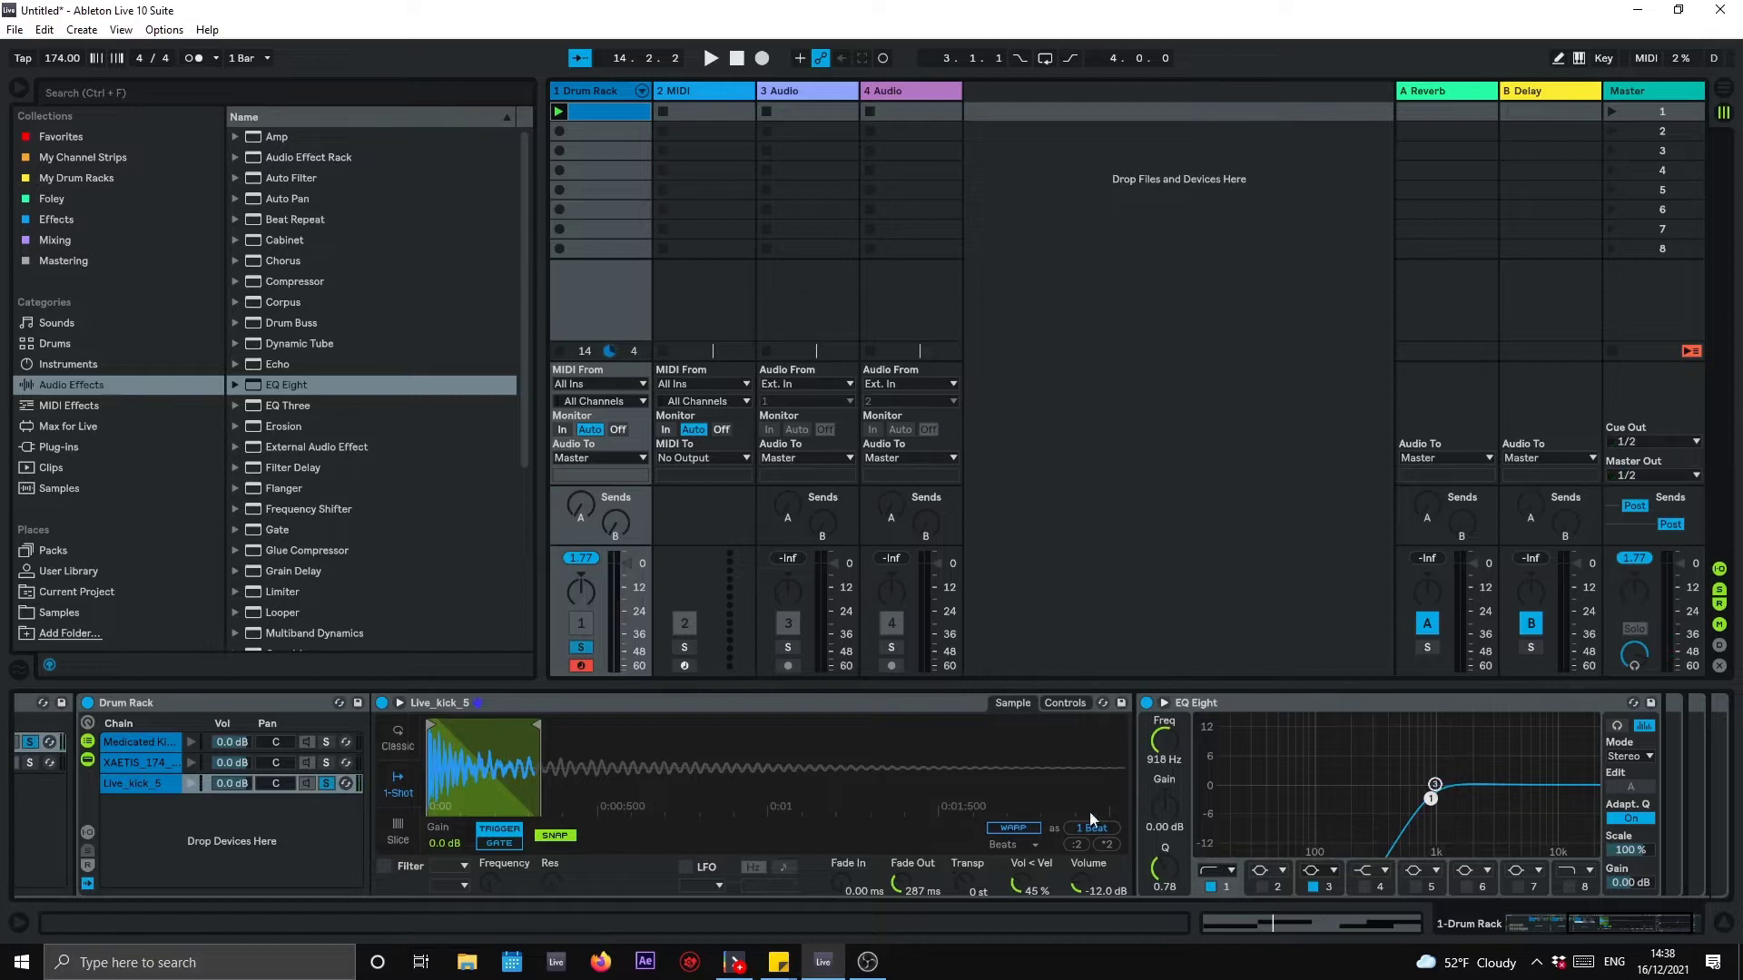
pyautogui.press('Up')
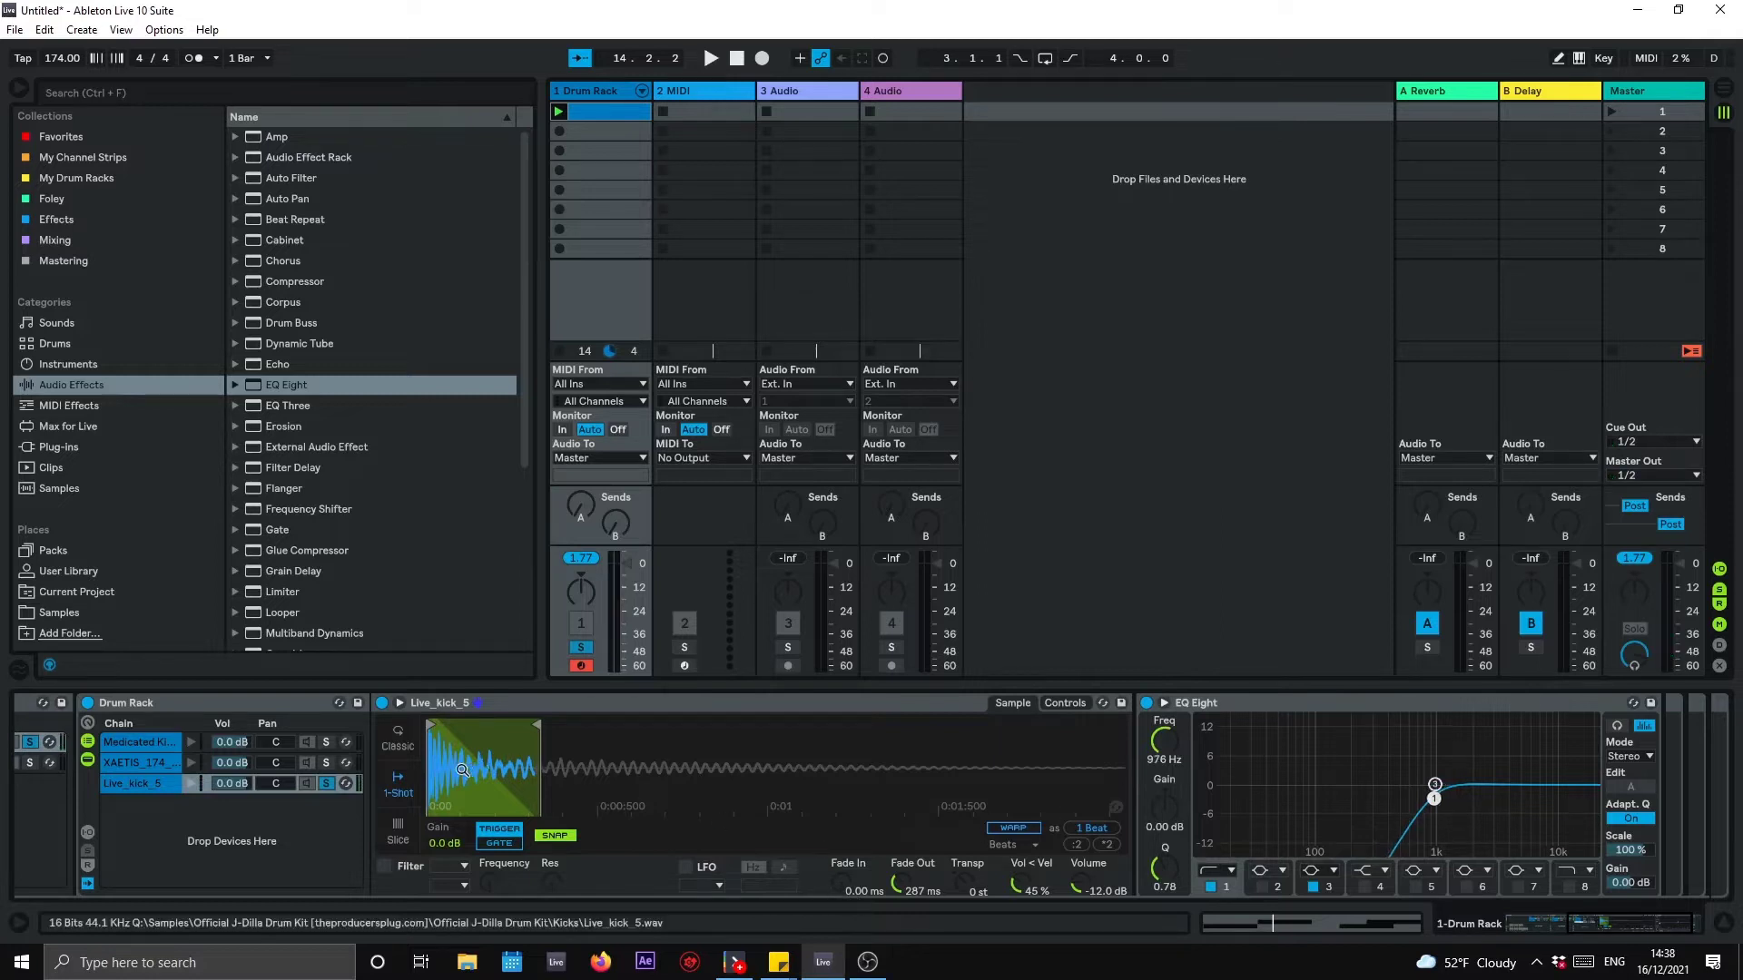
# Step: Set Live_kick_5's fade in to 46.6 ms and its EQ low cut to 1.07 kHz, listening to the soloed kick in the loop
pyautogui.moveTo(460, 751); pyautogui.dragTo(488, 760)
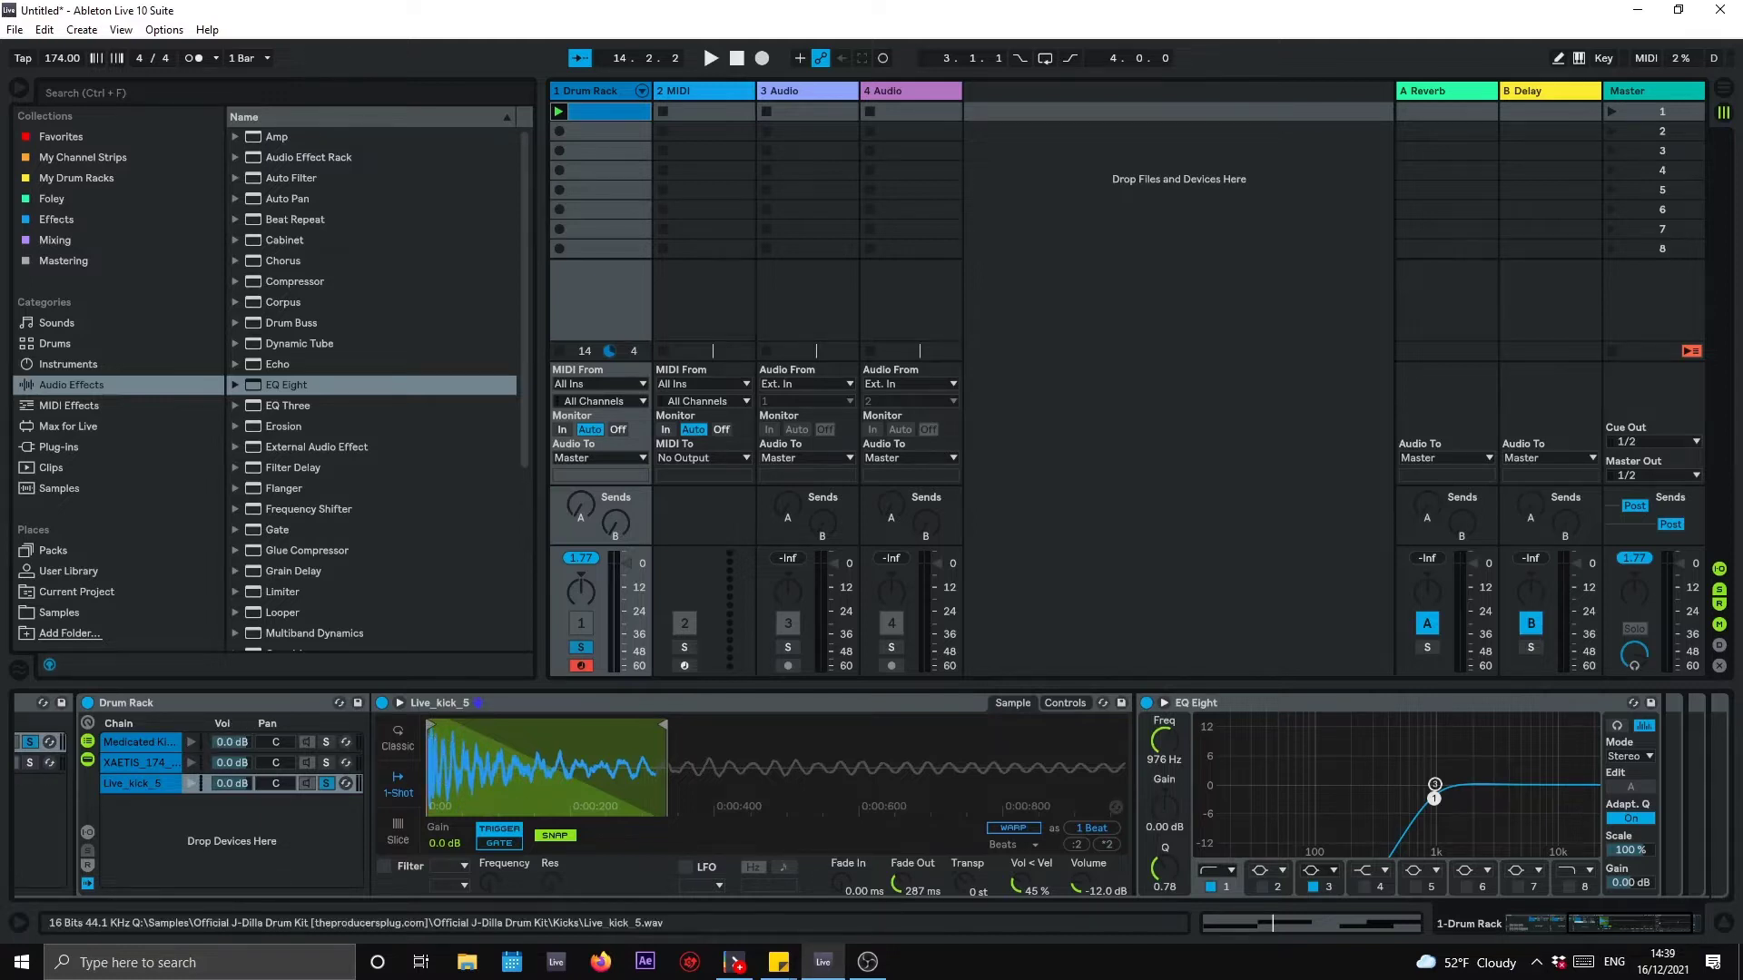
pyautogui.moveTo(467, 754); pyautogui.dragTo(467, 749)
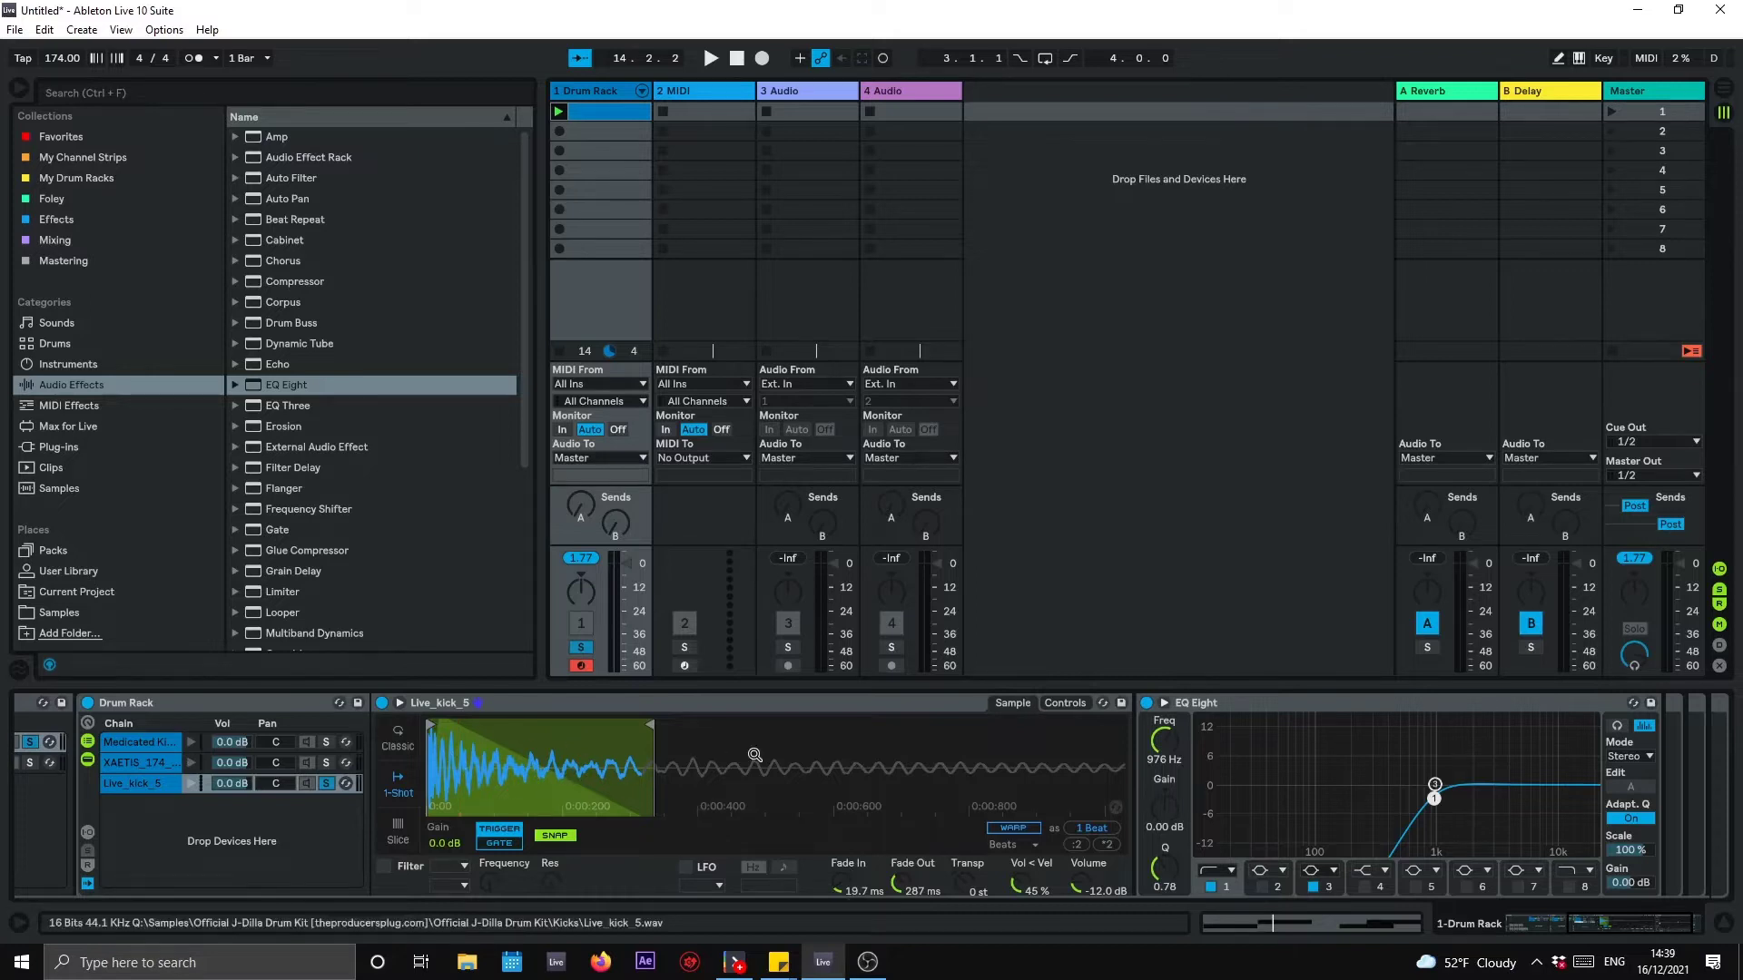
pyautogui.press('space')
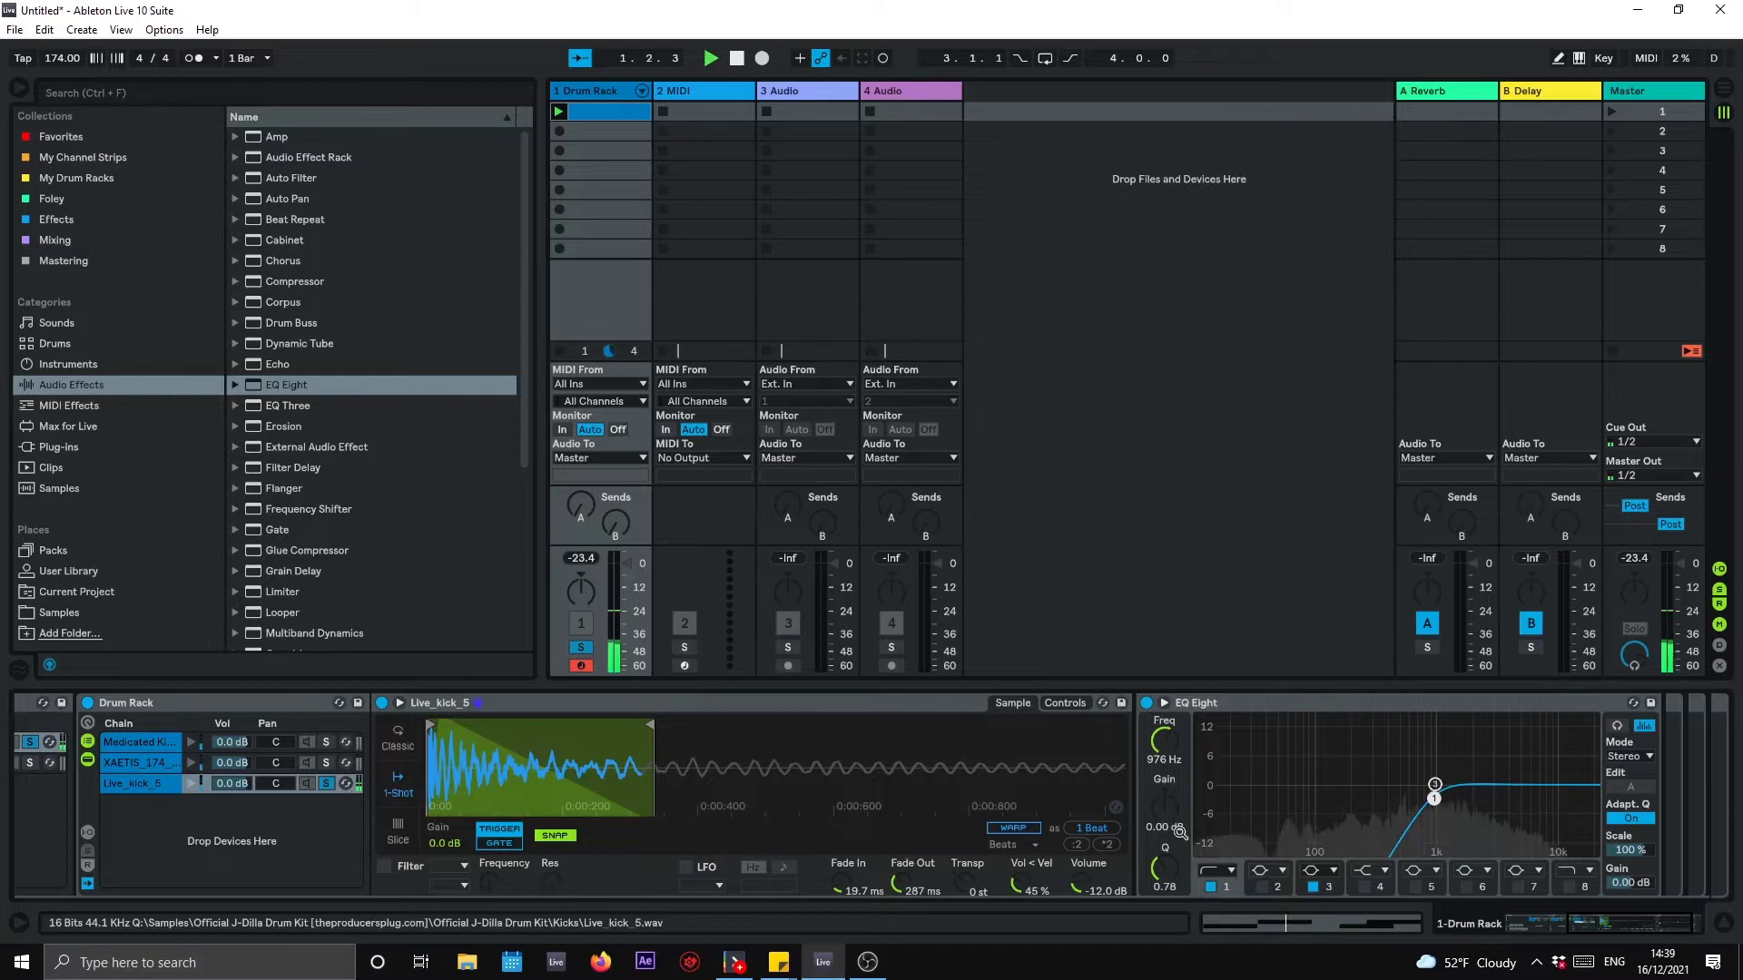
pyautogui.moveTo(1434, 798)
pyautogui.mouseDown()
pyautogui.moveTo(1461, 807)
pyautogui.moveTo(1438, 803)
pyautogui.mouseUp()
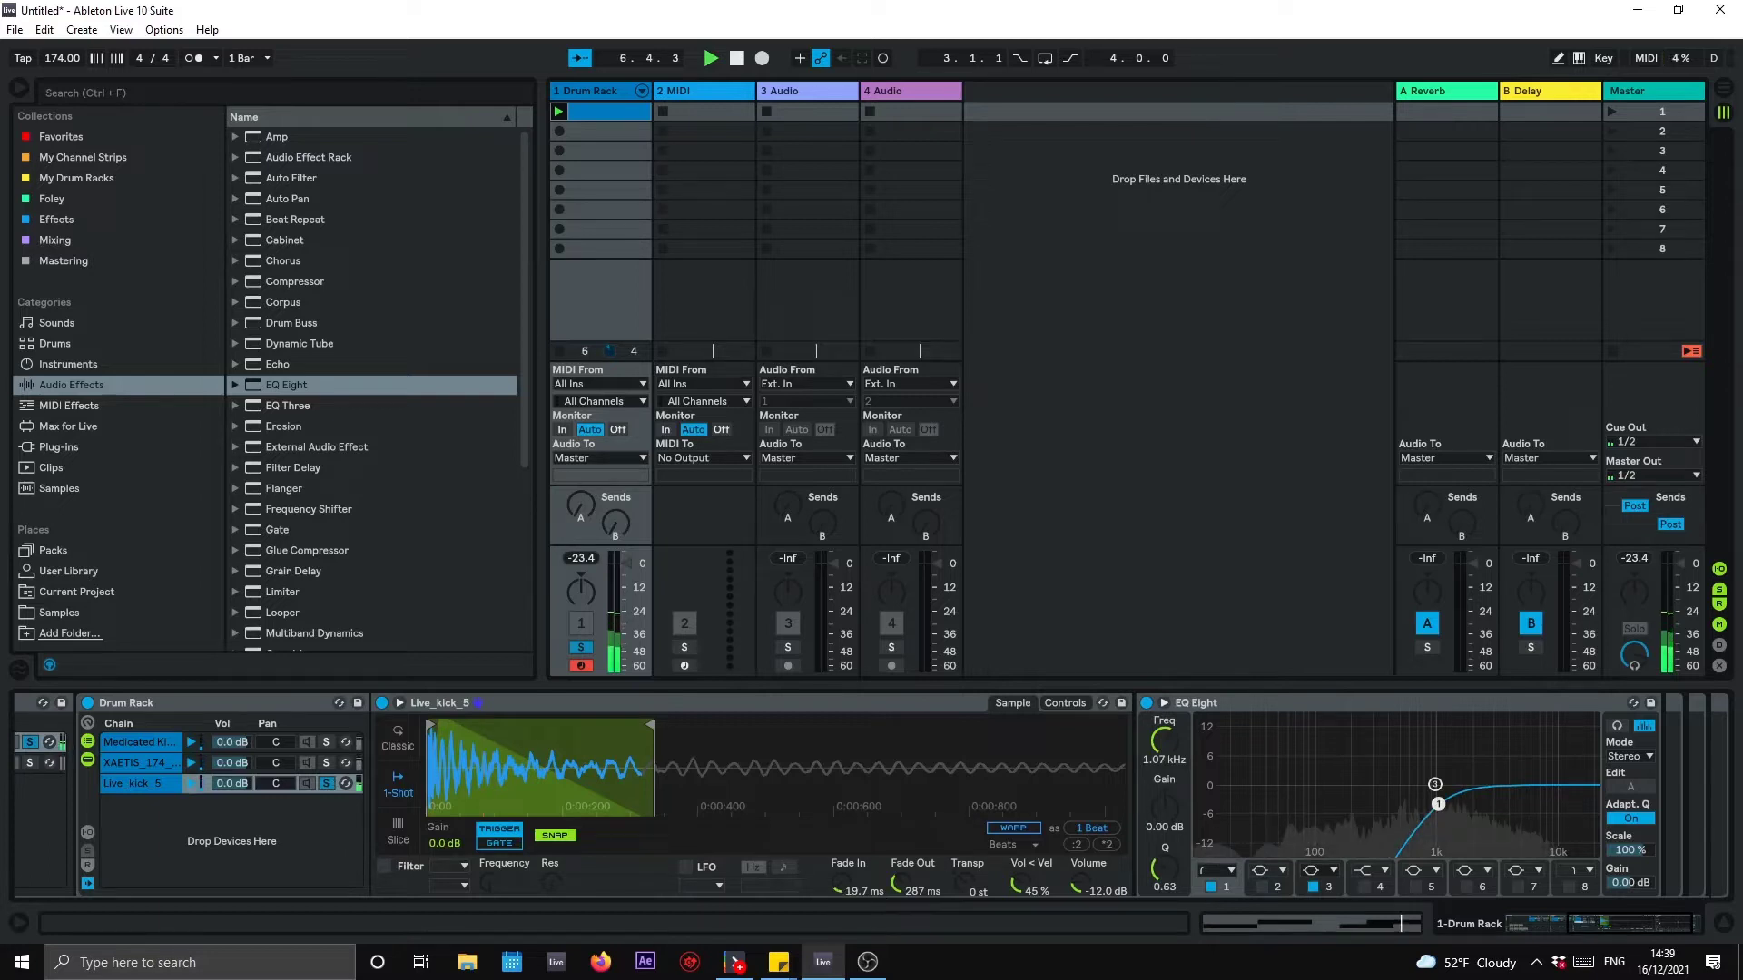
pyautogui.moveTo(842, 883); pyautogui.dragTo(842, 873)
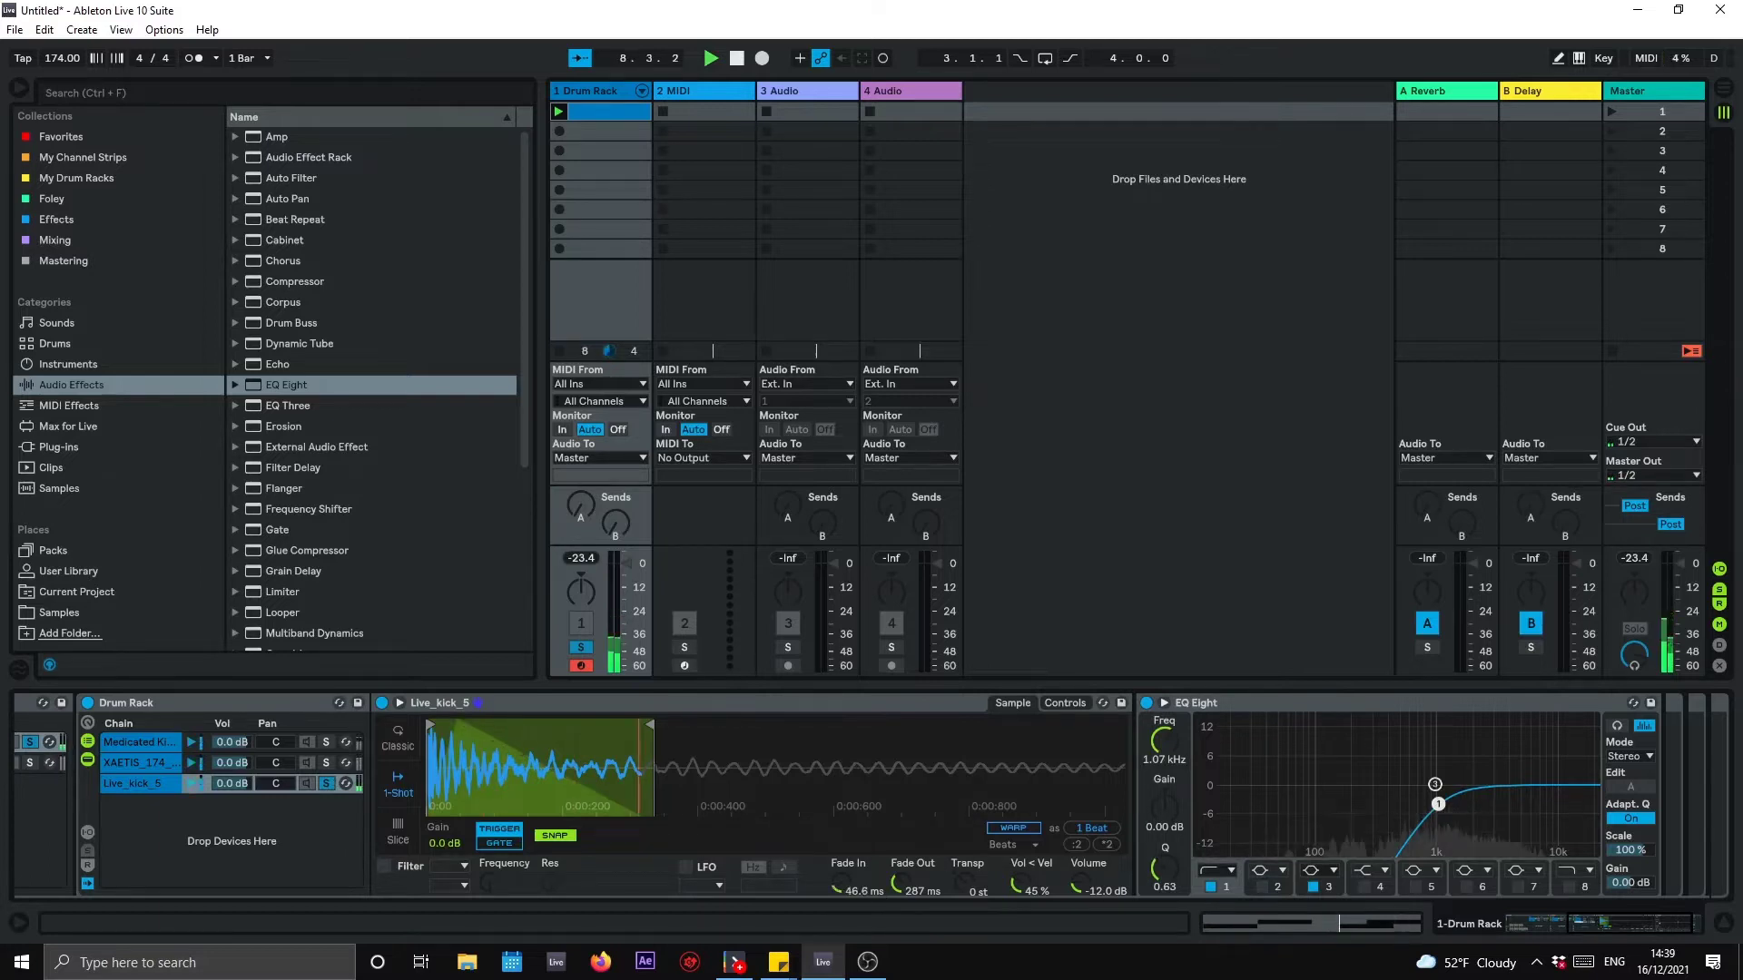
# Step: Unsolo Live_kick_5, replay the layered kicks, and set XAETIS_174_ONESHOTS_KICK_8's high cut to 681 Hz and its volume to -14.0 dB
pyautogui.click(328, 784)
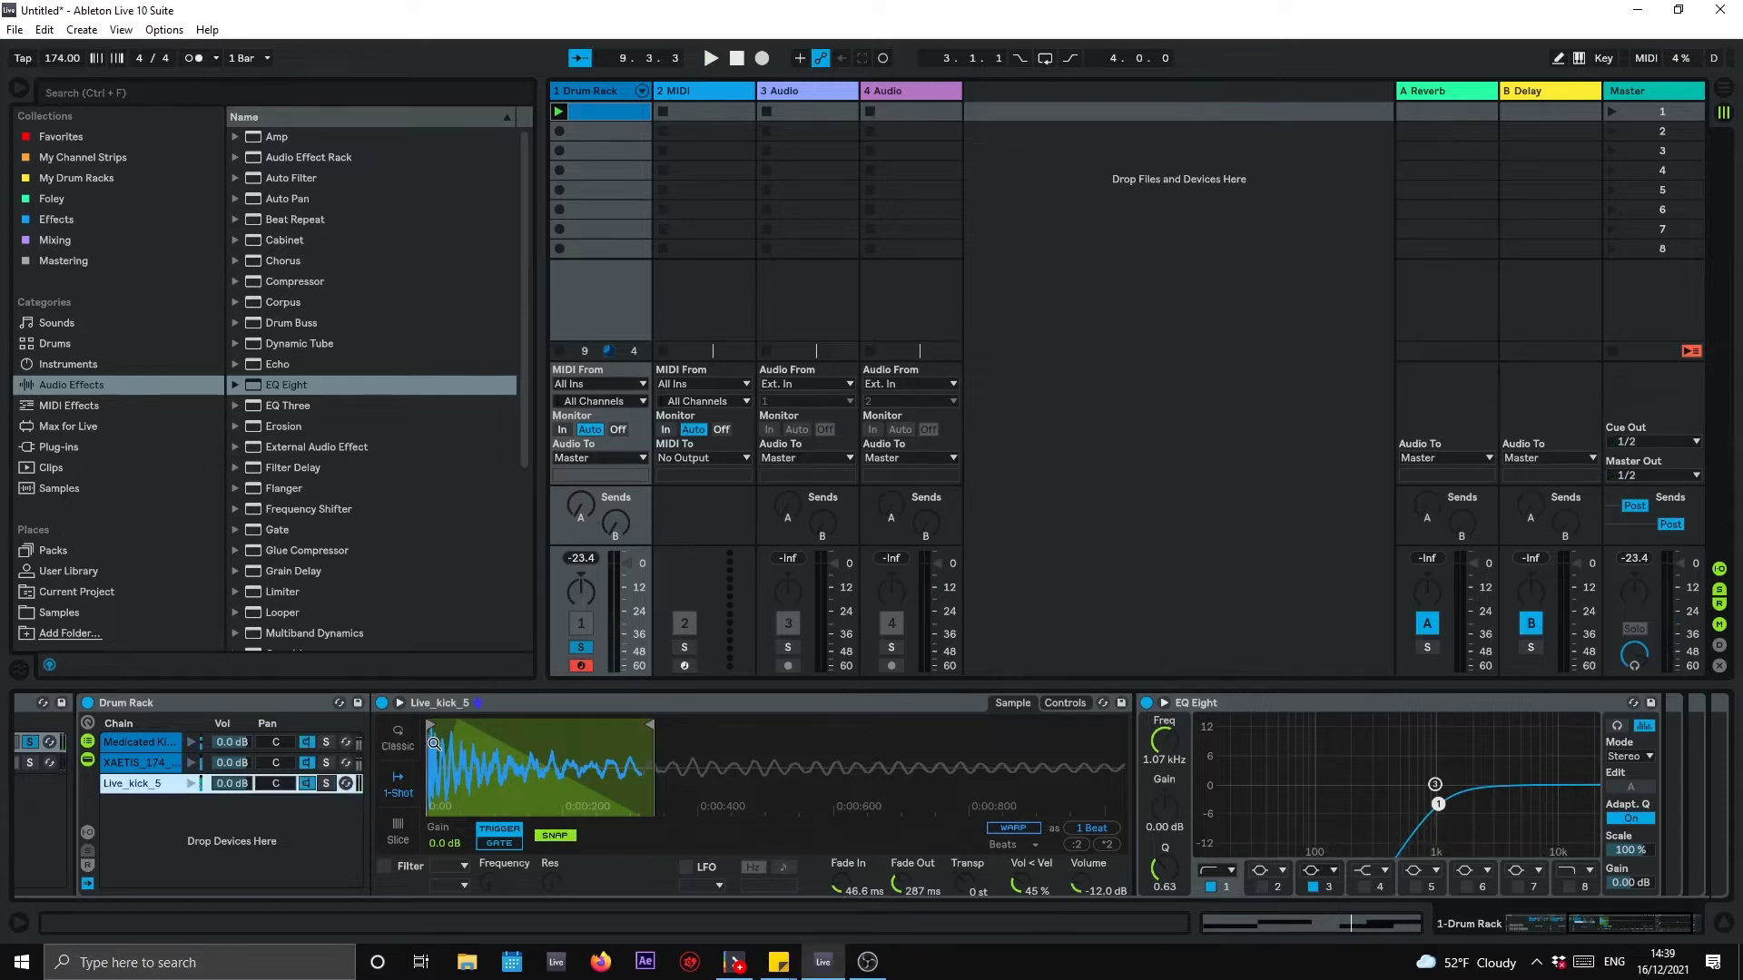
pyautogui.press('space')
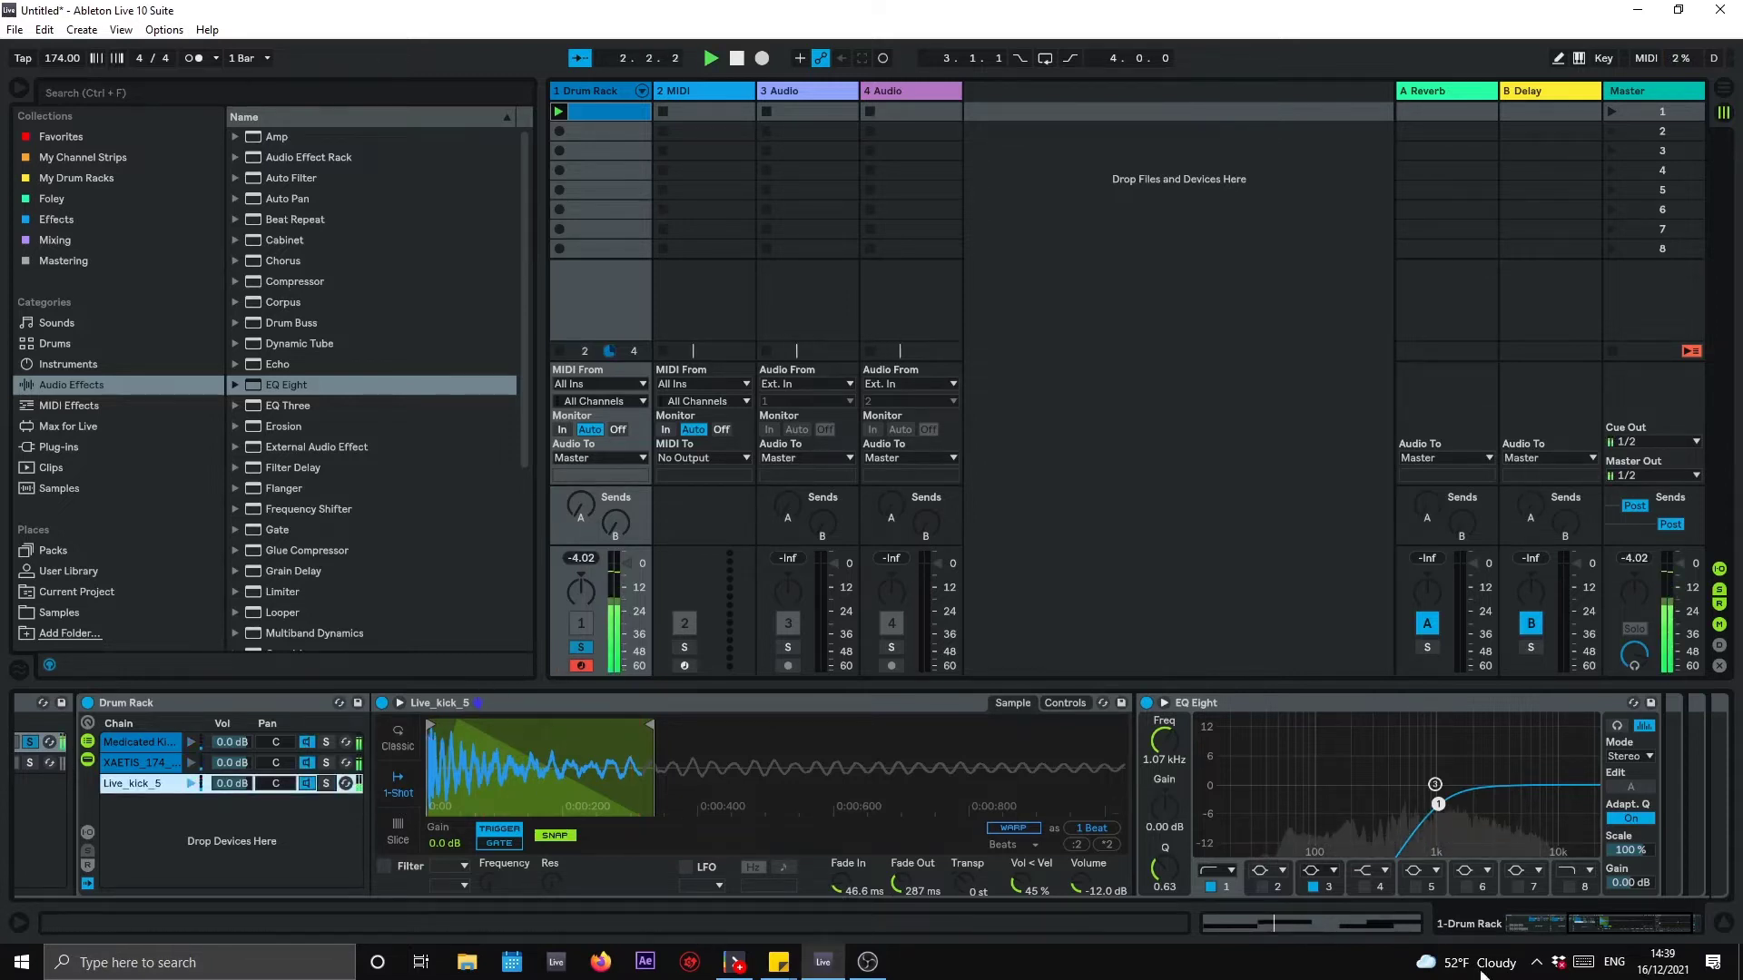
pyautogui.click(138, 763)
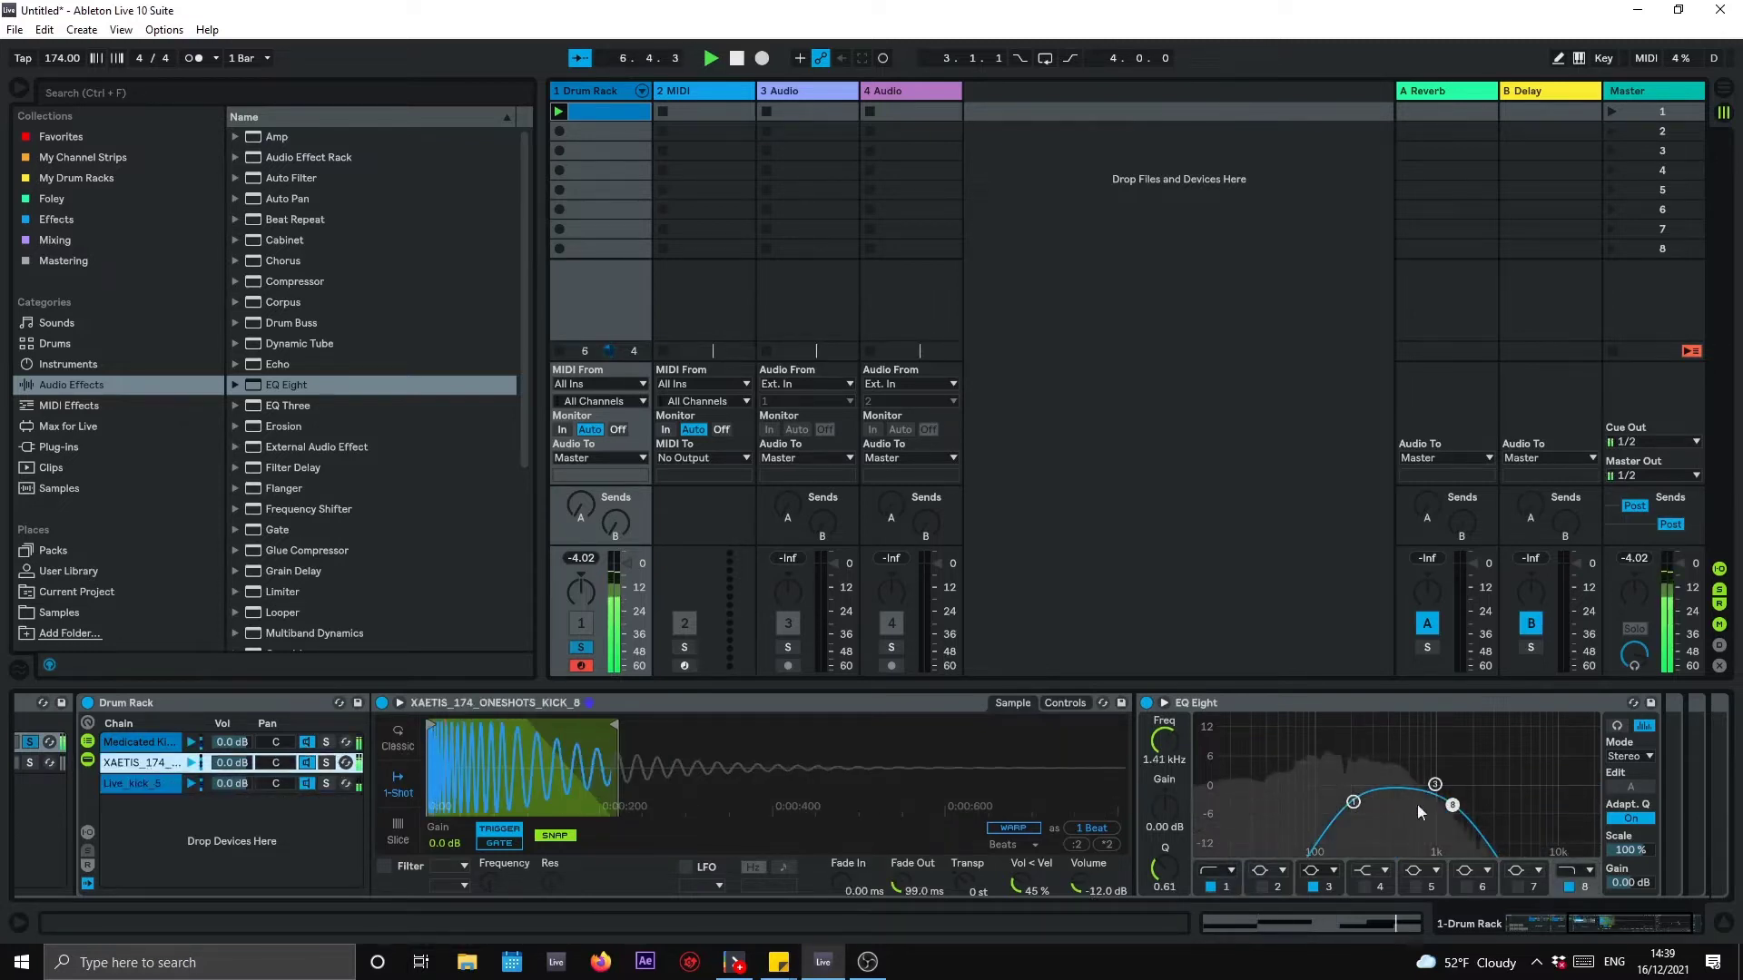
pyautogui.moveTo(1452, 805); pyautogui.dragTo(1415, 800)
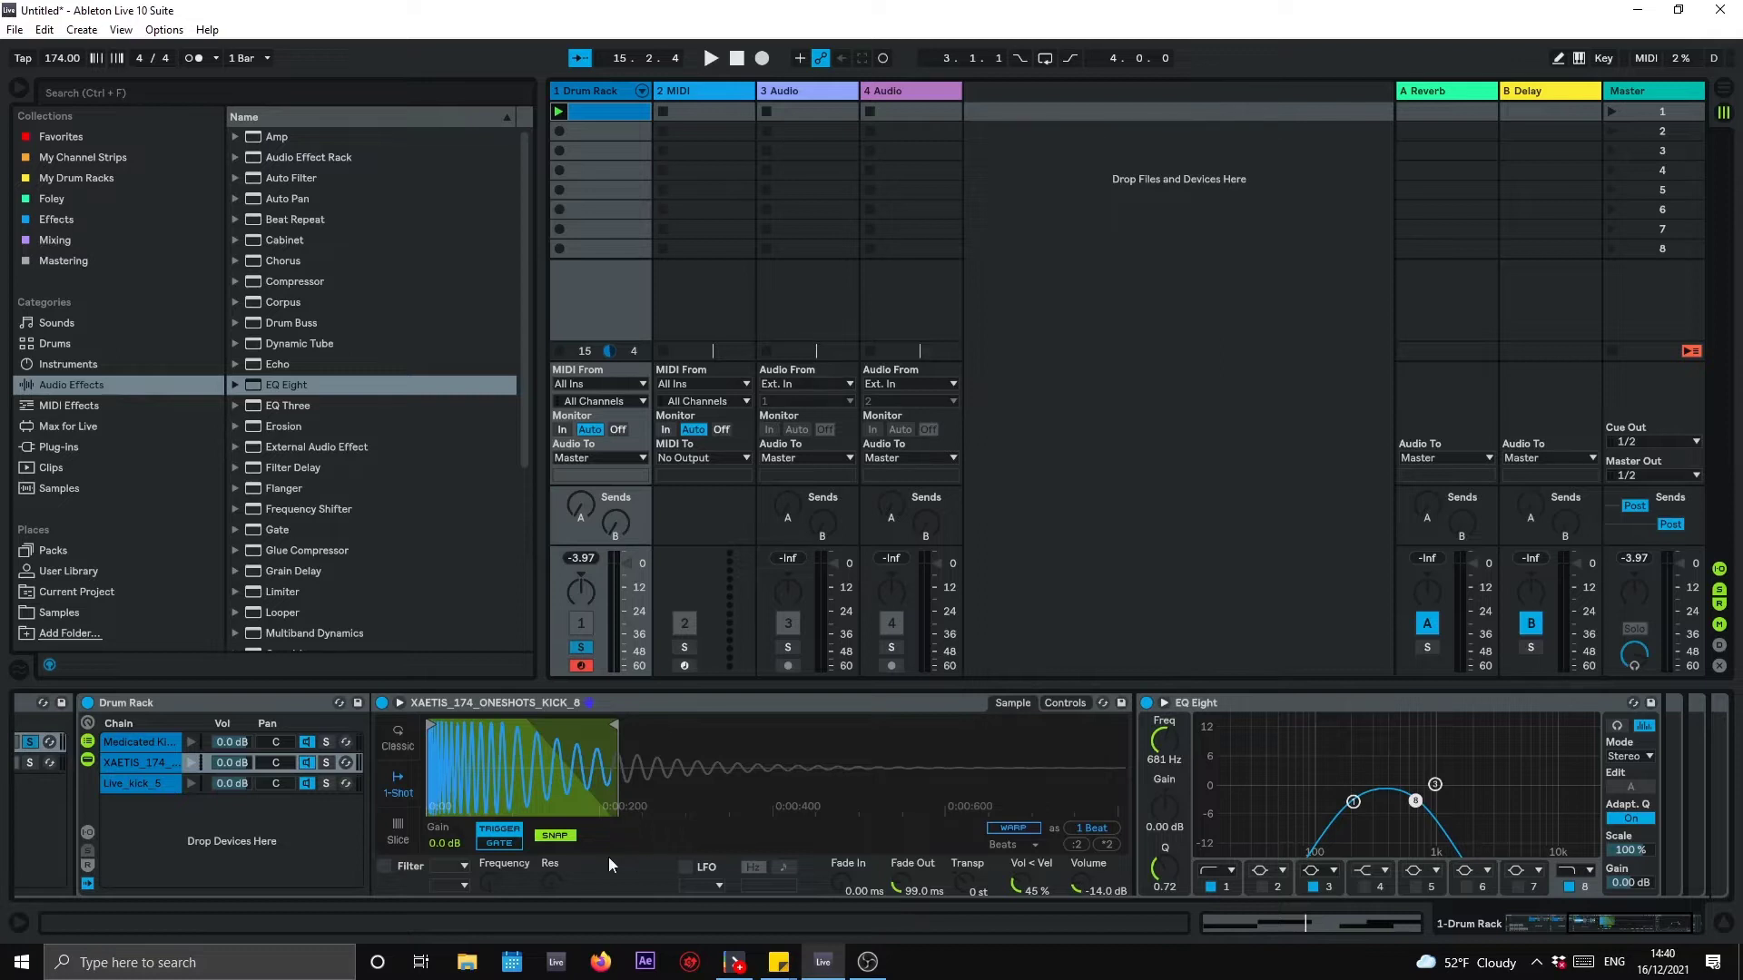
# Step: Balance the other kick layers by setting Live_kick_5's volume to -13.9 dB and Medicated Kick 17's to -10.0 dB
pyautogui.click(150, 782)
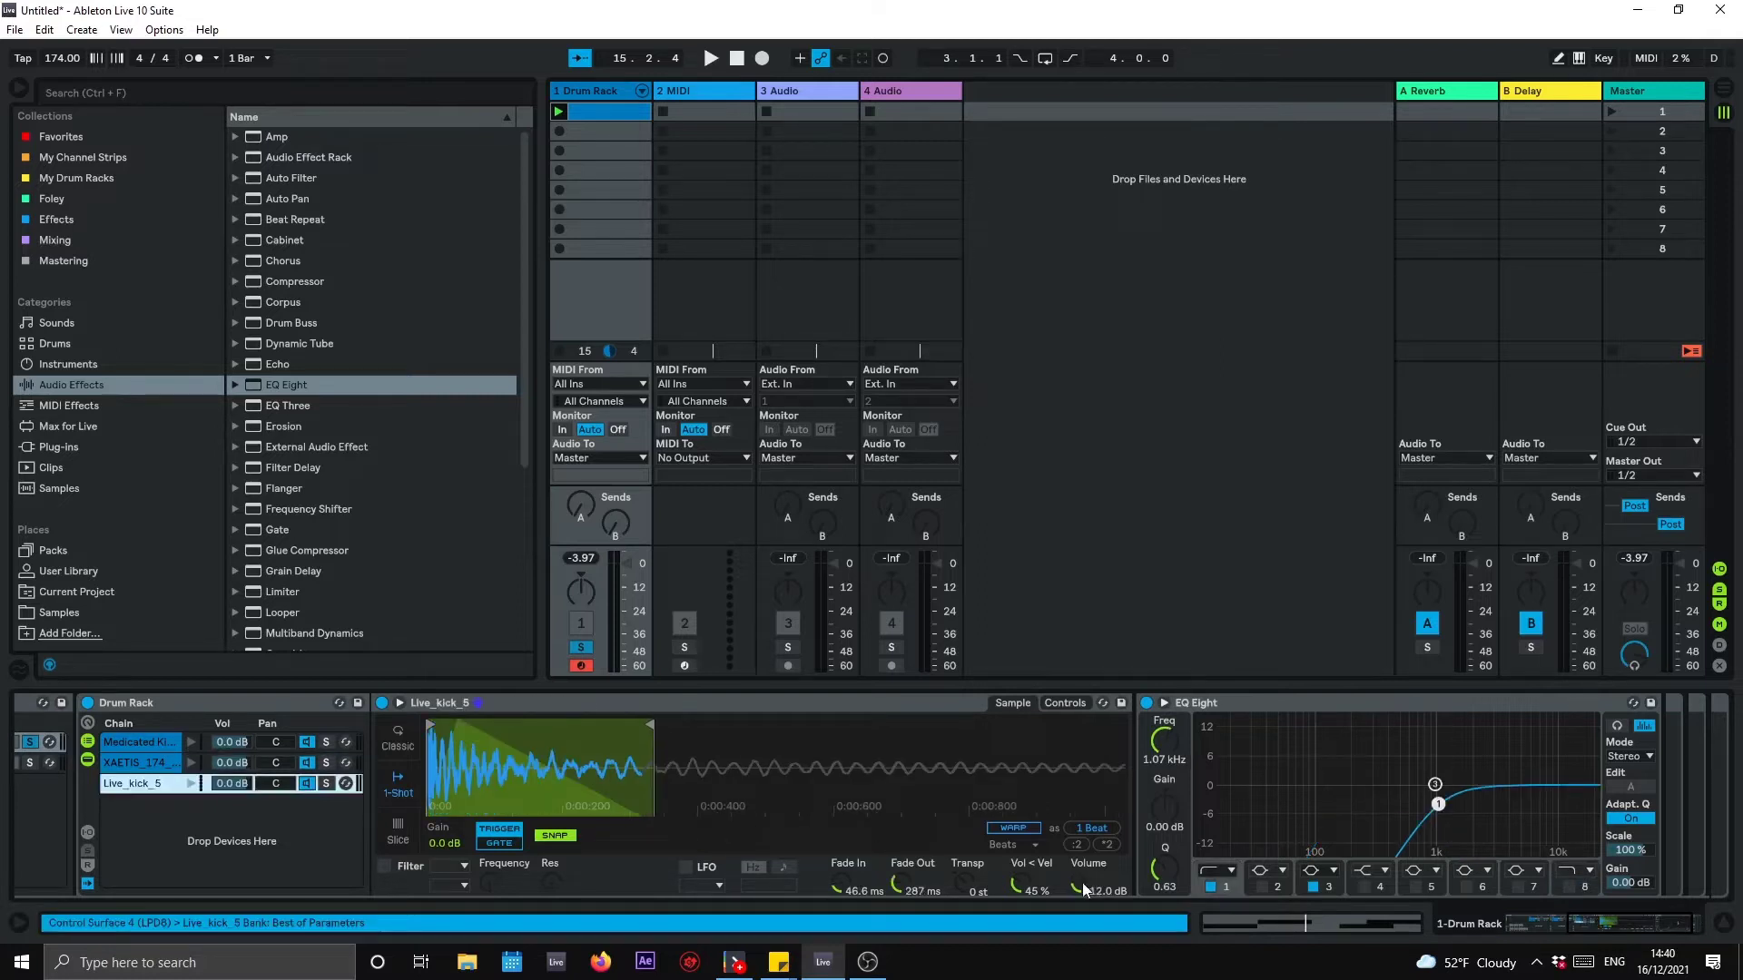
pyautogui.moveTo(1082, 882); pyautogui.dragTo(1082, 884)
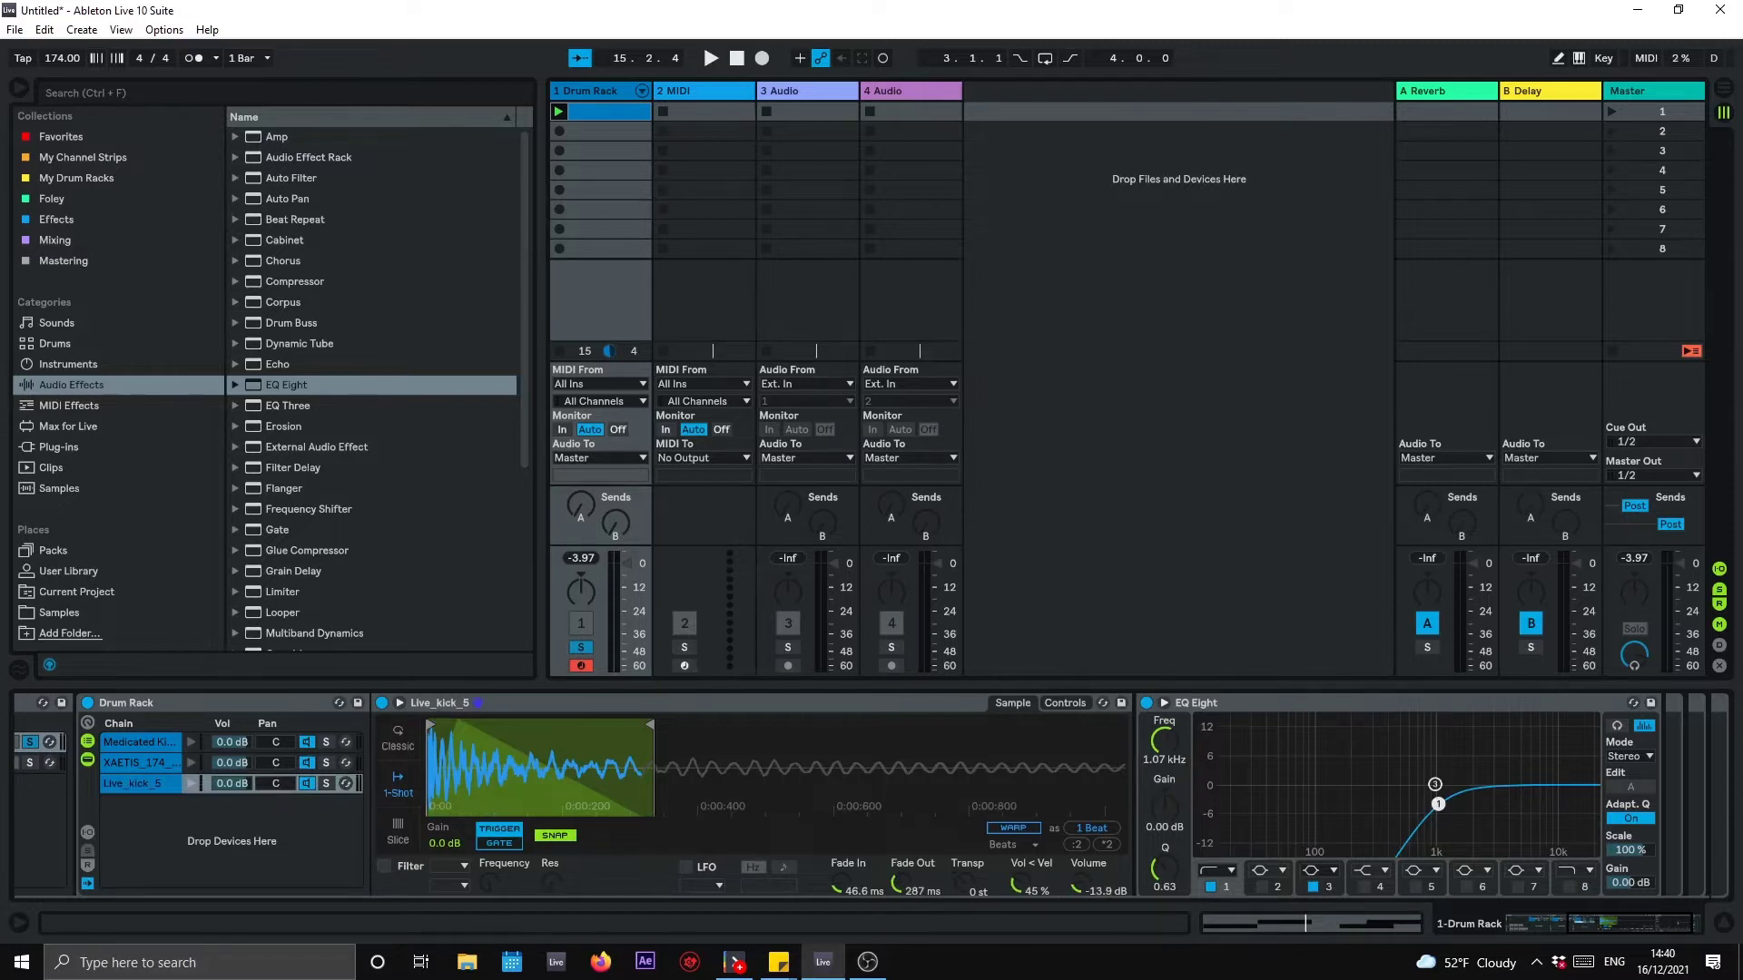
pyautogui.click(137, 742)
pyautogui.moveTo(1082, 885); pyautogui.dragTo(1082, 882)
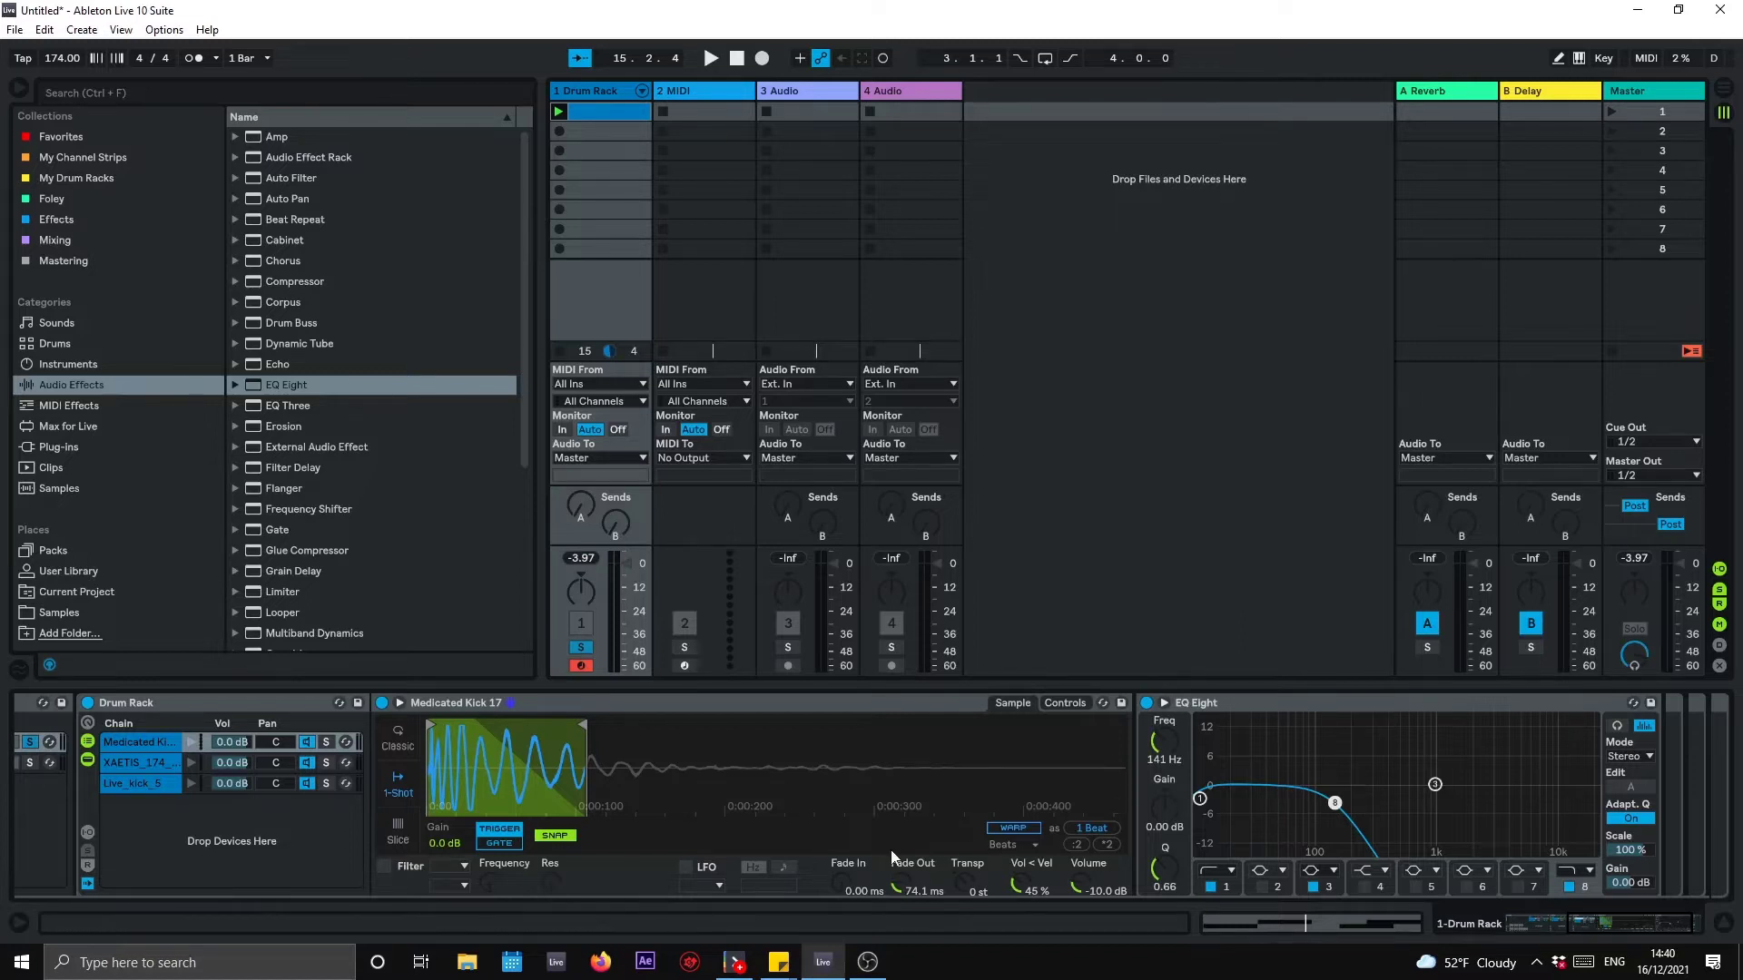
# Step: Shorten Live_kick_5's sample to about 175 ms with the loop playing, and set its fade in to 29.8 ms and fade out to 125 ms
pyautogui.press('space')
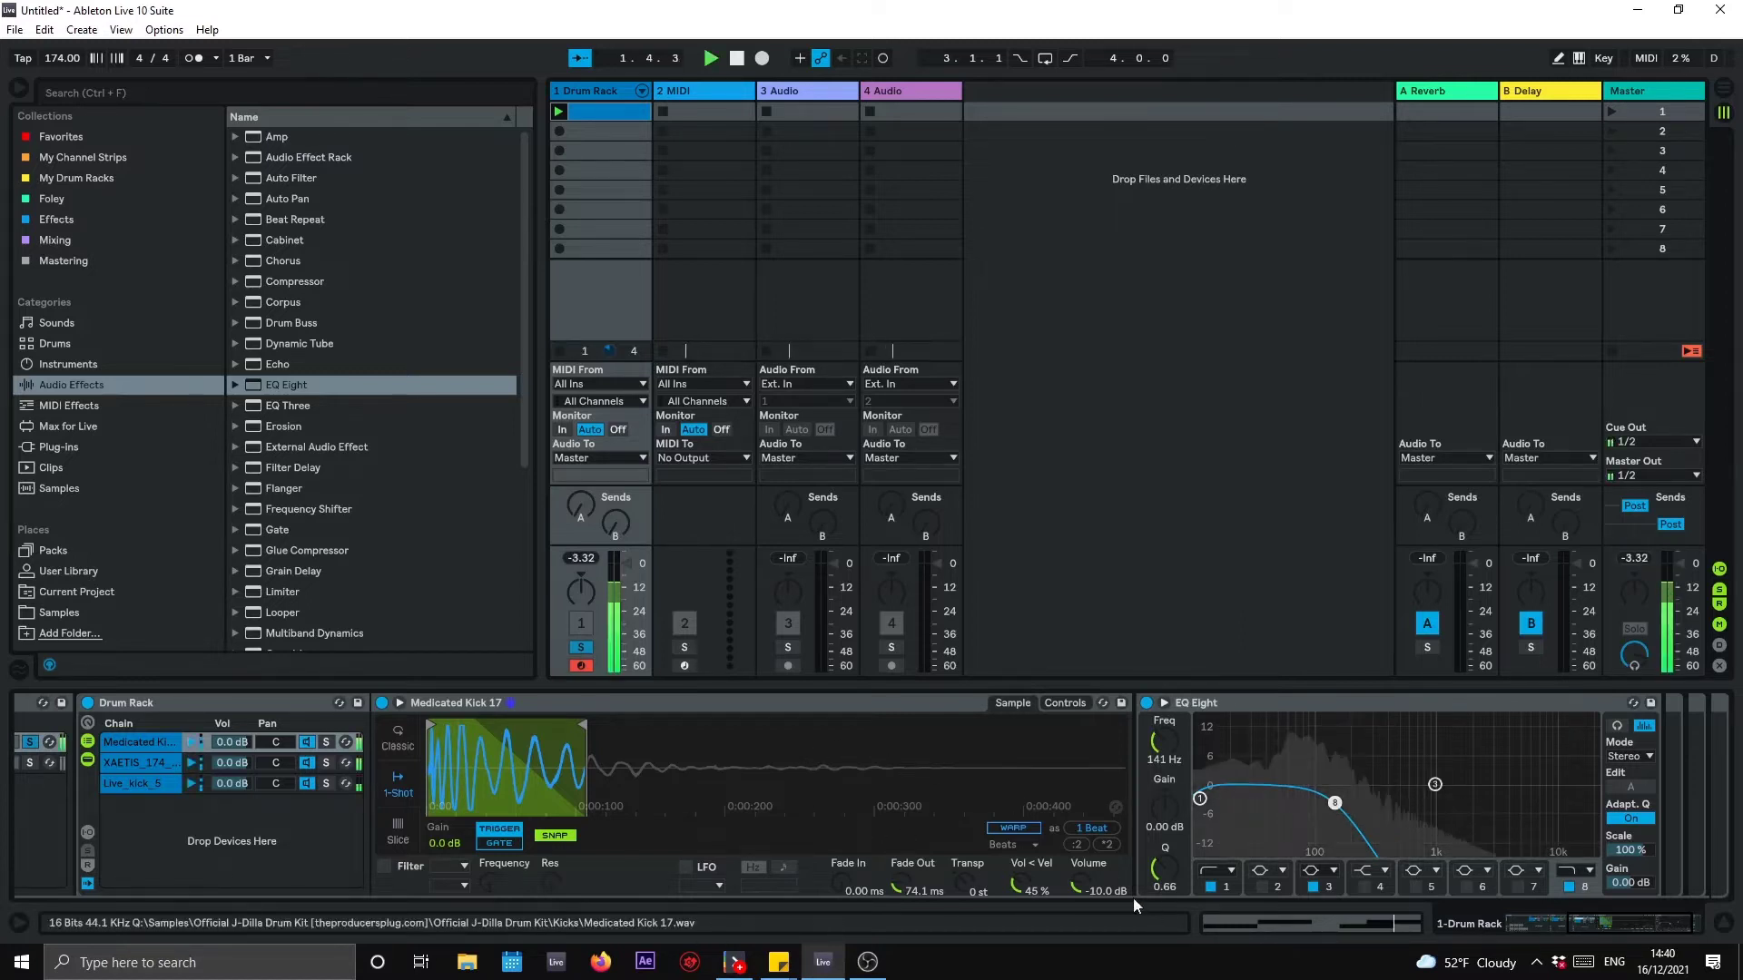
pyautogui.click(120, 778)
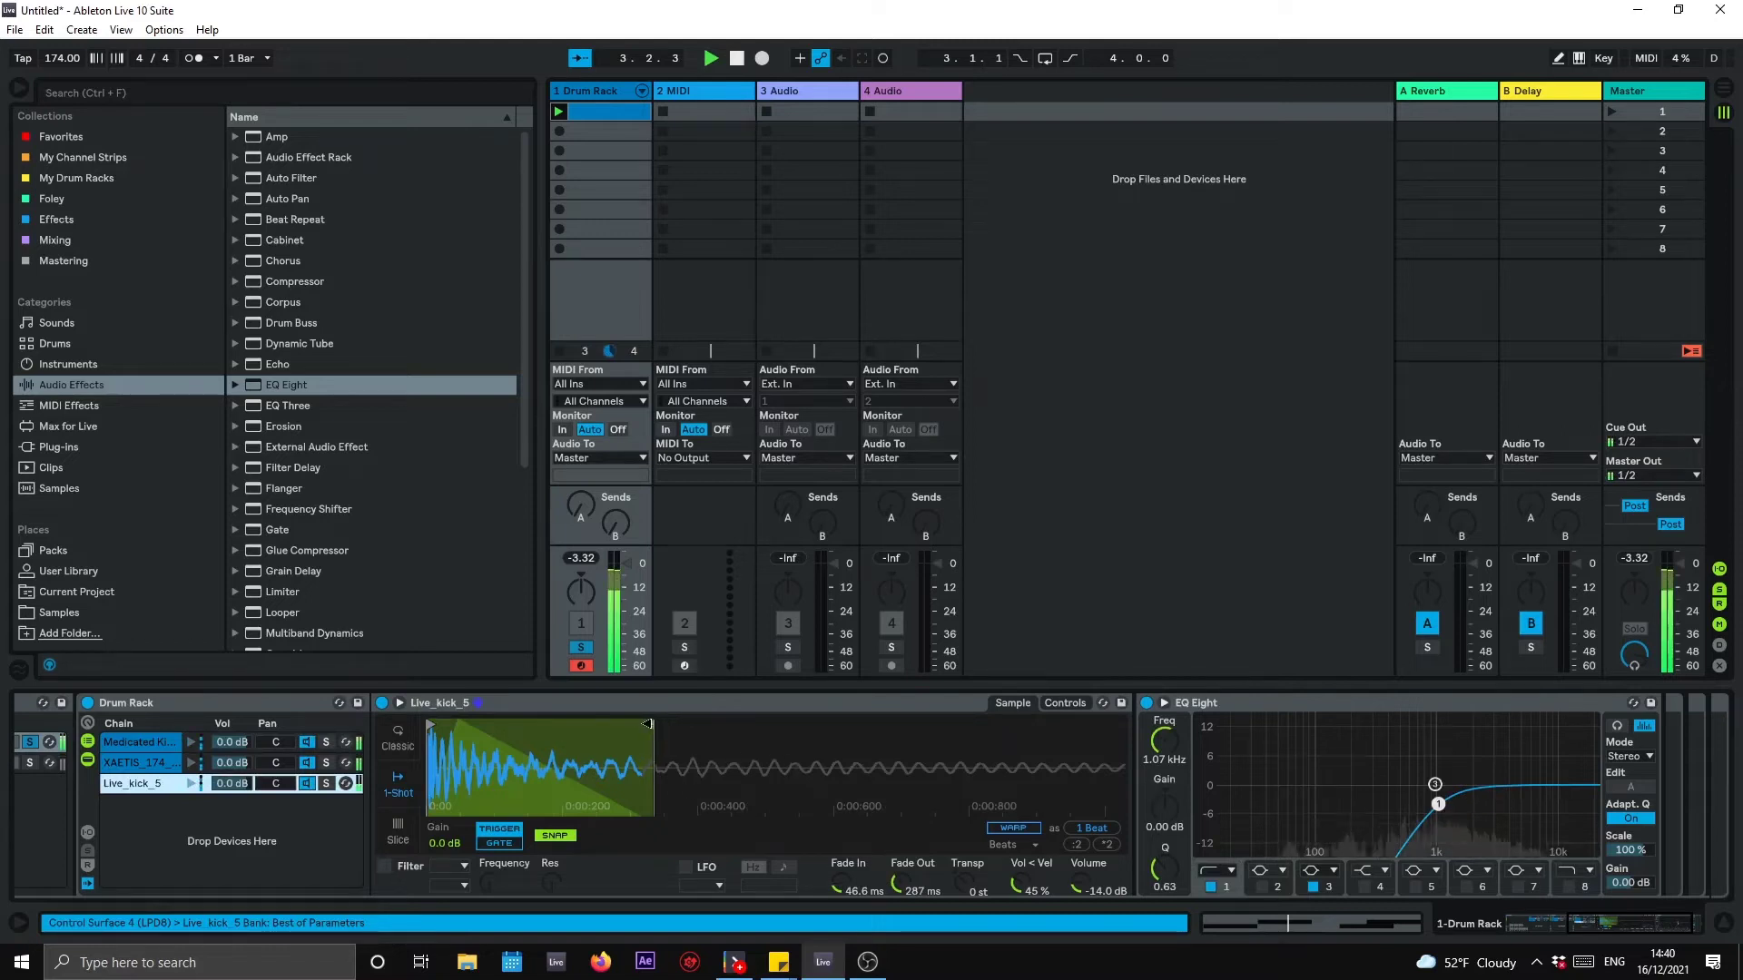
pyautogui.moveTo(649, 726)
pyautogui.mouseDown()
pyautogui.moveTo(550, 745)
pyautogui.moveTo(576, 740)
pyautogui.mouseUp()
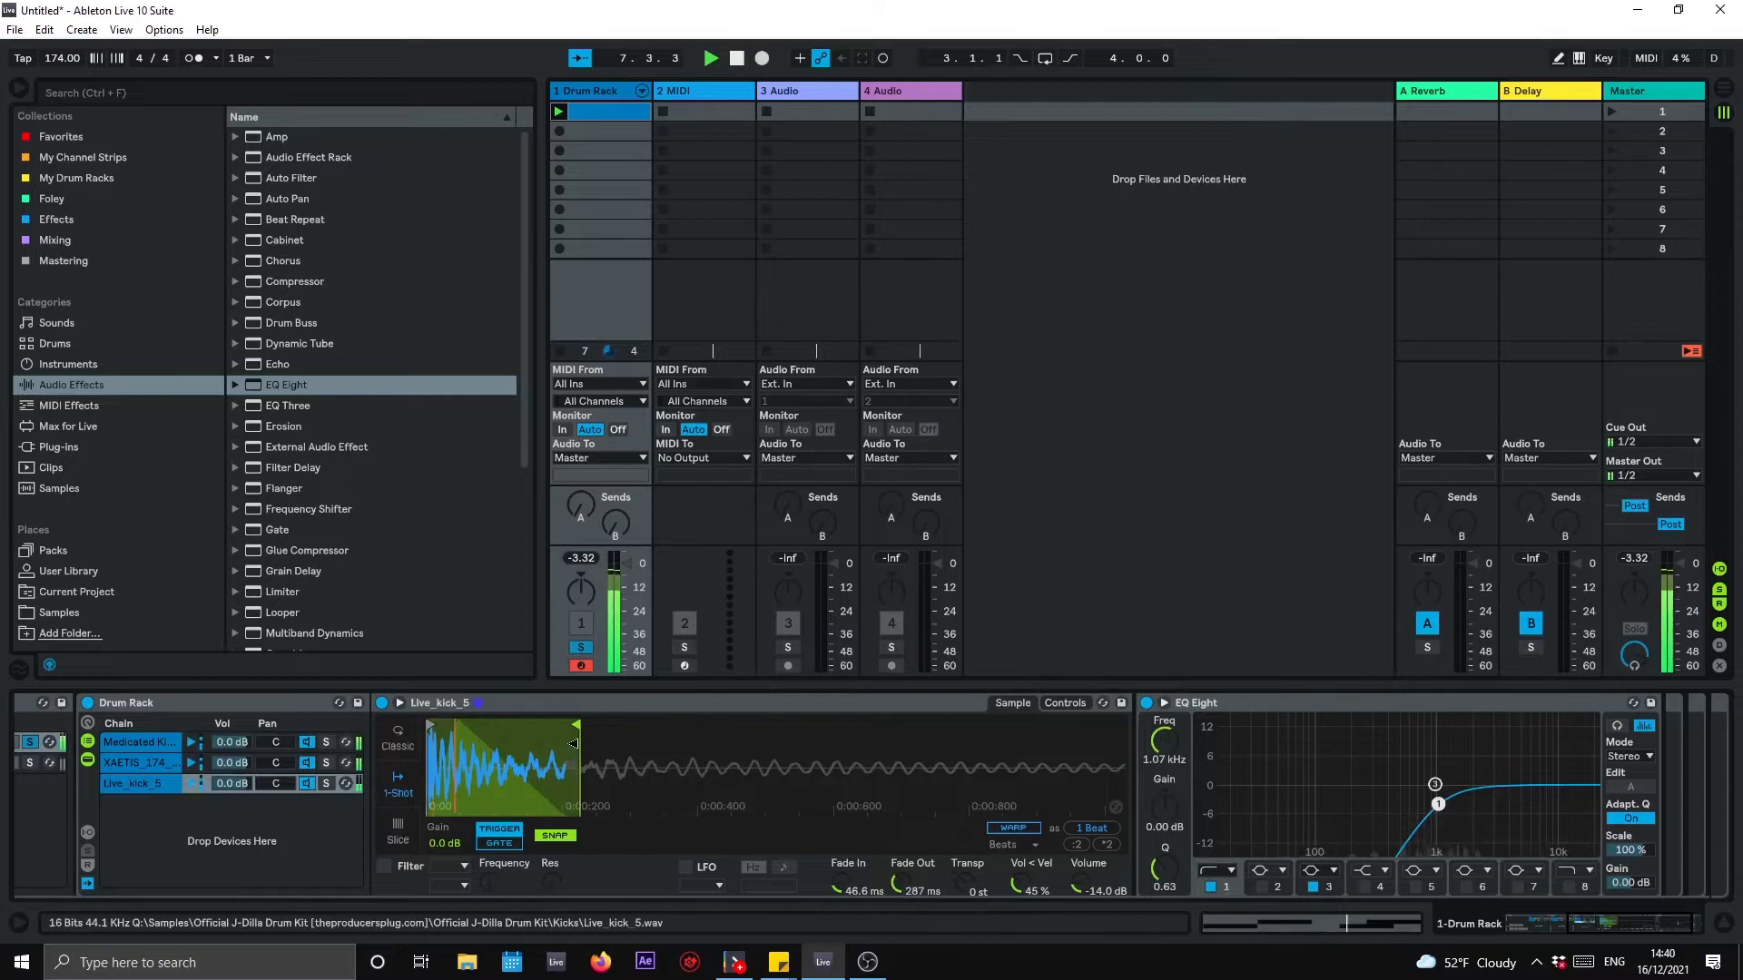
pyautogui.moveTo(844, 885); pyautogui.dragTo(902, 911)
pyautogui.moveTo(575, 726); pyautogui.dragTo(544, 728)
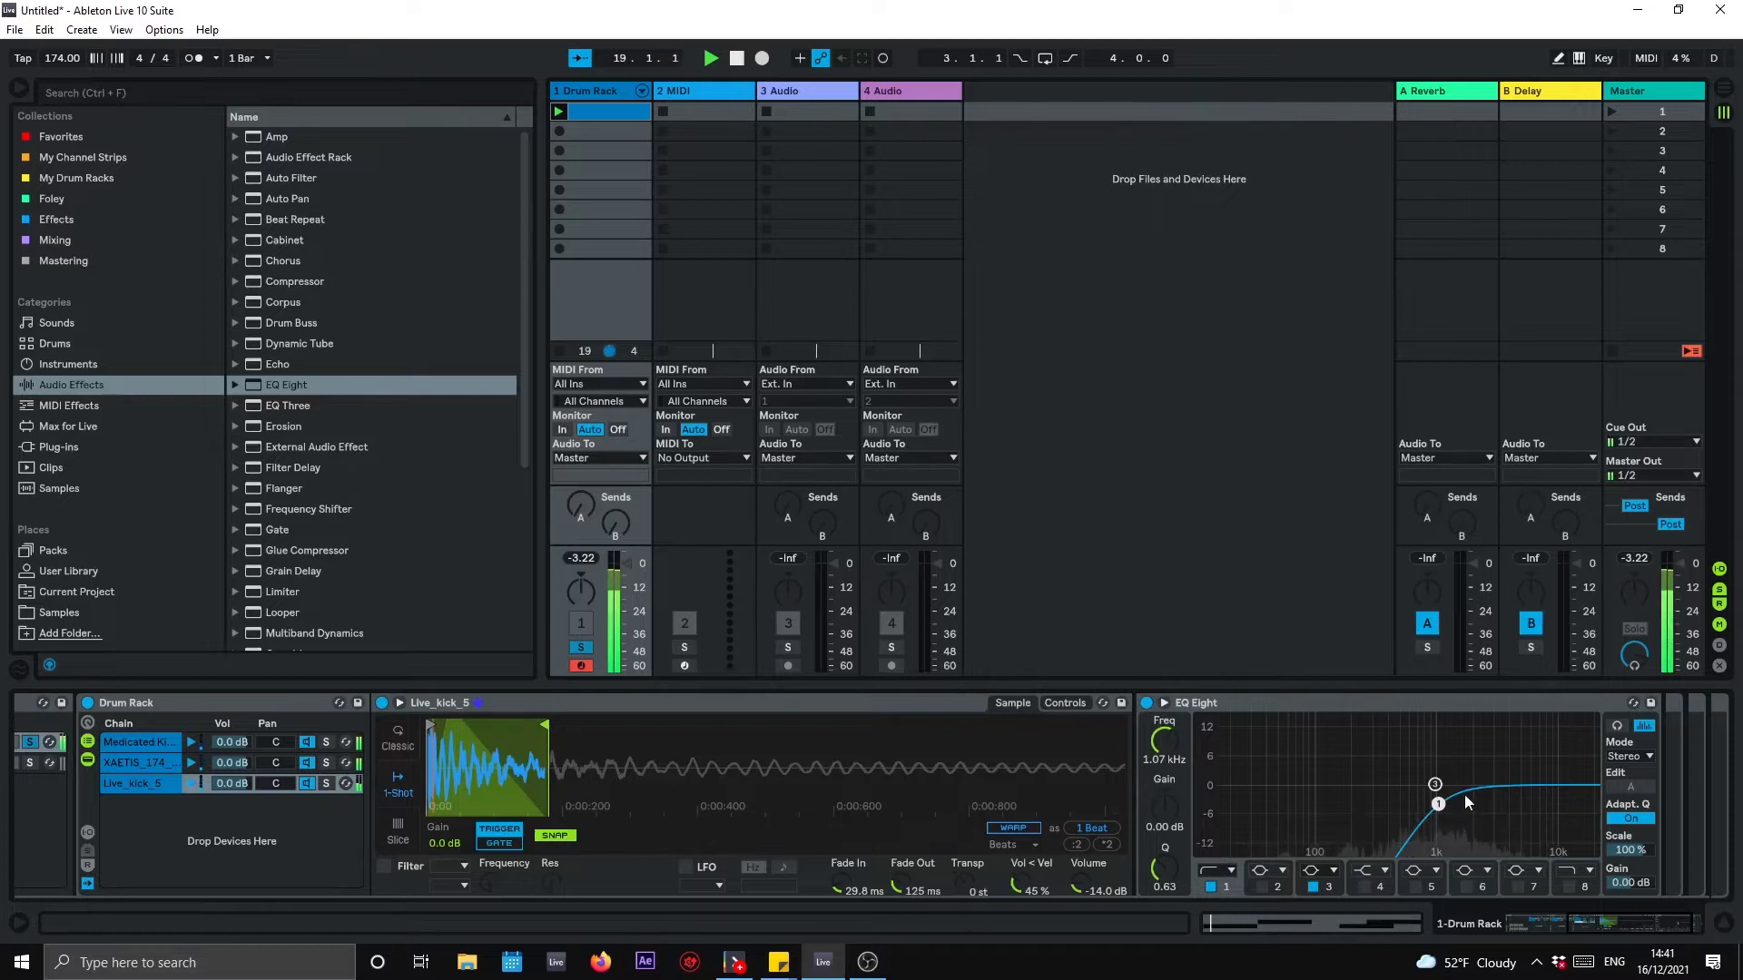
# Step: Try a high cut at 20.6 kHz with Q 0.61 in Live_kick_5's EQ Eight
pyautogui.click(1569, 887)
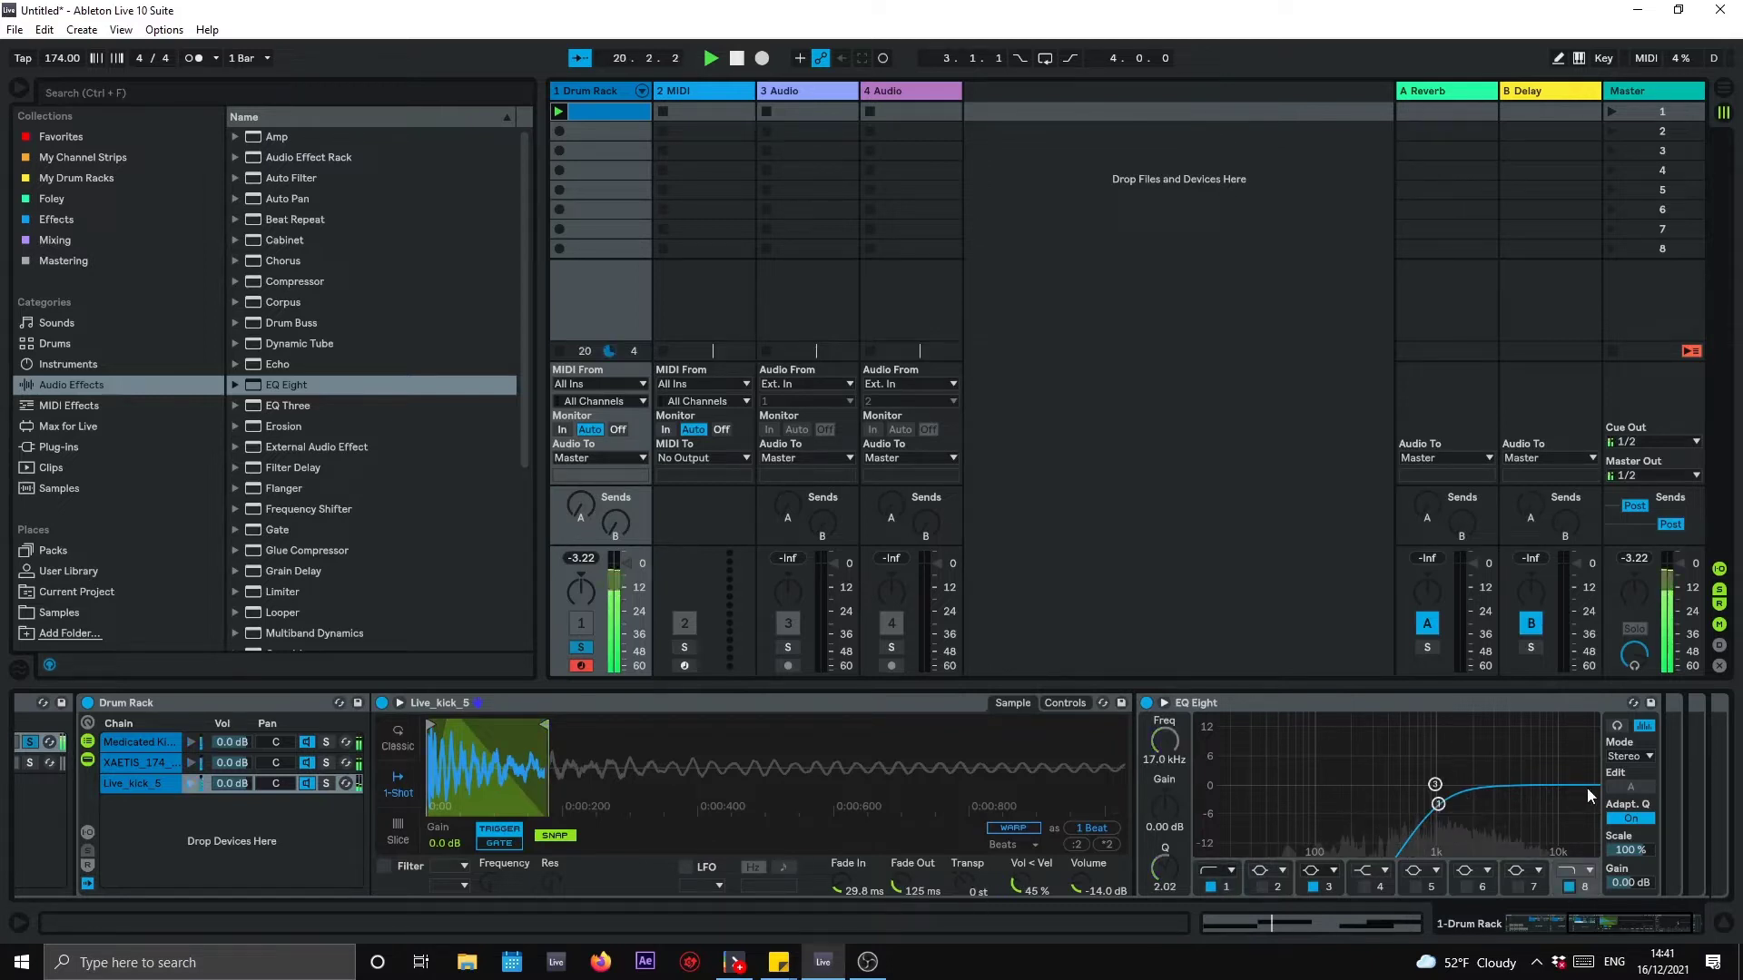
pyautogui.moveTo(1592, 790)
pyautogui.mouseDown()
pyautogui.moveTo(1525, 799)
pyautogui.moveTo(1589, 805)
pyautogui.mouseUp()
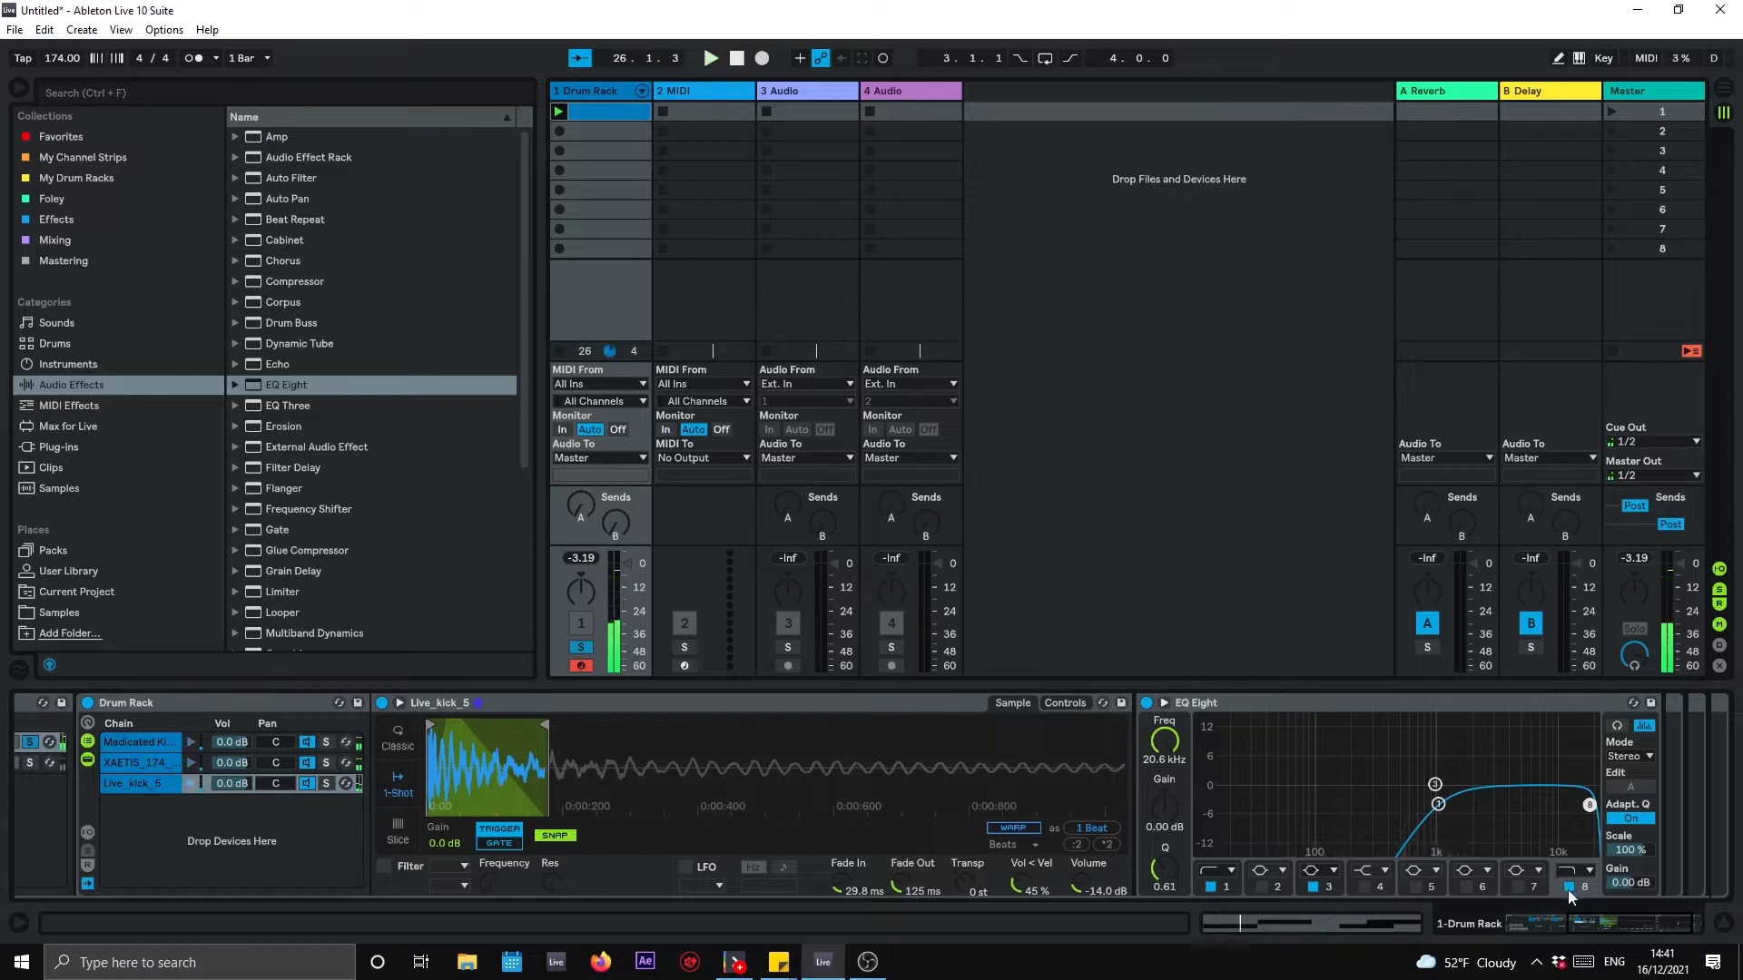
pyautogui.click(1611, 928)
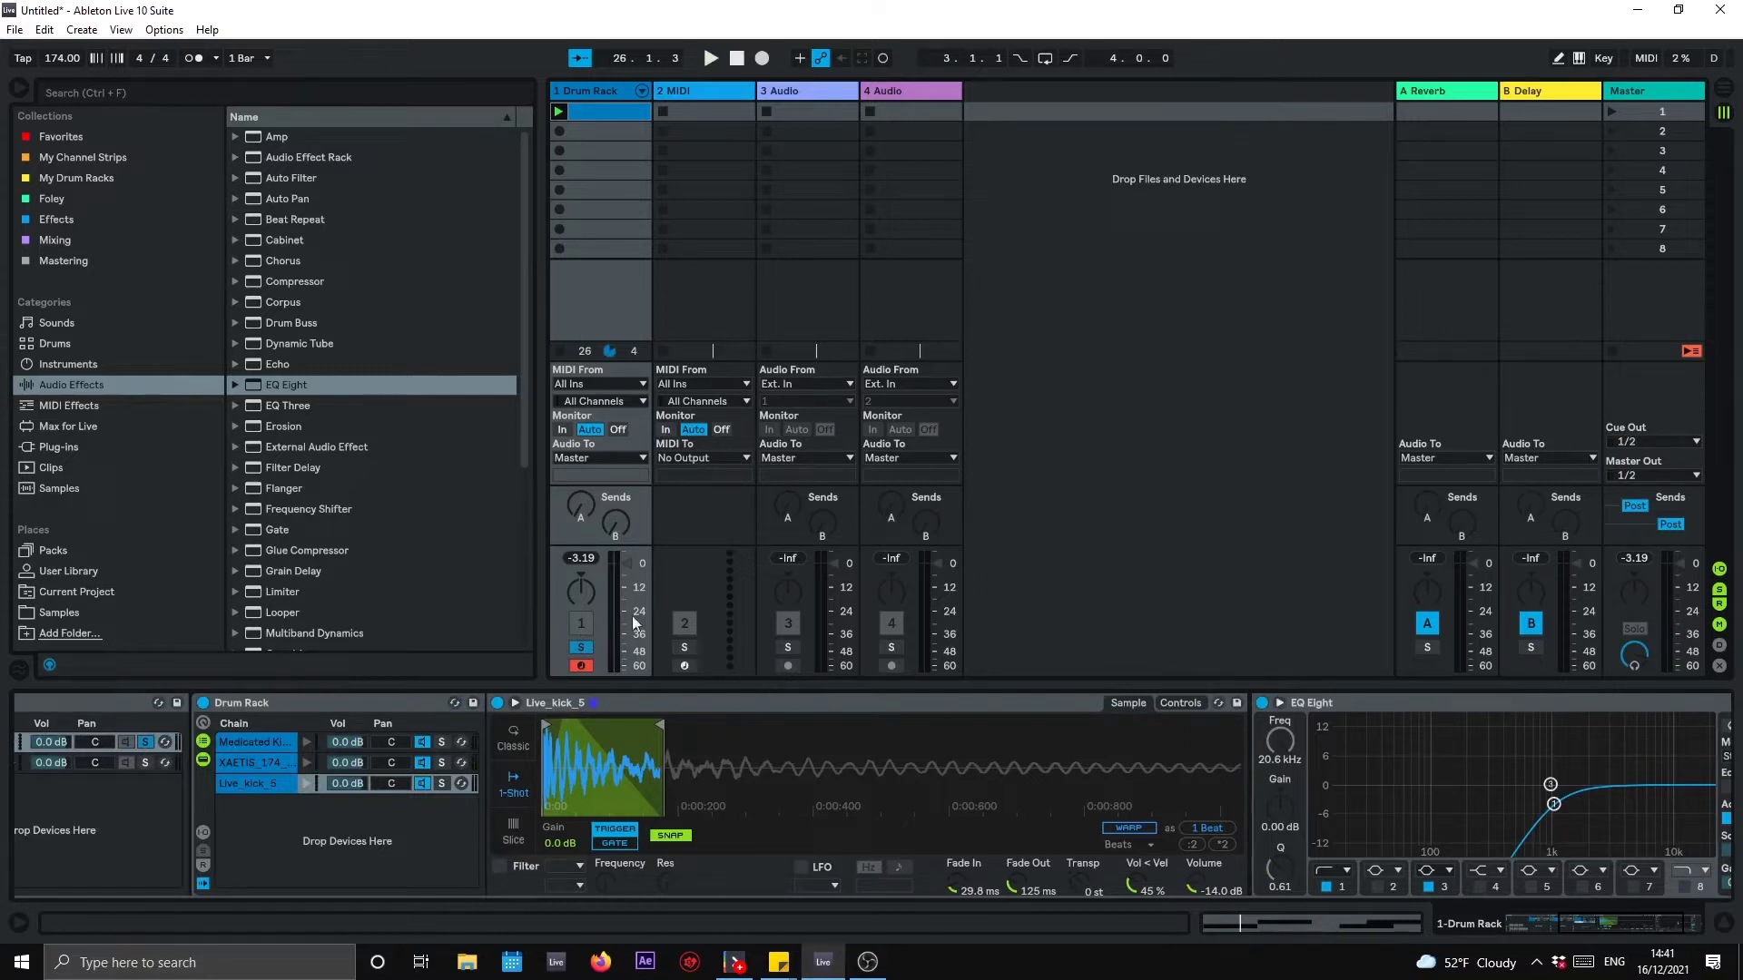
# Step: Set the high cut in XAETIS_174_ONESHOTS_KICK_8's EQ Eight to 3.83 kHz while the kick loop plays
pyautogui.press('space')
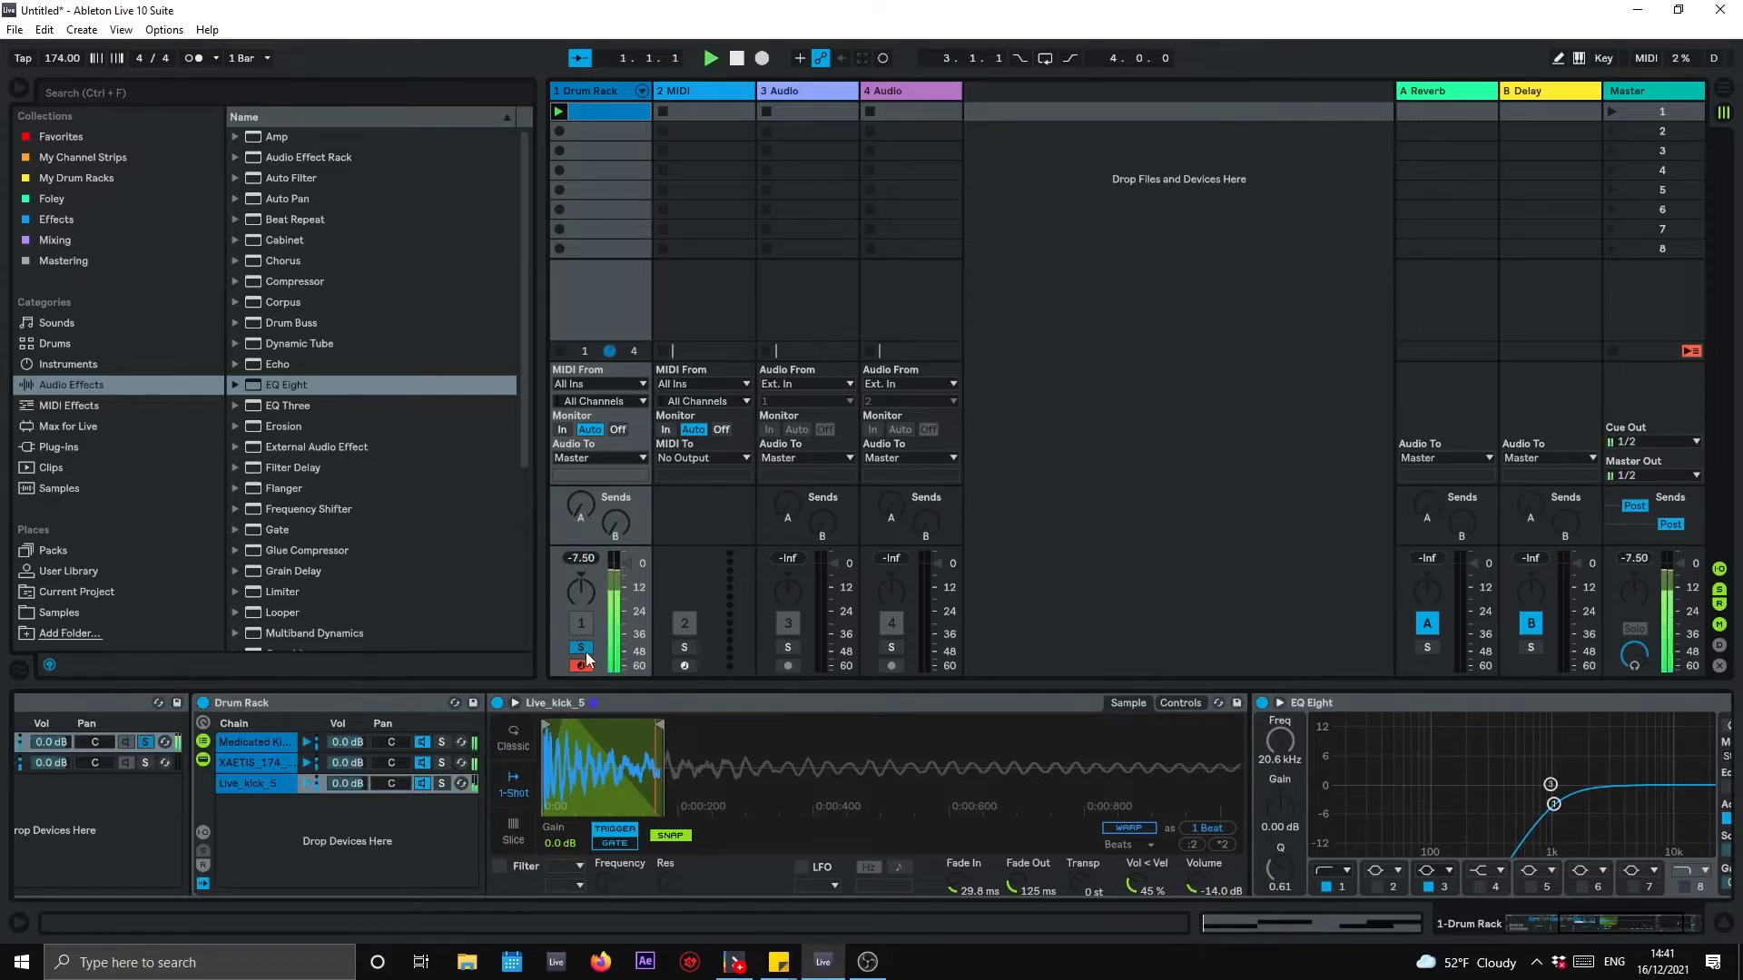
pyautogui.click(263, 763)
pyautogui.moveTo(1530, 800); pyautogui.dragTo(1619, 807)
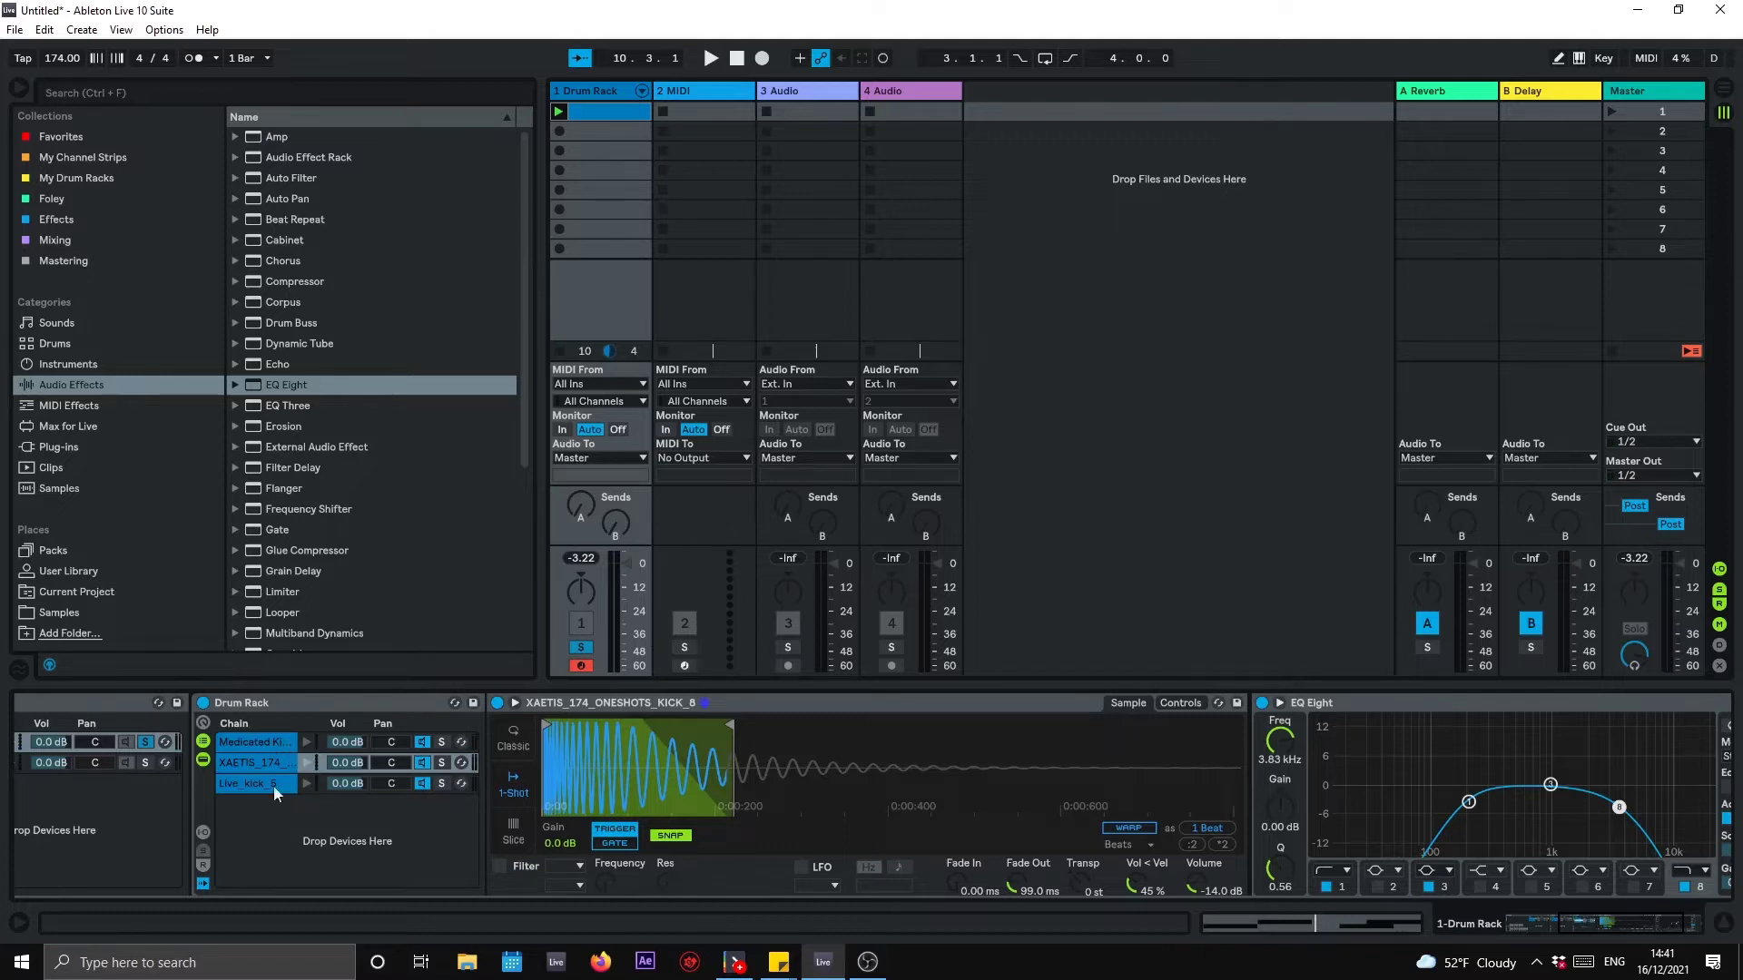
# Step: Review the sample and EQ settings of Medicated Kick 17, XAETIS_174_ONESHOTS_KICK_8 and Live_kick_5
pyautogui.click(272, 744)
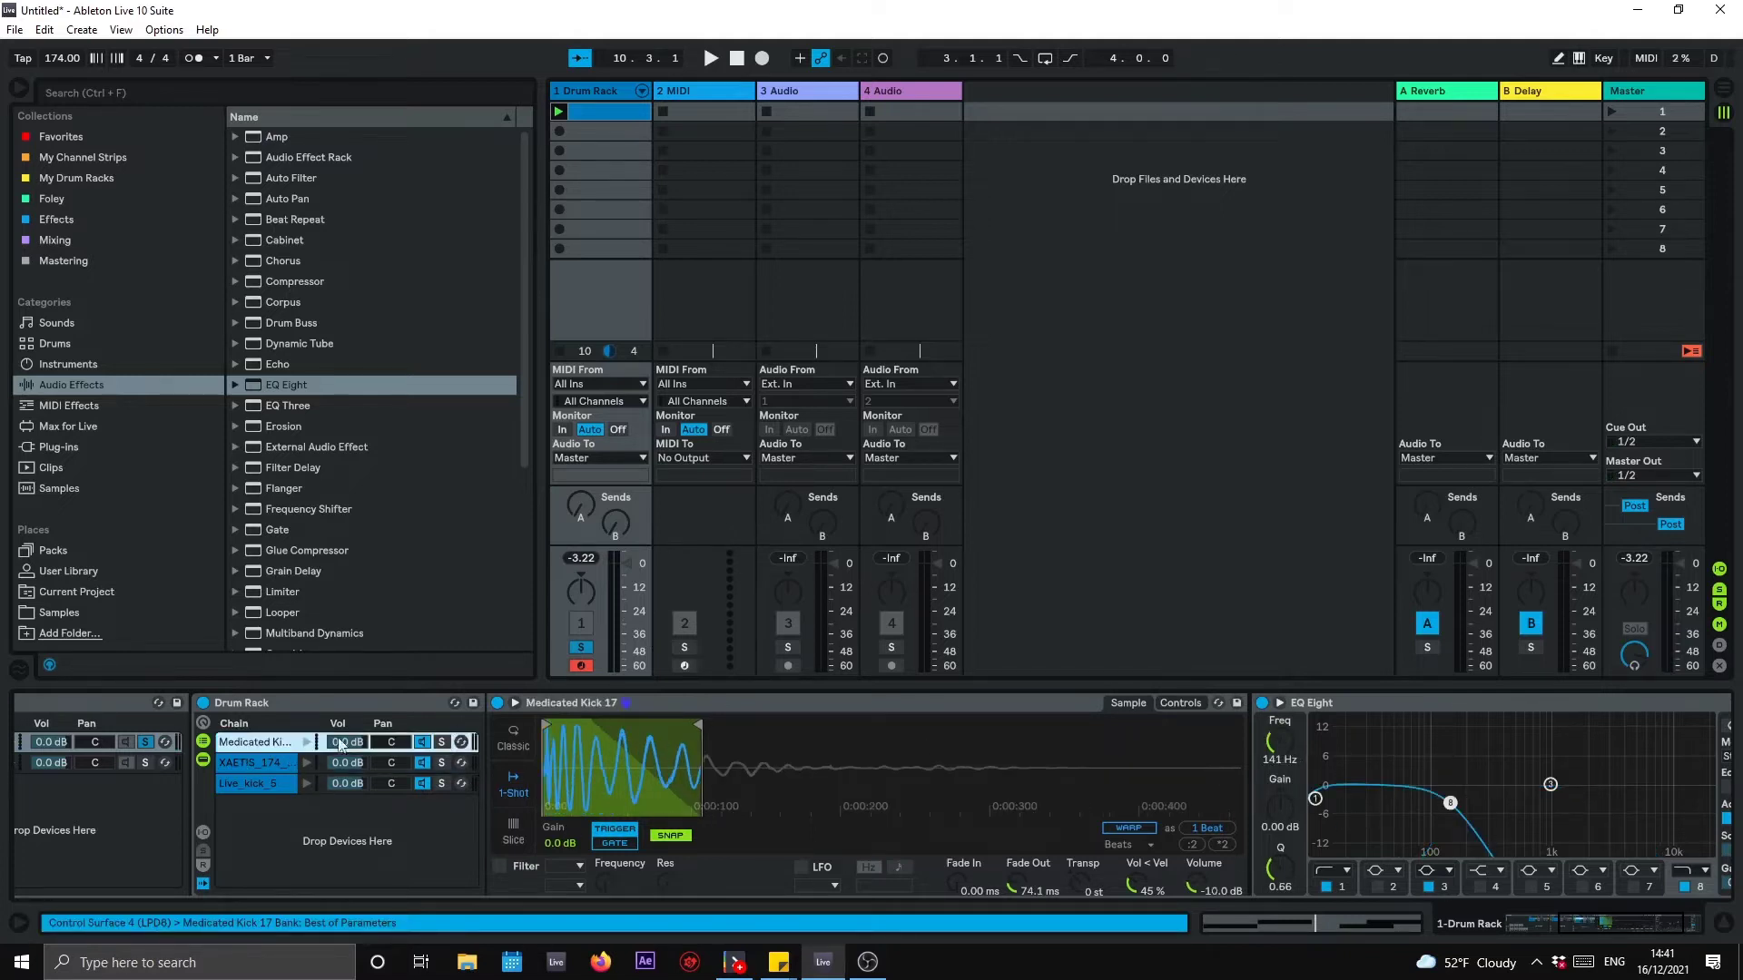
pyautogui.click(259, 764)
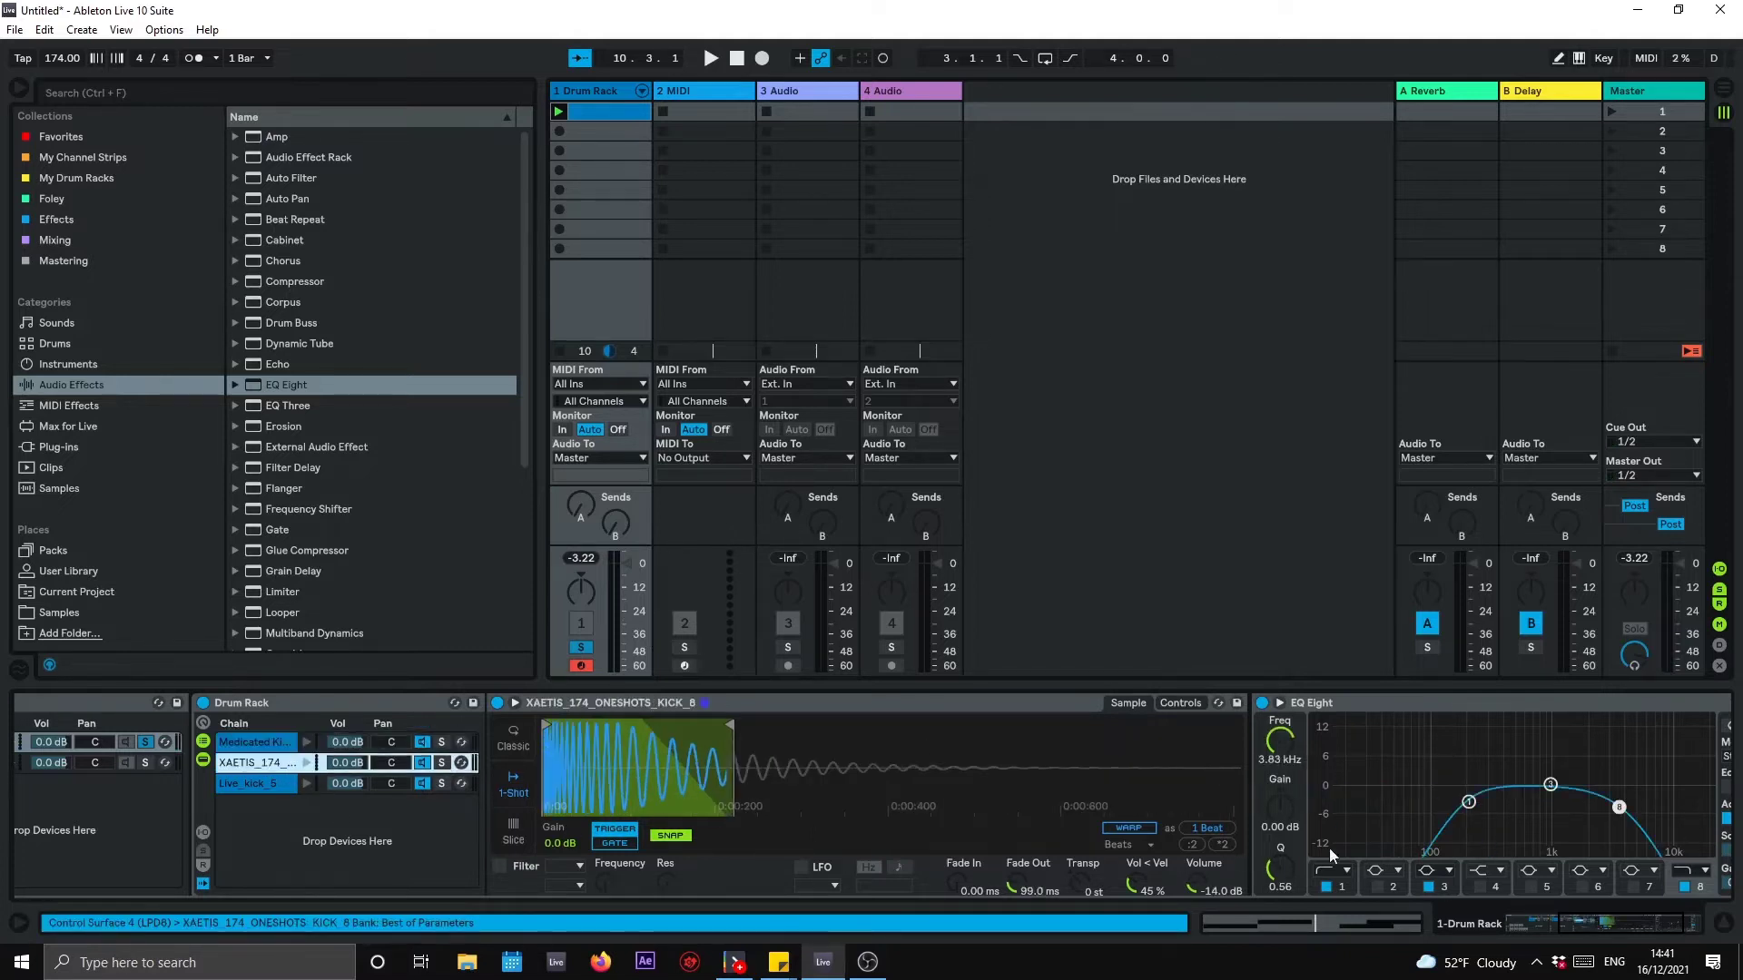
pyautogui.click(259, 786)
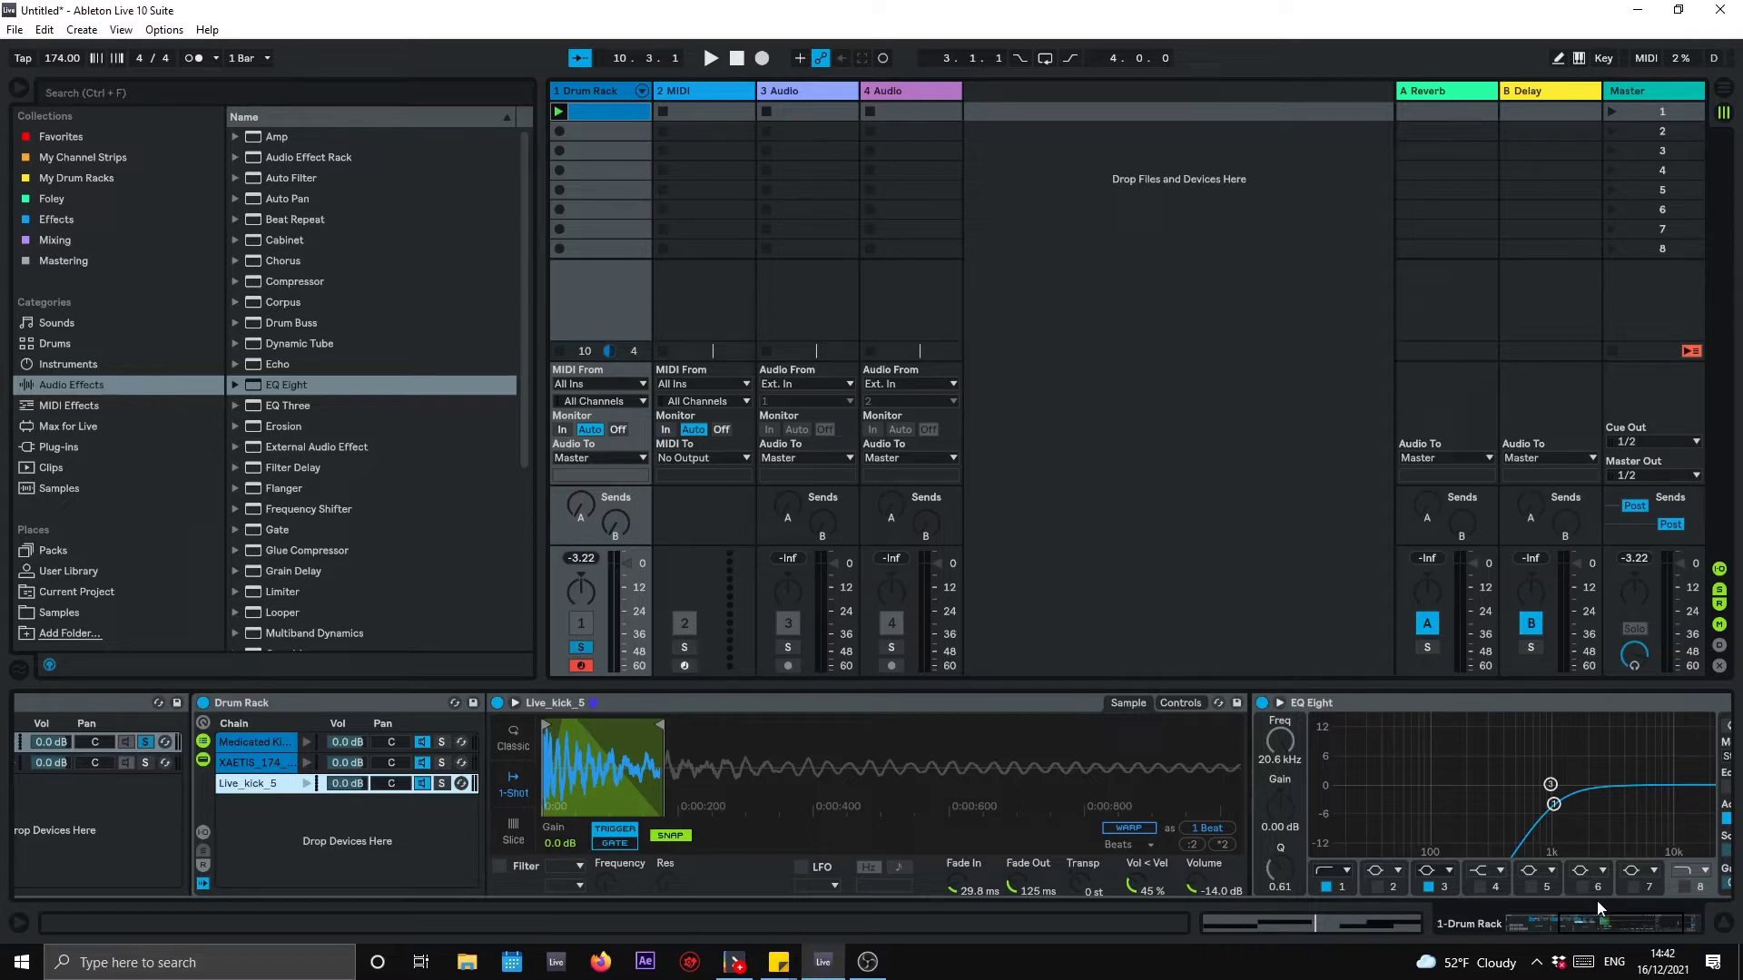
# Step: Open the Snares chain, play the loop and examine the VB_SNR, WTRTEG_SNR and WTRY_SNR_2 layers
pyautogui.moveTo(1636, 923); pyautogui.dragTo(1584, 930)
pyautogui.click(479, 764)
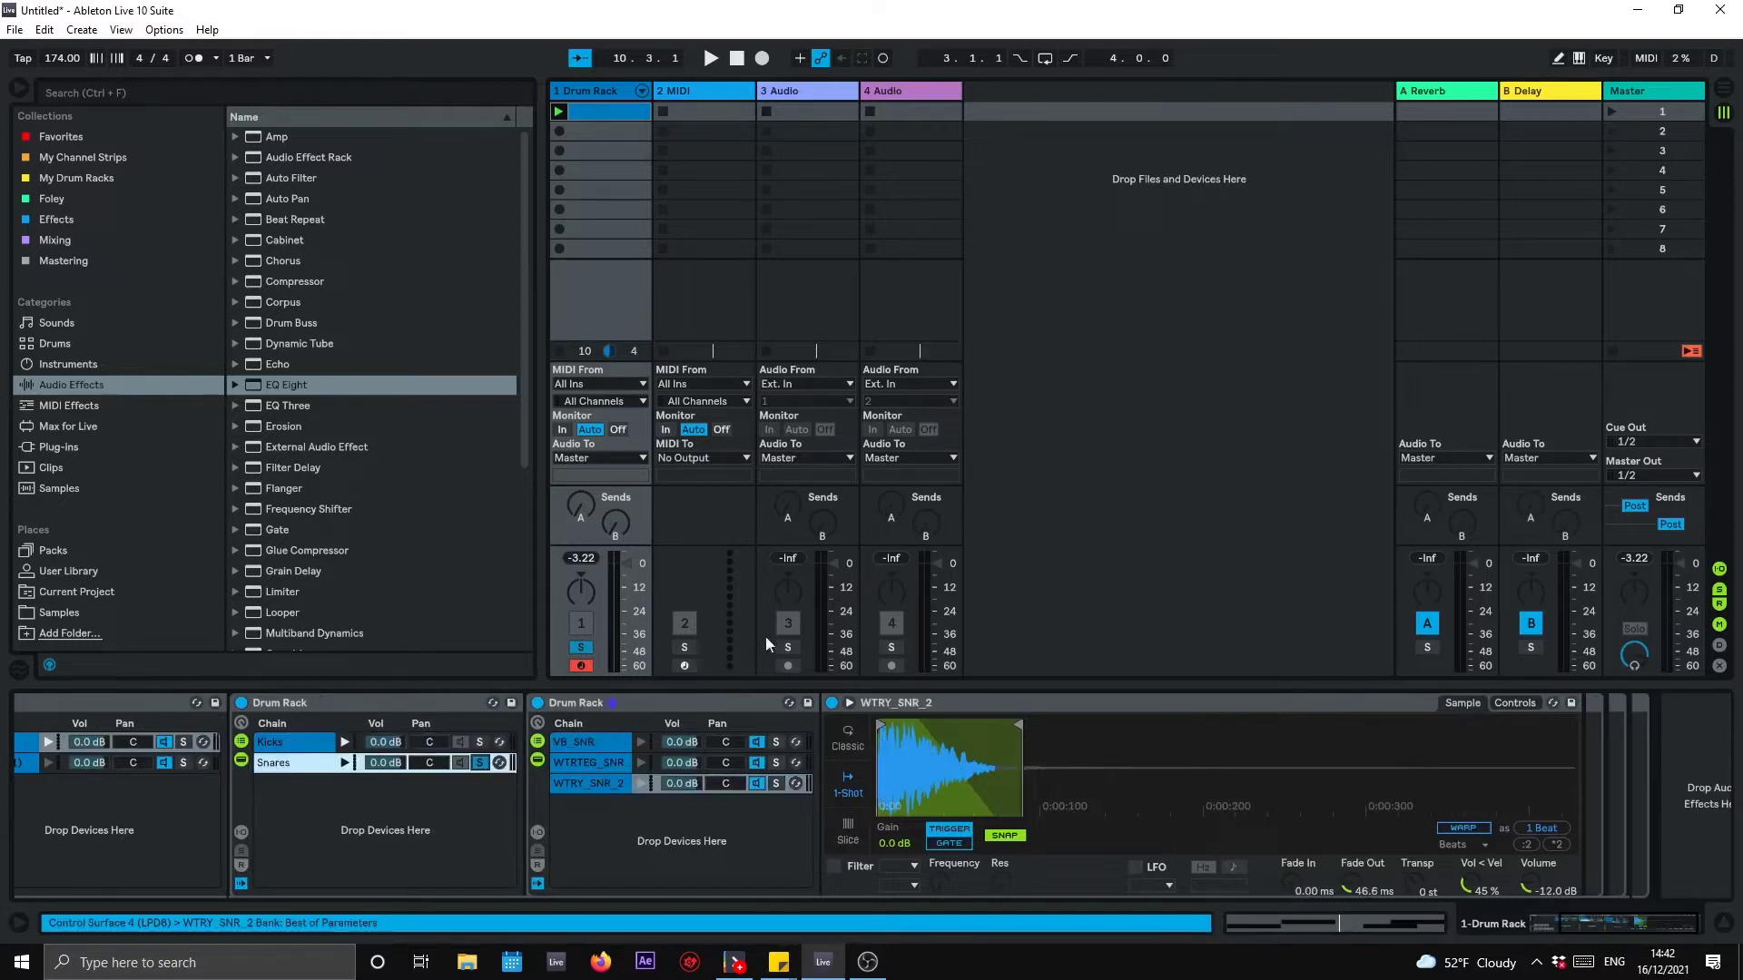
pyautogui.press('space')
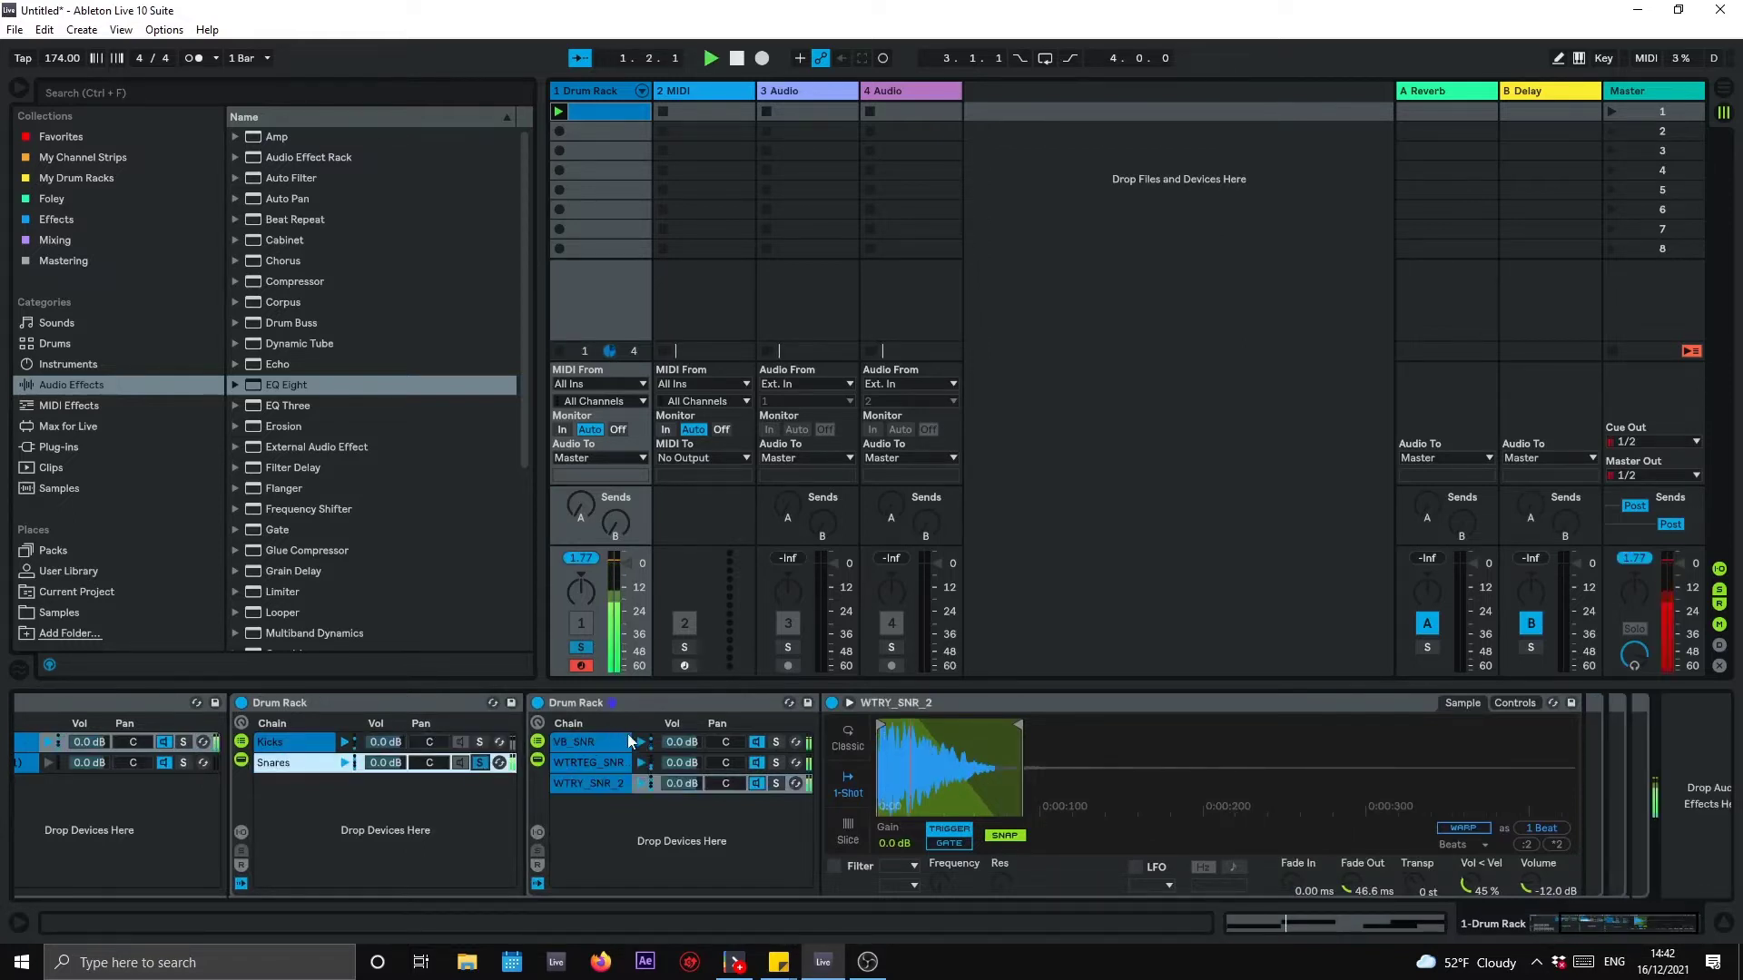
pyautogui.click(584, 745)
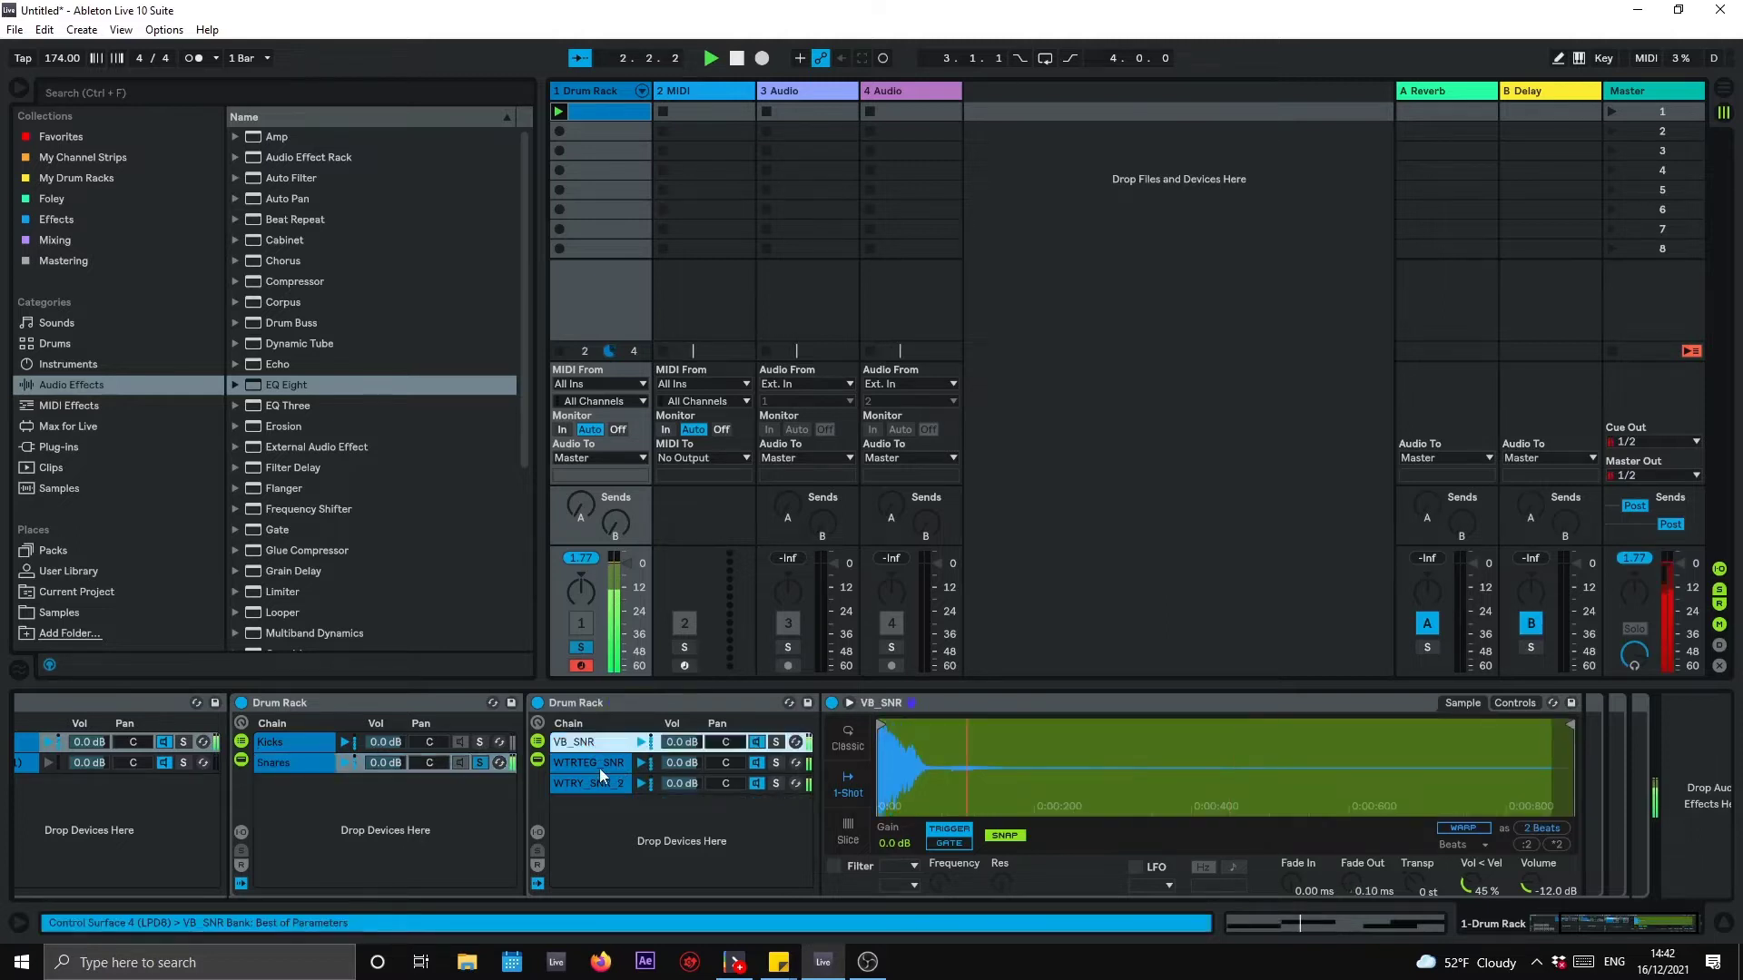
pyautogui.click(597, 768)
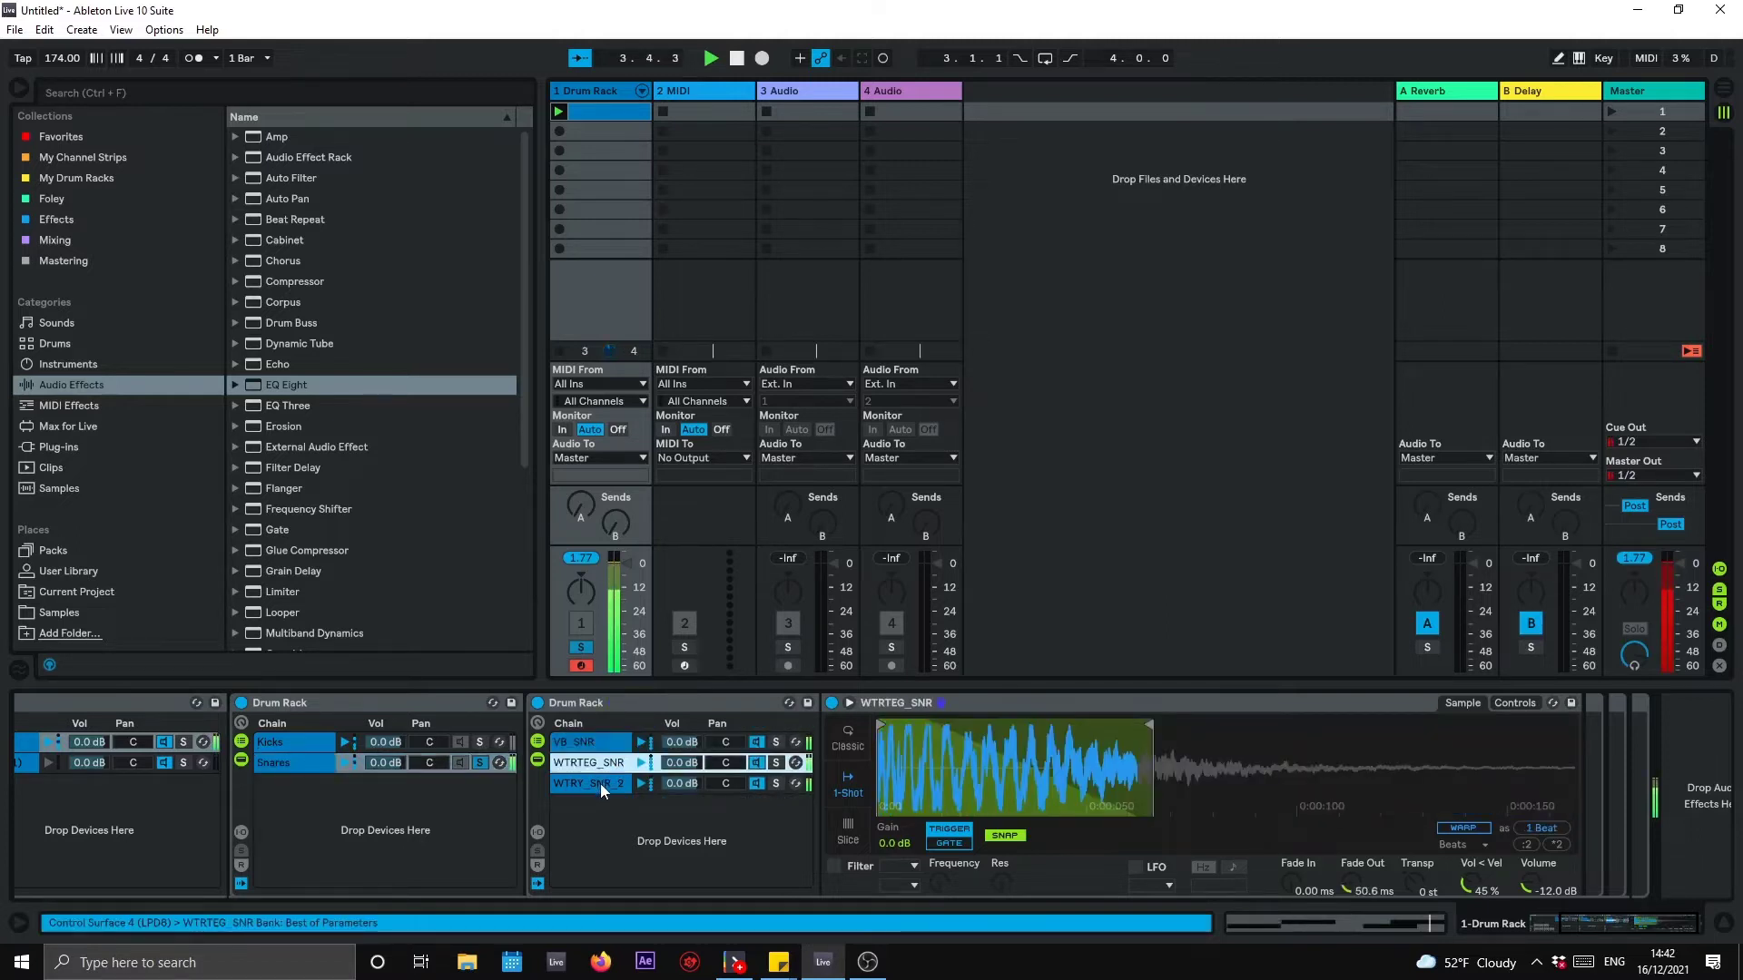
pyautogui.click(586, 784)
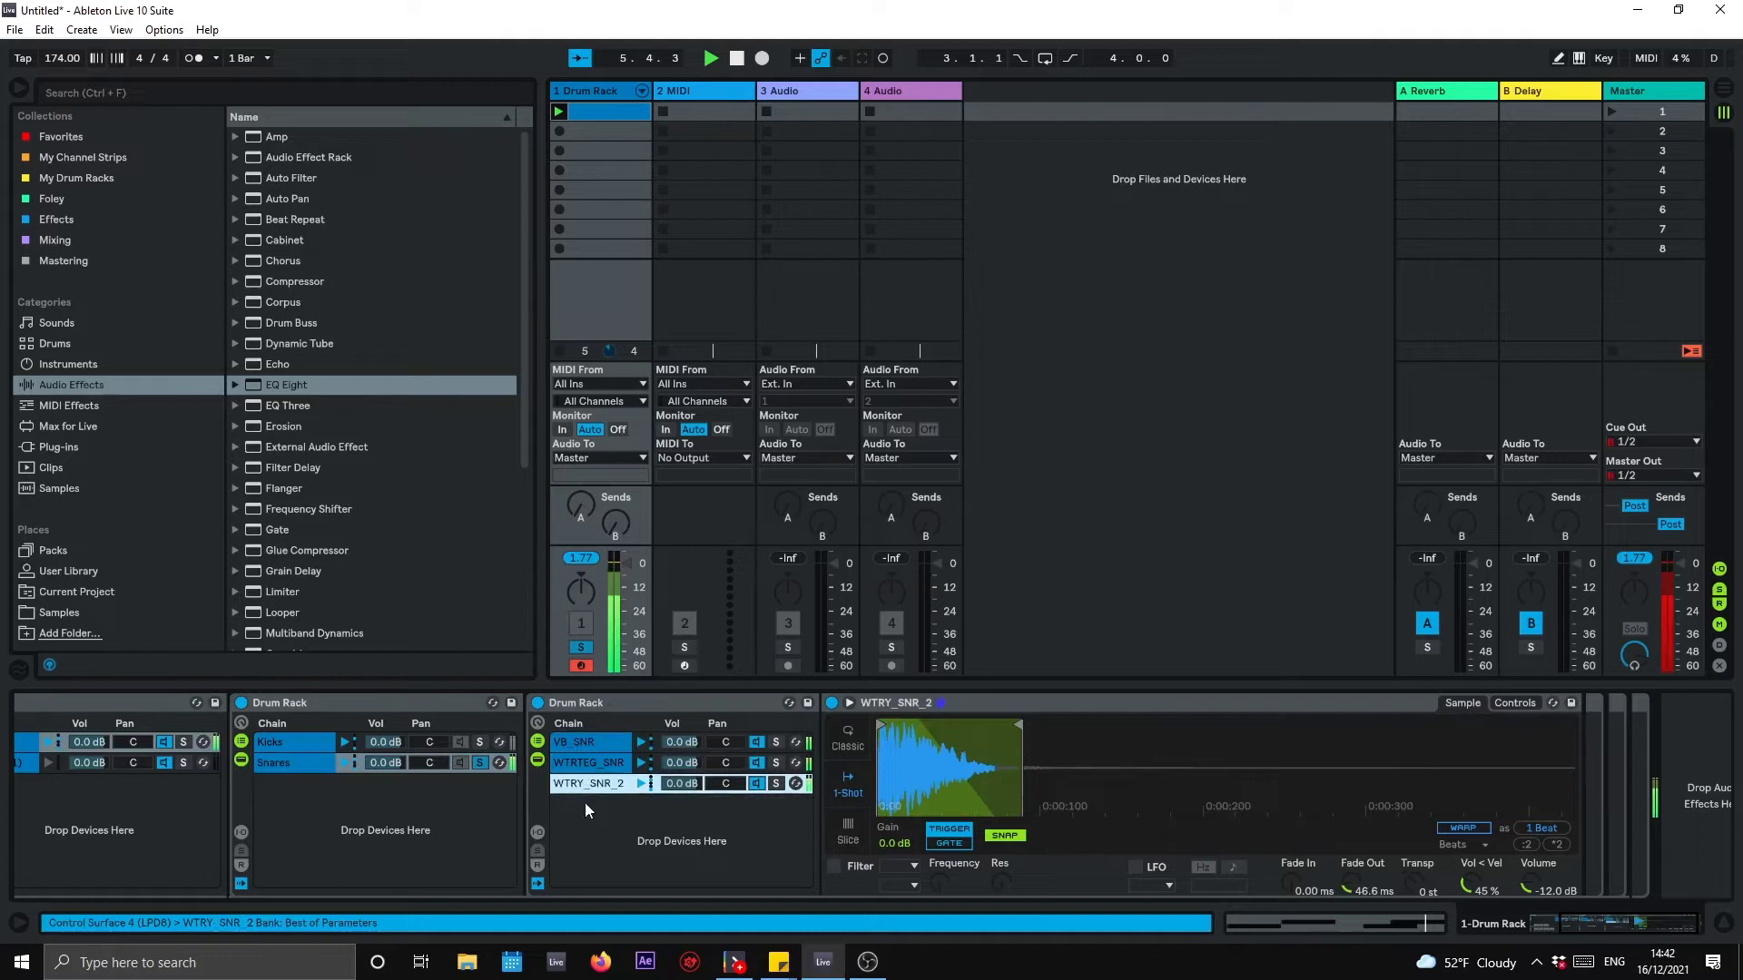
pyautogui.click(1015, 725)
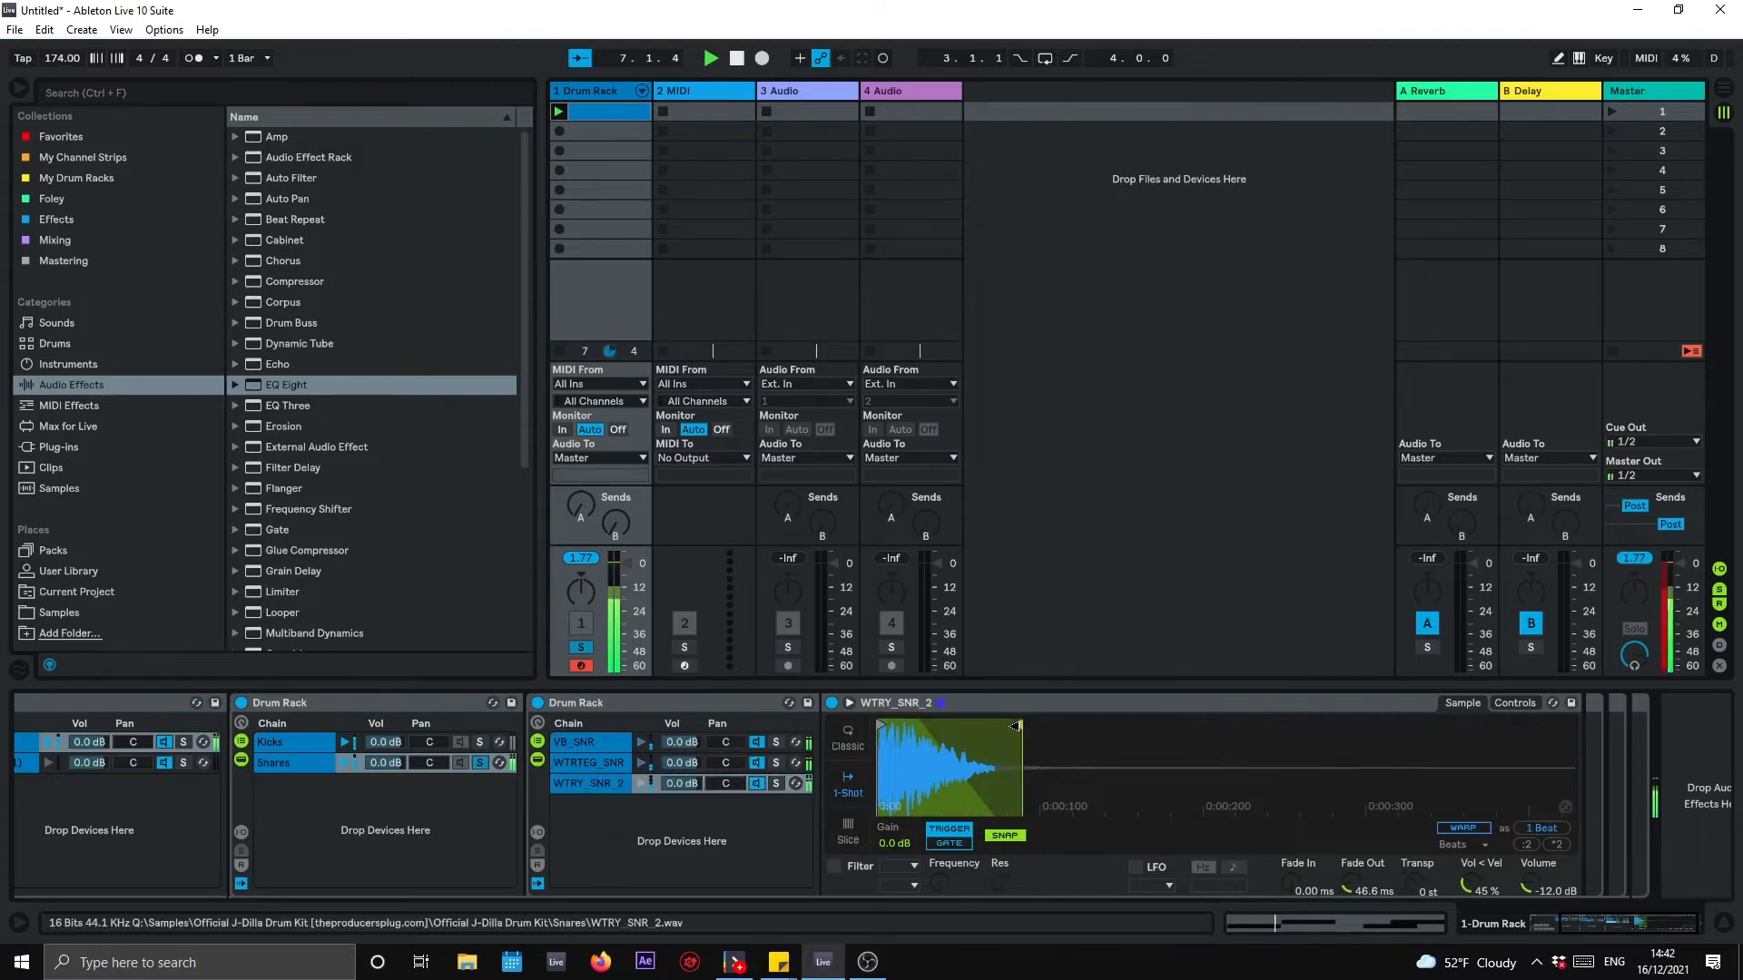
pyautogui.click(637, 758)
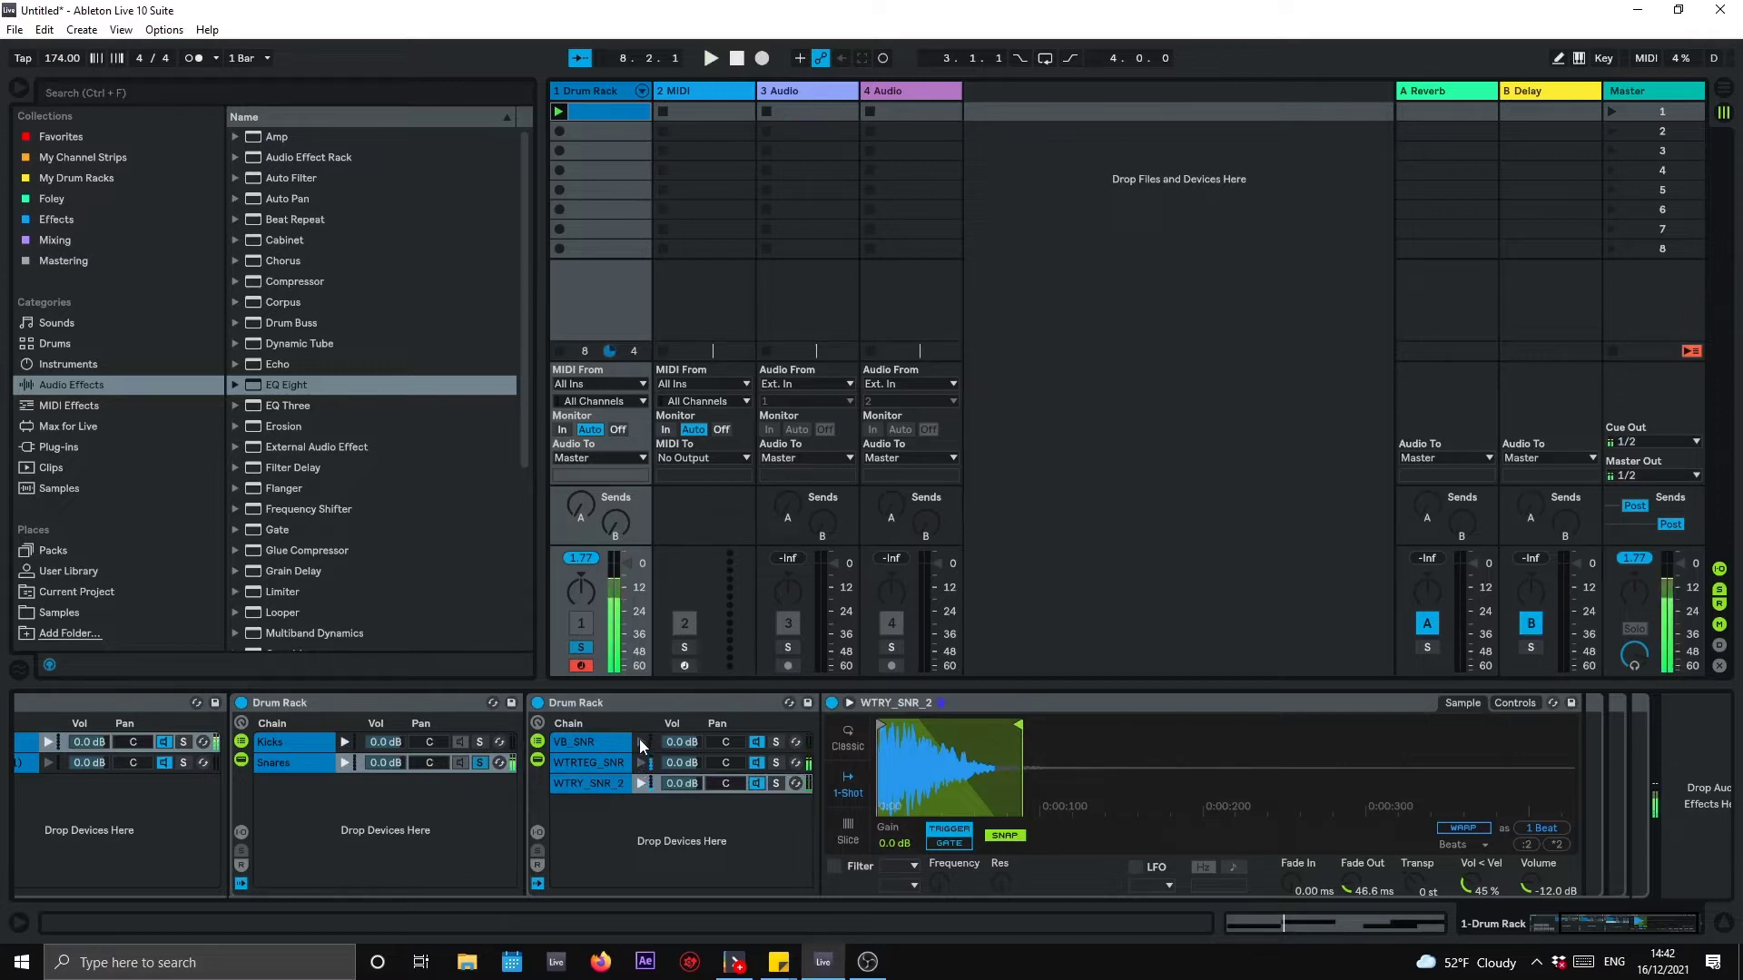
# Step: Shorten VB_SNR's sample to about 90 ms, set its fade out to 56.6 ms and play the layered snares
pyautogui.click(602, 743)
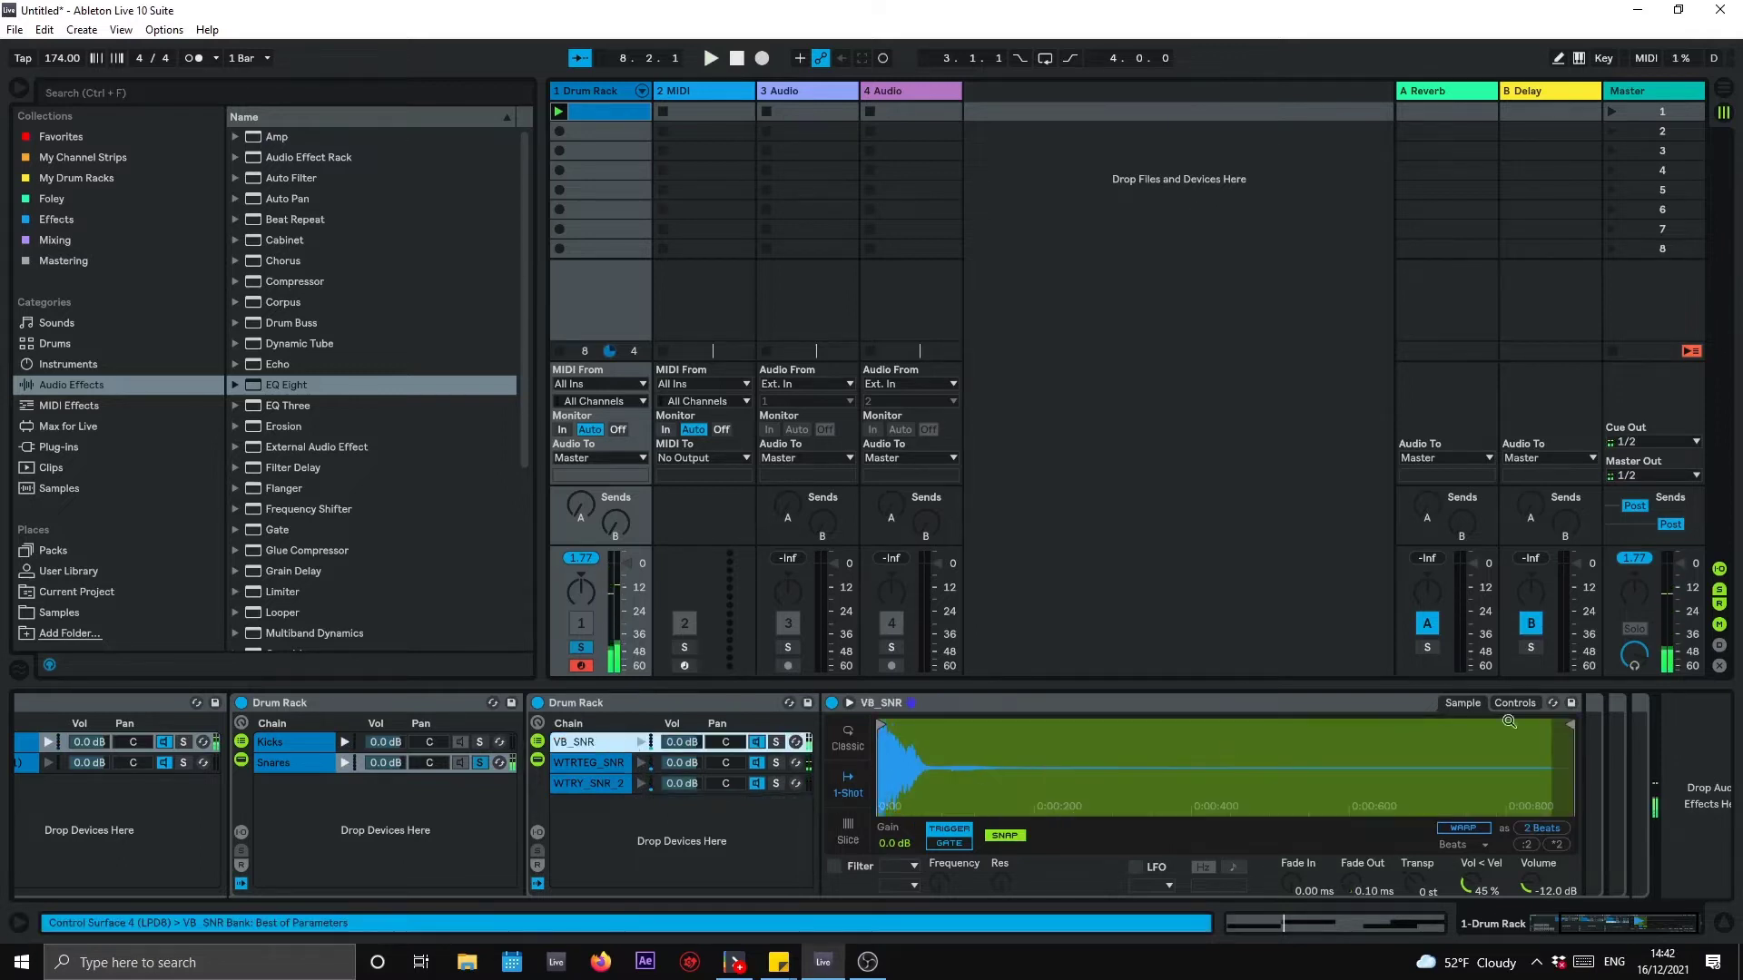
pyautogui.moveTo(1161, 735); pyautogui.dragTo(952, 752)
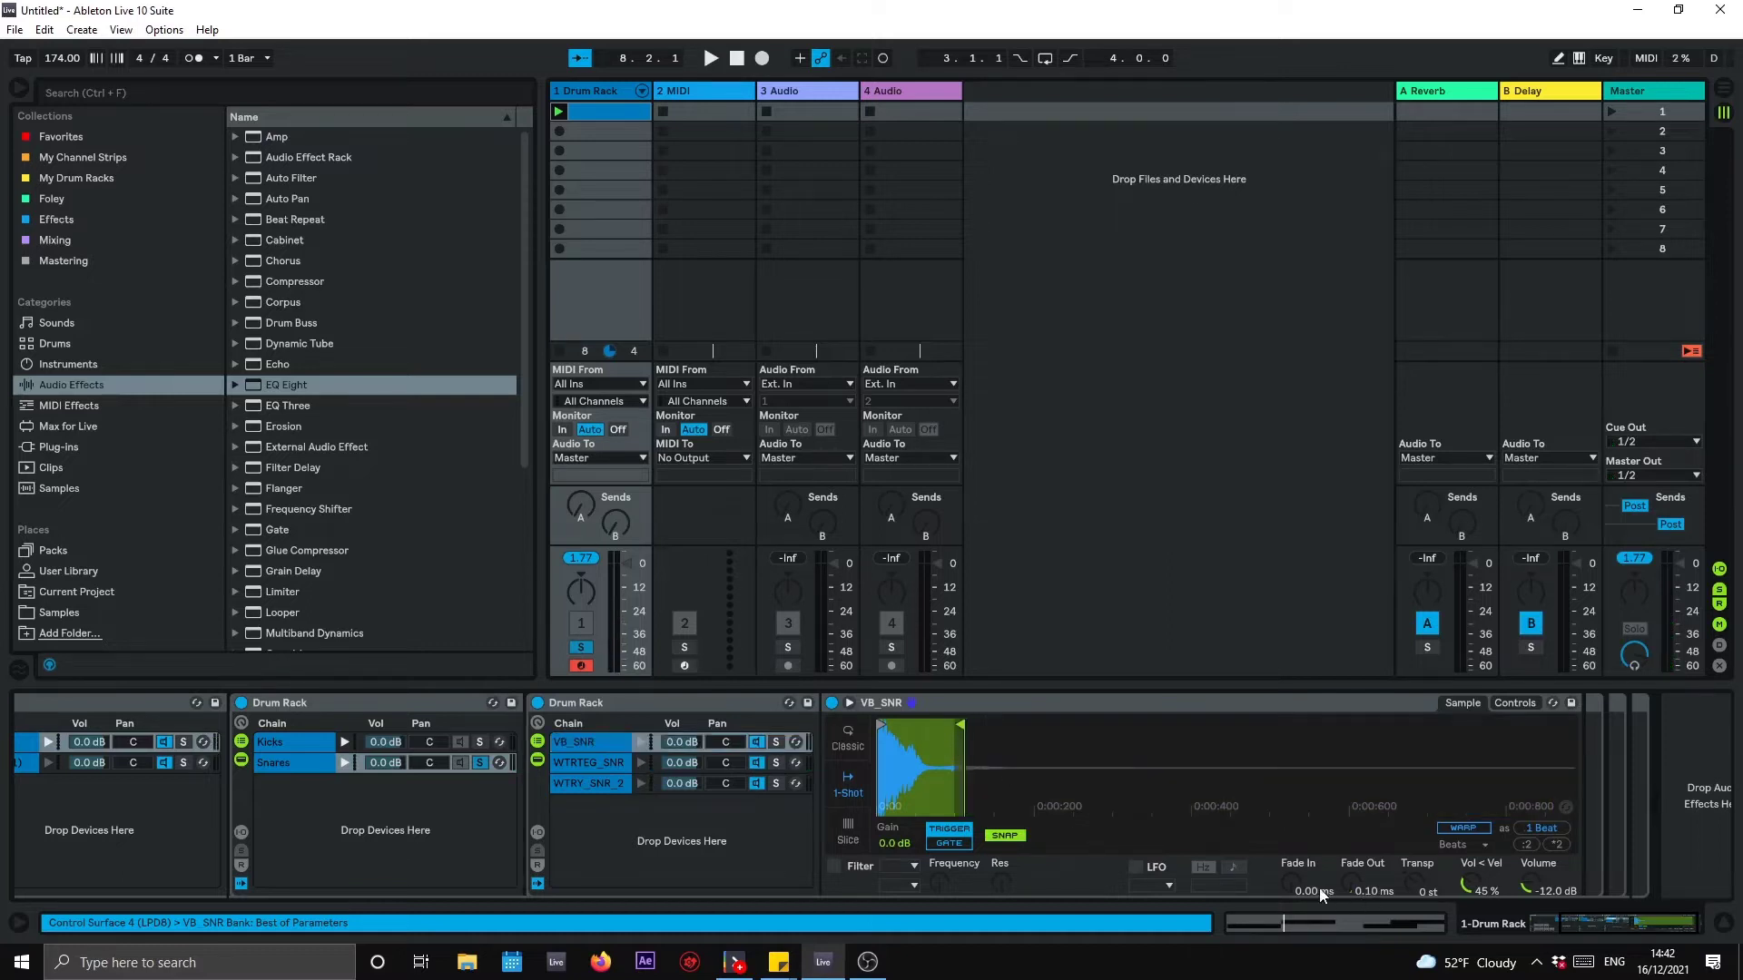
pyautogui.moveTo(969, 720); pyautogui.dragTo(956, 726)
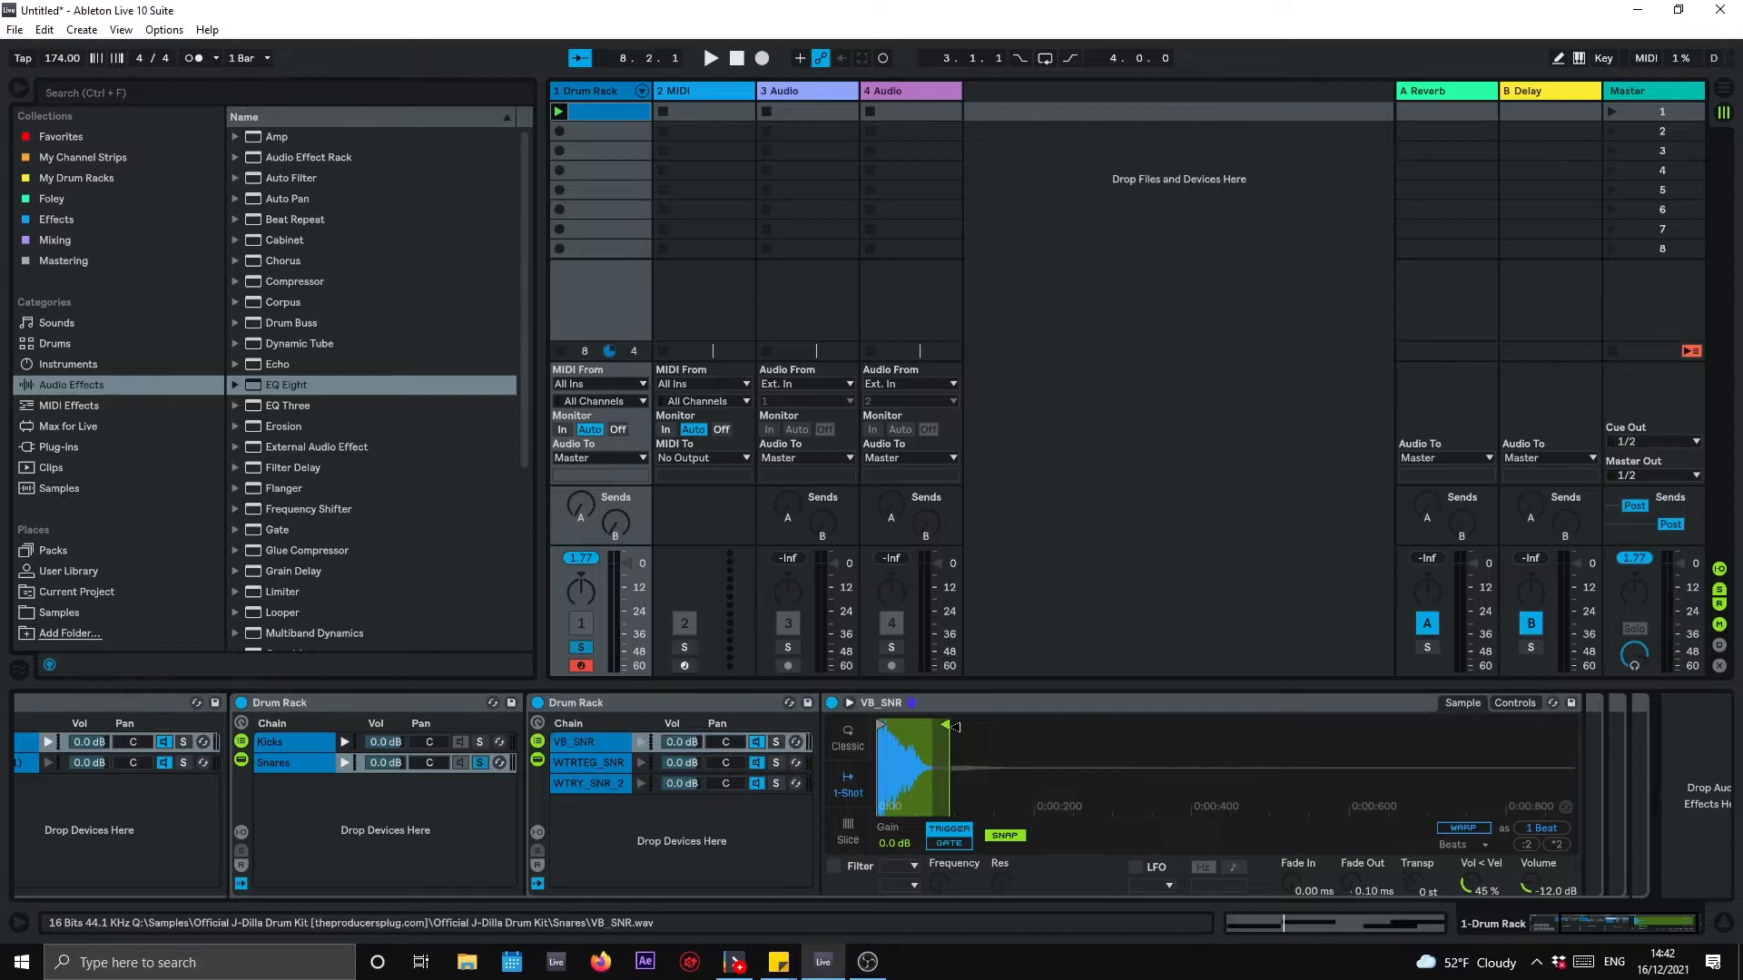
pyautogui.moveTo(1359, 893); pyautogui.dragTo(1358, 859)
pyautogui.press('space')
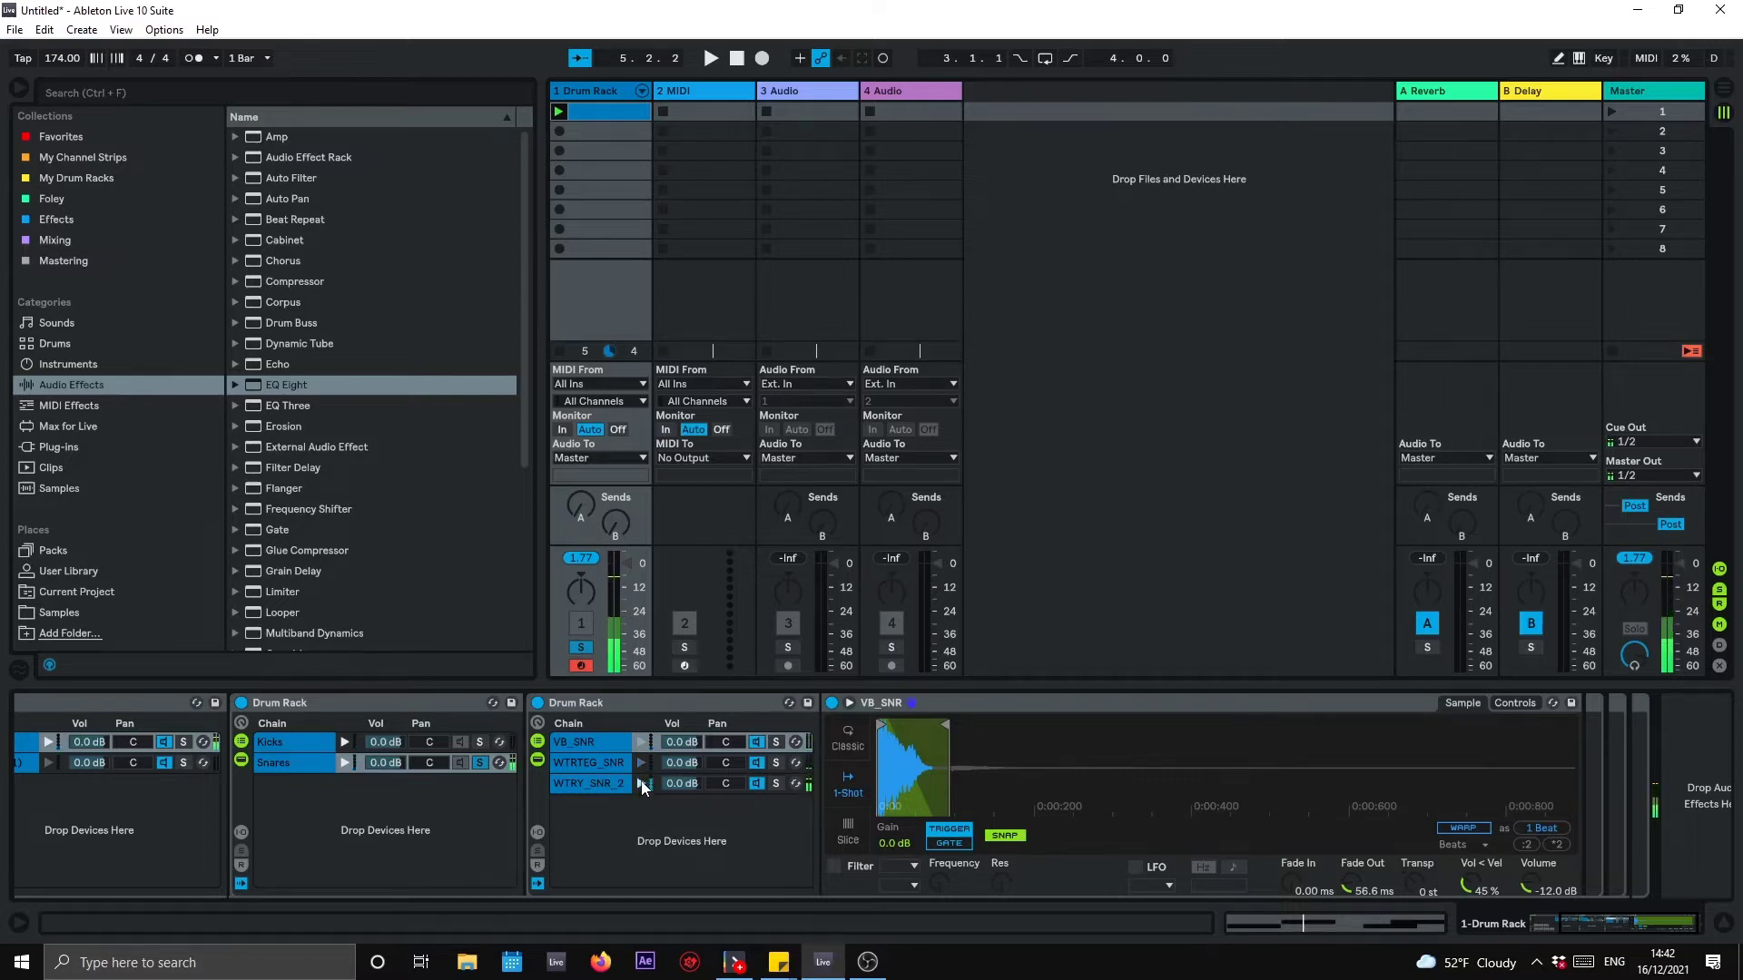
# Step: Set WTRY_SNR_2's fade in to 4.10 ms, listening to the snare layers in the loop
pyautogui.click(588, 782)
pyautogui.moveTo(1289, 881); pyautogui.dragTo(1289, 880)
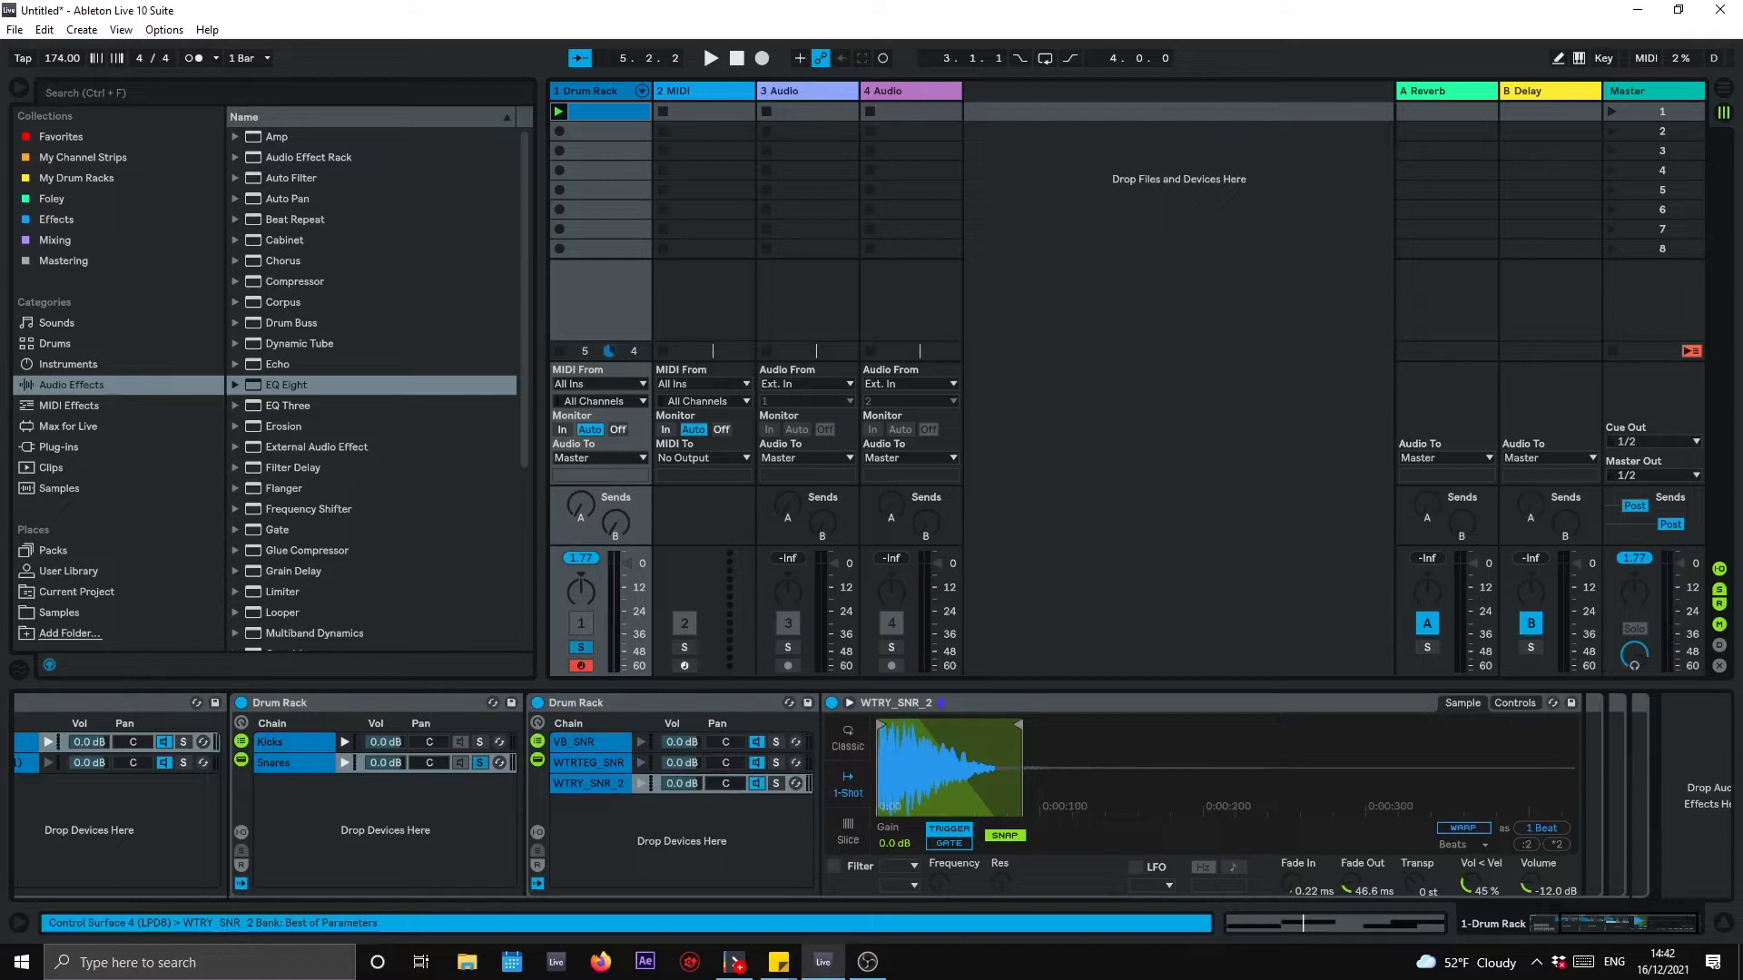
pyautogui.moveTo(1292, 885); pyautogui.dragTo(1298, 906)
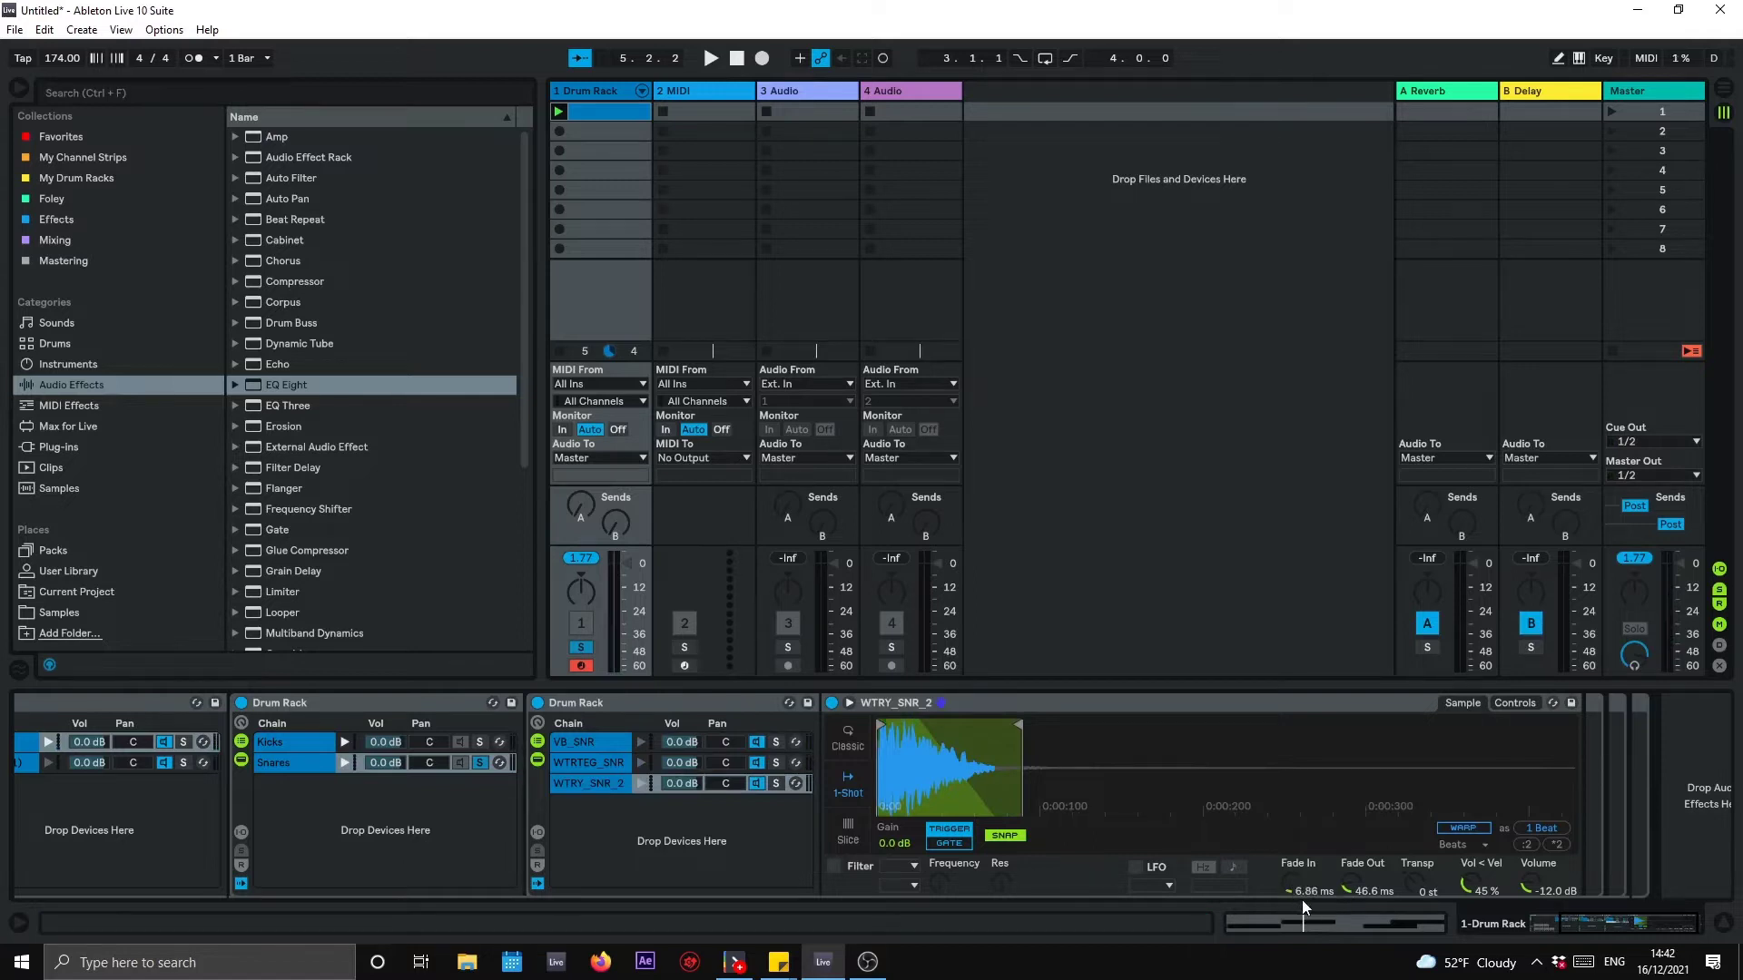
pyautogui.moveTo(904, 771); pyautogui.dragTo(906, 808)
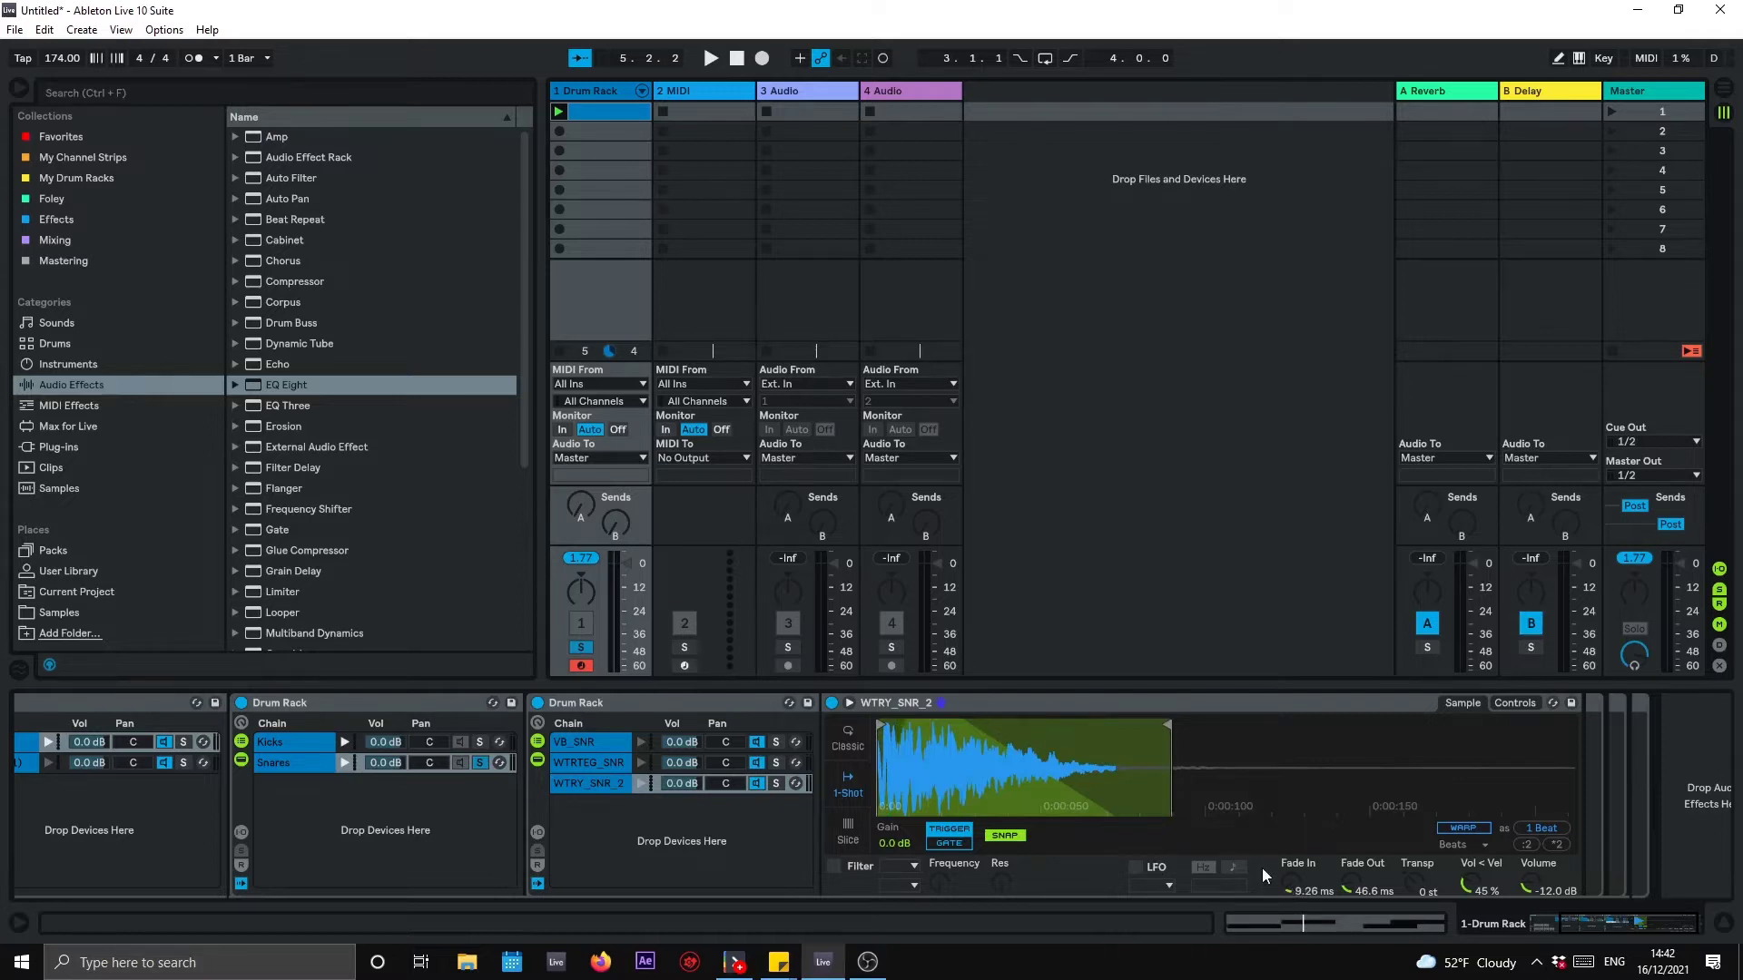
pyautogui.press('space')
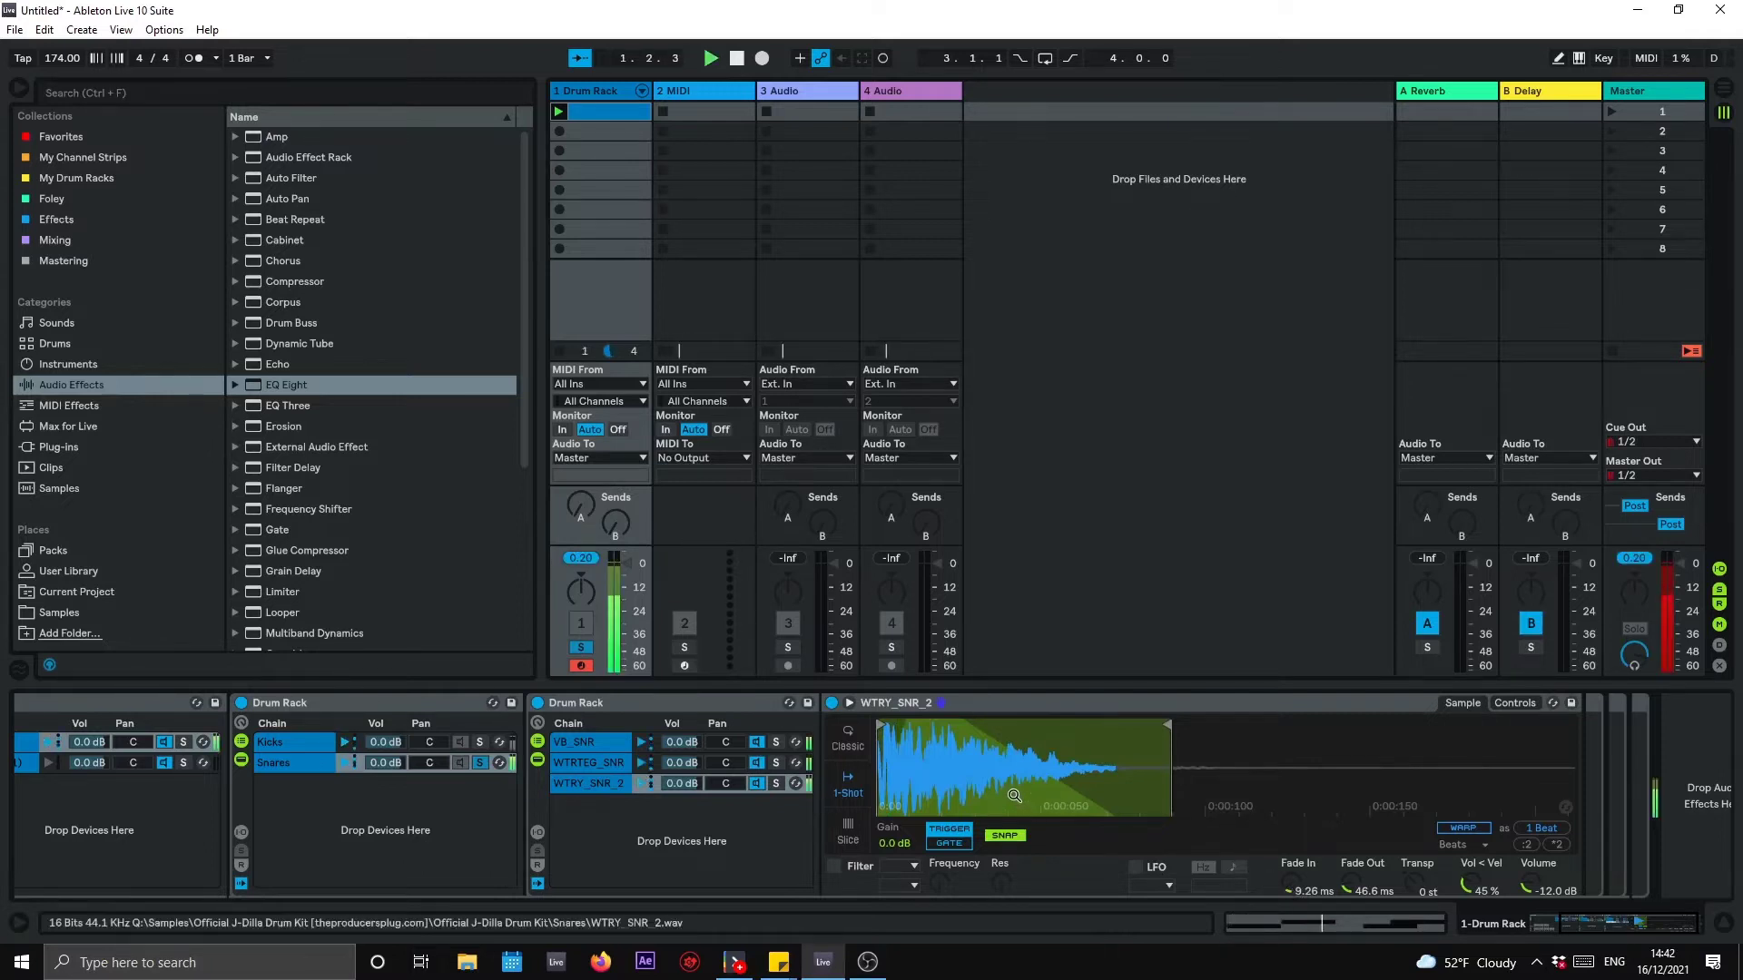
pyautogui.moveTo(1296, 884); pyautogui.dragTo(1296, 854)
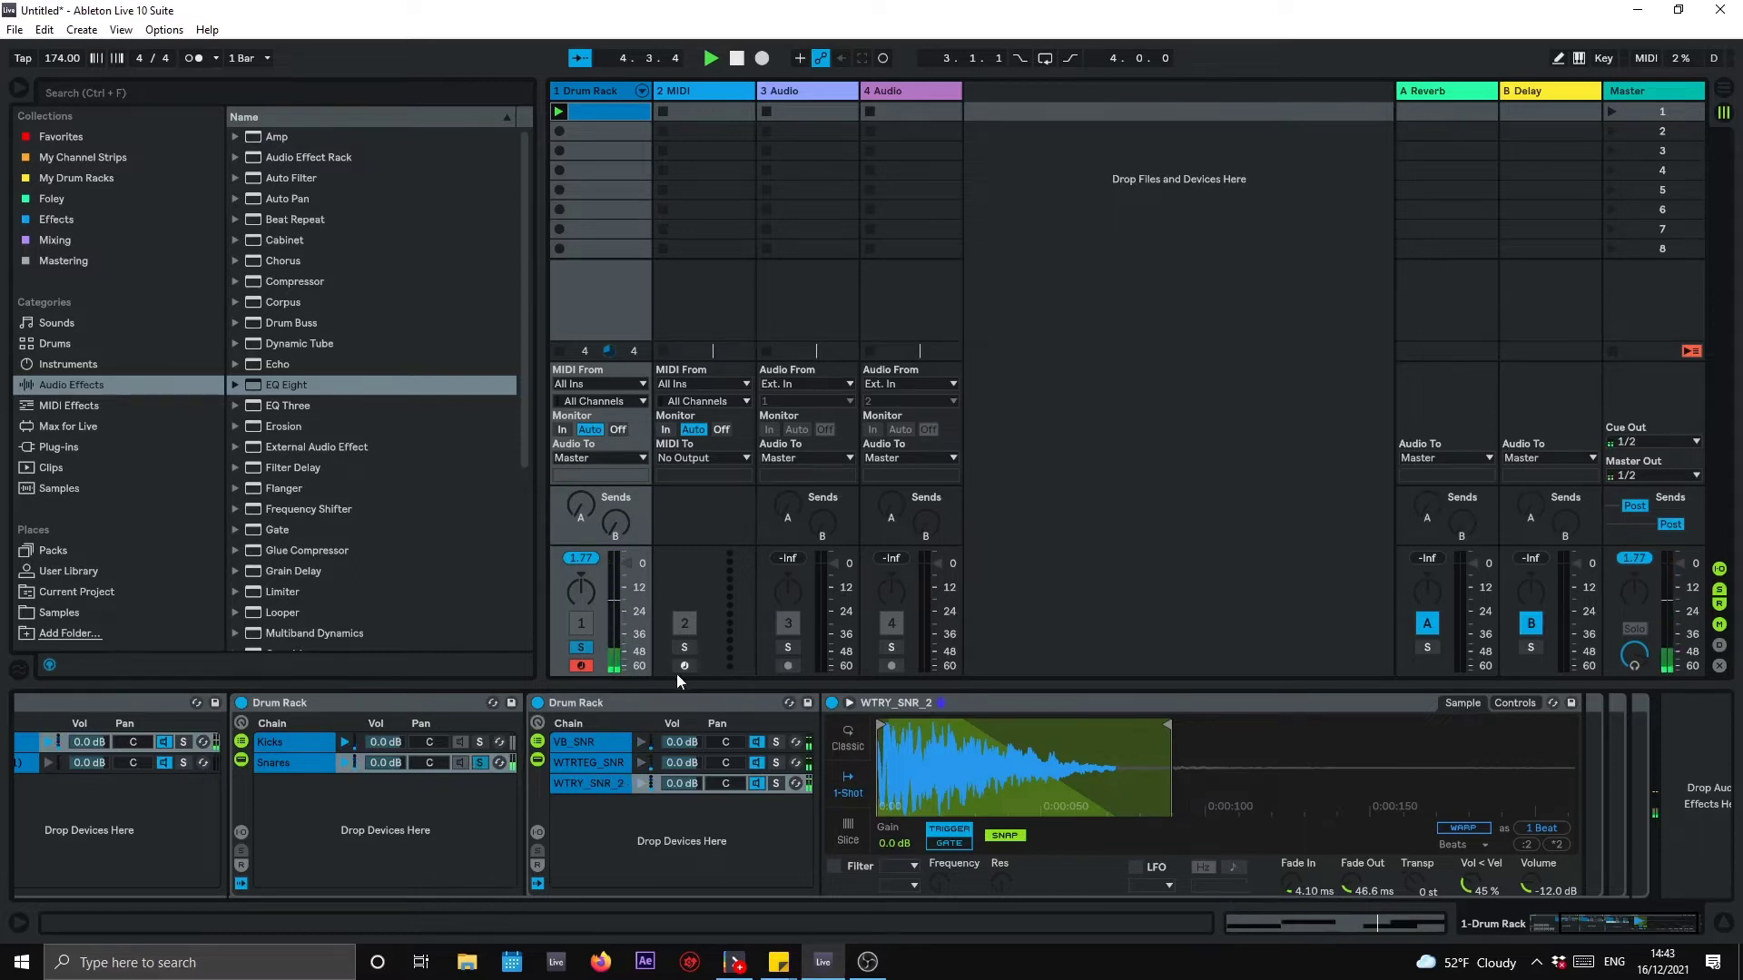
# Step: Take the Snares chain out of solo and play back the full drum loop
pyautogui.click(482, 766)
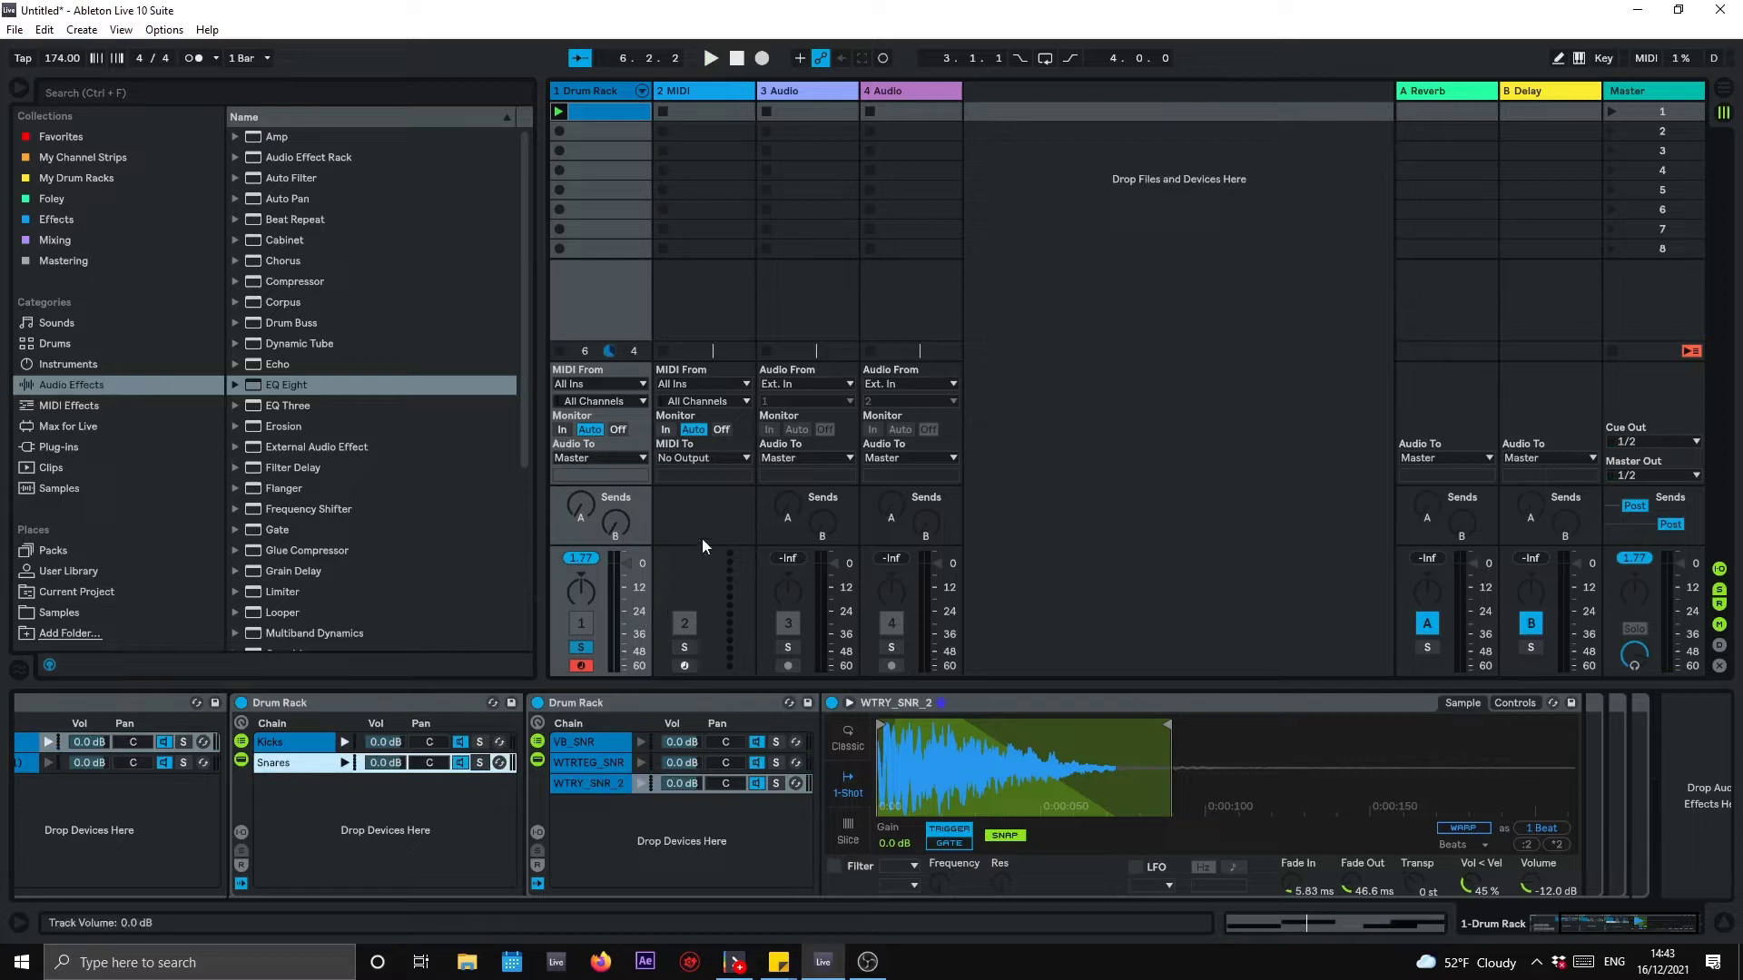
pyautogui.press('space')
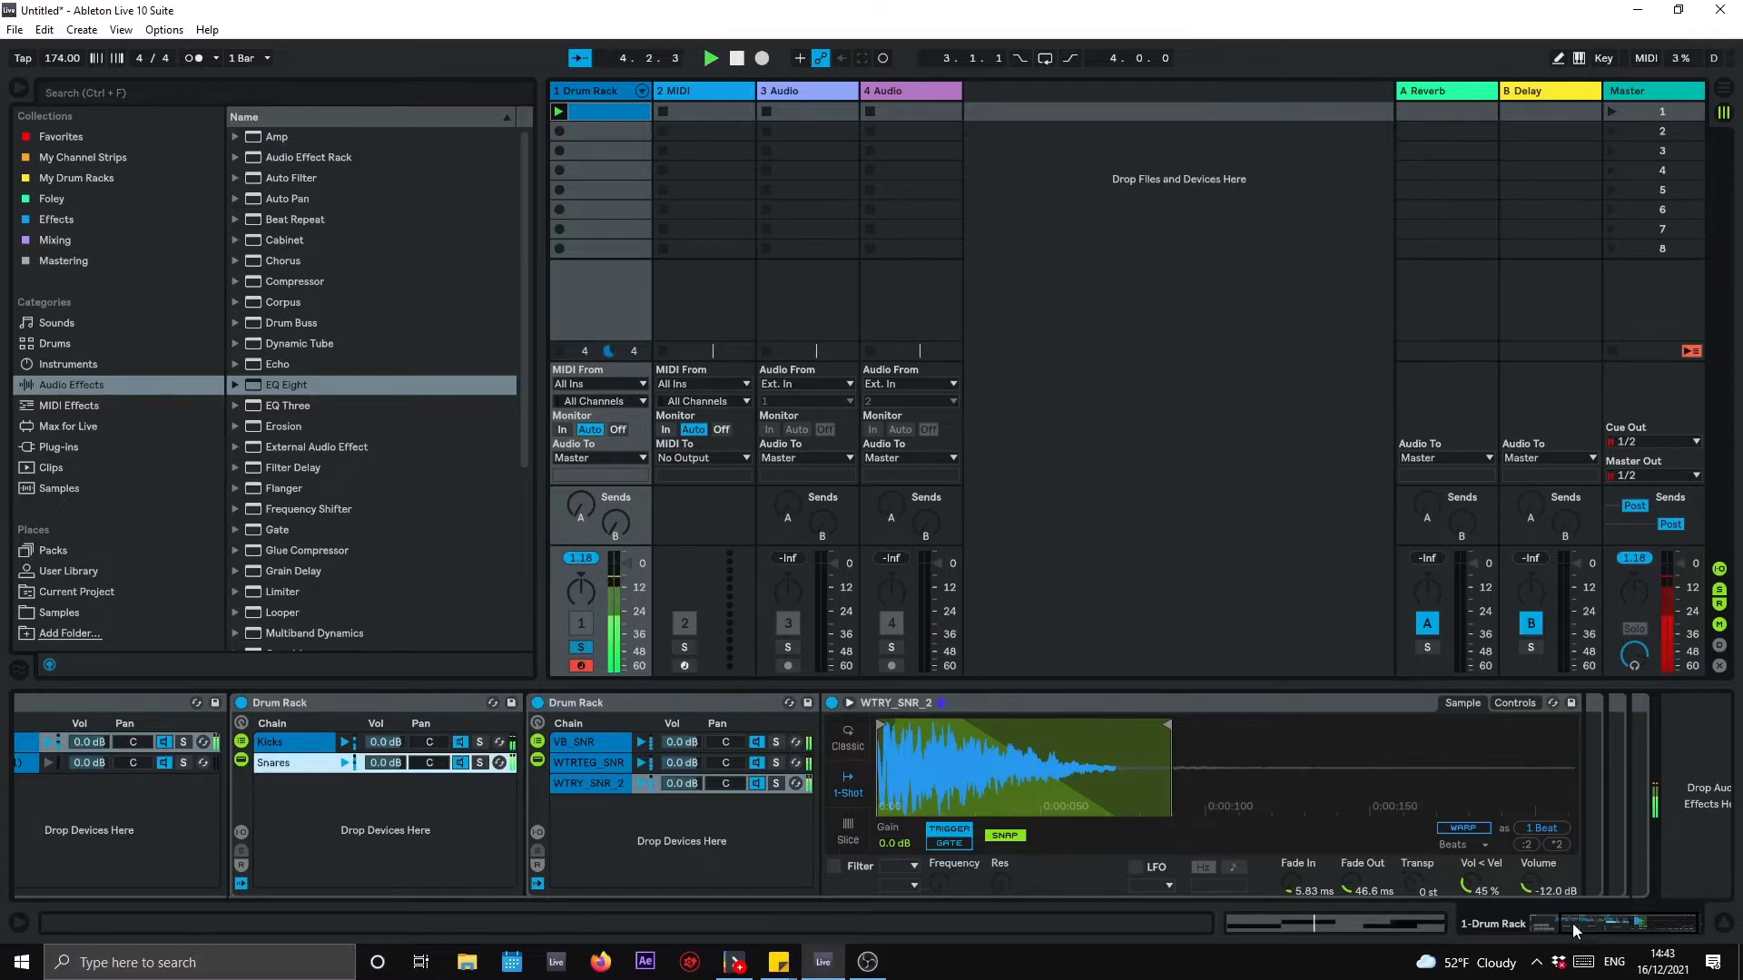
# Step: Open the Live_kick_5 sample in the Kicks rack and set its fade-in to 11.6 ms
pyautogui.moveTo(1572, 923); pyautogui.dragTo(1527, 901)
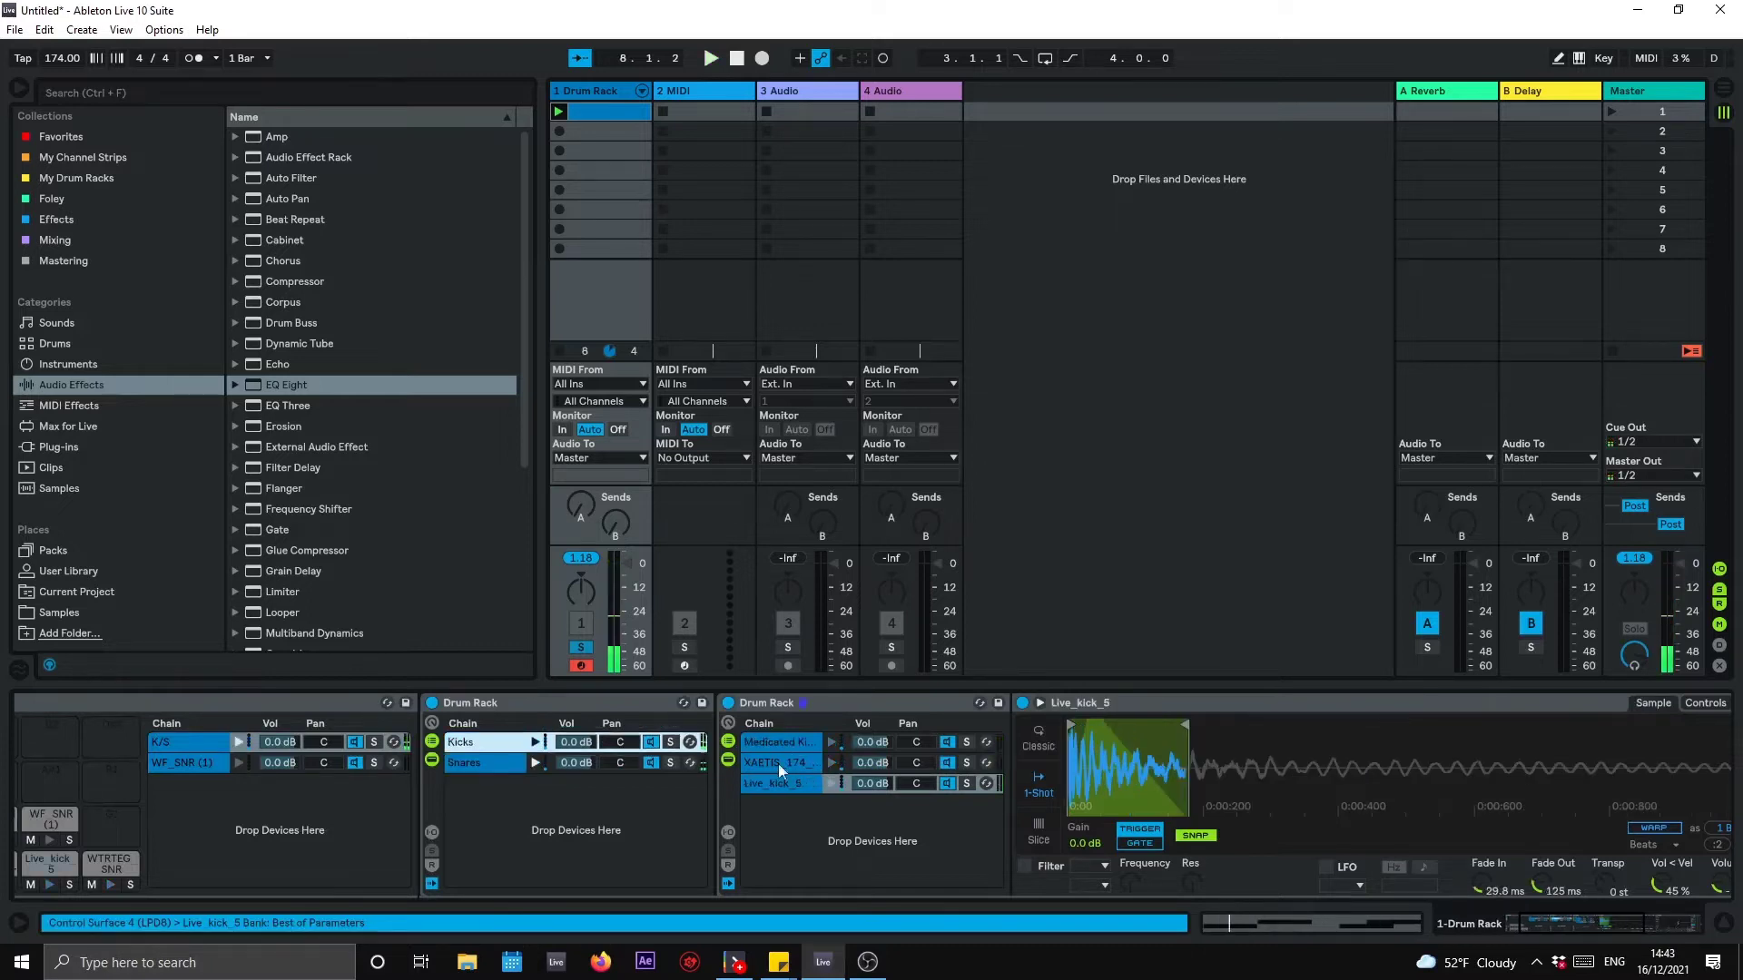
pyautogui.click(831, 784)
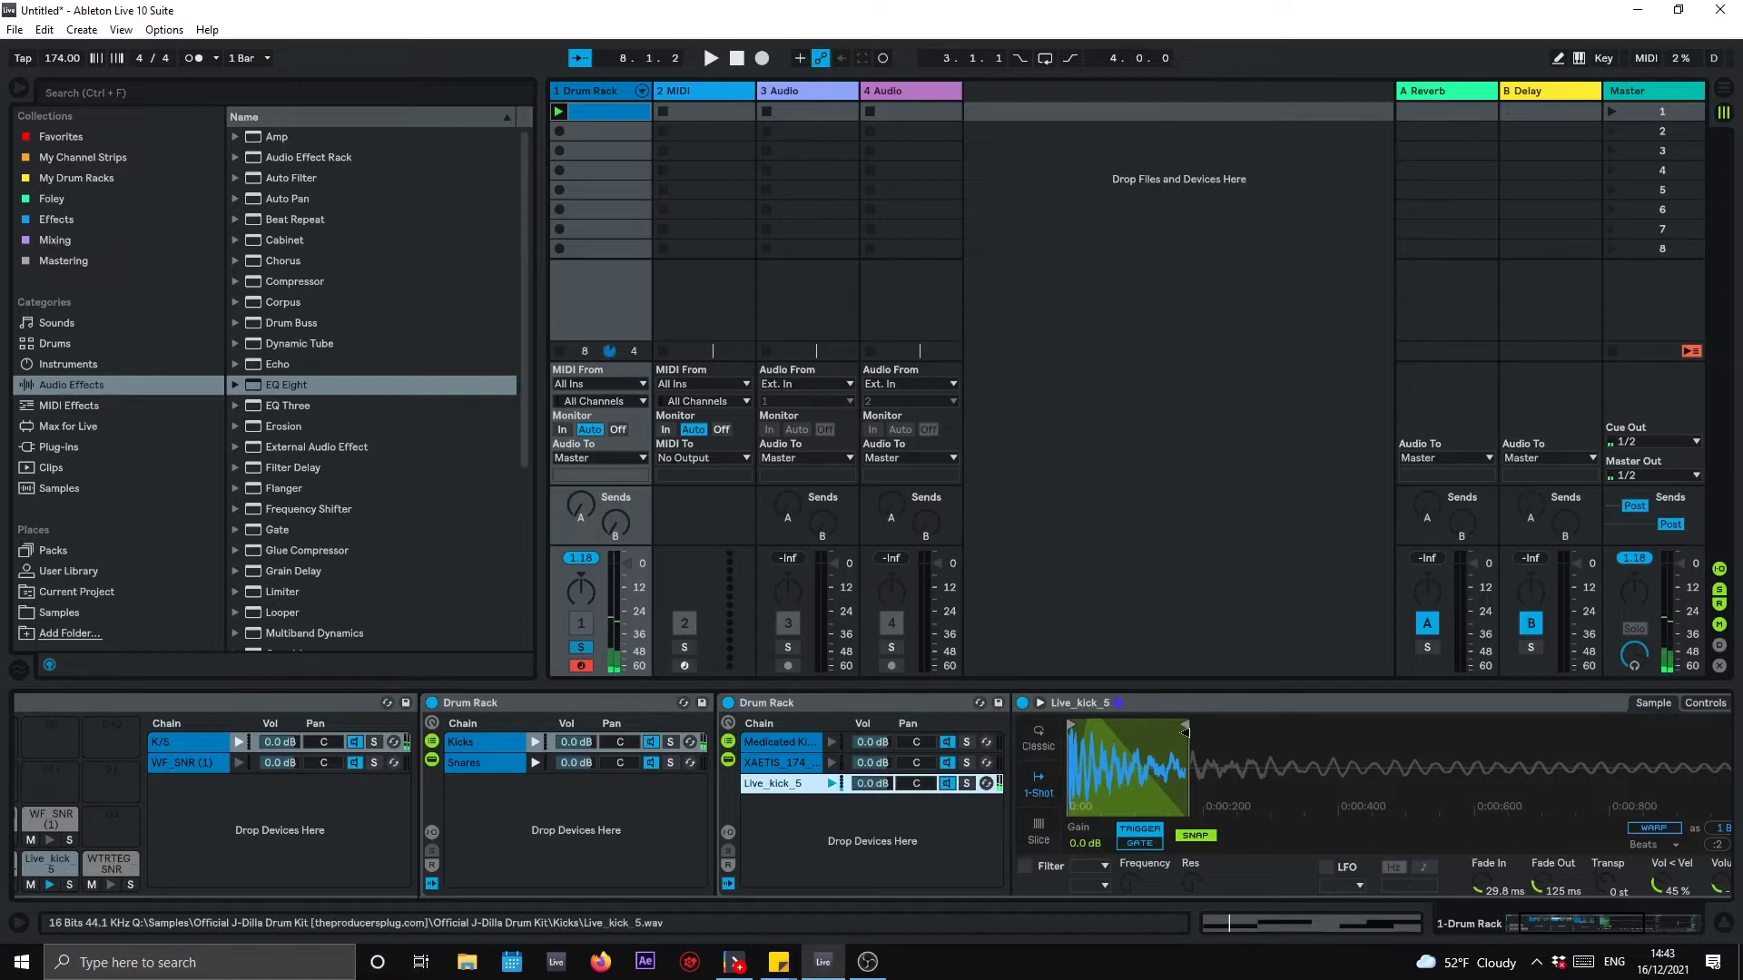
pyautogui.moveTo(1490, 895); pyautogui.dragTo(1490, 917)
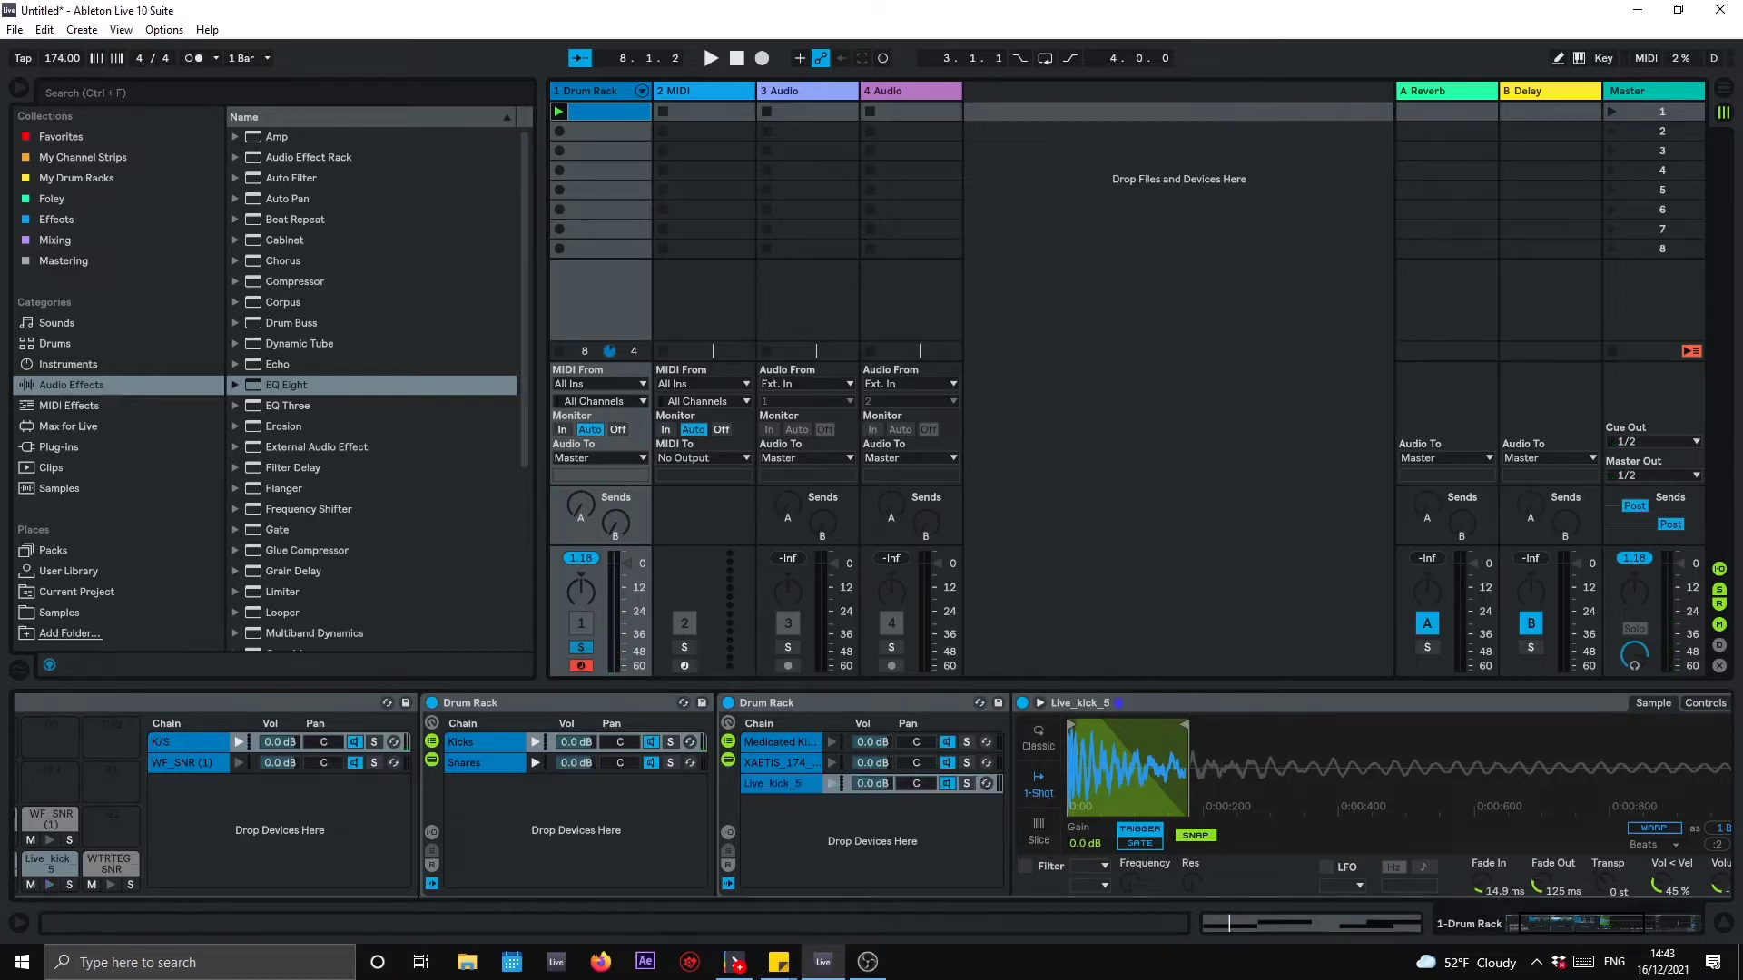
# Step: Trim the Live_kick_5 sample's end to about 100 ms and set its fade-out to 85.2 ms while auditioning the loop
pyautogui.moveTo(1183, 726); pyautogui.dragTo(1154, 731)
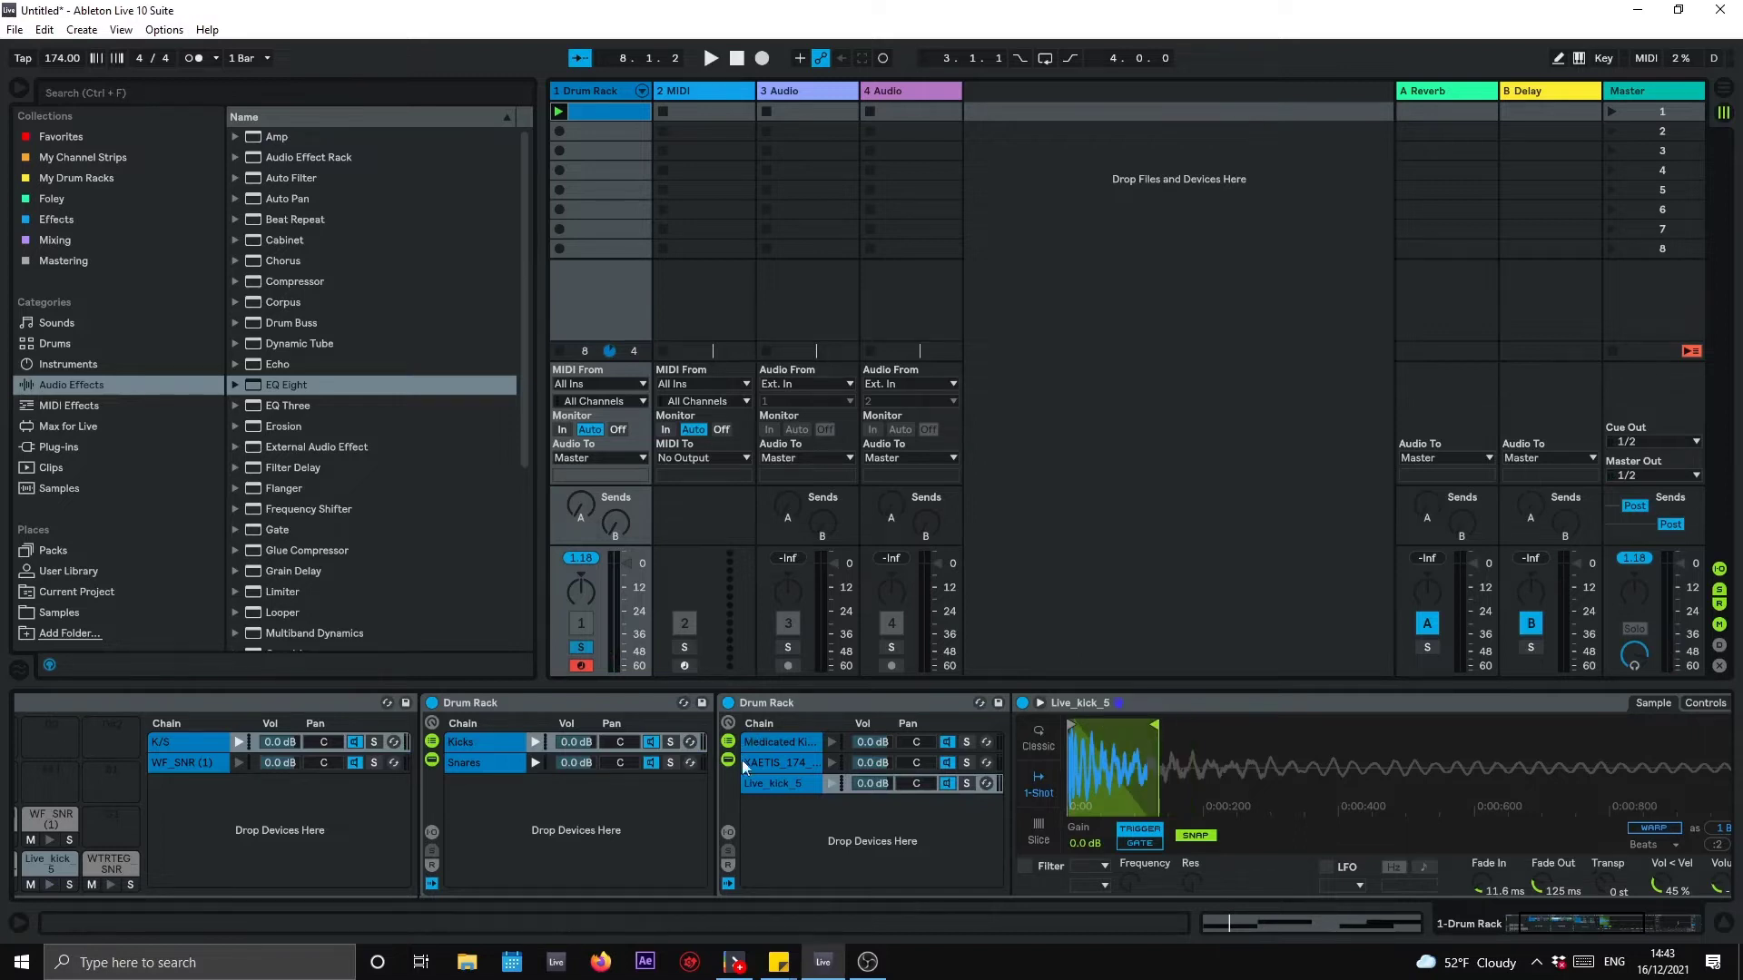
pyautogui.press('space')
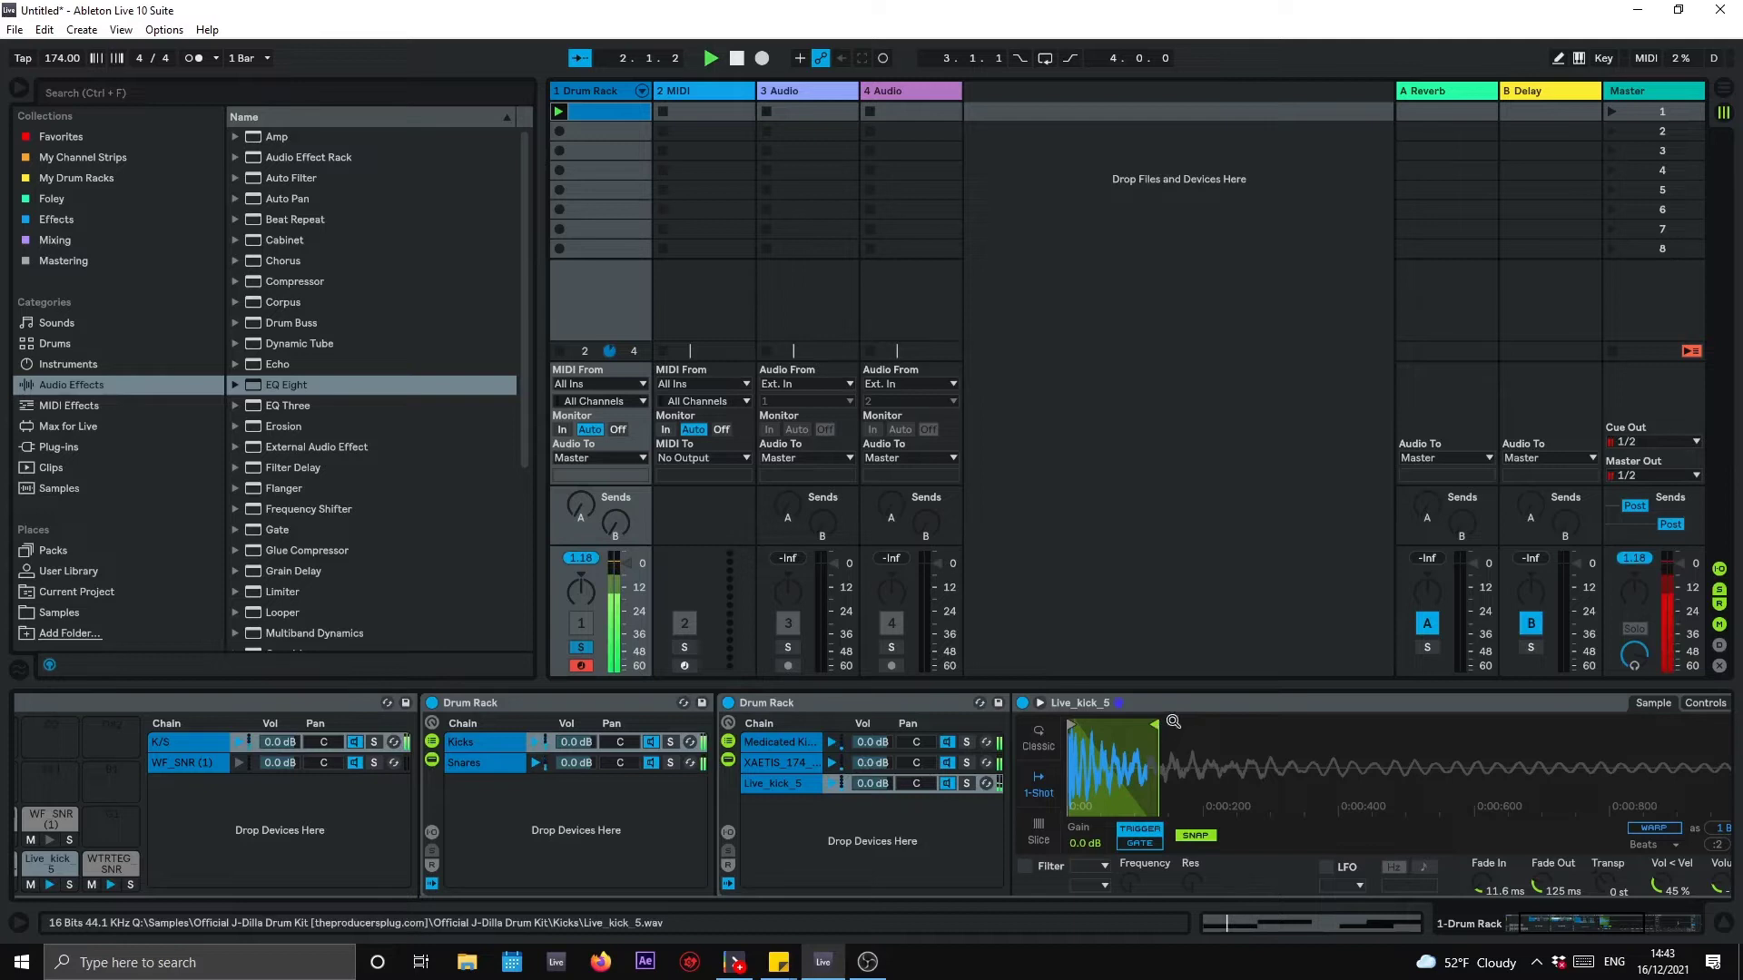
pyautogui.scroll(2, 1149, 722)
pyautogui.moveTo(1200, 723); pyautogui.dragTo(1224, 726)
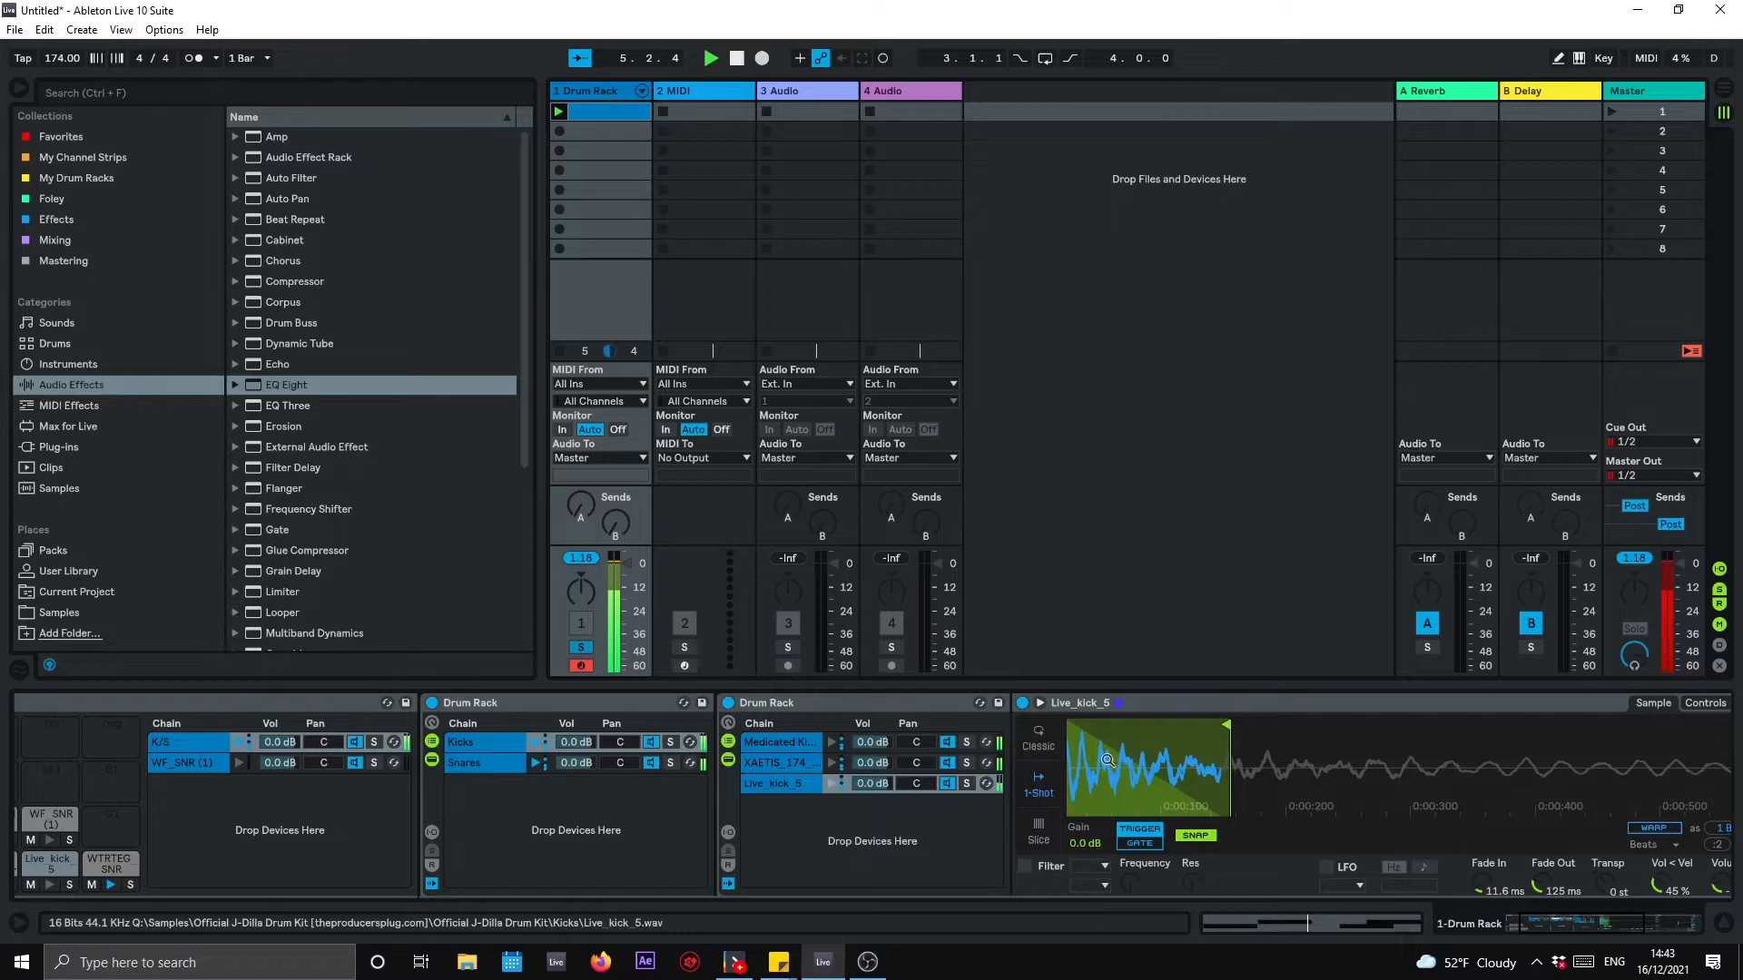
pyautogui.moveTo(1122, 768); pyautogui.dragTo(1153, 769)
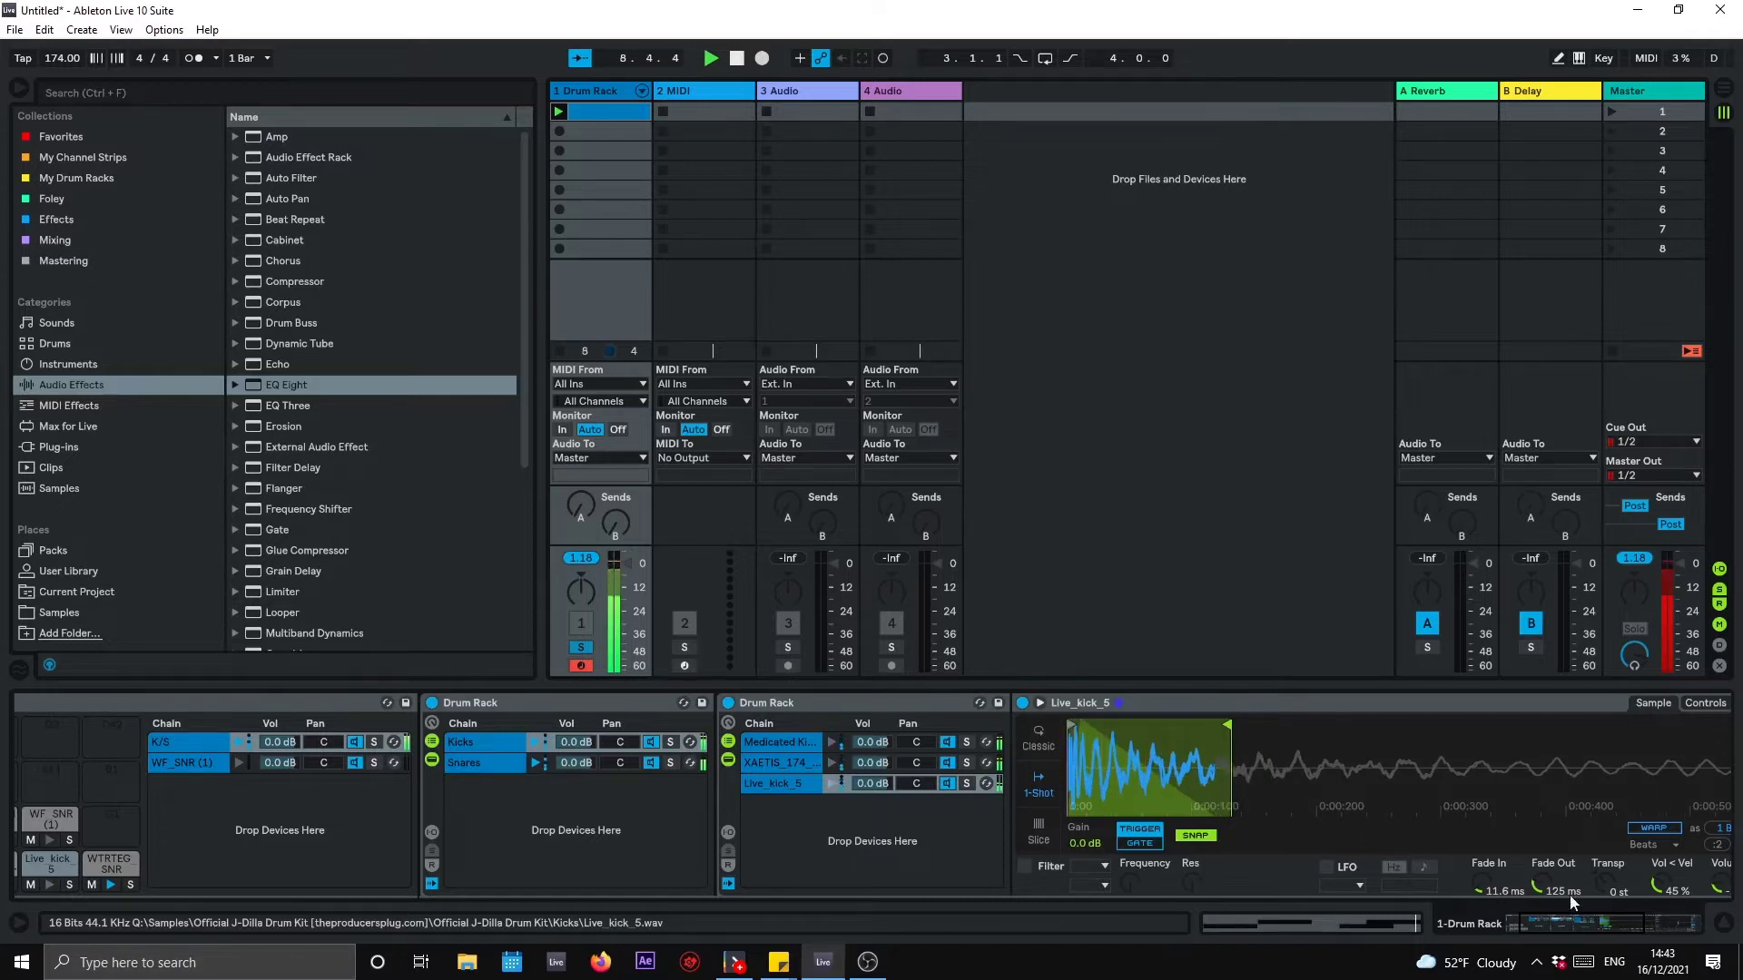
pyautogui.moveTo(1541, 886); pyautogui.dragTo(1541, 911)
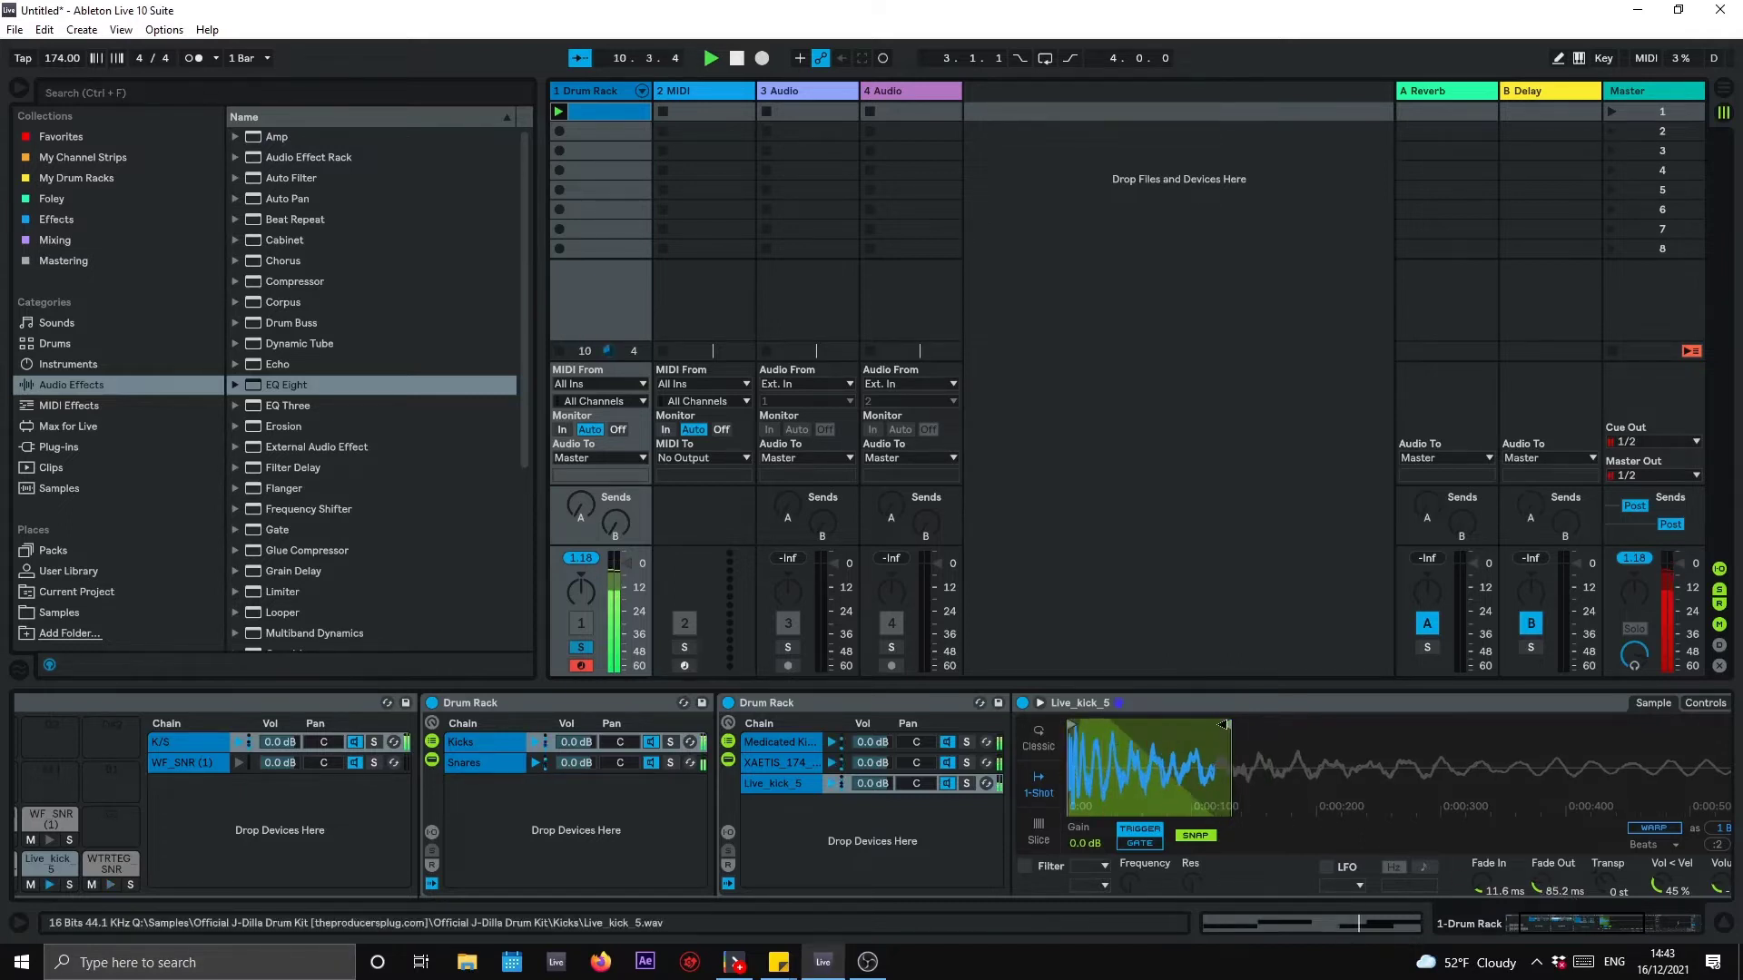
pyautogui.moveTo(1184, 734); pyautogui.dragTo(1190, 735)
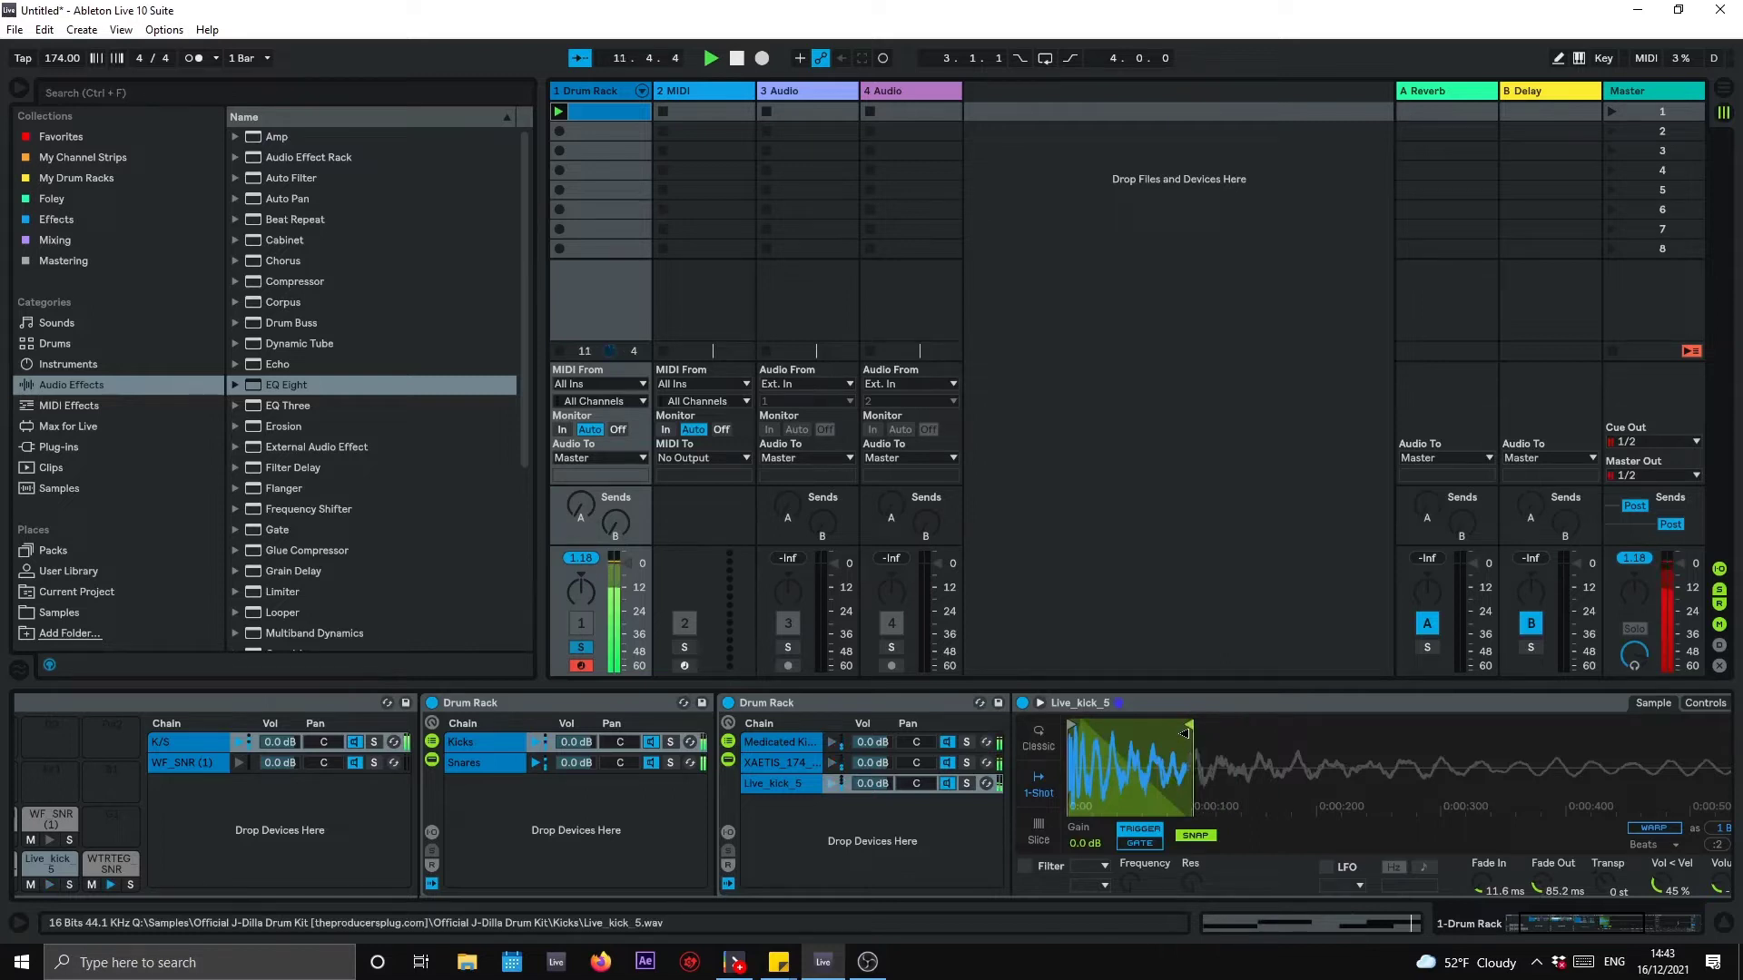
# Step: Open the VB_SNR layer in the Snares rack and add an EQ Eight to it
pyautogui.click(481, 761)
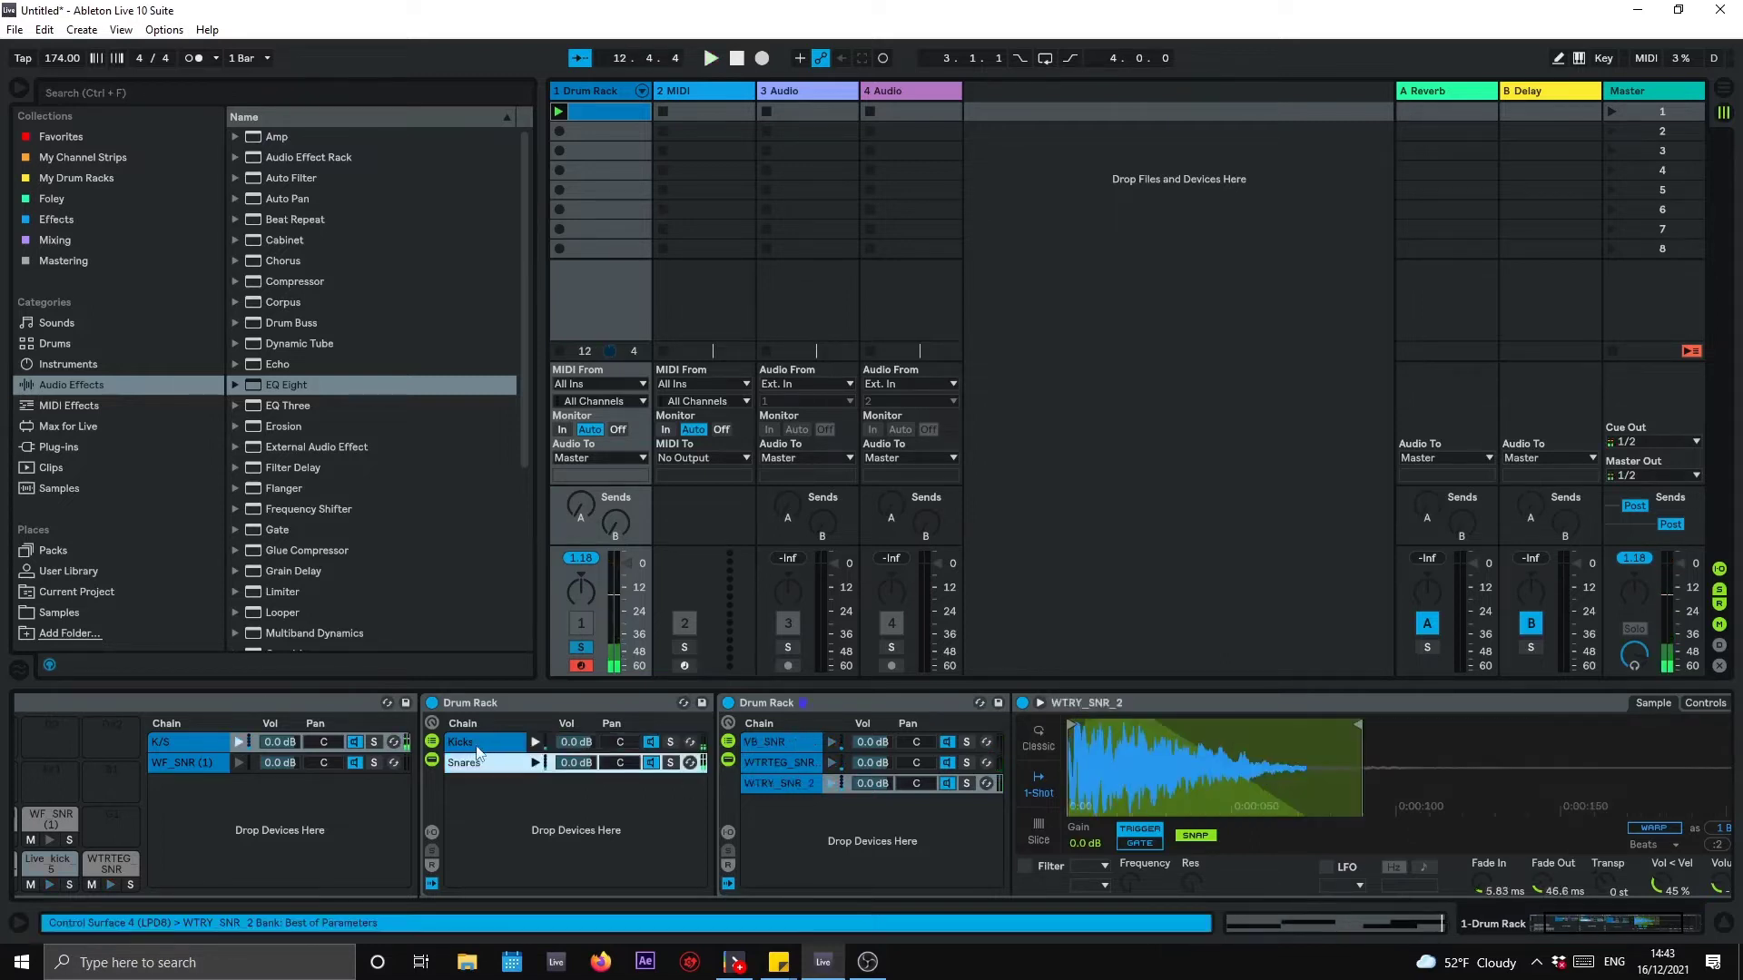
pyautogui.click(204, 760)
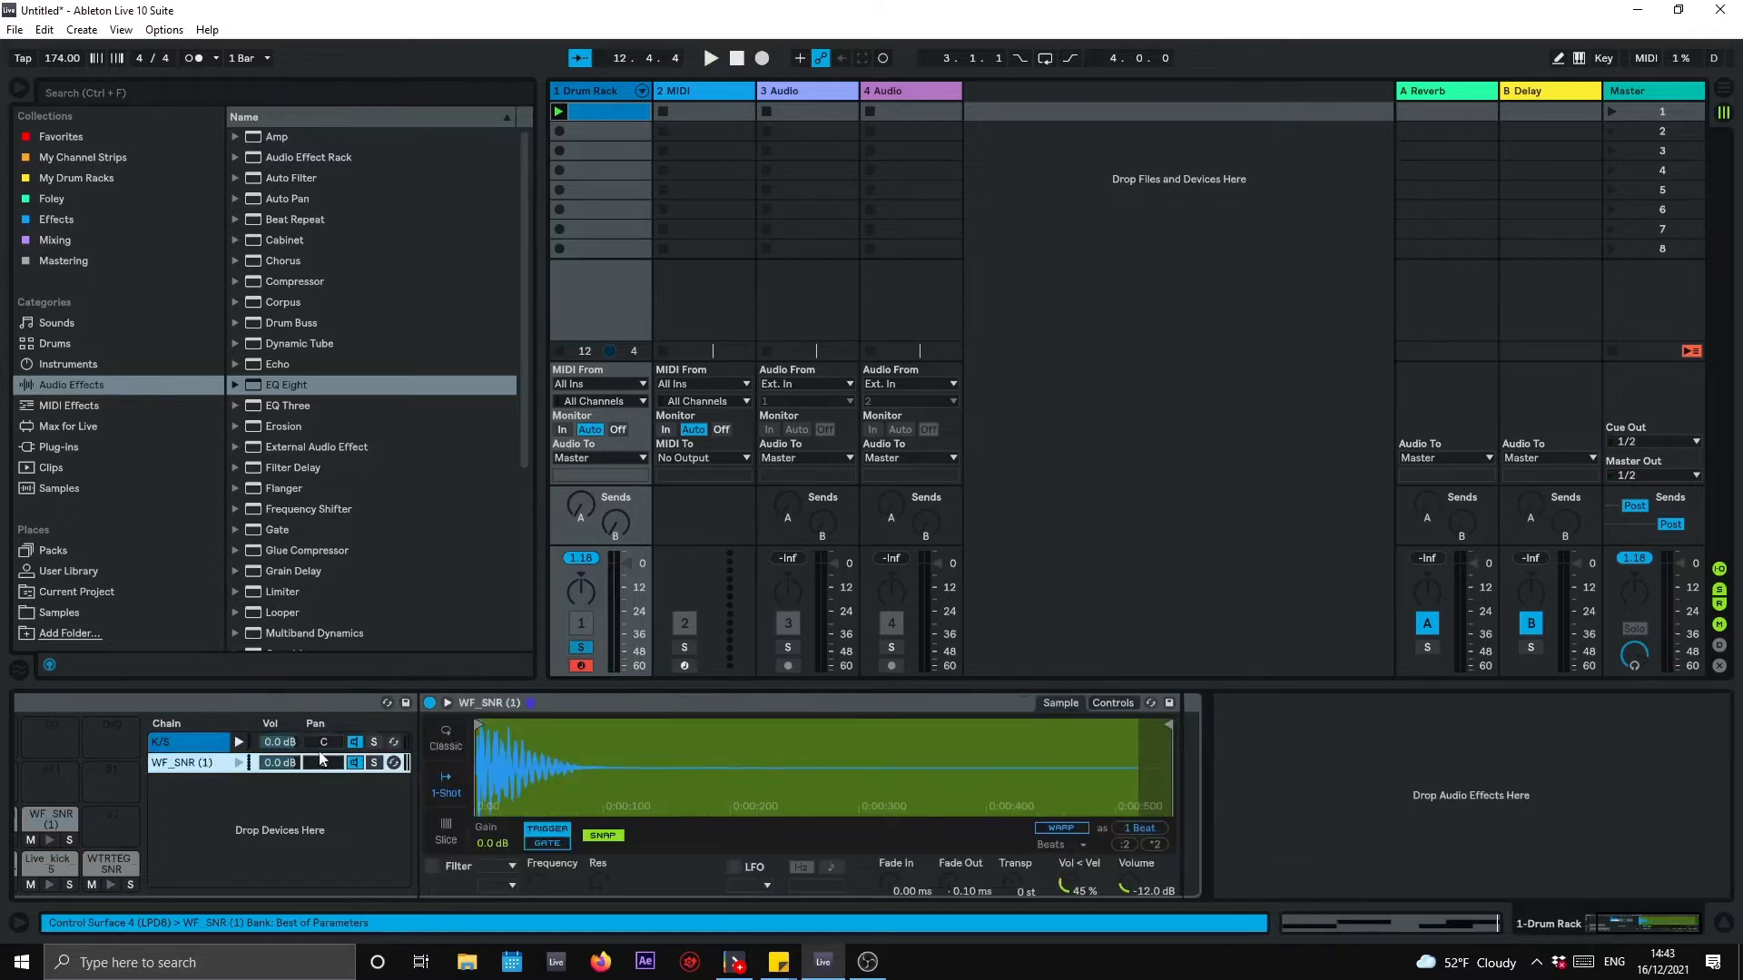
pyautogui.click(177, 745)
pyautogui.click(458, 763)
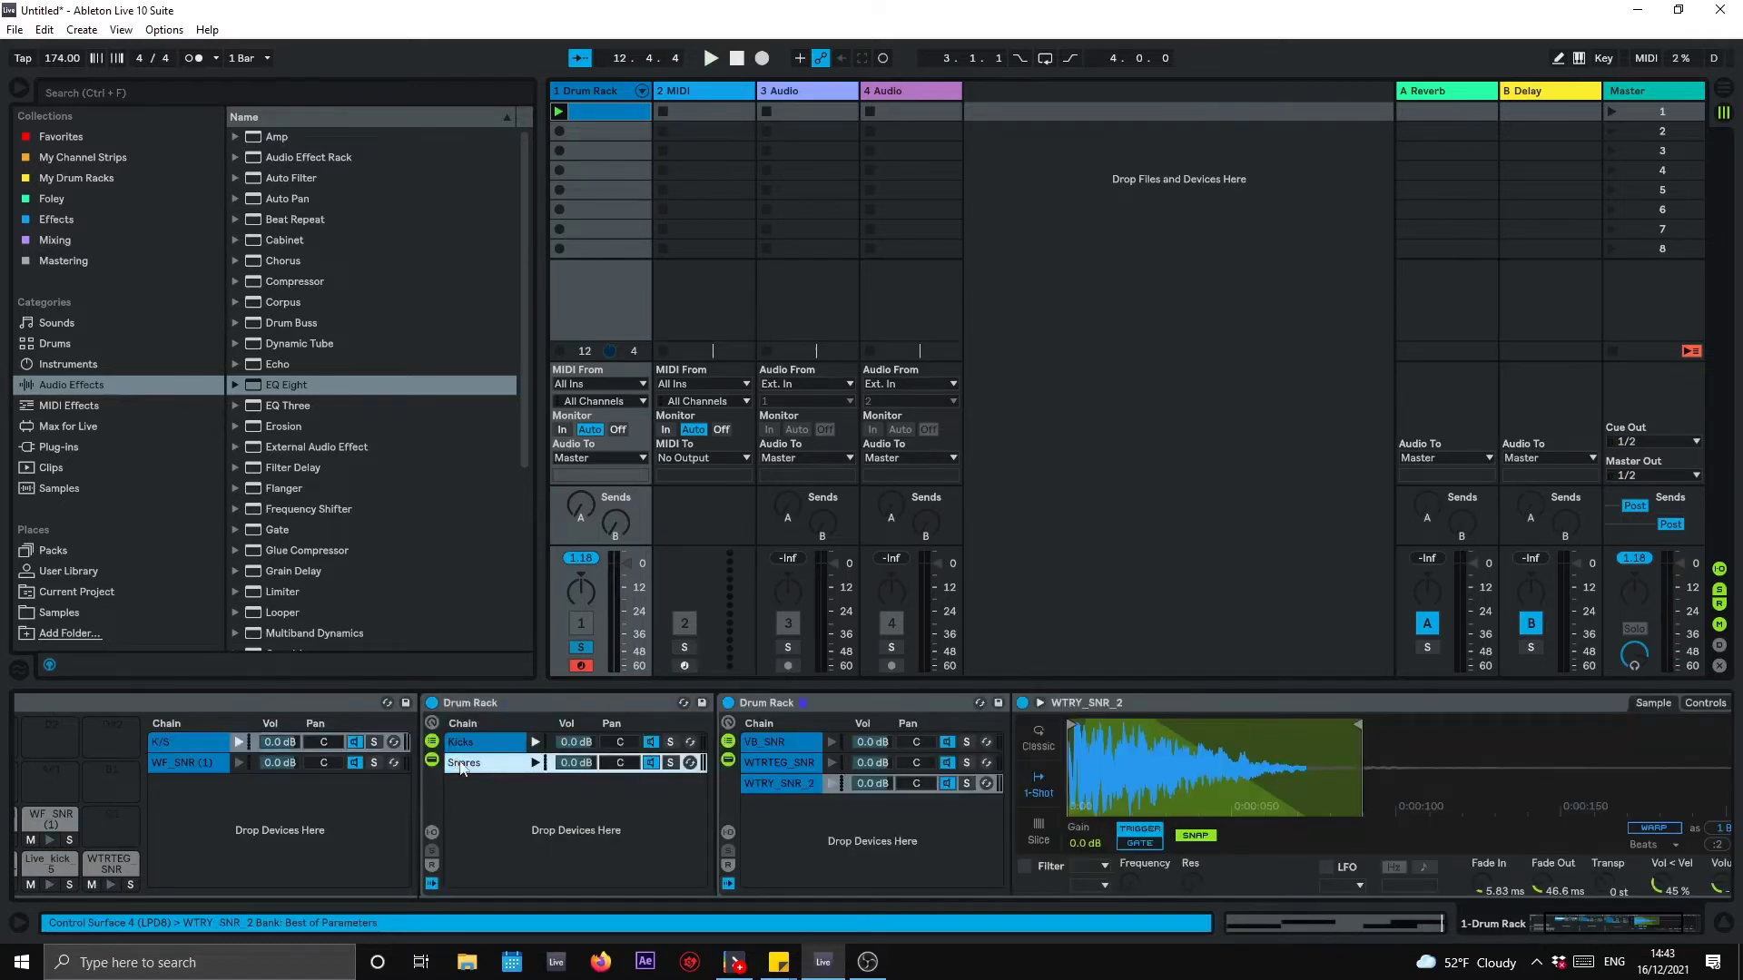
pyautogui.click(781, 742)
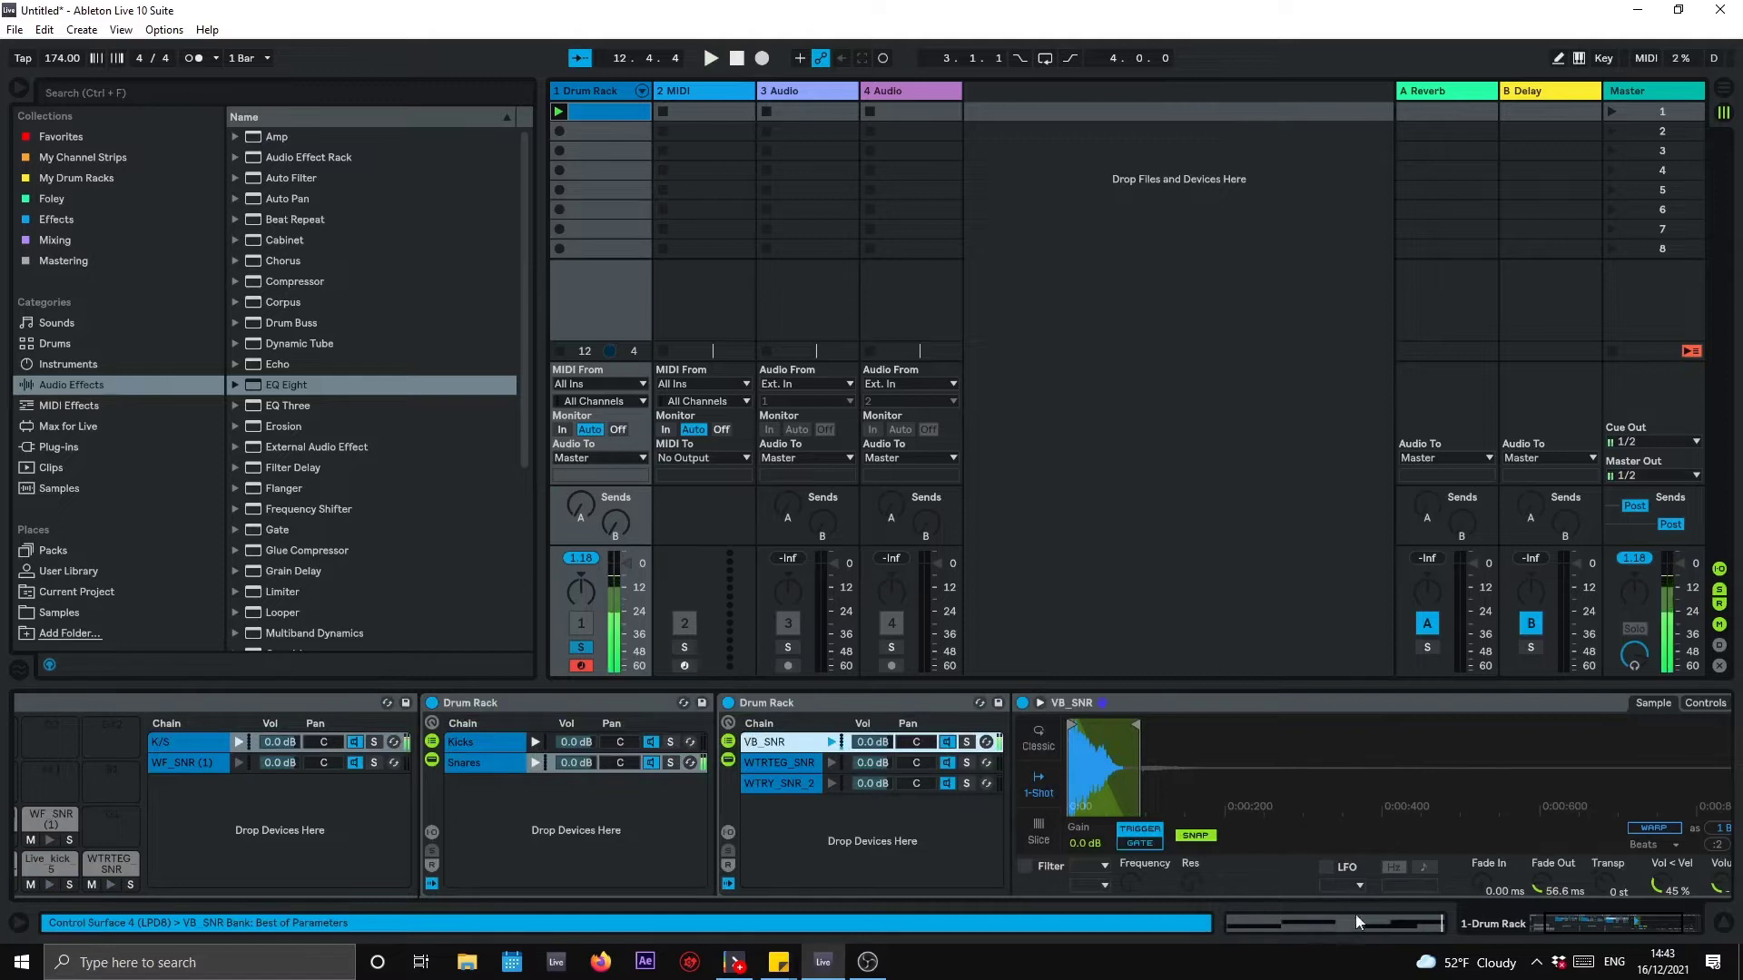
pyautogui.click(1590, 924)
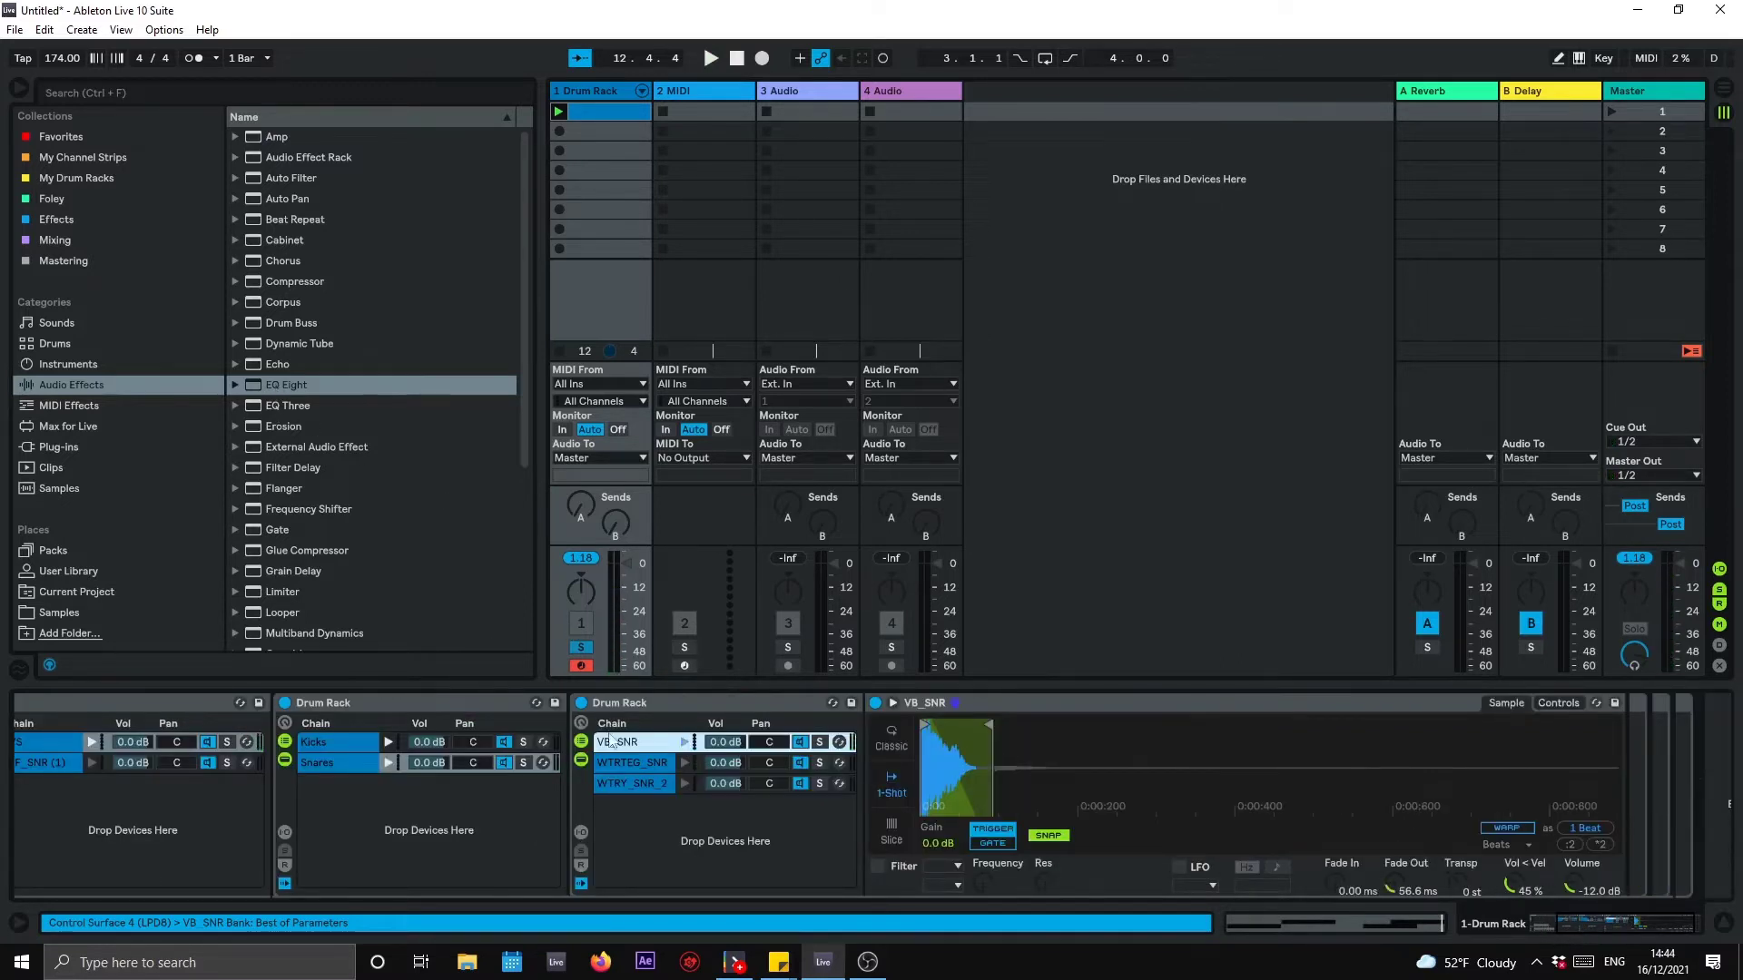
pyautogui.moveTo(609, 734); pyautogui.dragTo(641, 747)
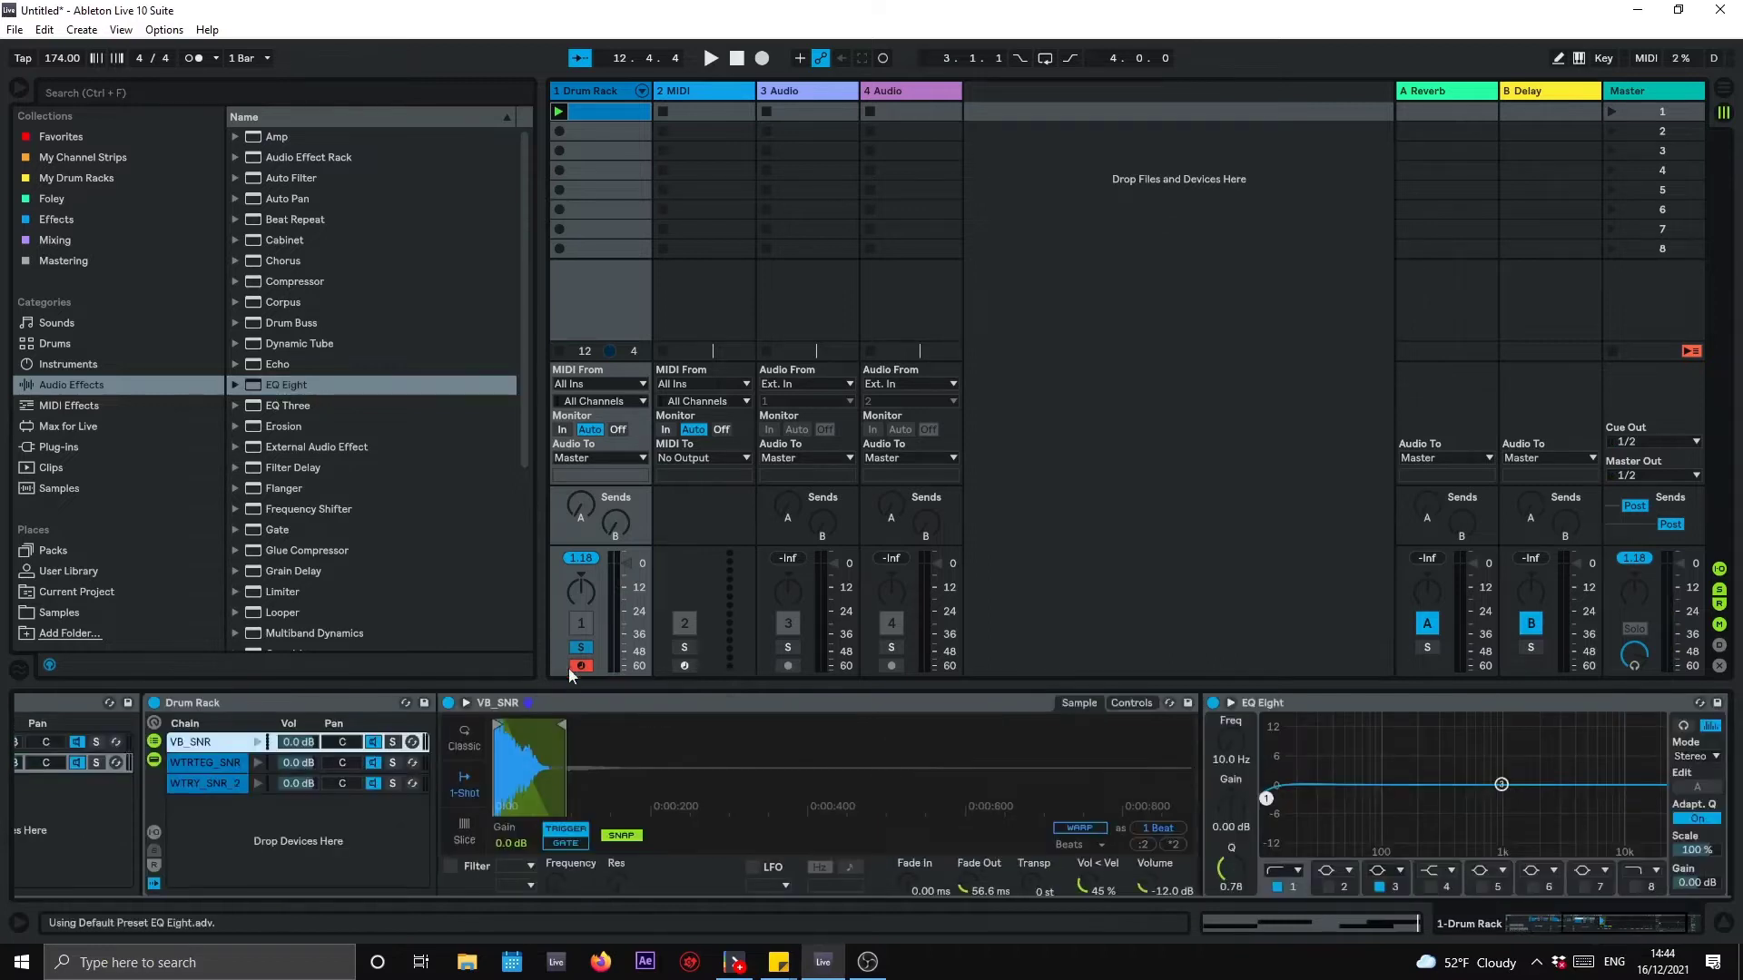
# Step: Audition VB_SNR and raise the low-cut frequency of its EQ Eight band 1 to about 225 Hz
pyautogui.click(257, 742)
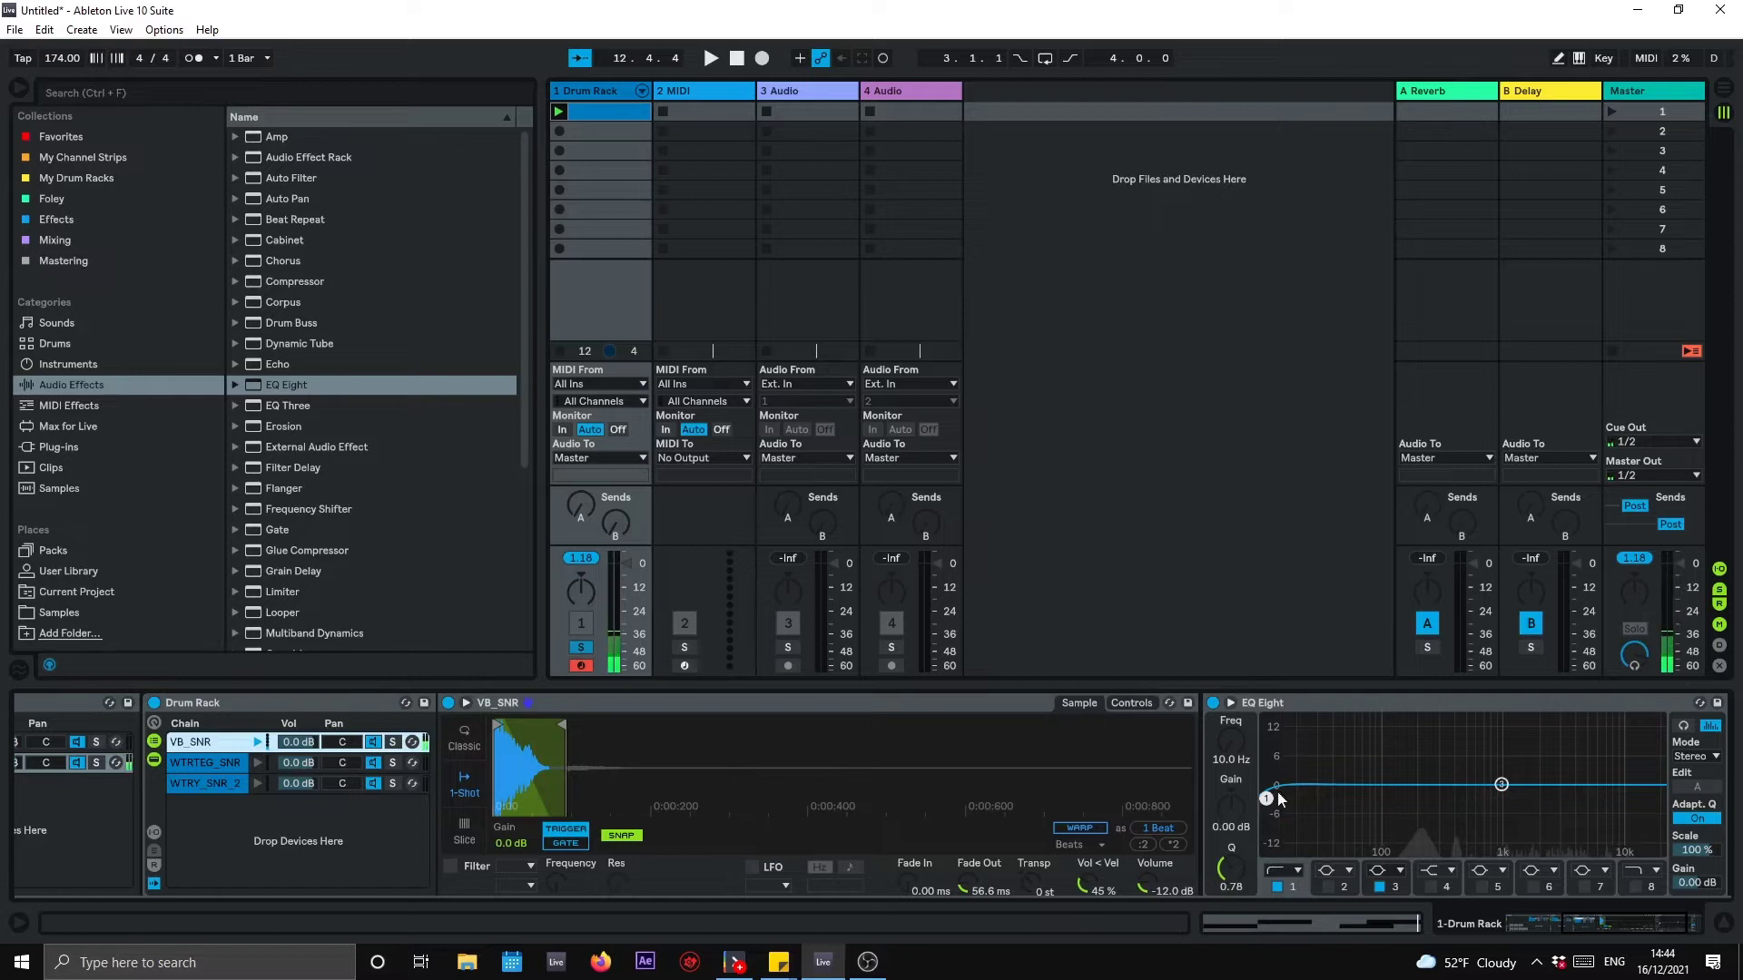
pyautogui.moveTo(1244, 721); pyautogui.dragTo(1244, 655)
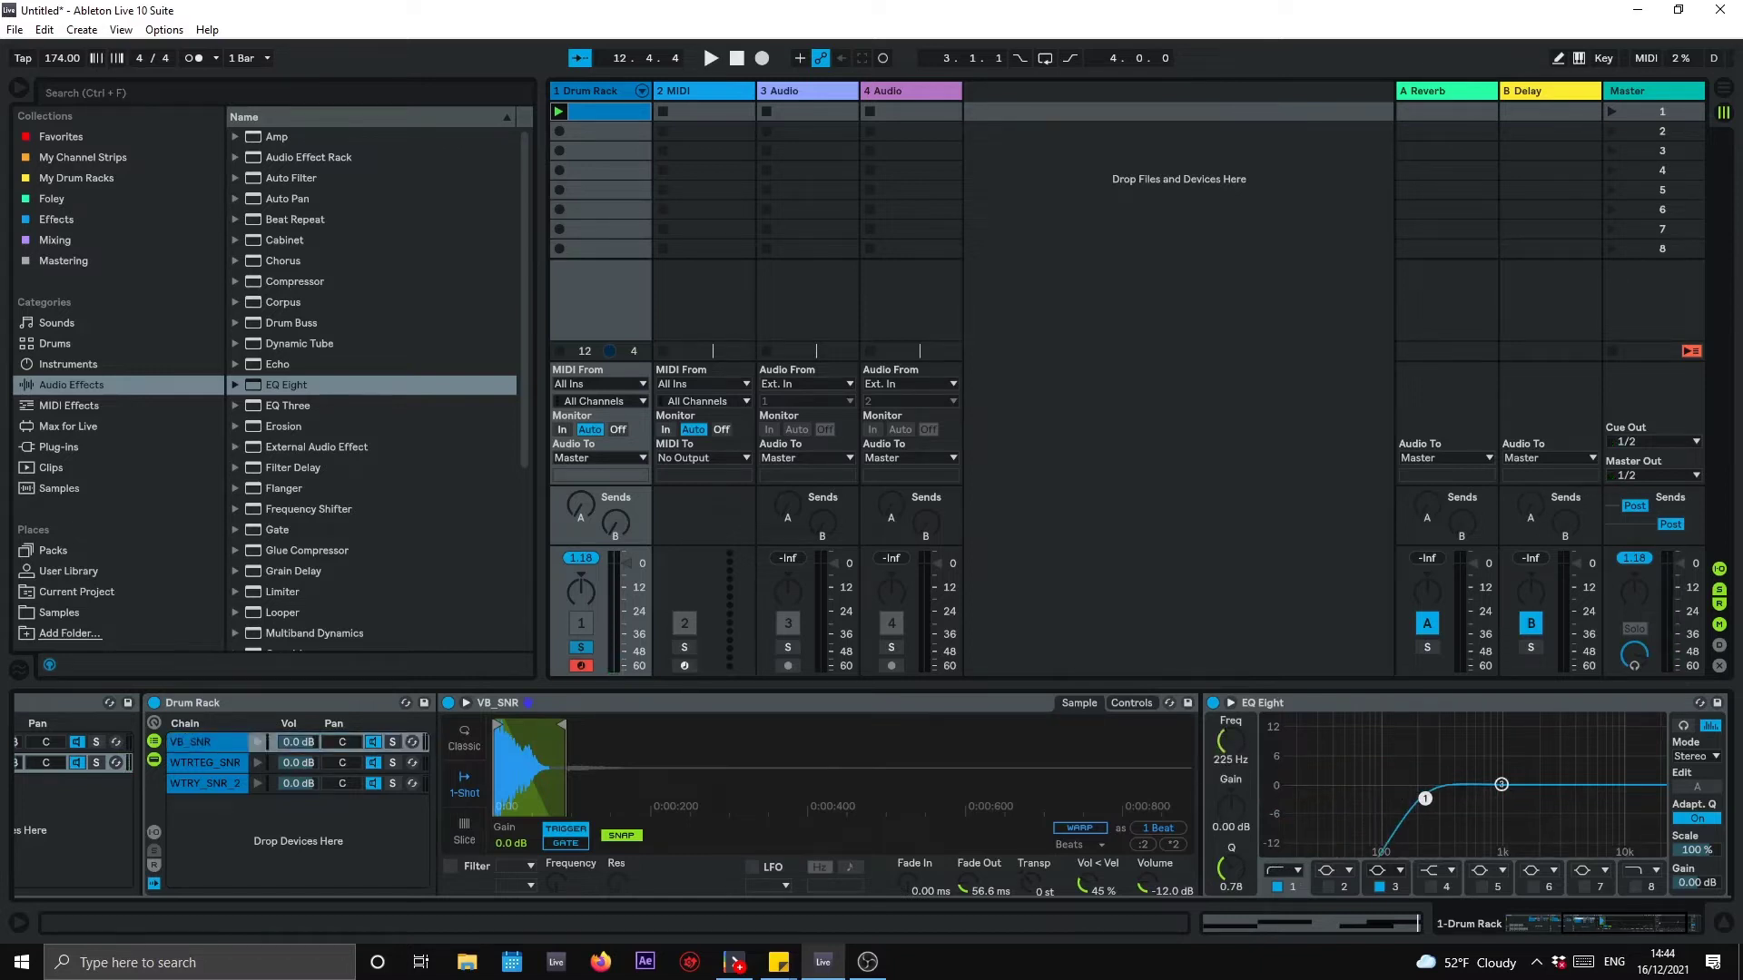
pyautogui.moveTo(1243, 655); pyautogui.dragTo(1244, 645)
pyautogui.moveTo(1213, 753); pyautogui.dragTo(1214, 737)
# Step: Add an EQ Eight to the WTRTEG_SNR layer with its band 1 low cut at about 188 Hz
pyautogui.click(220, 764)
pyautogui.moveTo(282, 386); pyautogui.dragTo(209, 761)
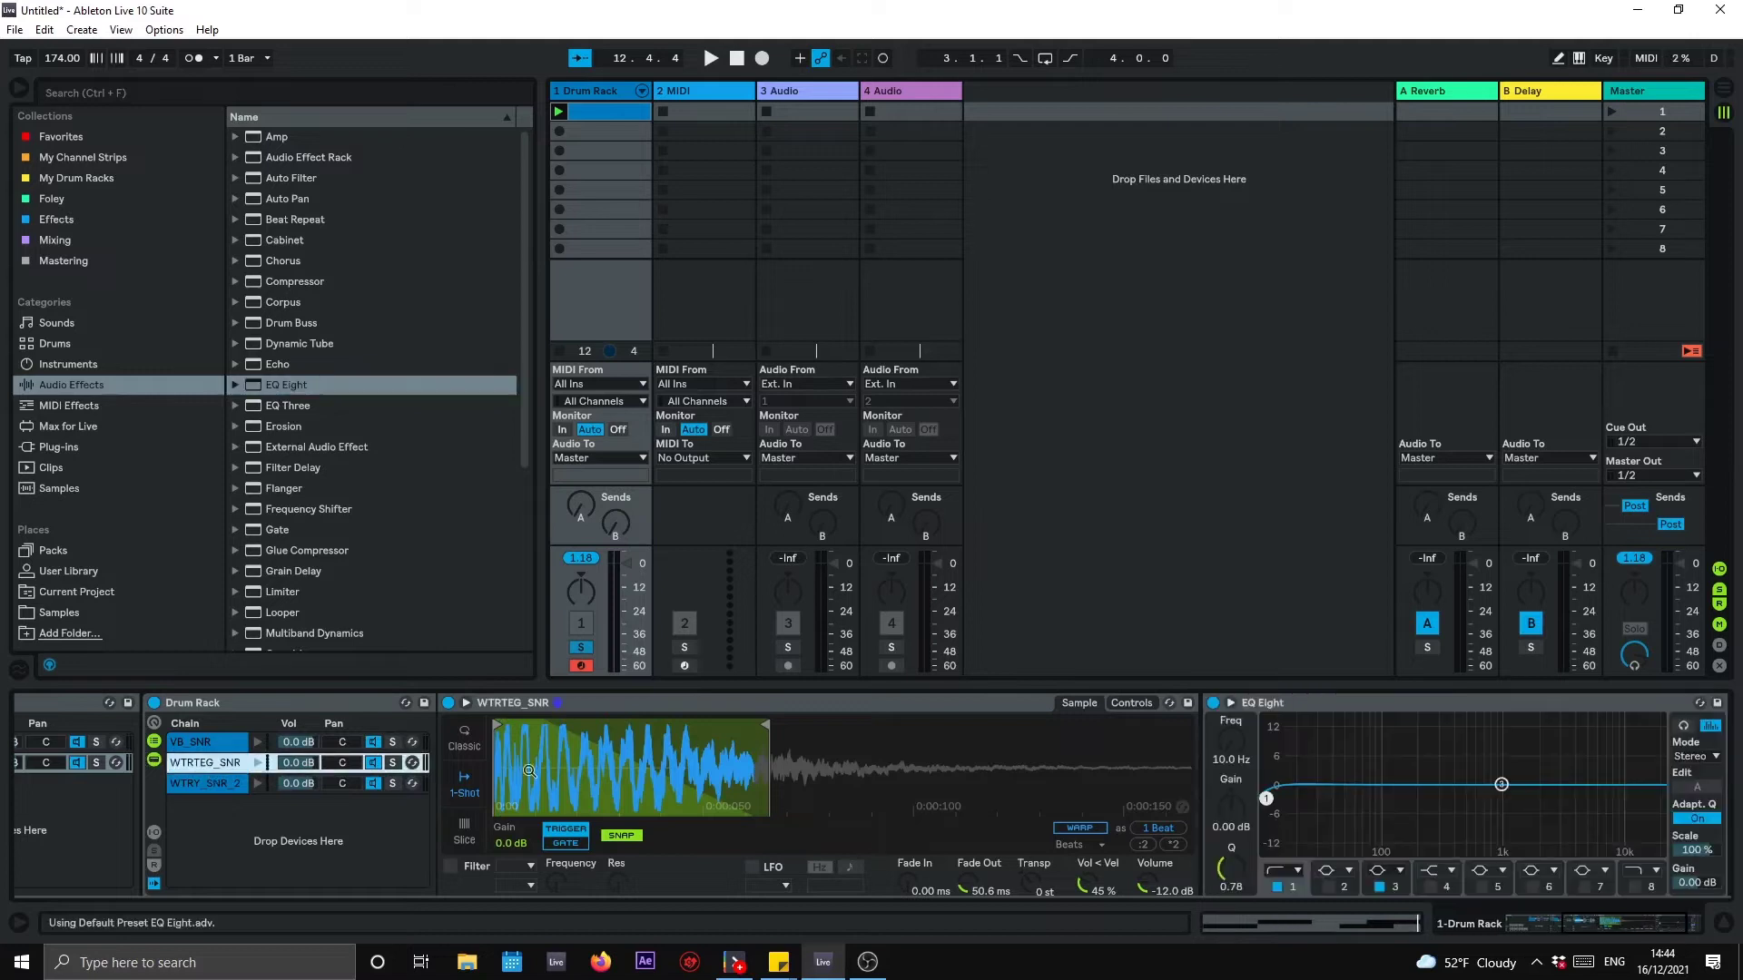
pyautogui.moveTo(1356, 799); pyautogui.dragTo(1410, 799)
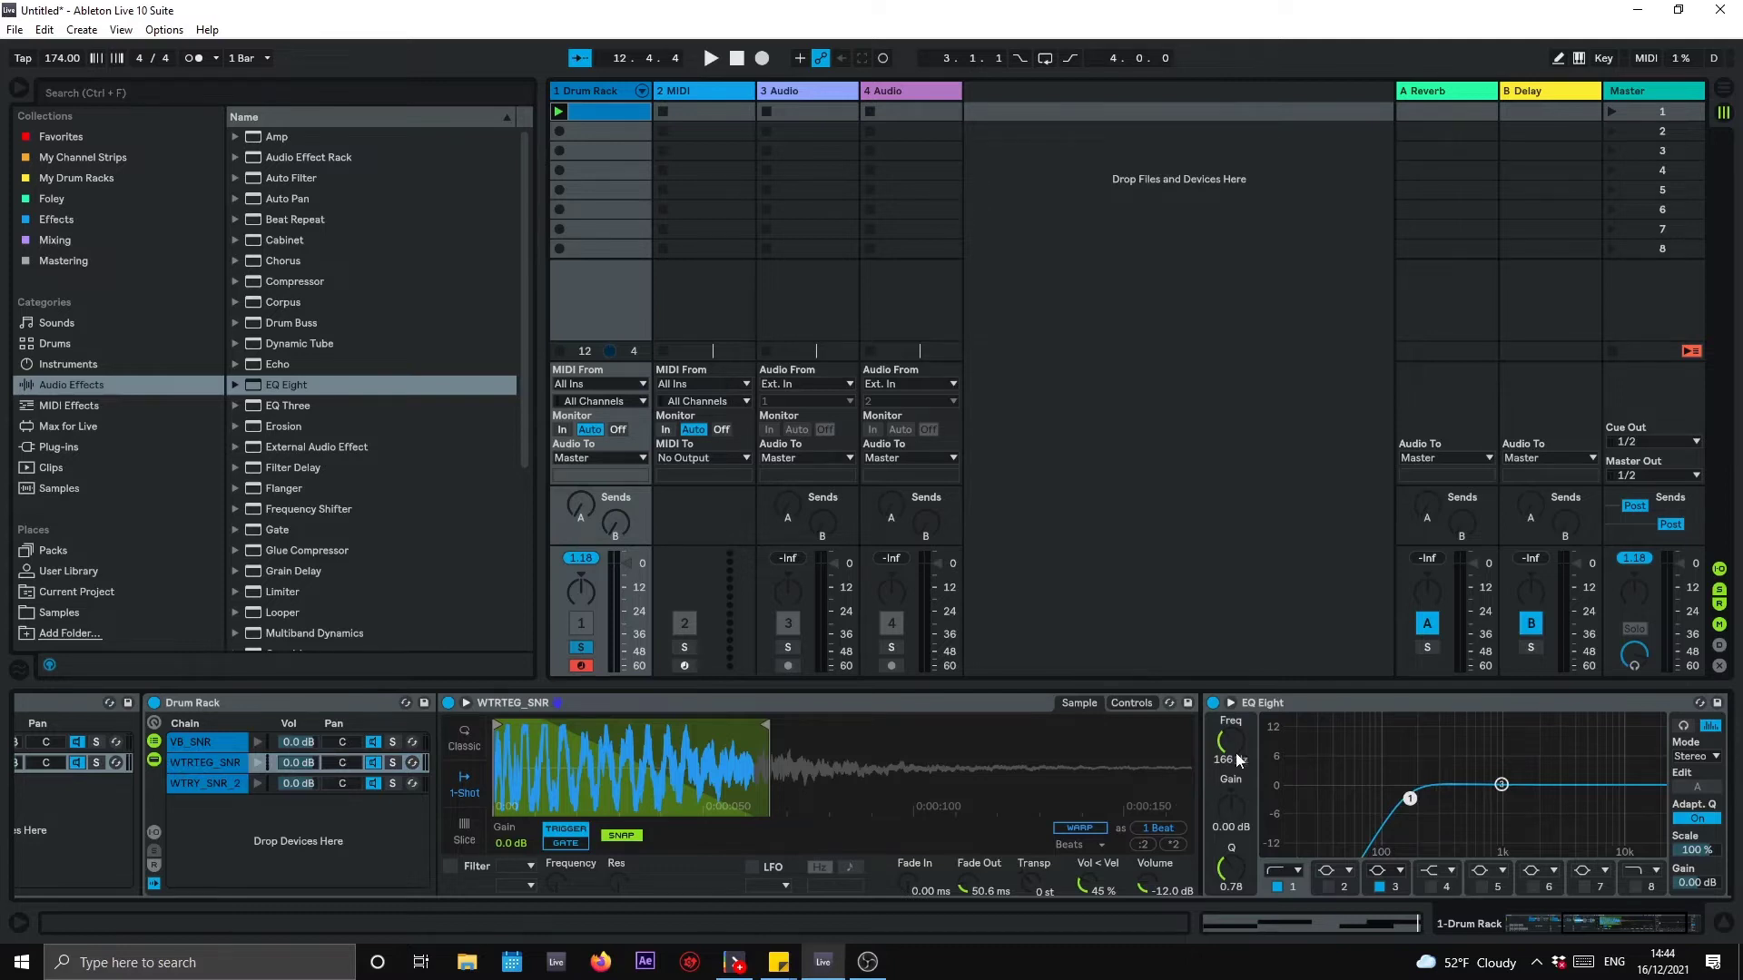
pyautogui.moveTo(1409, 798); pyautogui.dragTo(1415, 799)
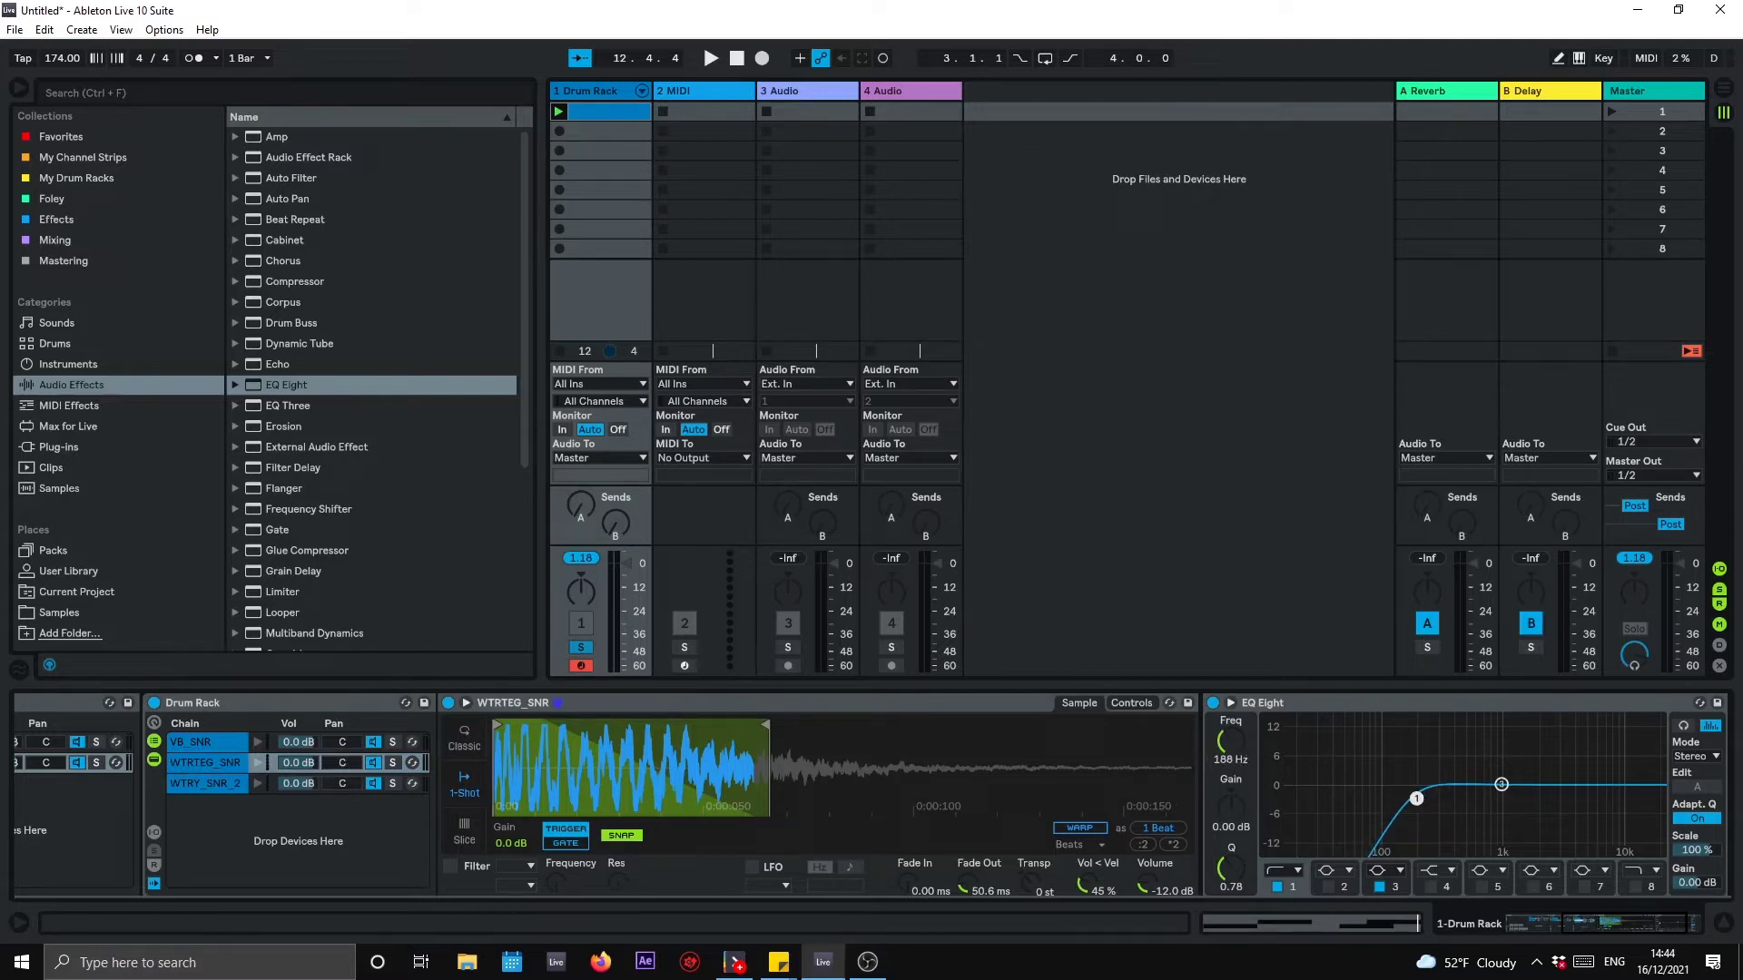
# Step: Add an EQ Eight to the WTRY_SNR_2 layer and play that layer soloed together with the Snares chain
pyautogui.click(198, 782)
pyautogui.moveTo(286, 385); pyautogui.dragTo(1389, 880)
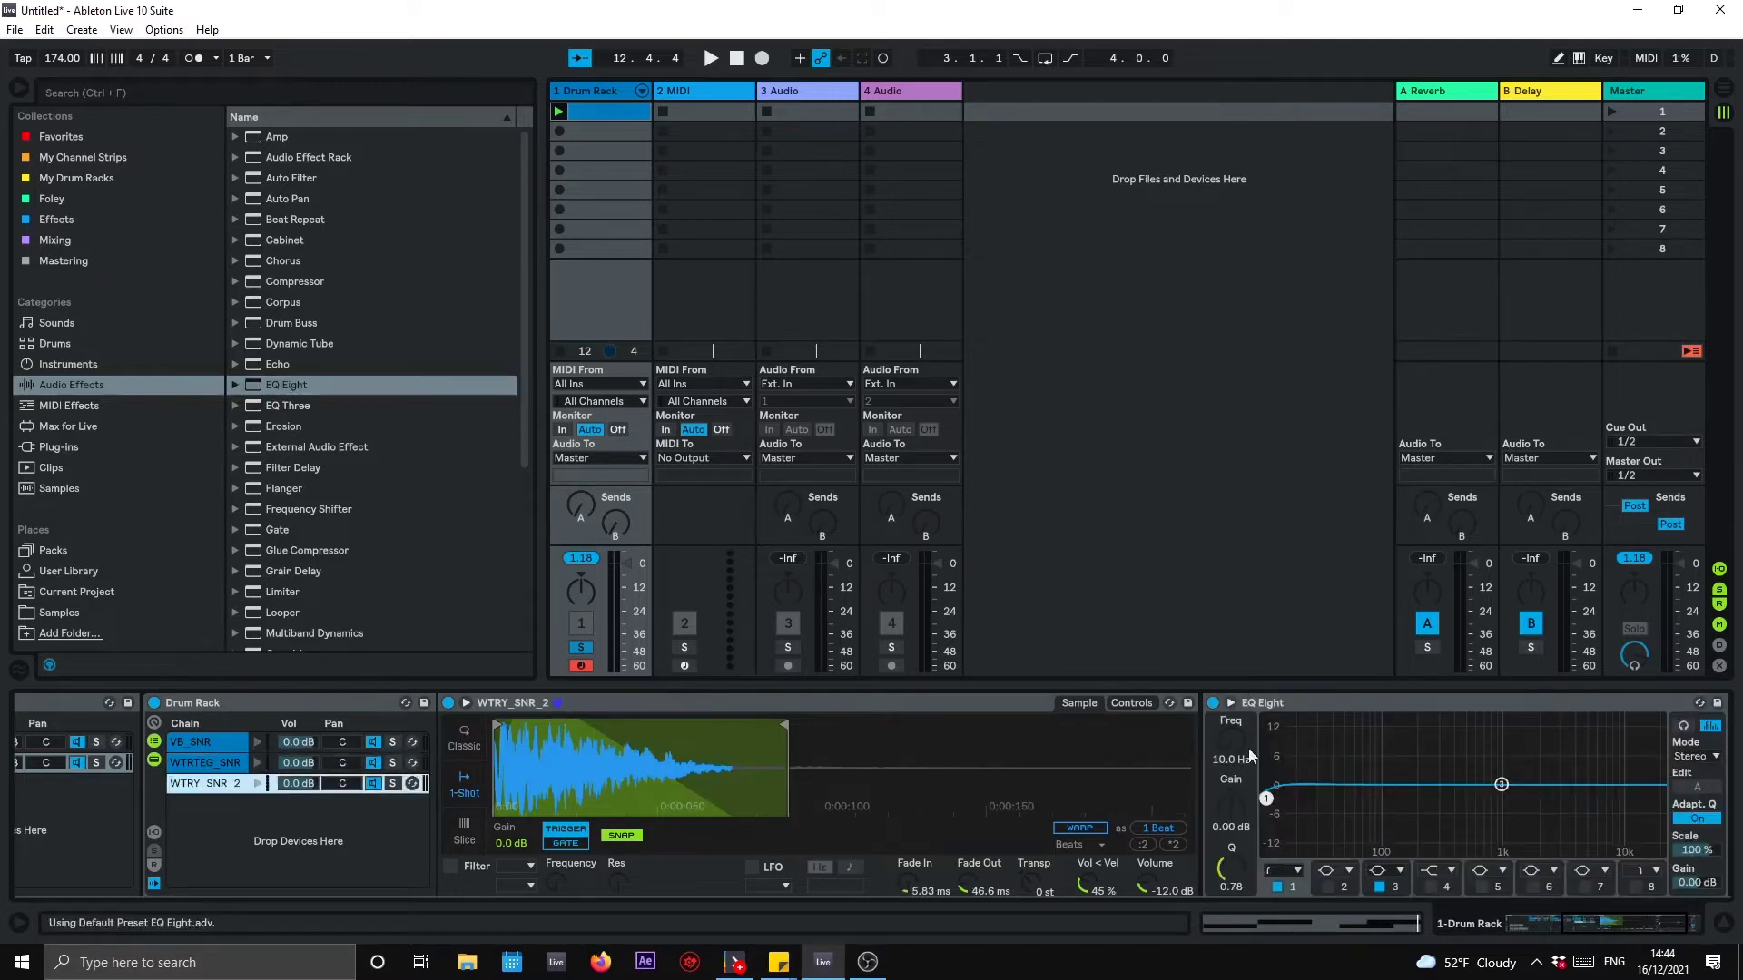
pyautogui.click(392, 783)
pyautogui.click(96, 763)
pyautogui.press('space')
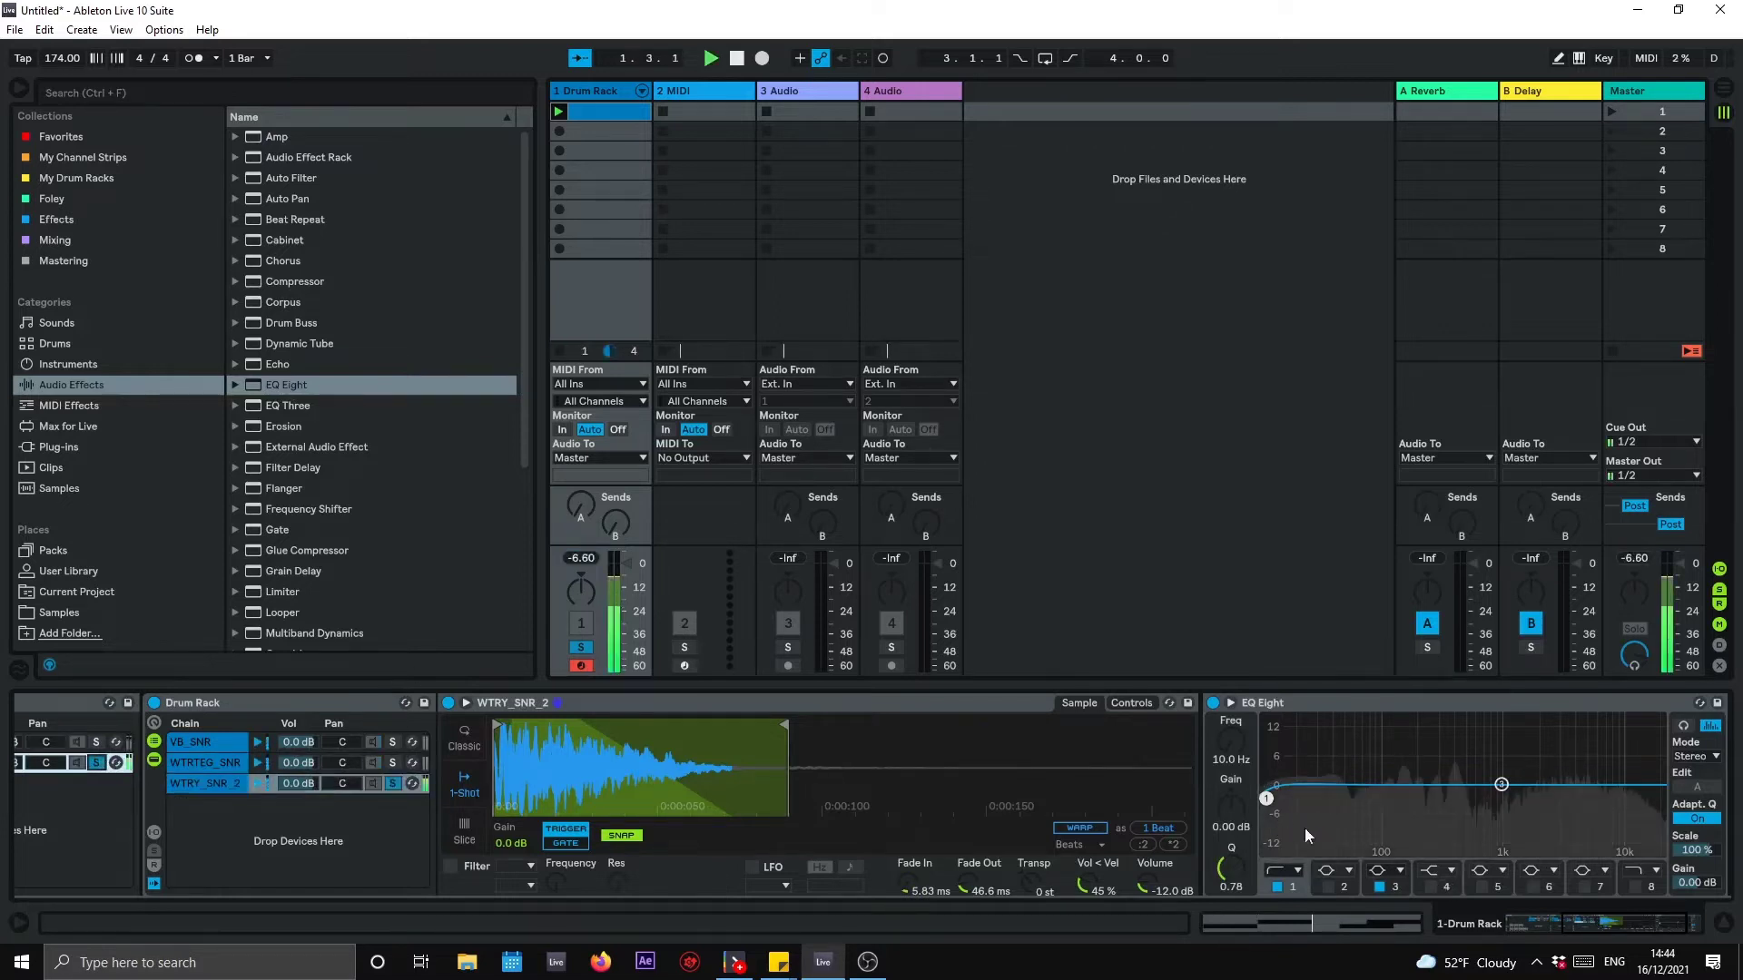
# Step: Enable the band 8 high cut on WTRY_SNR_2's EQ, sweep it down to 135 Hz and settle it at 19.4 kHz
pyautogui.click(1635, 888)
pyautogui.moveTo(1647, 782); pyautogui.dragTo(1398, 800)
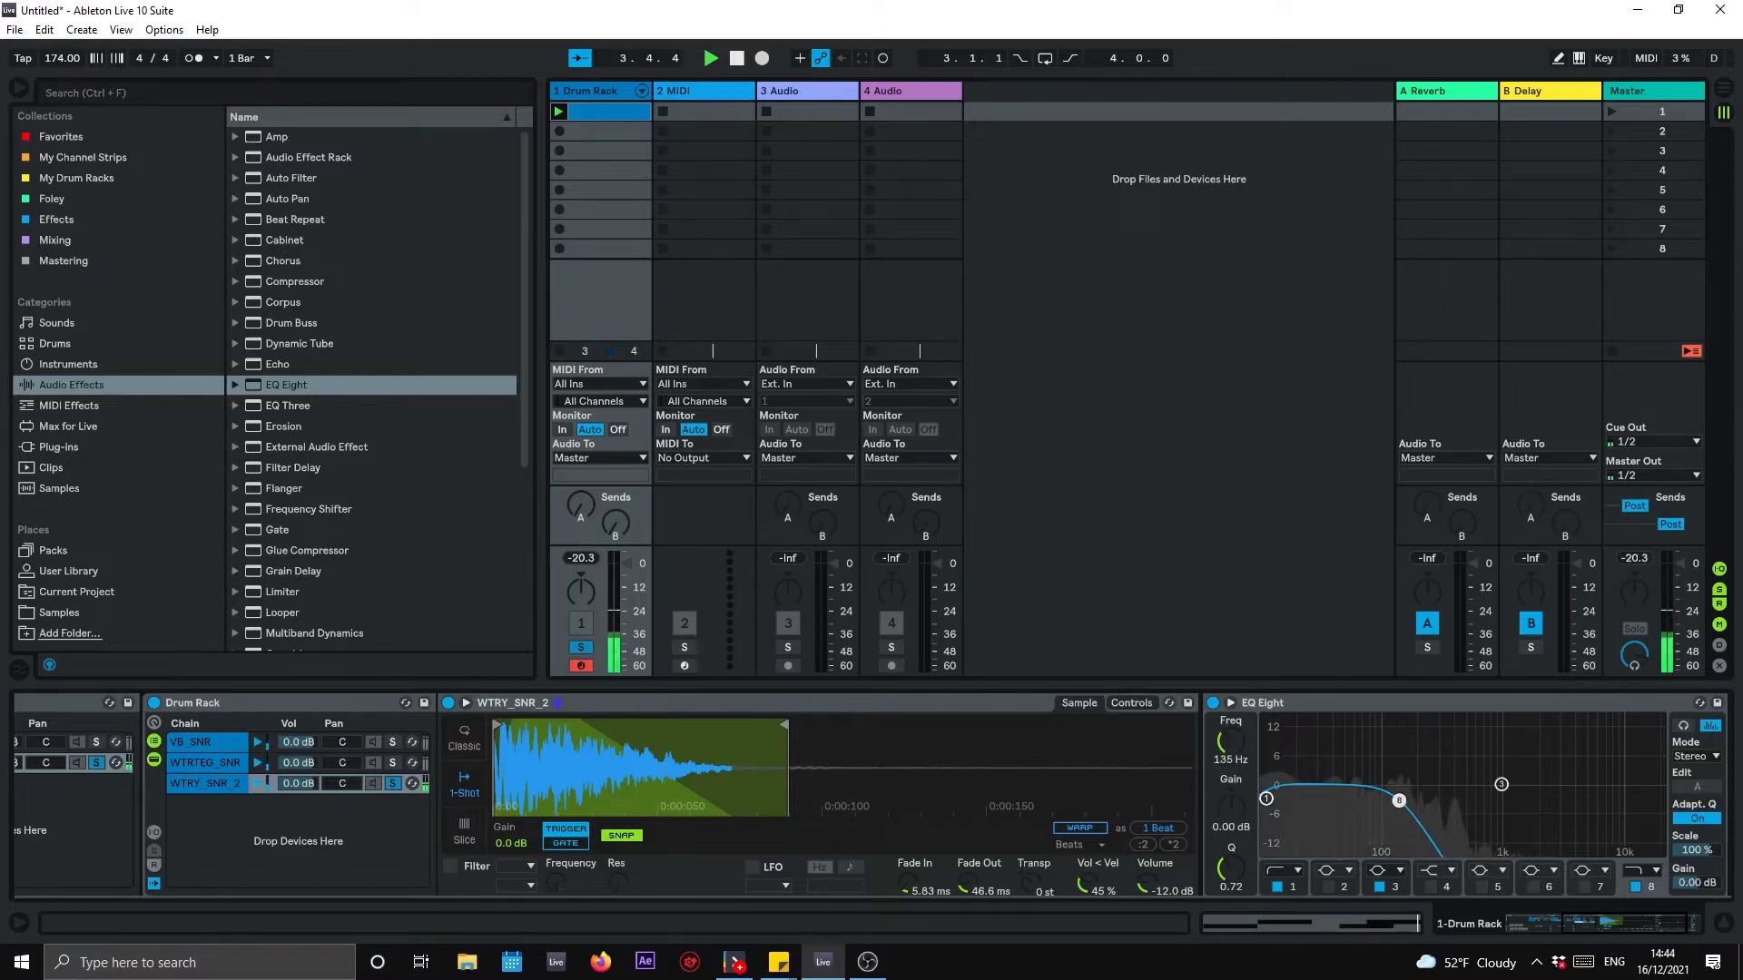
pyautogui.moveTo(1398, 800); pyautogui.dragTo(1652, 805)
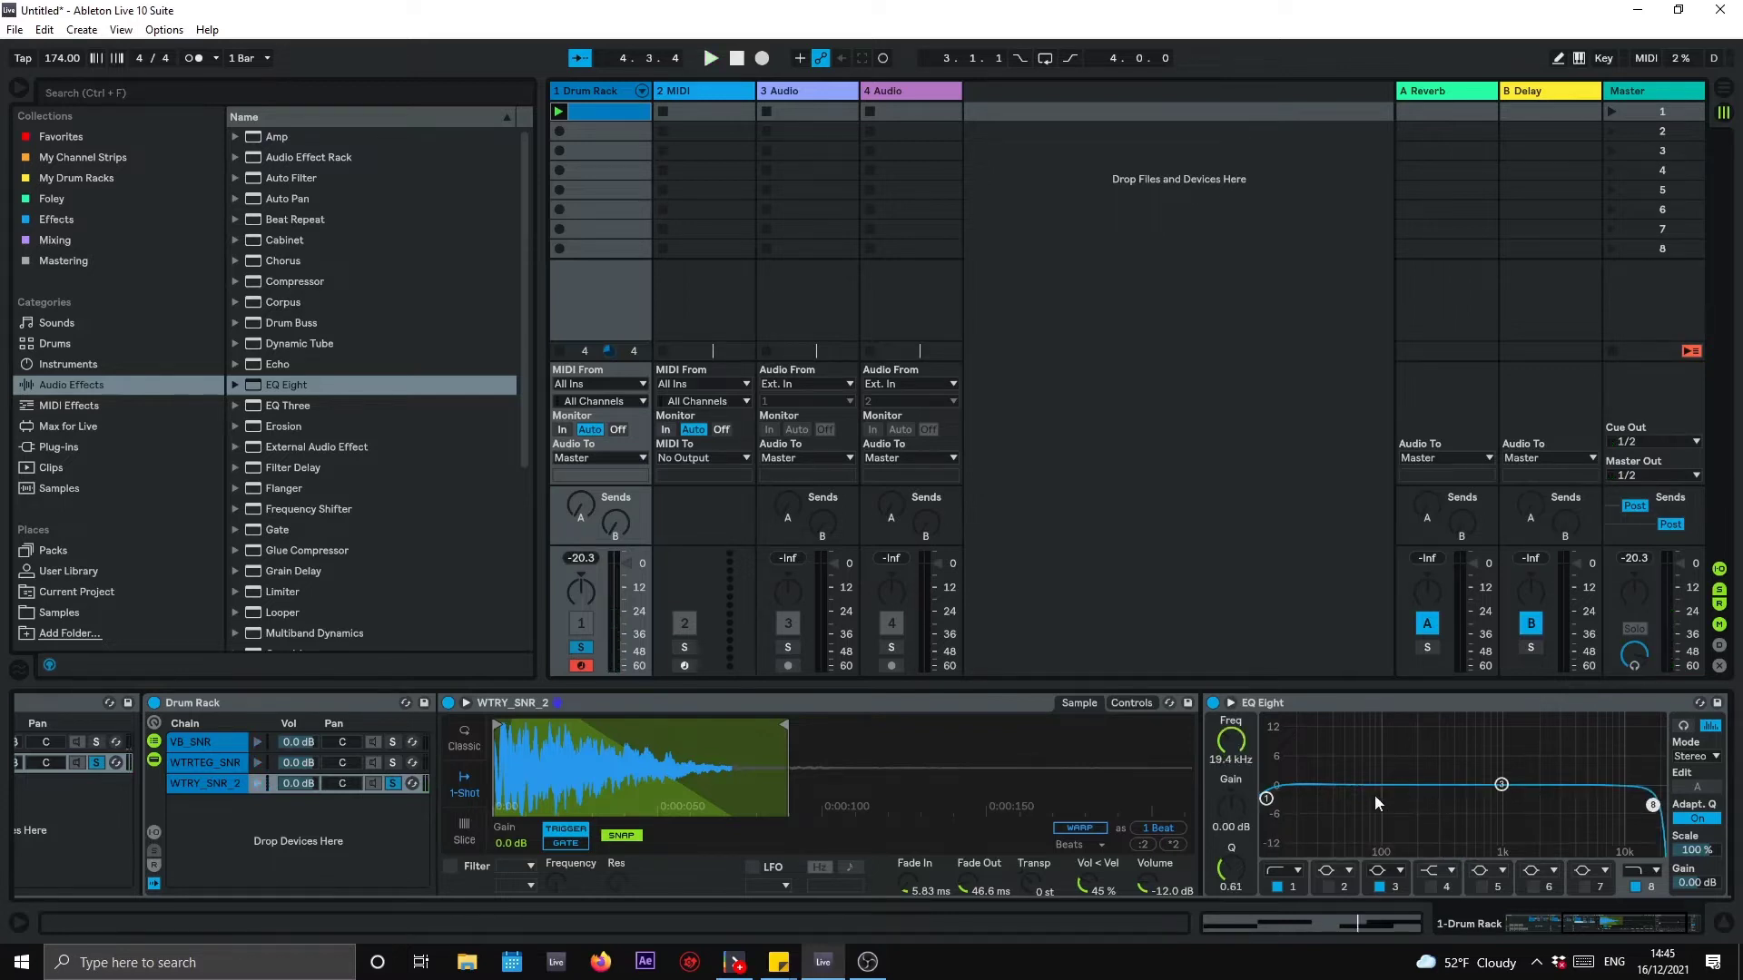
# Step: Raise WTRY_SNR_2's low cut to about 182 Hz and audition a 14.3 dB band 3 boost up to 337 Hz before disabling that band
pyautogui.moveTo(1266, 799); pyautogui.dragTo(1417, 751)
pyautogui.press('space')
pyautogui.press('space')
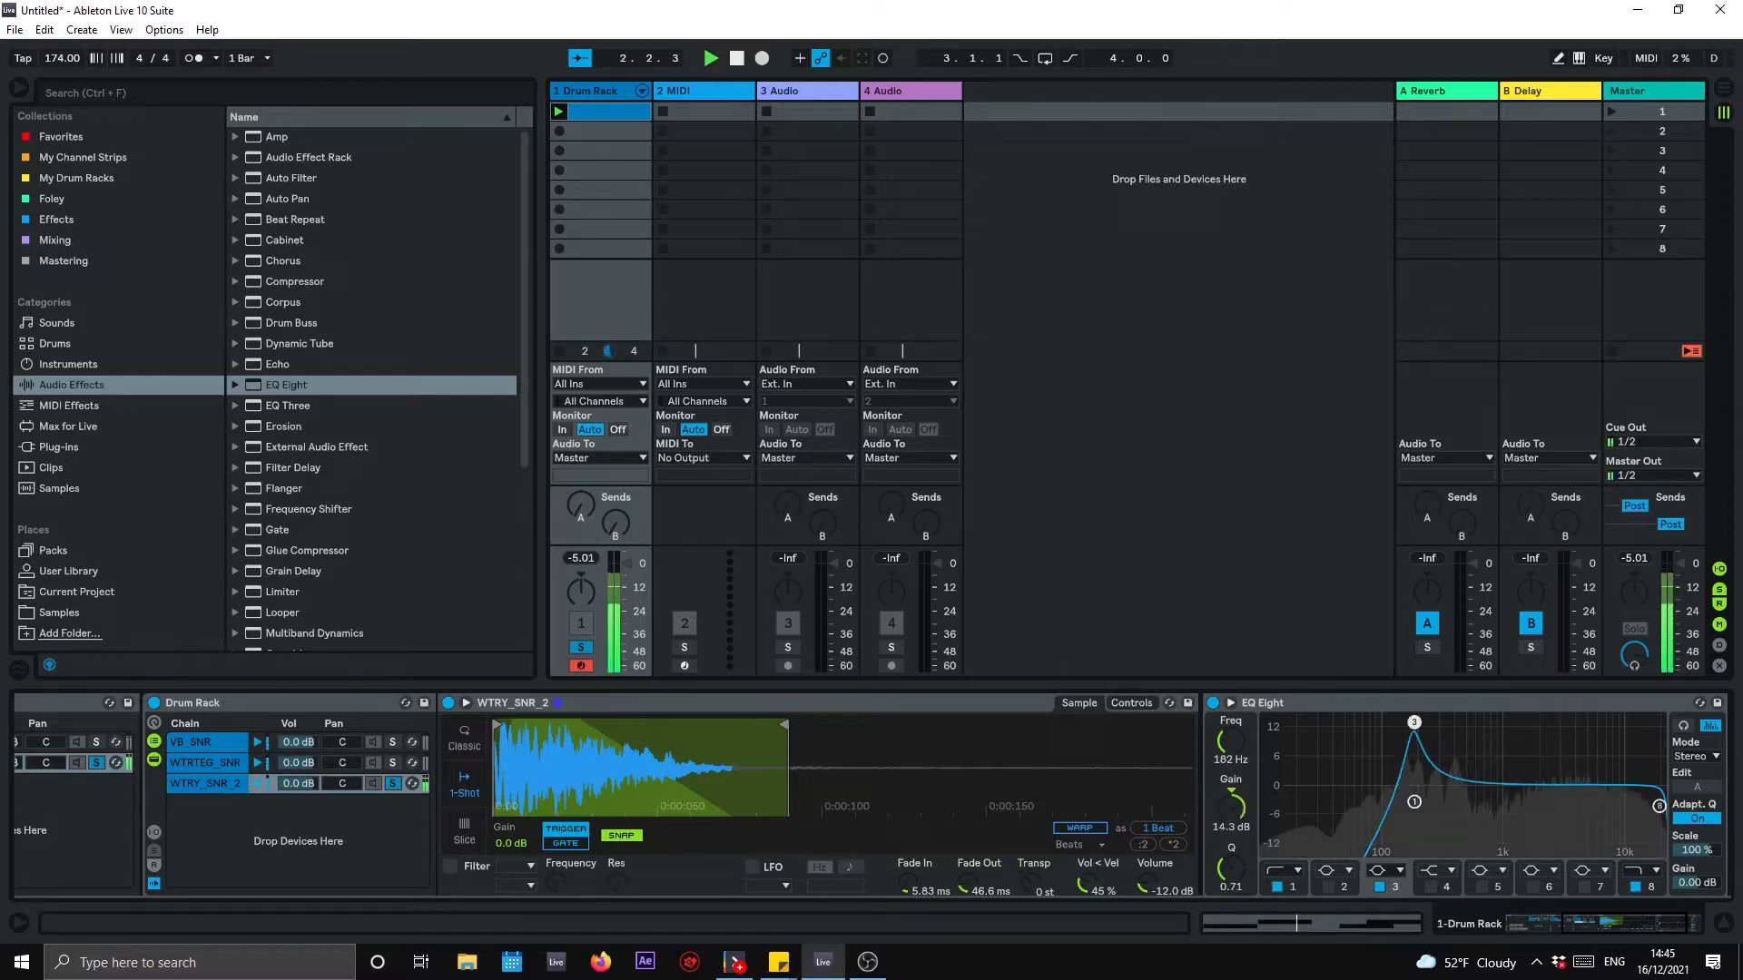
pyautogui.moveTo(1416, 751); pyautogui.dragTo(1445, 722)
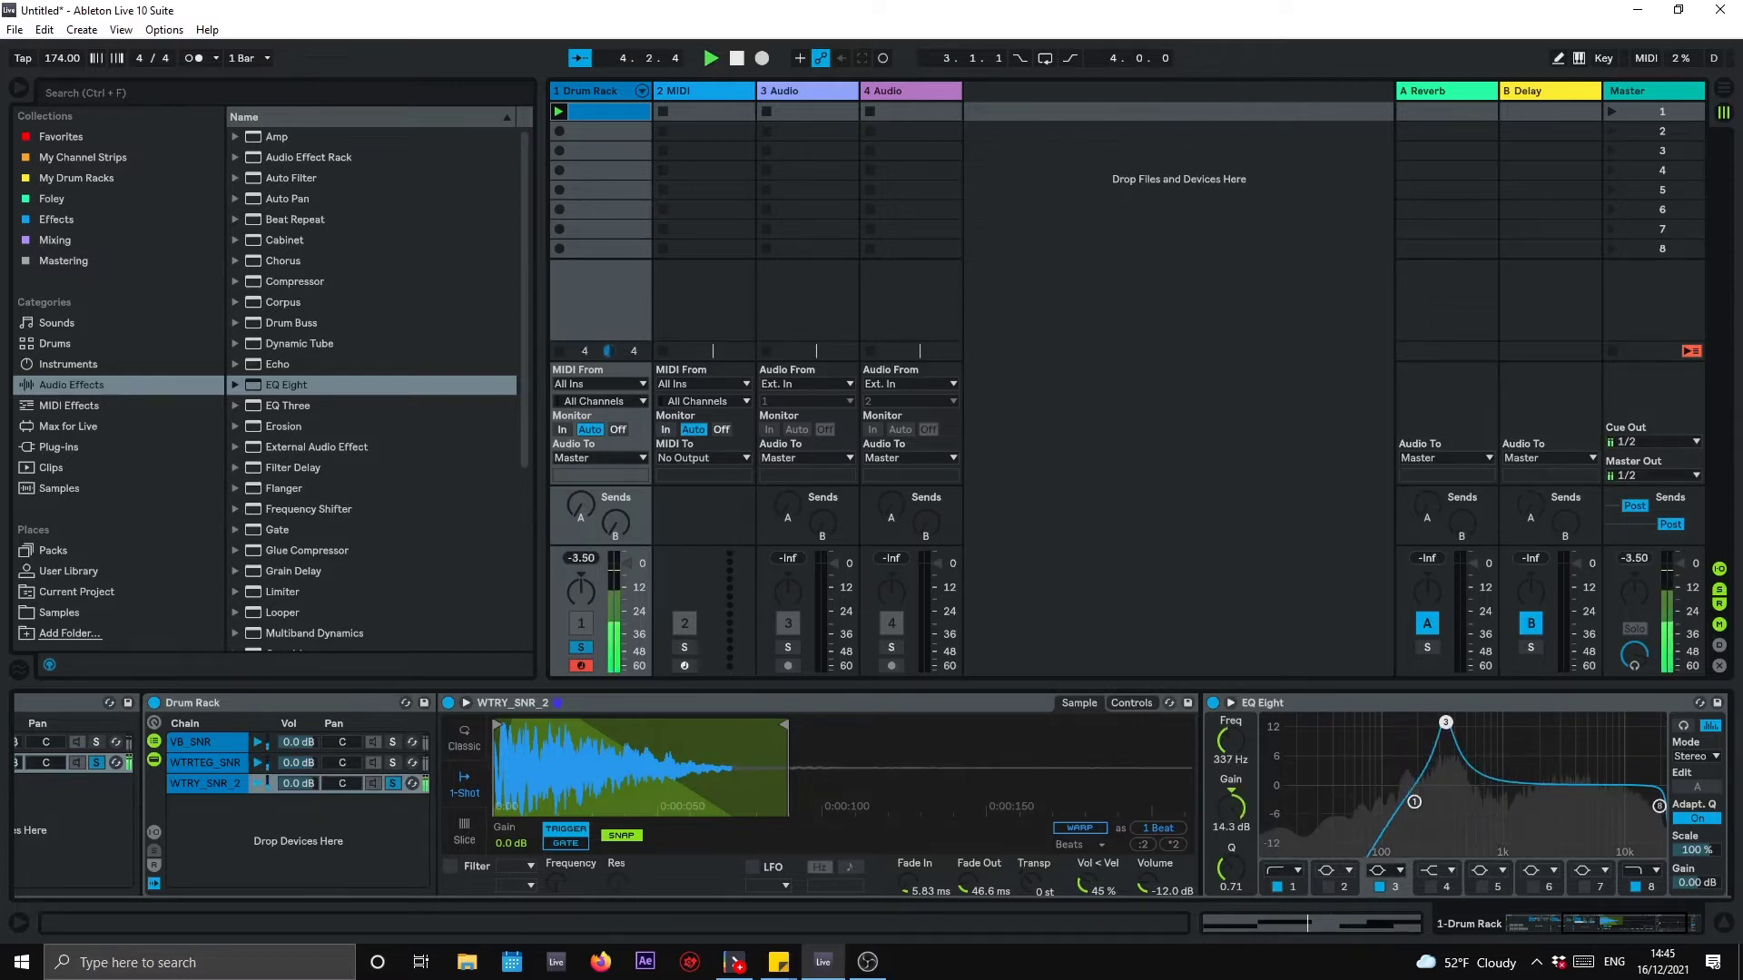
pyautogui.click(1380, 887)
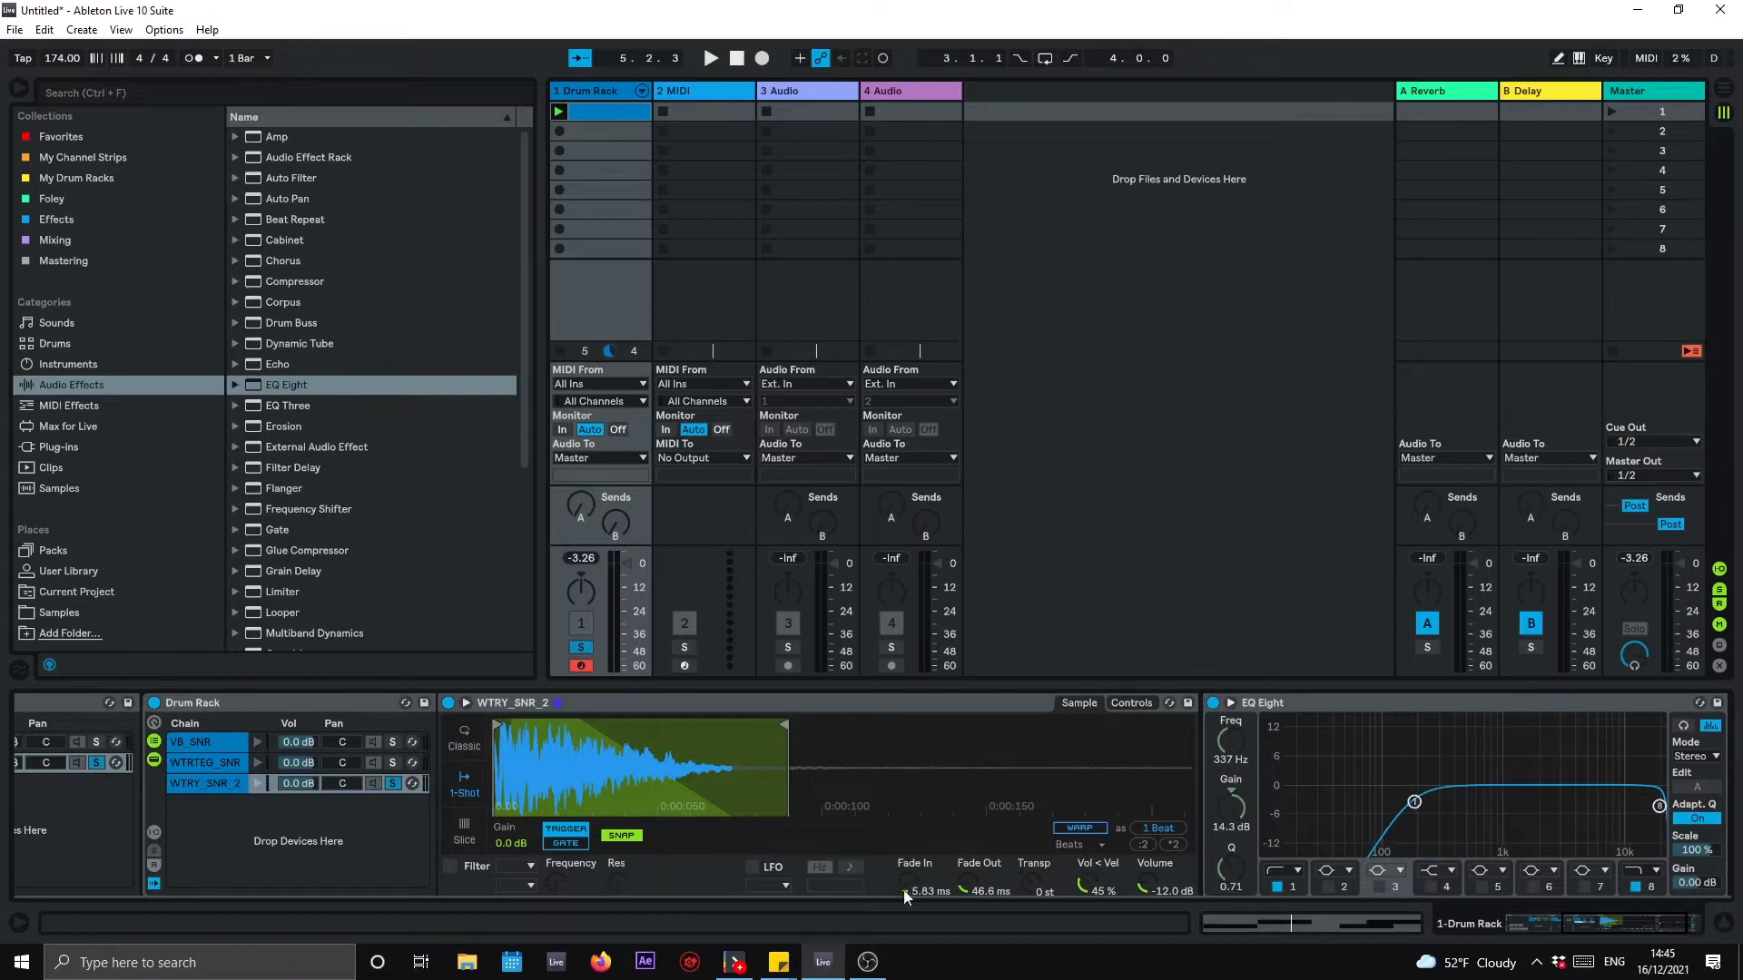
# Step: Move the solo from WTRY_SNR_2 to WTRTEG_SNR and adjust its EQ's low cut to about 196 Hz during playback
pyautogui.click(395, 784)
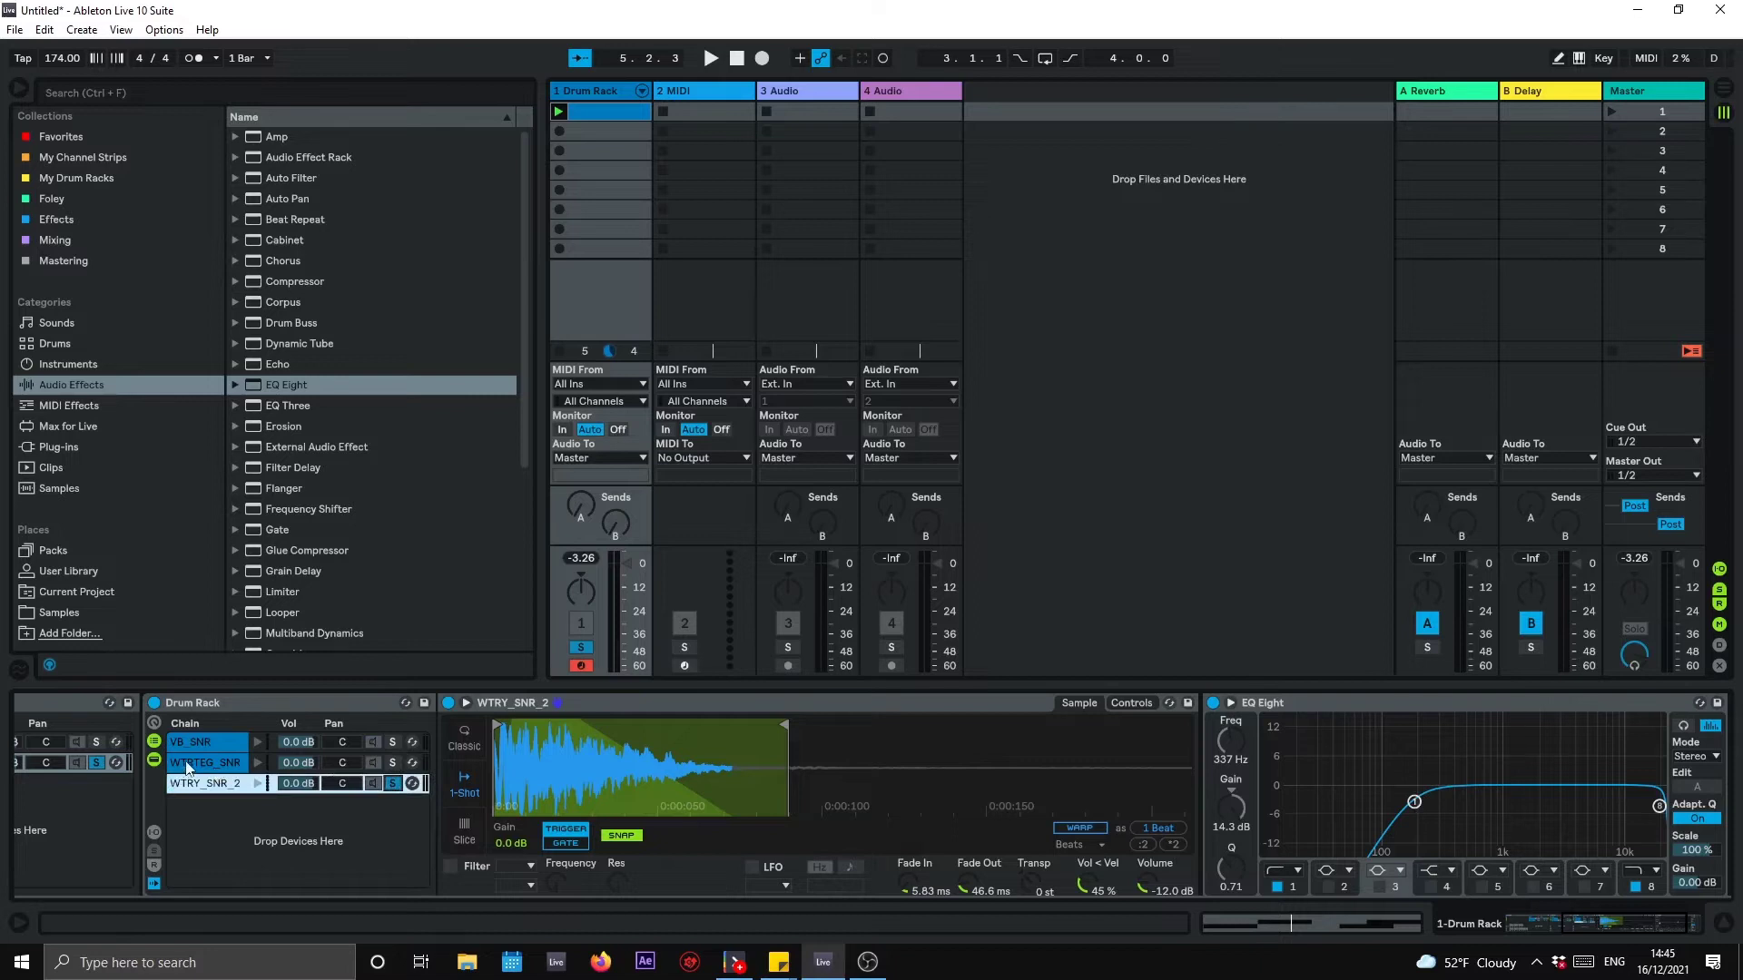
pyautogui.click(218, 765)
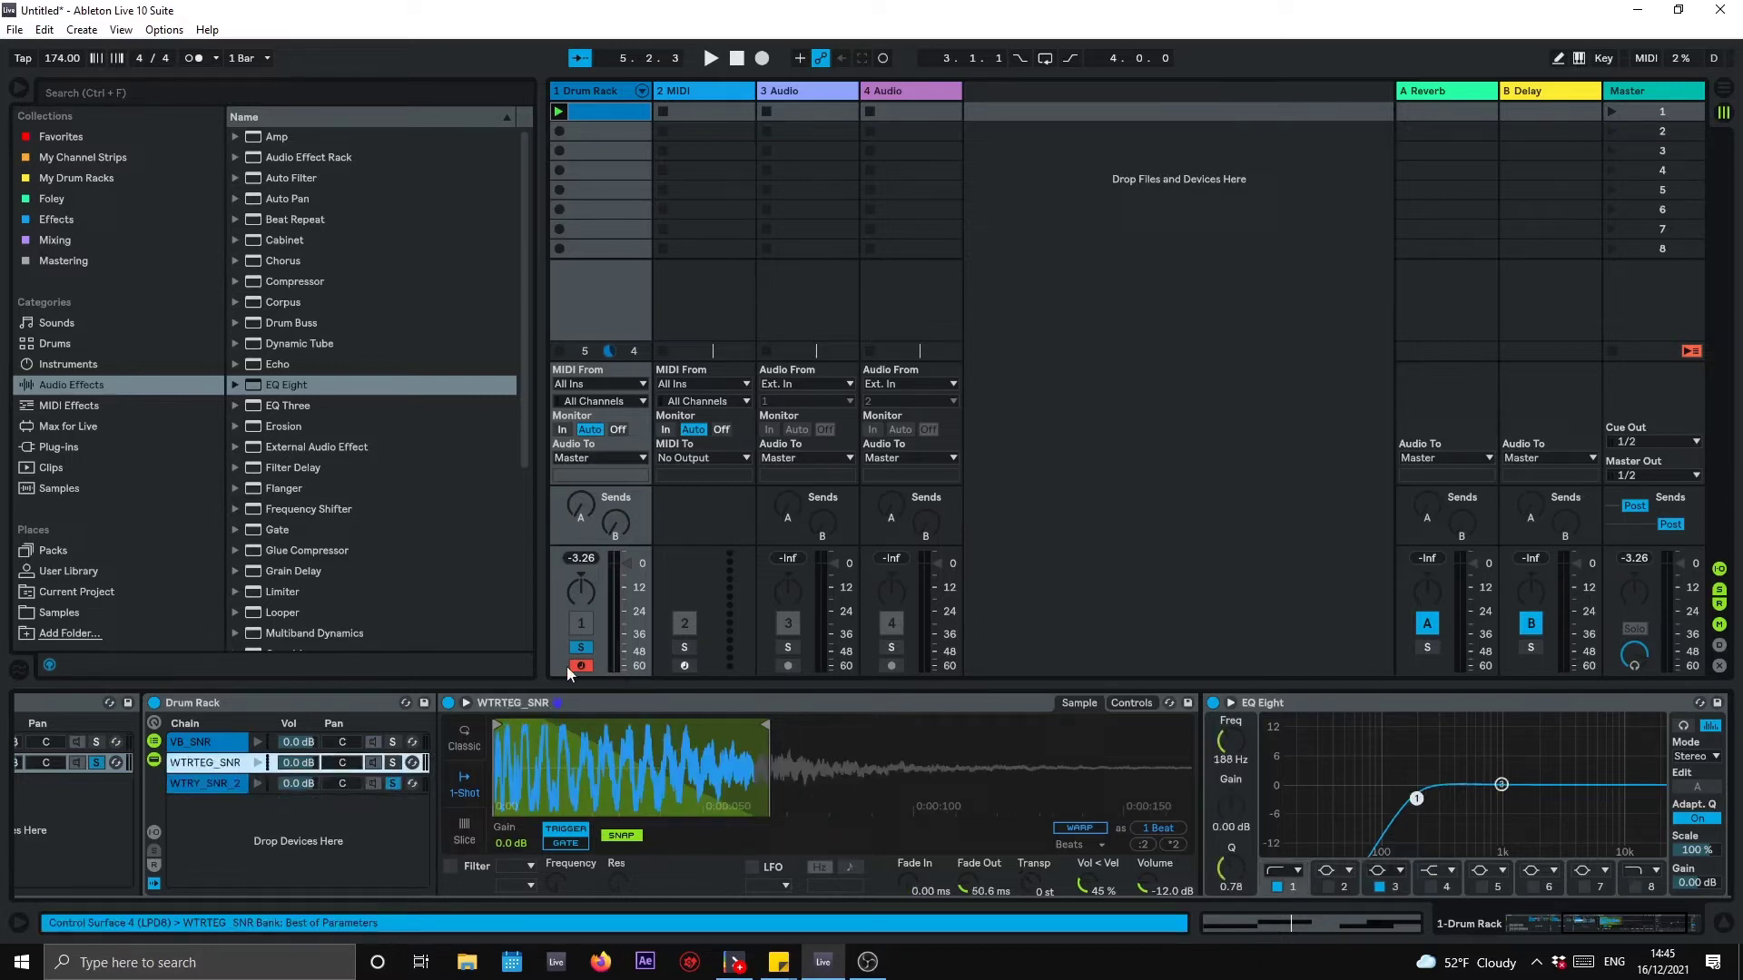
pyautogui.click(393, 765)
pyautogui.press('space')
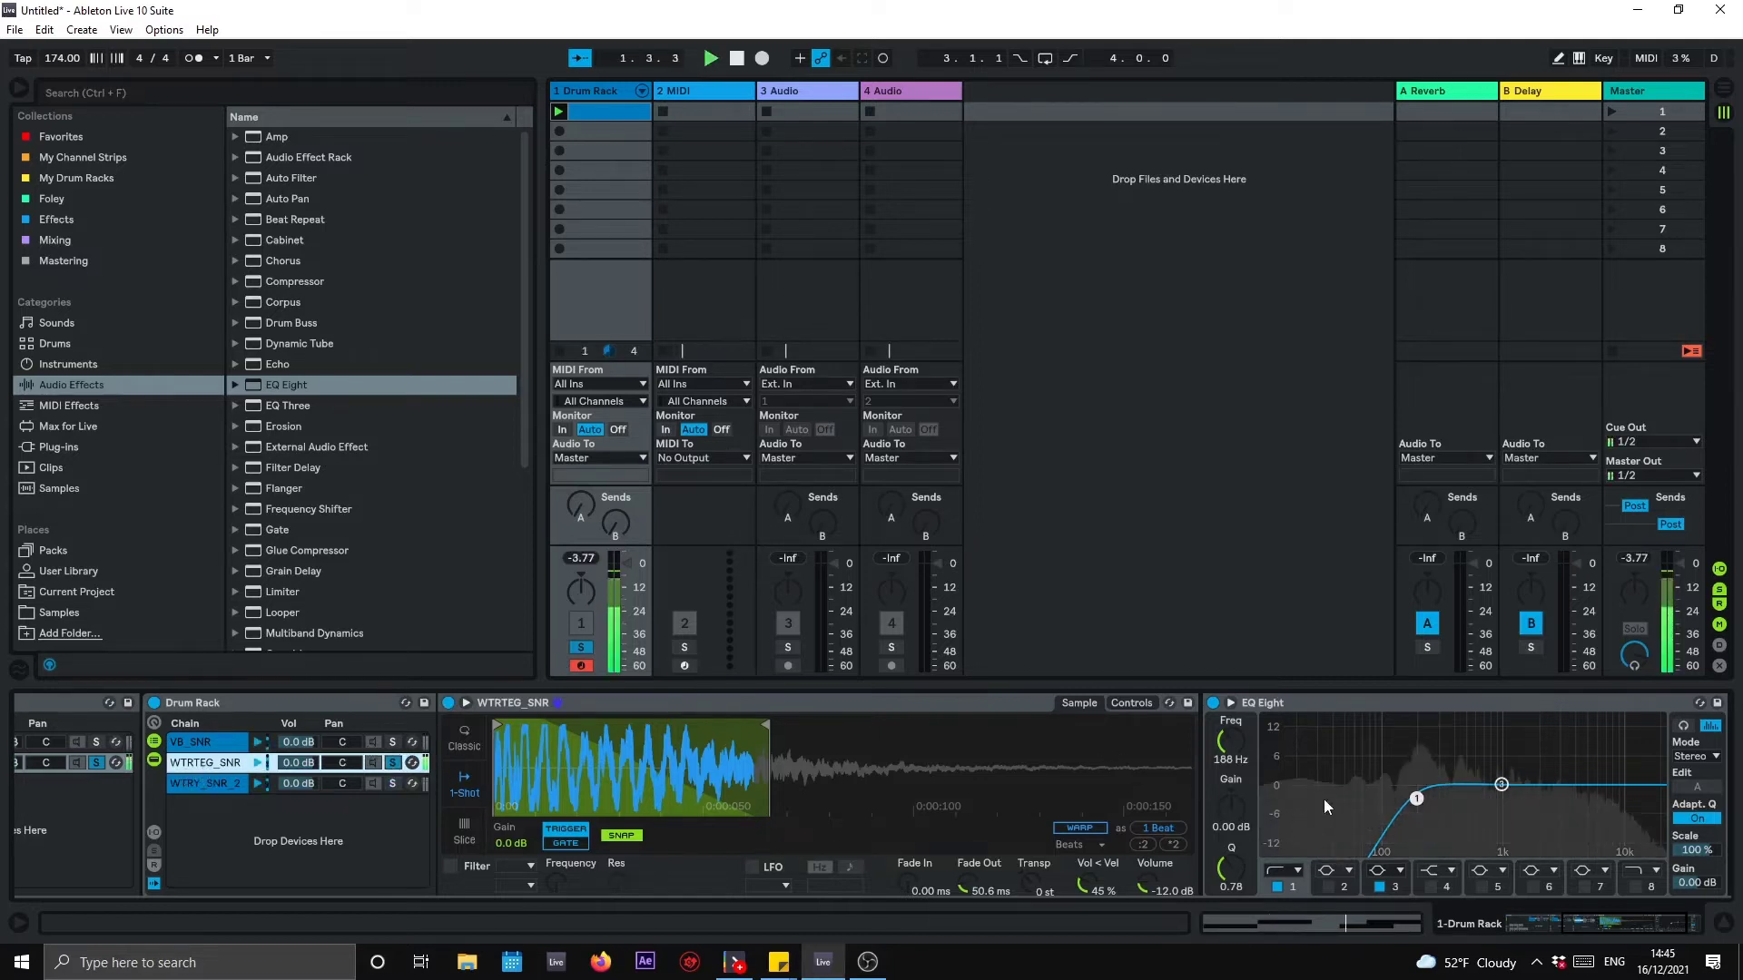
pyautogui.moveTo(1418, 809)
pyautogui.mouseDown()
pyautogui.moveTo(1418, 764)
pyautogui.moveTo(1418, 800)
pyautogui.mouseUp()
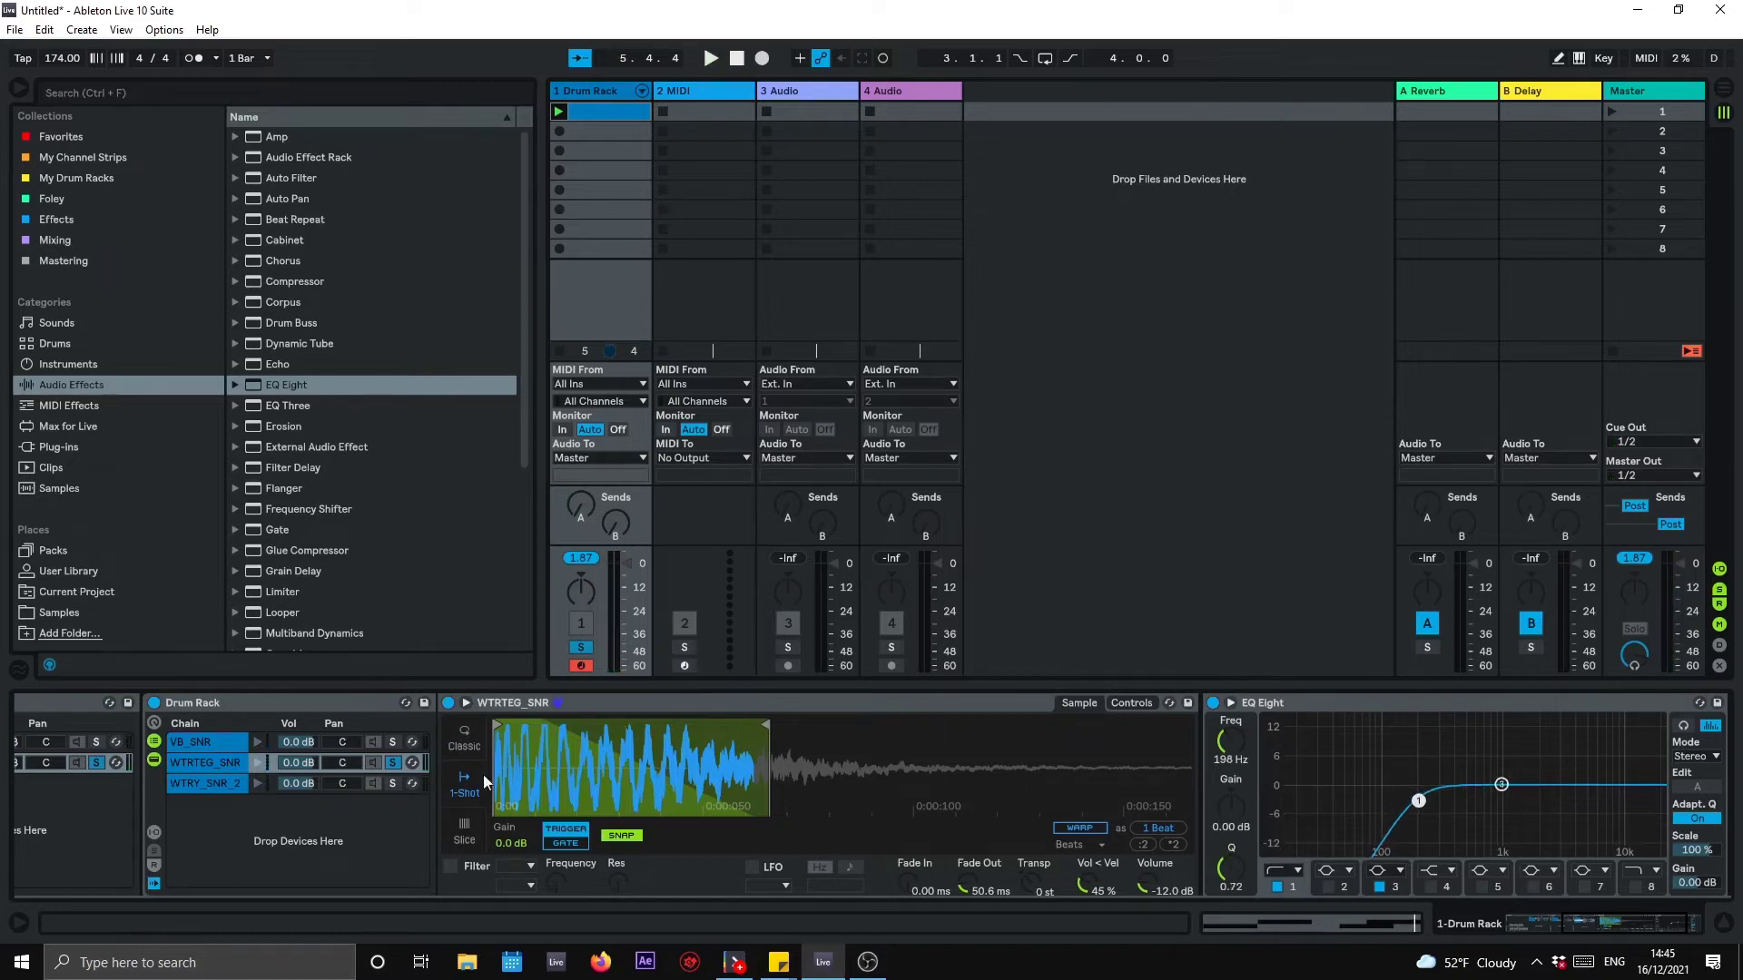
# Step: Cut WTRTEG_SNR's EQ band 3 by 10.8 dB at 400 Hz with a Q of 1.94 and play the result
pyautogui.click(1502, 786)
pyautogui.moveTo(1466, 816); pyautogui.dragTo(1462, 819)
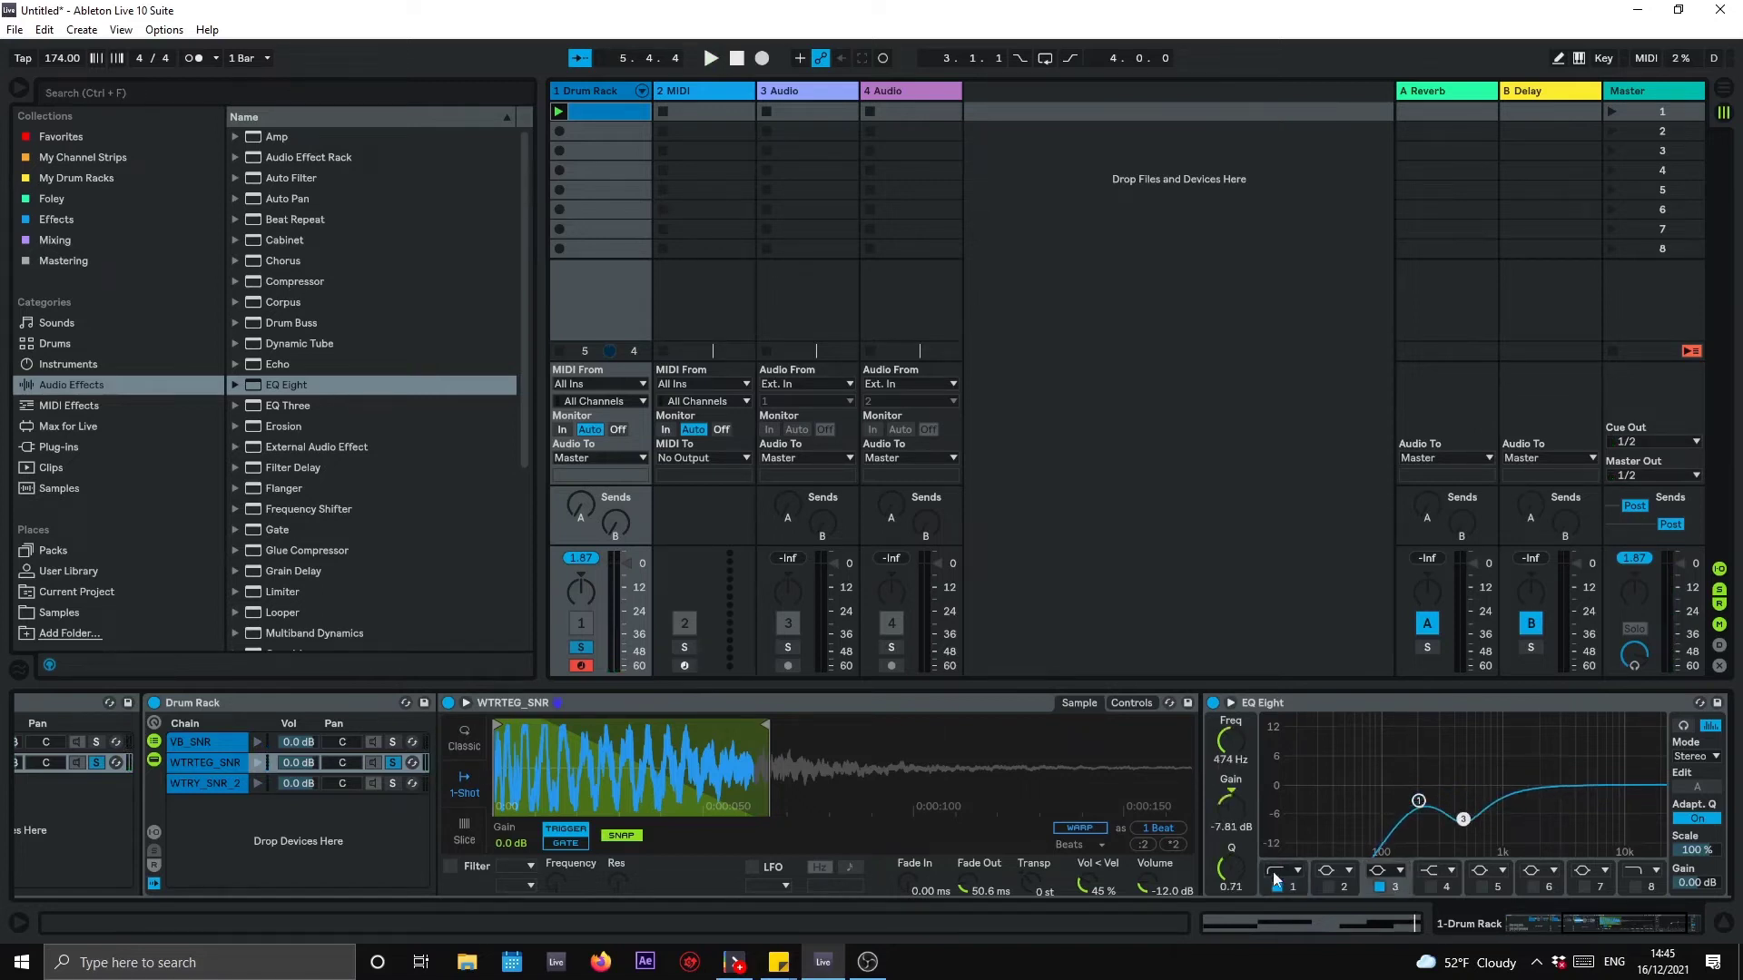
pyautogui.moveTo(1231, 869); pyautogui.dragTo(1230, 839)
pyautogui.moveTo(1462, 820)
pyautogui.mouseDown()
pyautogui.moveTo(1447, 845)
pyautogui.moveTo(1454, 832)
pyautogui.mouseUp()
pyautogui.press('space')
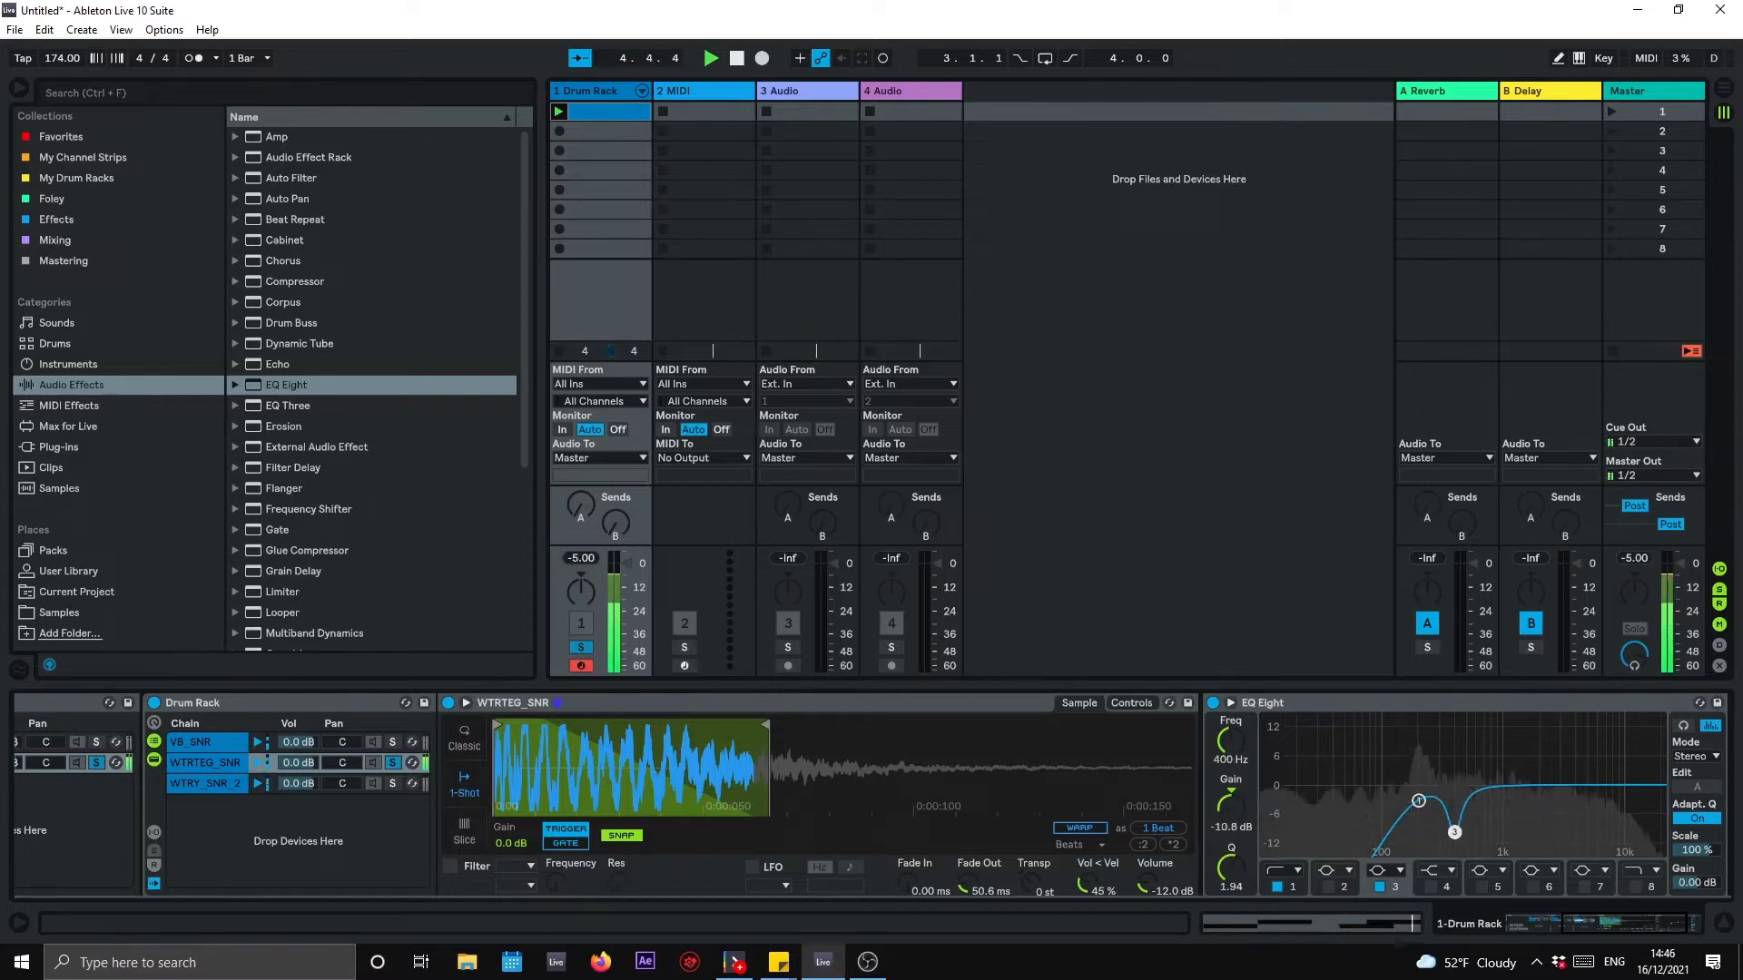
# Step: Bypass and re-enable band 3 on WTRTEG_SNR's EQ during playback to compare the sound with and without the cut
pyautogui.click(1378, 887)
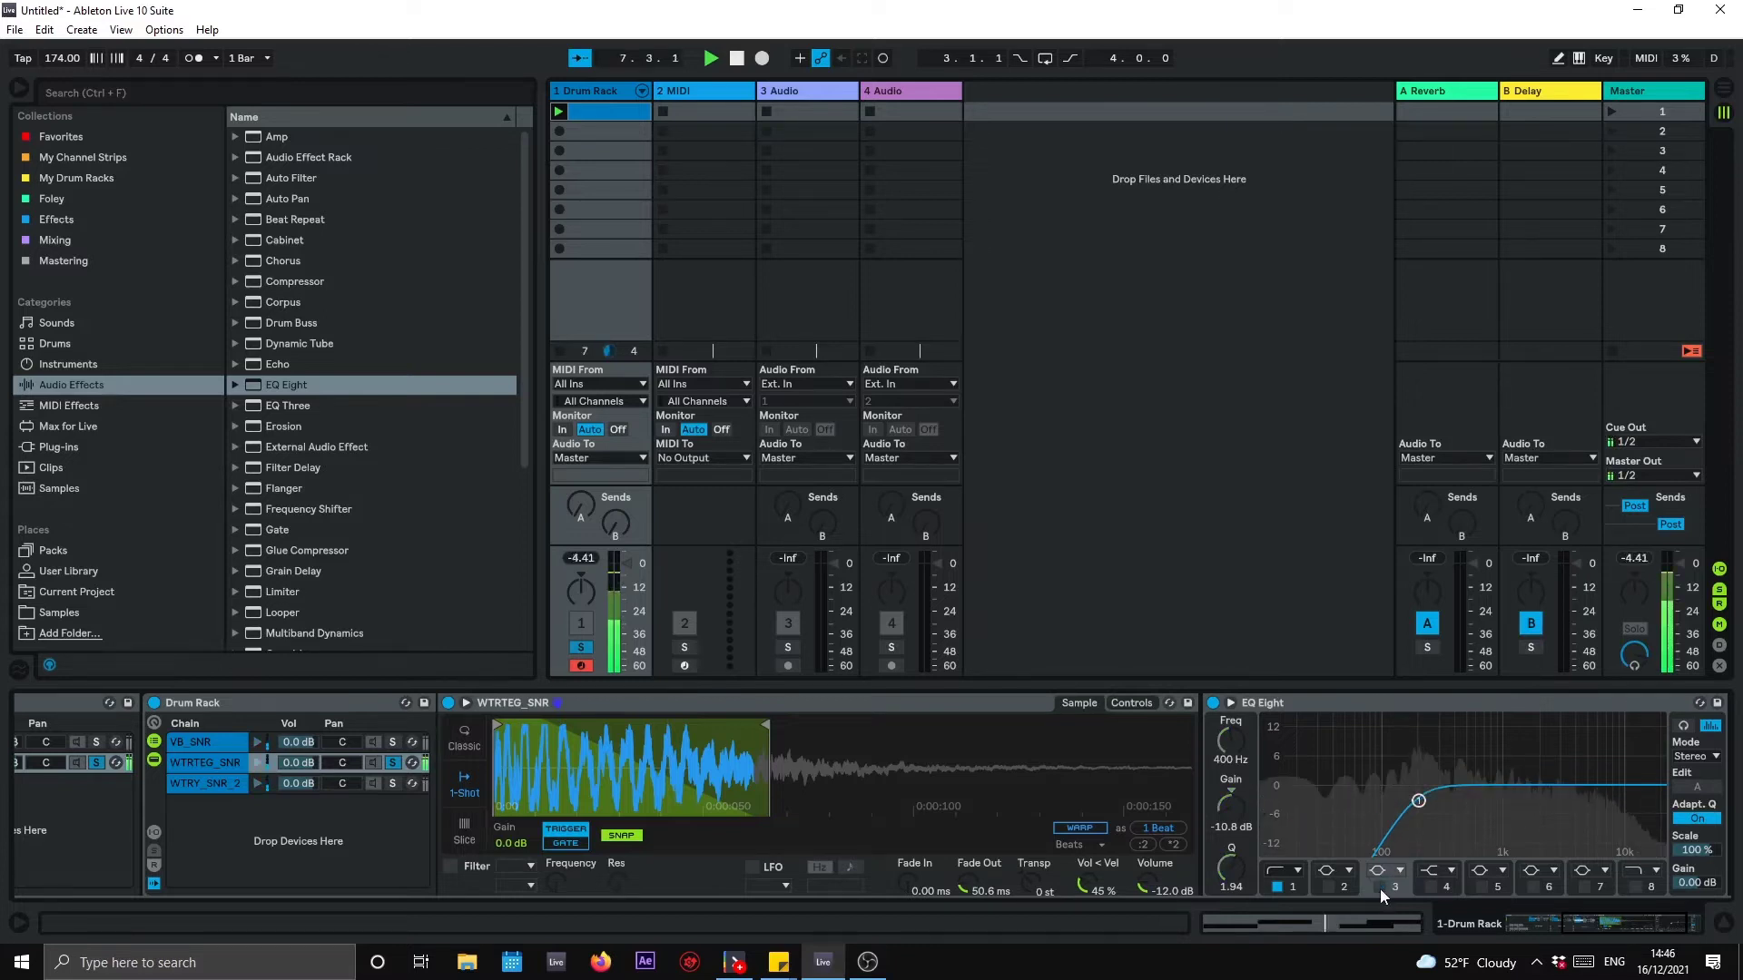
pyautogui.click(1379, 887)
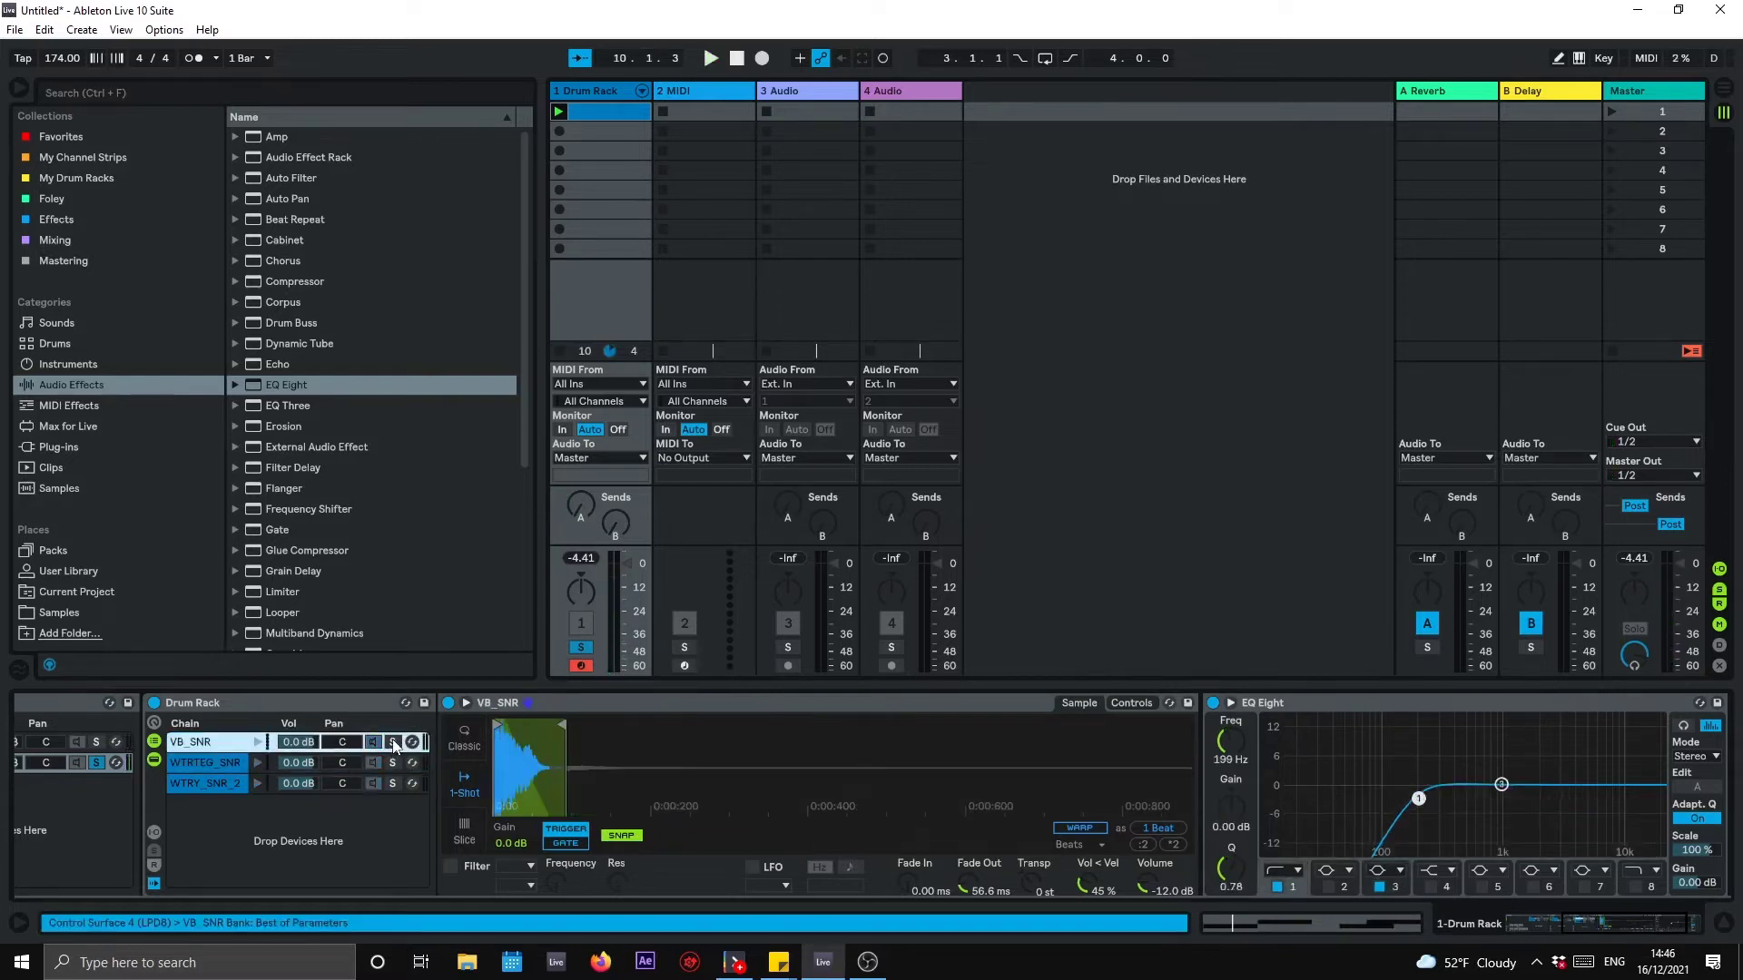
# Step: Try a 12.2 ms fade-in on VB_SNR while soloed, unsolo it, and settle on 1.73 ms while playing it with the other snares
pyautogui.press('space')
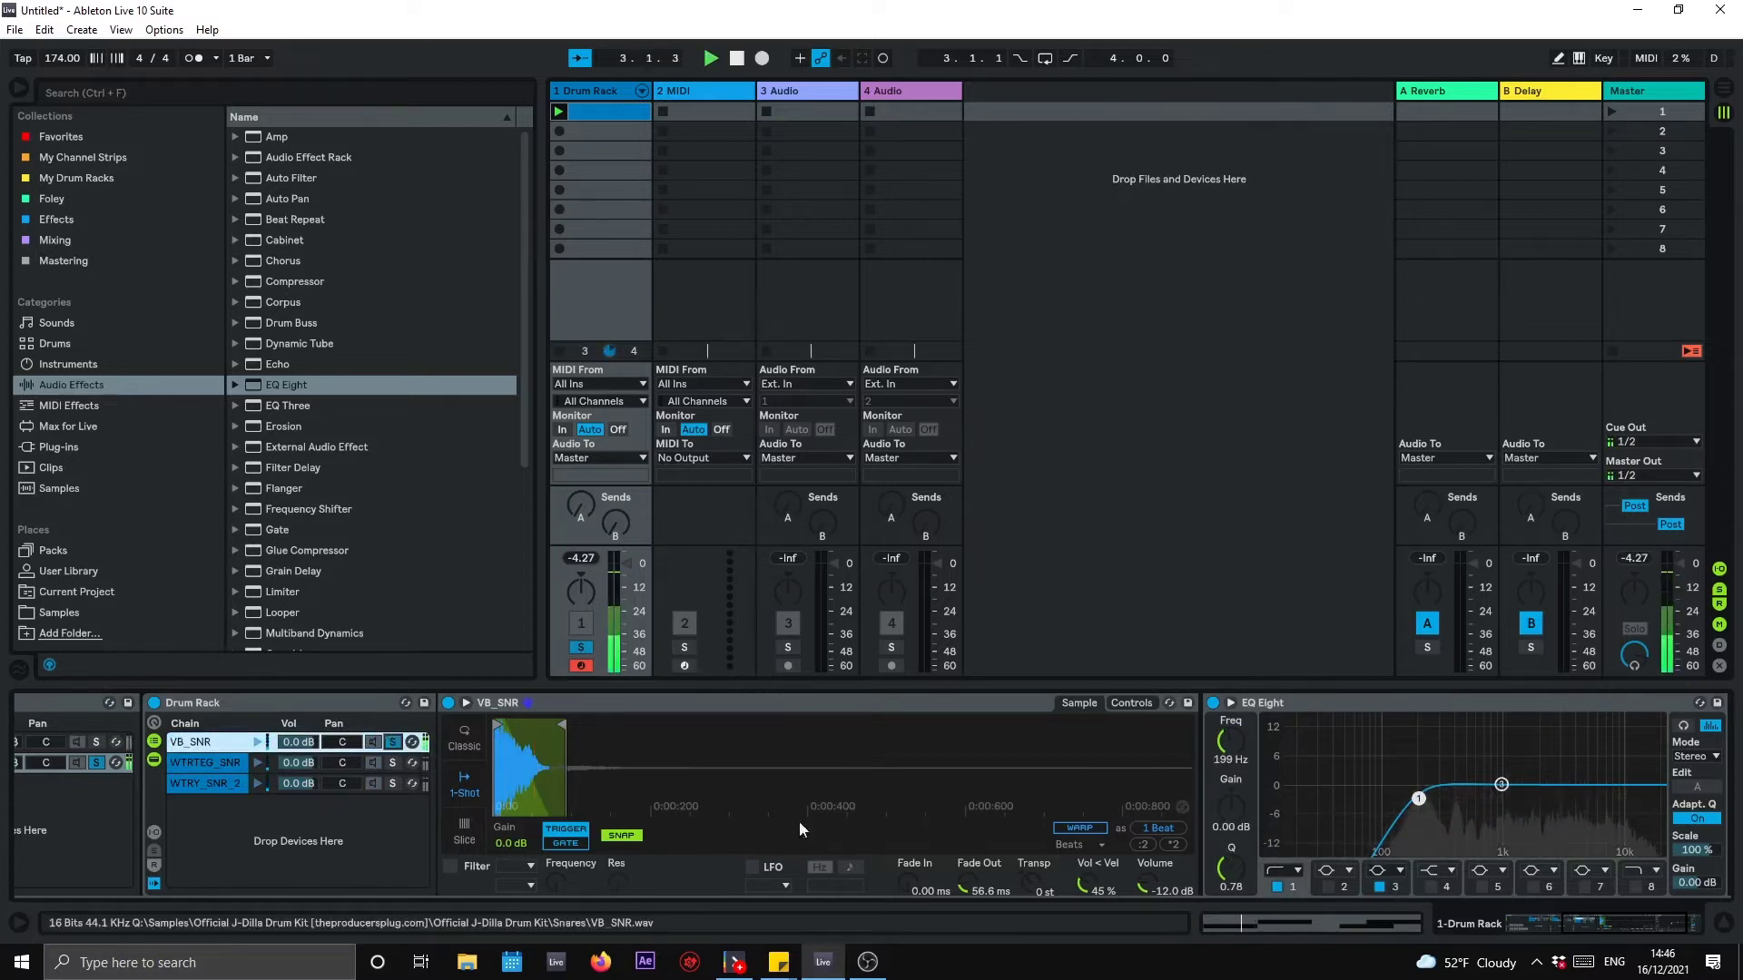
pyautogui.moveTo(506, 766); pyautogui.dragTo(506, 804)
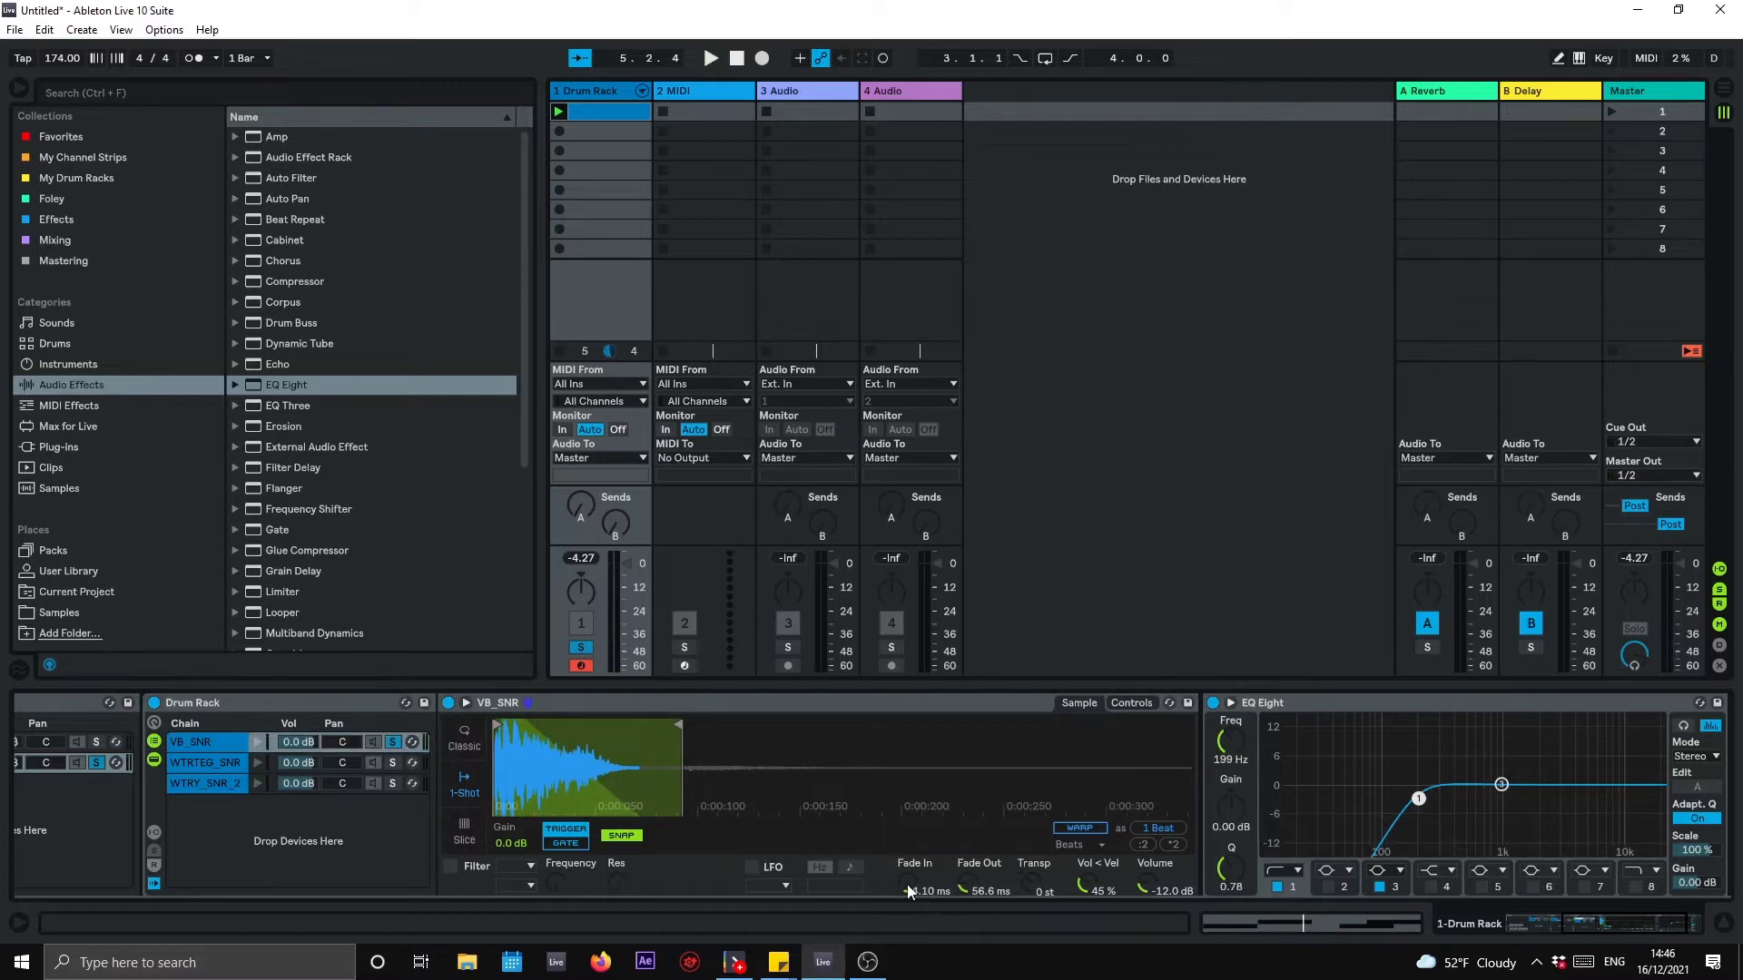
pyautogui.click(258, 762)
pyautogui.click(391, 742)
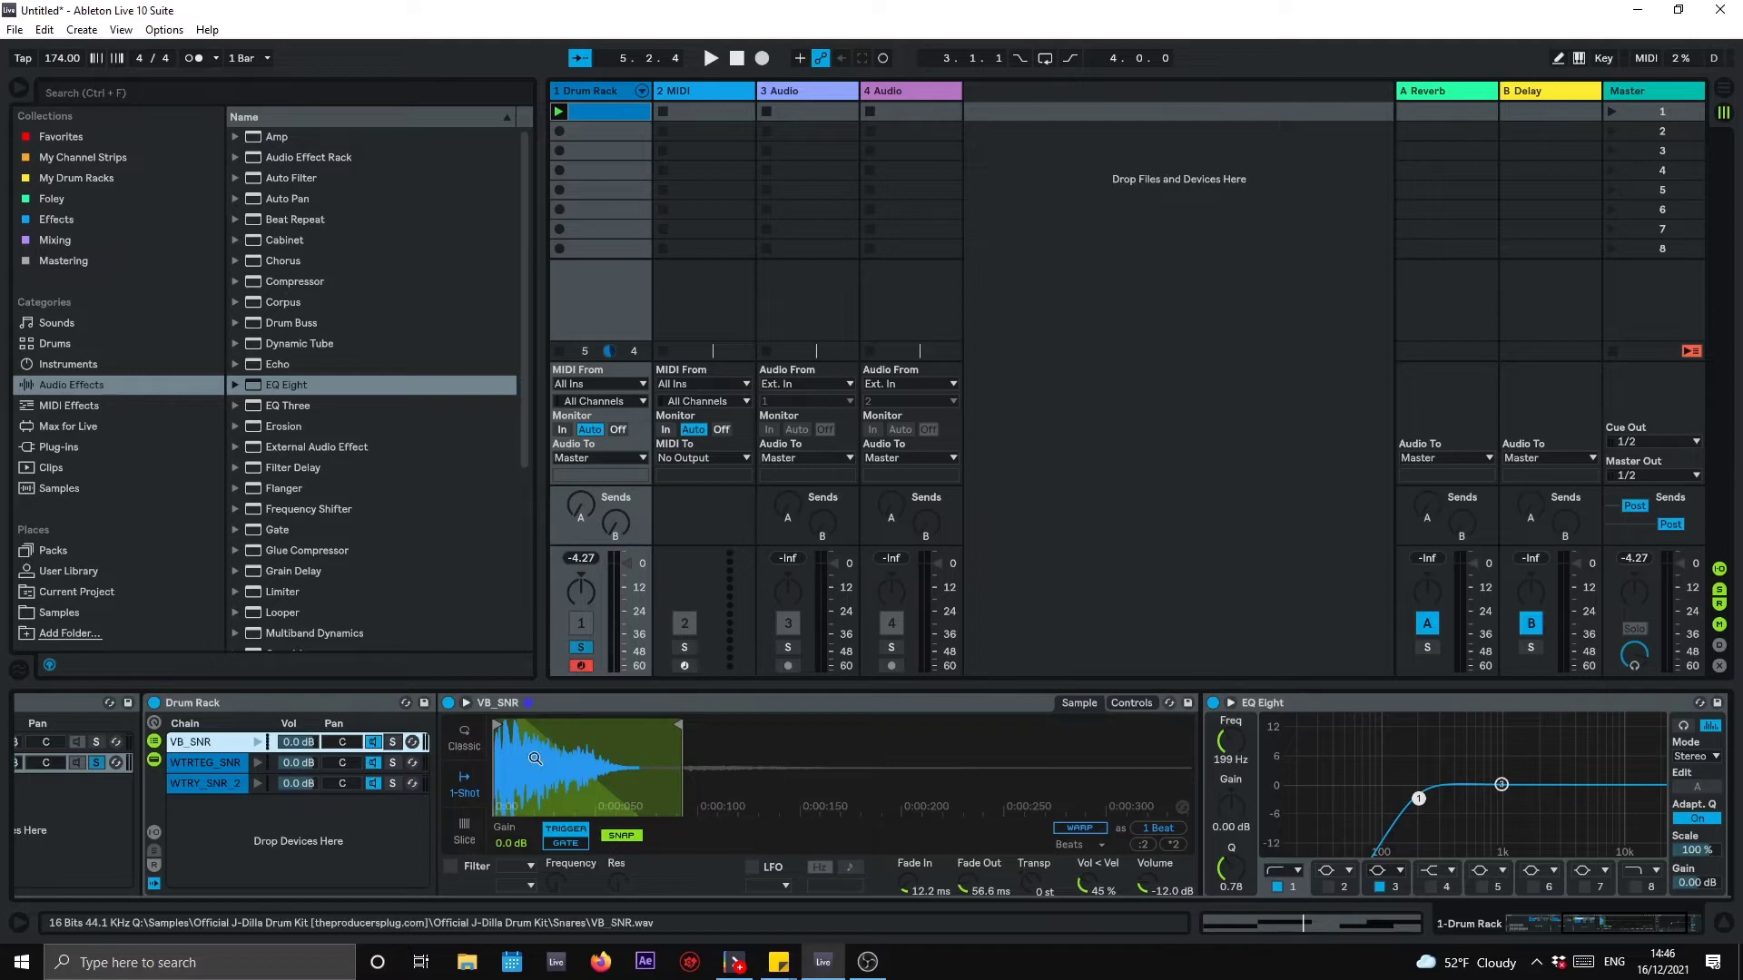
pyautogui.press('space')
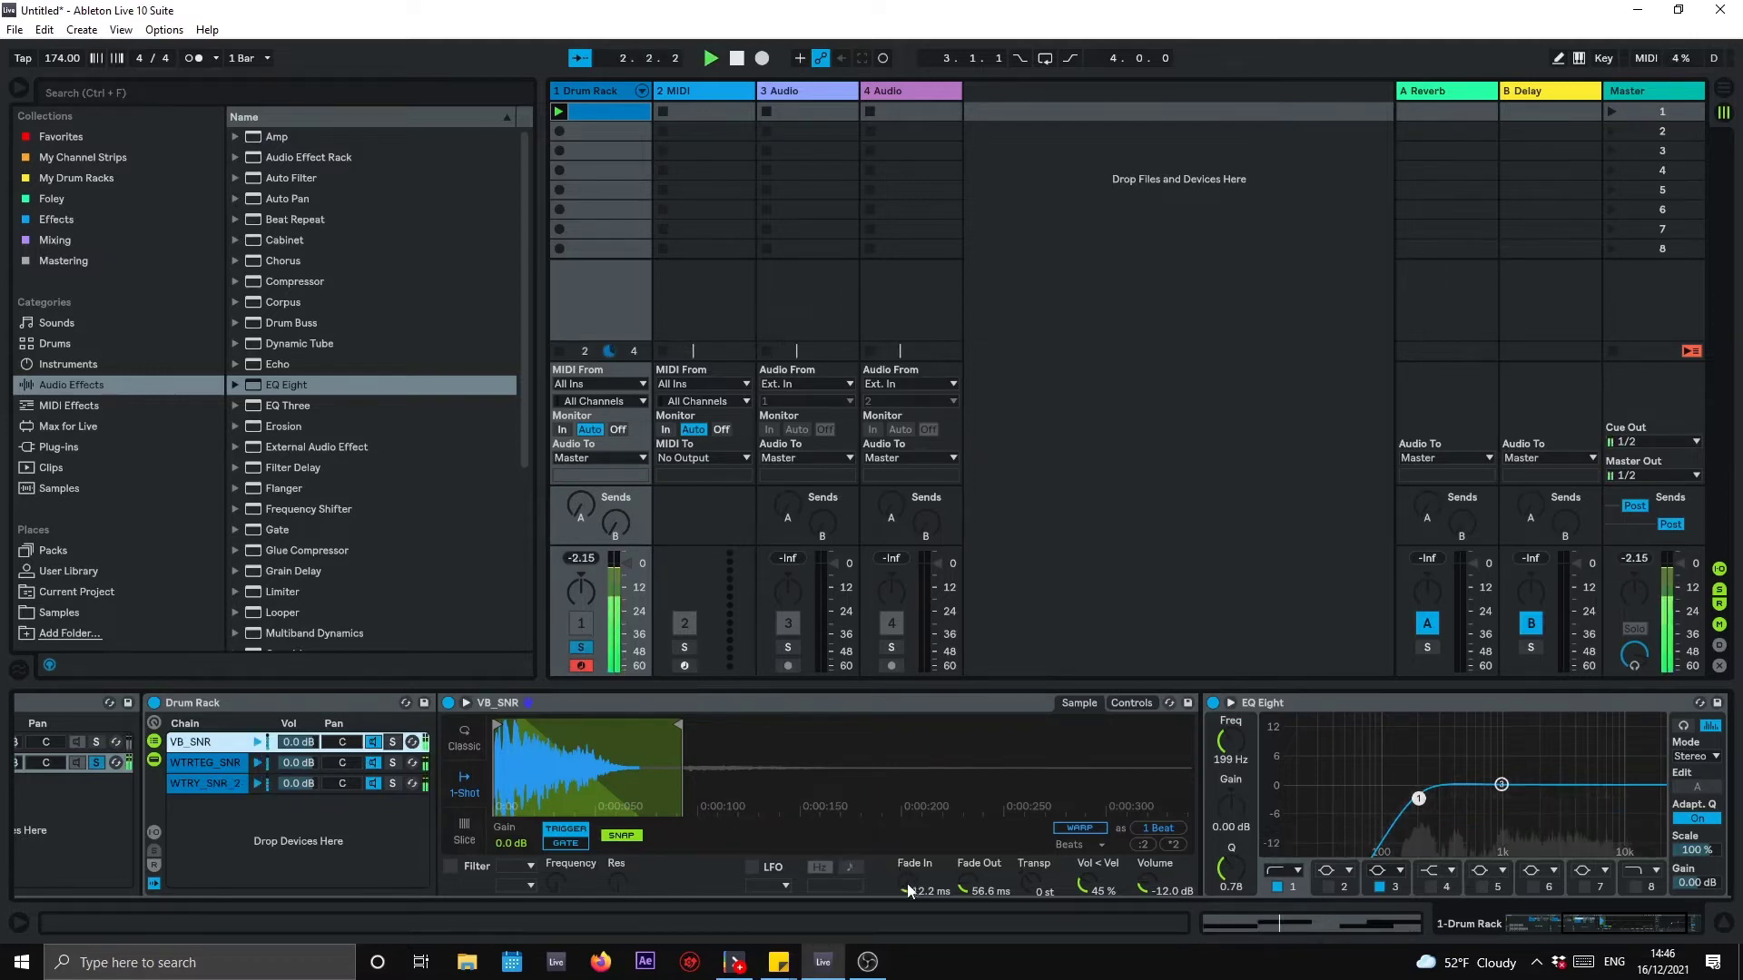
pyautogui.moveTo(908, 881); pyautogui.dragTo(908, 901)
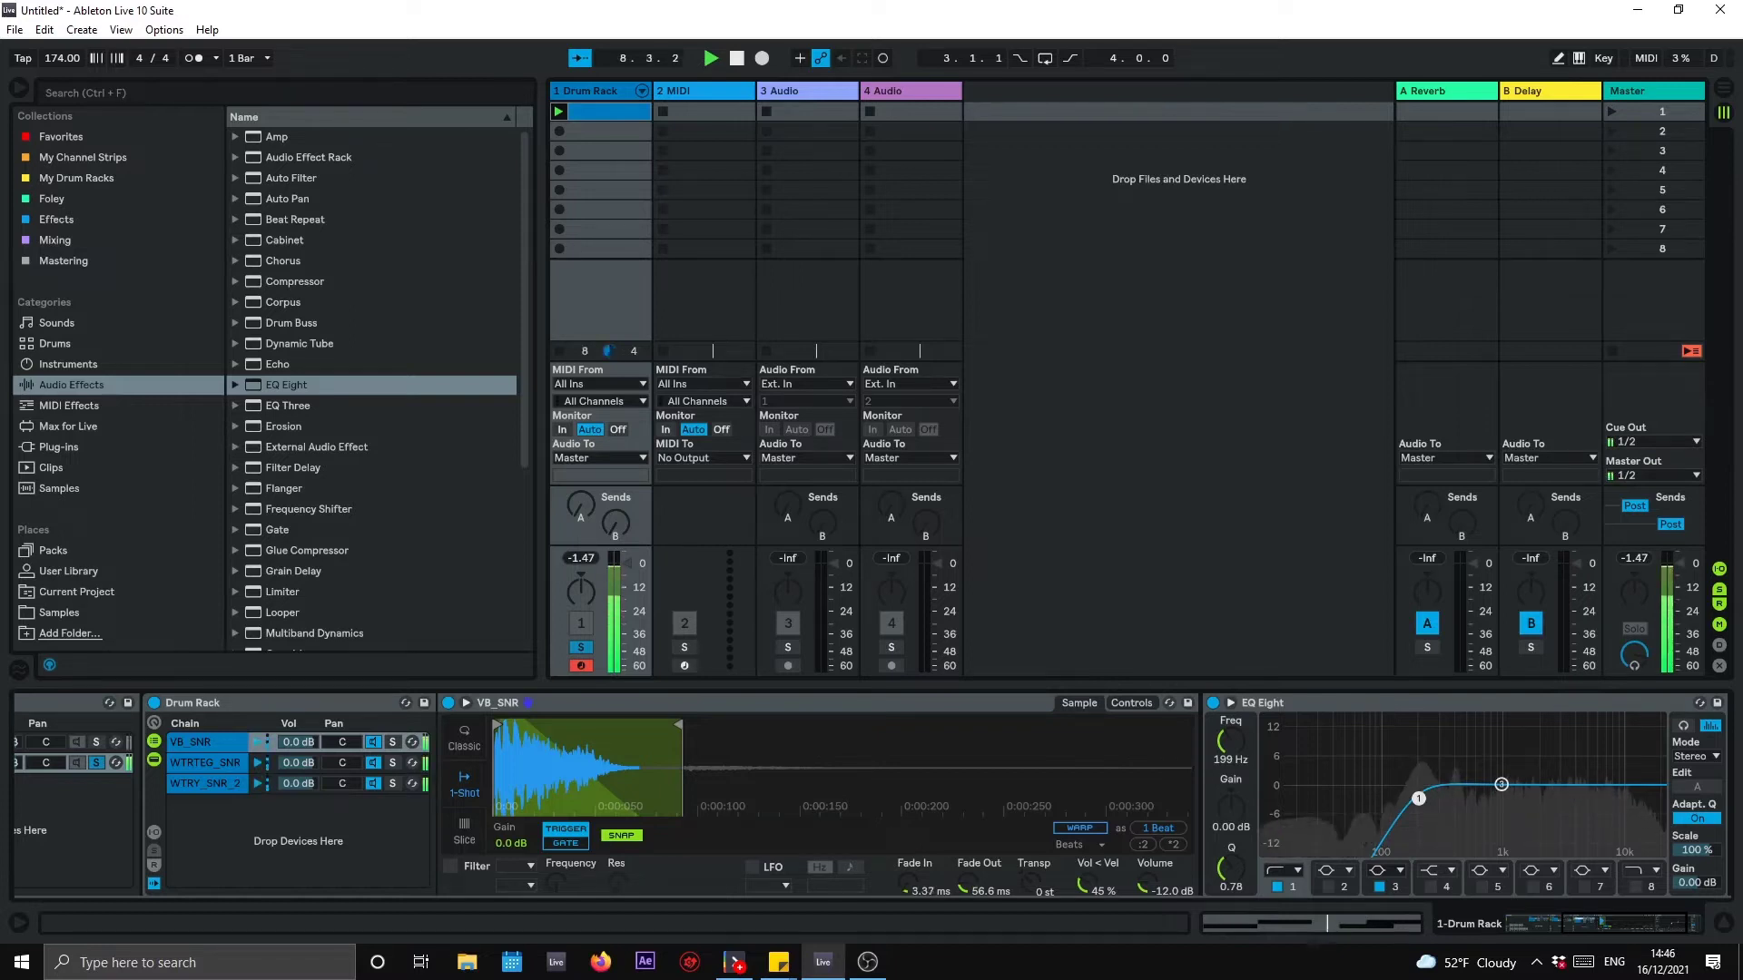
pyautogui.moveTo(909, 901); pyautogui.dragTo(900, 899)
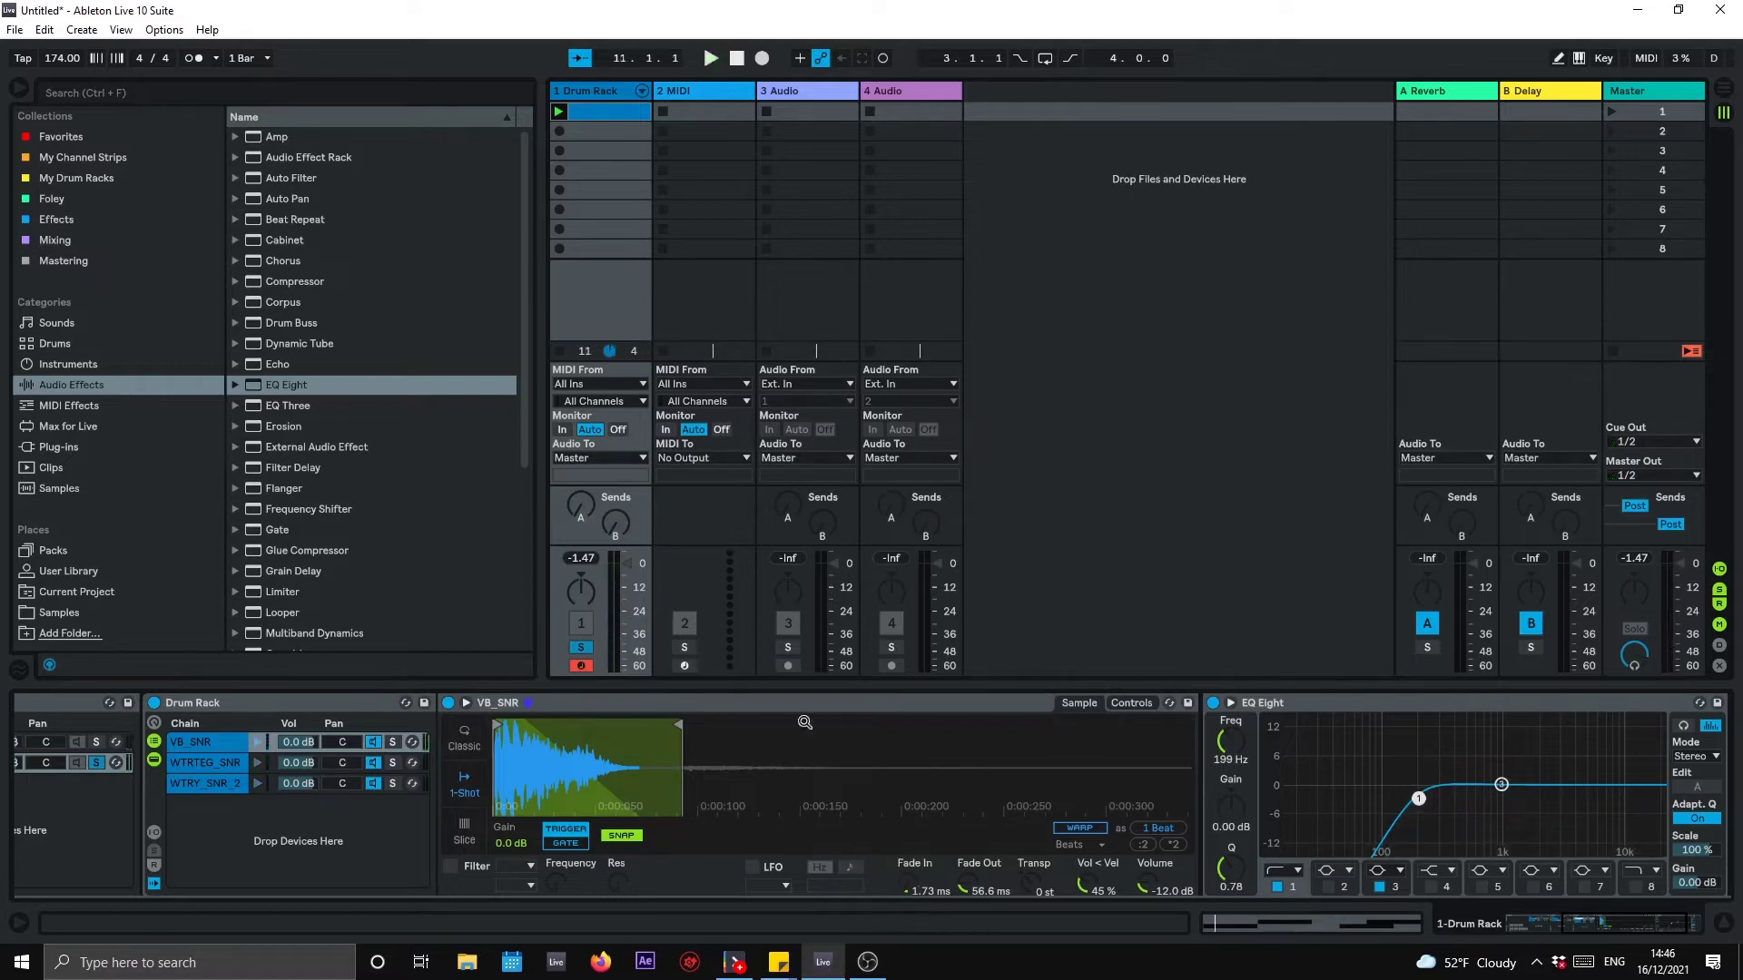
# Step: Turn off the solos on the Drum Rack track and the Snares chain, and open the track's MIDI clip
pyautogui.click(581, 647)
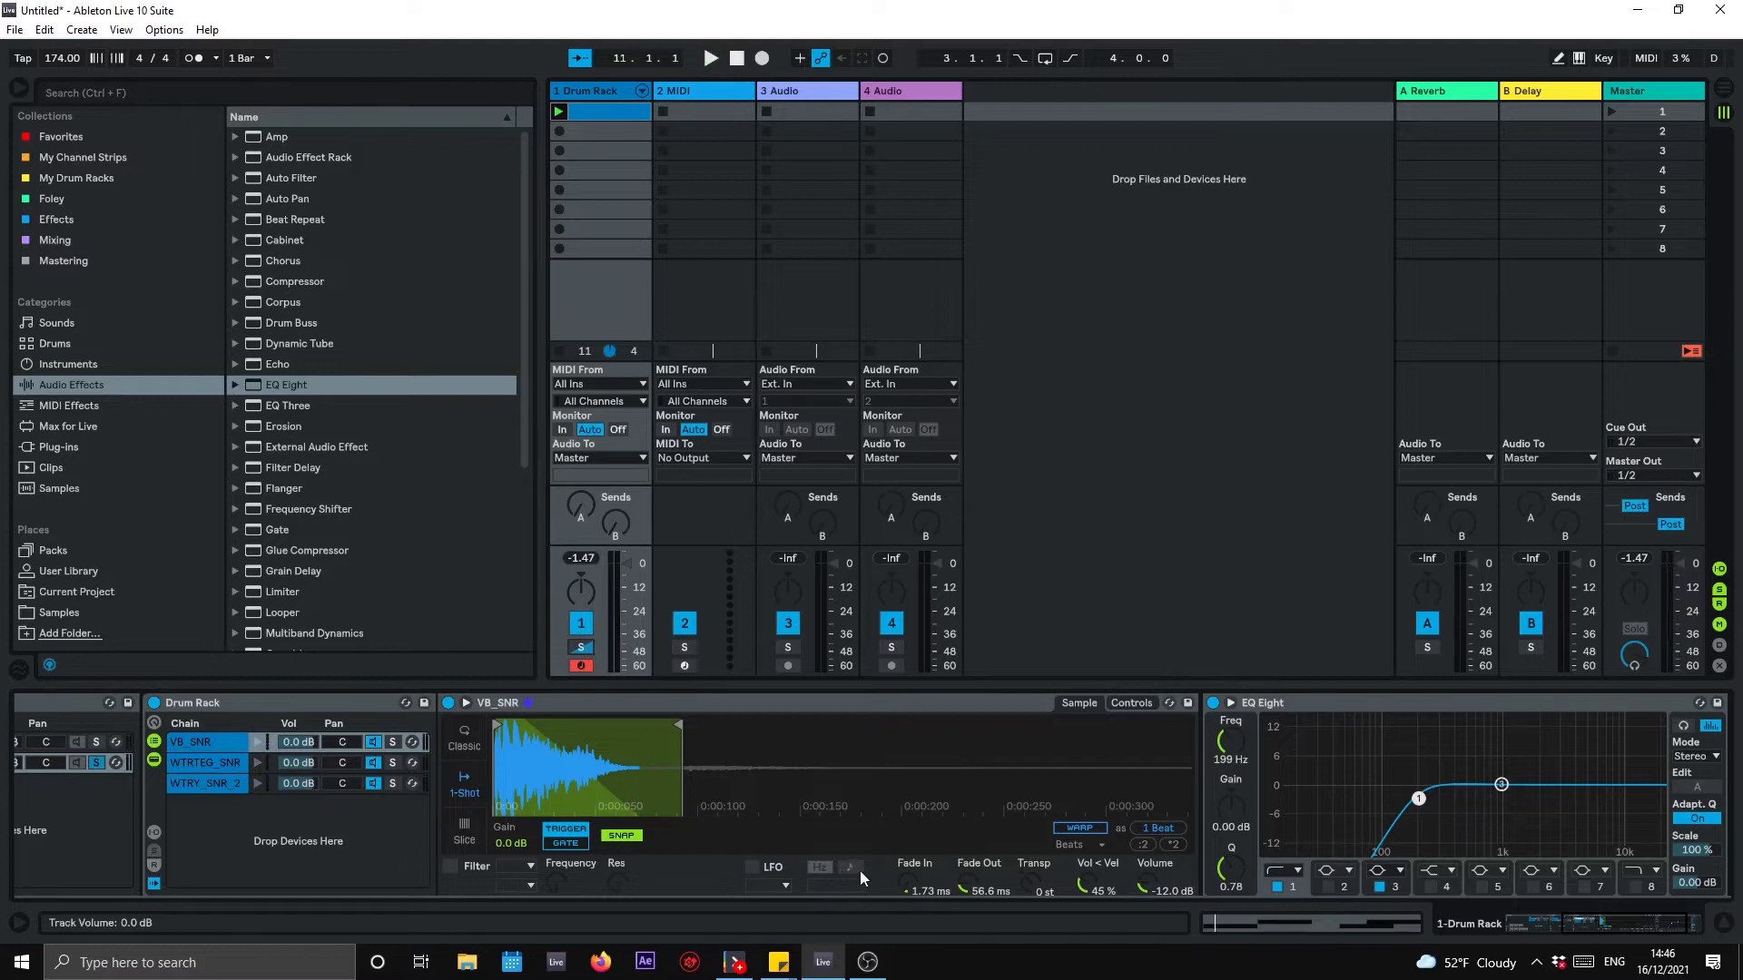
pyautogui.click(95, 765)
pyautogui.click(580, 113)
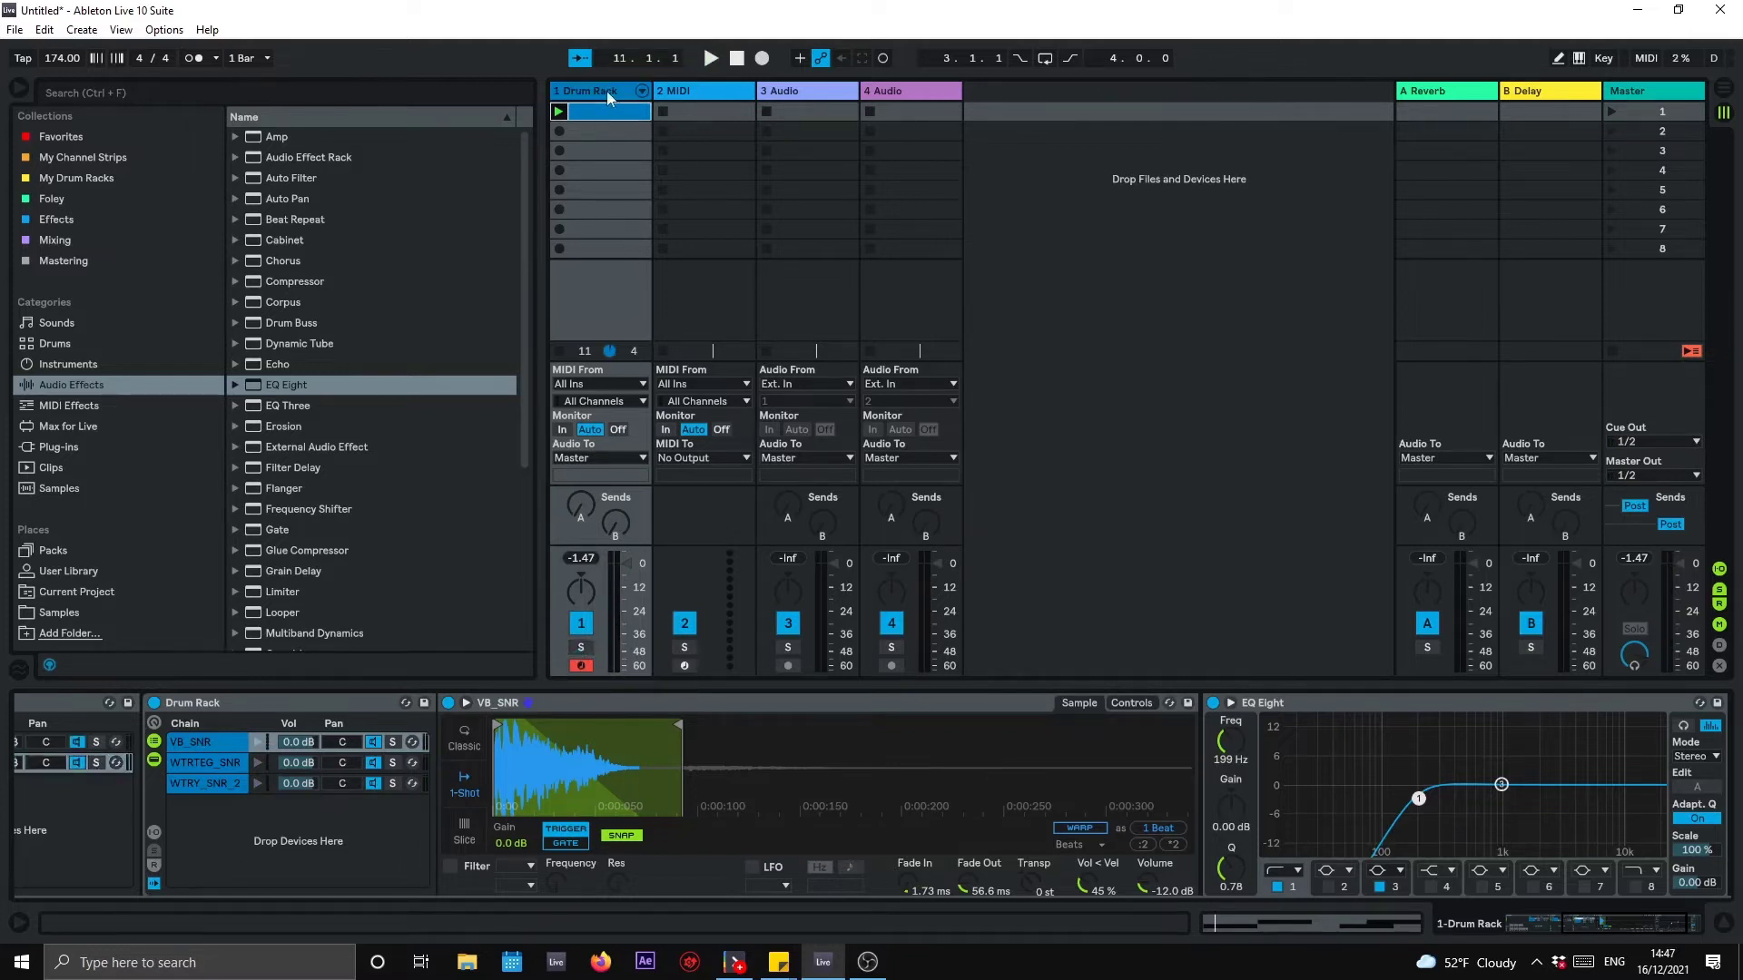
pyautogui.doubleClick(597, 107)
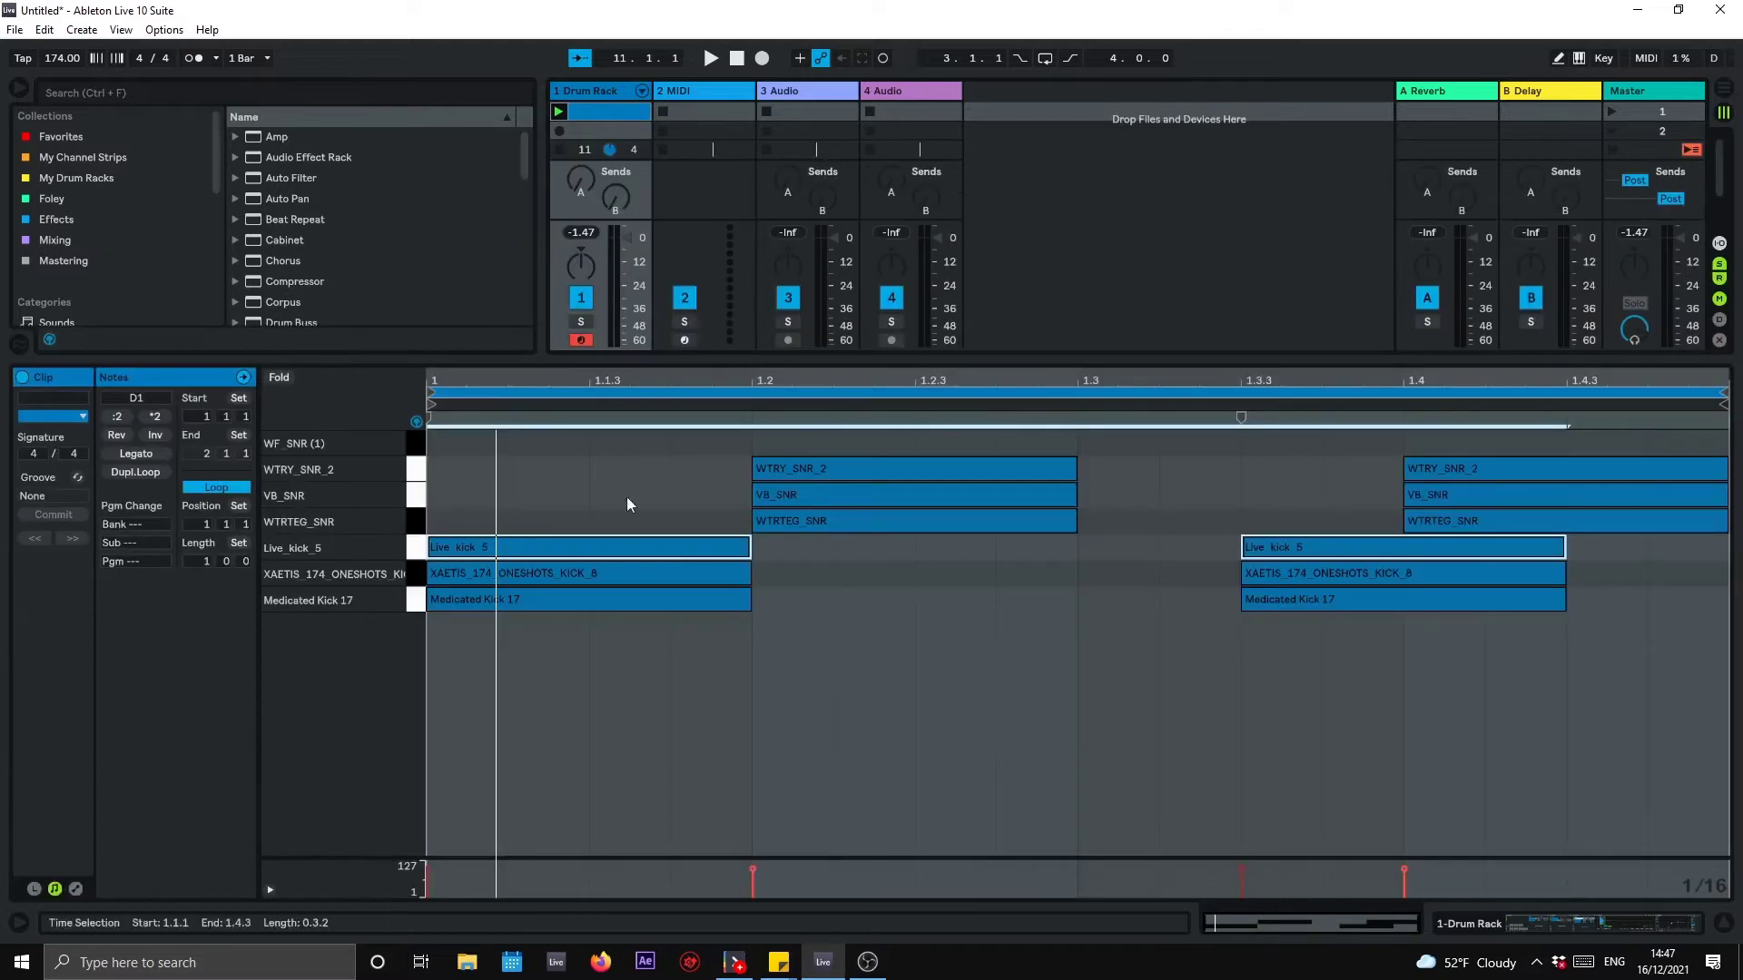
# Step: Clear the note selection and stretch the clip with its notes to a length of 16 bars
pyautogui.click(1089, 529)
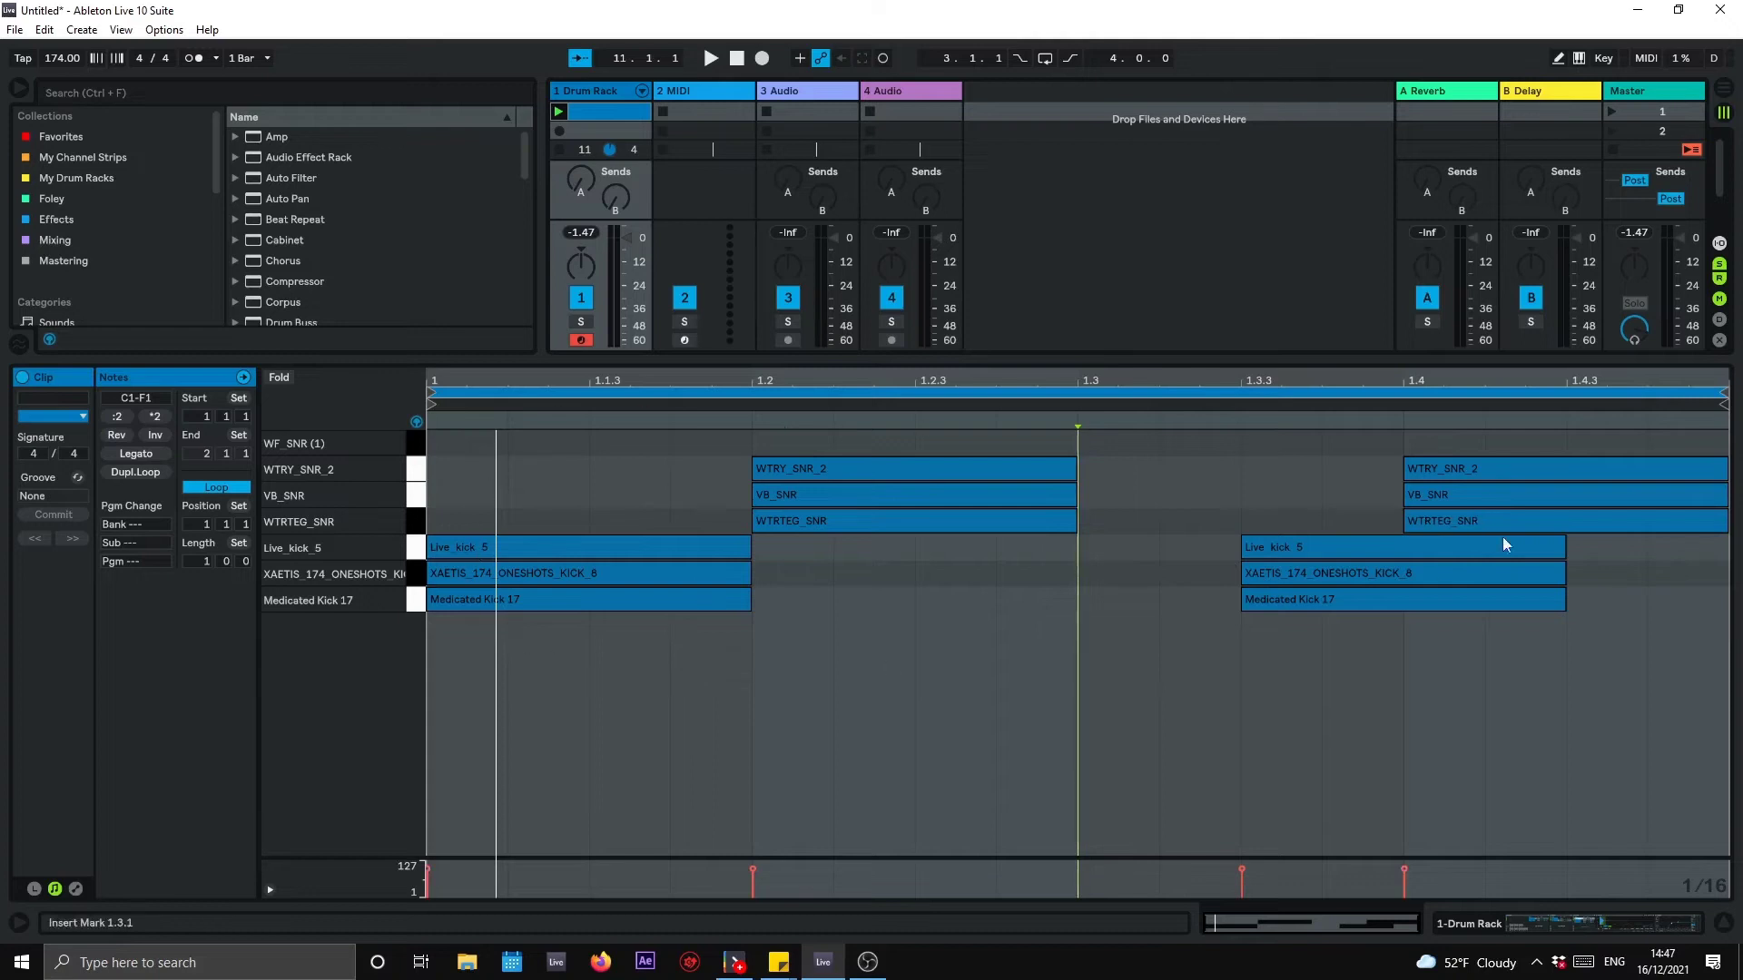
pyautogui.click(156, 416)
pyautogui.click(156, 417)
pyautogui.click(156, 416)
pyautogui.click(155, 416)
pyautogui.click(155, 416)
pyautogui.click(117, 416)
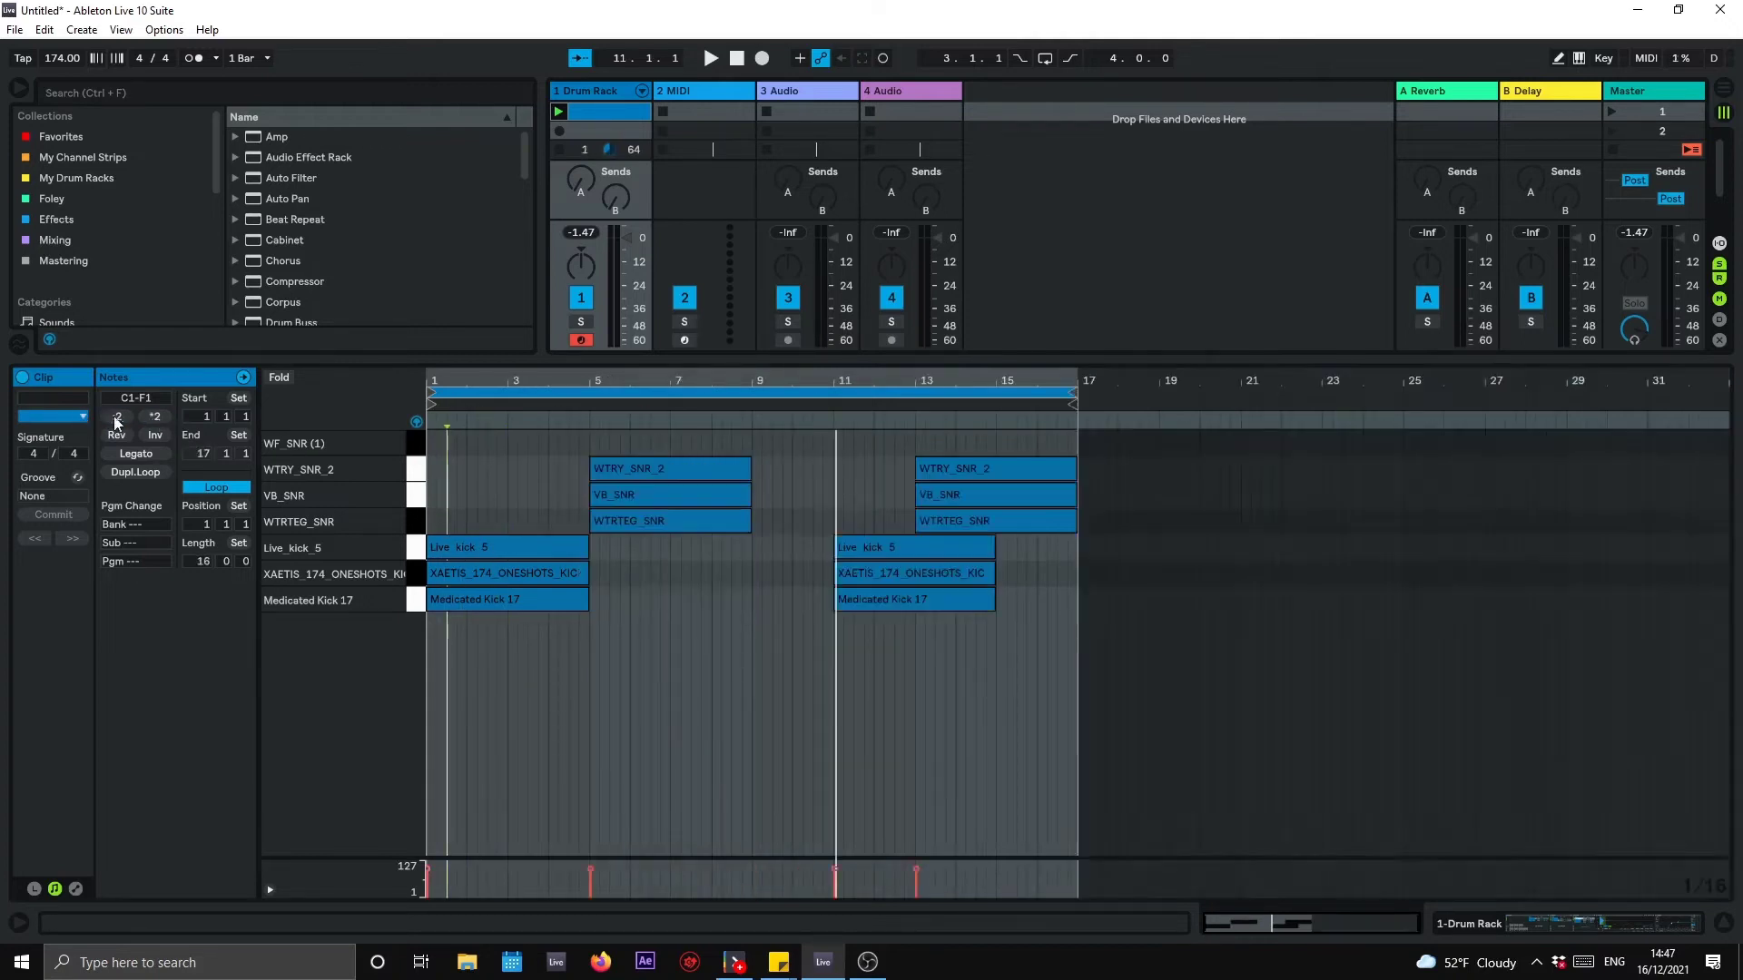
# Step: Select all the kick and snare notes and halve their timing three times to compress the pattern into two bars
pyautogui.moveTo(873, 508); pyautogui.dragTo(992, 439)
pyautogui.hotkey('ctrl', 'a')
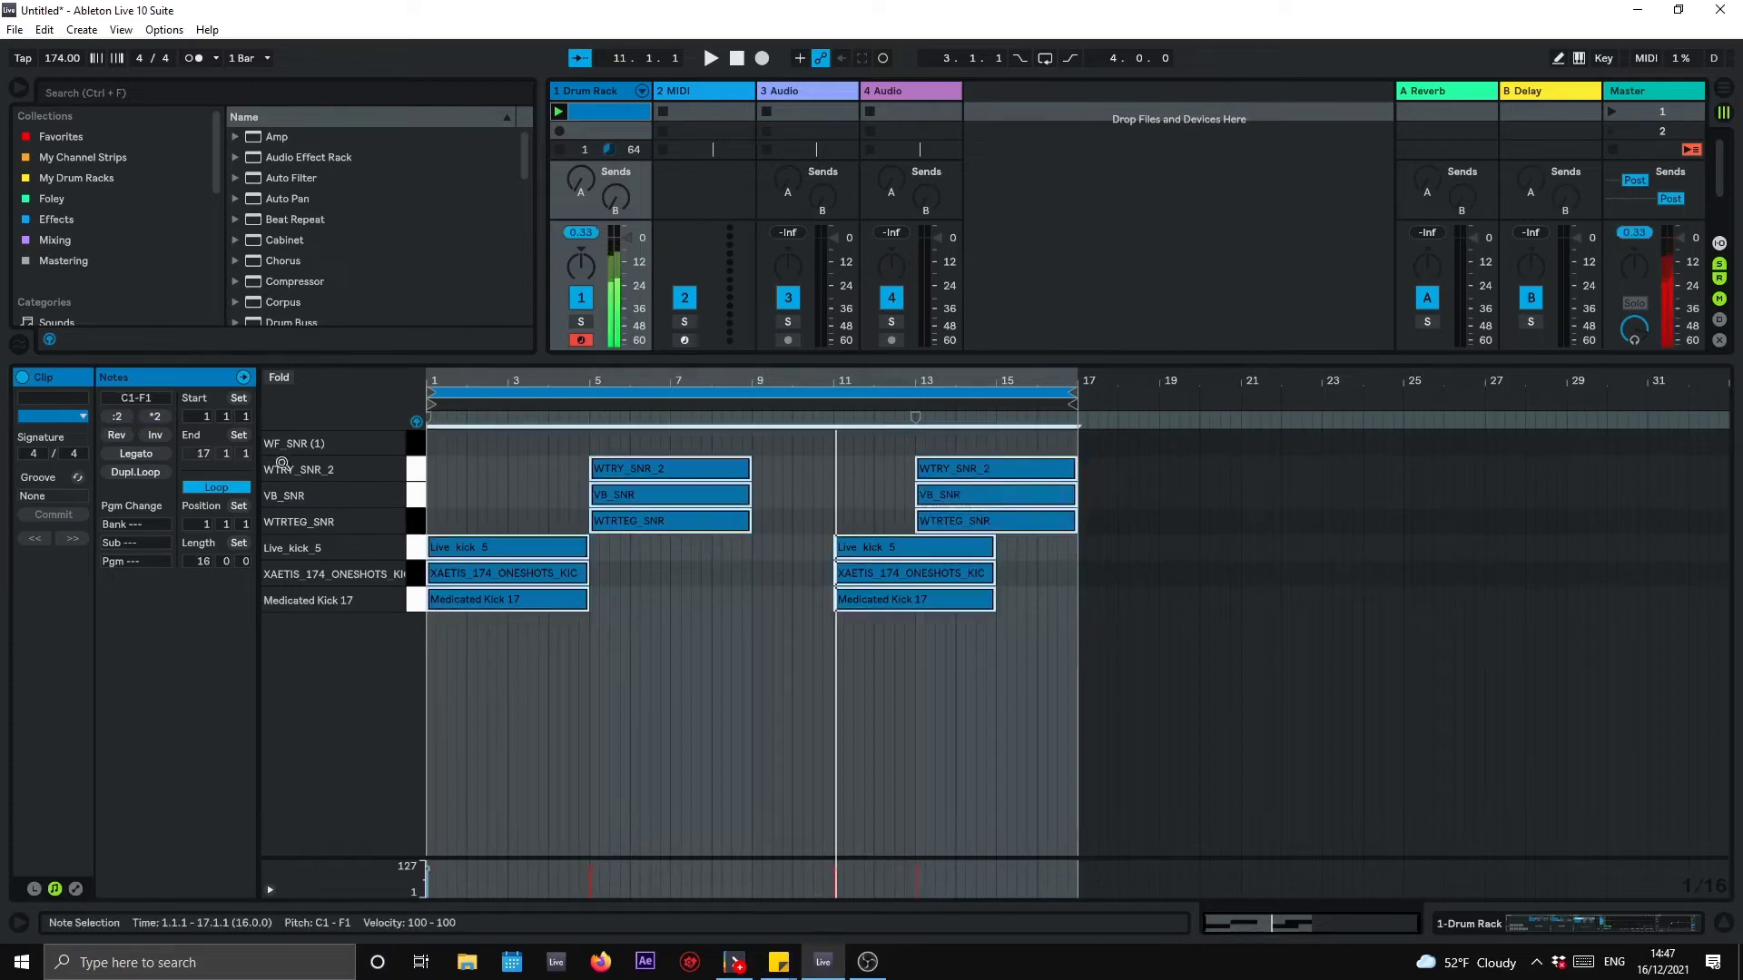
pyautogui.doubleClick(117, 416)
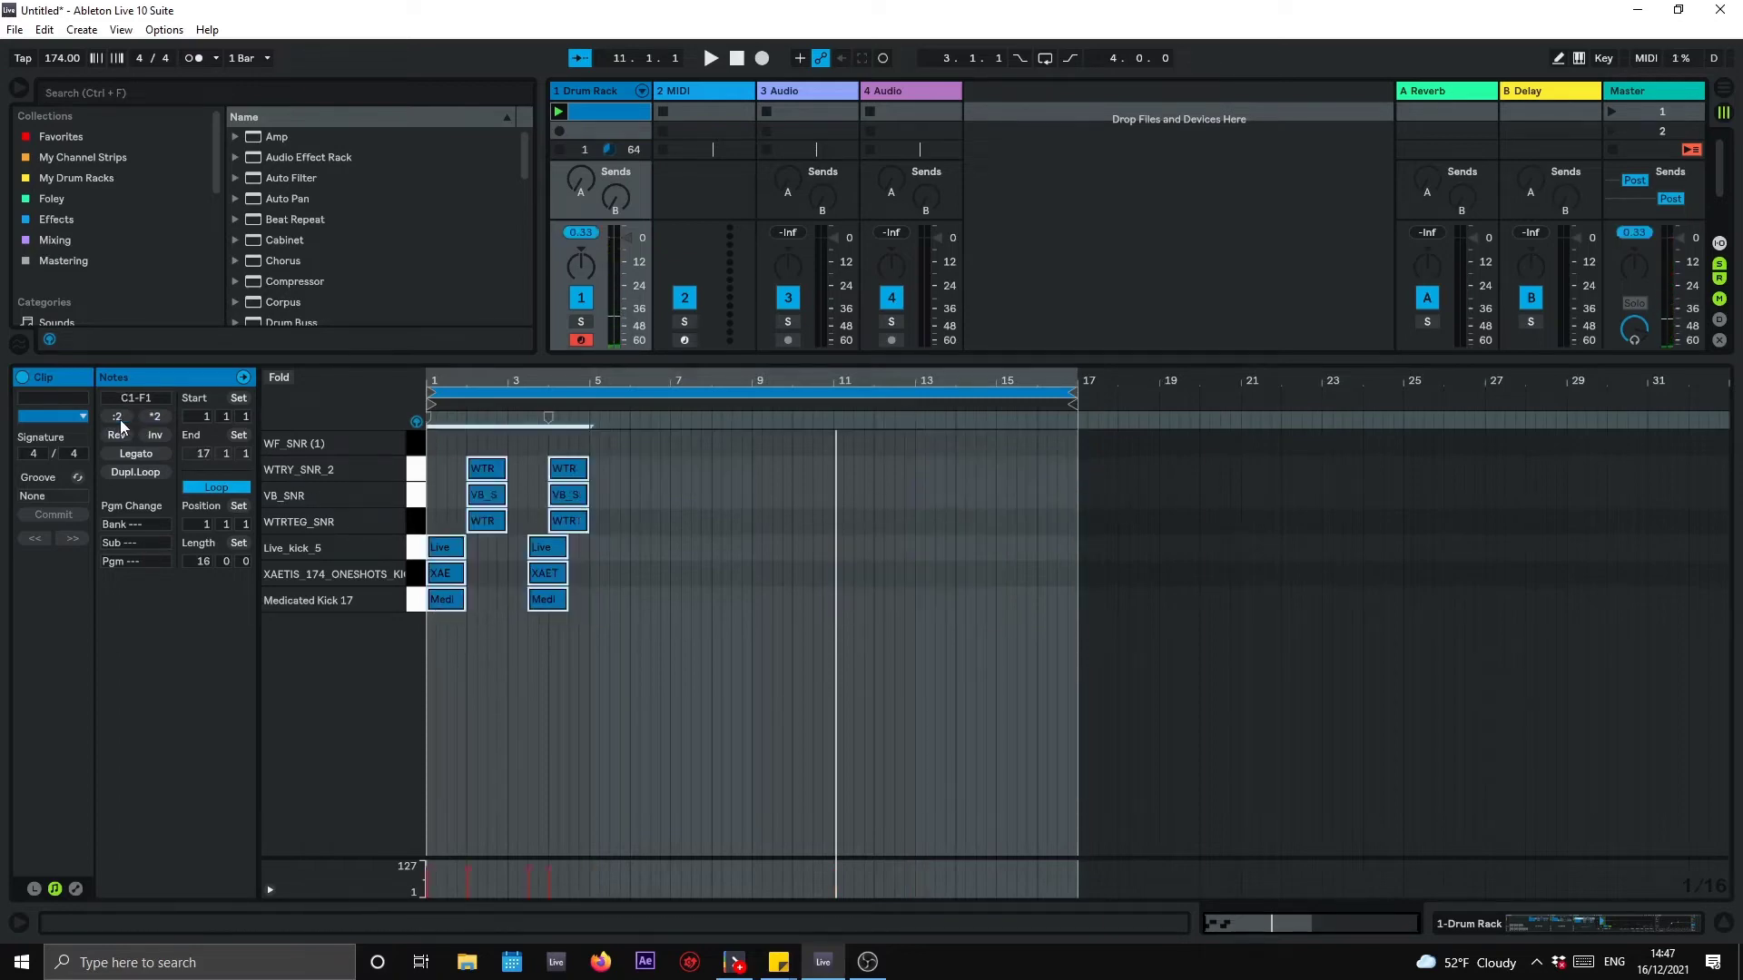
pyautogui.click(121, 422)
# Step: Duplicate the two-bar kick and snare pattern until it fills the 16-bar clip, and play it briefly
pyautogui.hotkey('ctrl', 'd')
pyautogui.hotkey('ctrl', 'd')
pyautogui.hotkey('ctrl', 'd')
pyautogui.hotkey('ctrl', 'd')
pyautogui.hotkey('ctrl', 'd')
pyautogui.hotkey('ctrl', 'd')
pyautogui.hotkey('ctrl', 'd')
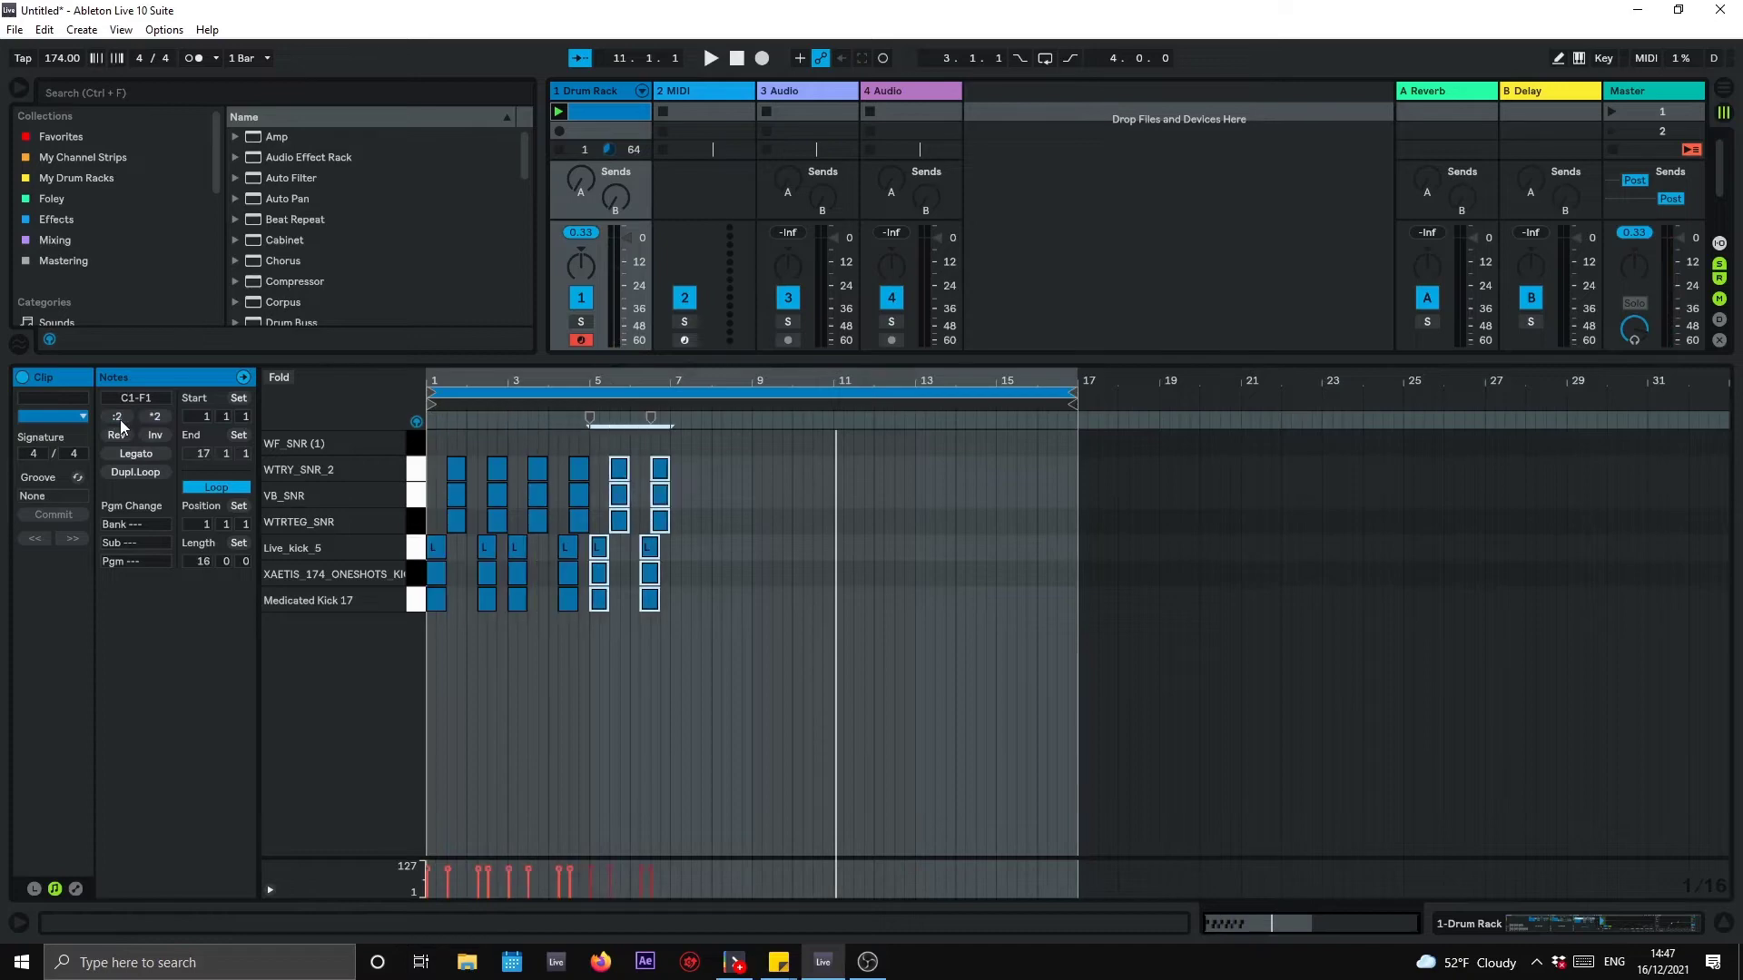
pyautogui.press('space')
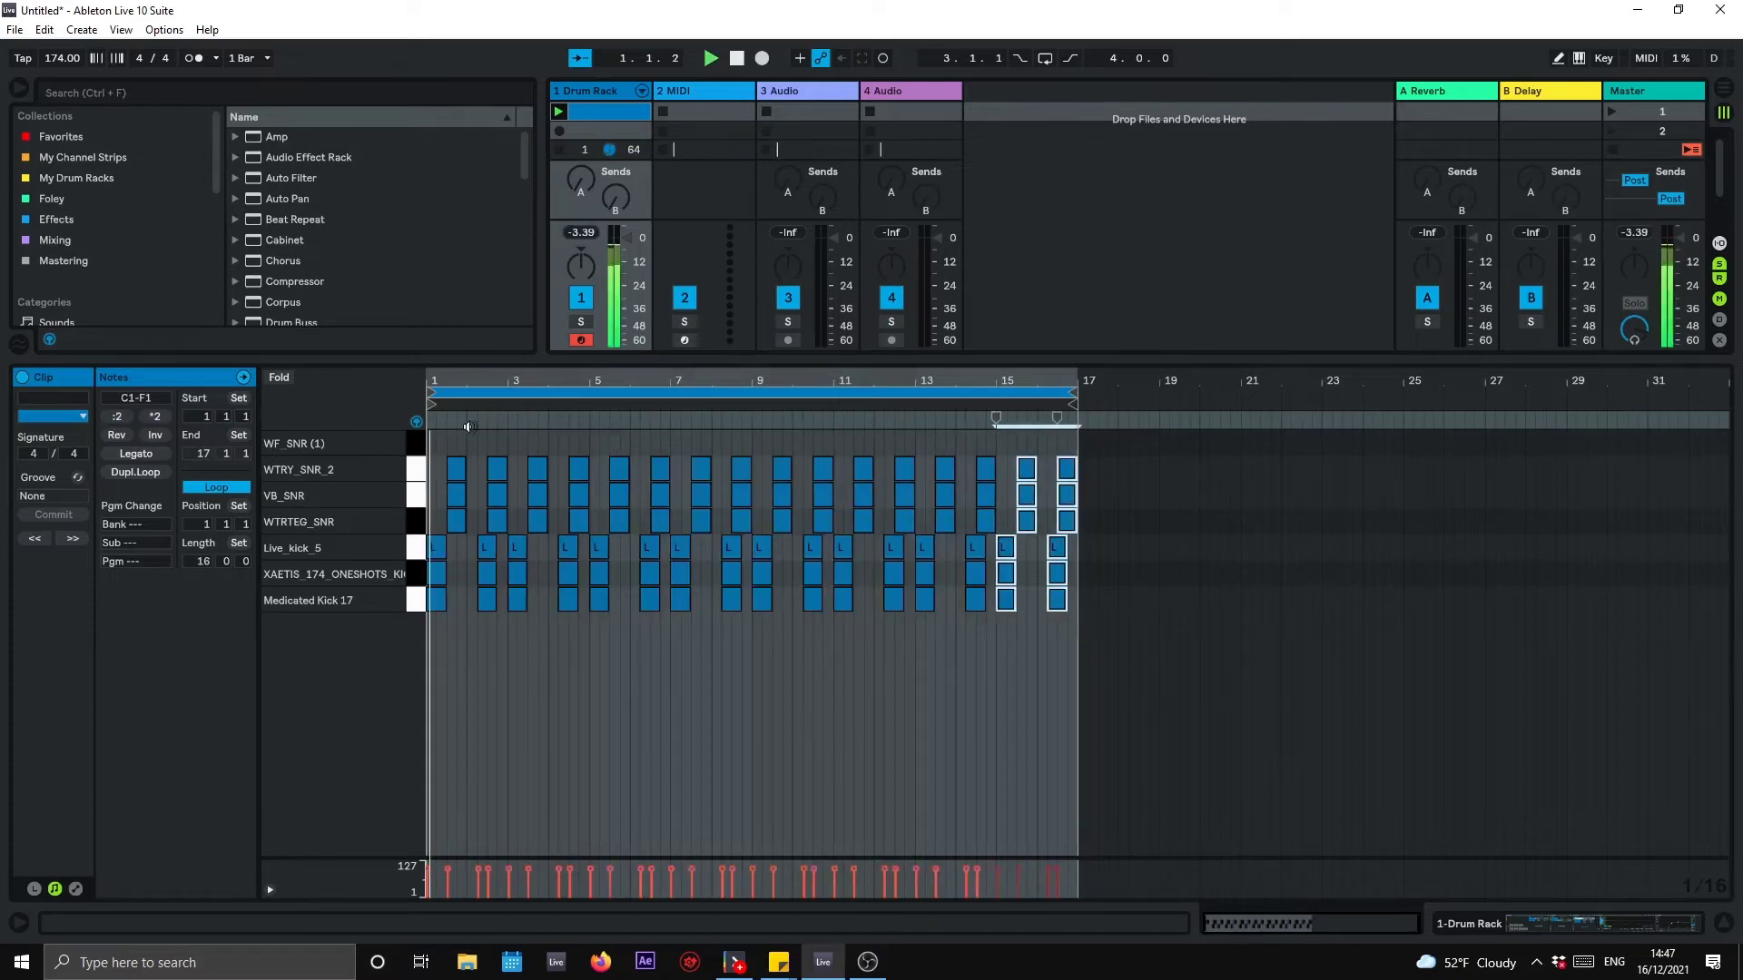
pyautogui.press('space')
# Step: Select all the notes, halve their timing once, and duplicate the compressed pattern into the second half of the clip
pyautogui.moveTo(1105, 459); pyautogui.dragTo(427, 583)
pyautogui.moveTo(1105, 476); pyautogui.dragTo(385, 657)
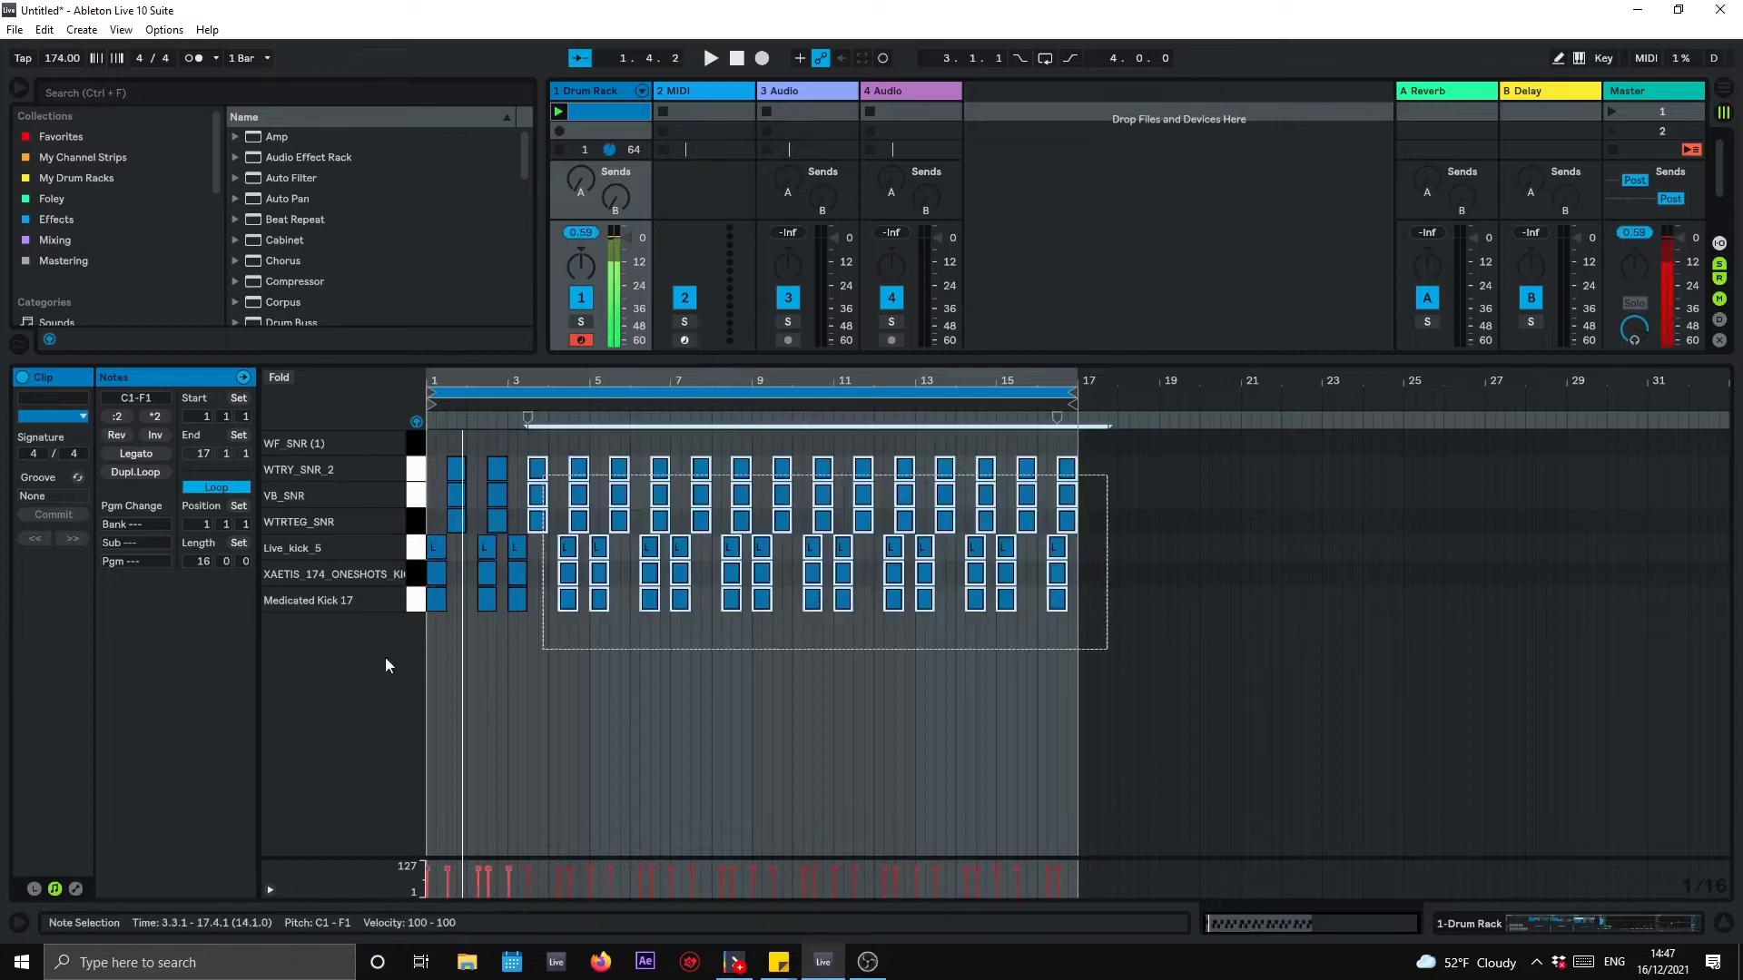
pyautogui.click(123, 418)
pyautogui.hotkey('ctrl', 'd')
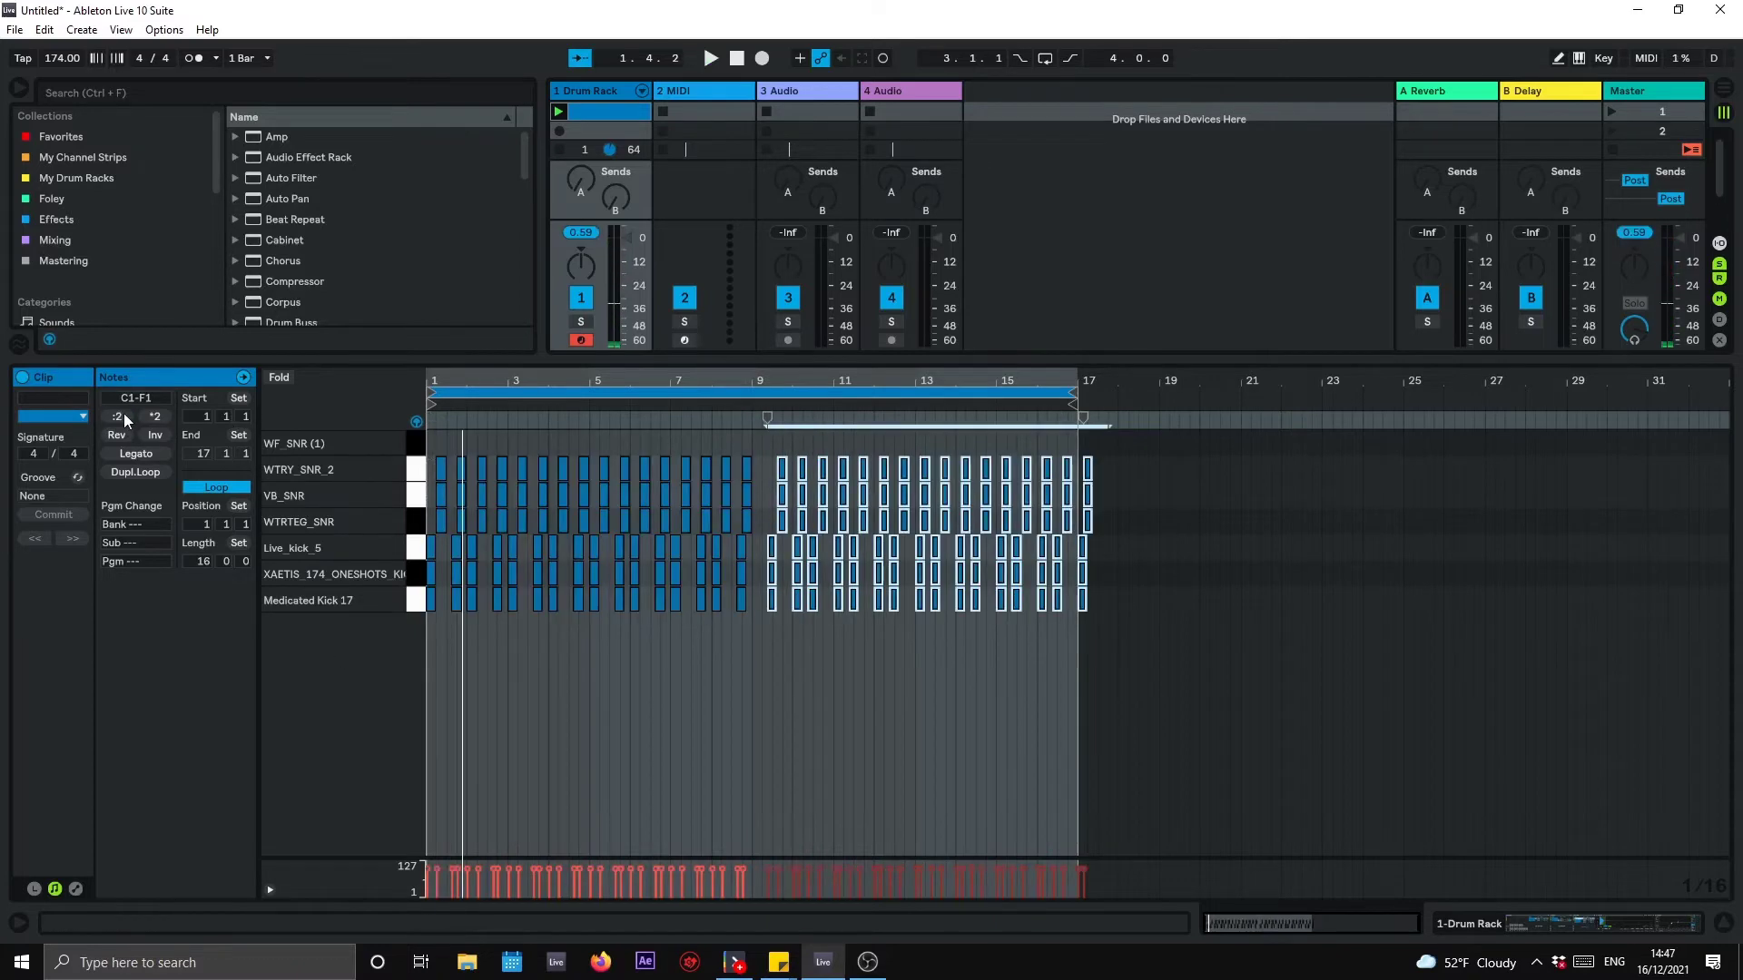
# Step: Nudge the duplicated notes earlier so they start exactly at bar 9, and play the clip
pyautogui.press('Left')
pyautogui.press('Left')
pyautogui.press('Left')
pyautogui.press('Left')
pyautogui.press('Left')
pyautogui.press('Left')
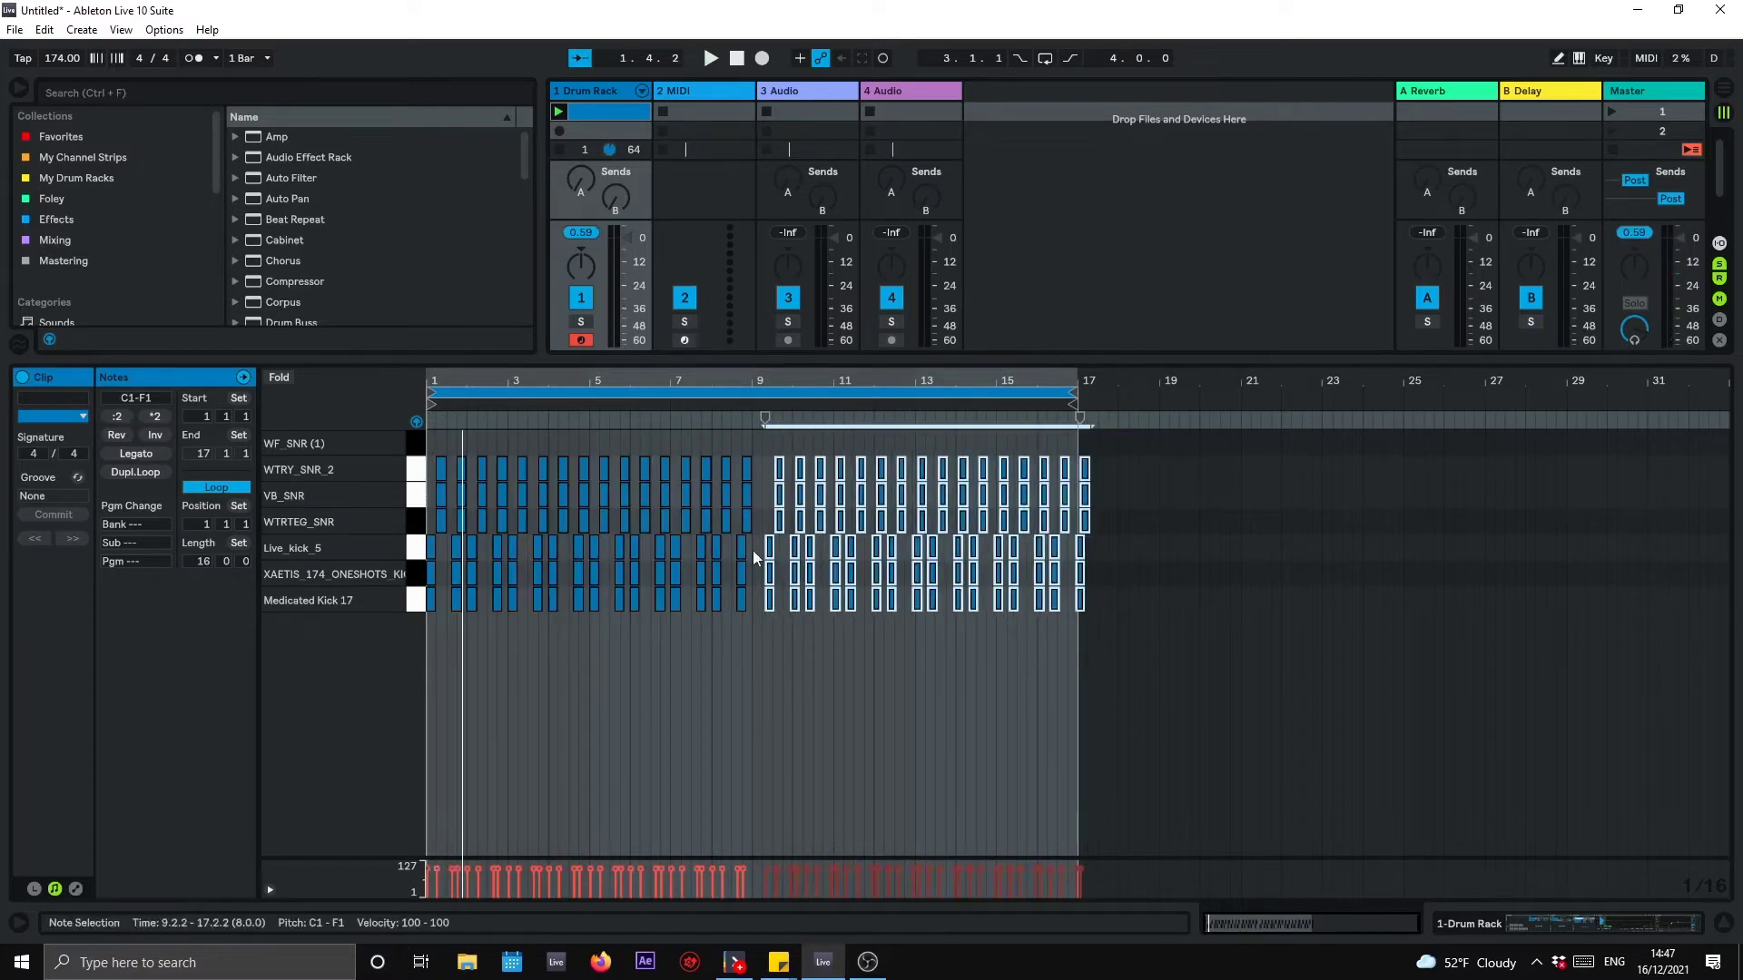
pyautogui.moveTo(712, 371); pyautogui.dragTo(928, 371)
pyautogui.press('space')
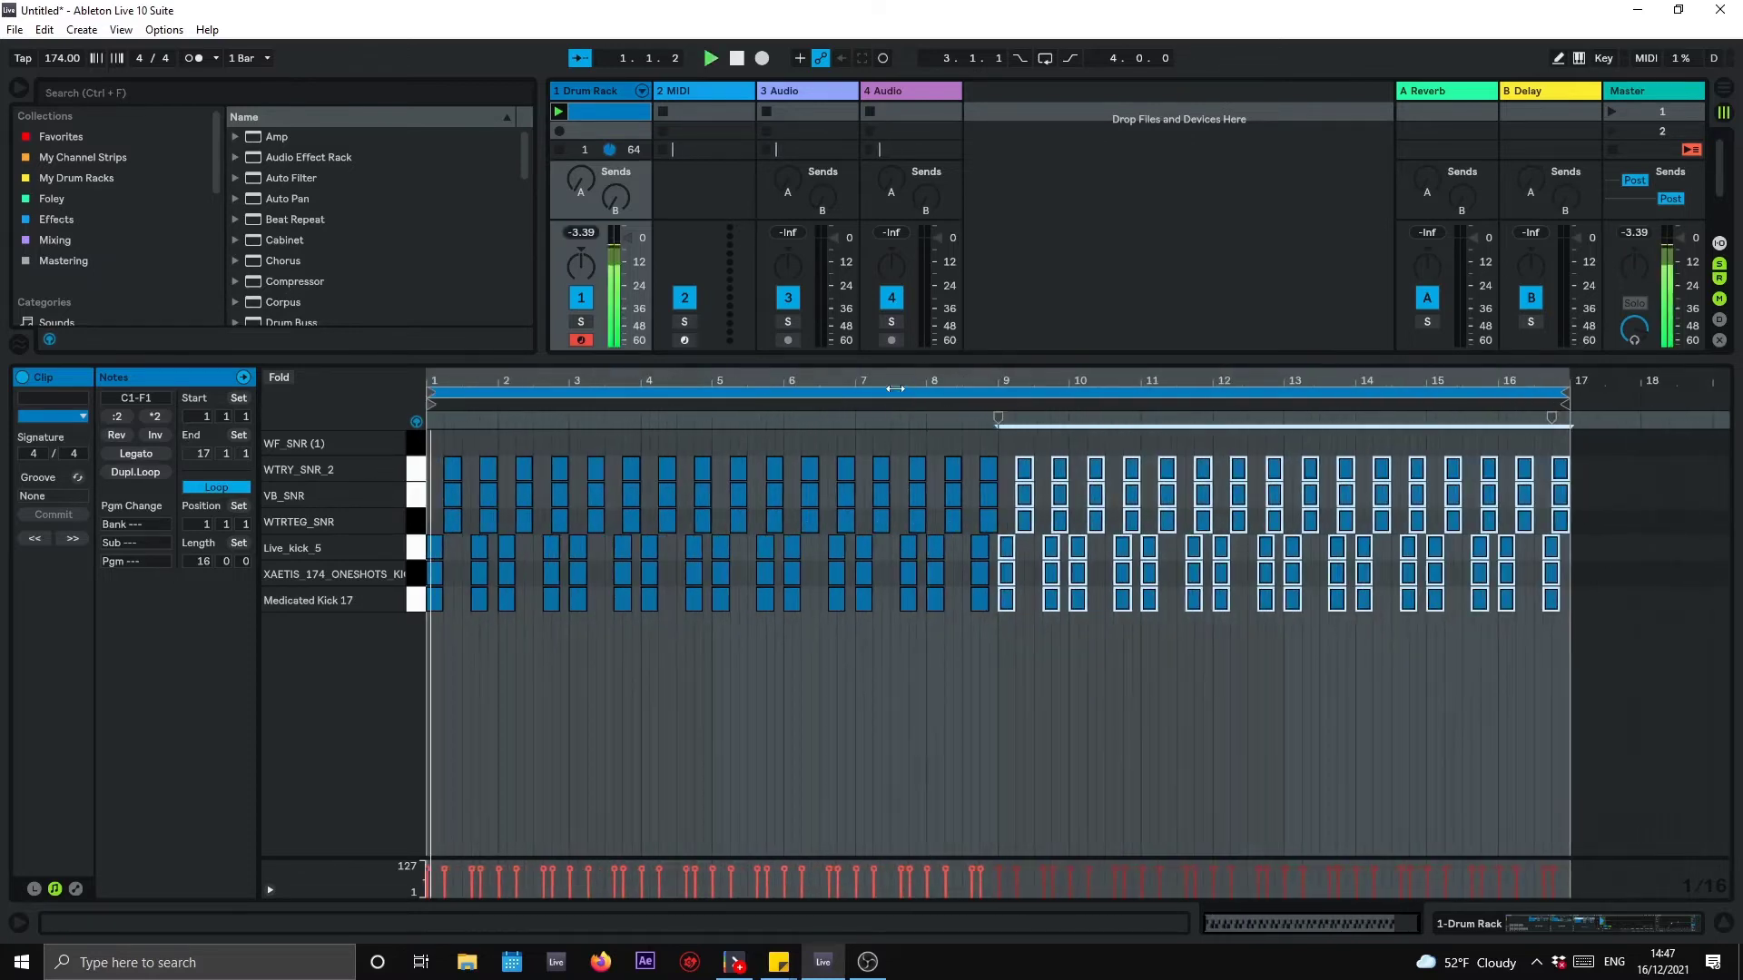
# Step: Resize the note editor and examine the notes around bar 9 to check how the two halves line up, clearing the selection
pyautogui.moveTo(830, 360); pyautogui.dragTo(830, 513)
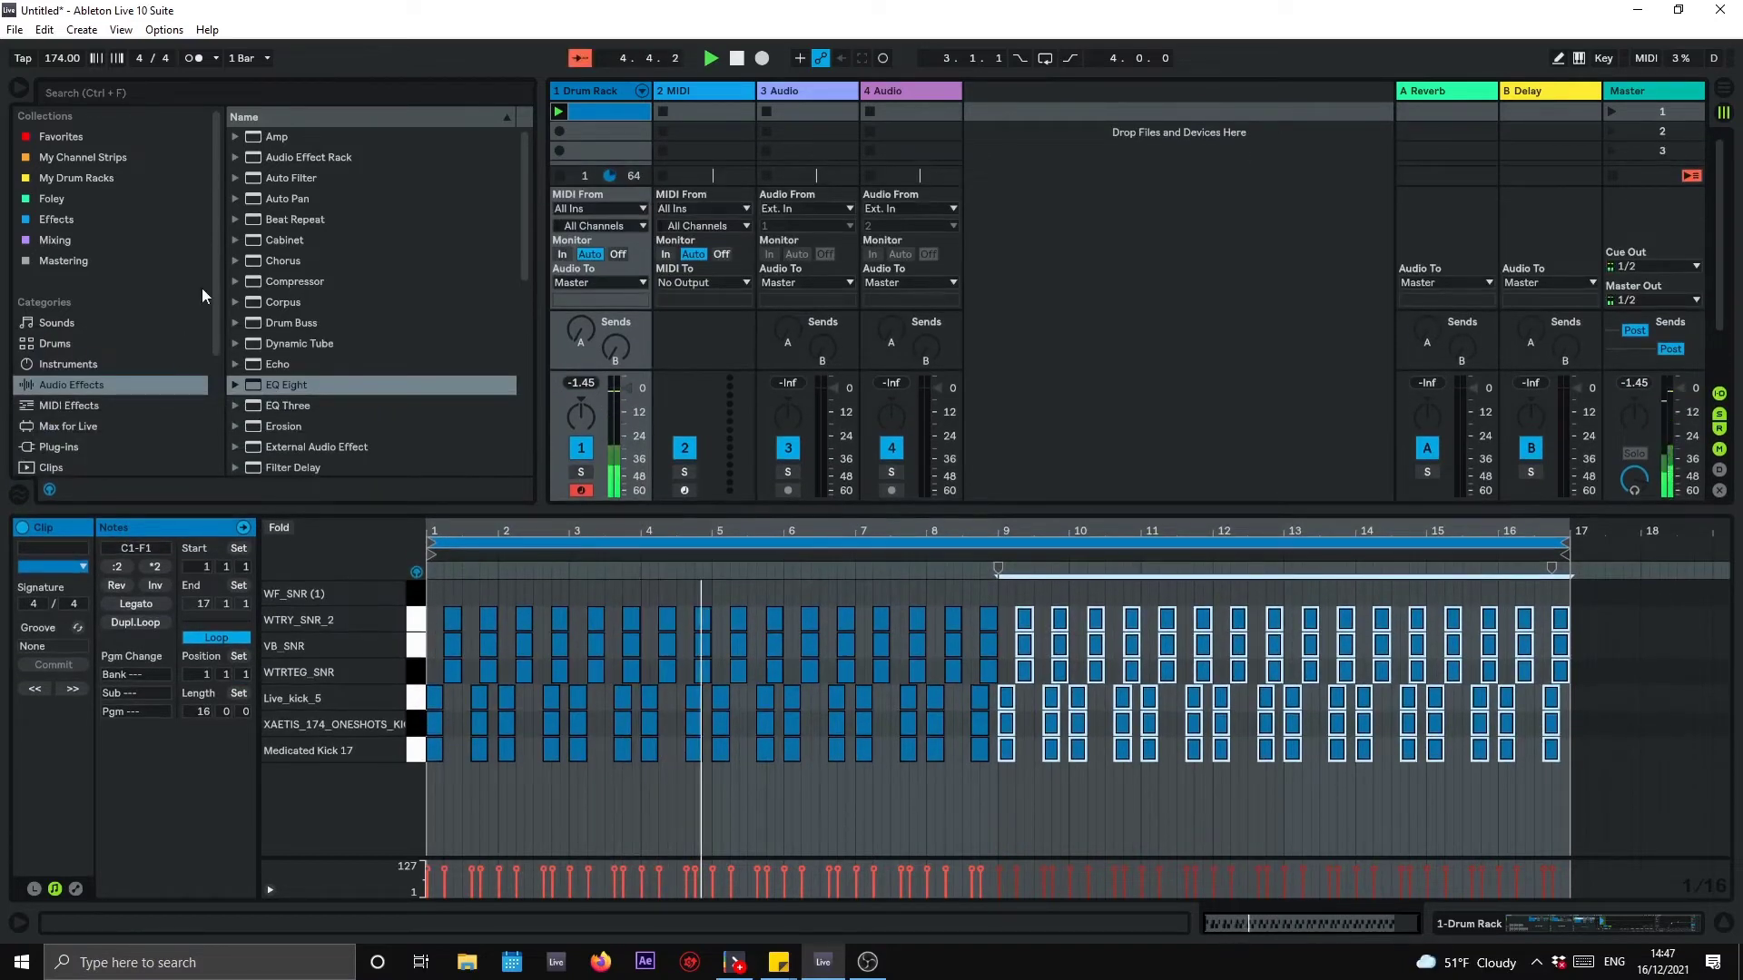
pyautogui.scroll(-1, 295, 216)
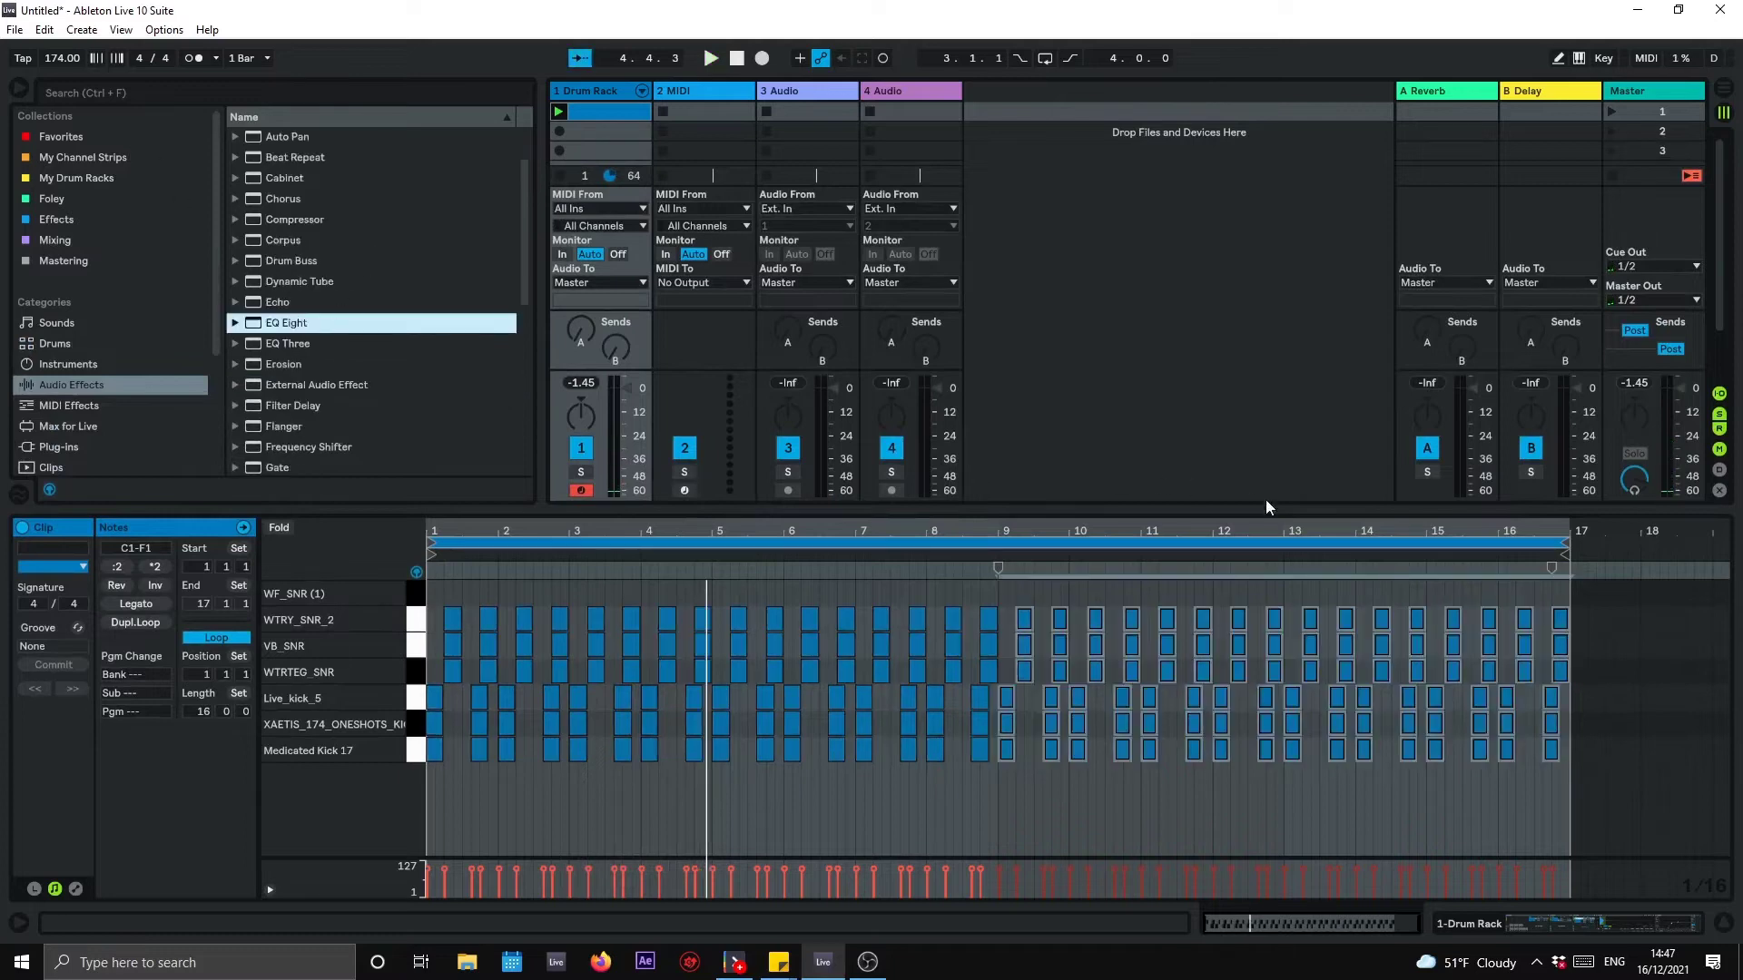
pyautogui.click(986, 535)
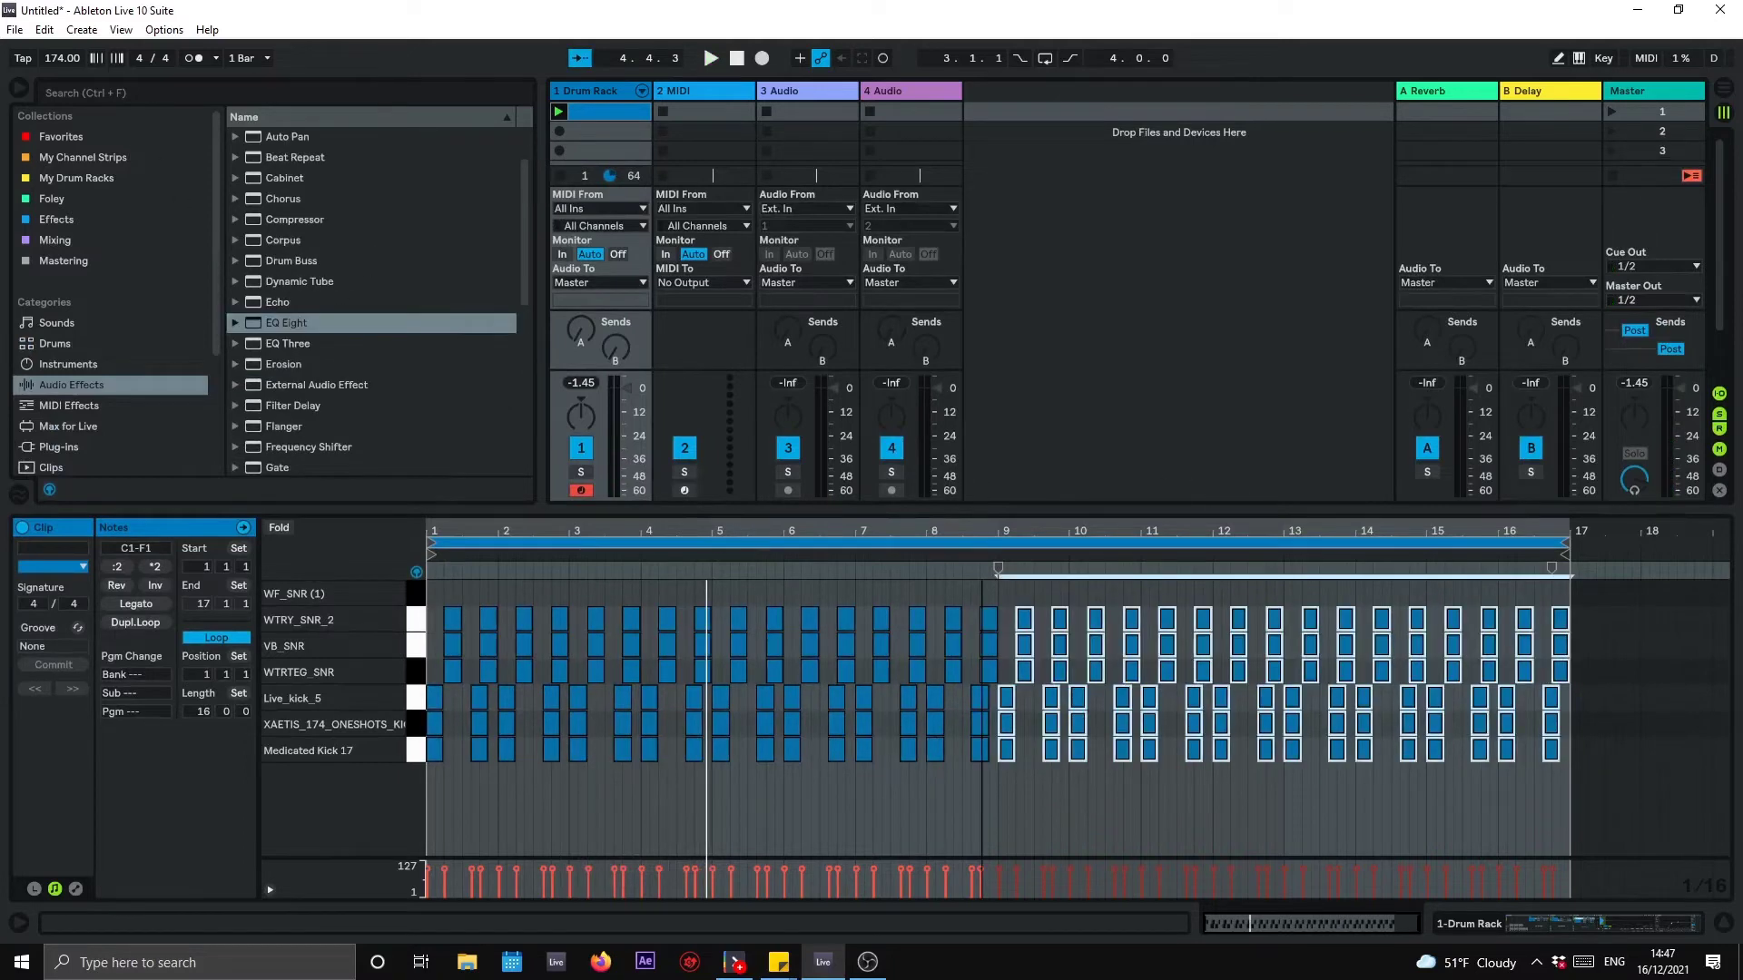
pyautogui.moveTo(986, 533); pyautogui.dragTo(986, 535)
pyautogui.moveTo(834, 524); pyautogui.dragTo(879, 548)
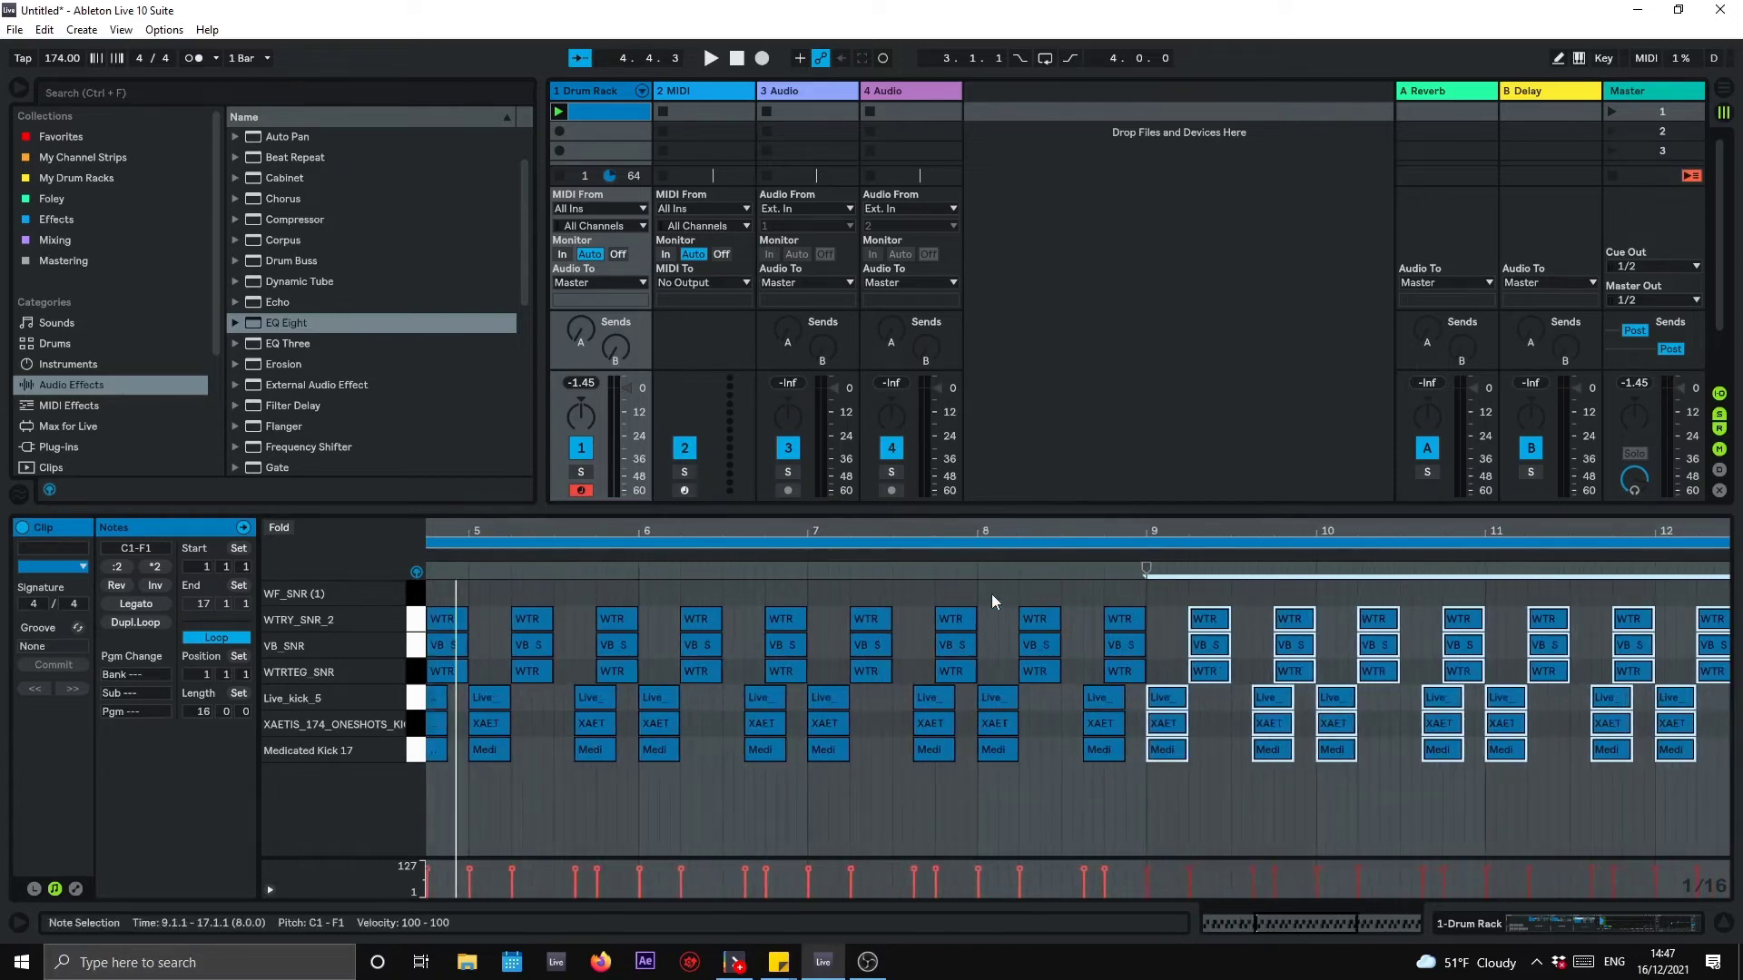
pyautogui.click(419, 603)
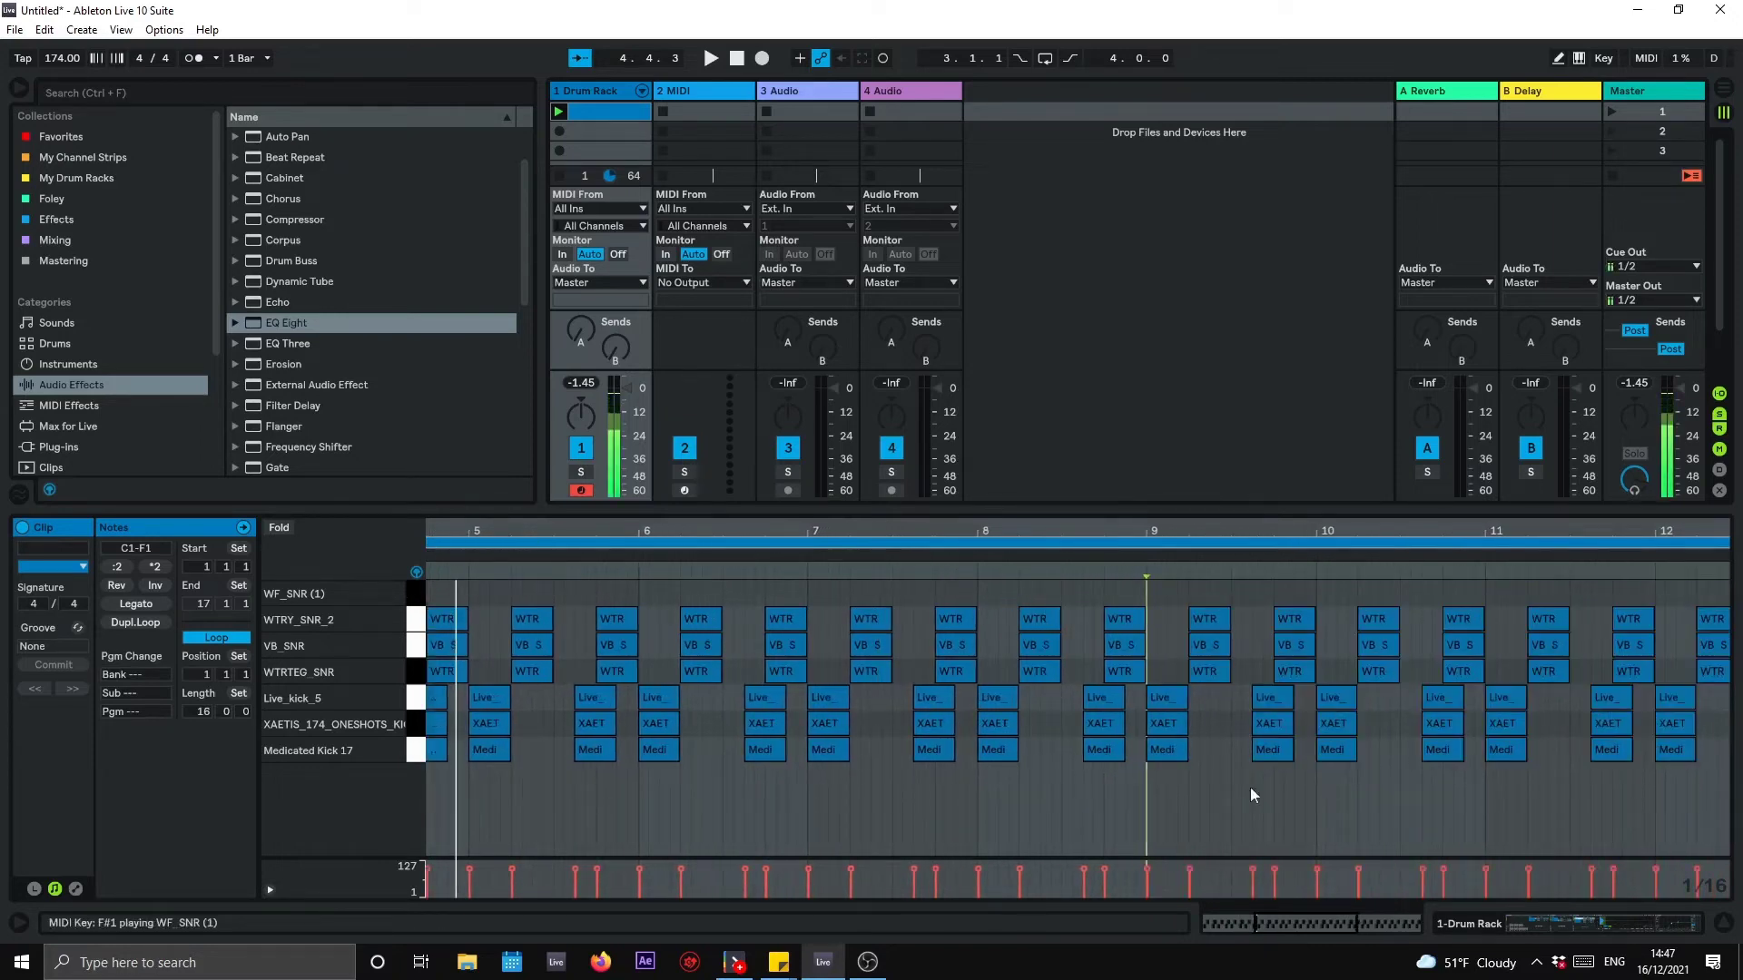
# Step: Add an EQ Eight to the Snares chain of the nested Drum Rack
pyautogui.click(1641, 926)
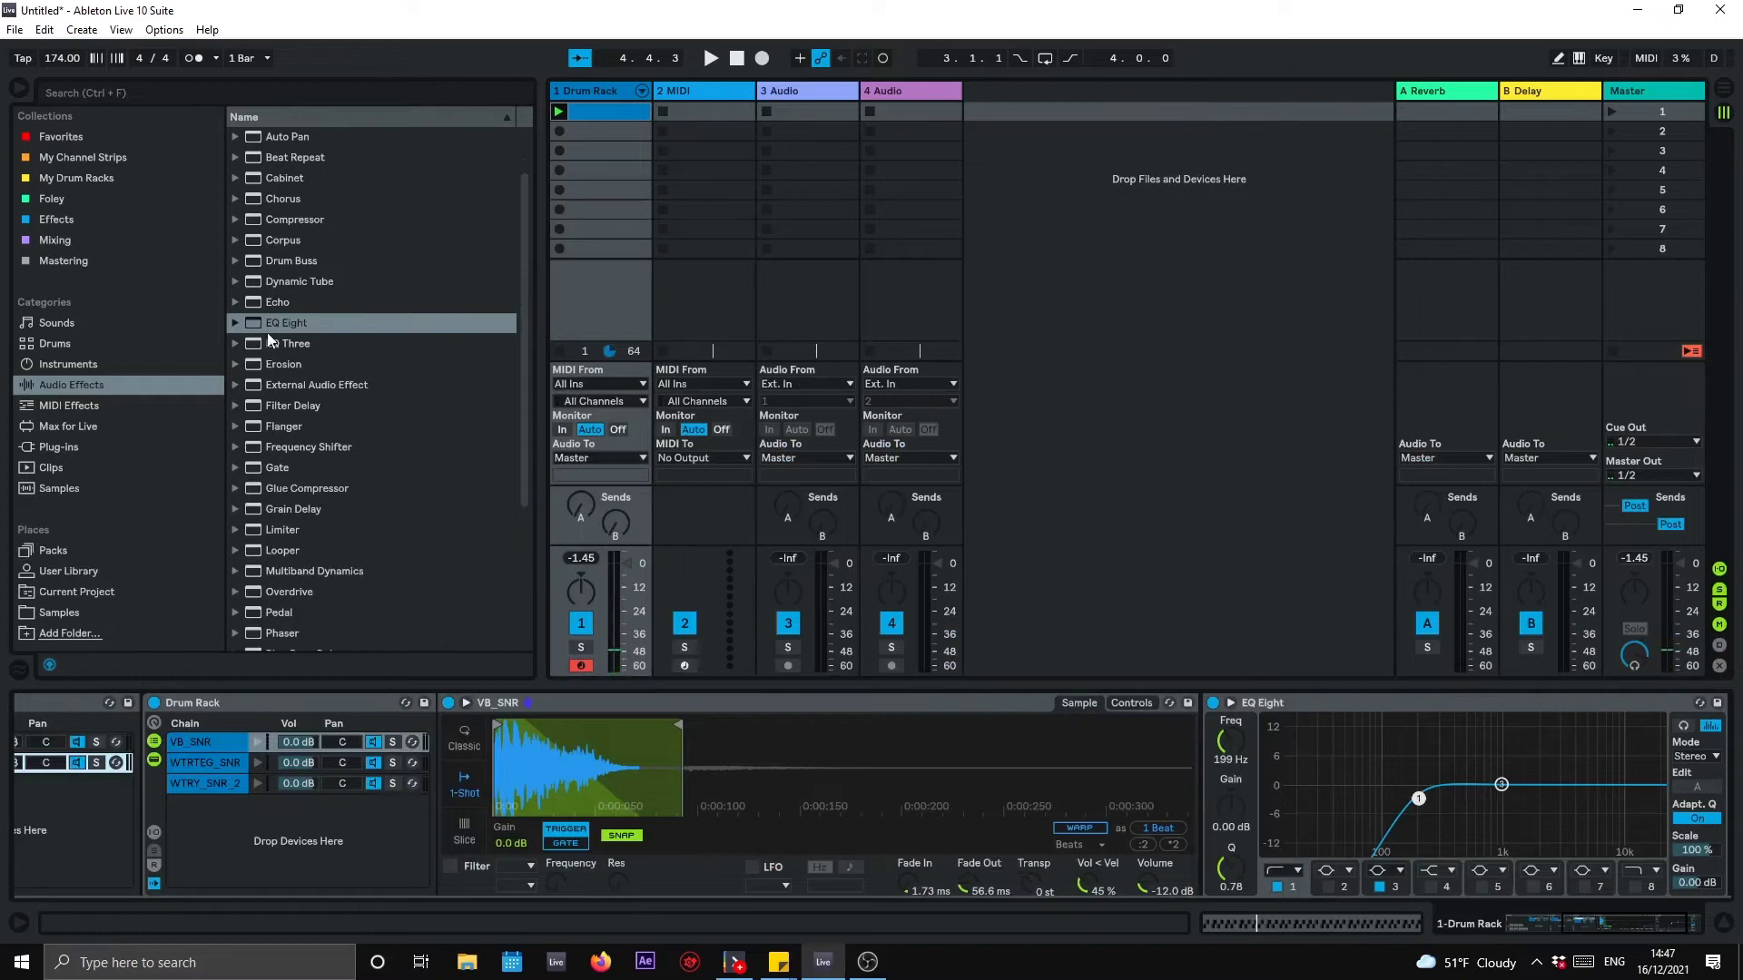
pyautogui.hscroll(-3, 22, 797)
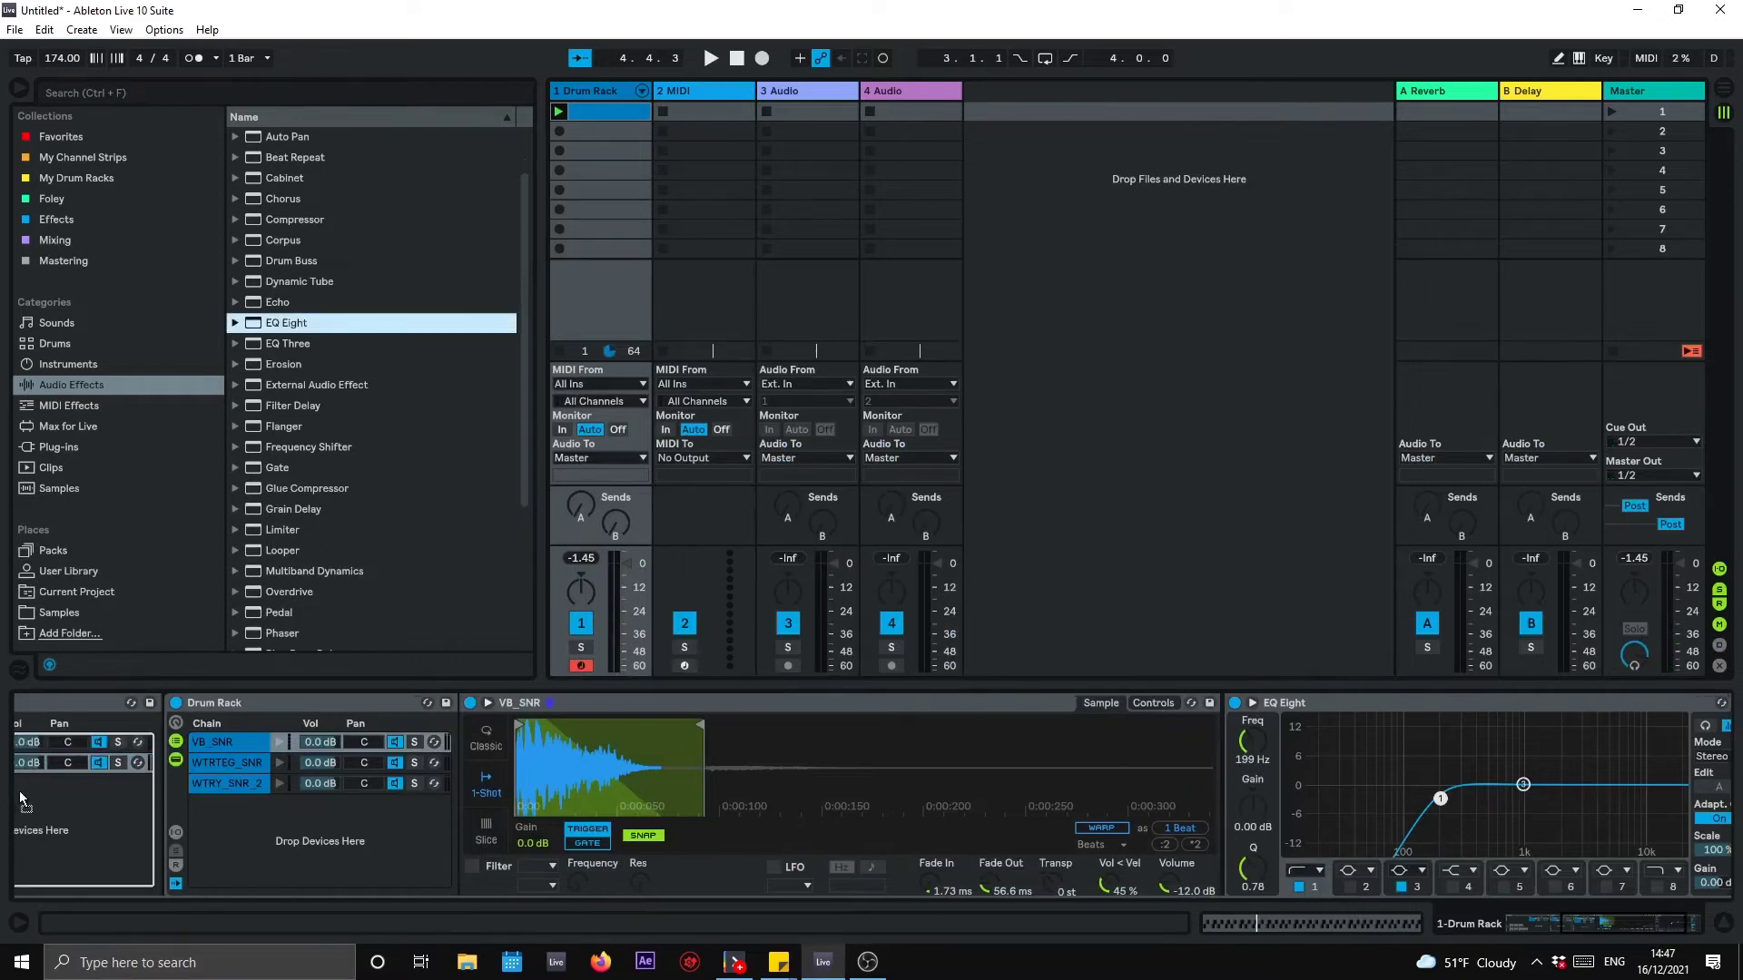
pyautogui.moveTo(20, 792); pyautogui.dragTo(112, 754)
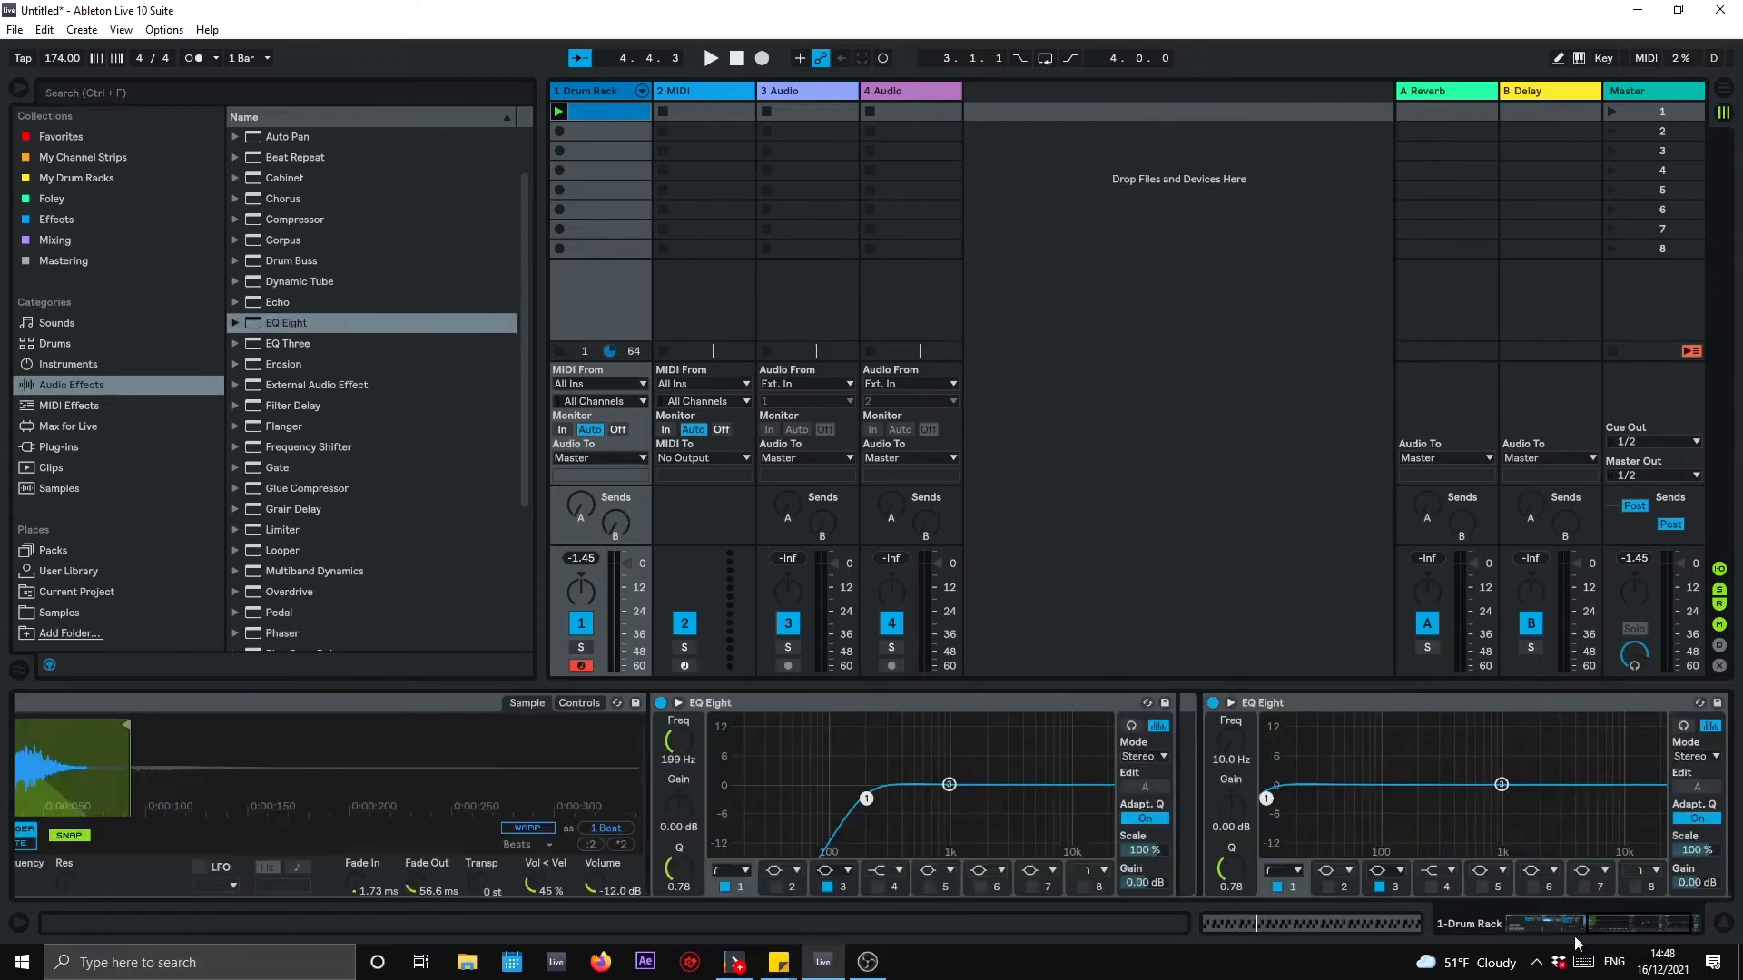
# Step: Select the WF_SNR (1) chain in the outer Drum Rack and add an EQ Eight to it
pyautogui.click(1495, 926)
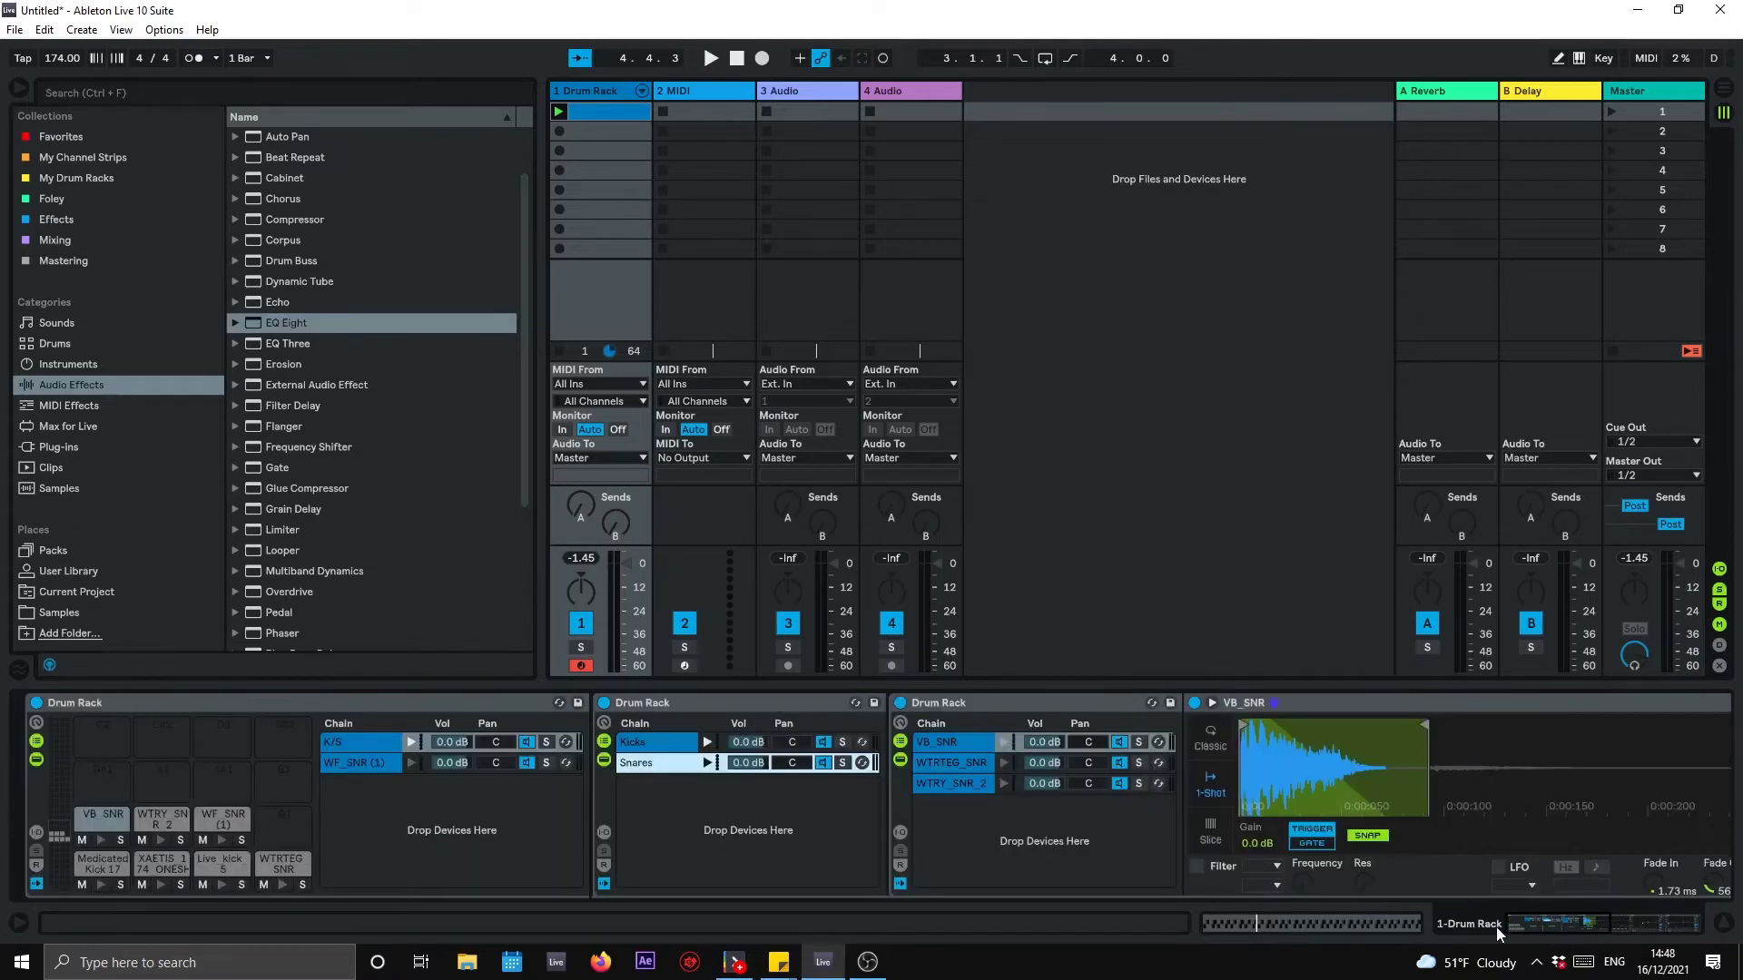
pyautogui.click(403, 765)
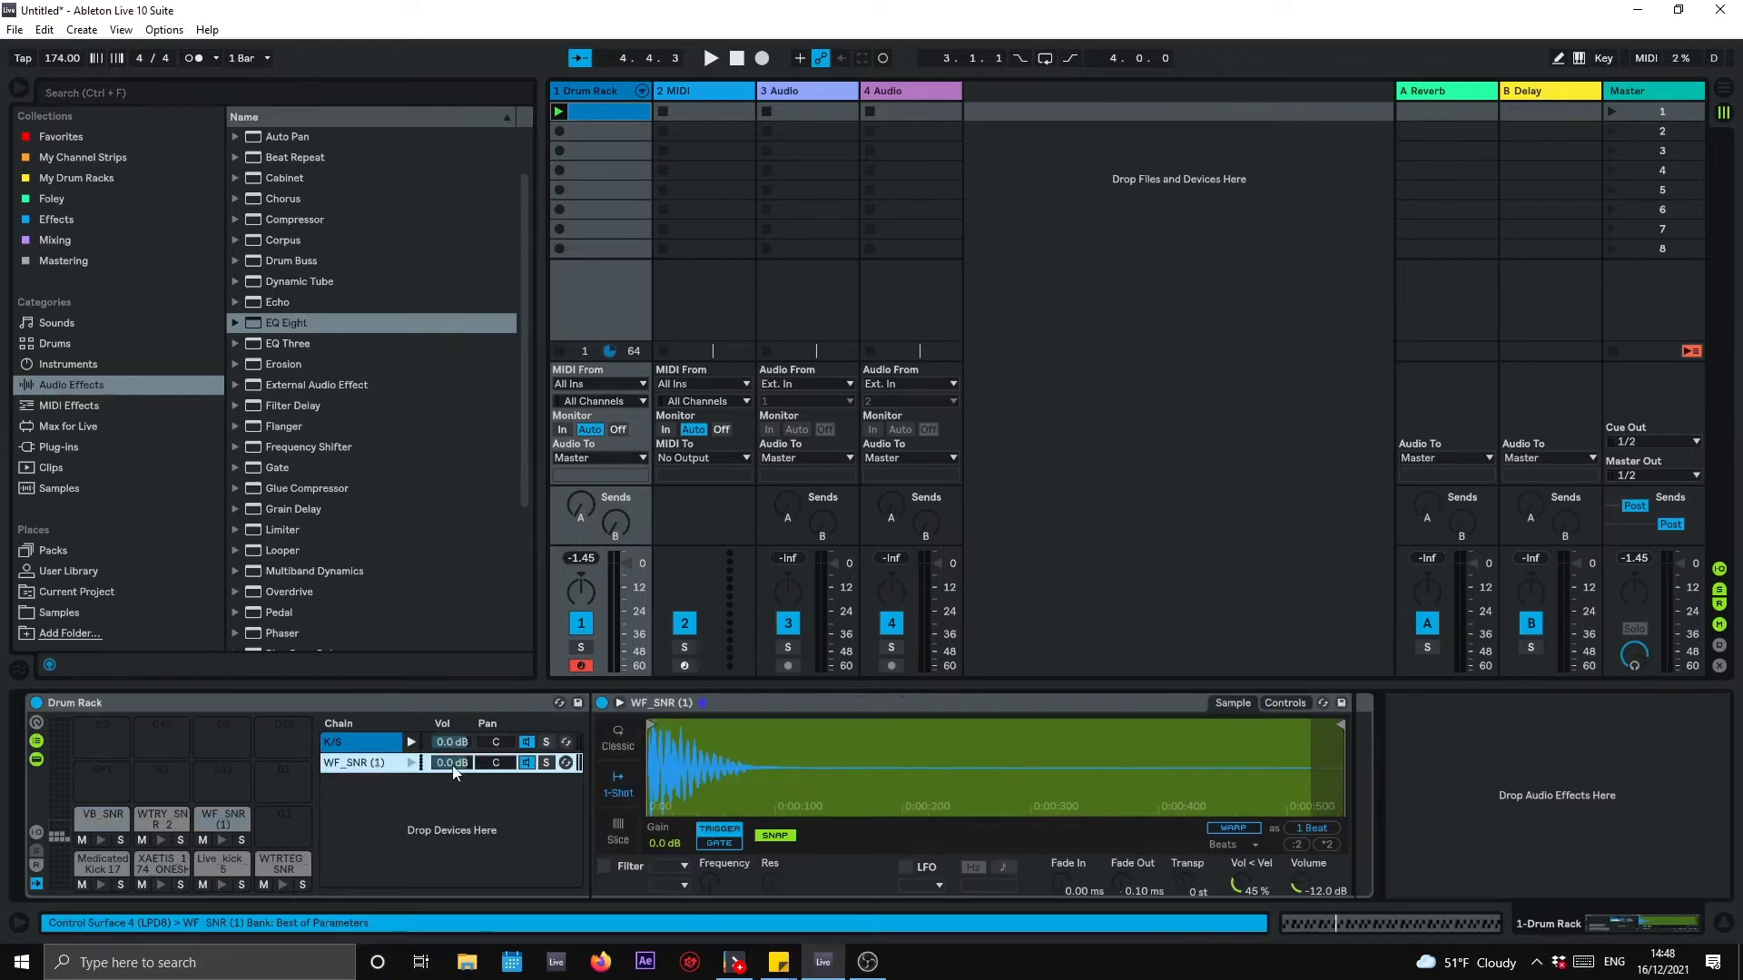
pyautogui.moveTo(277, 325); pyautogui.dragTo(308, 773)
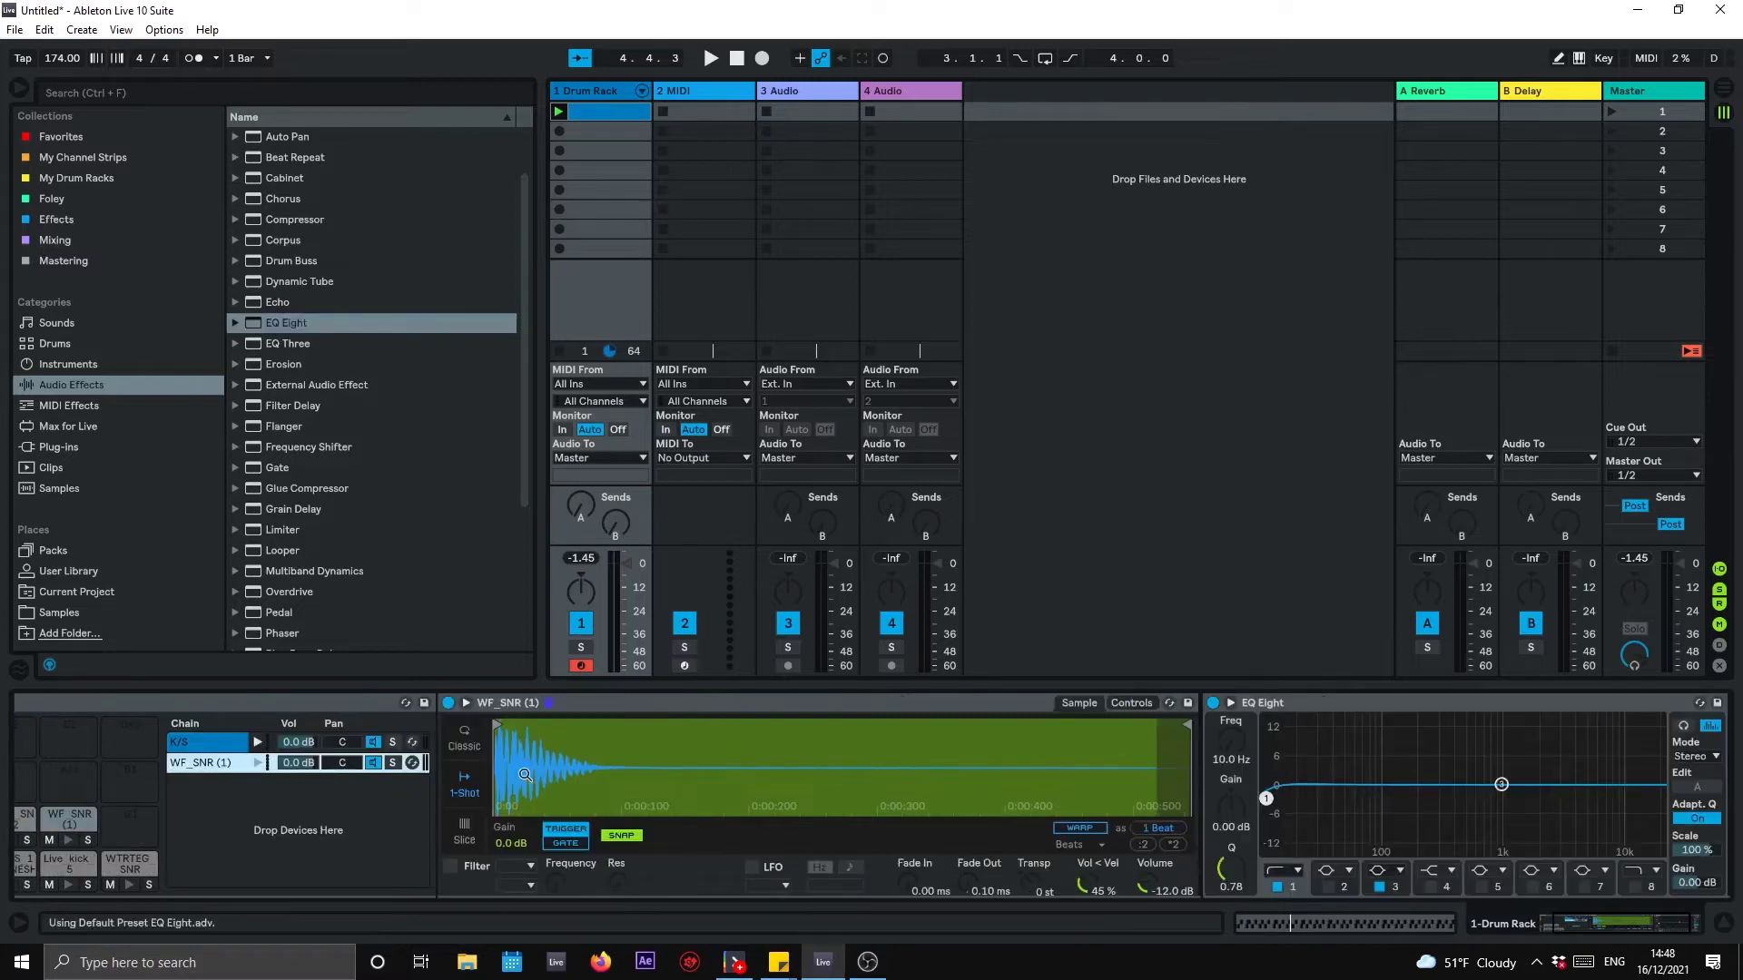
# Step: Reopen the drum clip, add WF_SNR (1) ghost notes at 1.2.3 and 1.3.1, select both, and play the result
pyautogui.doubleClick(601, 115)
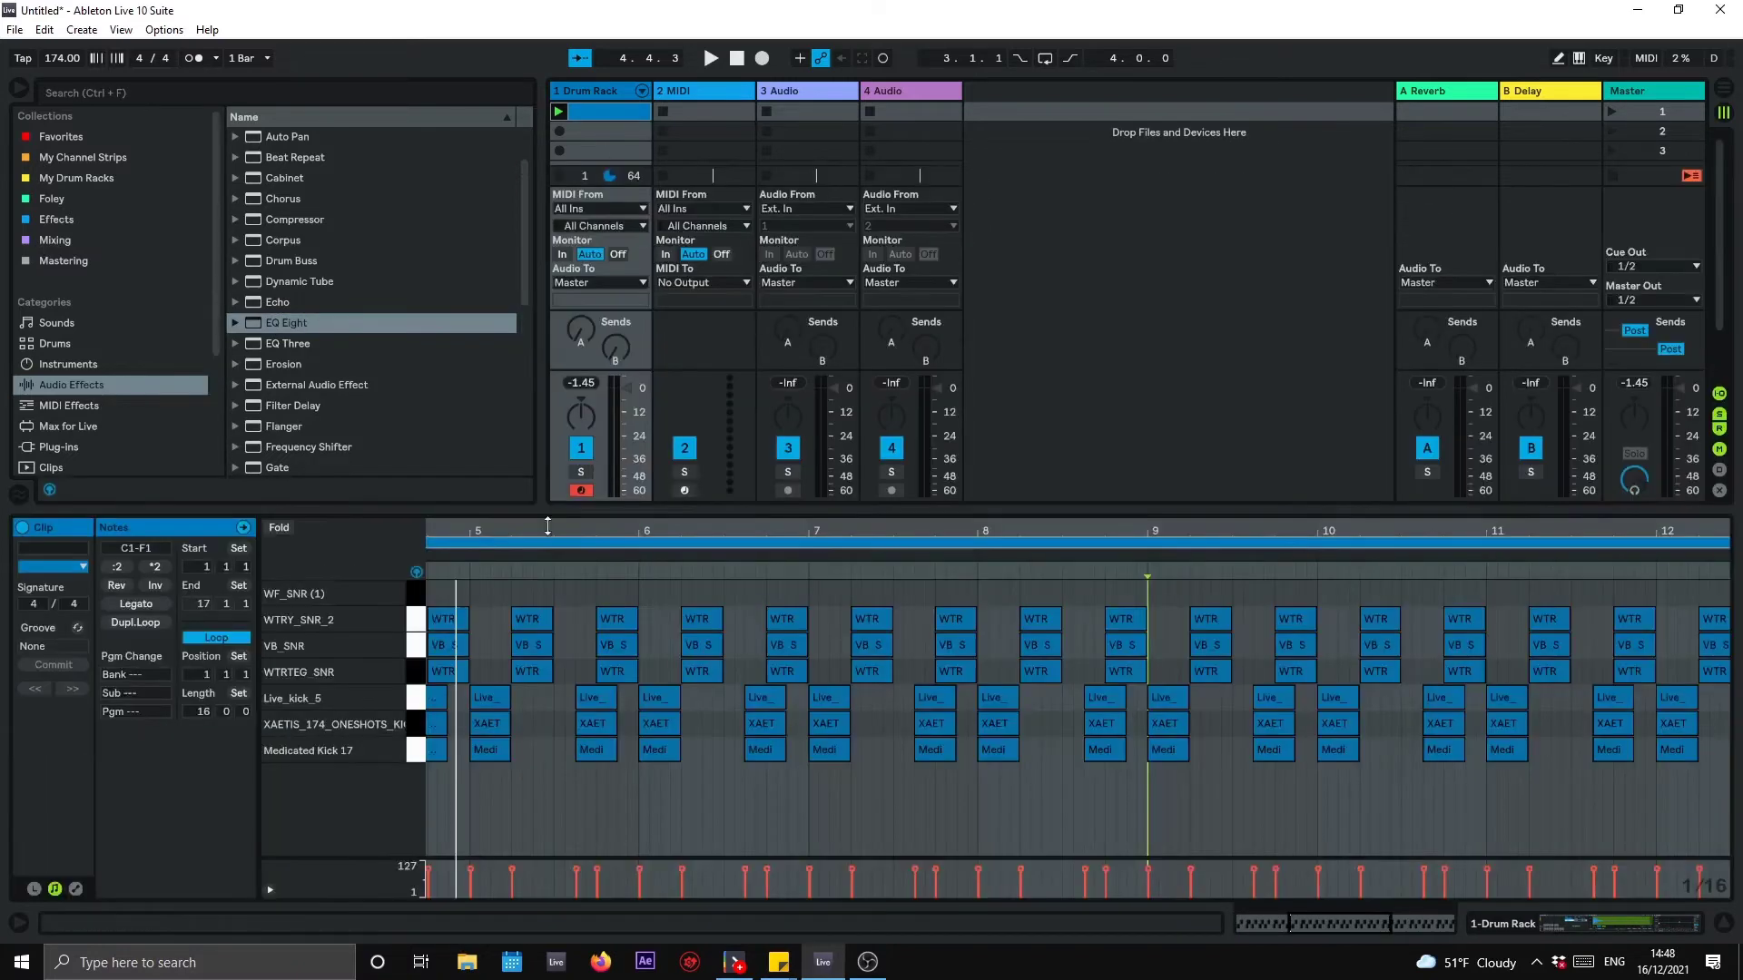
pyautogui.moveTo(458, 531); pyautogui.dragTo(1092, 535)
pyautogui.doubleClick(494, 592)
pyautogui.doubleClick(515, 593)
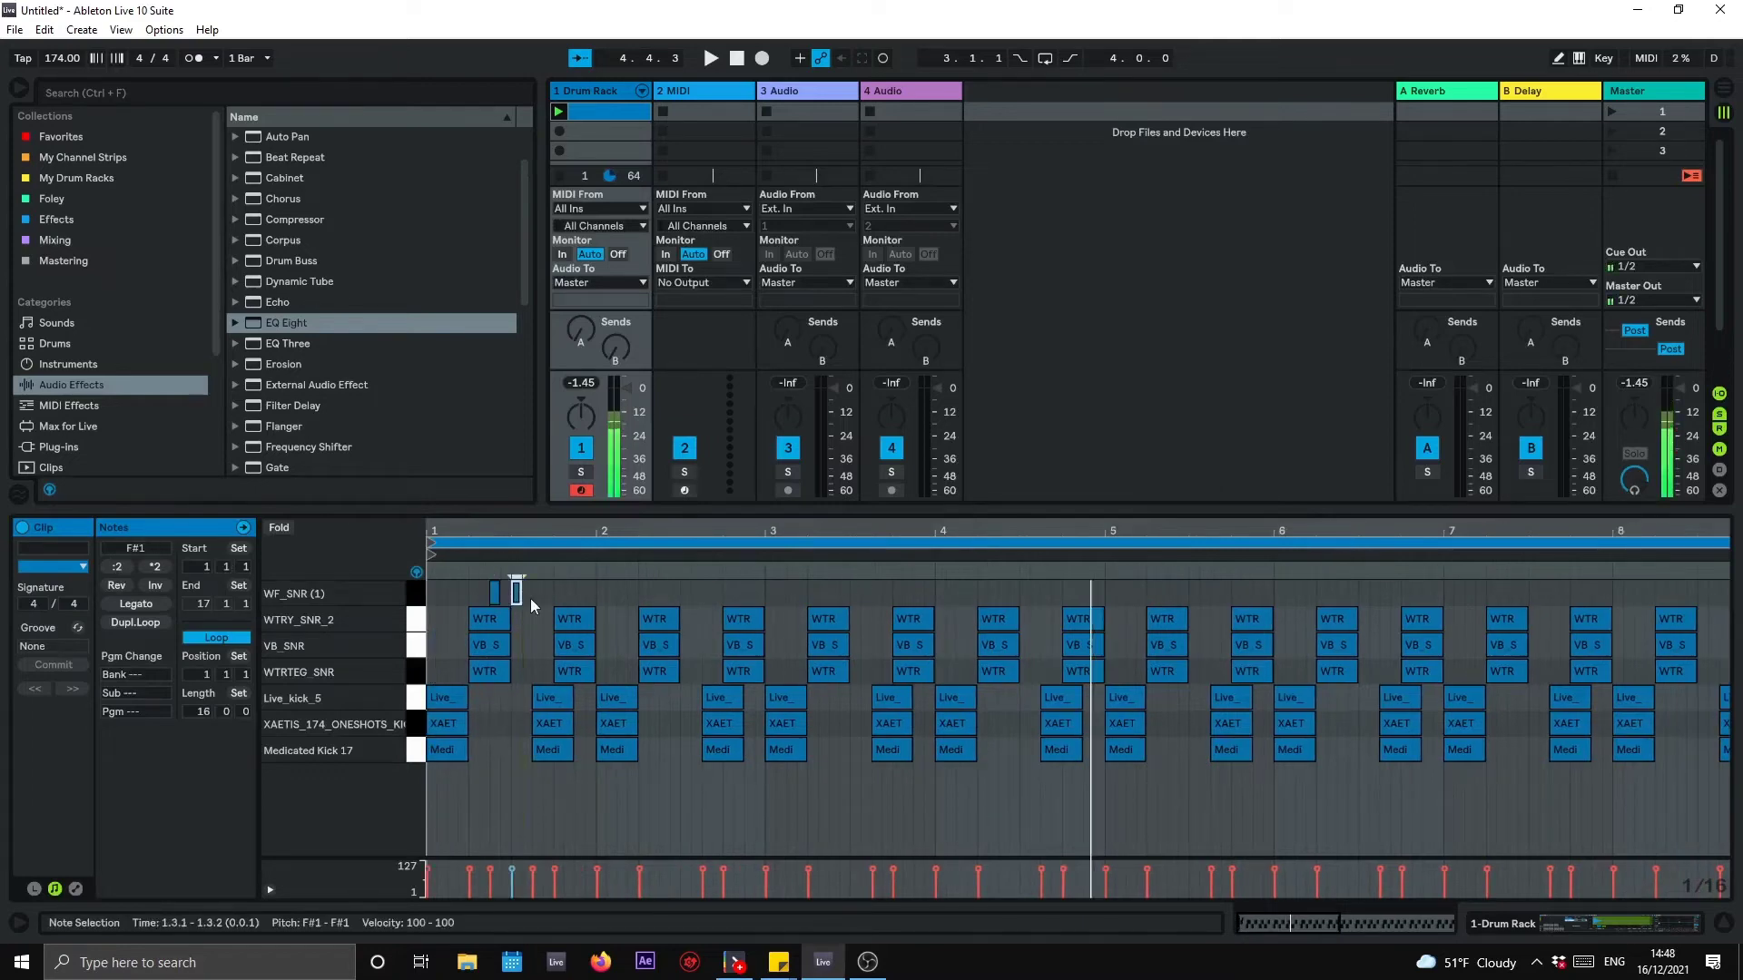
pyautogui.moveTo(467, 597); pyautogui.dragTo(590, 598)
pyautogui.press('space')
pyautogui.press('space')
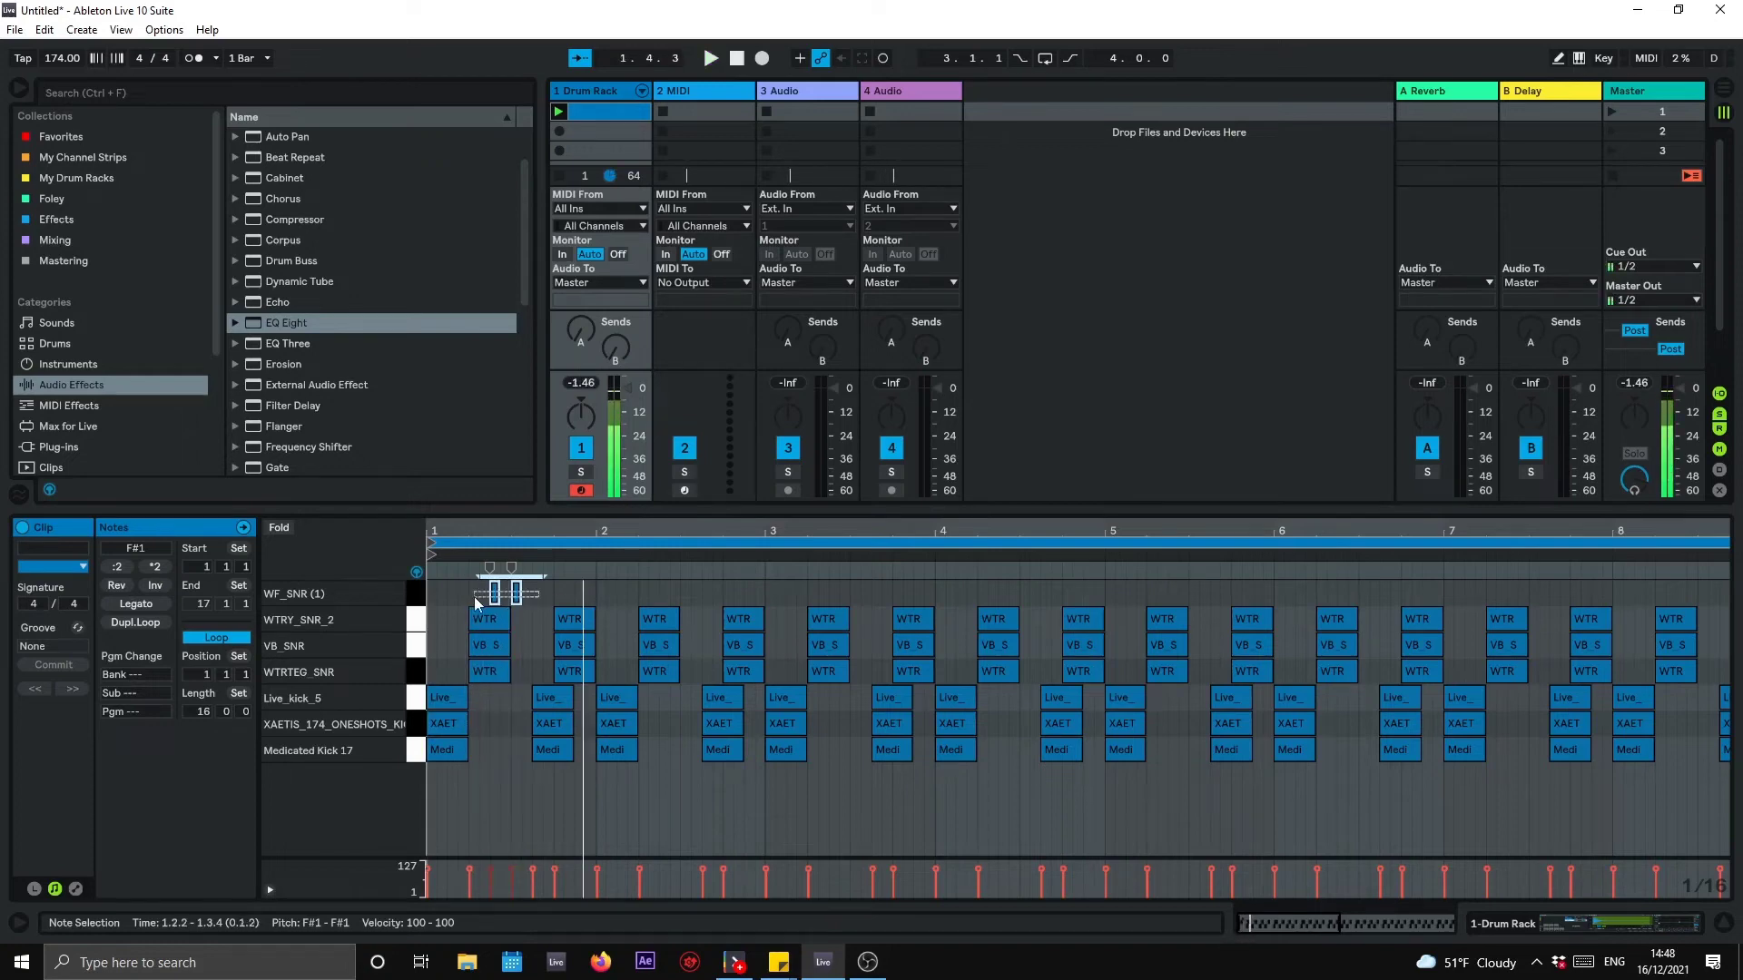
# Step: Copy the pair of WF_SNR (1) ghost notes from bar 1 into bars 2, 3 and 4 and play the loop
pyautogui.moveTo(469, 531); pyautogui.dragTo(470, 577)
pyautogui.click(541, 595)
pyautogui.moveTo(544, 596); pyautogui.dragTo(717, 610)
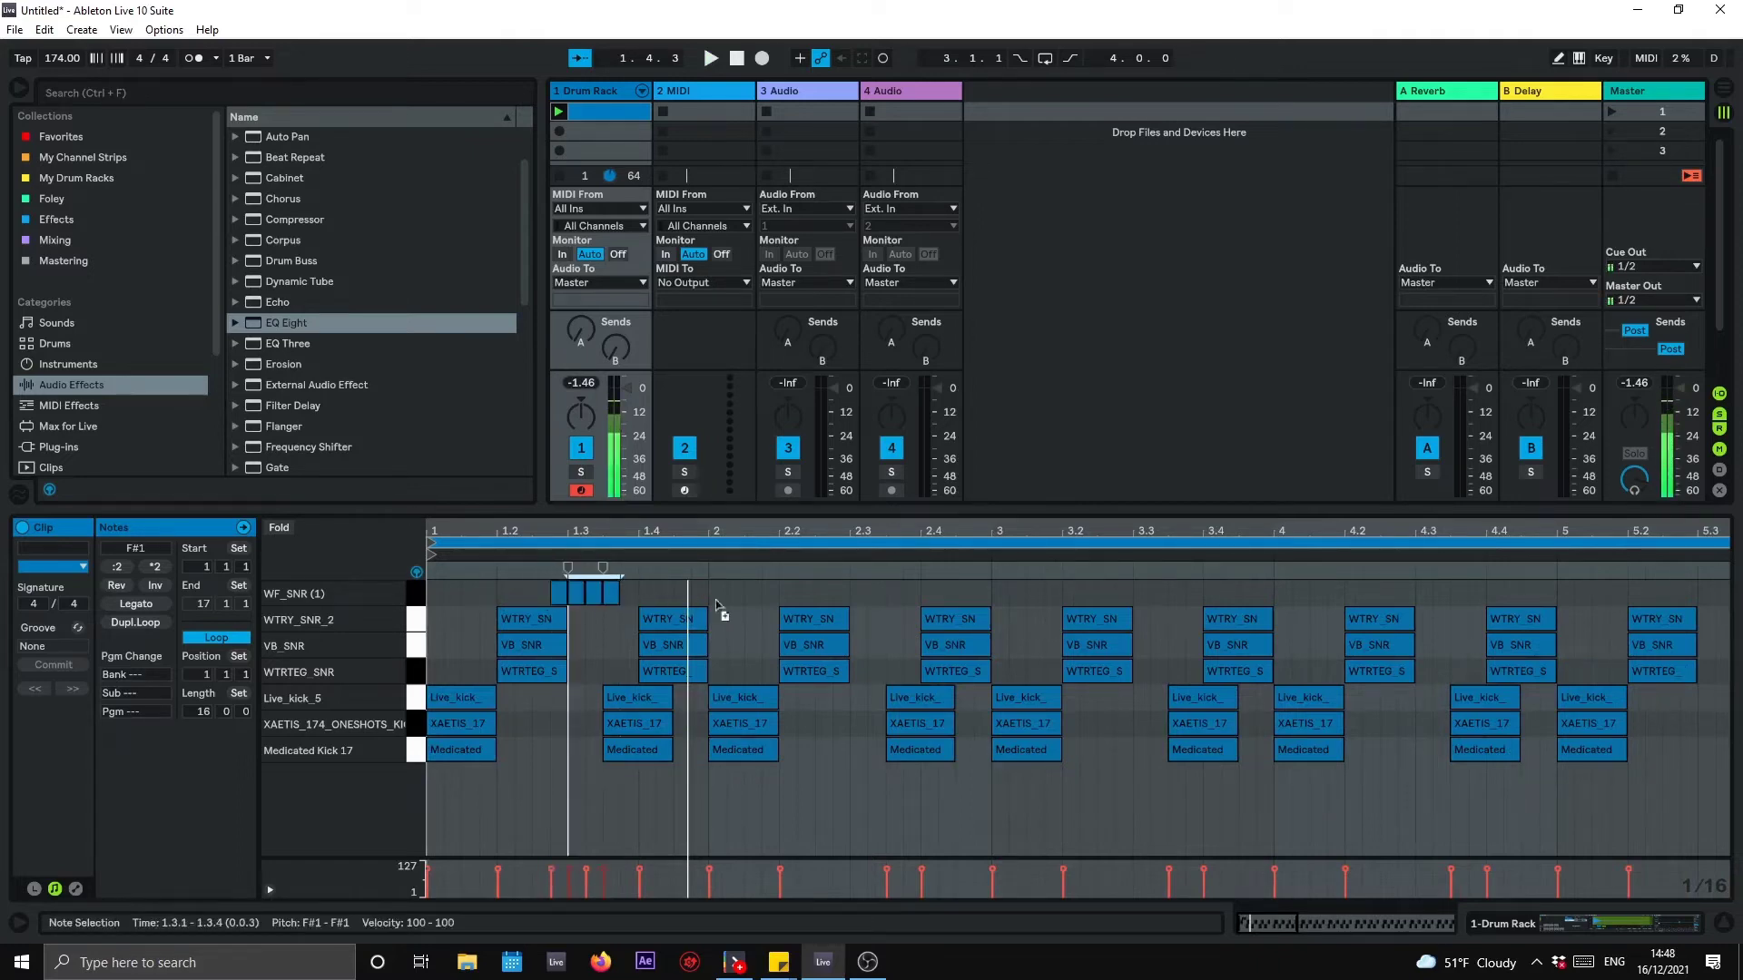
pyautogui.moveTo(837, 596); pyautogui.dragTo(1148, 601)
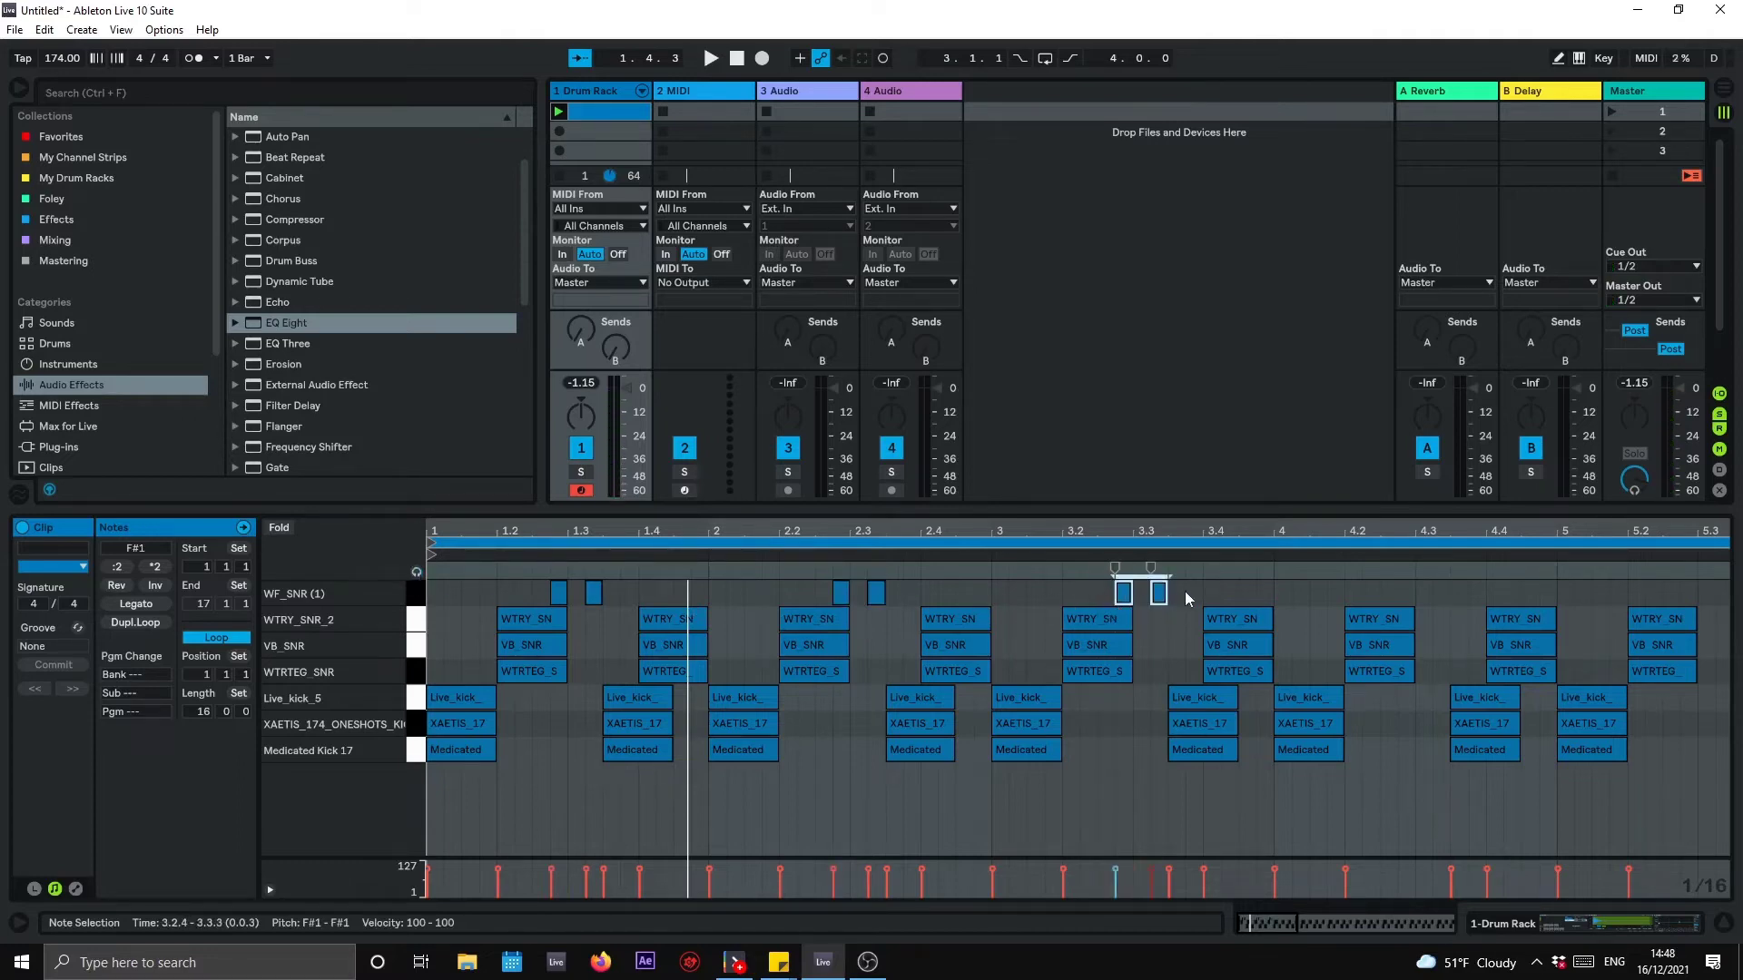
pyautogui.moveTo(1123, 600); pyautogui.dragTo(1401, 603)
pyautogui.press('space')
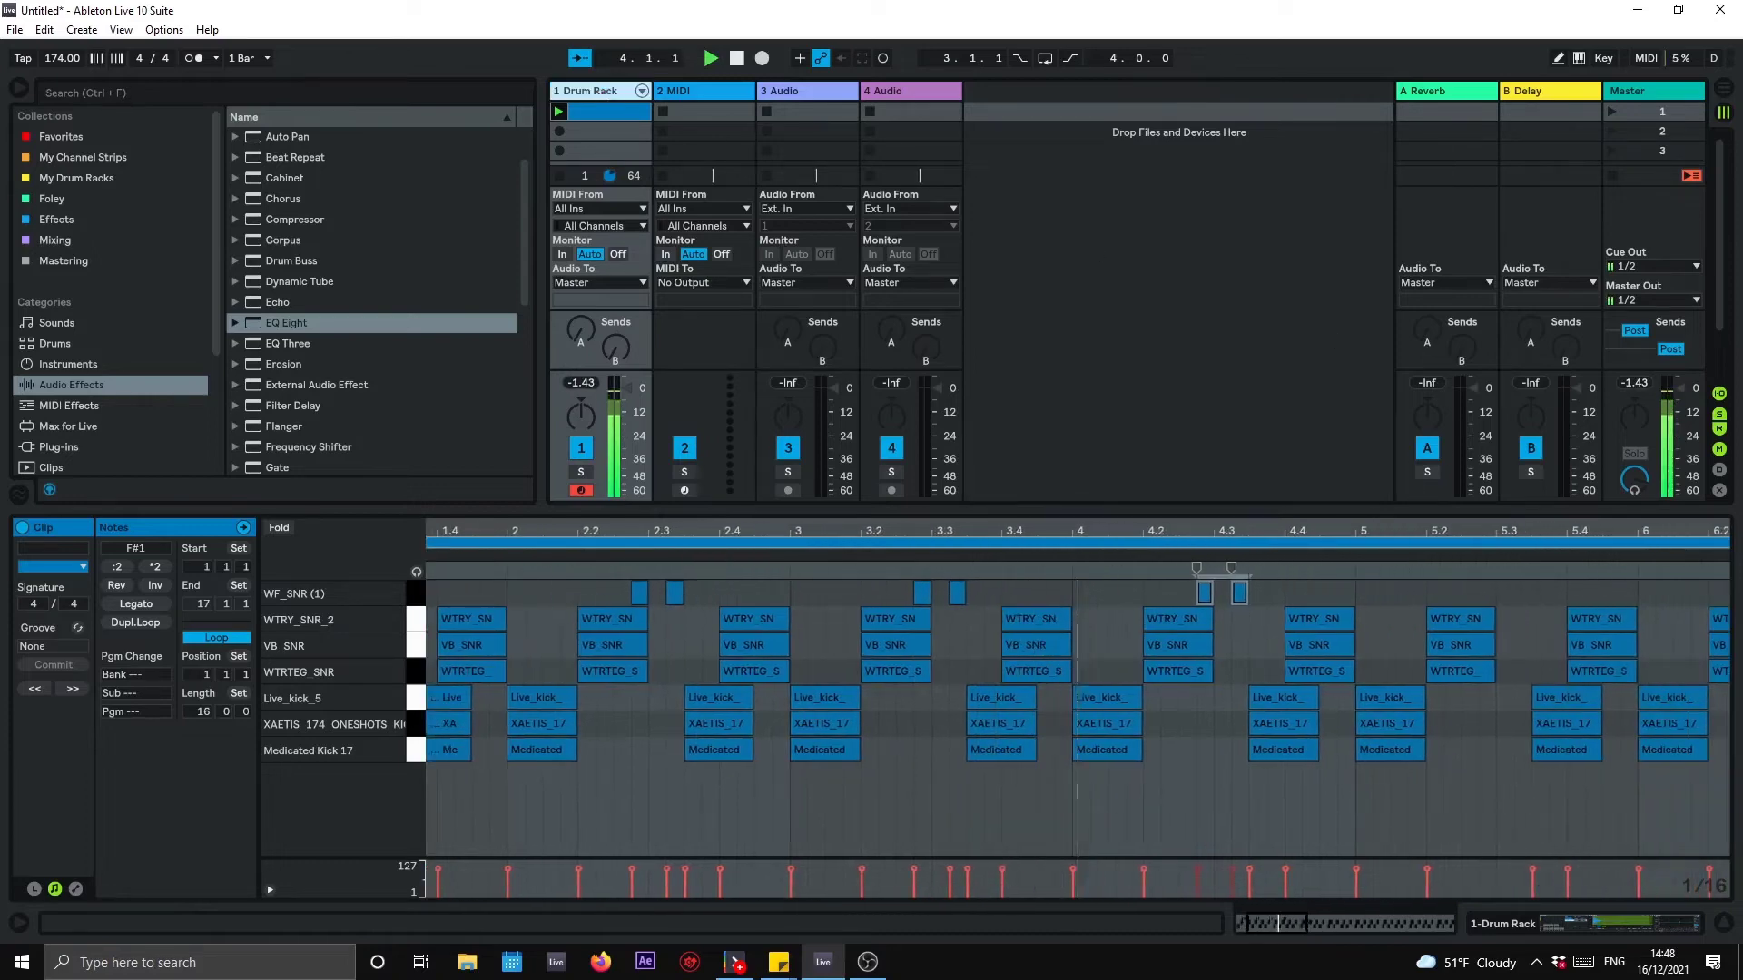
pyautogui.moveTo(1354, 524); pyautogui.dragTo(1351, 463)
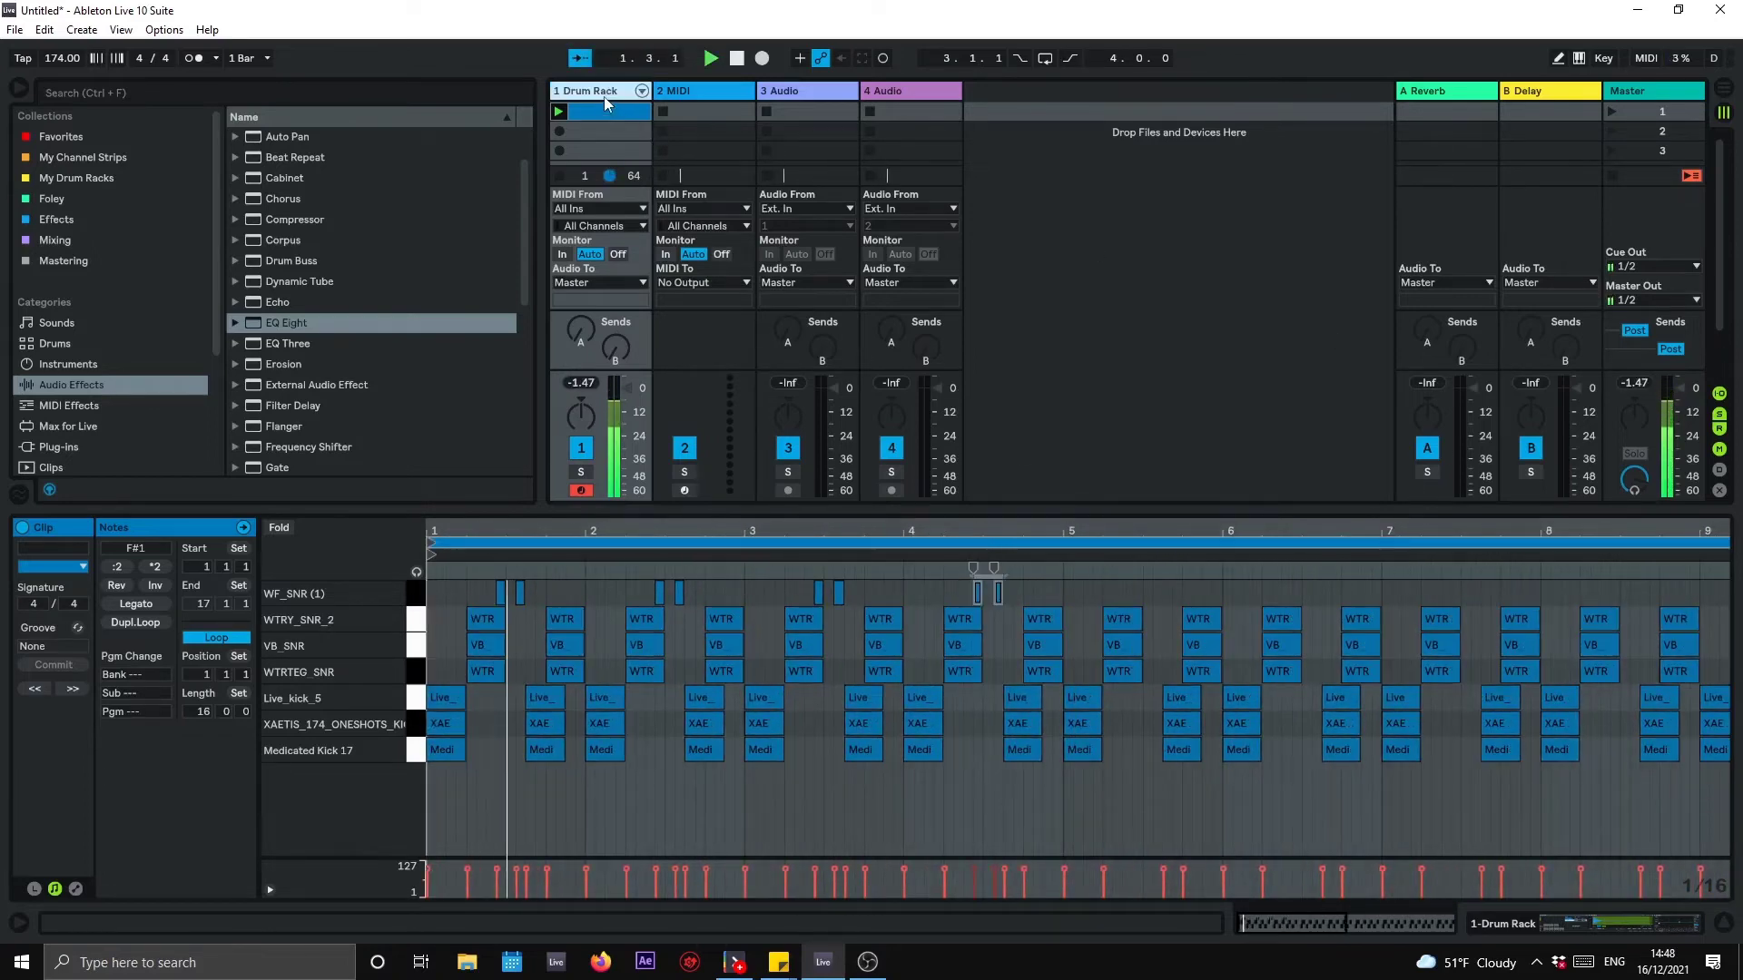
# Step: On the WF_SNR (1) EQ Eight, raise the band 1 low cut to about 280 Hz and set band 3 to -11.0 dB at 587 Hz
pyautogui.click(602, 94)
pyautogui.moveTo(1265, 798); pyautogui.dragTo(1443, 798)
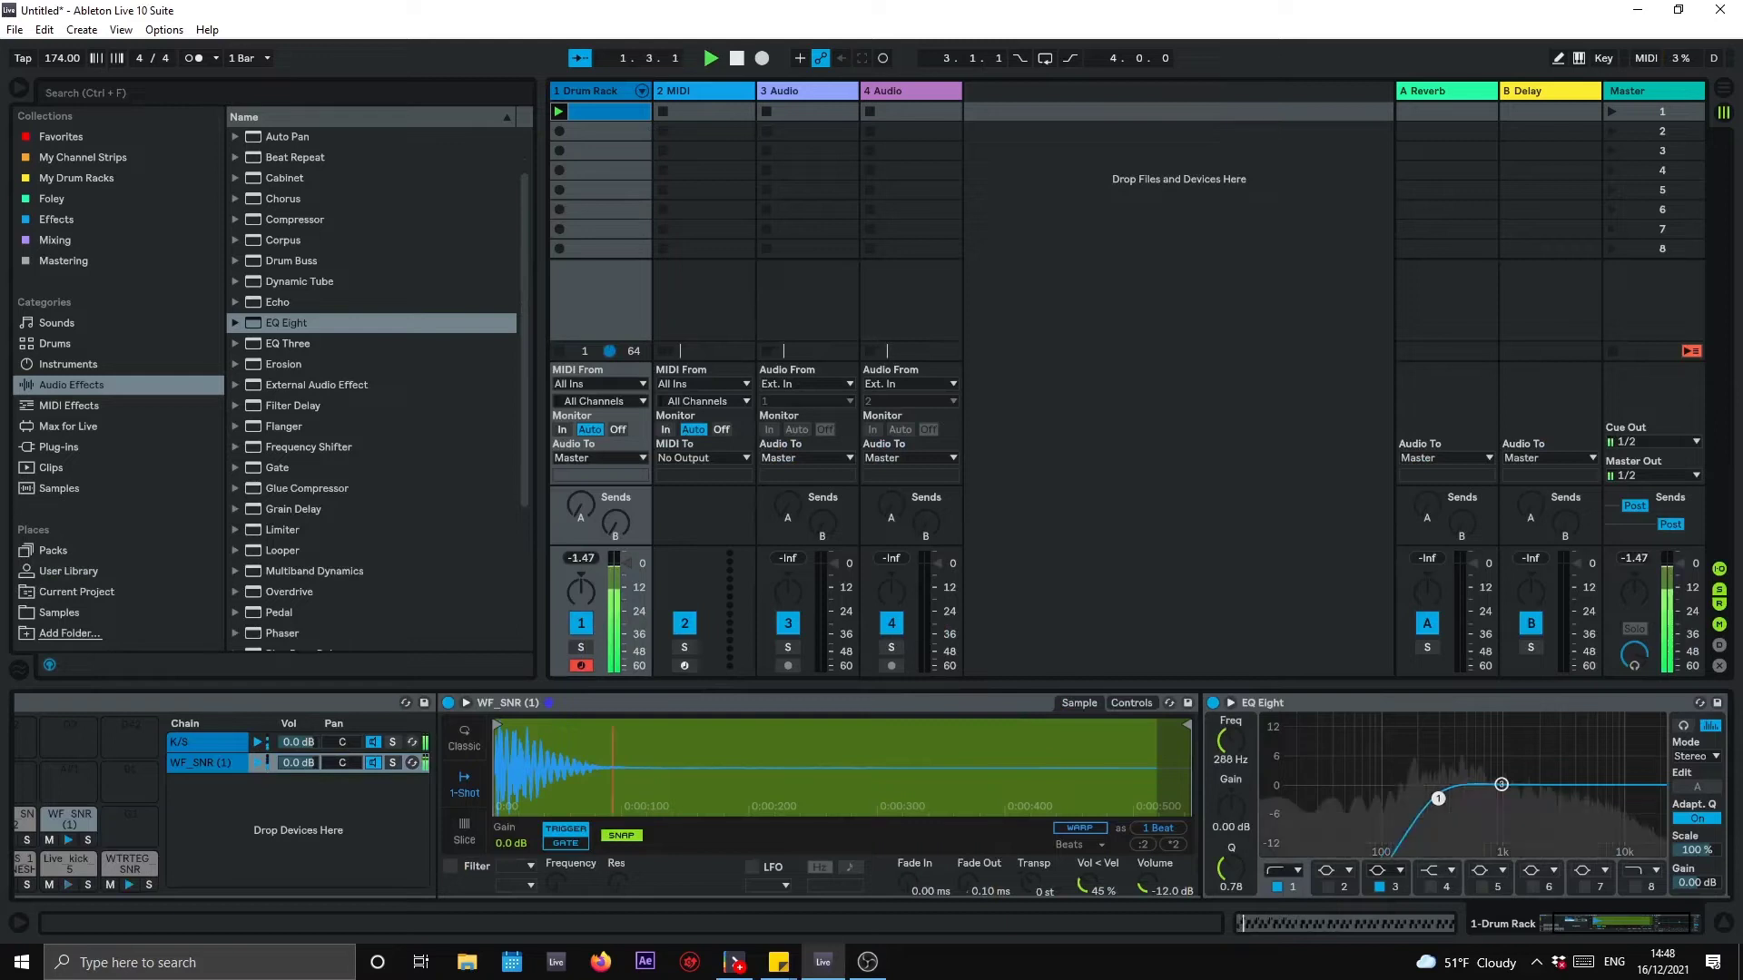
pyautogui.click(1636, 887)
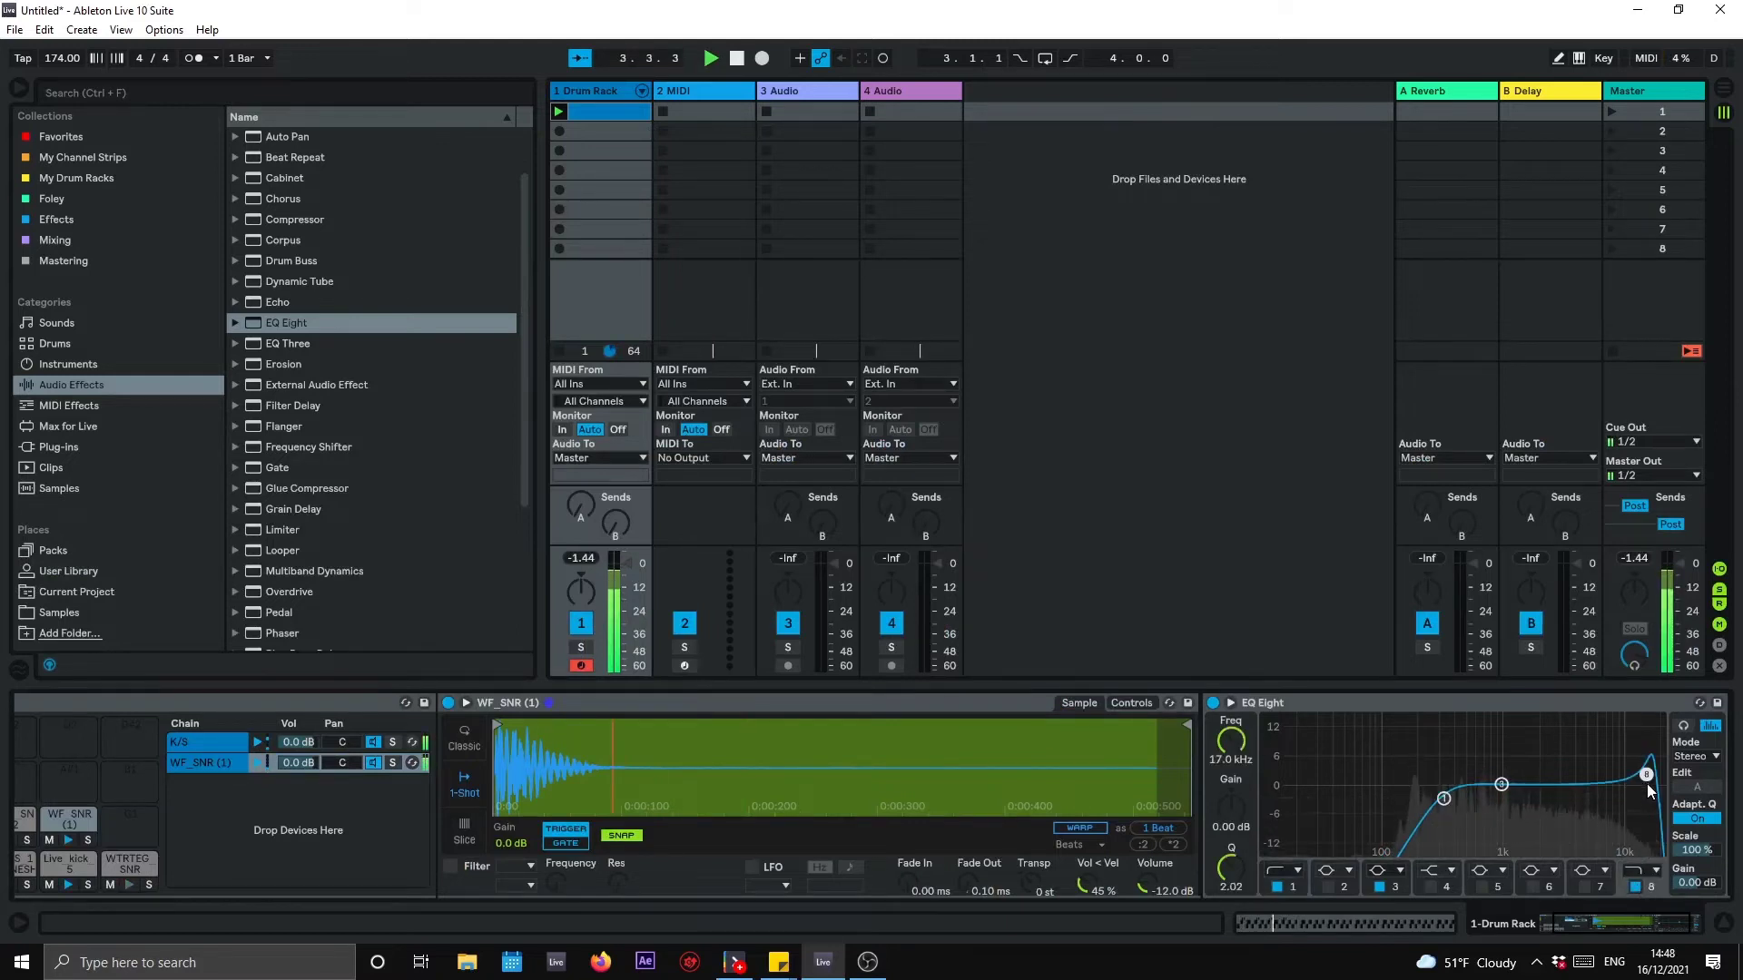
pyautogui.moveTo(1501, 784); pyautogui.dragTo(1509, 836)
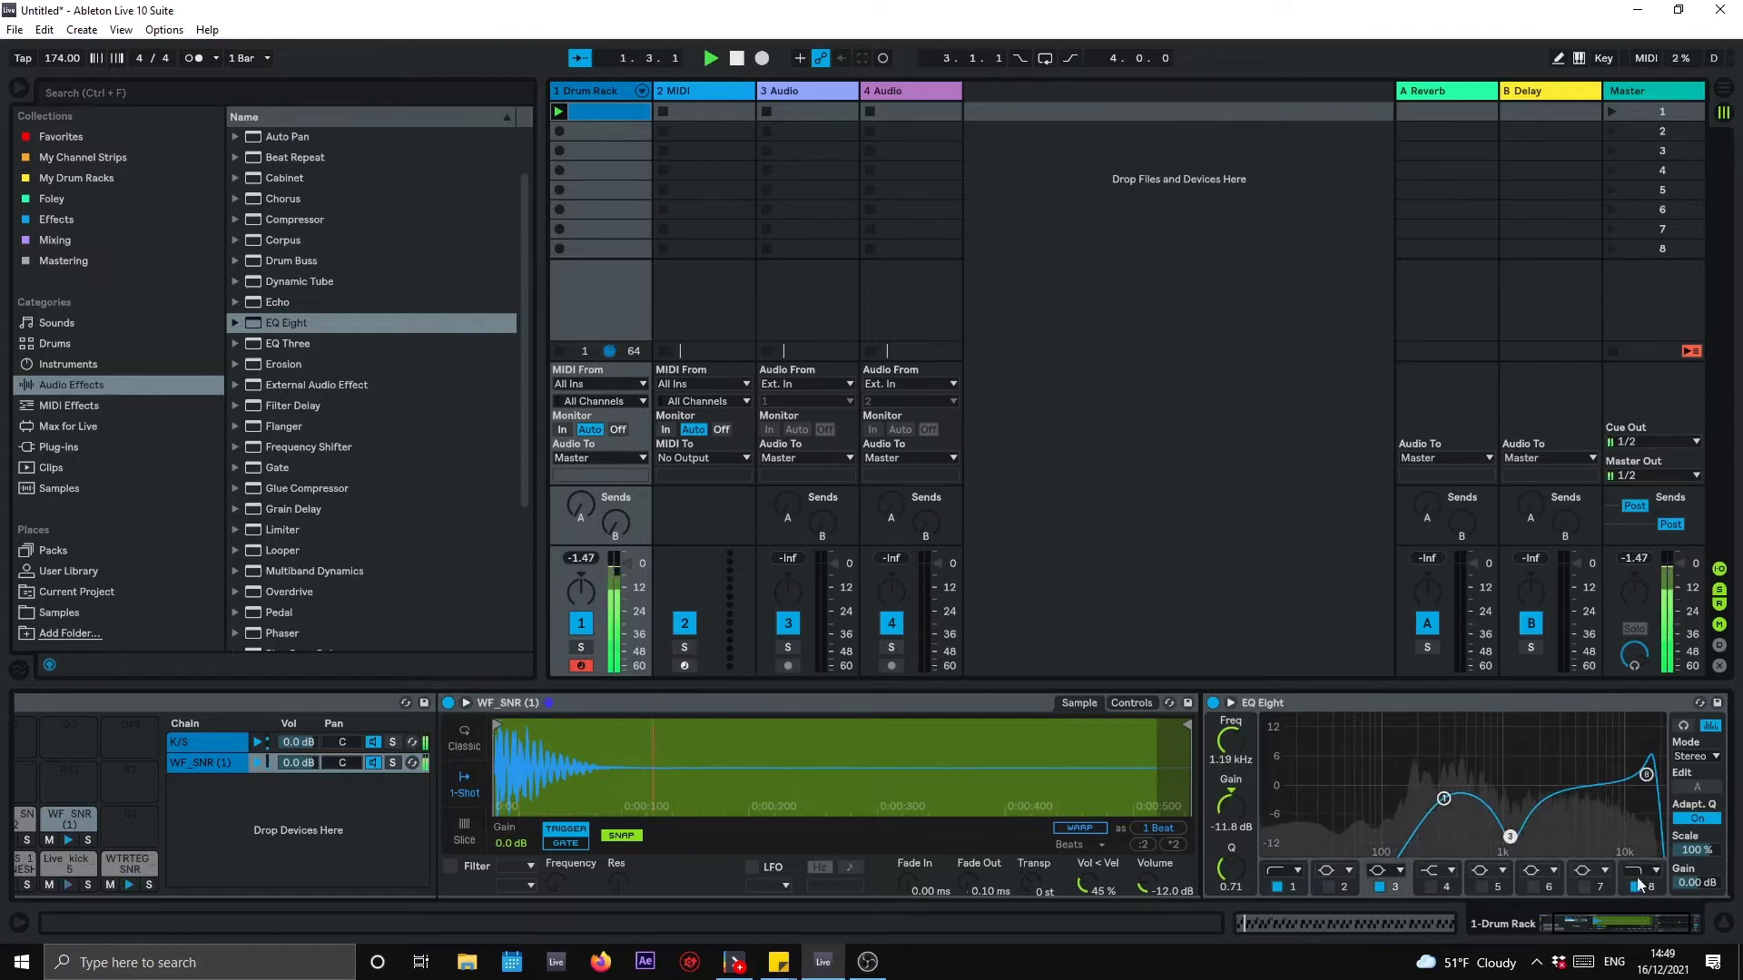
pyautogui.moveTo(1510, 836); pyautogui.dragTo(1474, 833)
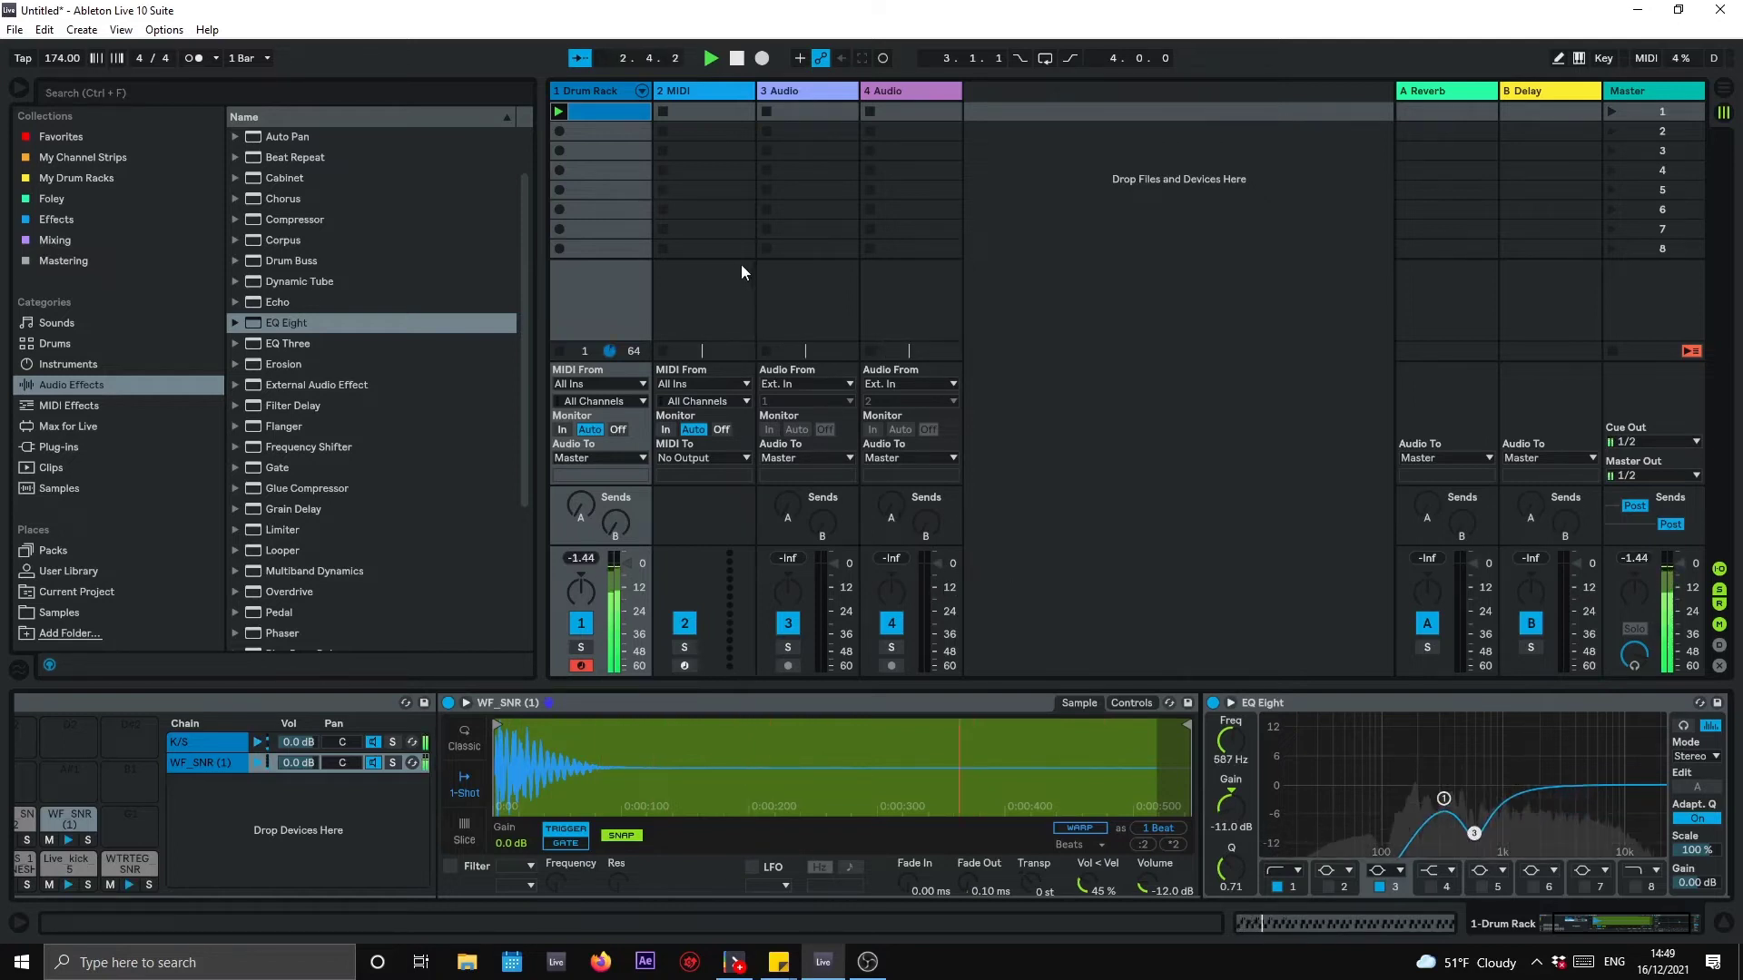
pyautogui.press('space')
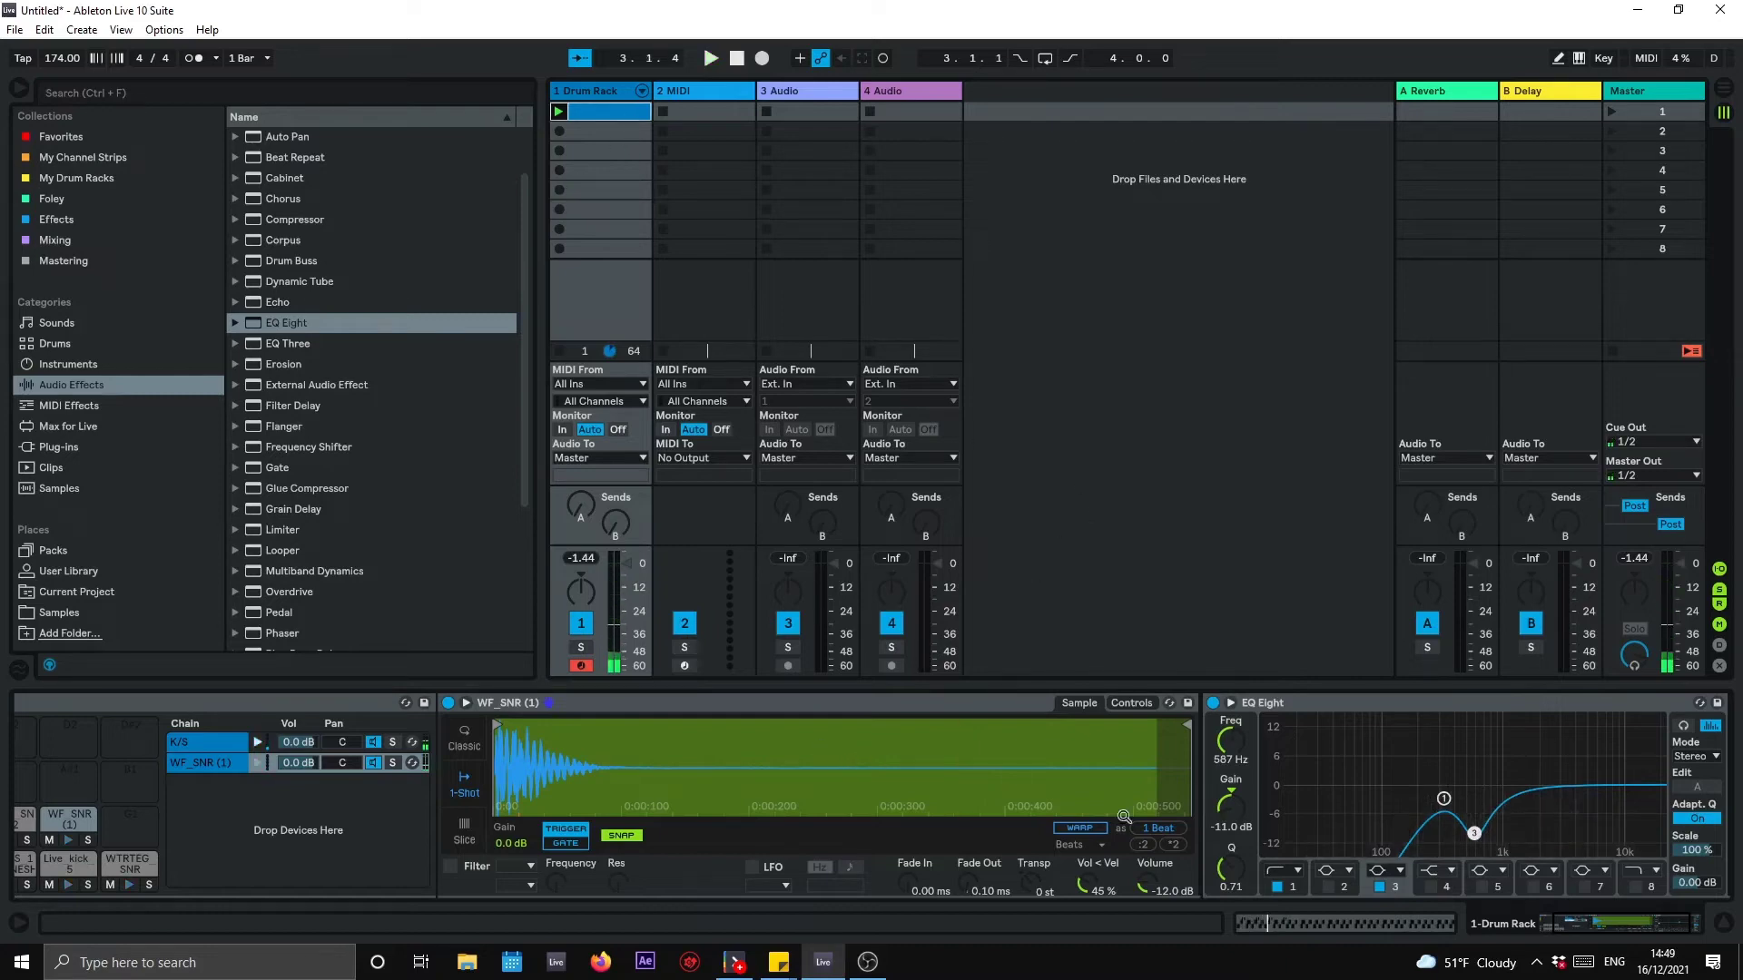
# Step: Reopen the drum clip and delete all the WF_SNR (1) ghost notes from the first four bars
pyautogui.click(1328, 920)
pyautogui.moveTo(967, 509); pyautogui.dragTo(981, 442)
pyautogui.moveTo(1057, 519); pyautogui.dragTo(464, 495)
pyautogui.press('Delete')
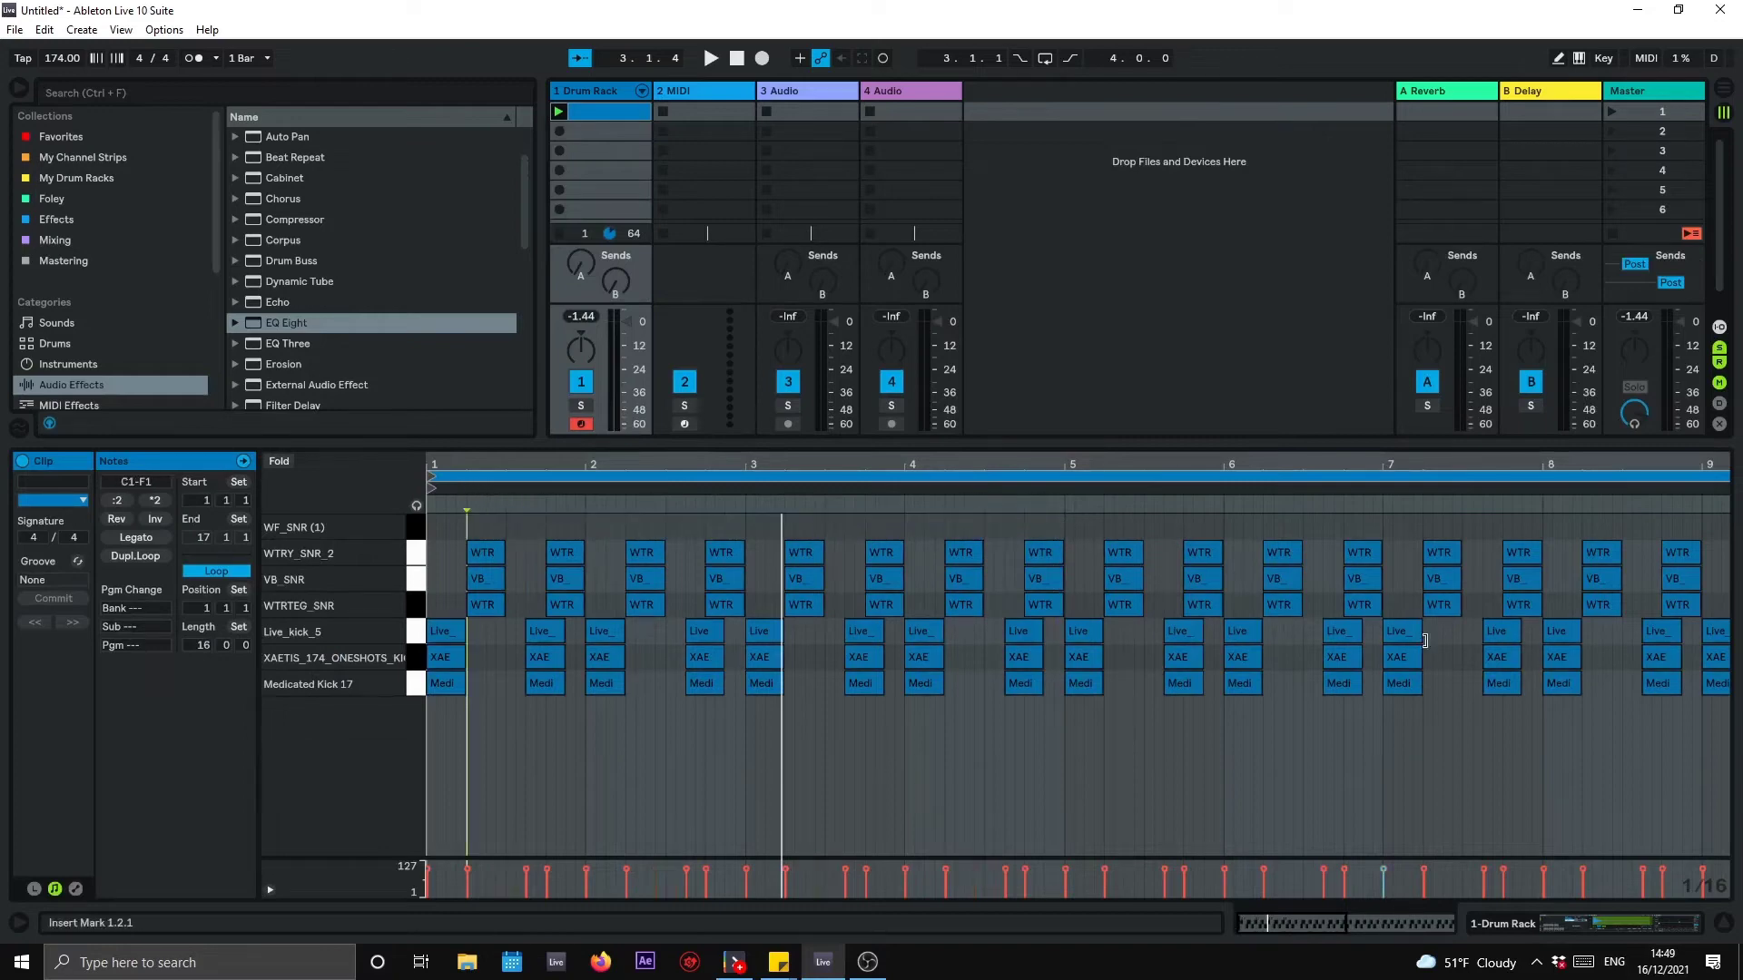
# Step: Add a sixteenth-length WF_SNR (1) note at 16.2.4 in the clip's last bar
pyautogui.moveTo(1607, 466)
pyautogui.mouseDown()
pyautogui.moveTo(1607, 508)
pyautogui.moveTo(1269, 462)
pyautogui.mouseUp()
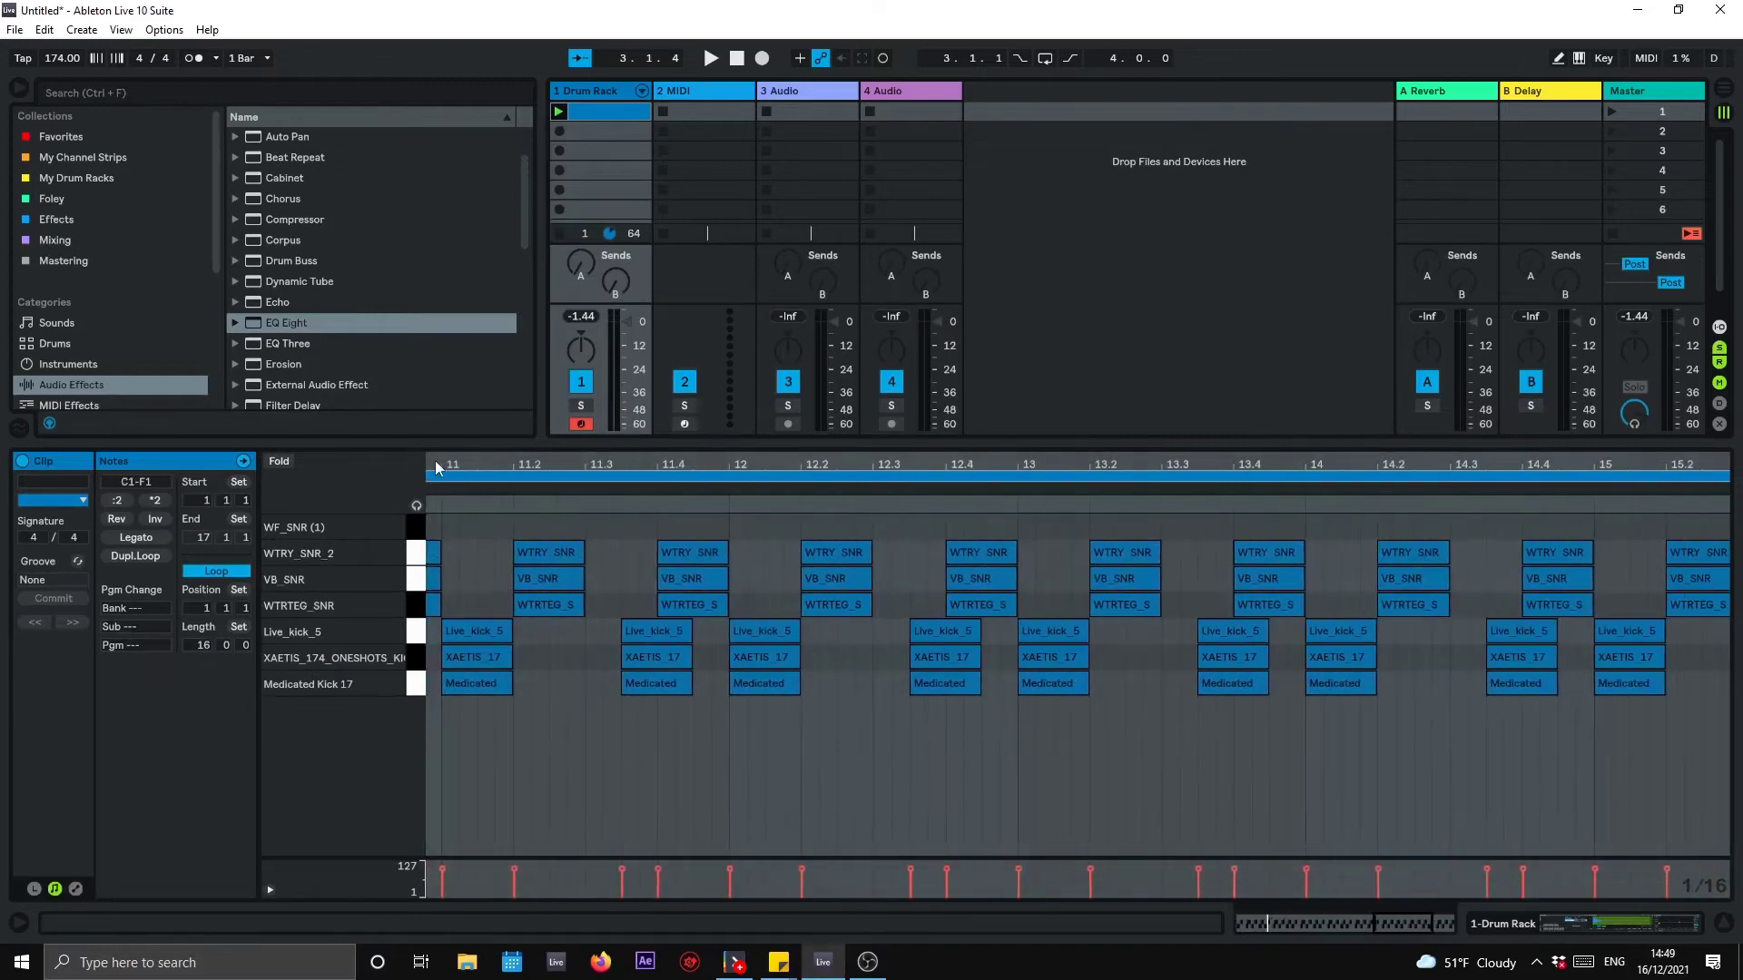
pyautogui.moveTo(1547, 461); pyautogui.dragTo(1105, 461)
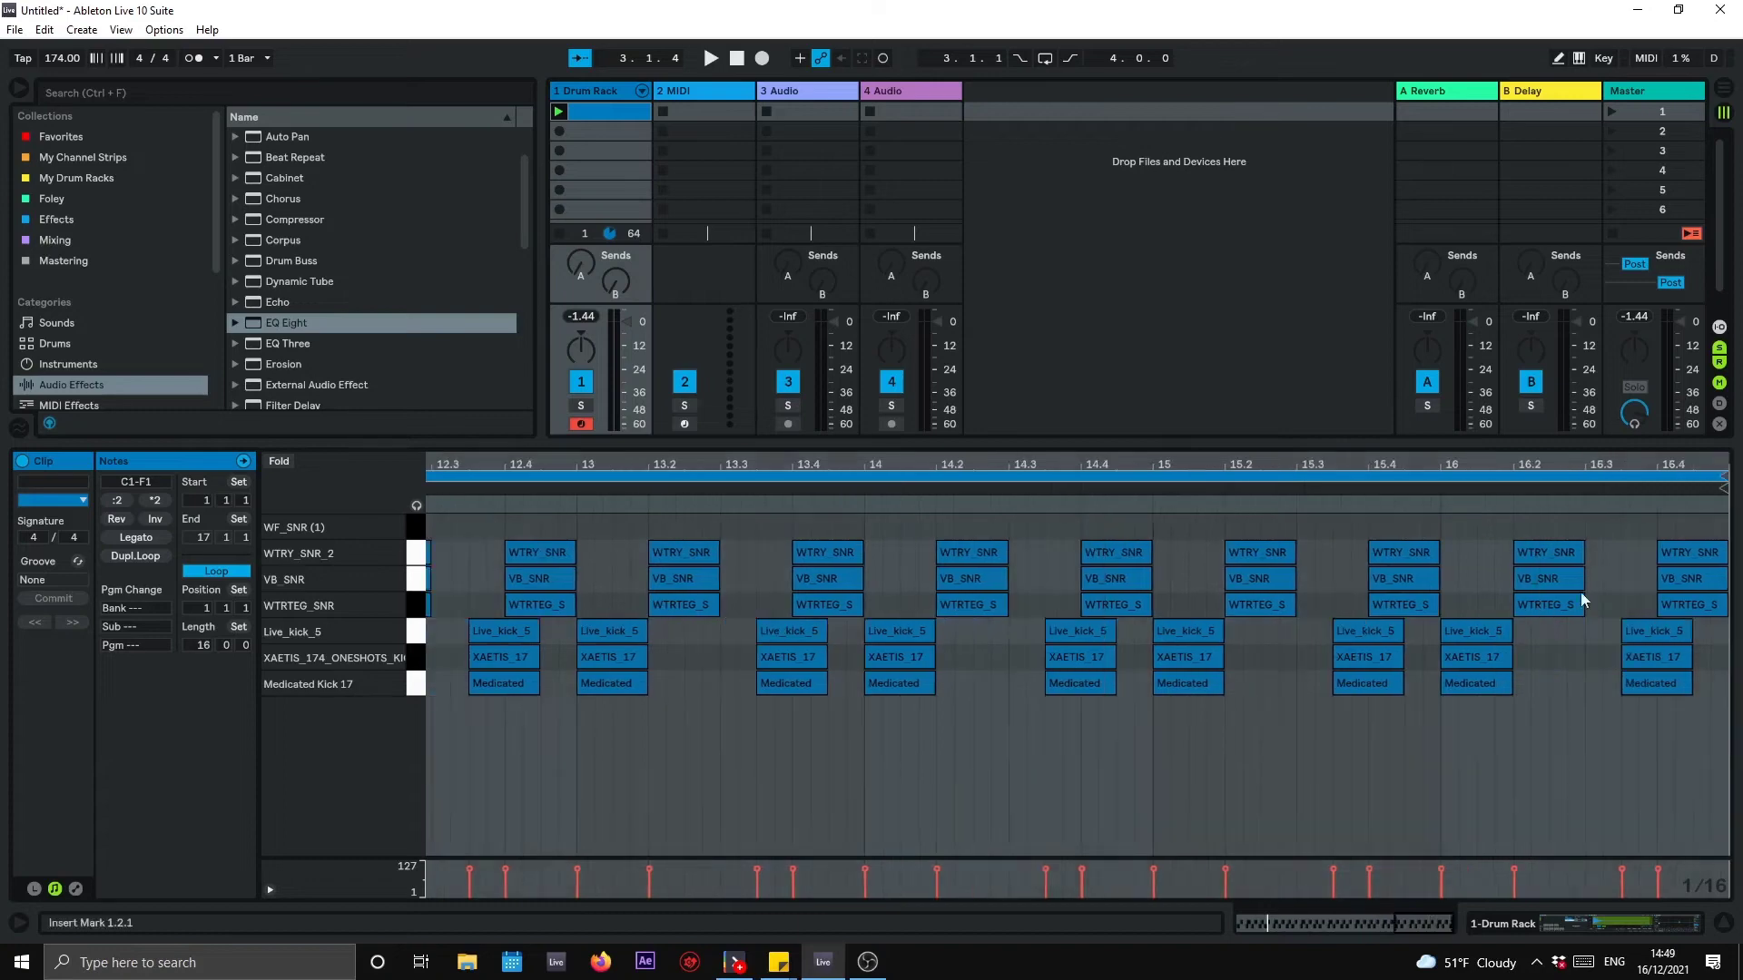
pyautogui.moveTo(1642, 461); pyautogui.dragTo(1643, 505)
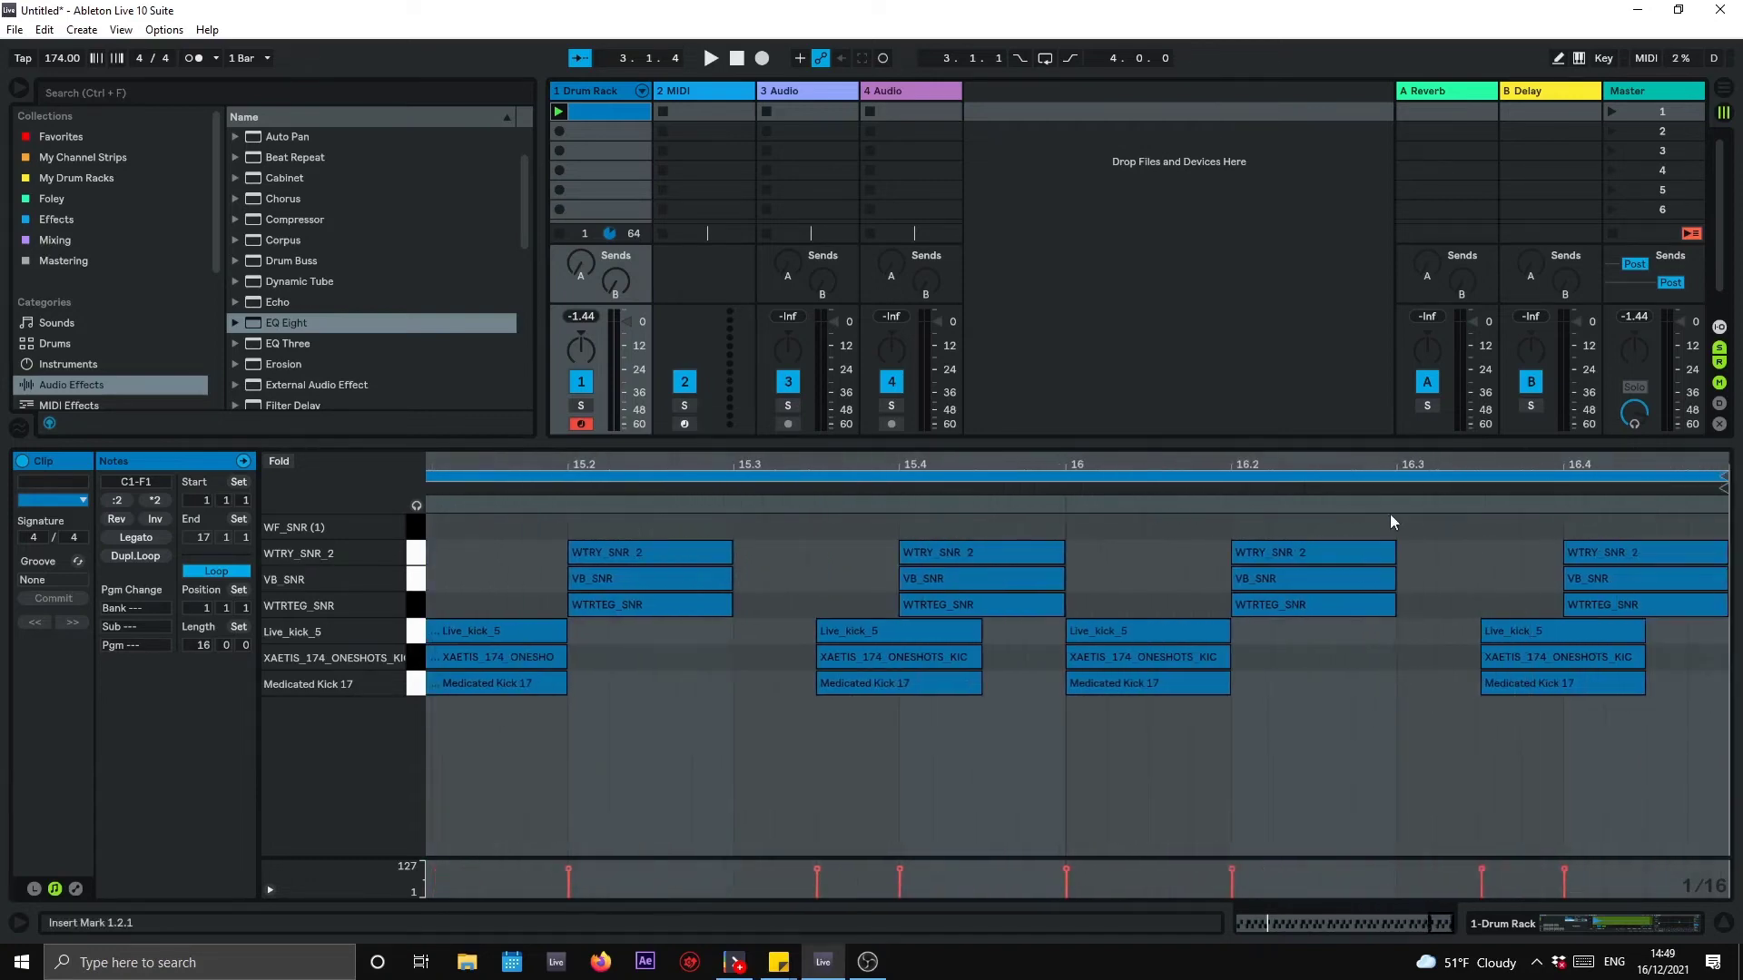
pyautogui.doubleClick(1418, 522)
pyautogui.moveTo(1419, 528)
pyautogui.mouseDown()
pyautogui.moveTo(1462, 526)
pyautogui.moveTo(1373, 535)
pyautogui.mouseUp()
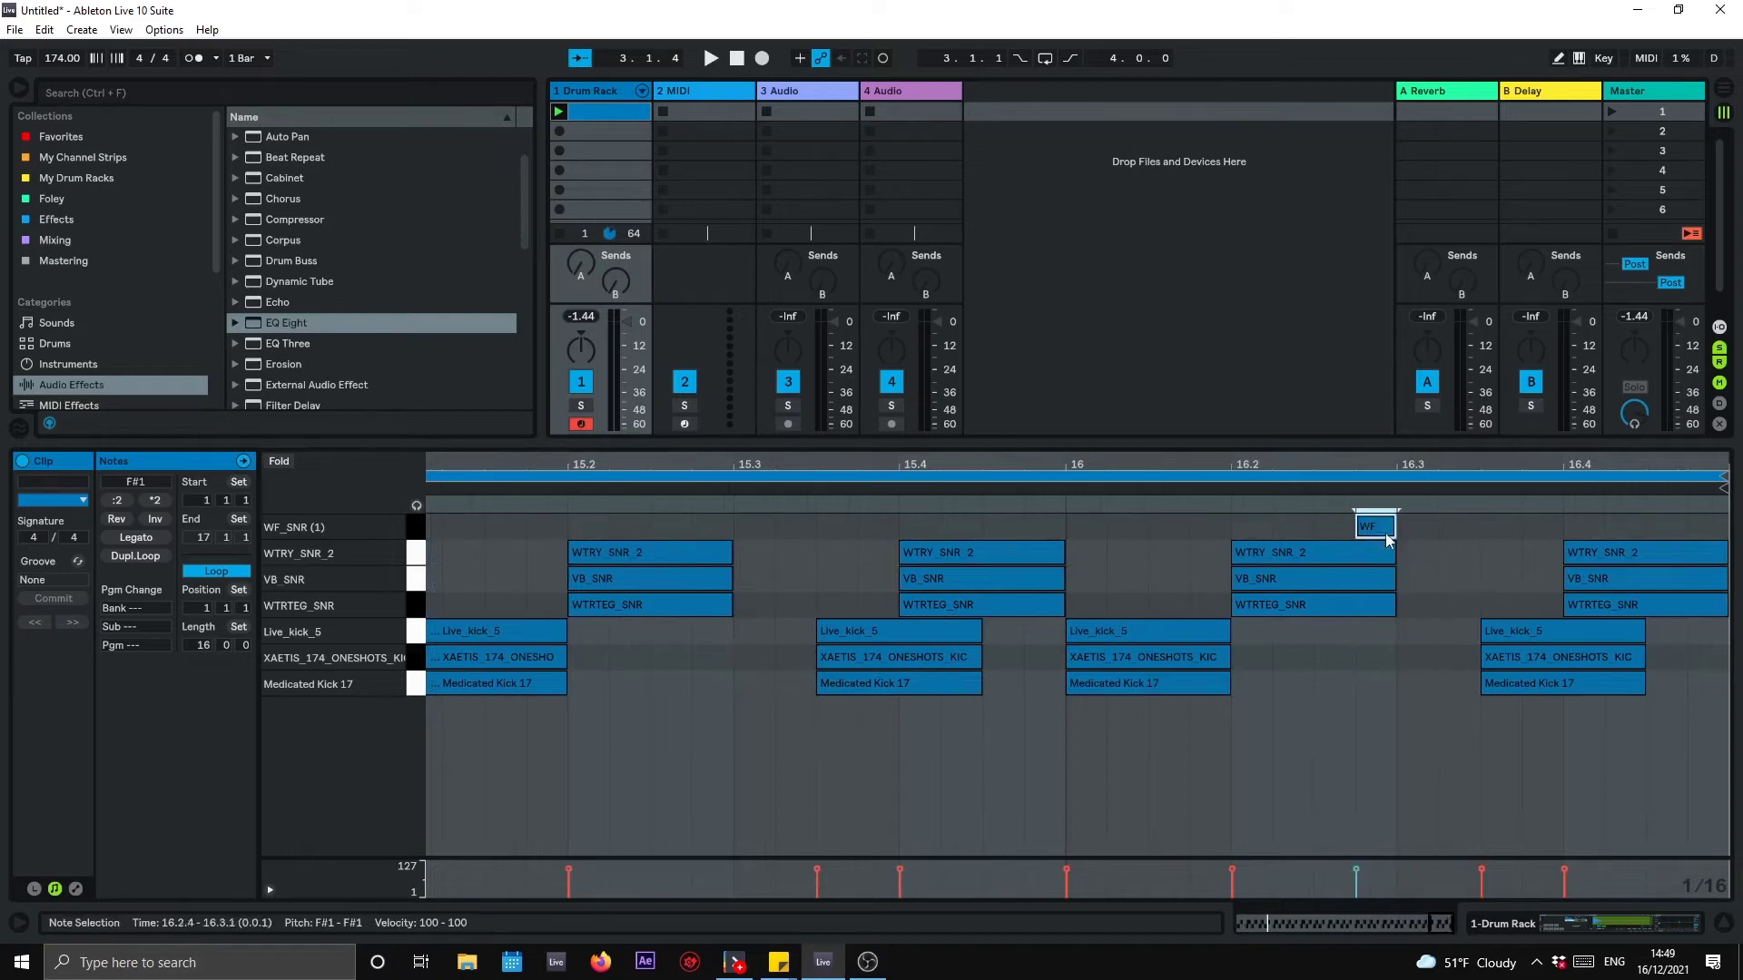
pyautogui.click(1388, 514)
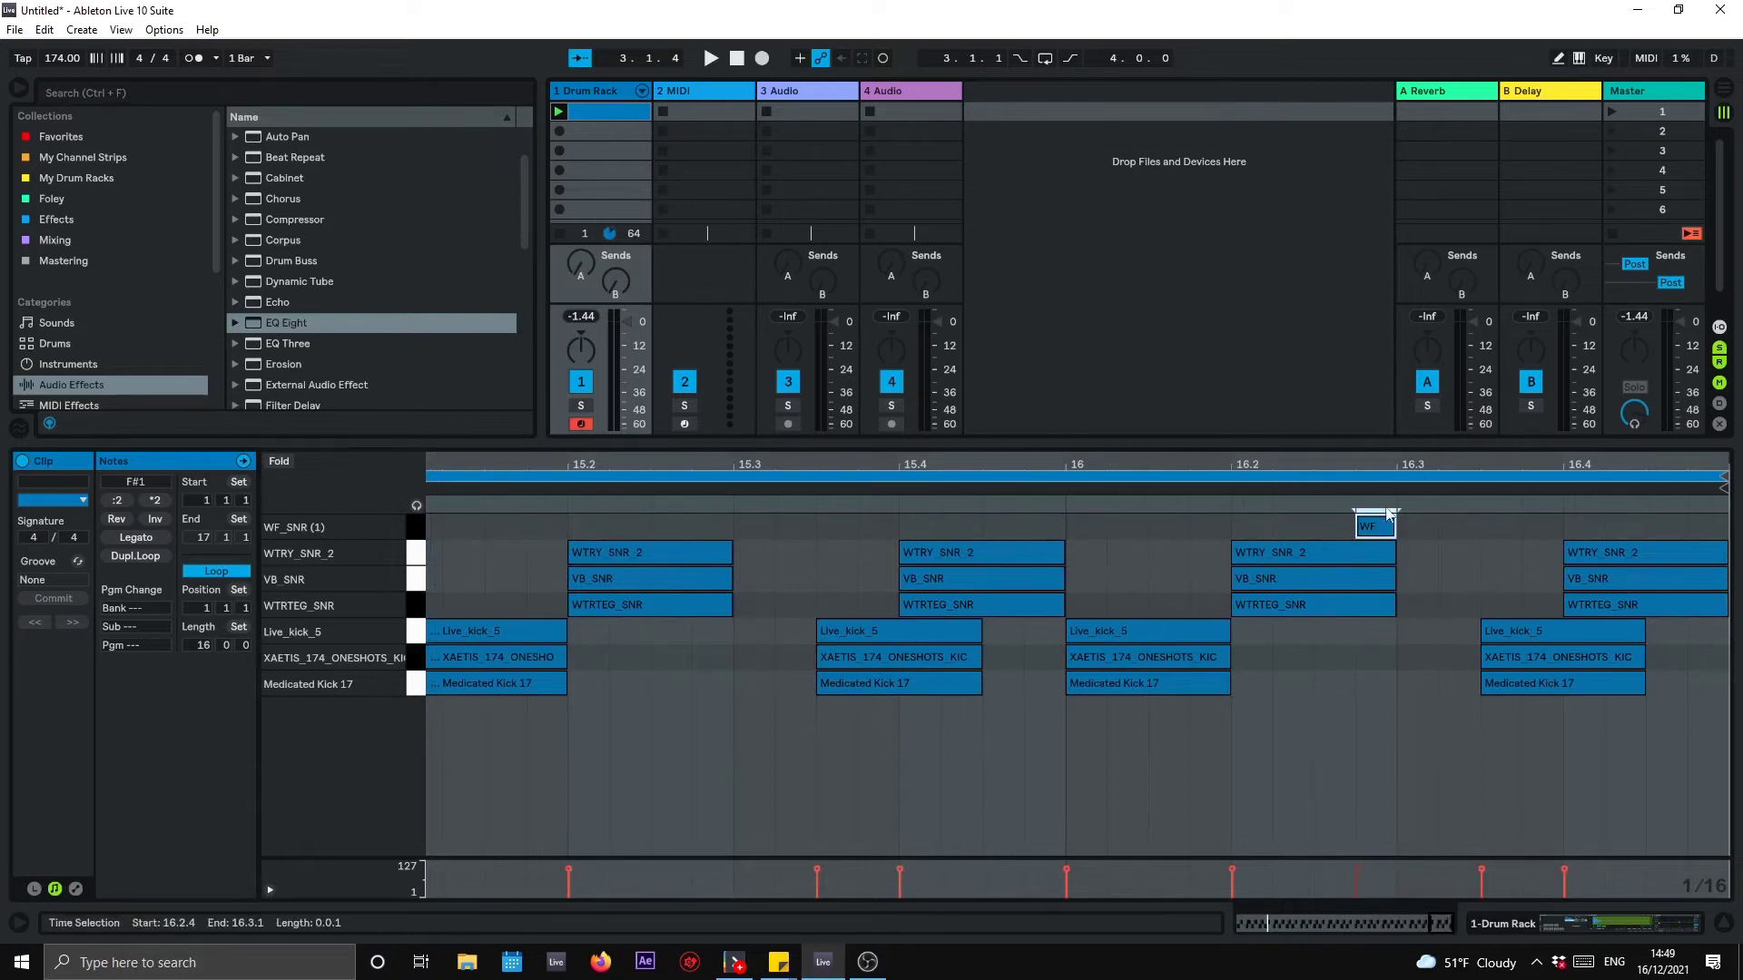
# Step: Copy the bar 16 WF_SNR (1) note to 16.3.2, 16.3.4, 16.4.2 and 16.4.4
pyautogui.moveTo(1377, 531); pyautogui.dragTo(1454, 534)
pyautogui.moveTo(1456, 534); pyautogui.dragTo(1625, 531)
pyautogui.moveTo(1627, 530); pyautogui.dragTo(1718, 532)
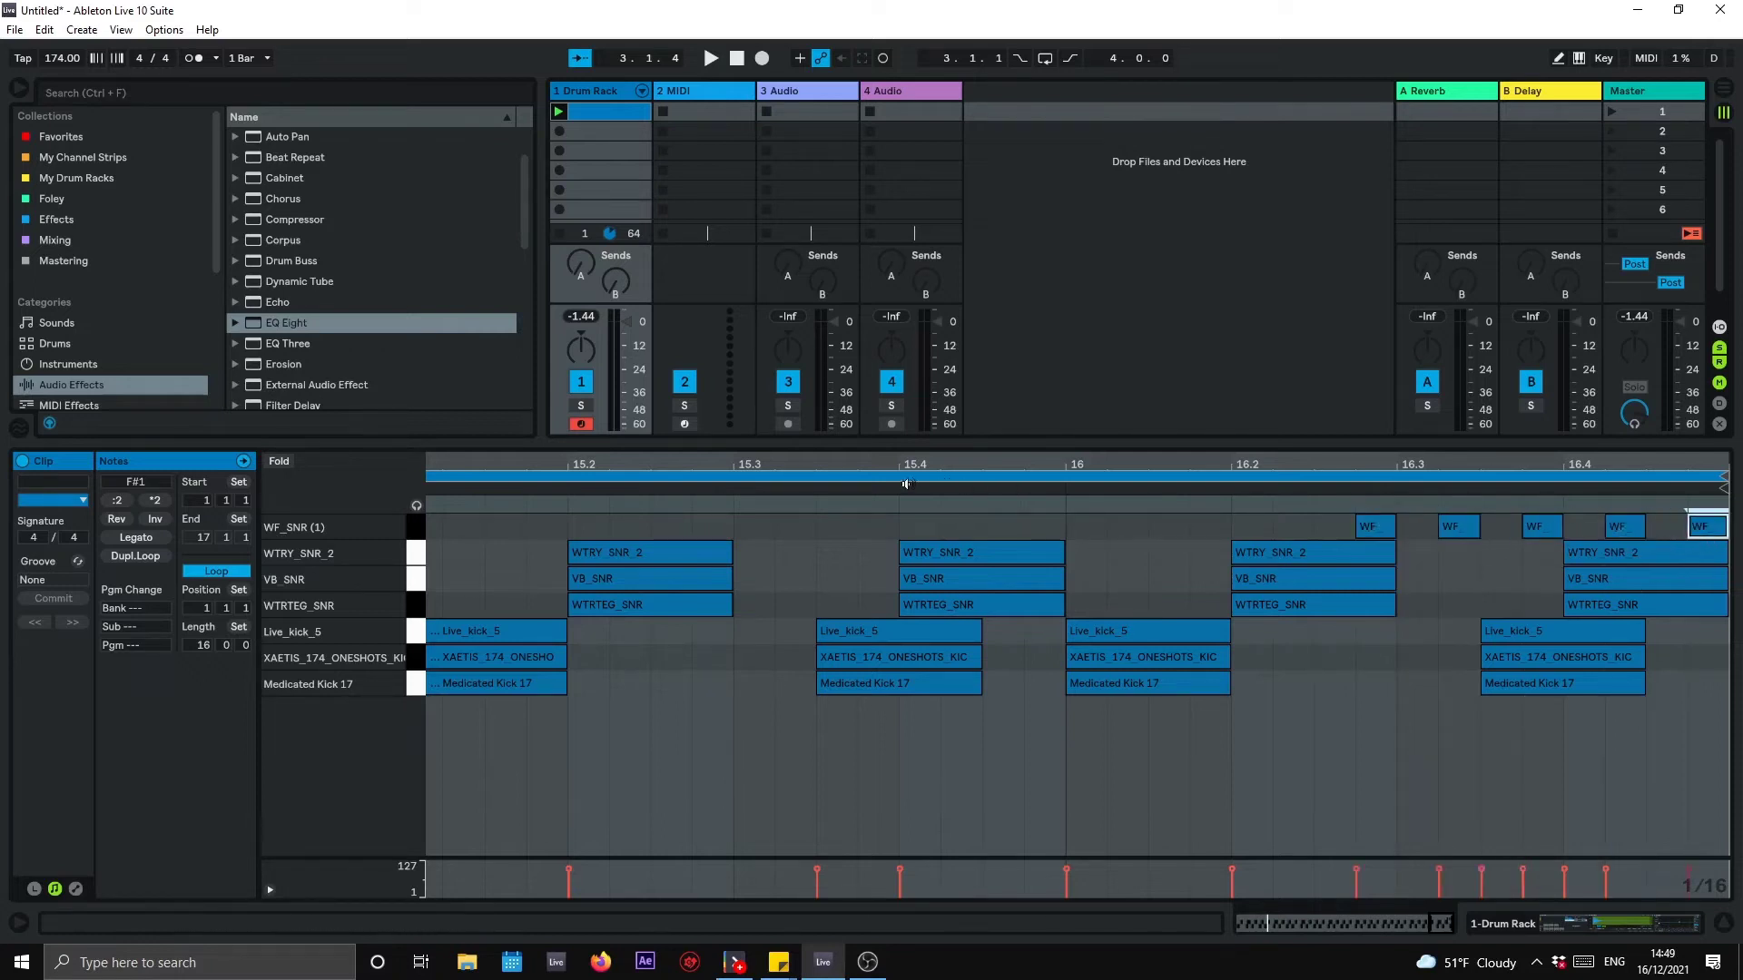
pyautogui.click(731, 486)
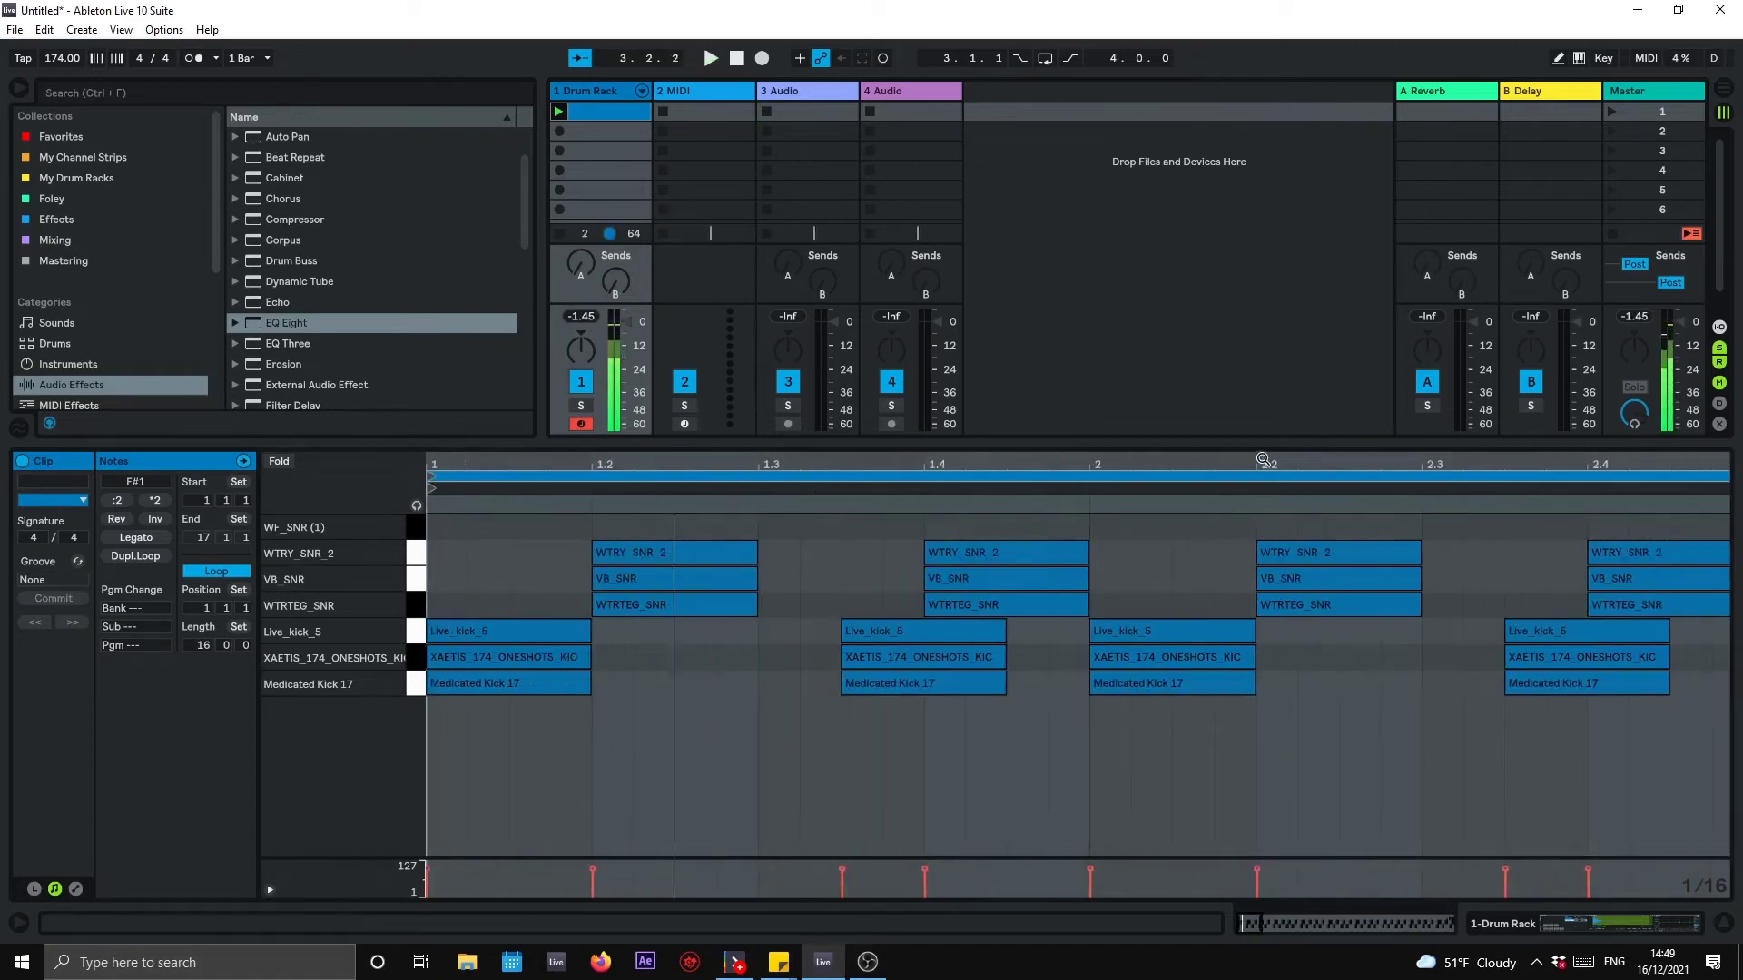
pyautogui.moveTo(574, 472); pyautogui.dragTo(729, 451)
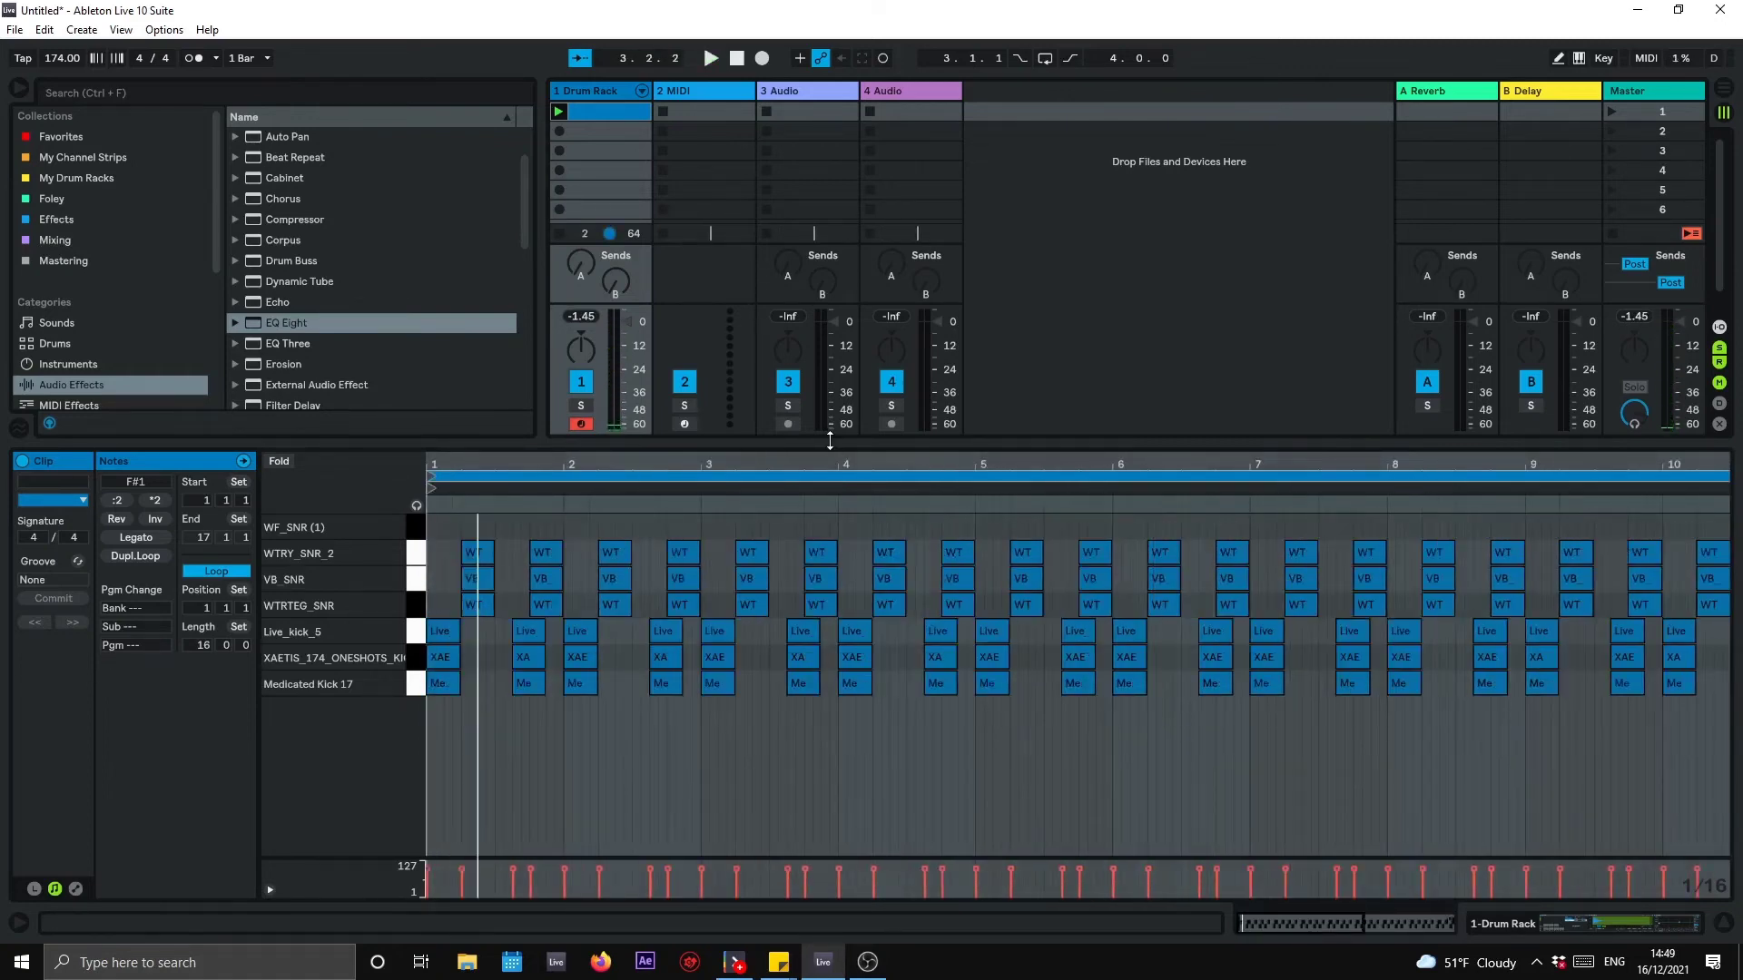
# Step: Shorten the WF_SNR (1) sample to its initial hit, set its fade out to 44.5 ms, and play the loop
pyautogui.moveTo(832, 515); pyautogui.dragTo(829, 626)
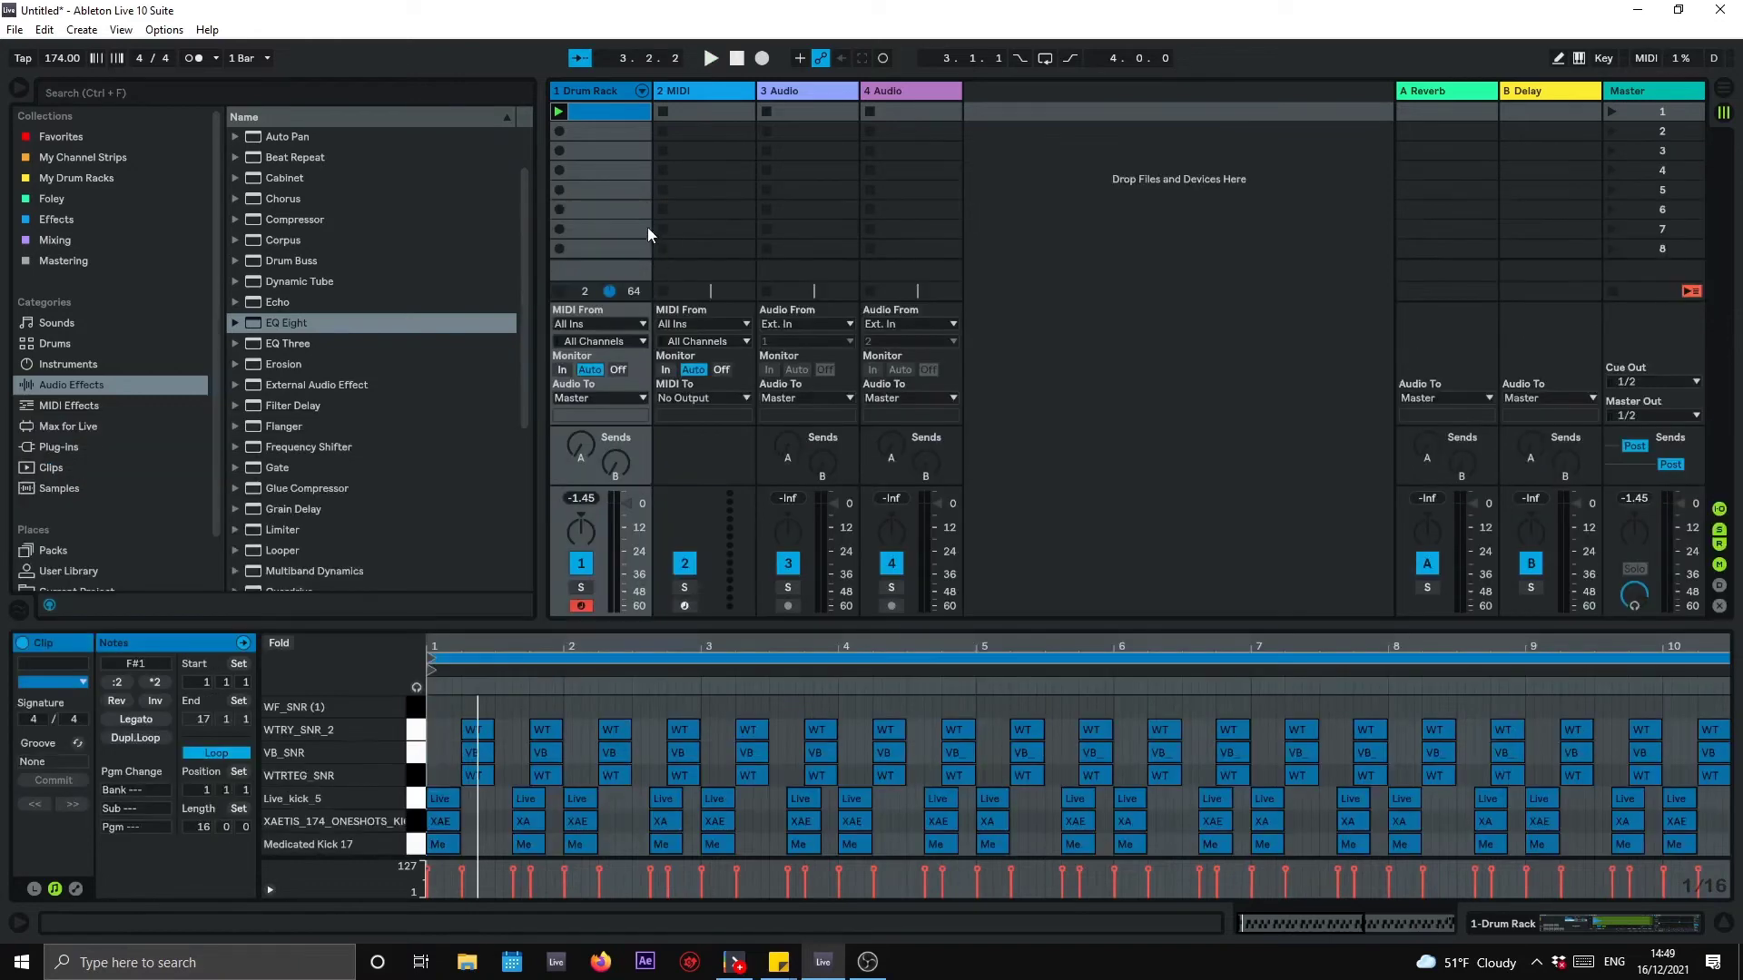
pyautogui.doubleClick(583, 94)
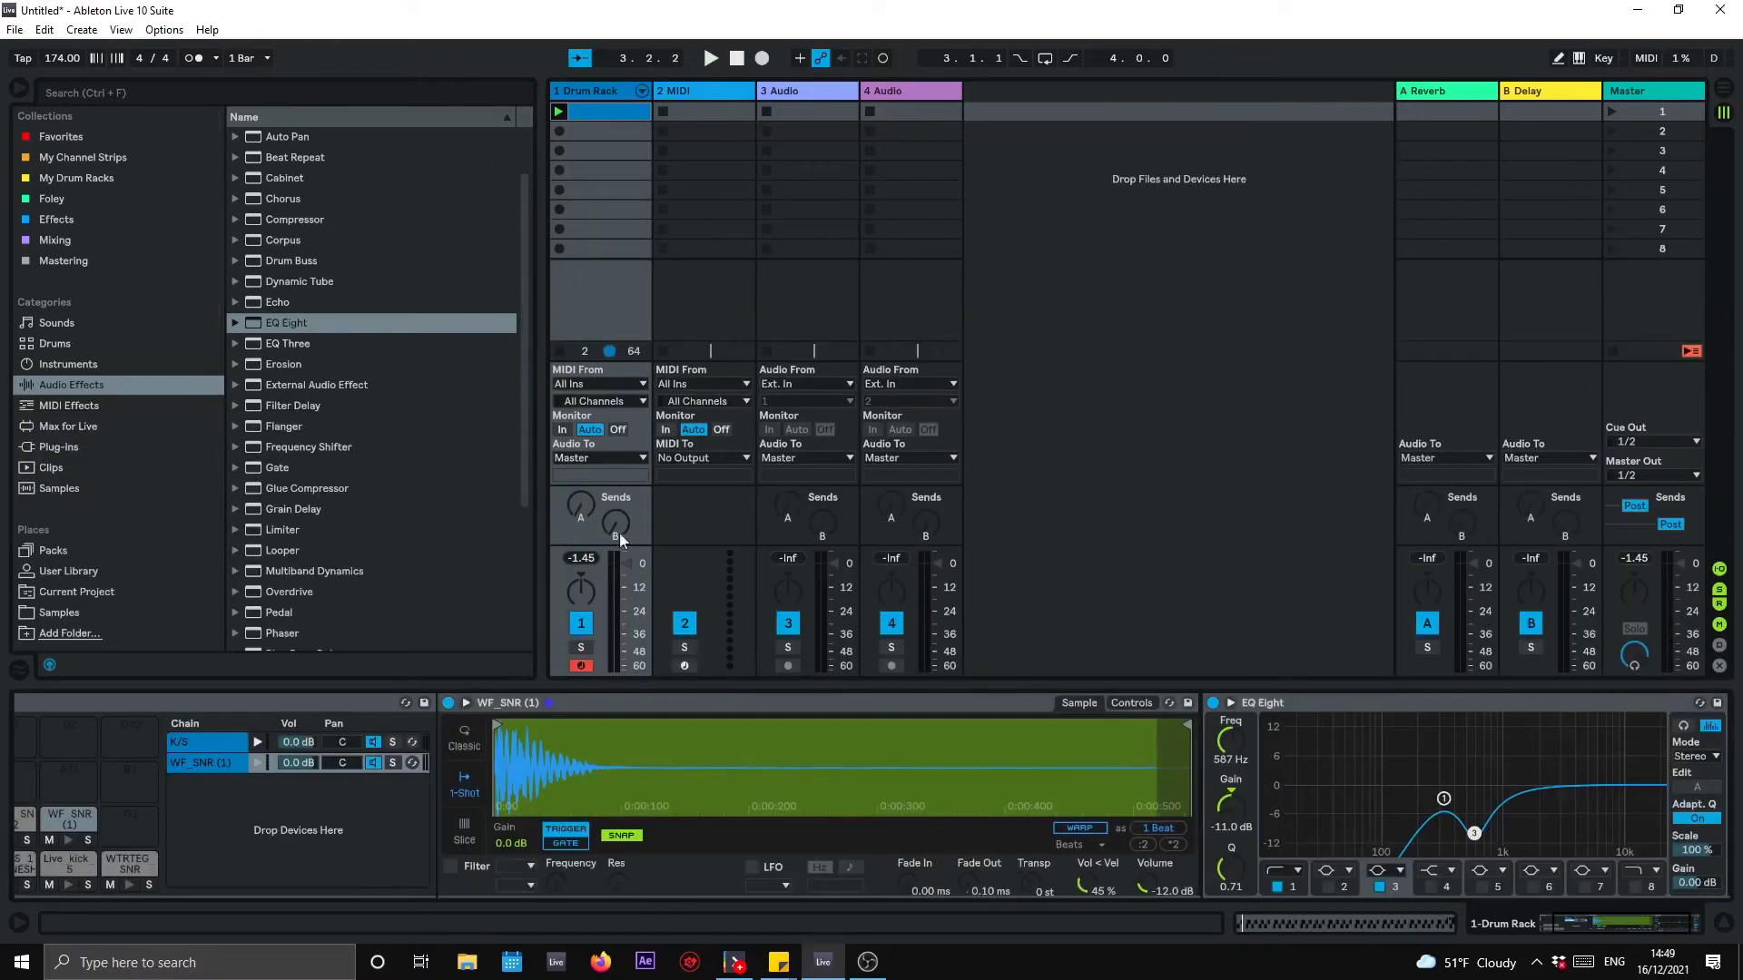
pyautogui.click(227, 763)
pyautogui.moveTo(1188, 724)
pyautogui.mouseDown()
pyautogui.moveTo(643, 726)
pyautogui.moveTo(586, 744)
pyautogui.mouseUp()
pyautogui.moveTo(980, 890); pyautogui.dragTo(980, 848)
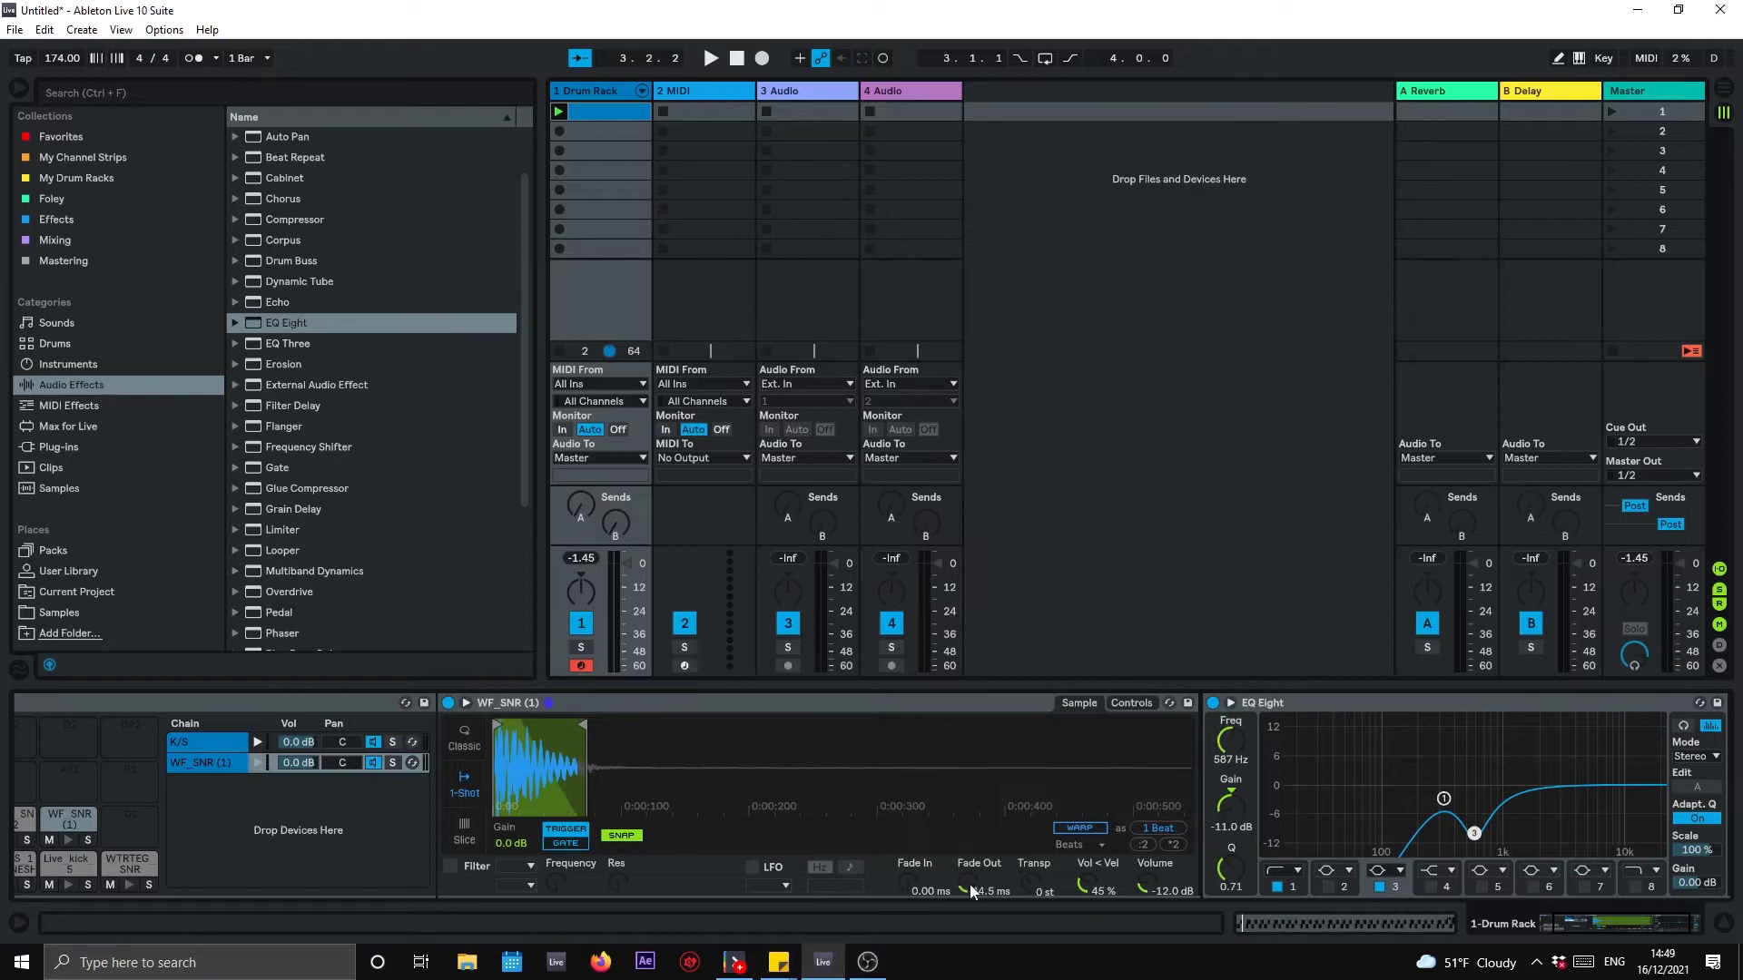
pyautogui.press('space')
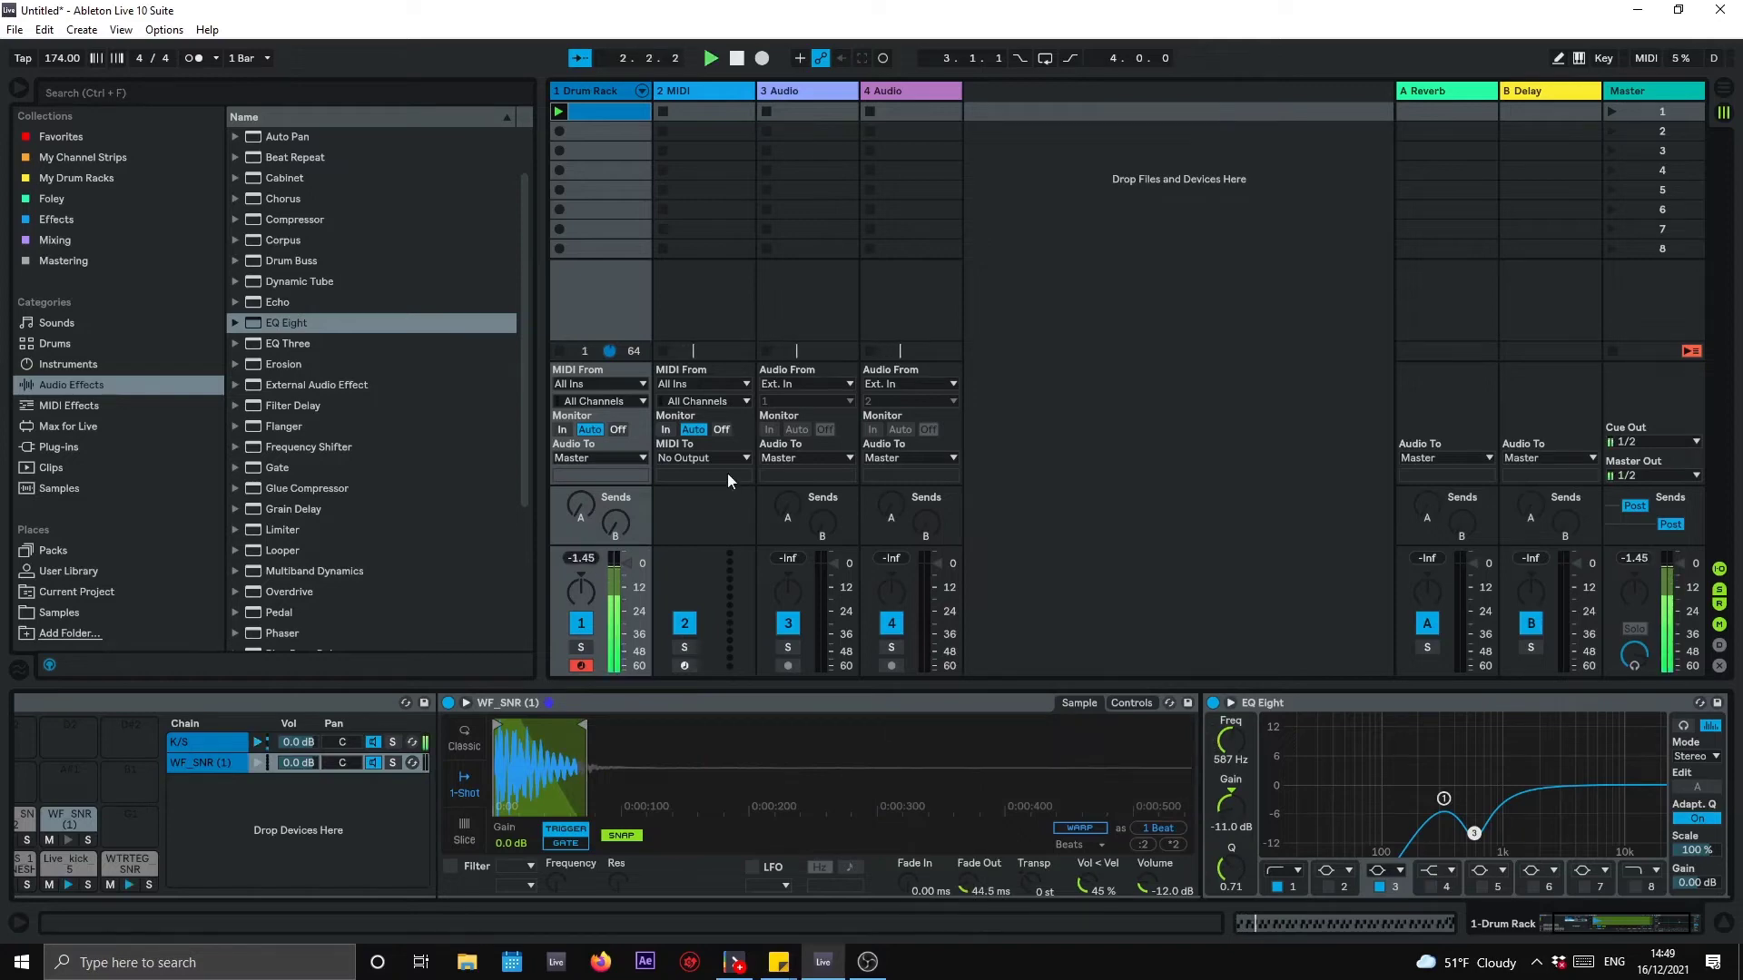
# Step: Show the whole drum clip, play its ending to hear the bar 16 ghost snares, and return to the track's devices
pyautogui.click(1434, 924)
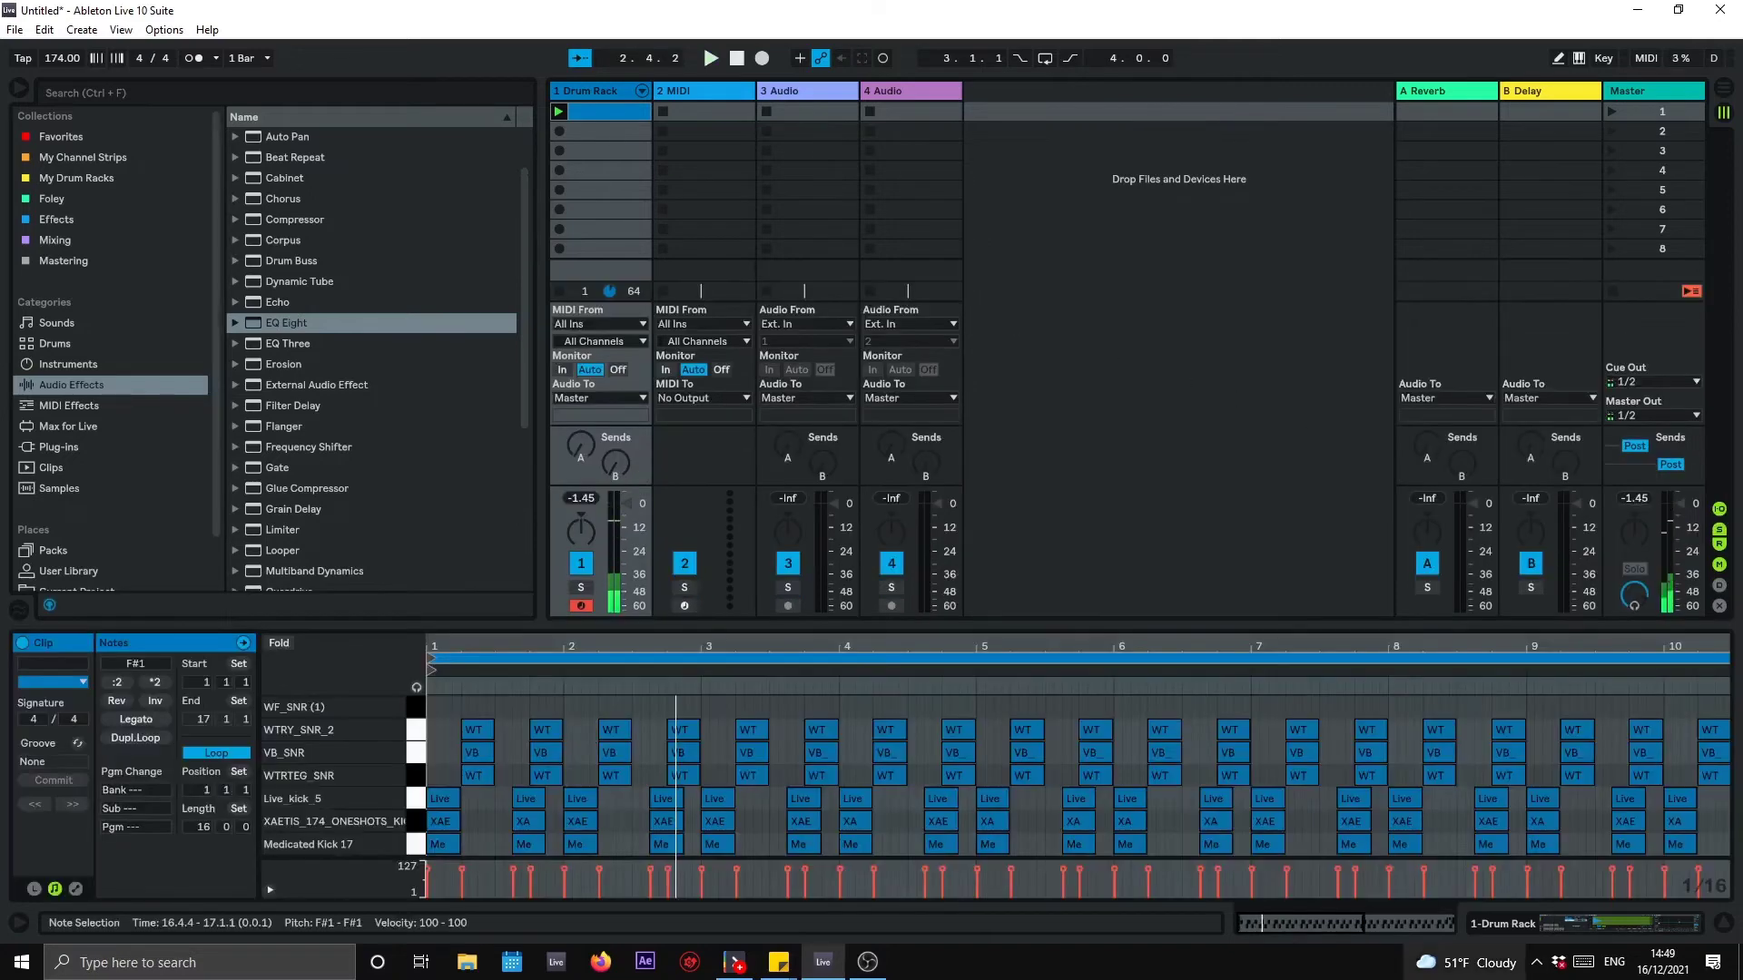
pyautogui.doubleClick(1111, 642)
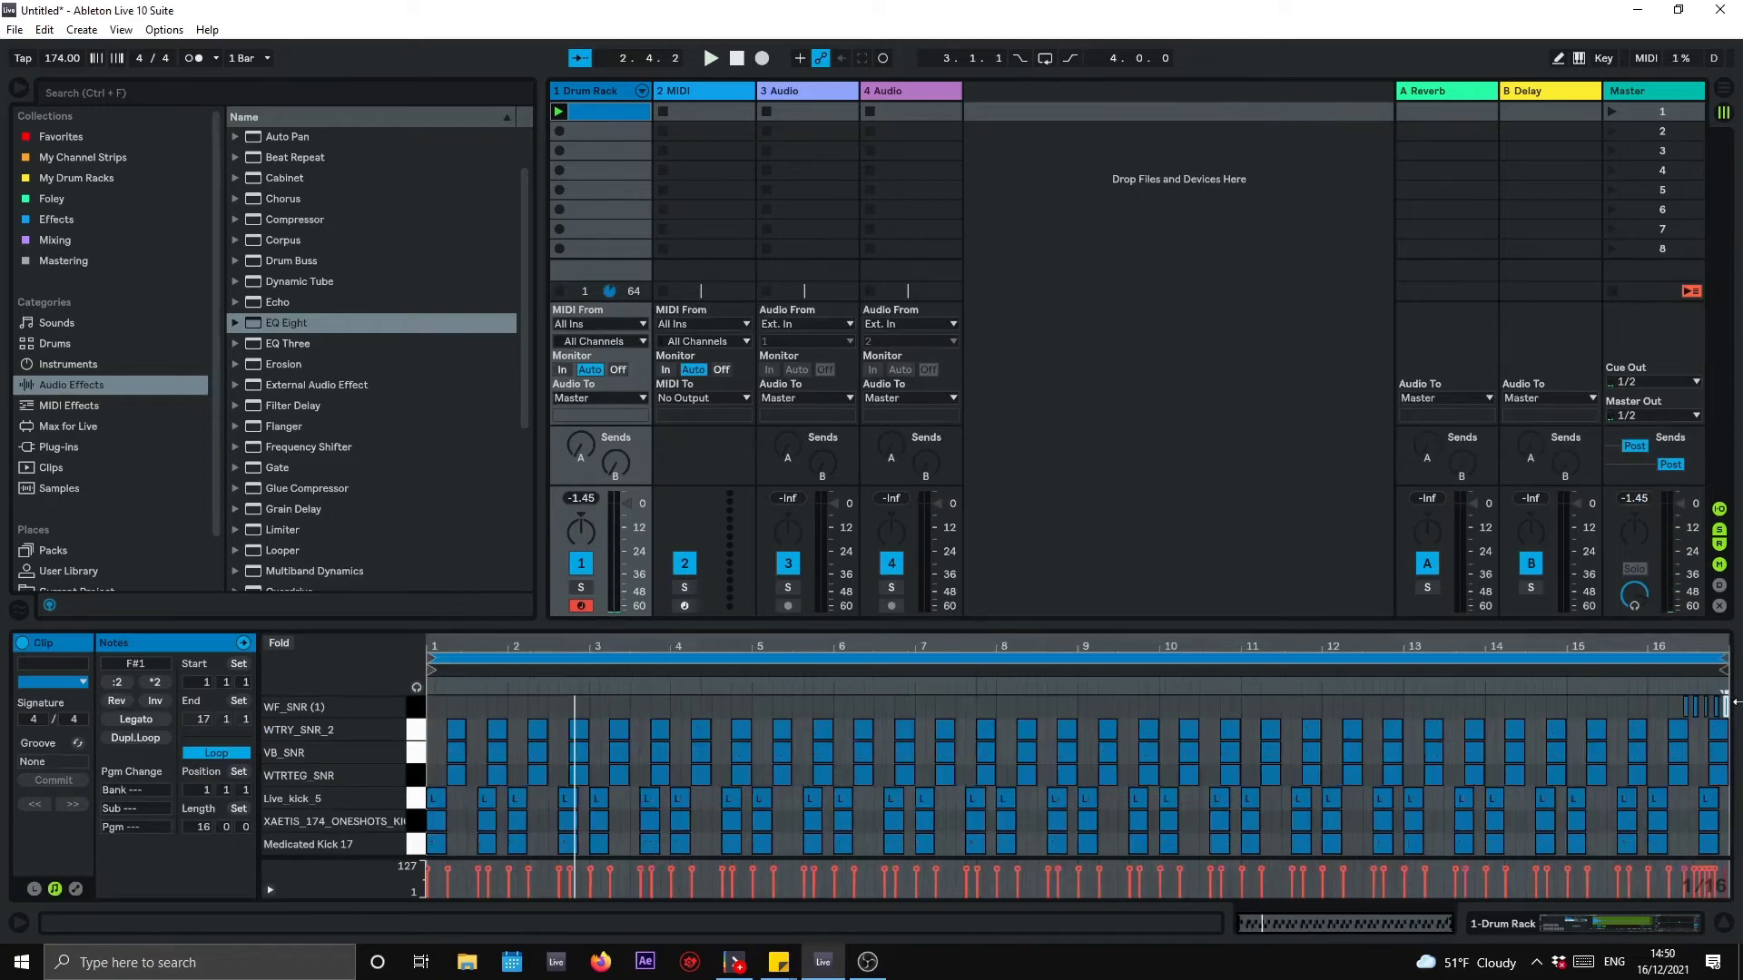
pyautogui.click(1568, 670)
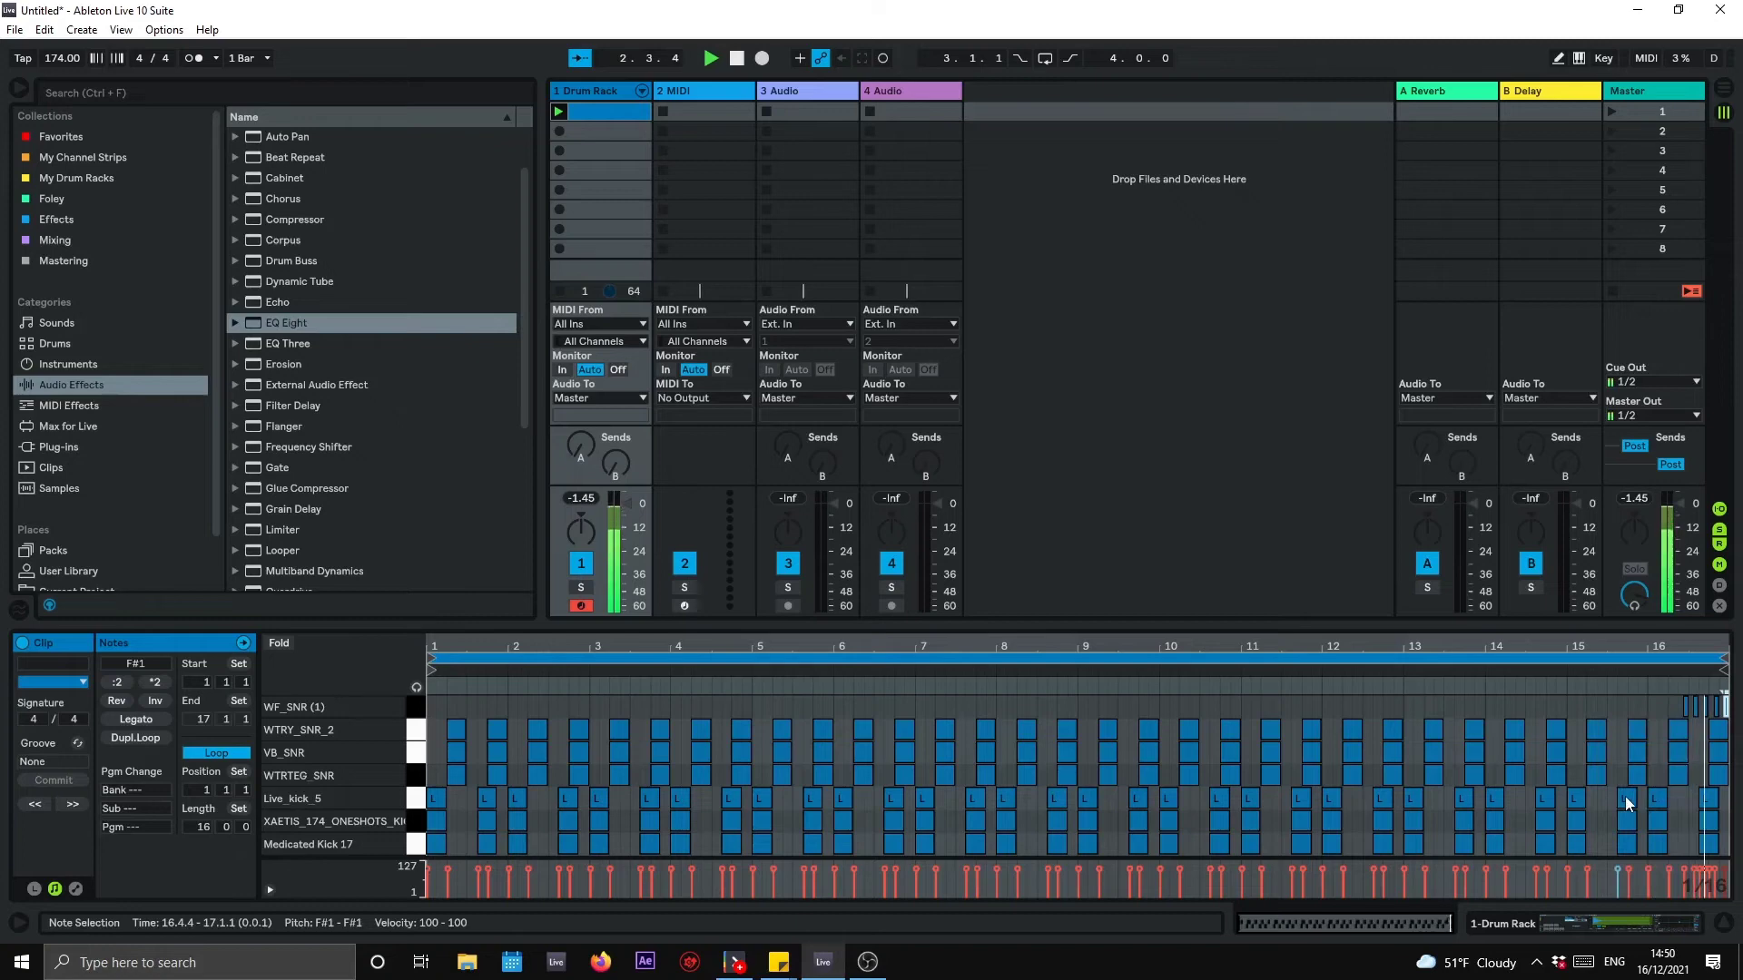
pyautogui.moveTo(1137, 626); pyautogui.dragTo(971, 687)
pyautogui.doubleClick(579, 96)
pyautogui.press('space')
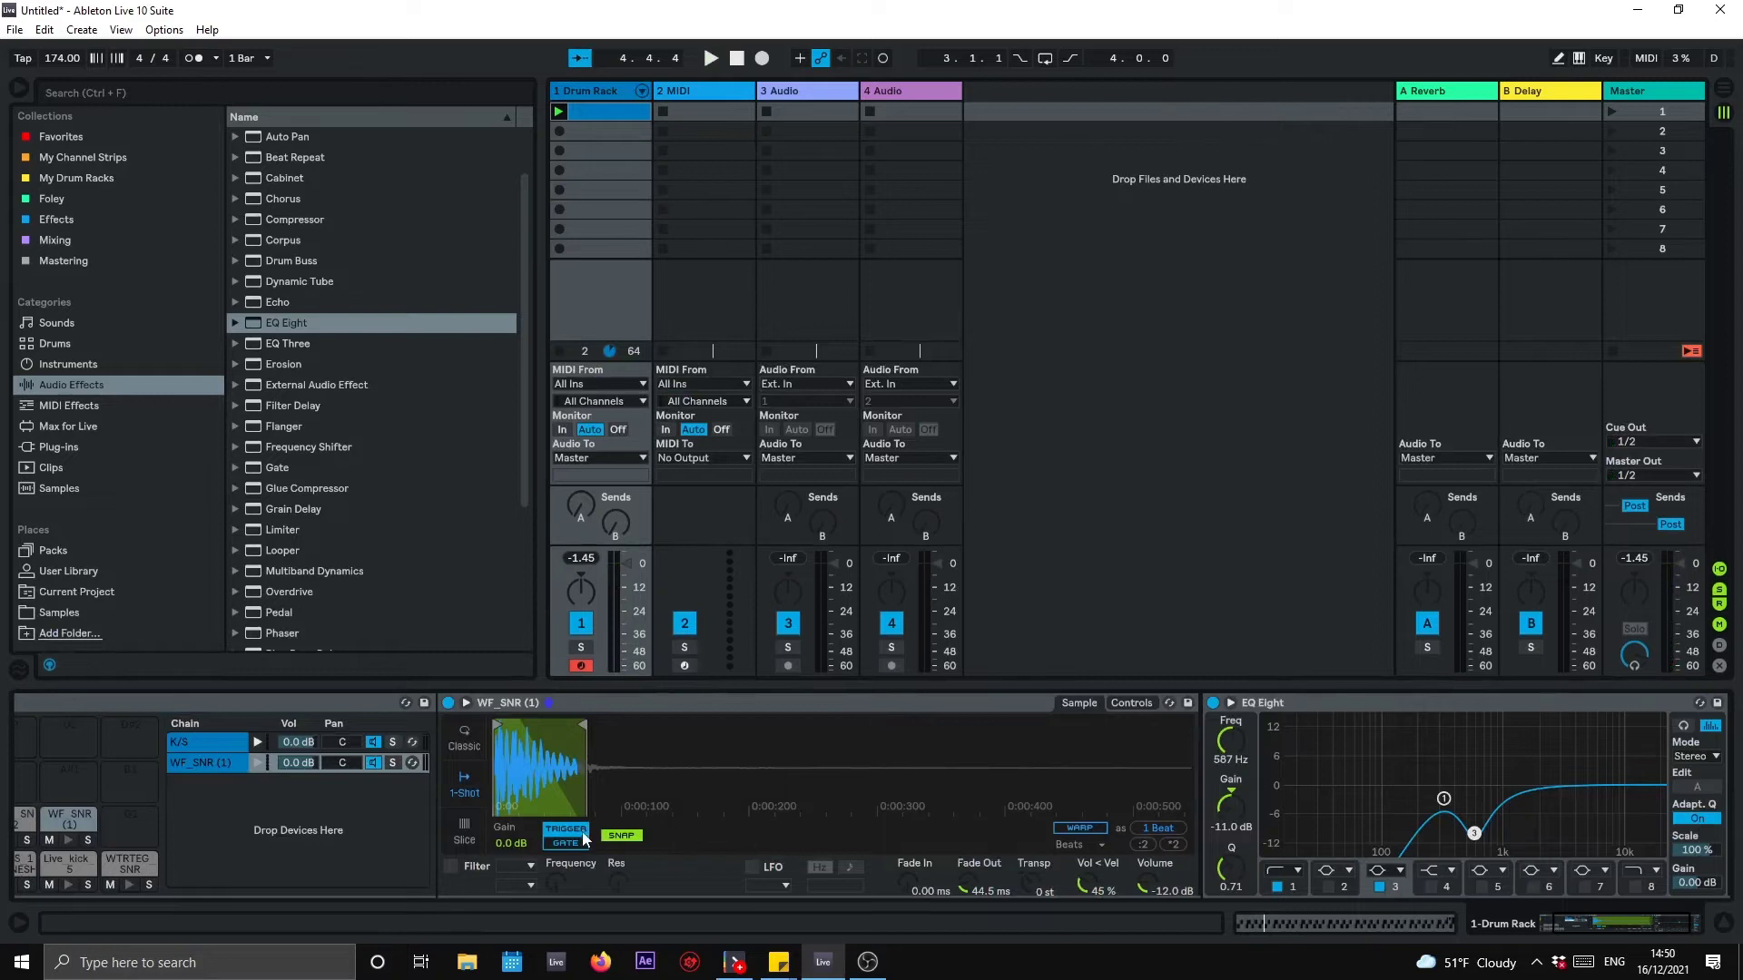
# Step: Open the K/S chain's nested snare layers and audition VB_SNR, WTRTEG_SNR and WTRY_SNR_2 individually and with the loop playing
pyautogui.click(208, 743)
pyautogui.click(818, 785)
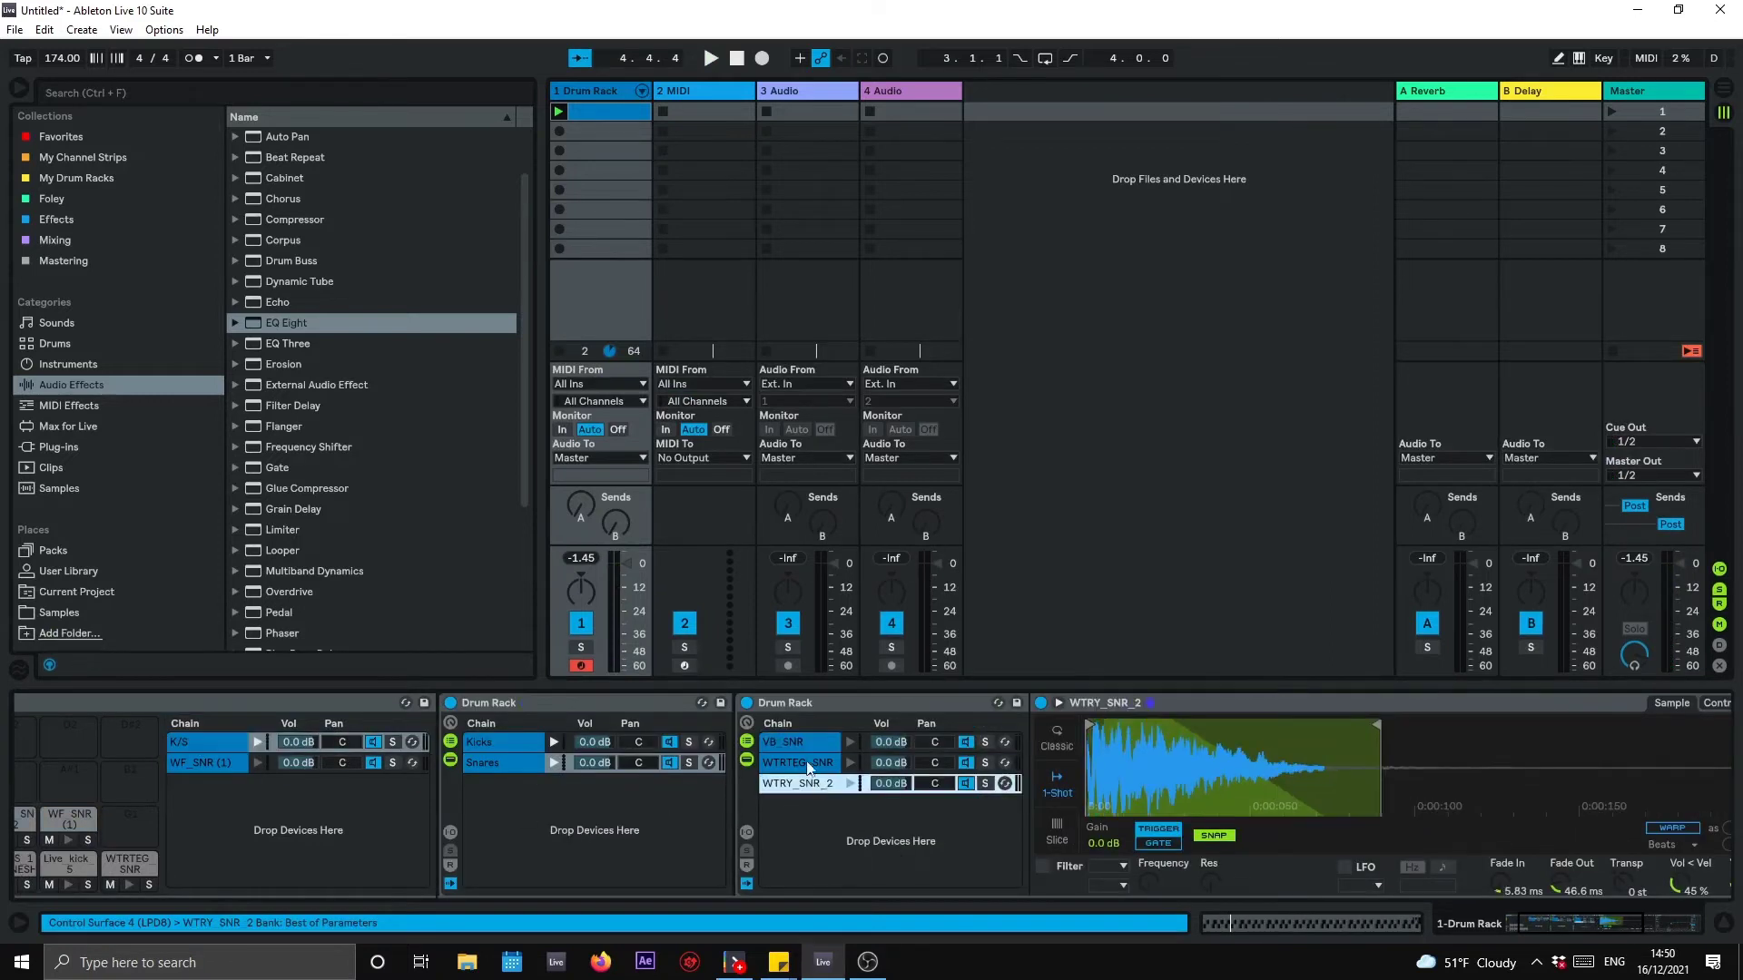
pyautogui.click(813, 764)
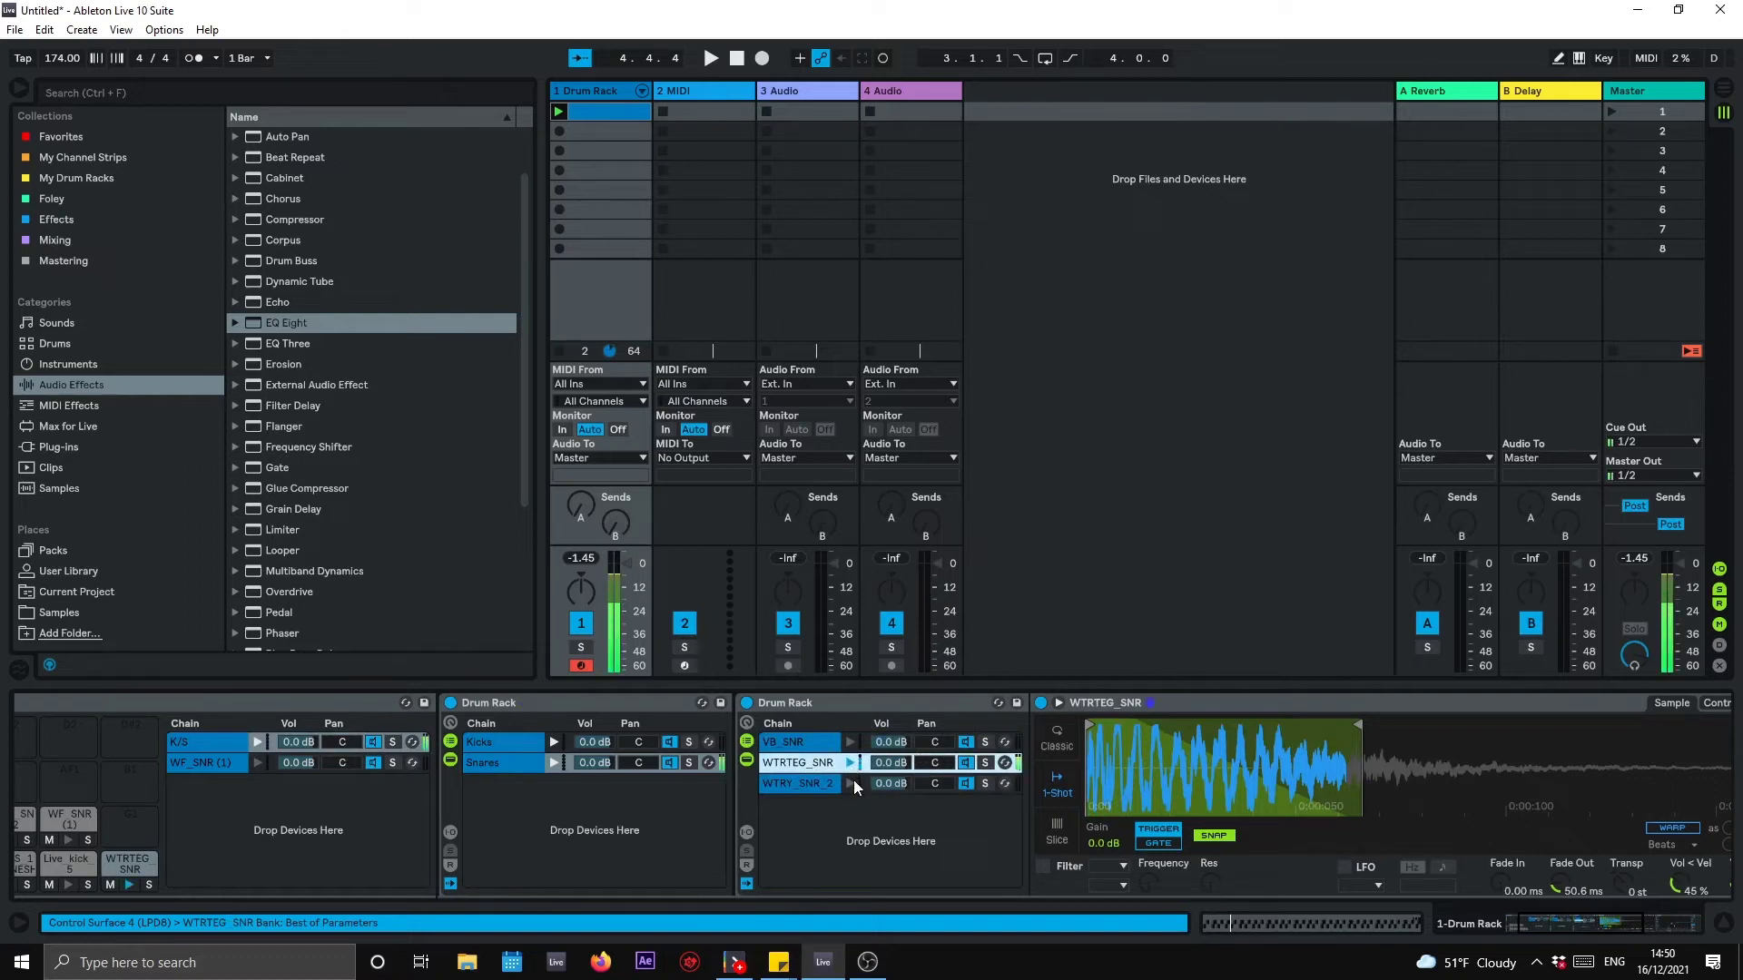
pyautogui.click(849, 745)
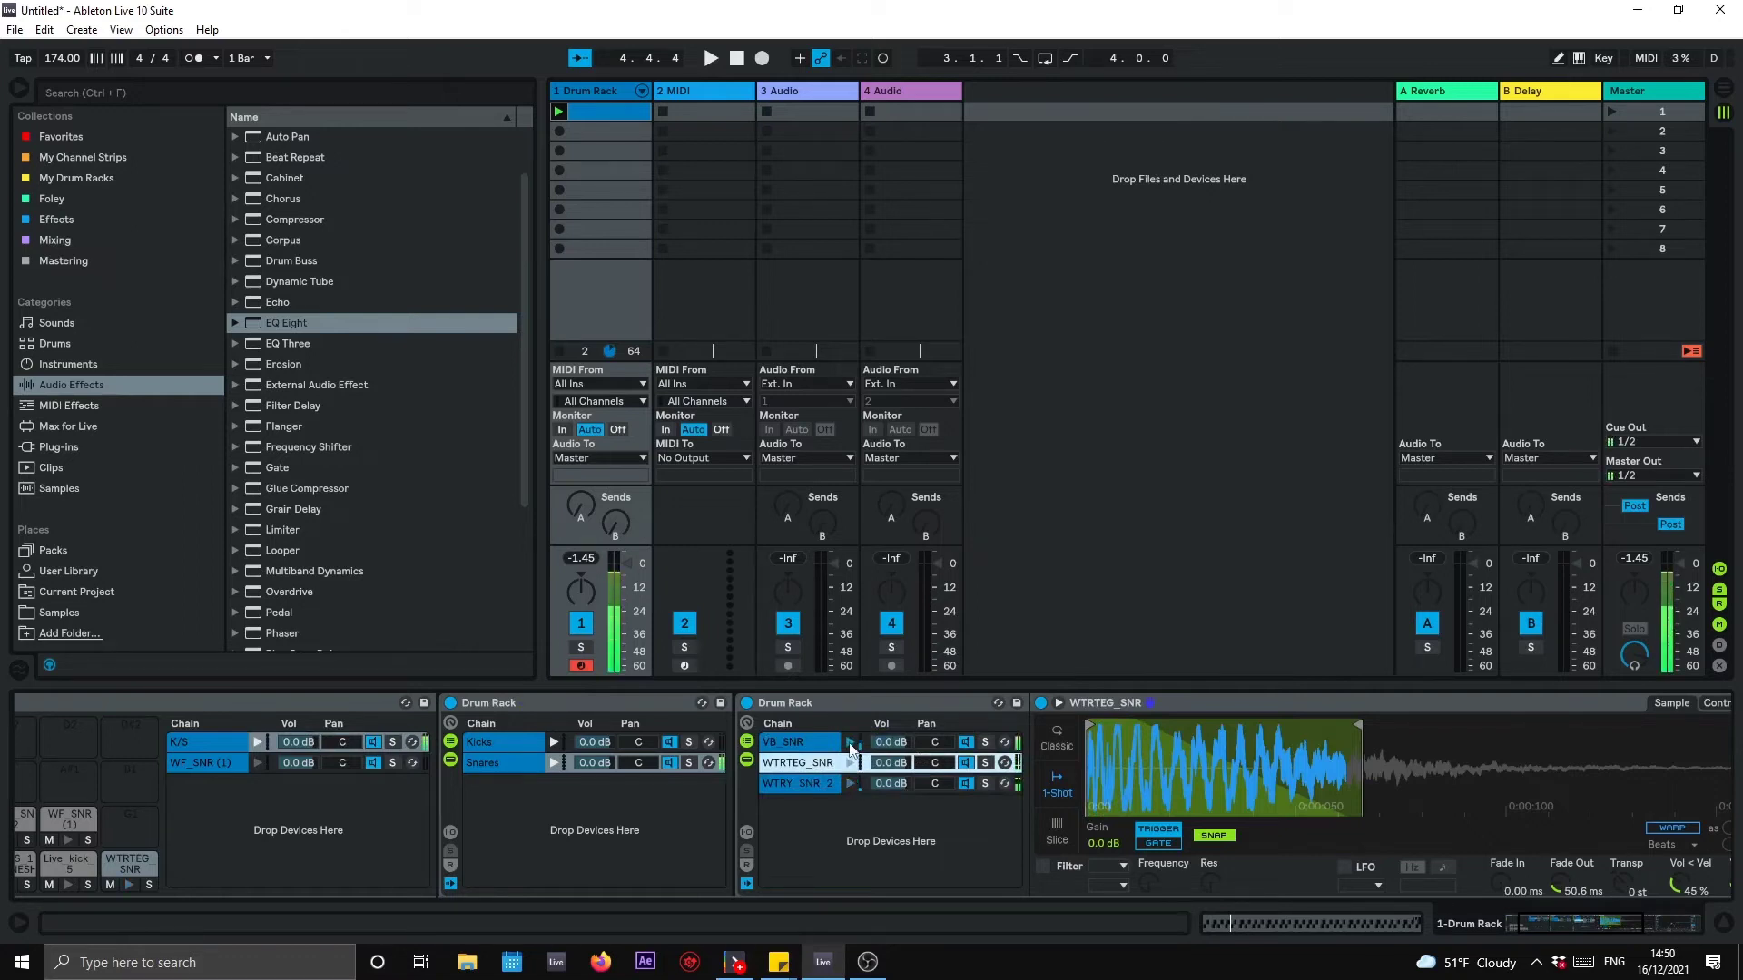
pyautogui.click(851, 783)
pyautogui.click(852, 764)
pyautogui.click(849, 745)
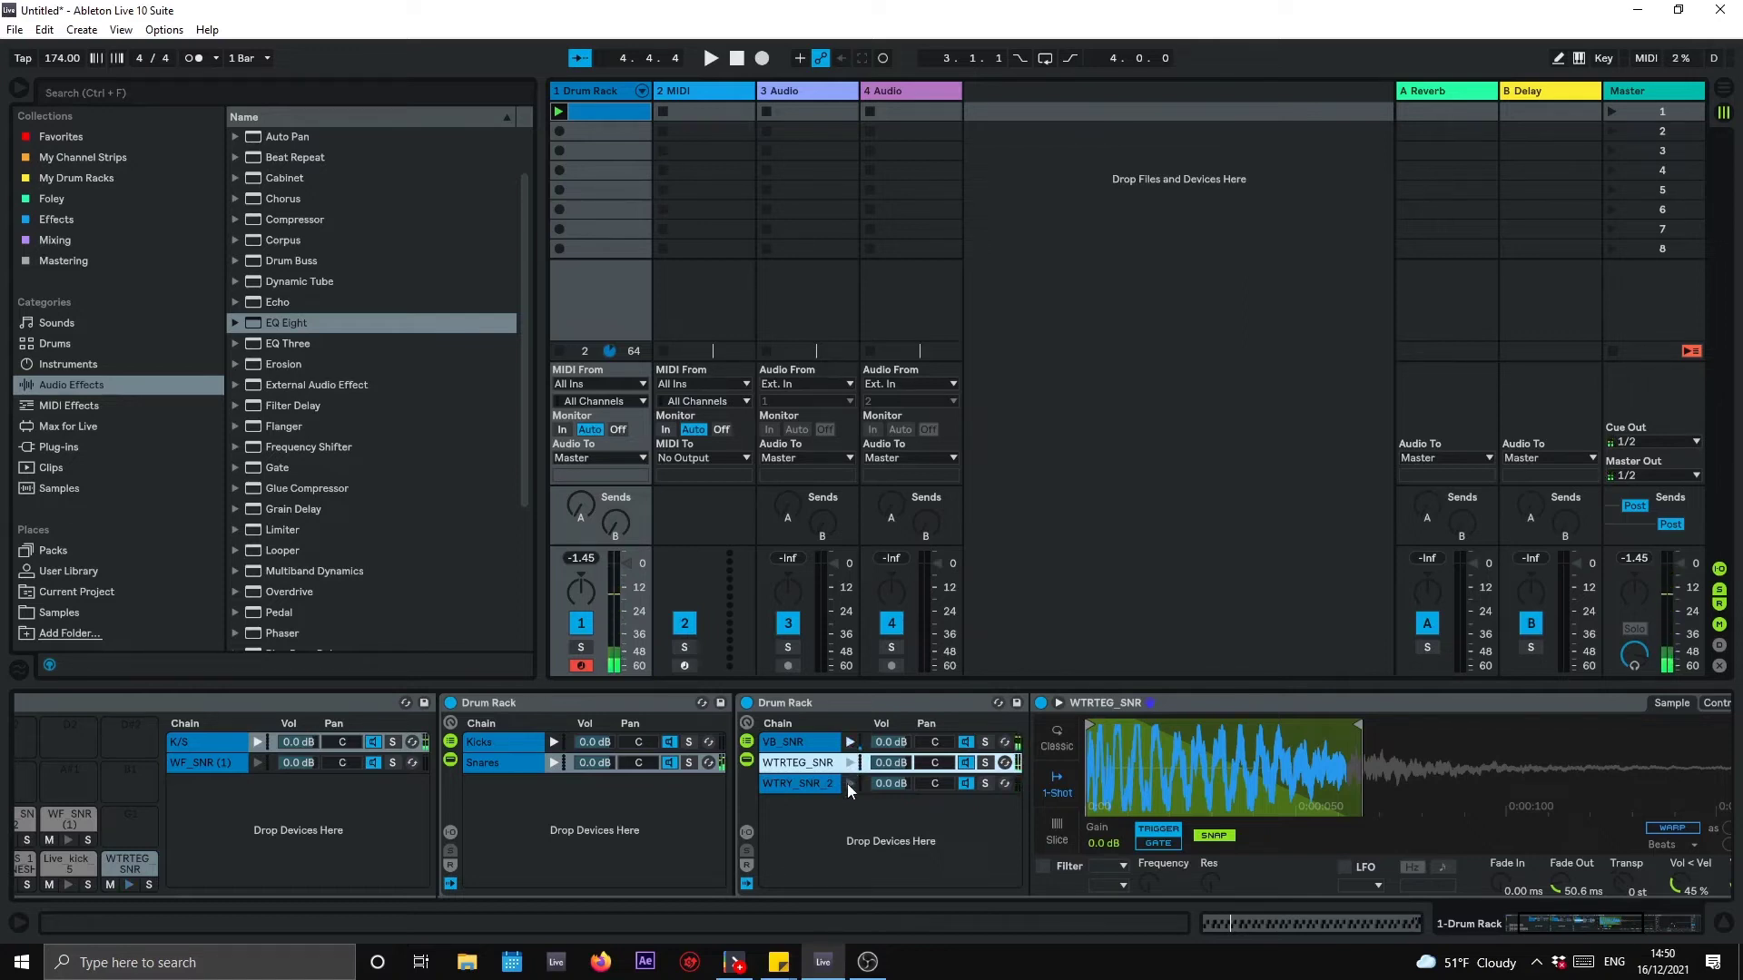
pyautogui.click(849, 783)
pyautogui.press('space')
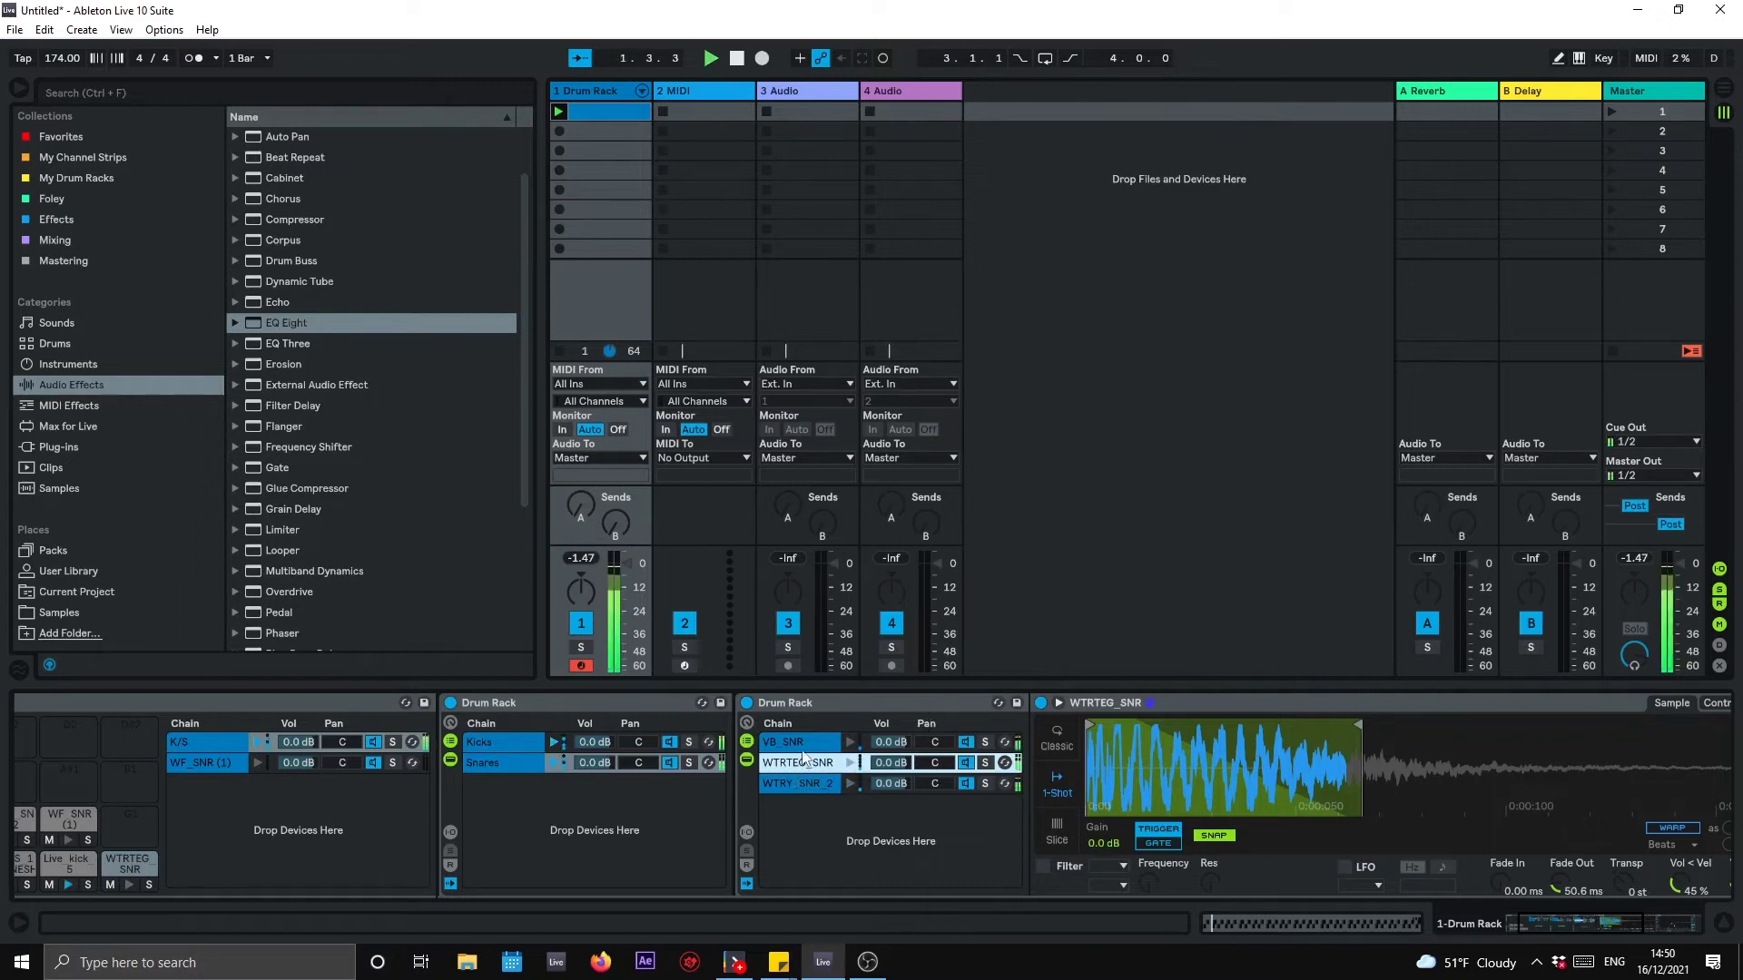
pyautogui.click(847, 742)
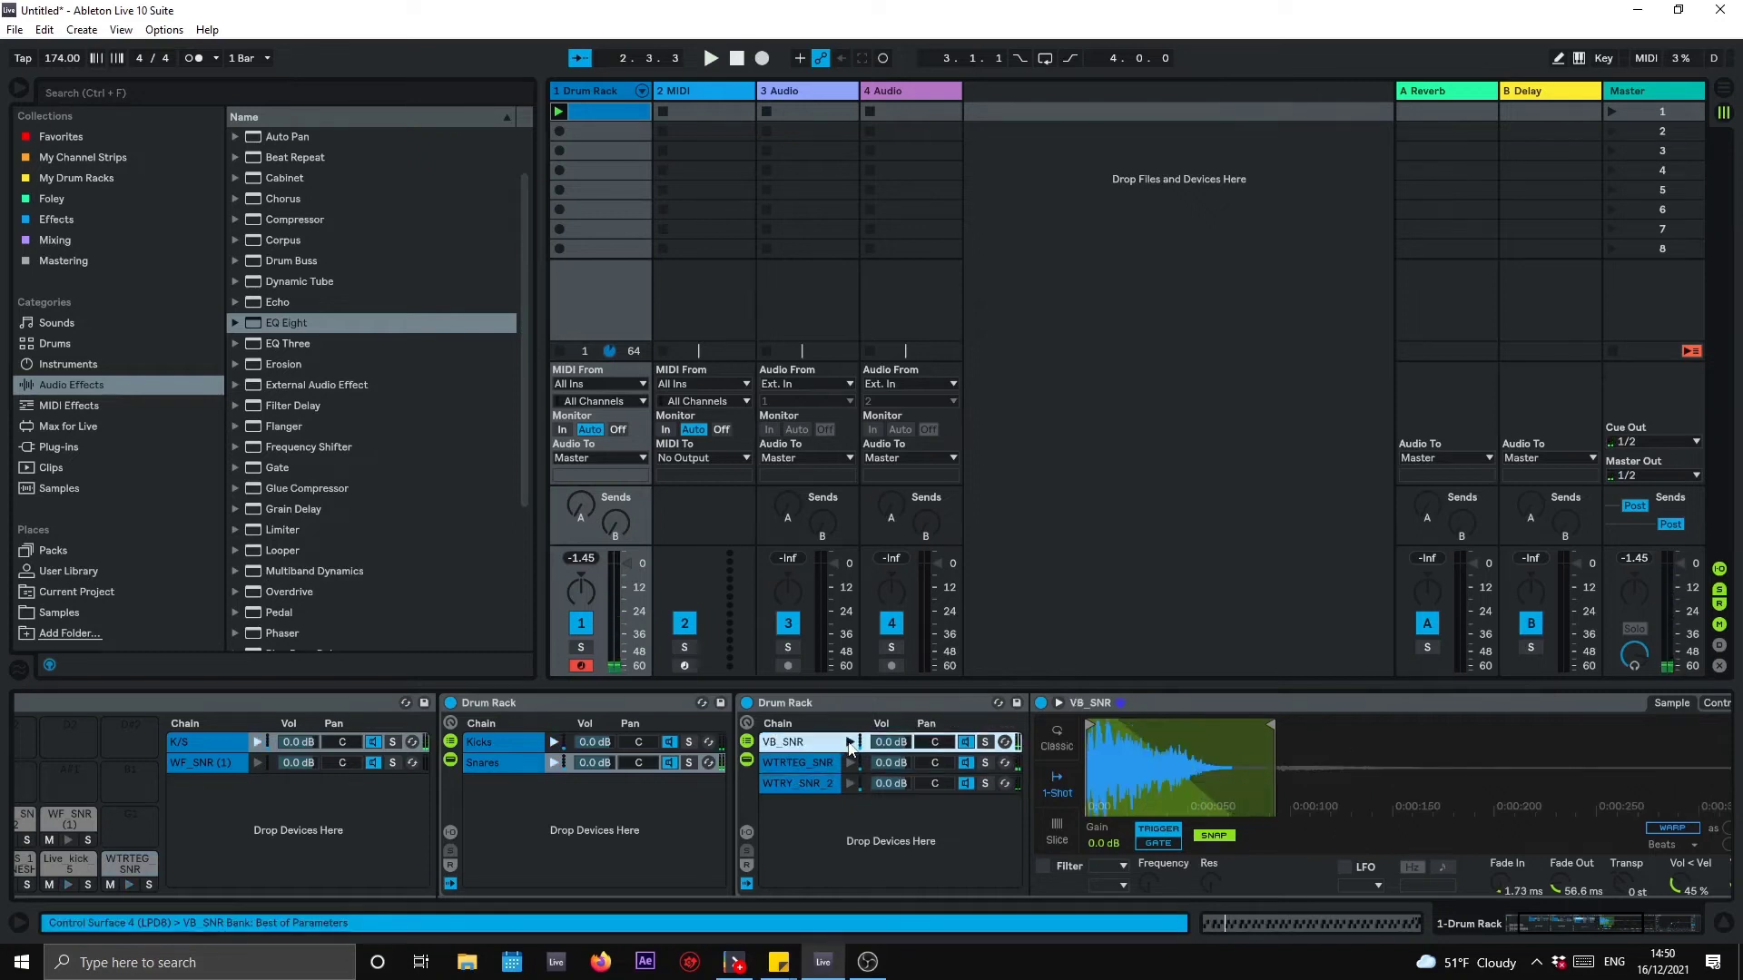
pyautogui.click(849, 743)
# Step: Select the WTRTEG_SNR layer and set its Simpler volume to -14.0 dB
pyautogui.click(814, 764)
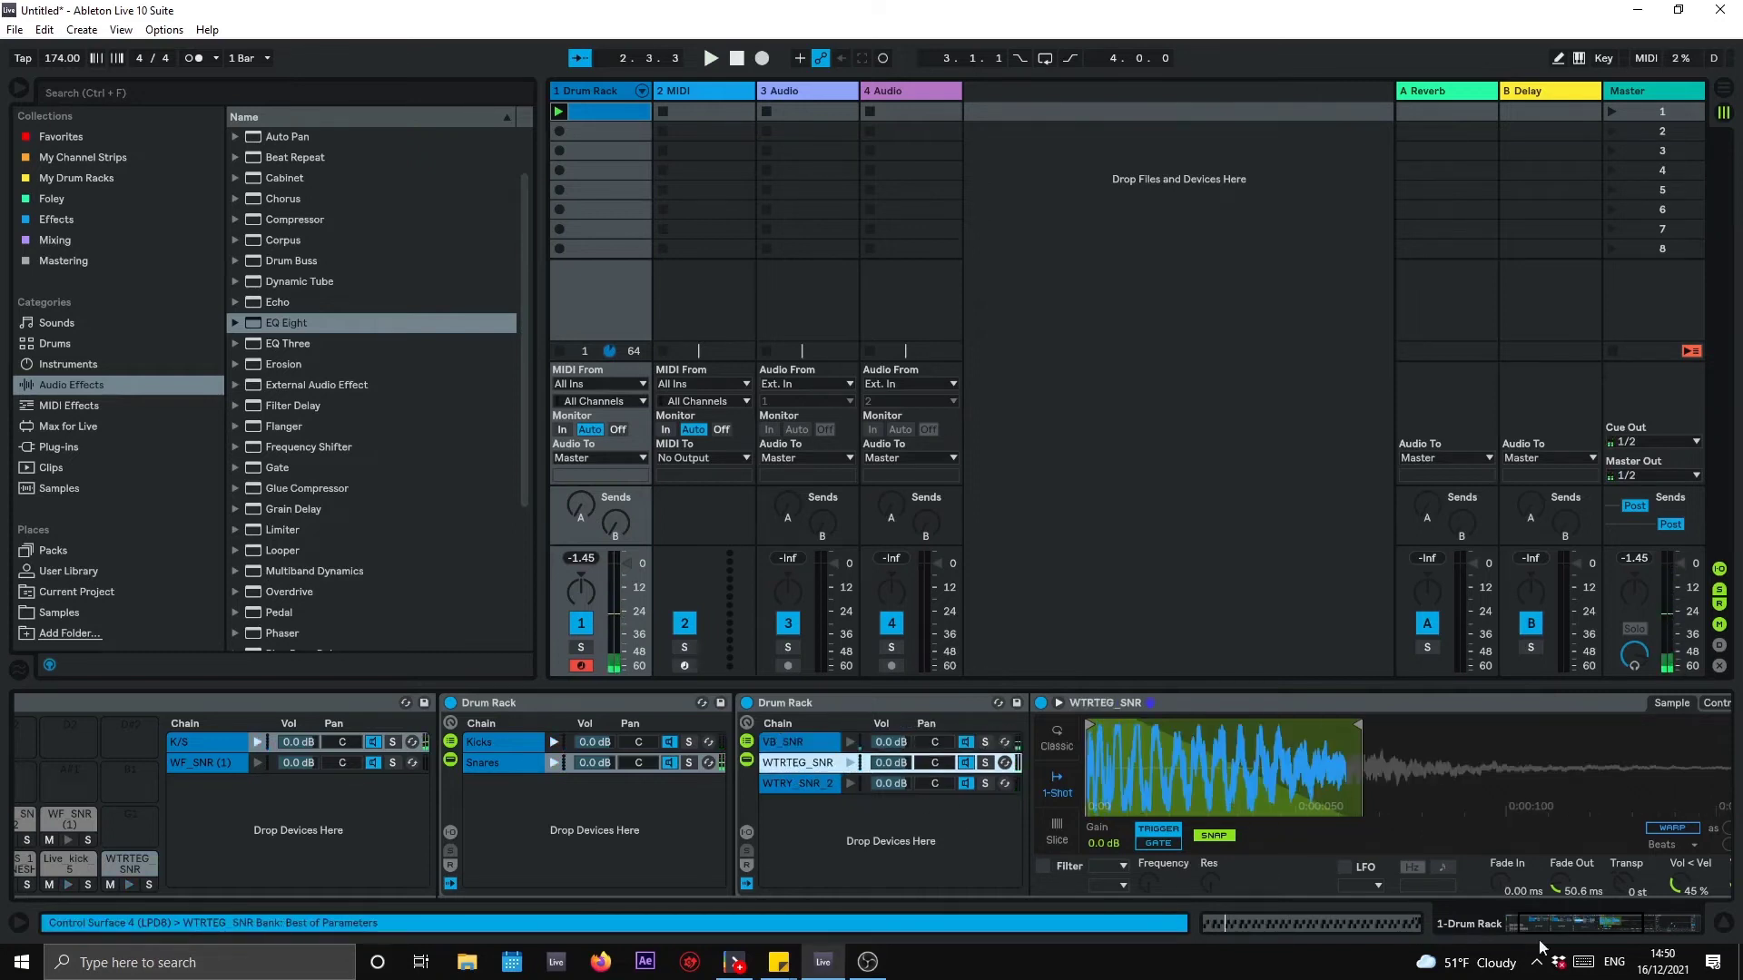
pyautogui.click(1584, 928)
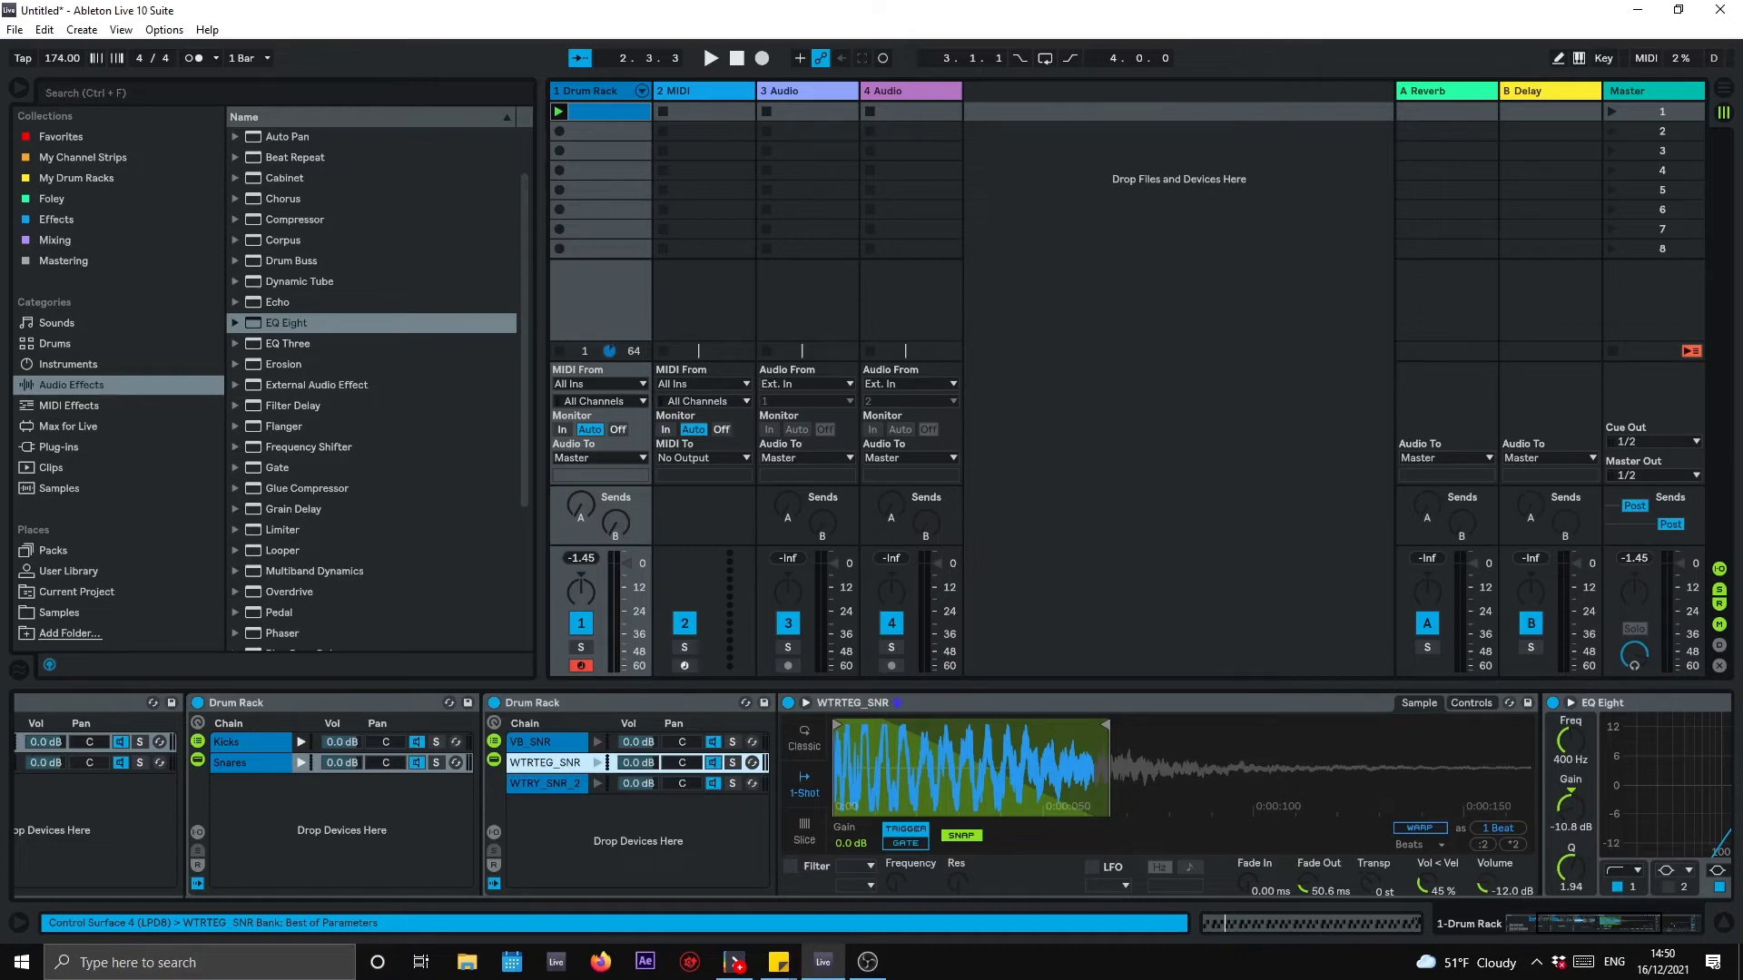
pyautogui.moveTo(1484, 885); pyautogui.dragTo(1484, 894)
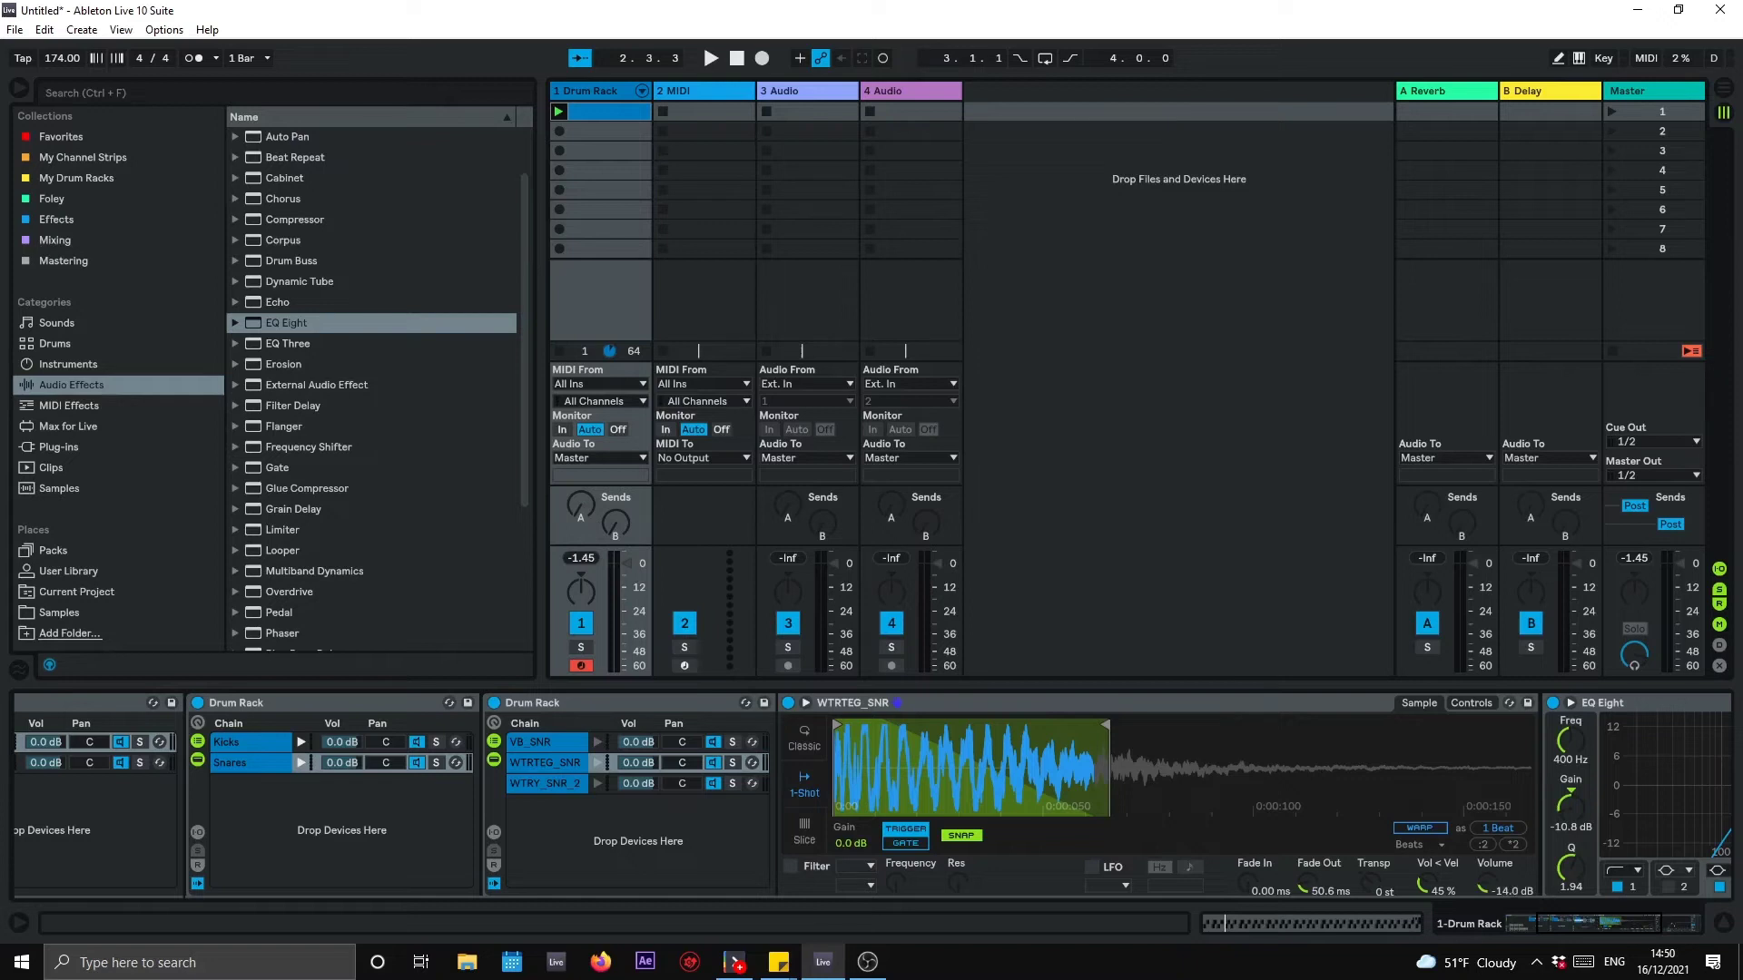
# Step: Set the WTRY_SNR_2 layer's Simpler volume to -14.0 dB, comparing it with the VB_SNR layer while the loop plays
pyautogui.click(558, 785)
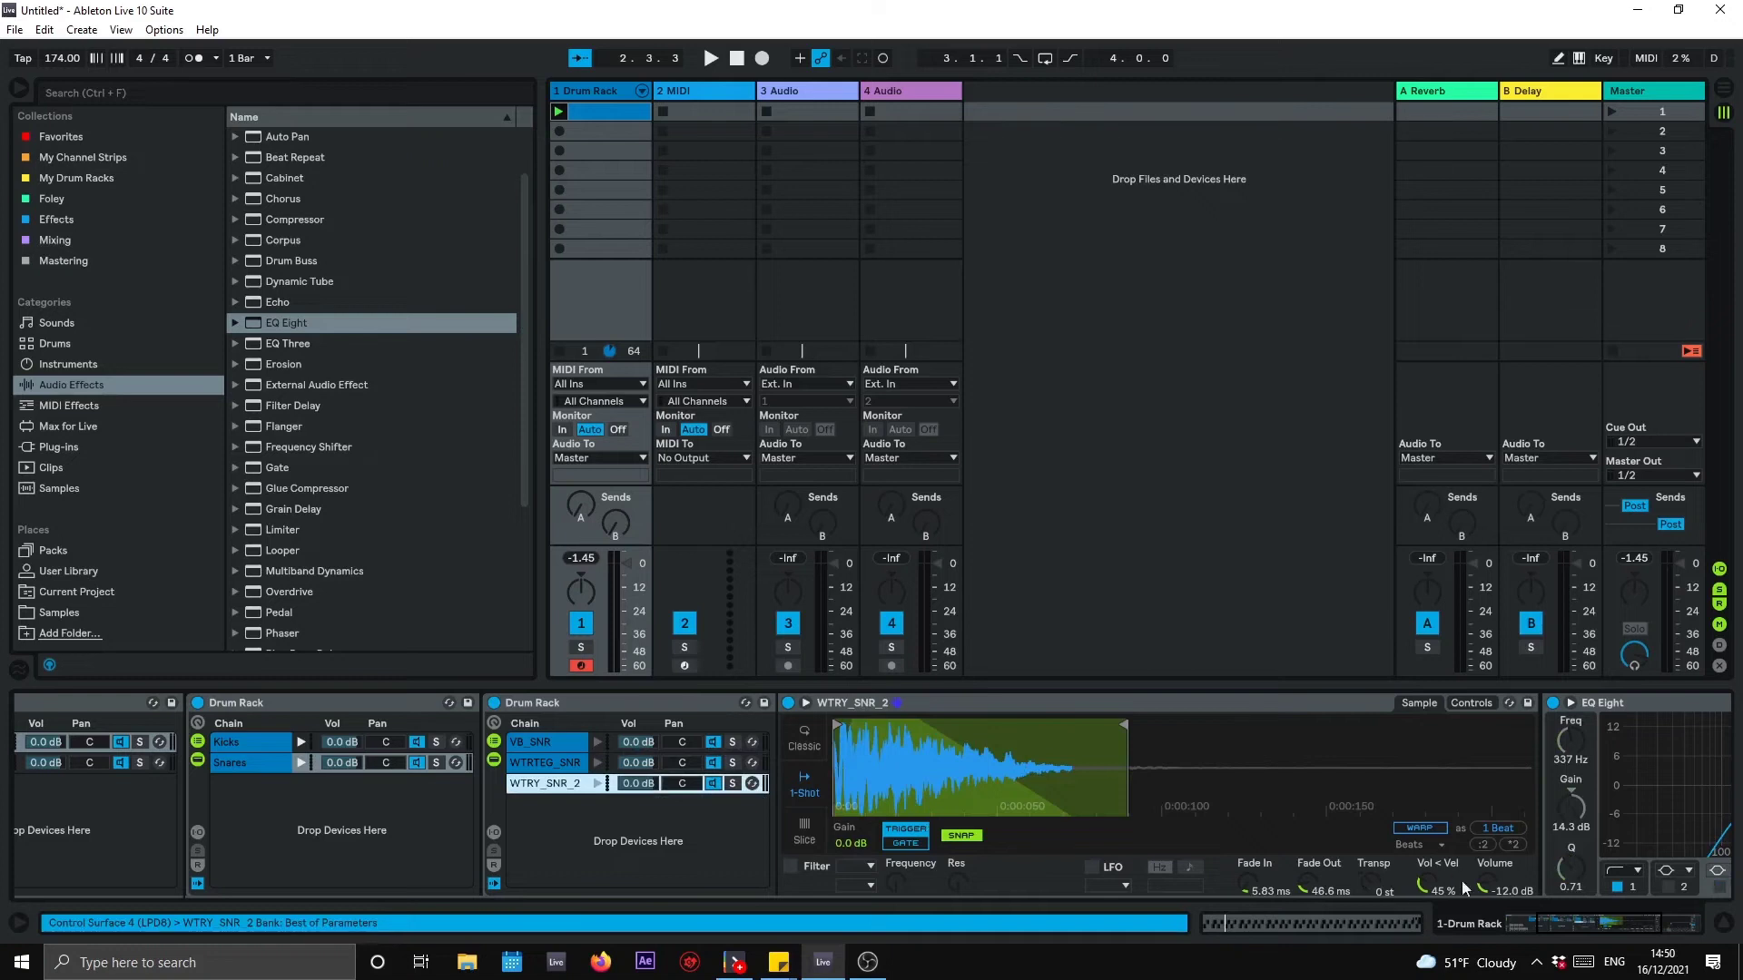
pyautogui.moveTo(1484, 884); pyautogui.dragTo(1485, 889)
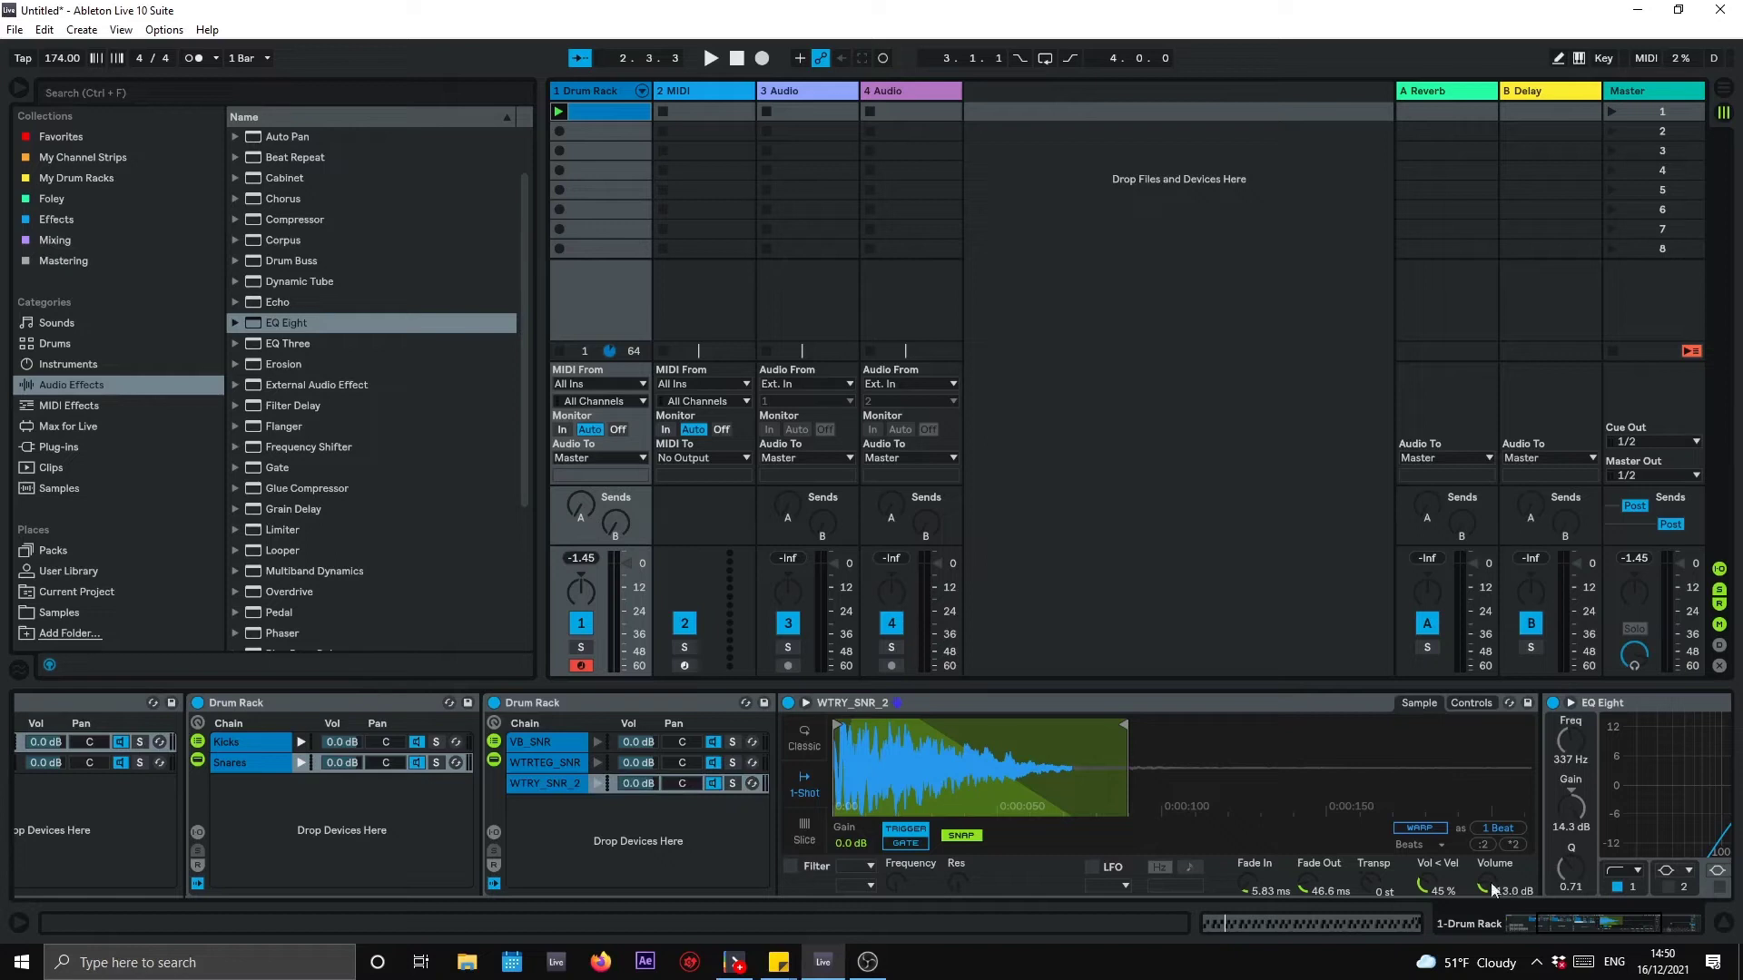
pyautogui.click(557, 737)
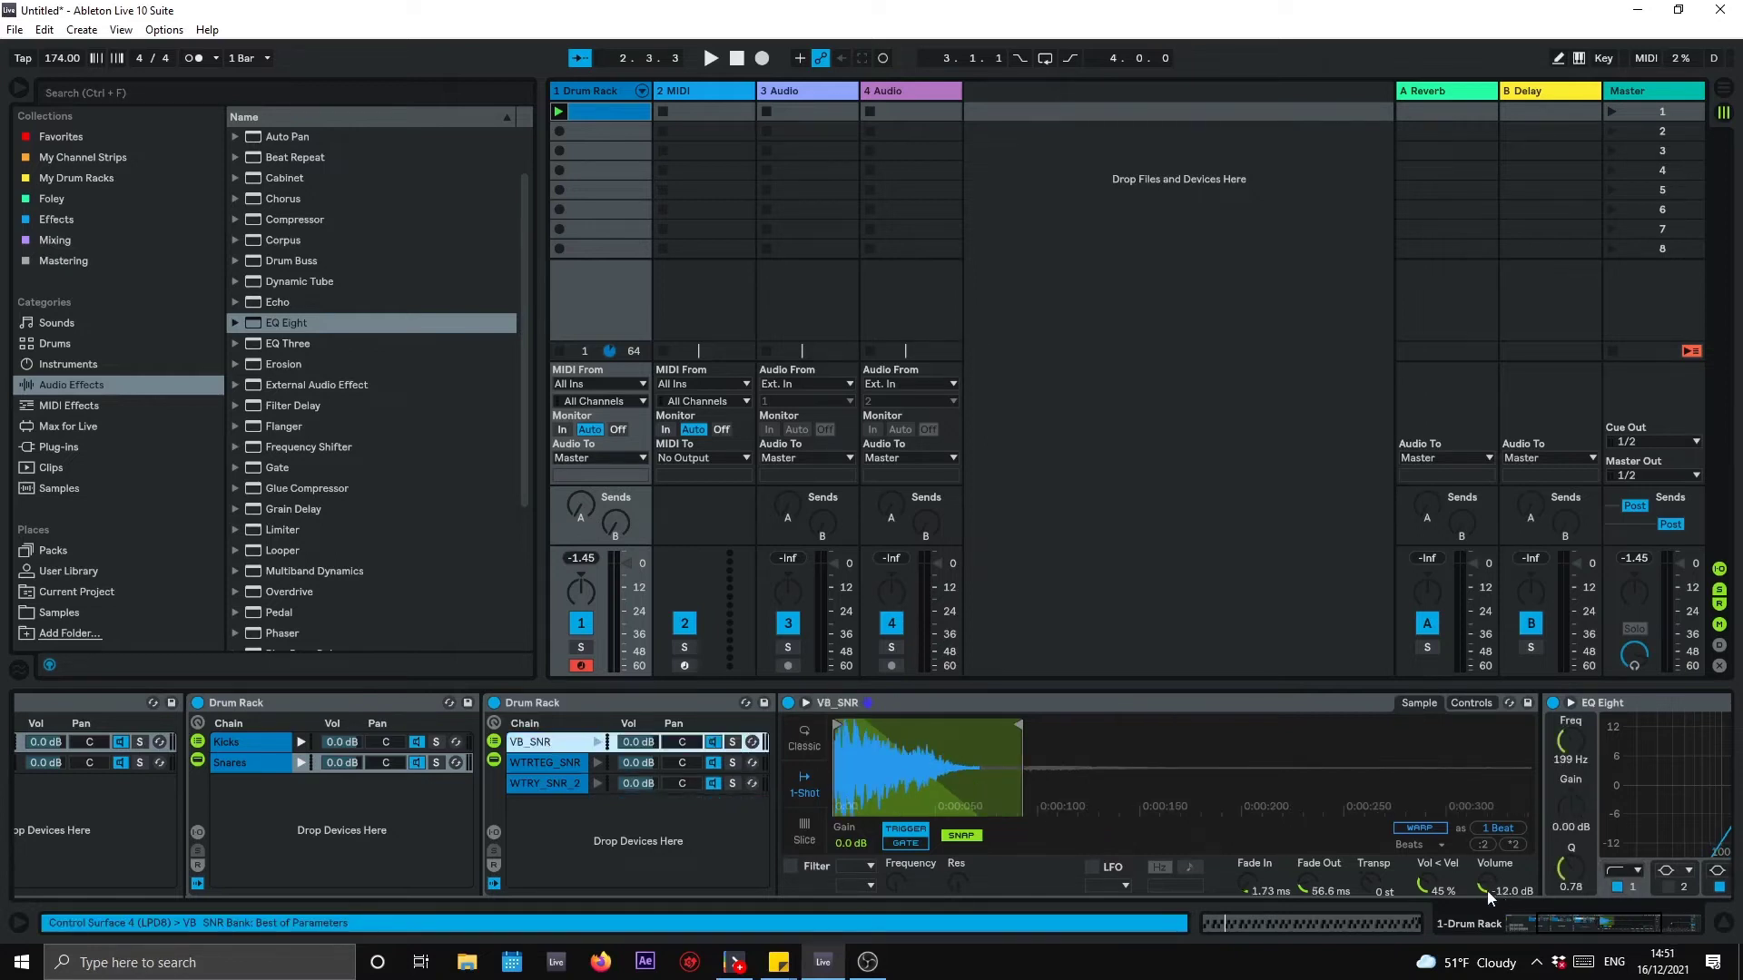
pyautogui.press('space')
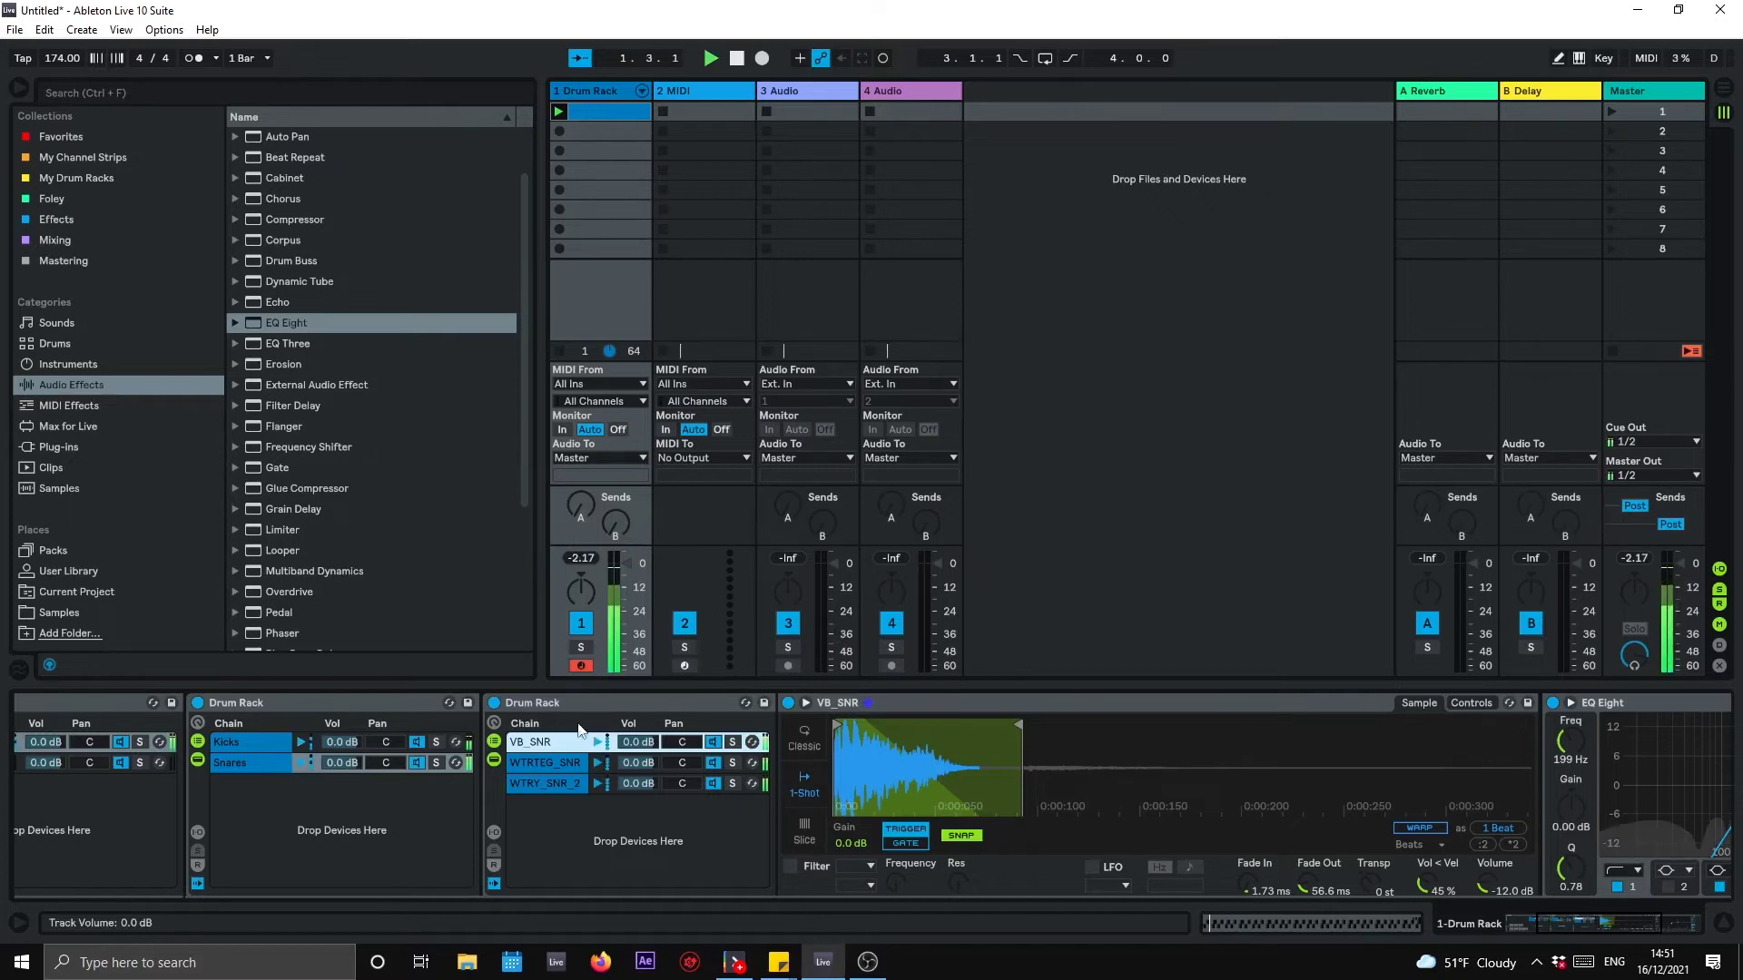
pyautogui.click(549, 783)
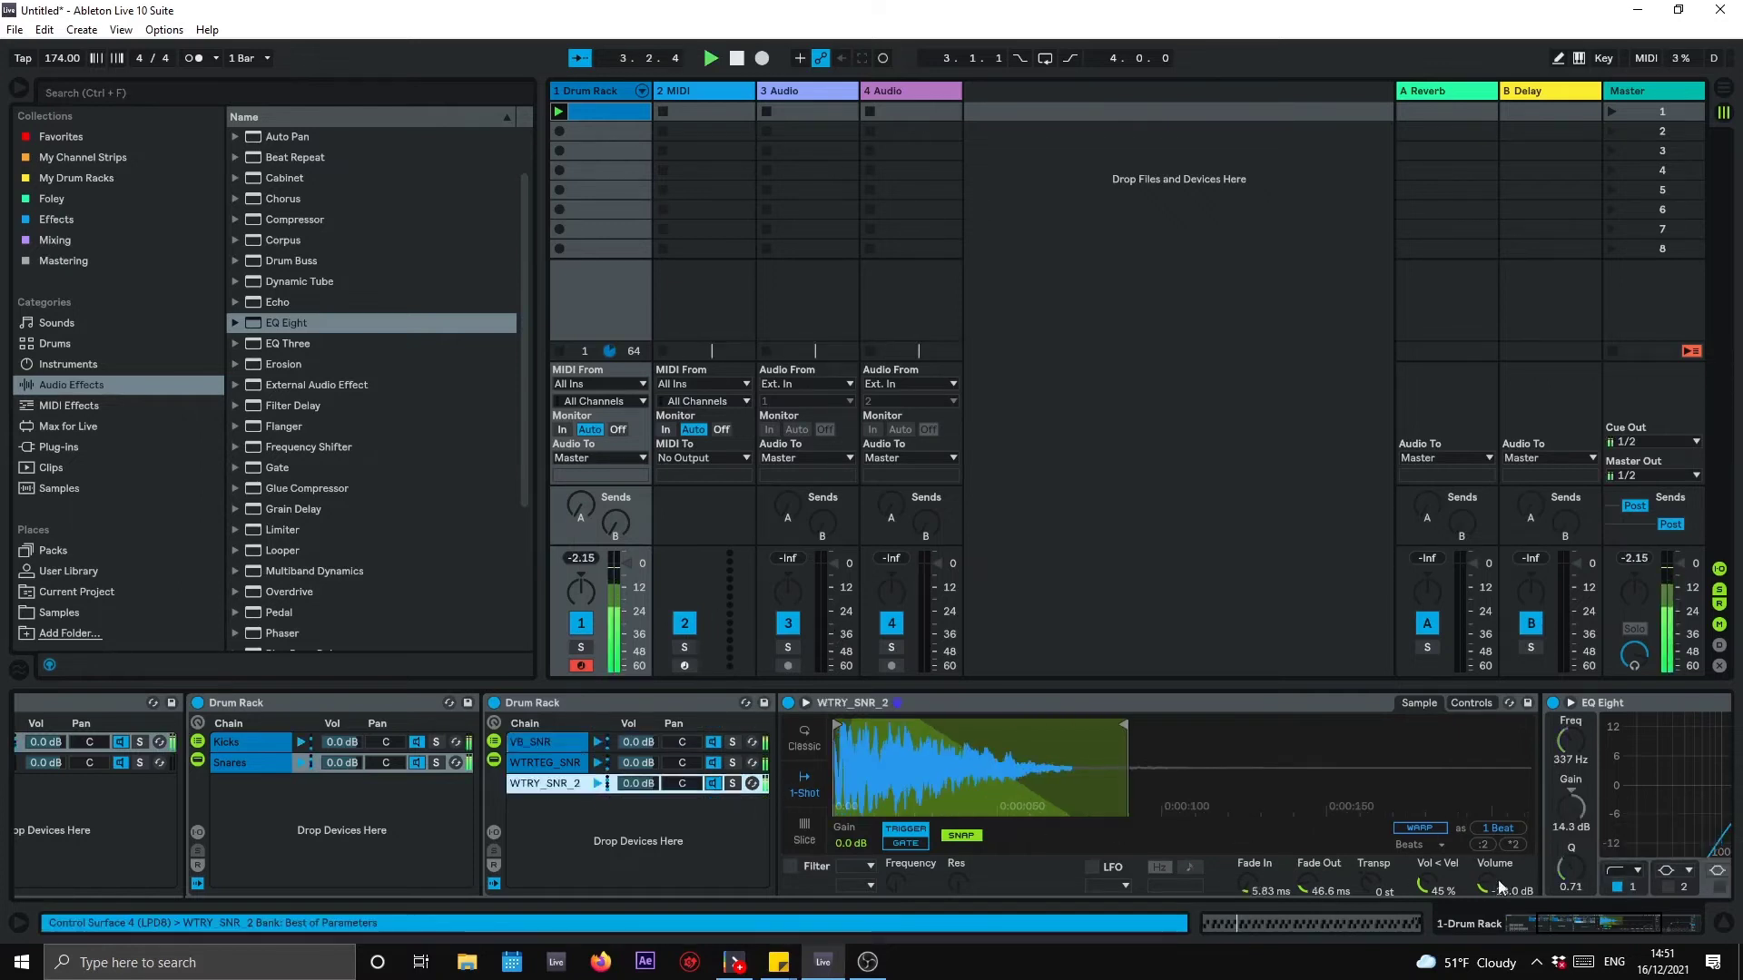
pyautogui.moveTo(1485, 894); pyautogui.dragTo(1484, 900)
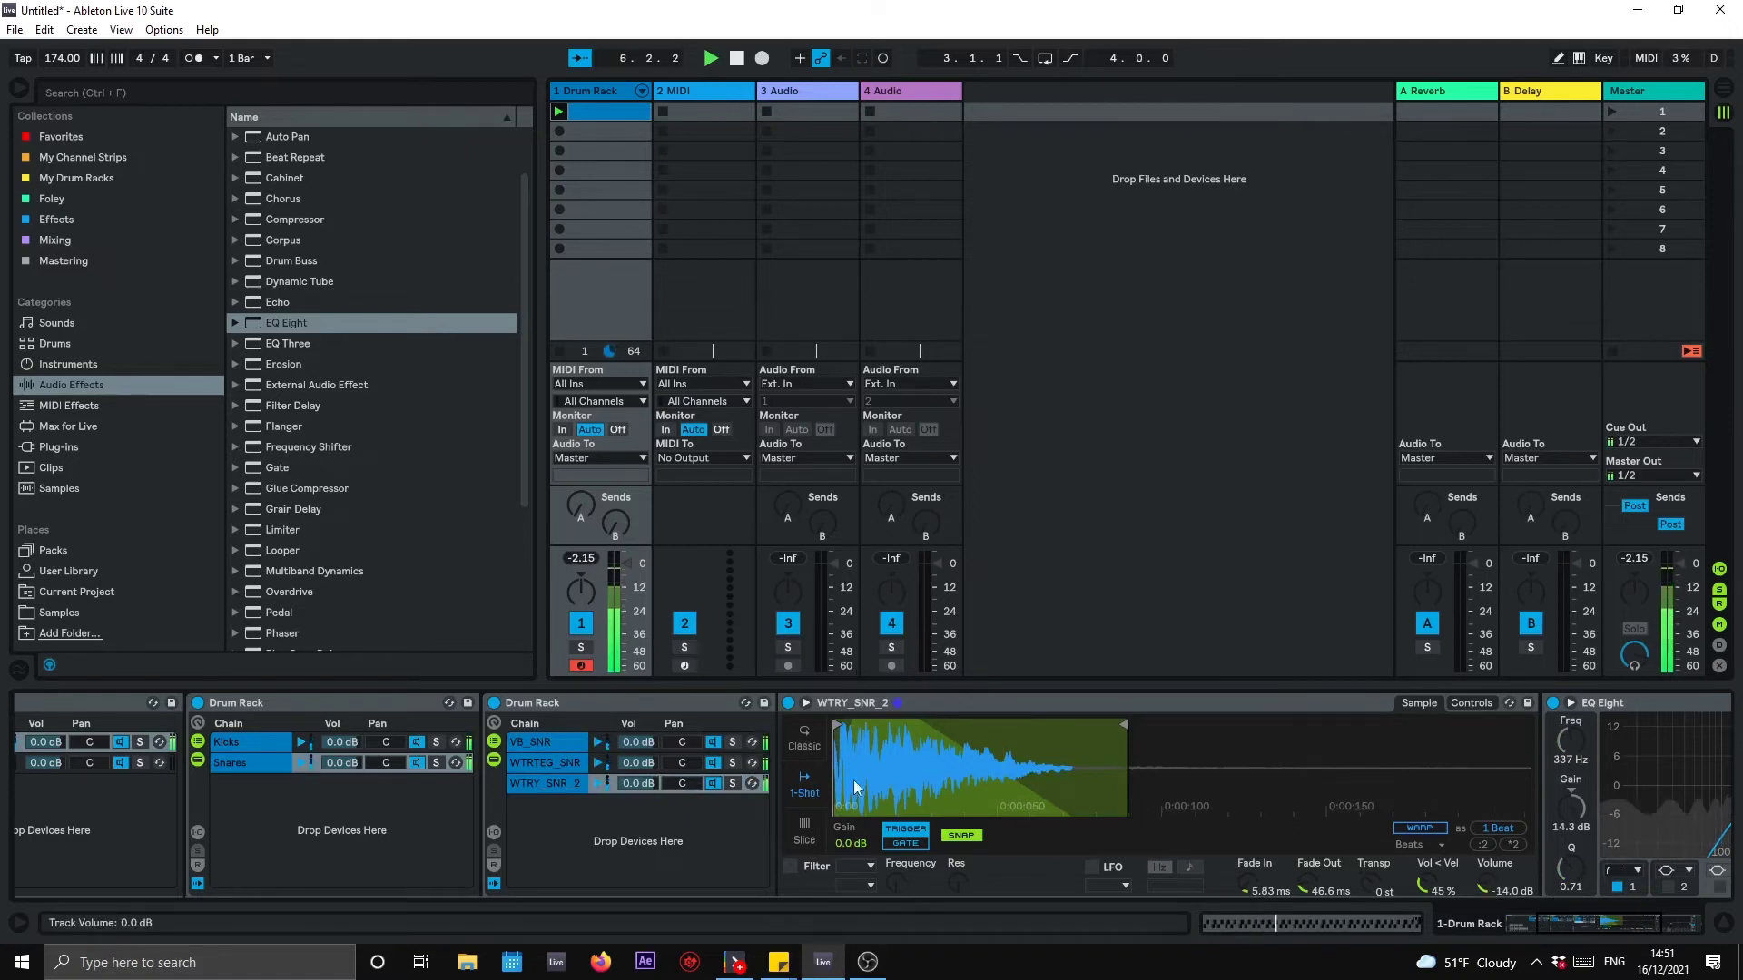
# Step: Set the VB_SNR layer's Simpler volume to -11.6 dB and stop the loop
pyautogui.moveTo(1491, 889); pyautogui.dragTo(1491, 887)
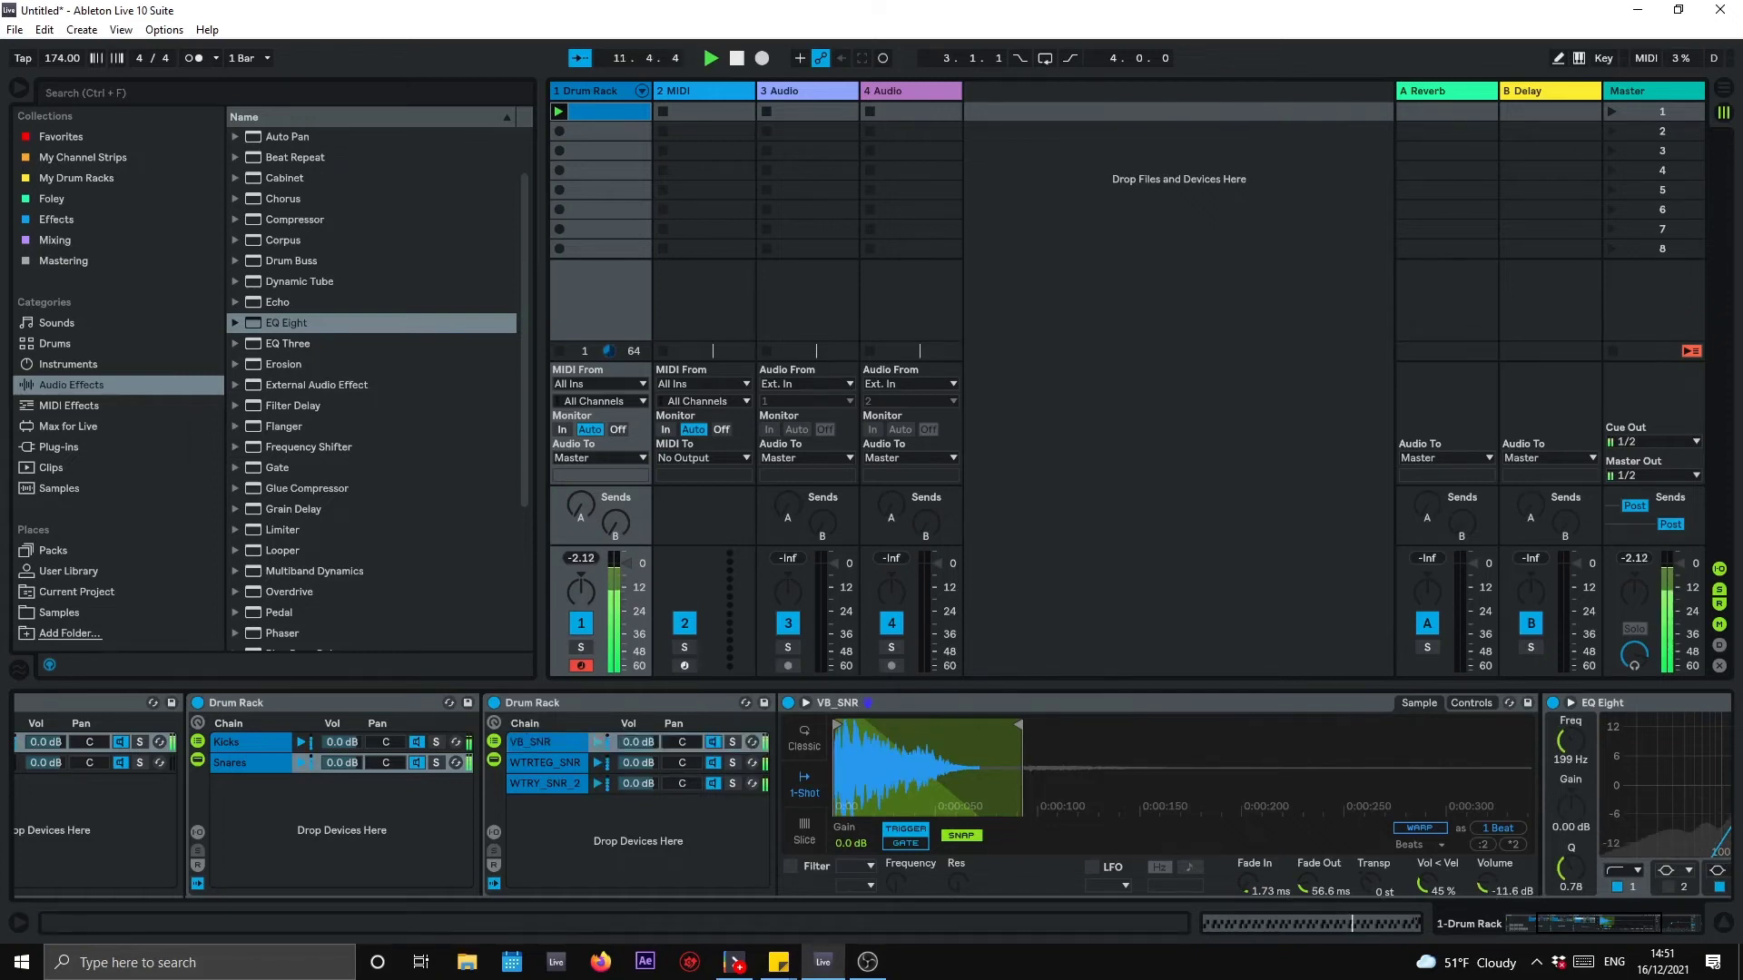
pyautogui.click(564, 743)
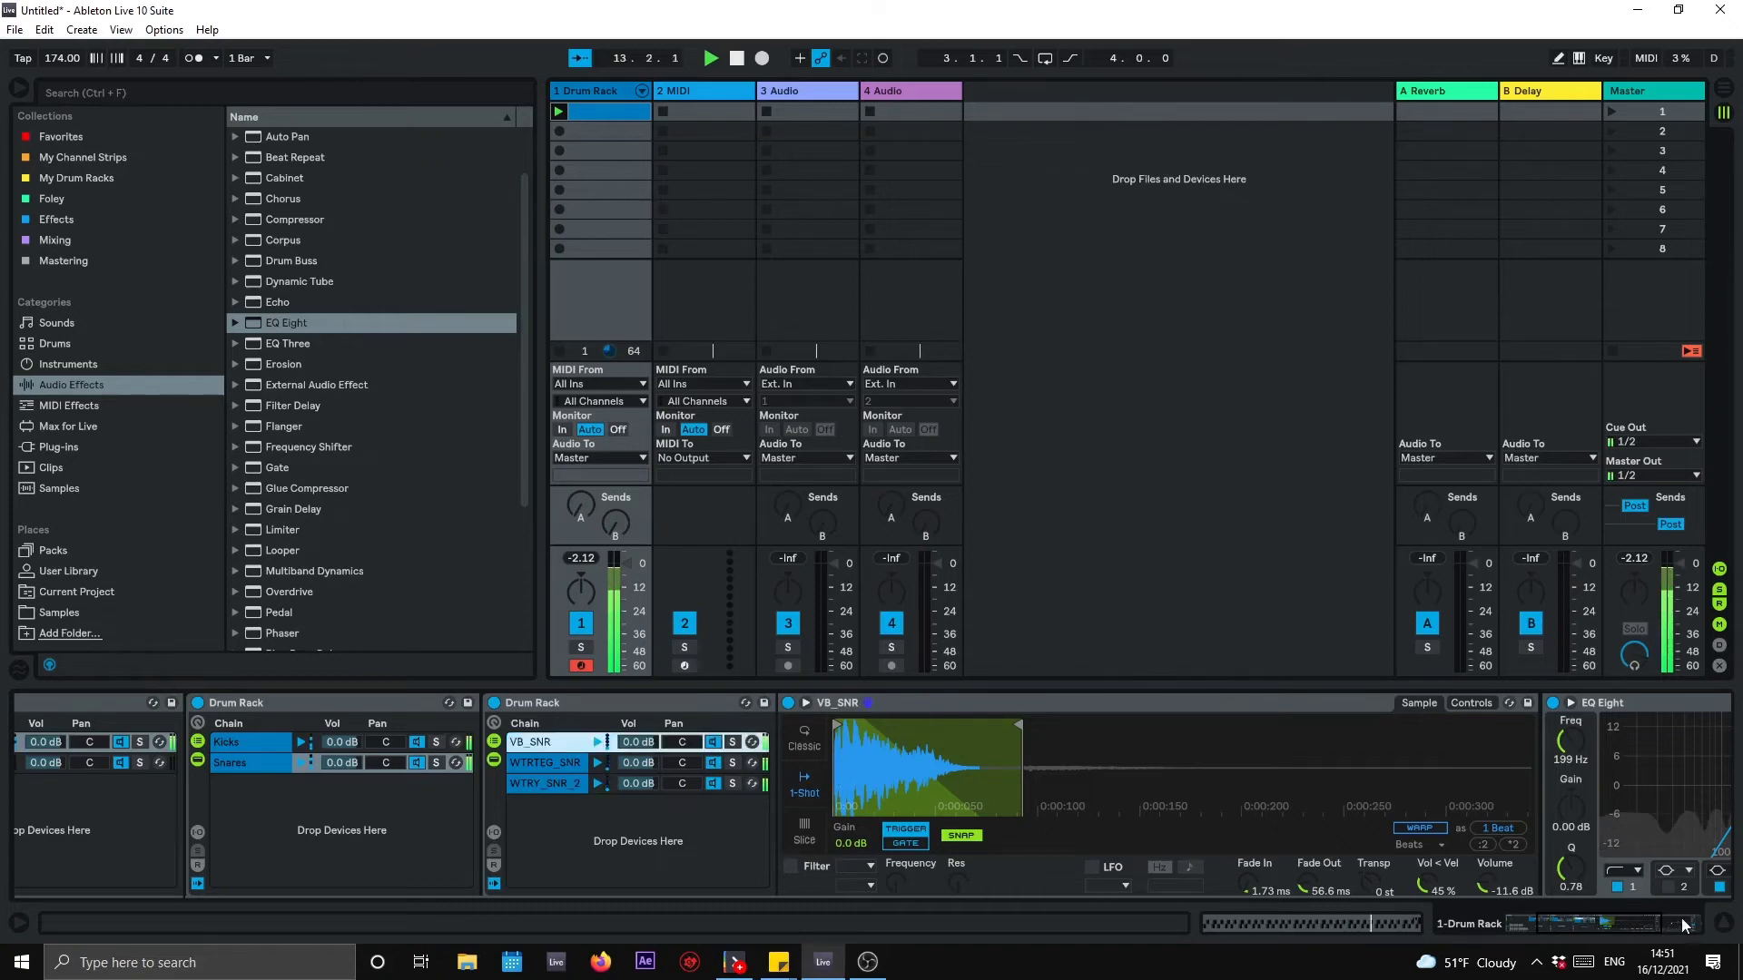
pyautogui.moveTo(1594, 923); pyautogui.dragTo(1616, 890)
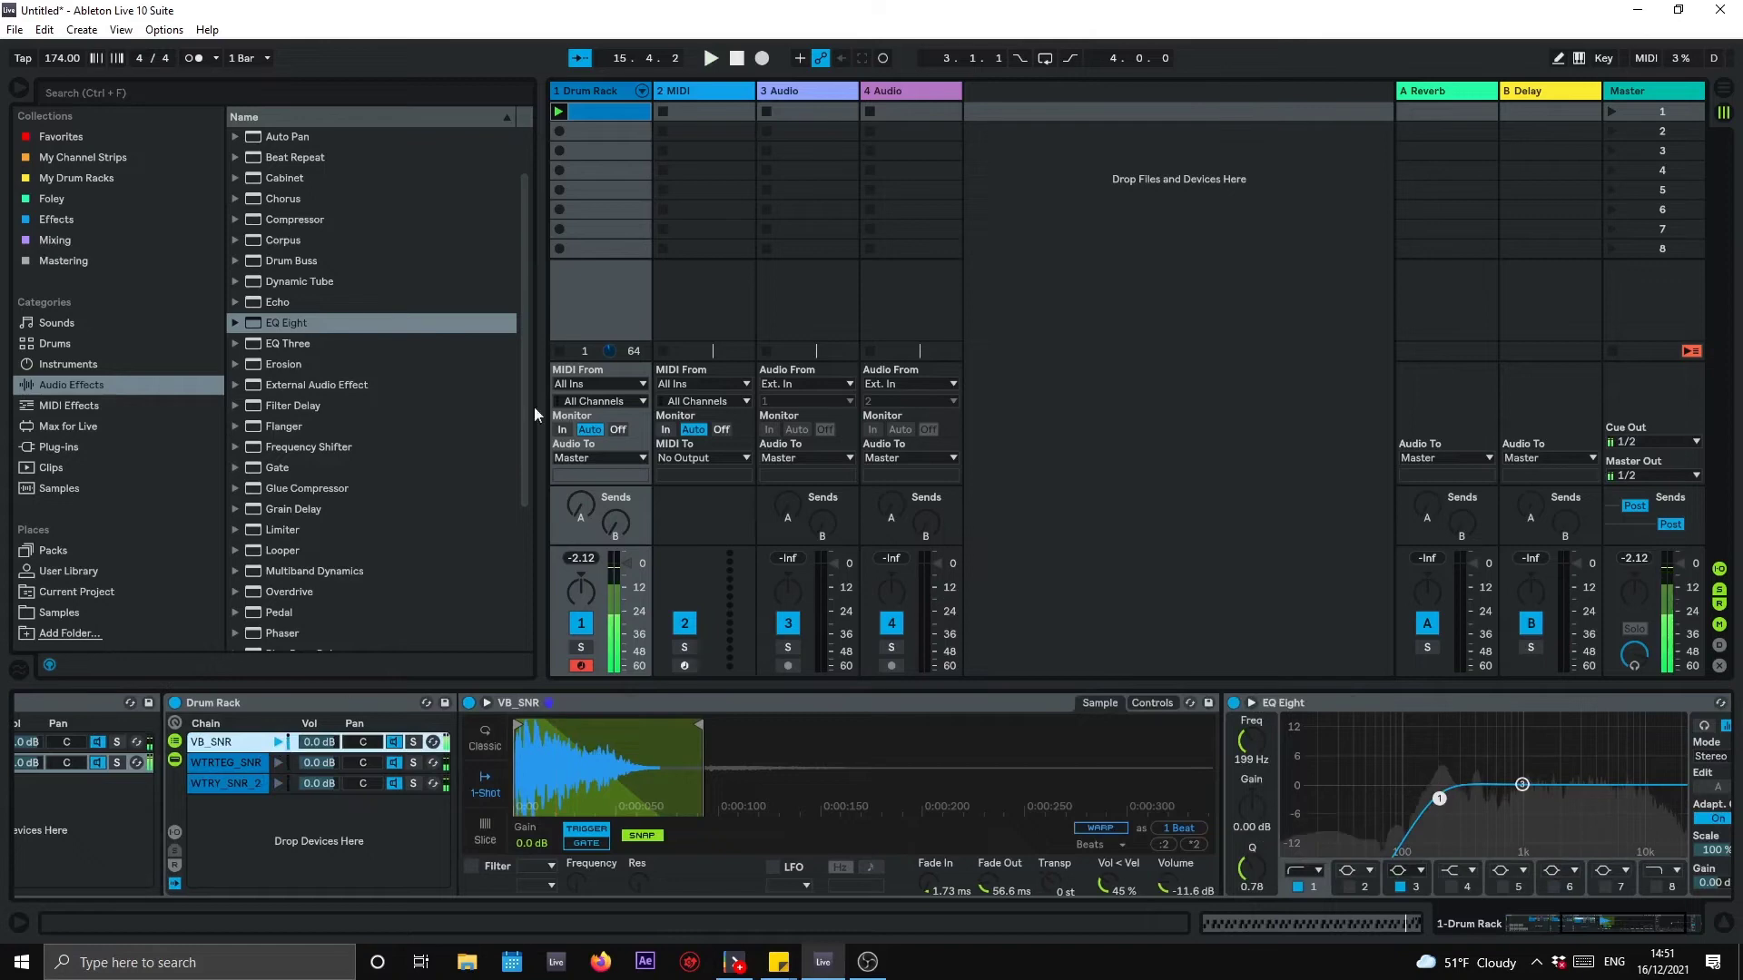
# Step: Open the drum clip's notes and add WF_SNR (1) ghost snares at 2.4.4 and 4.4.2, then select both
pyautogui.doubleClick(608, 112)
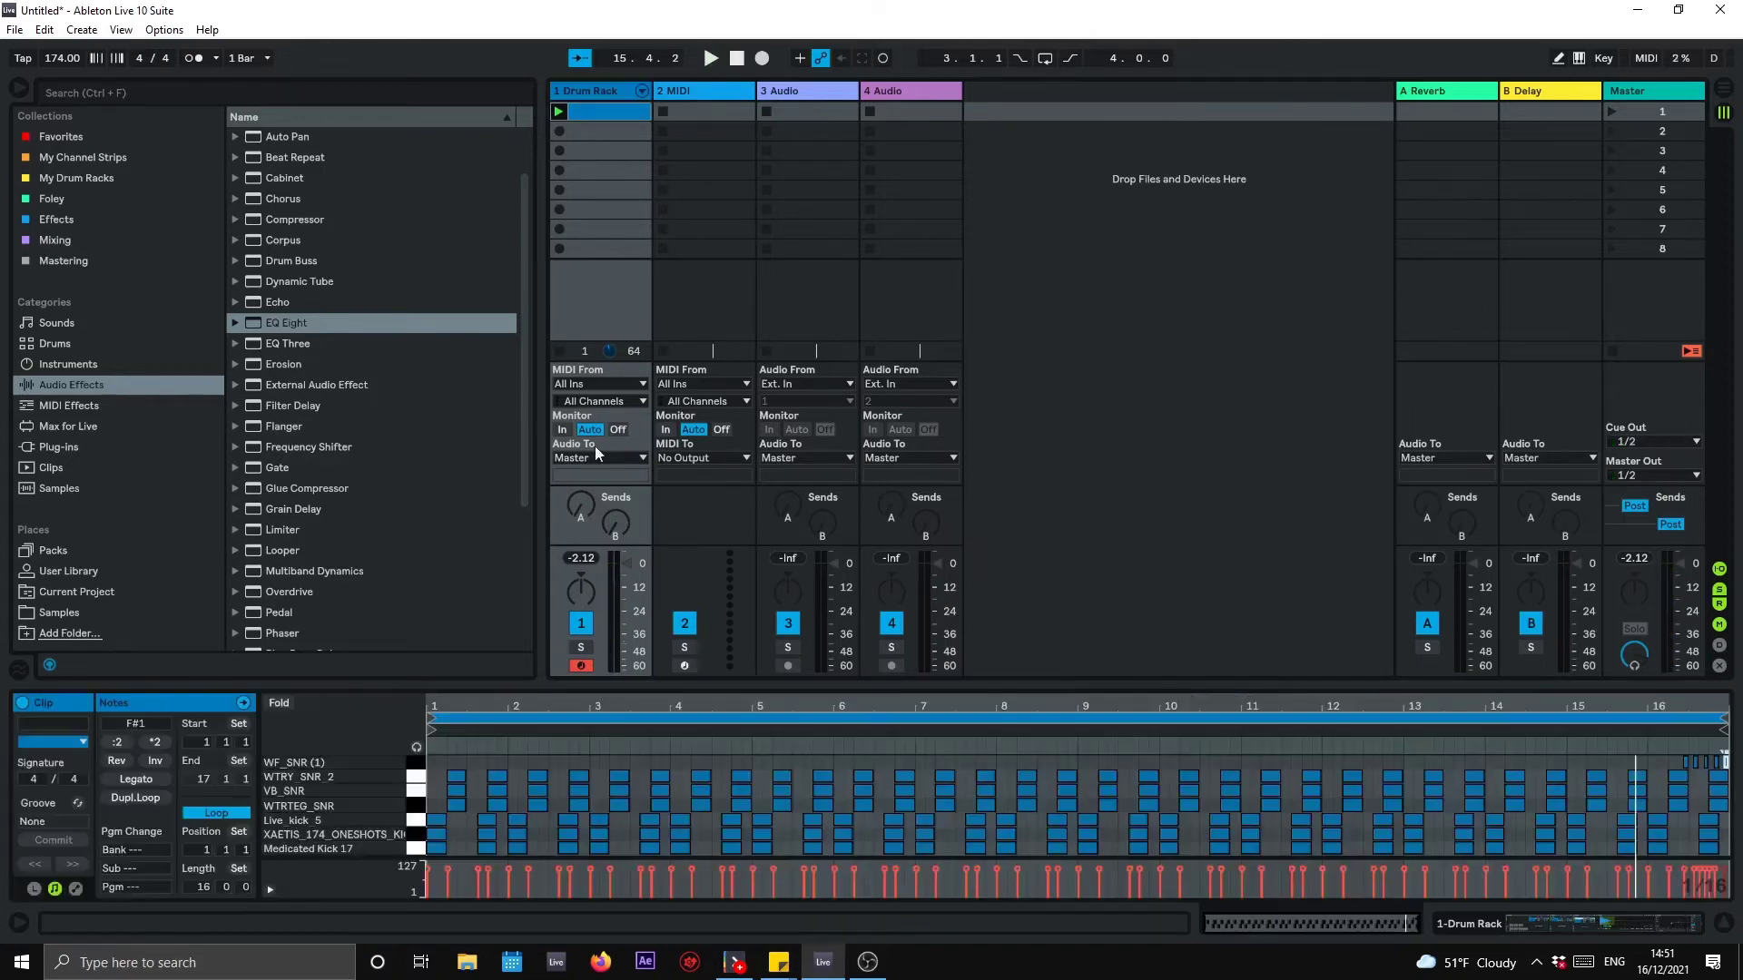
pyautogui.moveTo(879, 681); pyautogui.dragTo(453, 543)
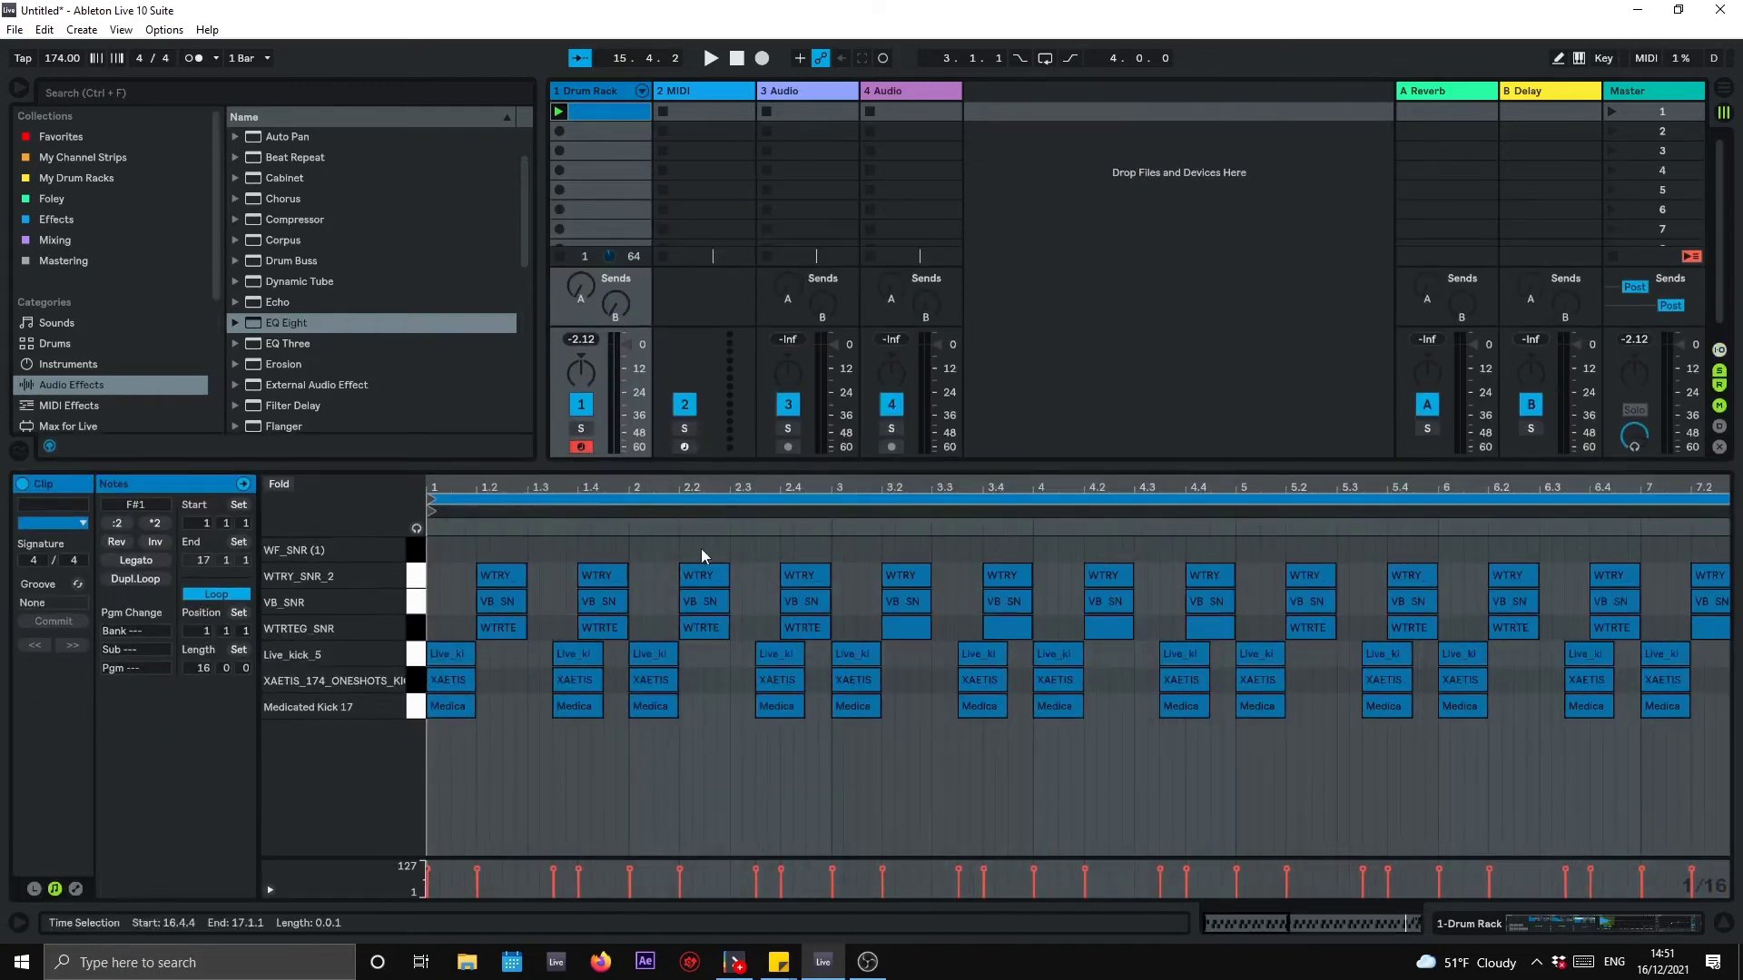
pyautogui.doubleClick(824, 550)
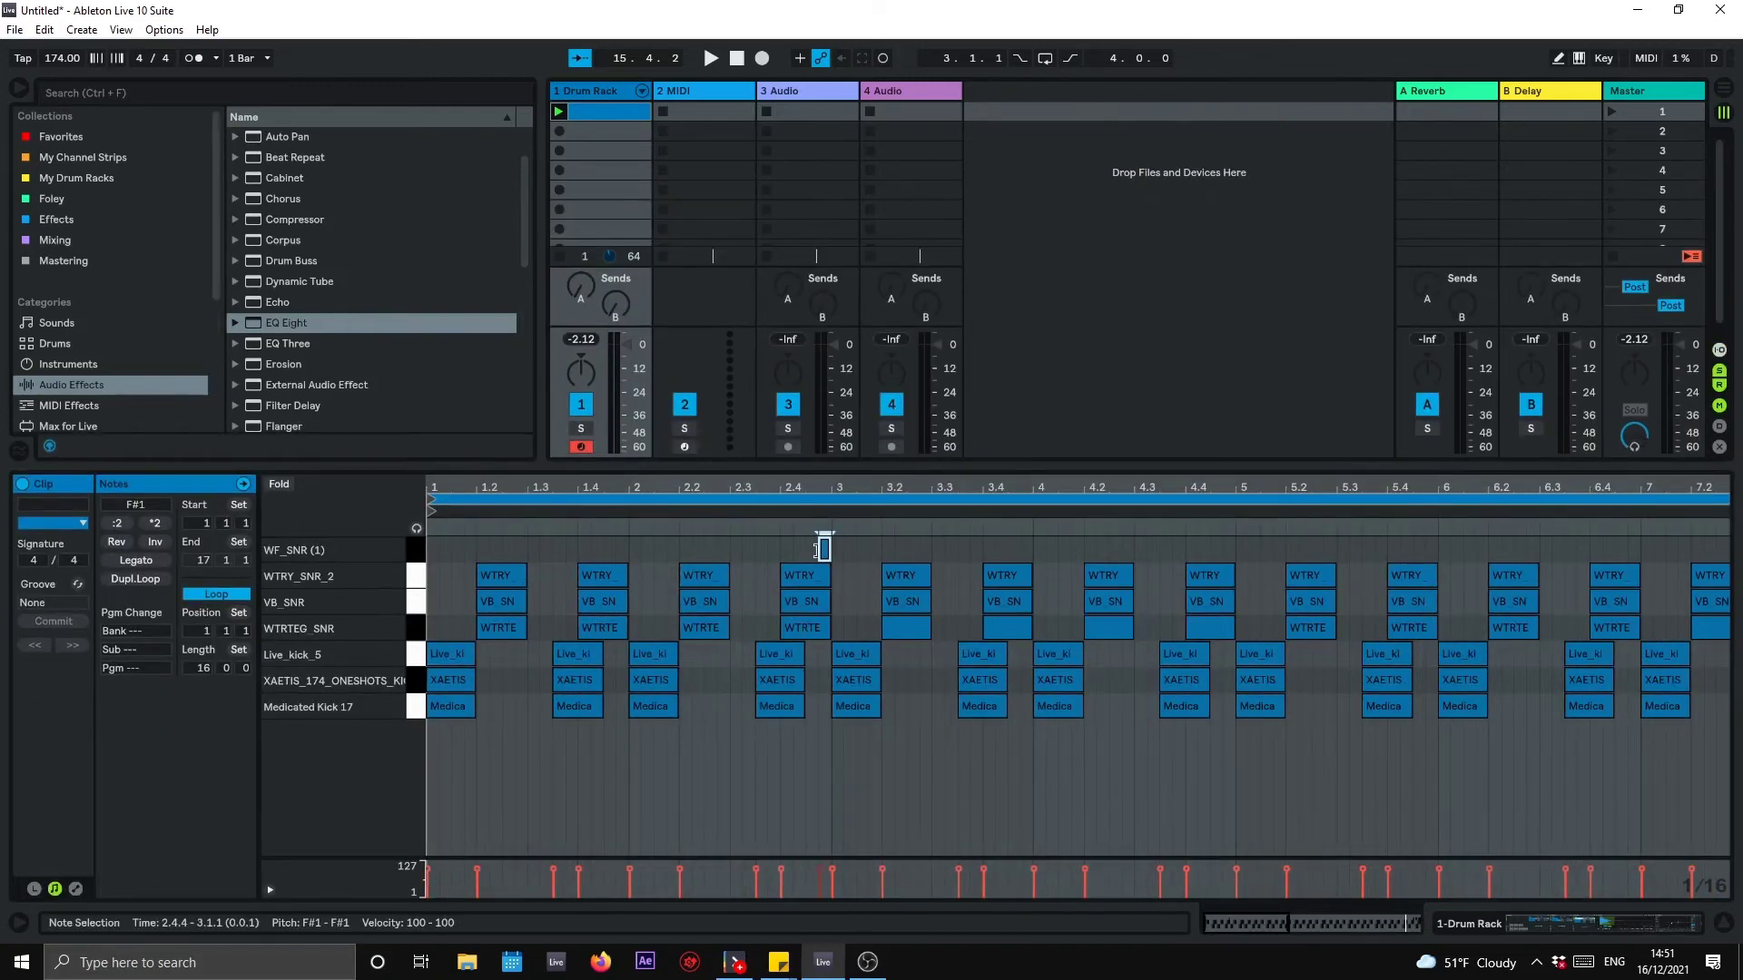
pyautogui.moveTo(825, 550); pyautogui.dragTo(1226, 547)
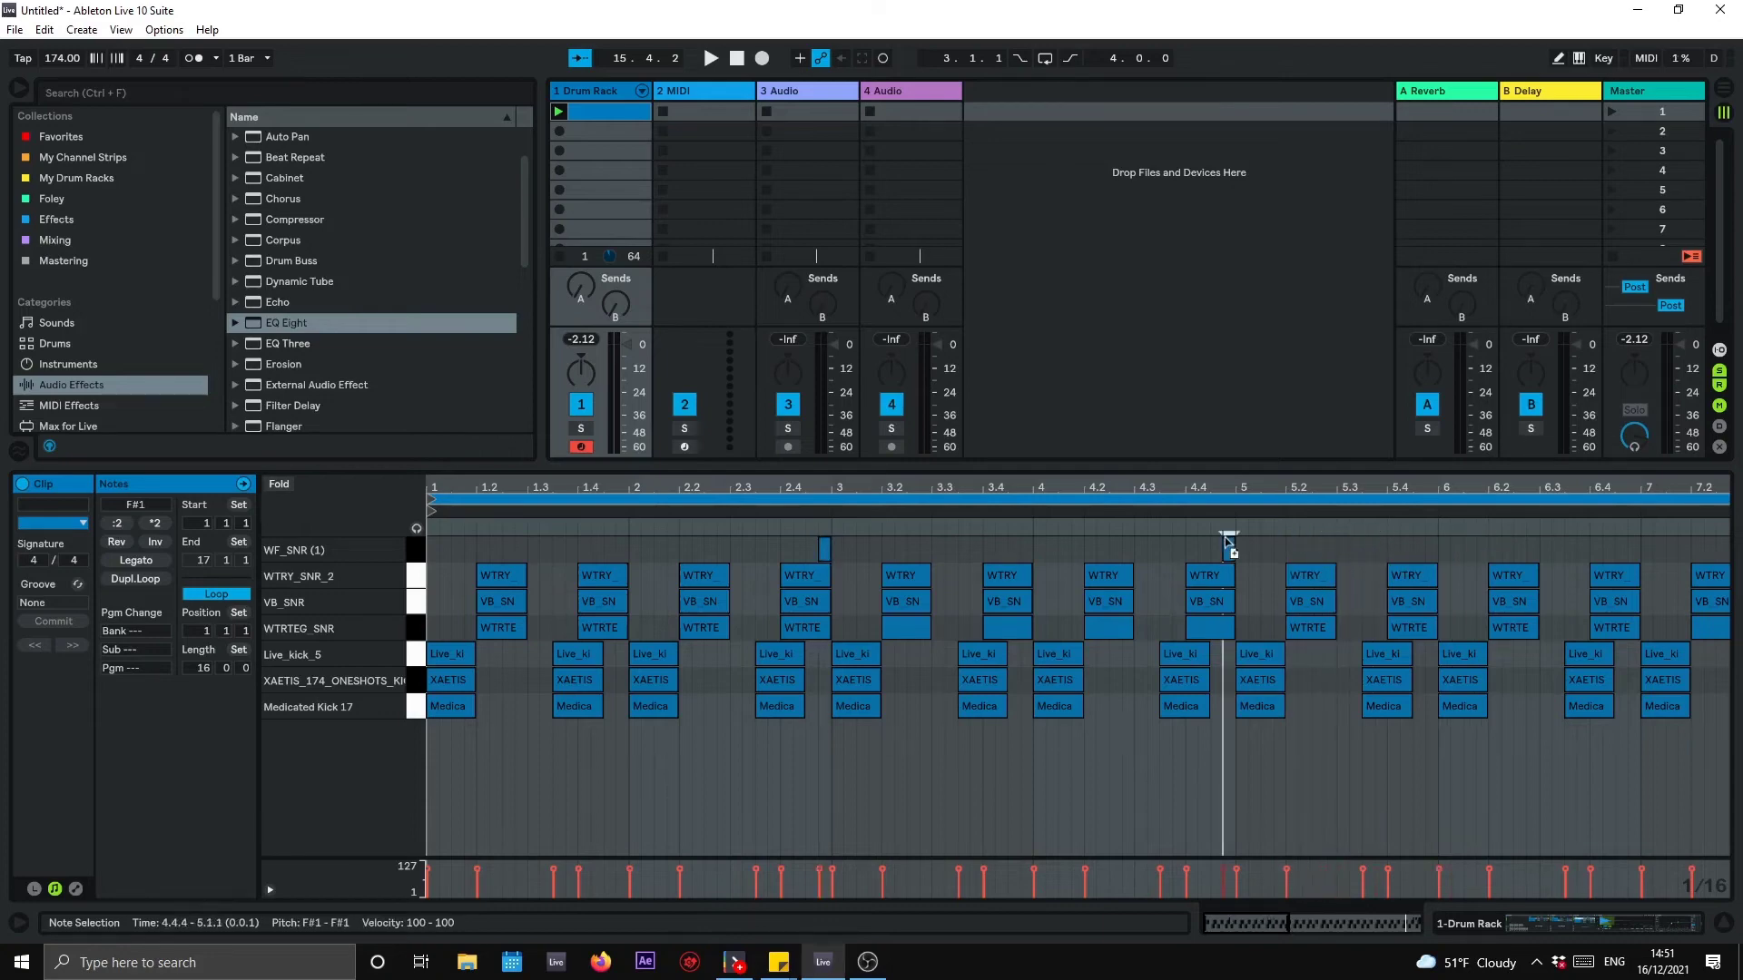
pyautogui.moveTo(1214, 484); pyautogui.dragTo(751, 485)
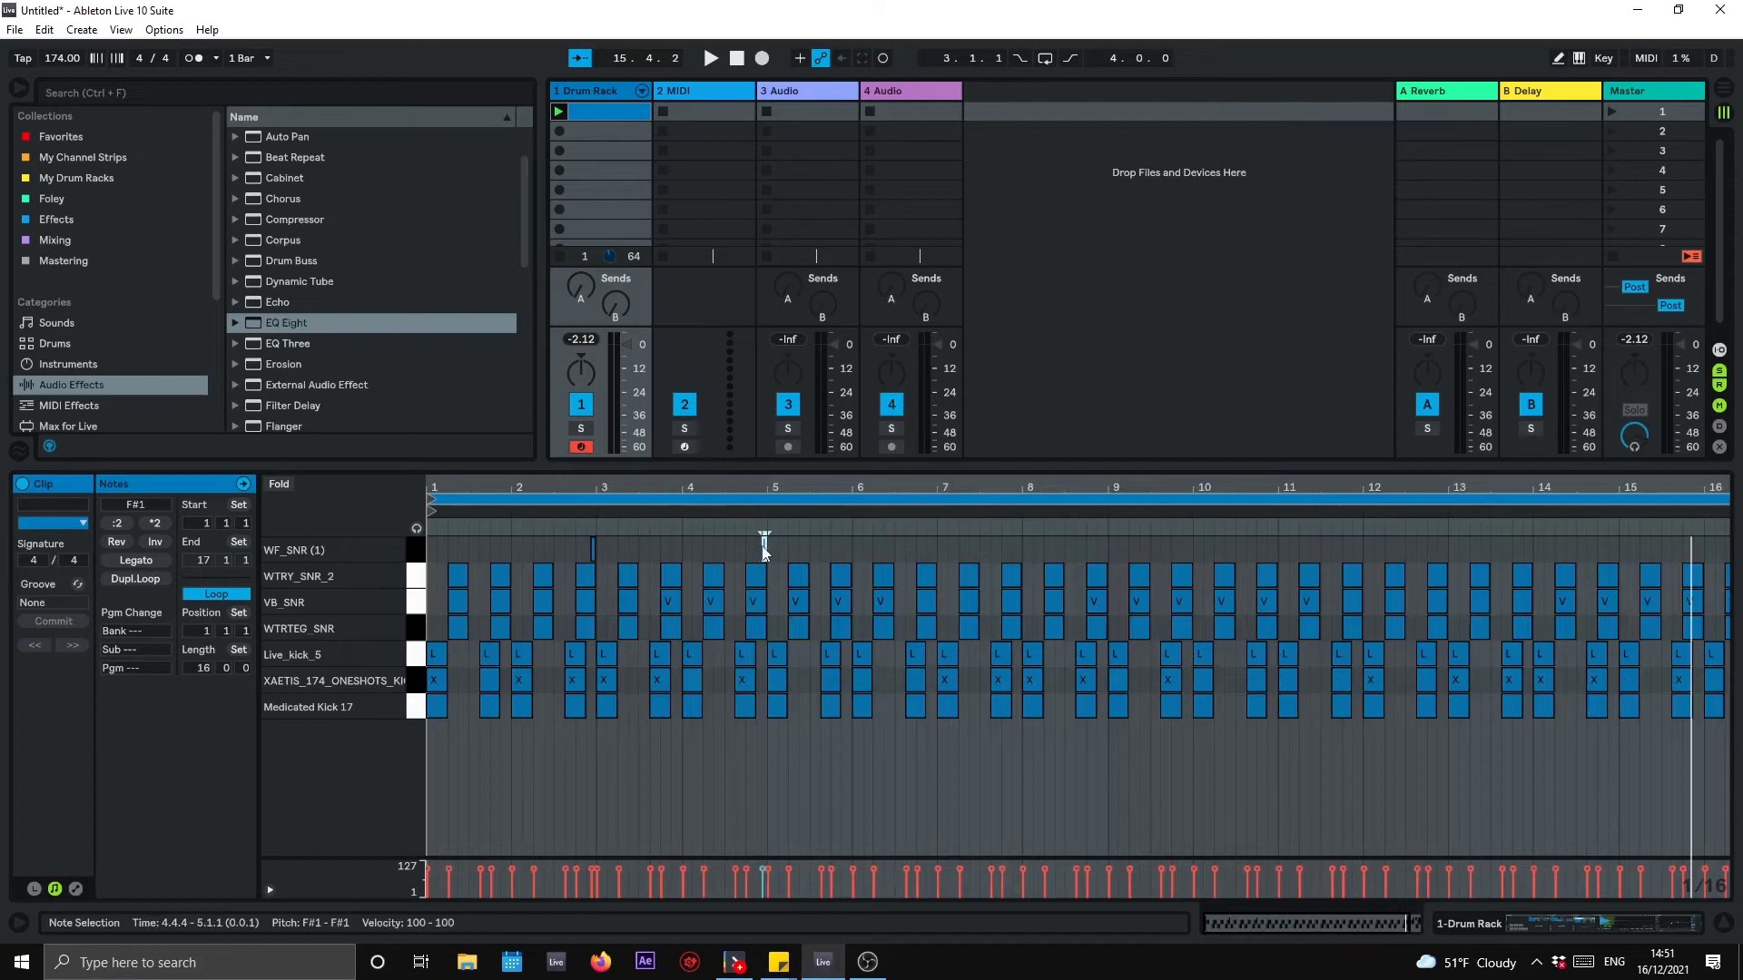
pyautogui.moveTo(765, 549); pyautogui.dragTo(338, 527)
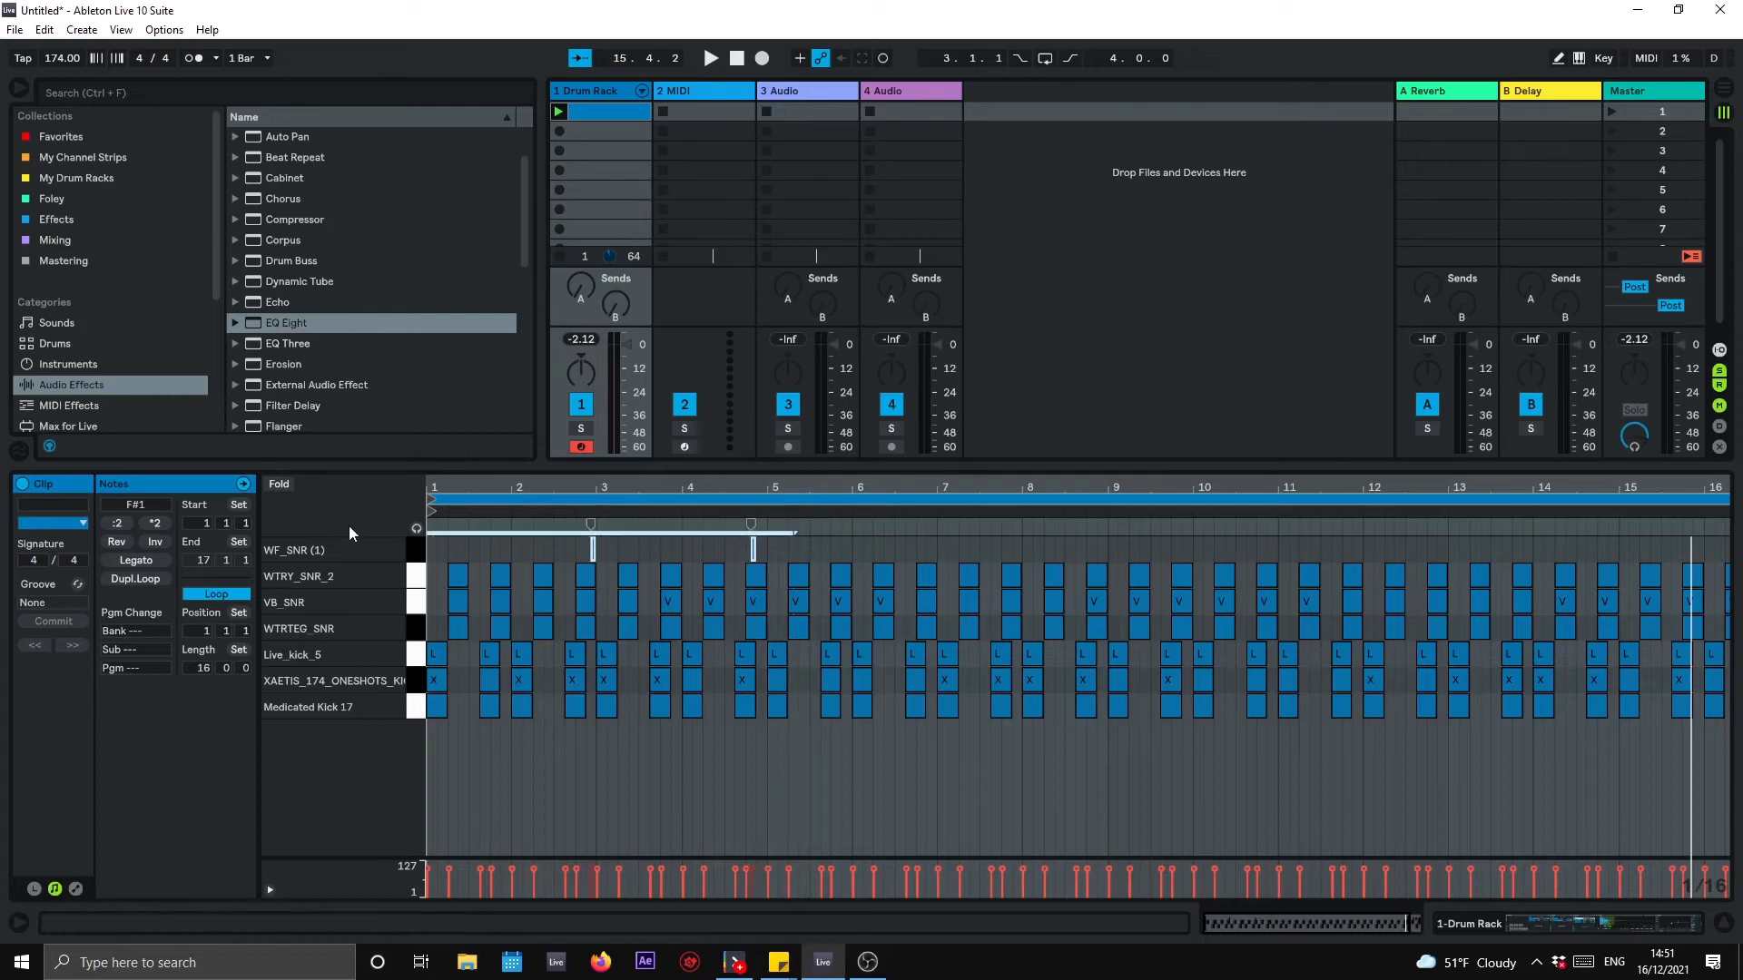
# Step: Duplicate the two selected WF_SNR (1) ghost snares so the copies fall at 6.4.4 and 8.4.2
pyautogui.hotkey('ctrl', 'd')
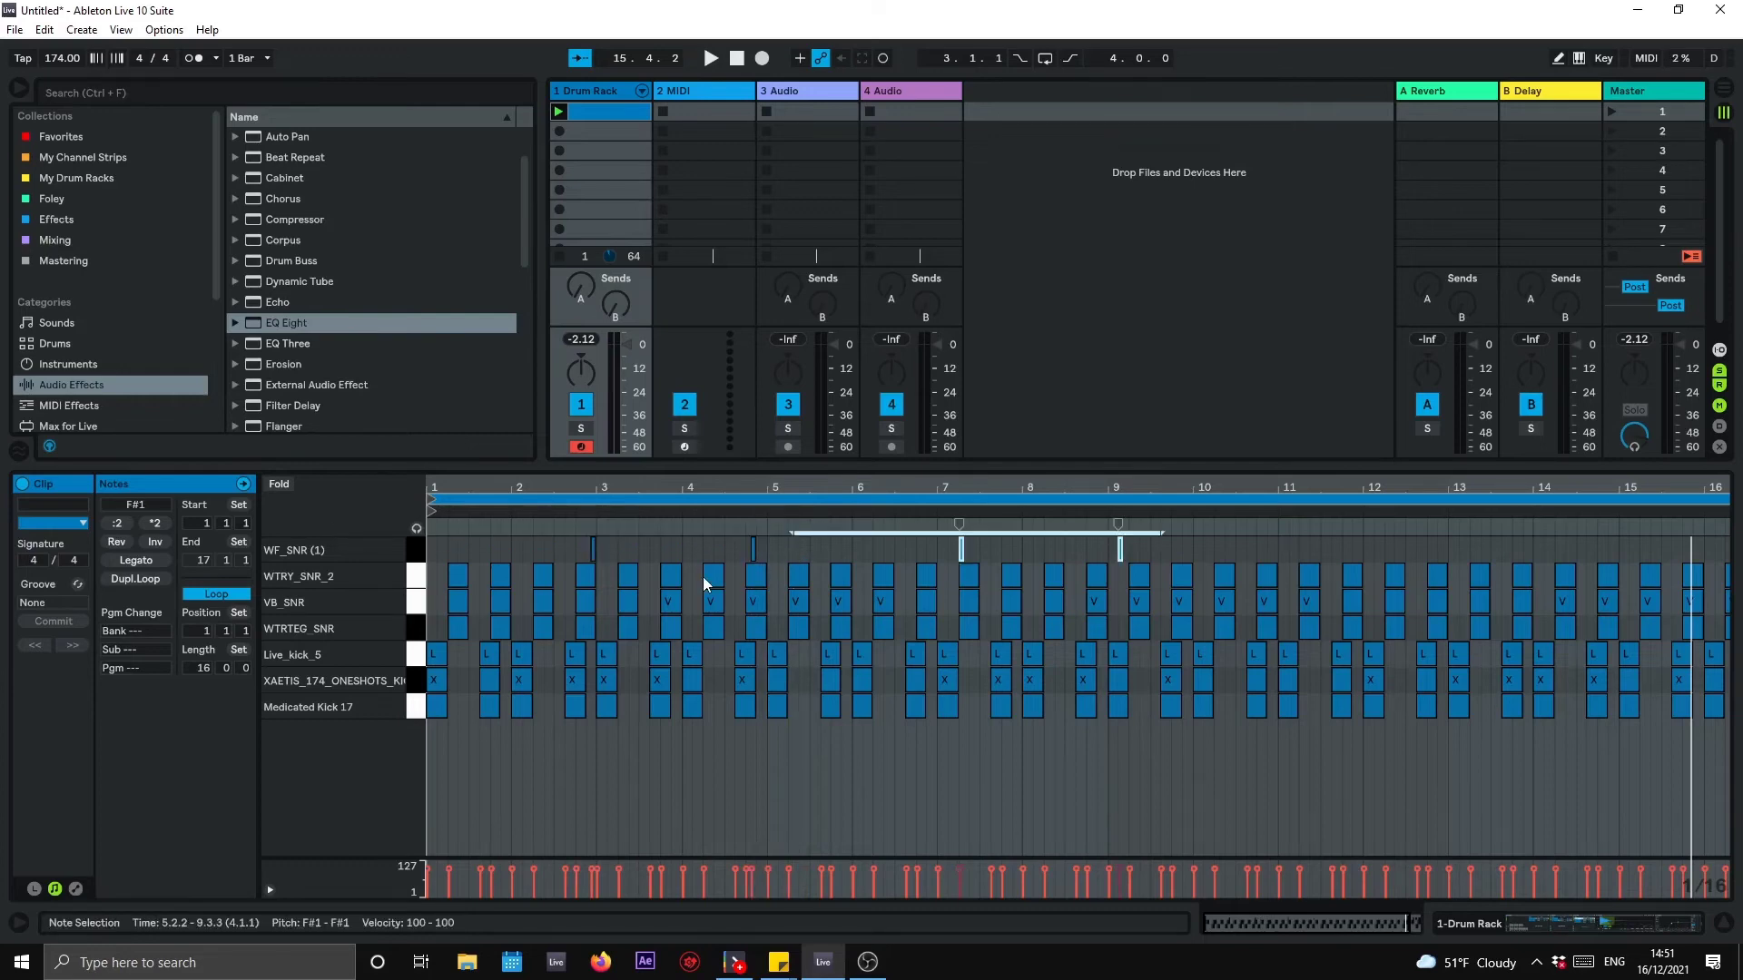
pyautogui.press('Left')
pyautogui.press('Left')
pyautogui.press('Left')
pyautogui.press('Left')
pyautogui.press('Left')
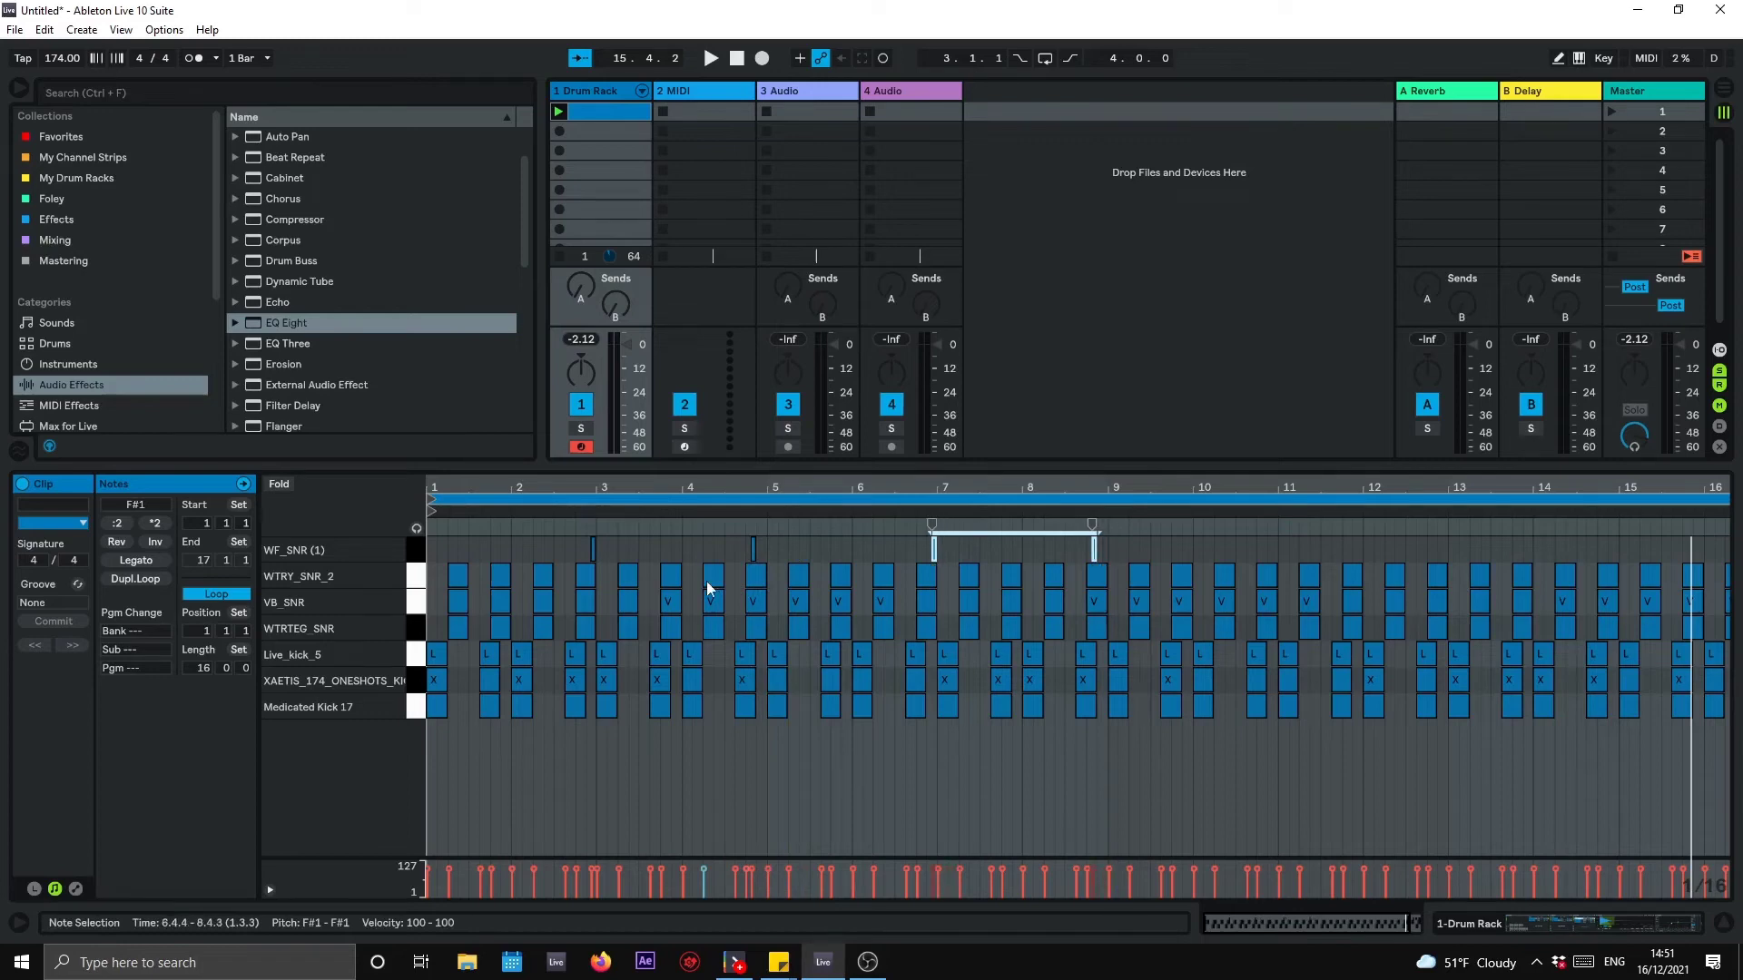
# Step: Duplicate the WF_SNR (1) ghost-snare pair again and place the copies at 10.4.4 and 12.4.2
pyautogui.hotkey('ctrl', 'd')
pyautogui.press('Right')
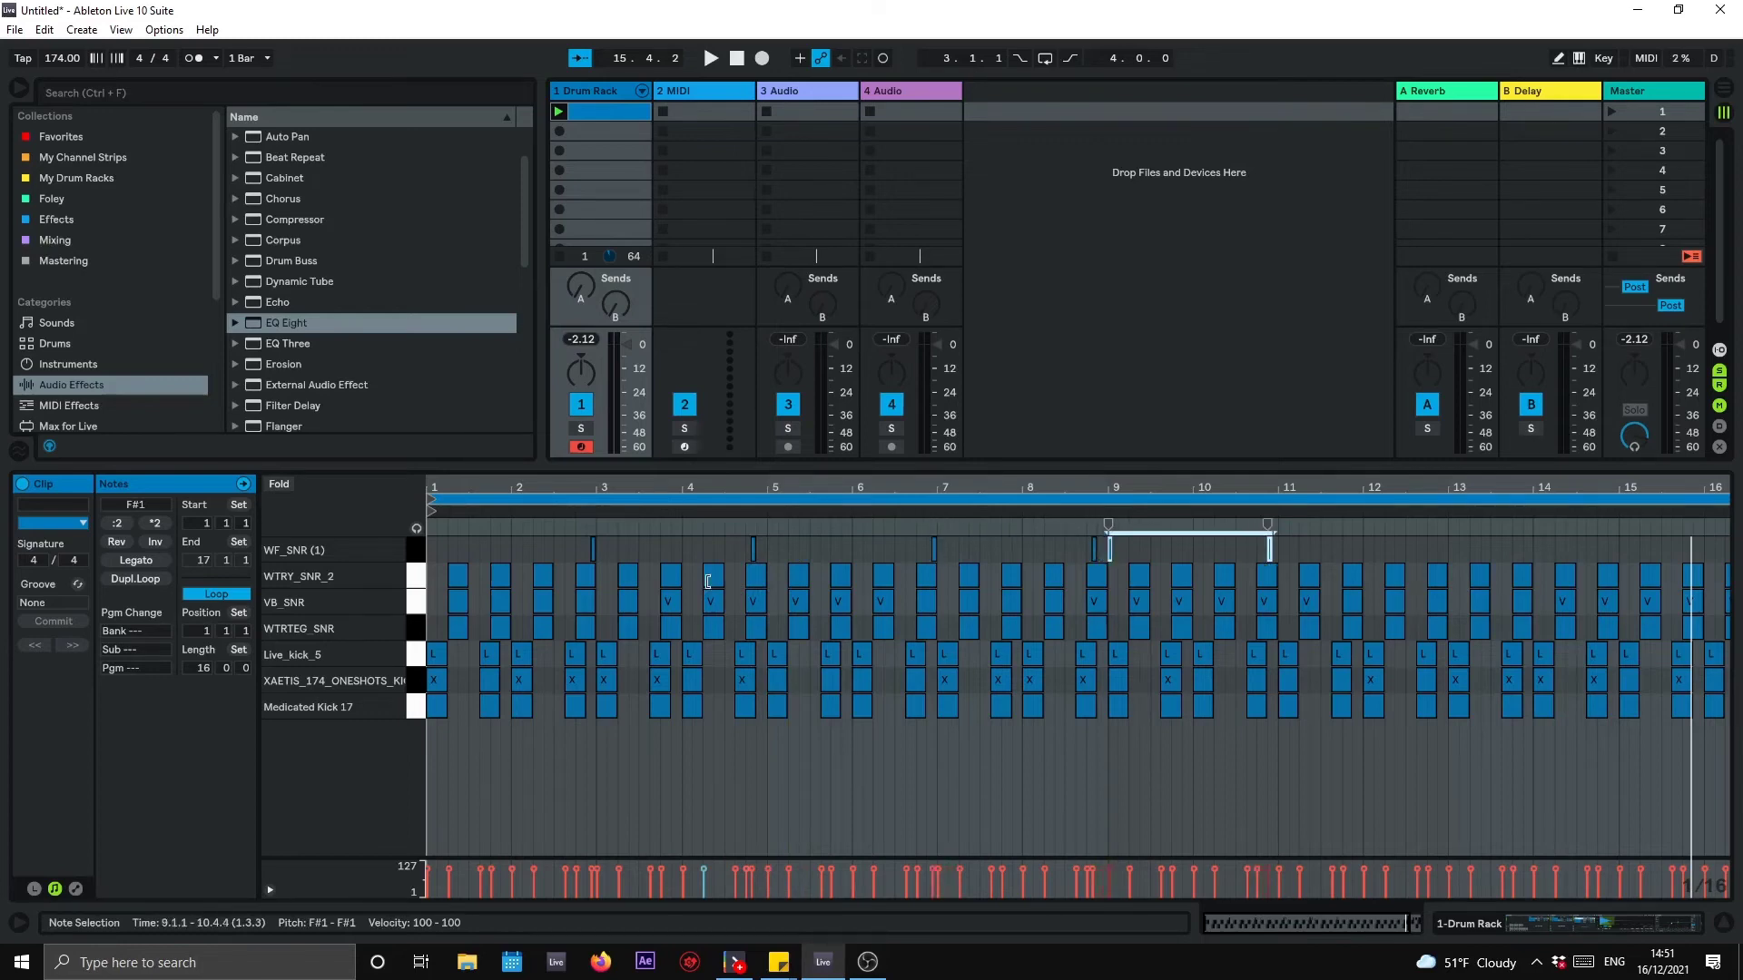
pyautogui.press('Right')
pyautogui.press('Right')
pyautogui.press('Right')
pyautogui.press('Right')
pyautogui.press('Right')
pyautogui.press('Right')
pyautogui.press('Right')
pyautogui.press('Right')
pyautogui.press('Right')
pyautogui.press('Right')
pyautogui.press('Right')
pyautogui.press('Right')
pyautogui.press('Right')
pyautogui.press('Right')
pyautogui.press('Right')
pyautogui.press('Right')
pyautogui.press('Right')
pyautogui.press('Right')
pyautogui.press('Right')
pyautogui.press('Right')
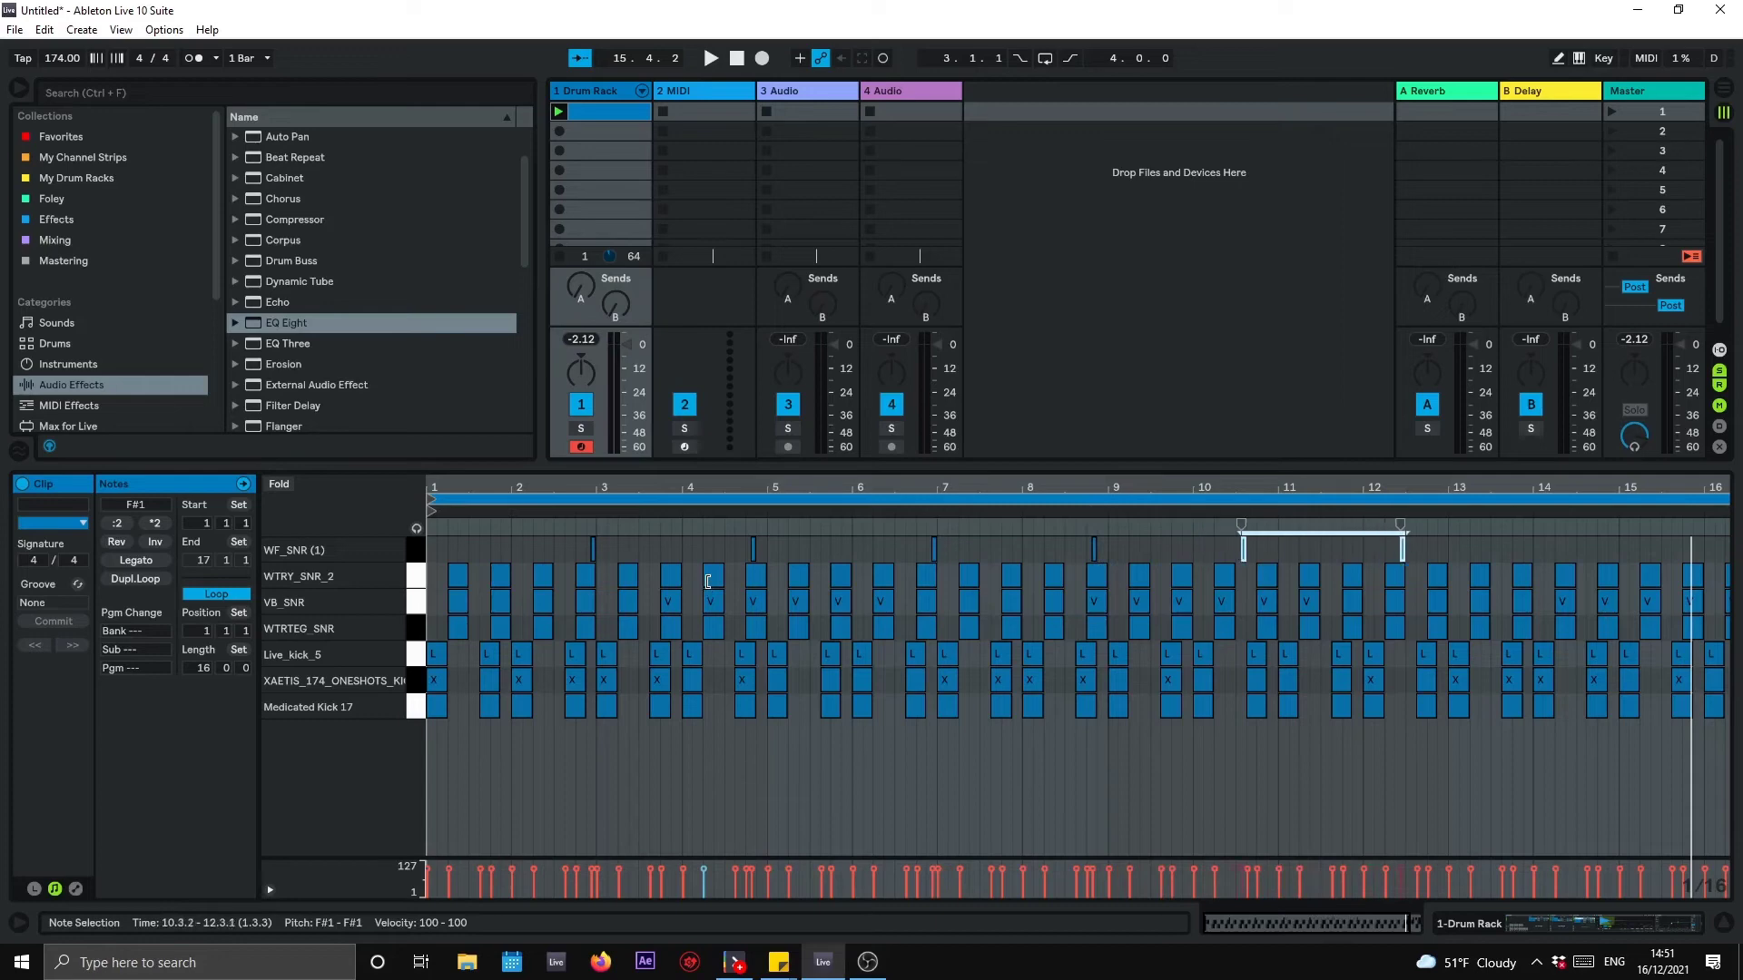
pyautogui.press('Left')
pyautogui.hotkey('ctrl', 'd')
pyautogui.press('Right')
pyautogui.press('Right')
pyautogui.press('Right')
pyautogui.press('Right')
pyautogui.press('Right')
pyautogui.press('Right')
pyautogui.press('Right')
pyautogui.press('Right')
pyautogui.press('Right')
pyautogui.press('Right')
pyautogui.press('Right')
pyautogui.press('Right')
pyautogui.press('Right')
pyautogui.press('Right')
pyautogui.press('Right')
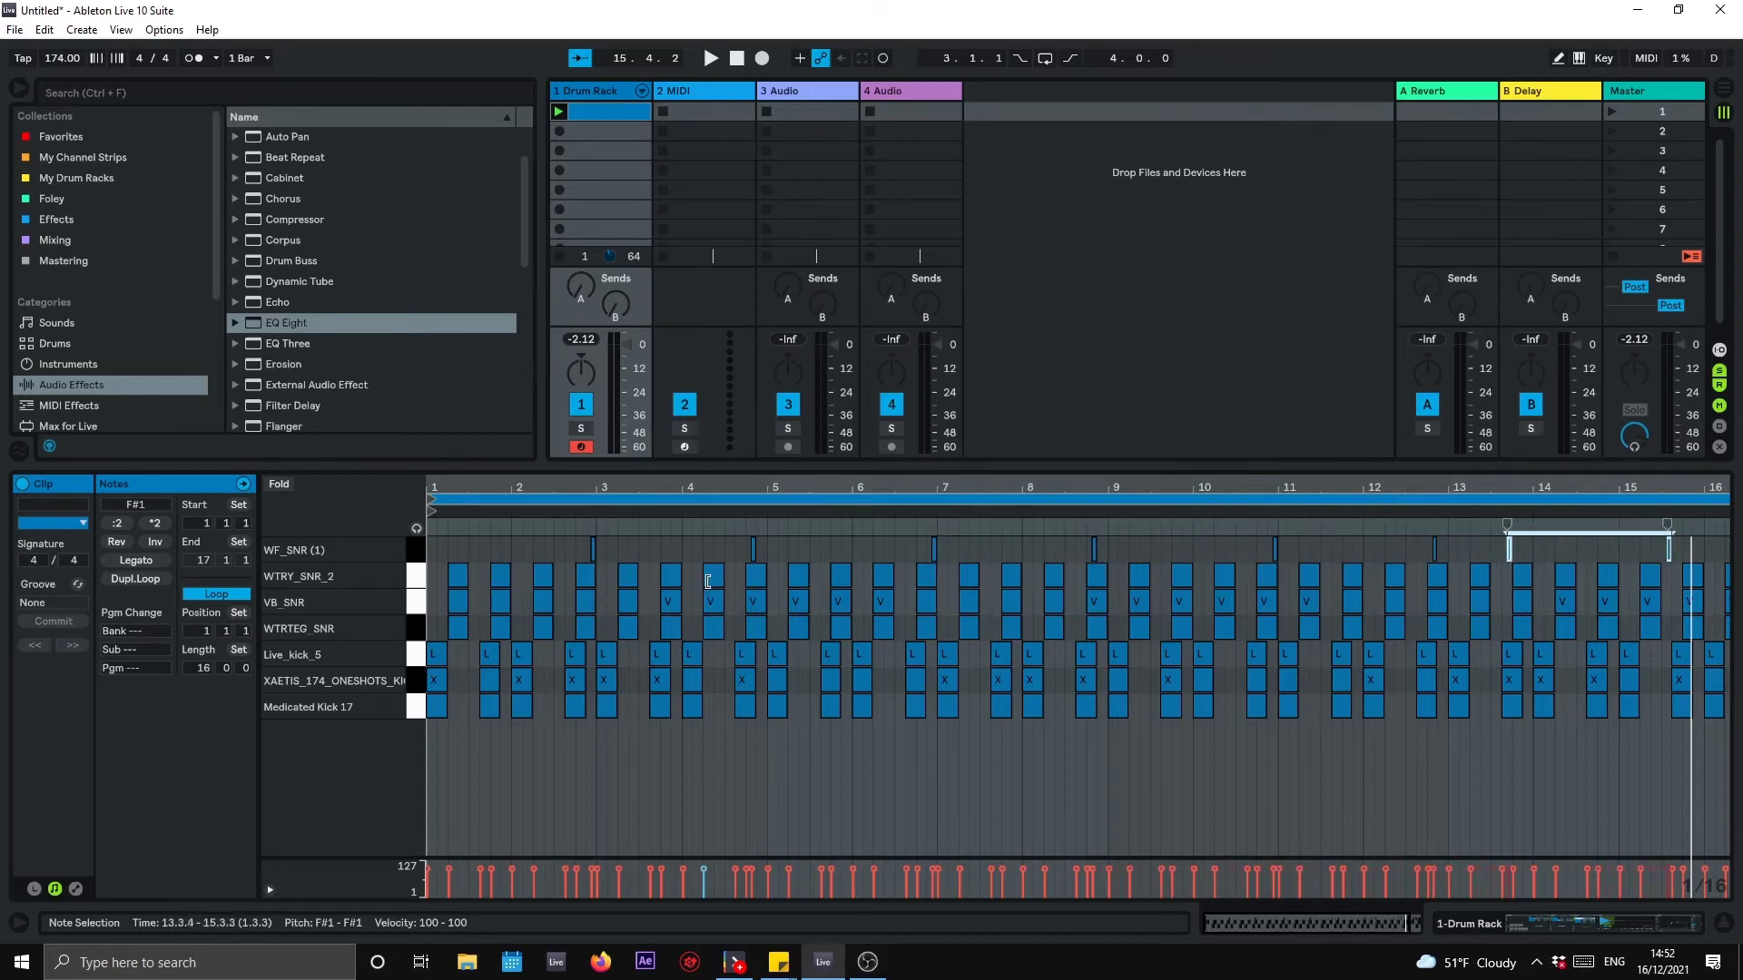
pyautogui.press('Delete')
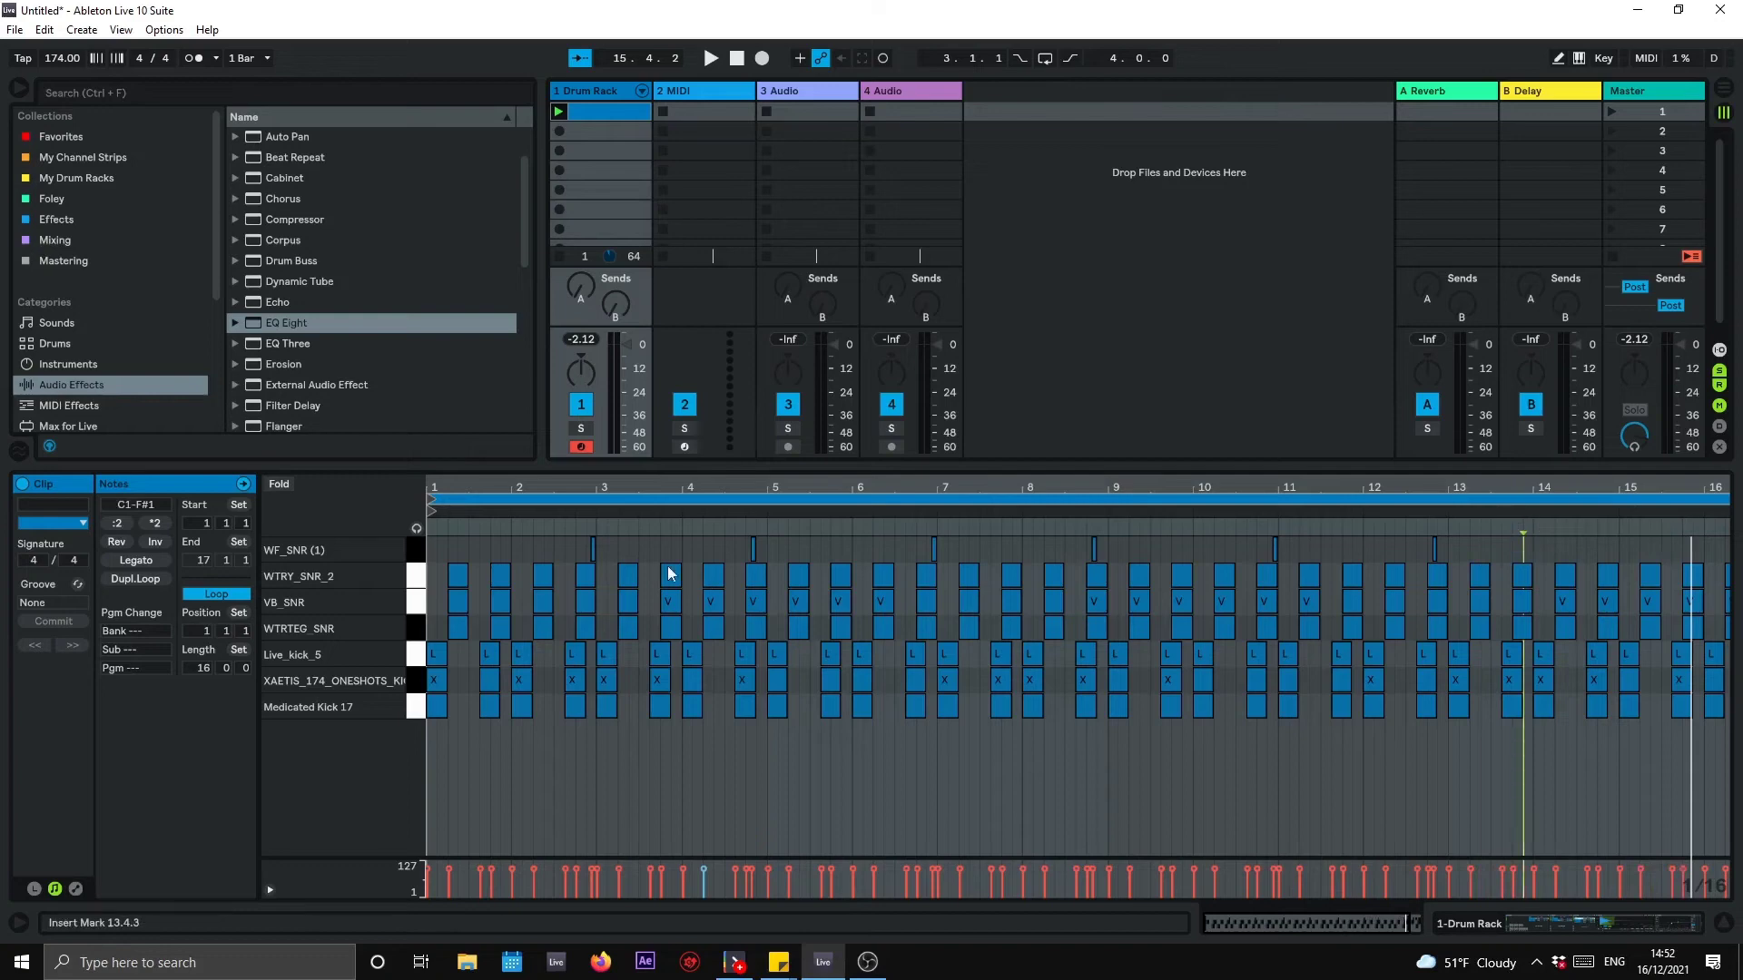
# Step: Copy the WF_SNR (1) ghost snare from the end of bar 10 to 14.4.4 and shrink the note editor
pyautogui.moveTo(1274, 550); pyautogui.dragTo(1614, 550)
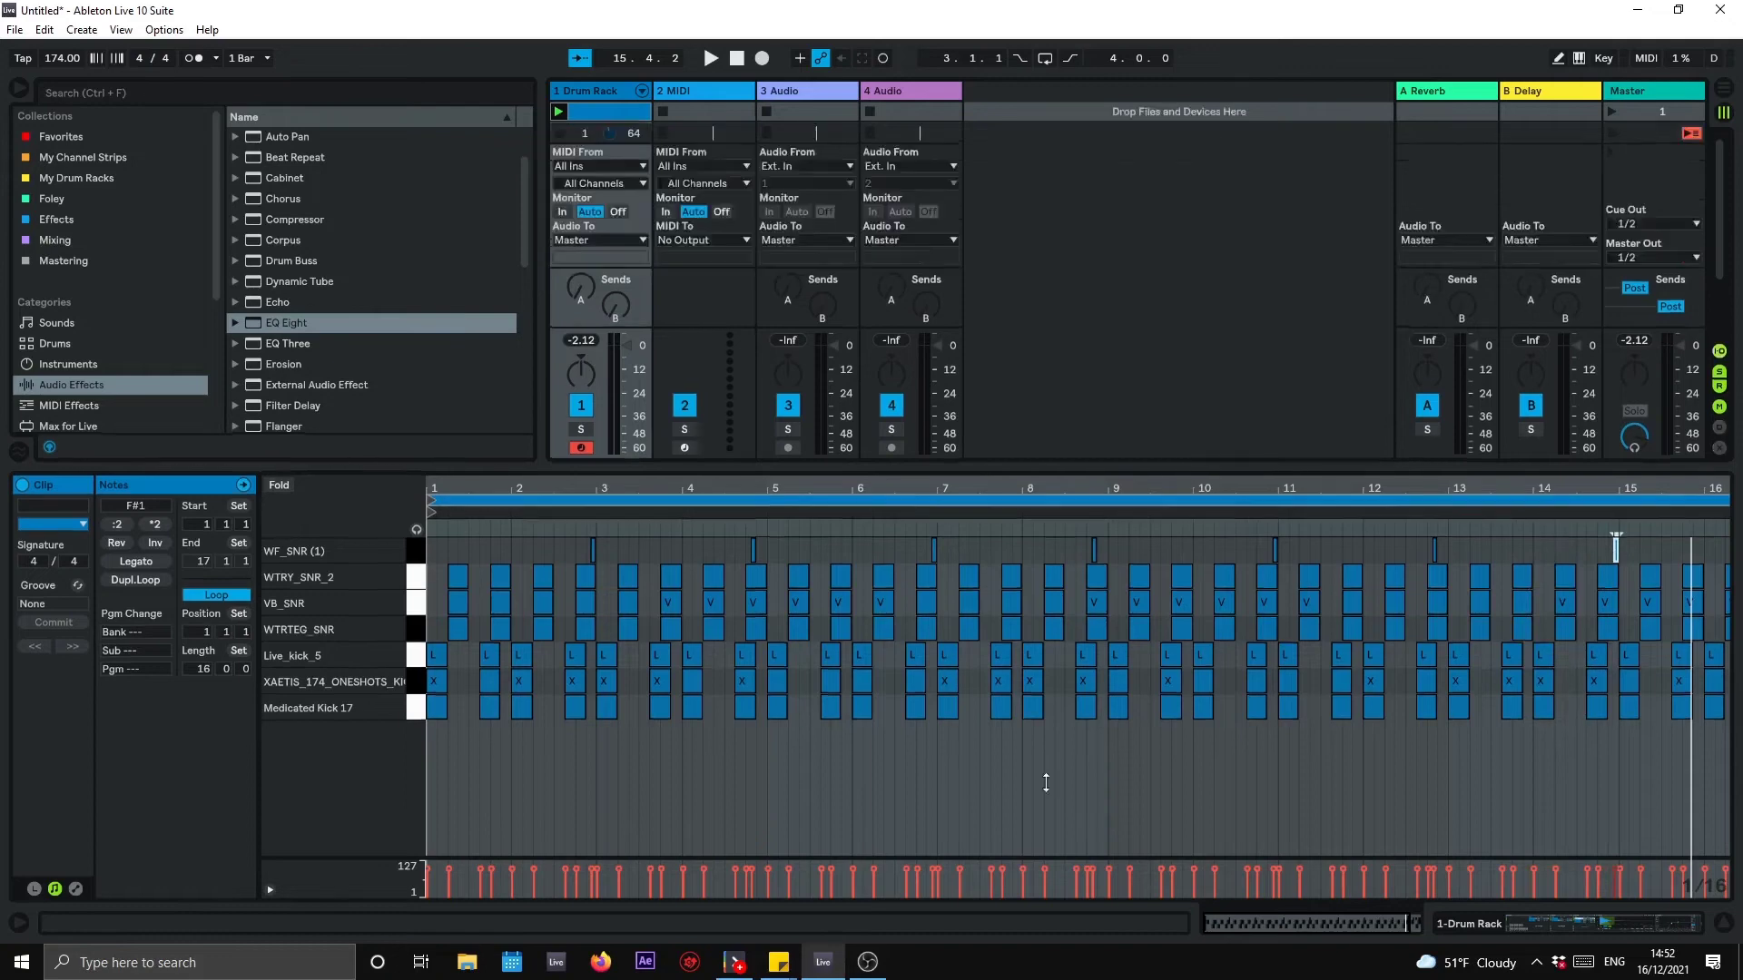
pyautogui.moveTo(1097, 687); pyautogui.dragTo(1097, 687)
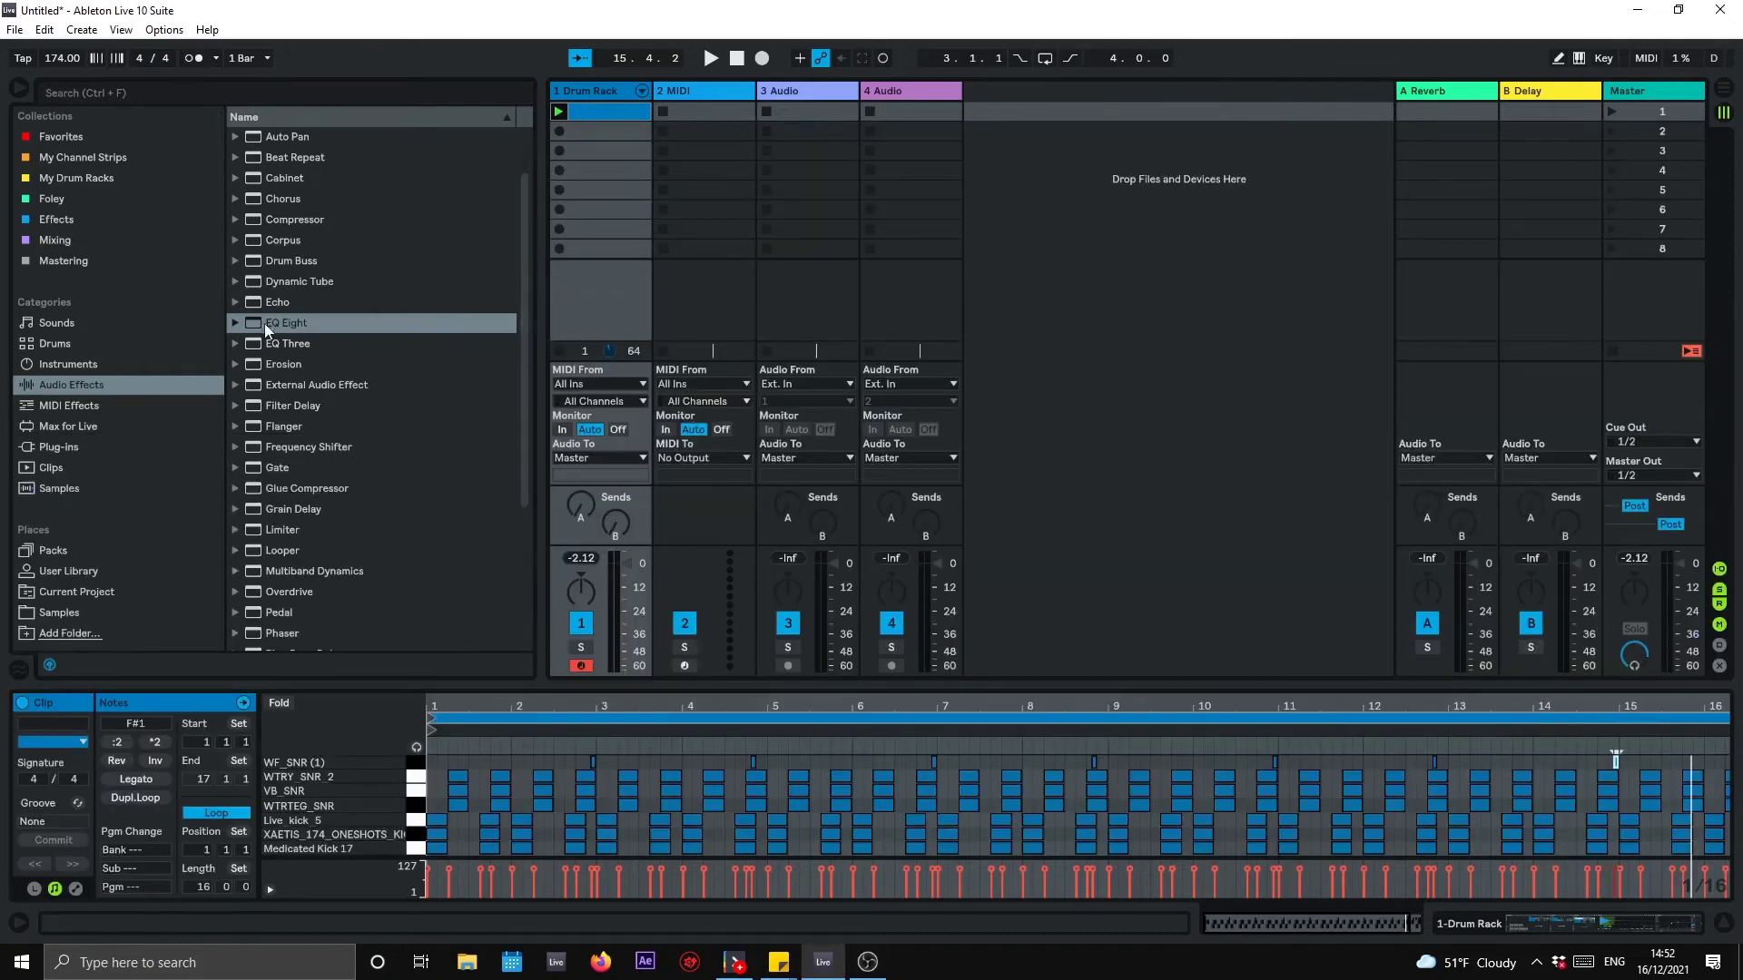
# Step: Find 6-Superior Drummer Minimal Cymbals.als in the My Drum Racks collection and load it as a new track after 4 Audio
pyautogui.click(298, 344)
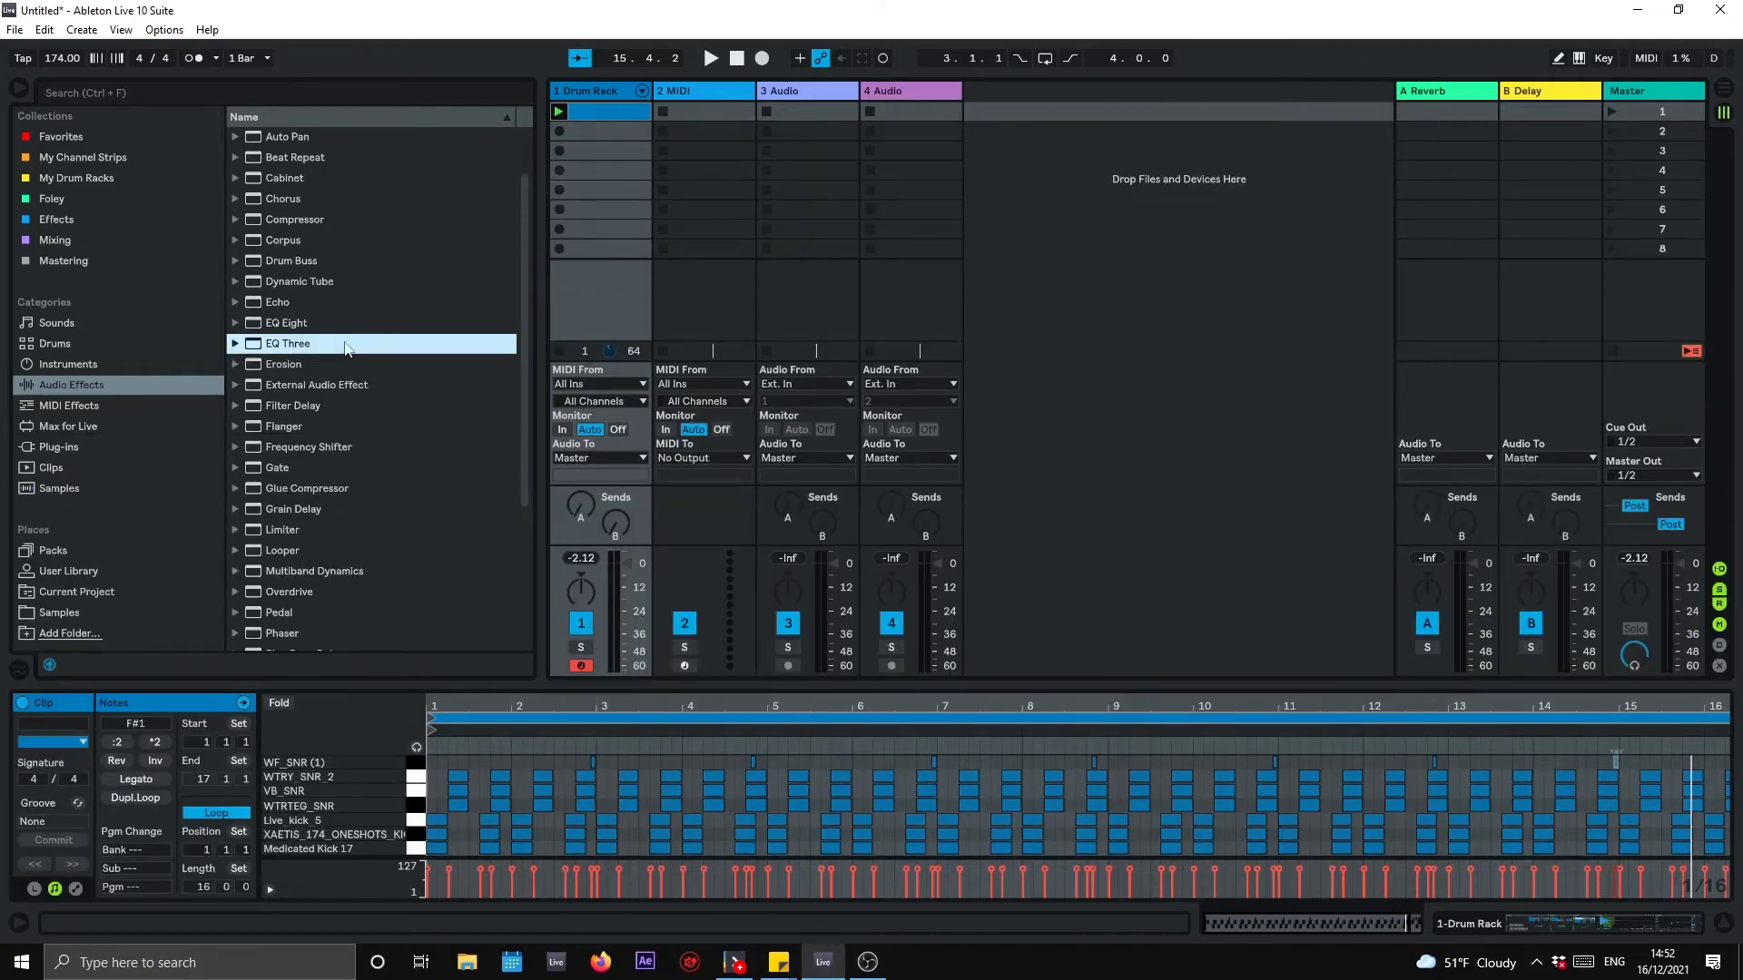
pyautogui.click(96, 405)
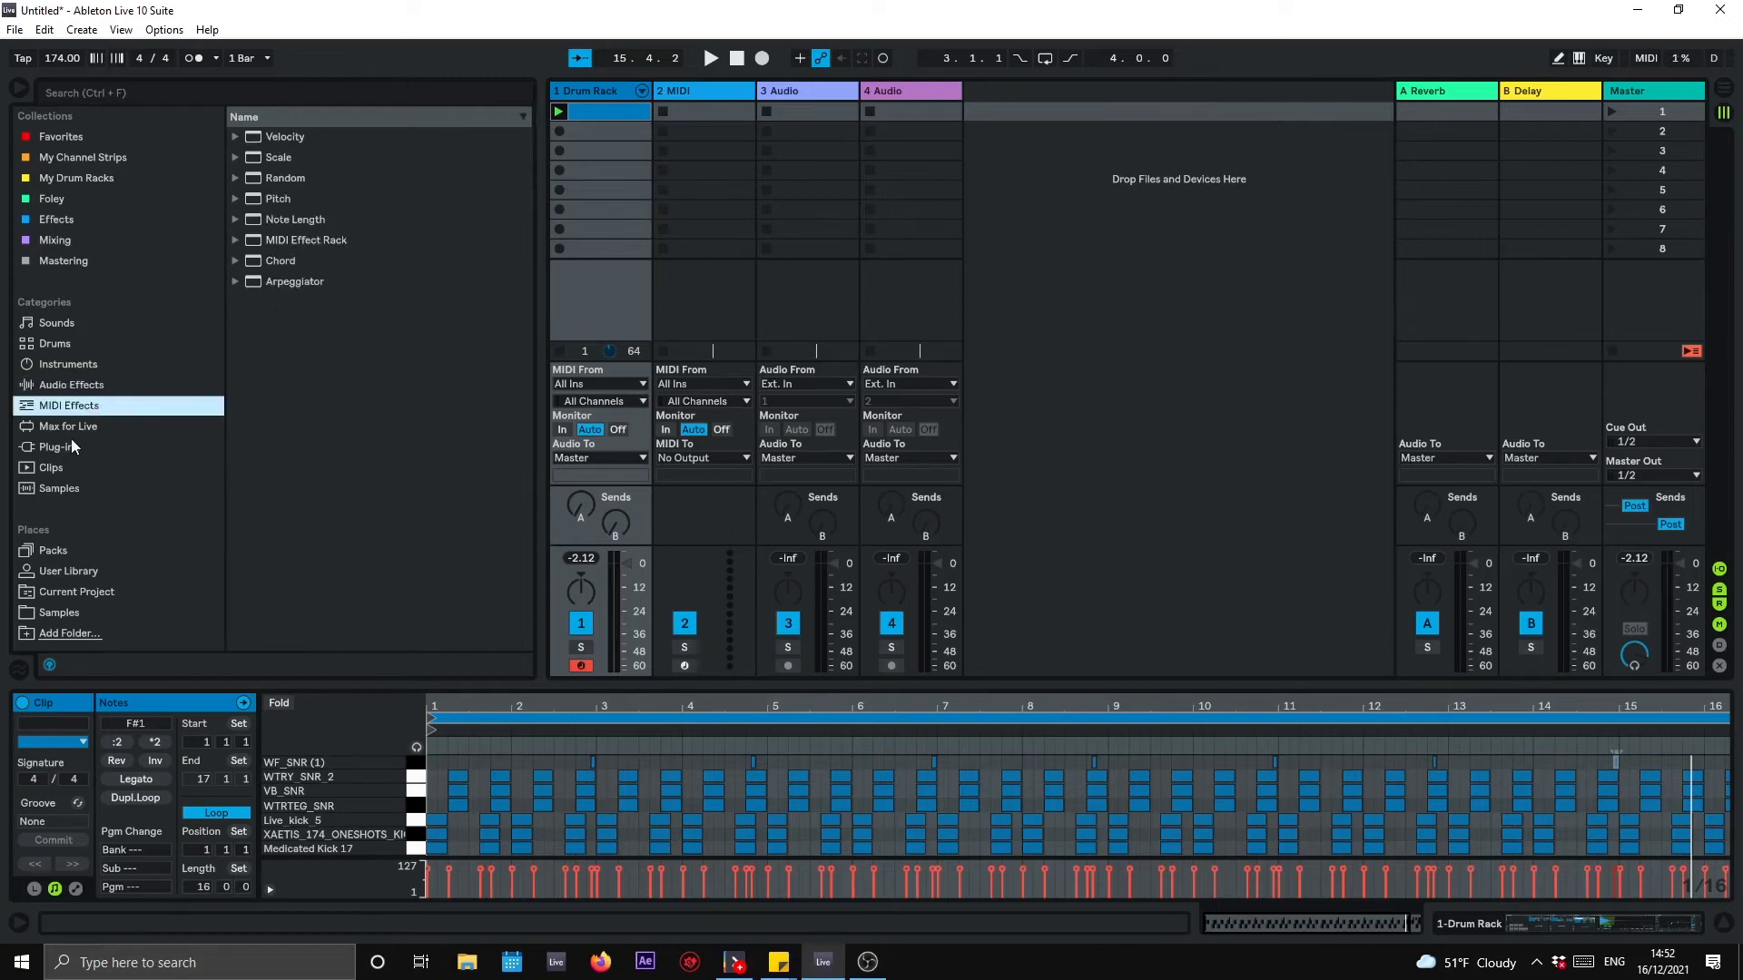
pyautogui.click(93, 453)
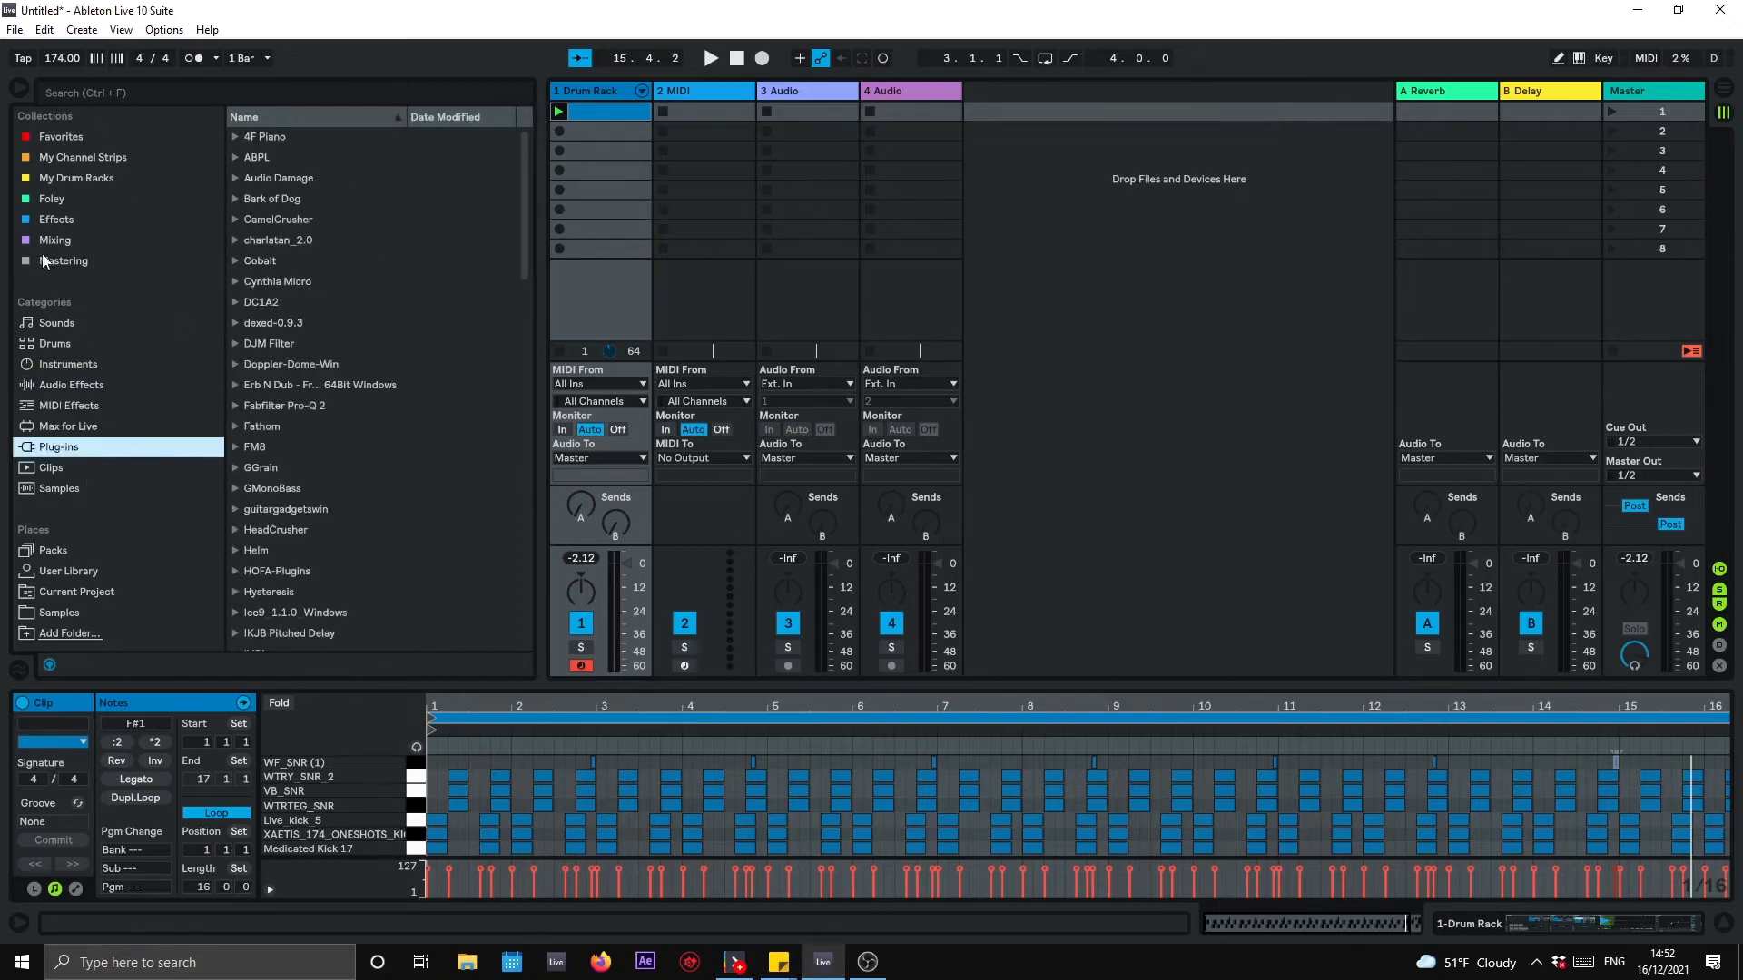
pyautogui.click(91, 181)
pyautogui.click(101, 159)
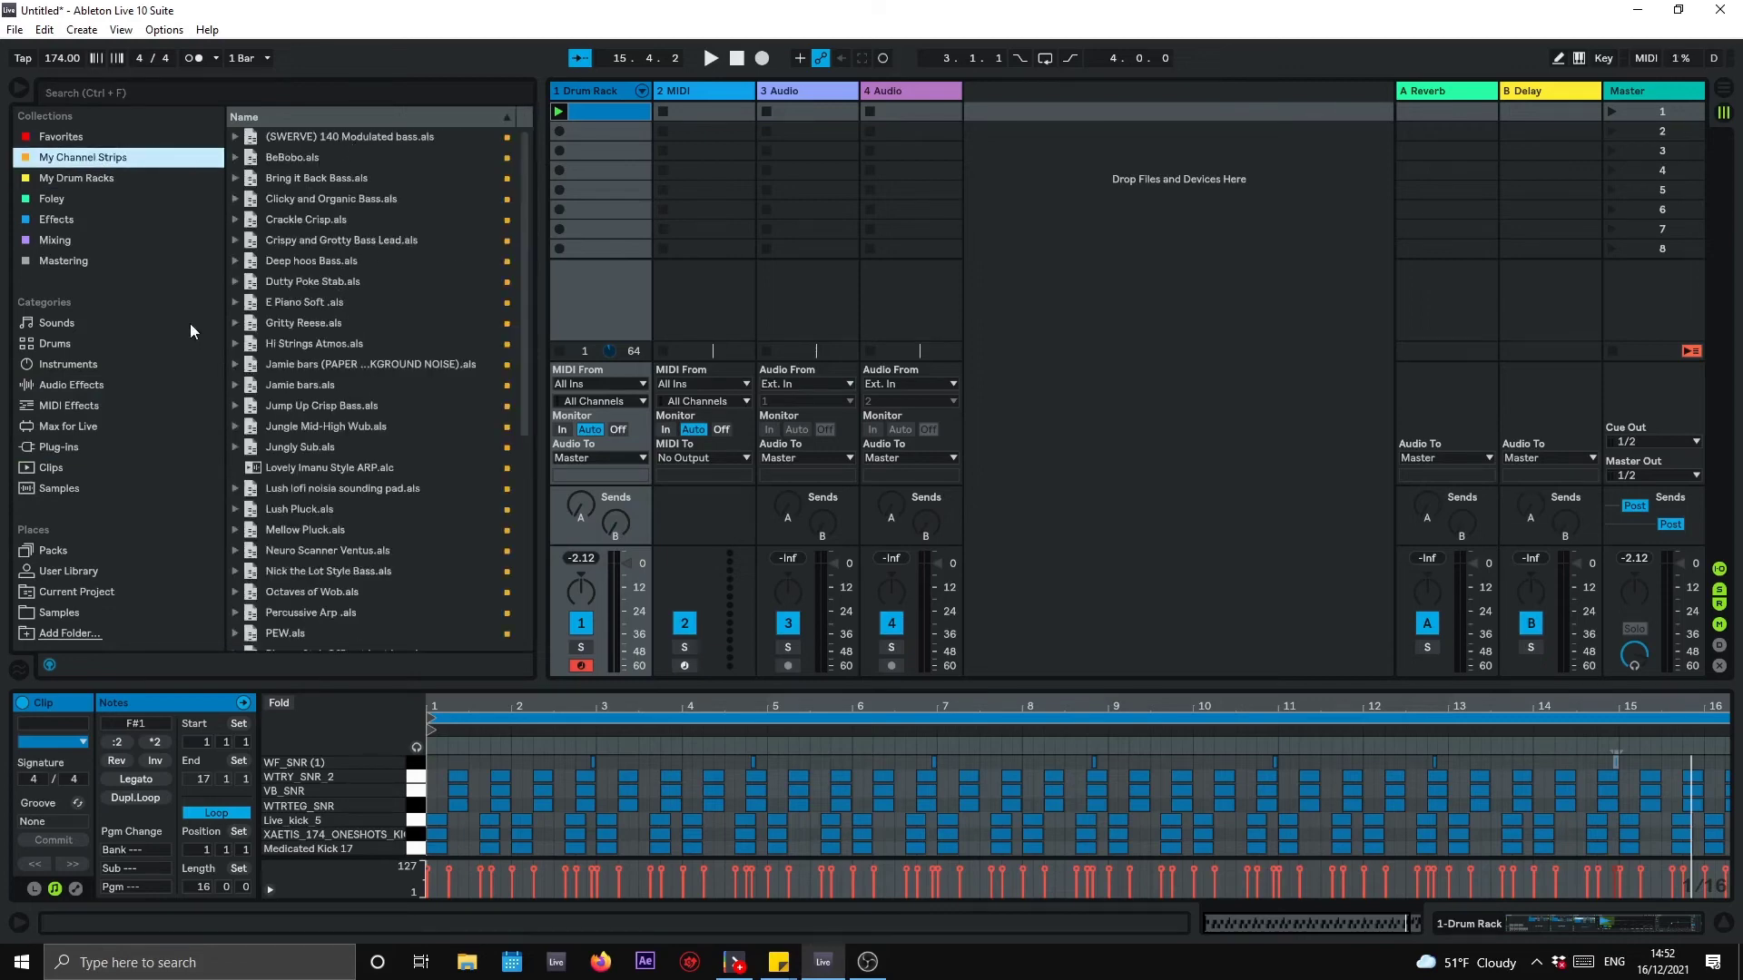
pyautogui.click(76, 178)
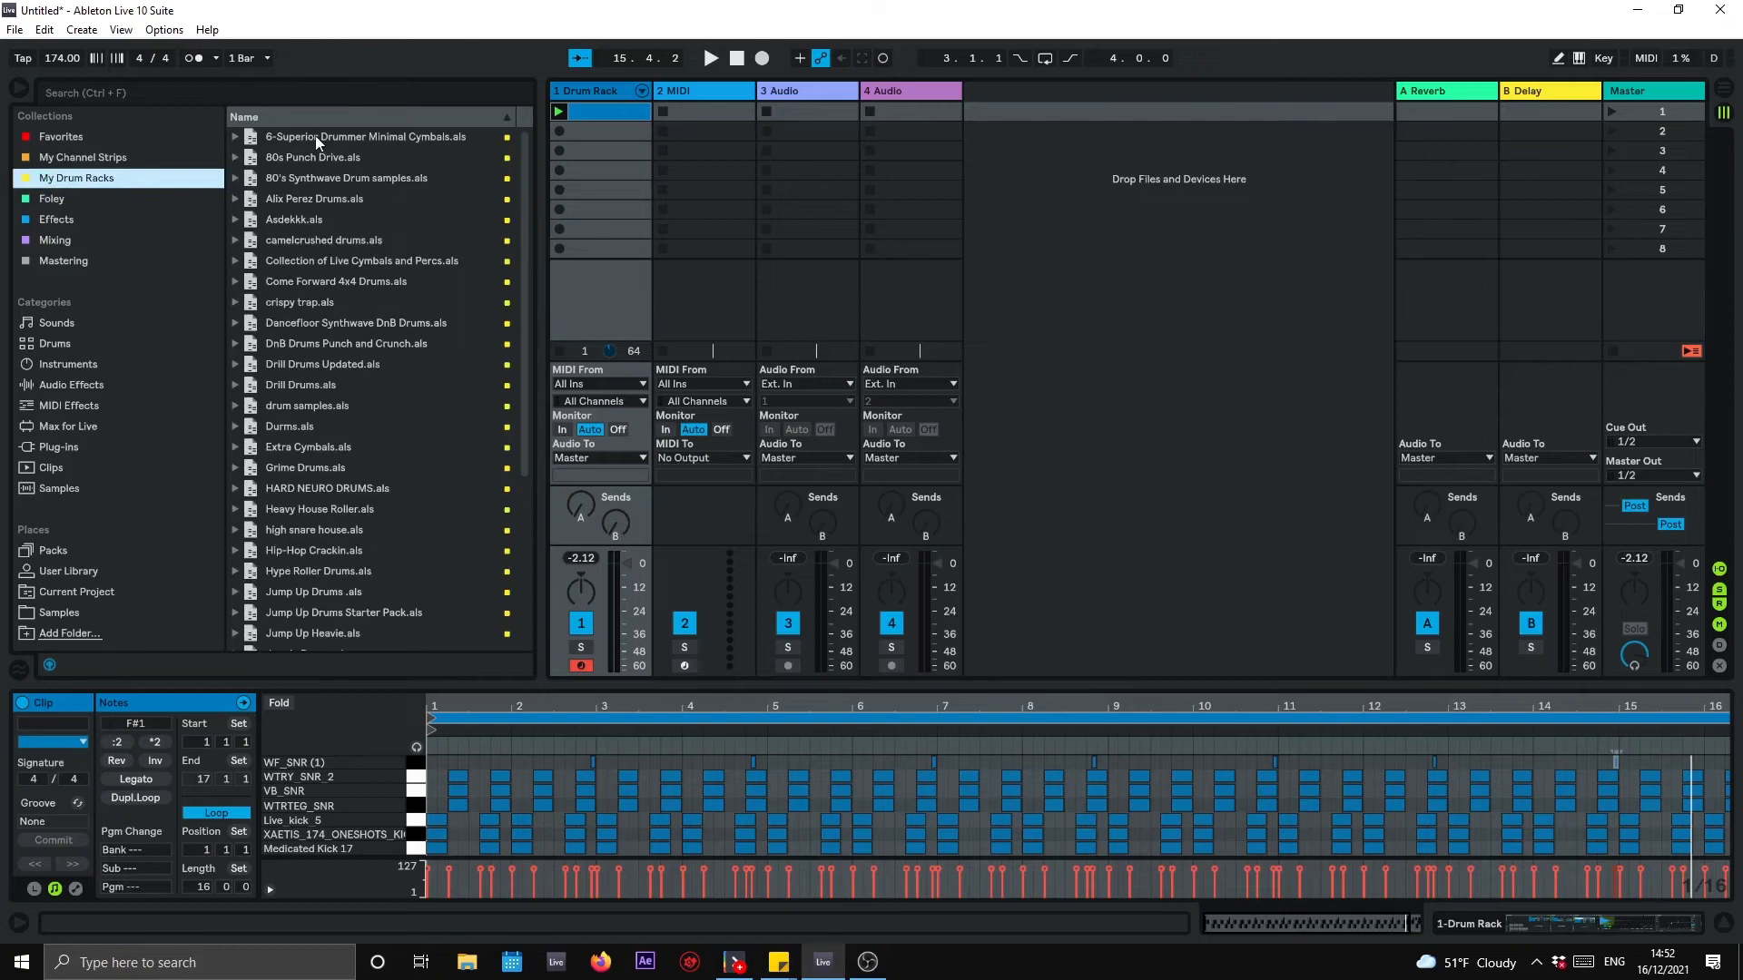
pyautogui.moveTo(315, 138); pyautogui.dragTo(990, 90)
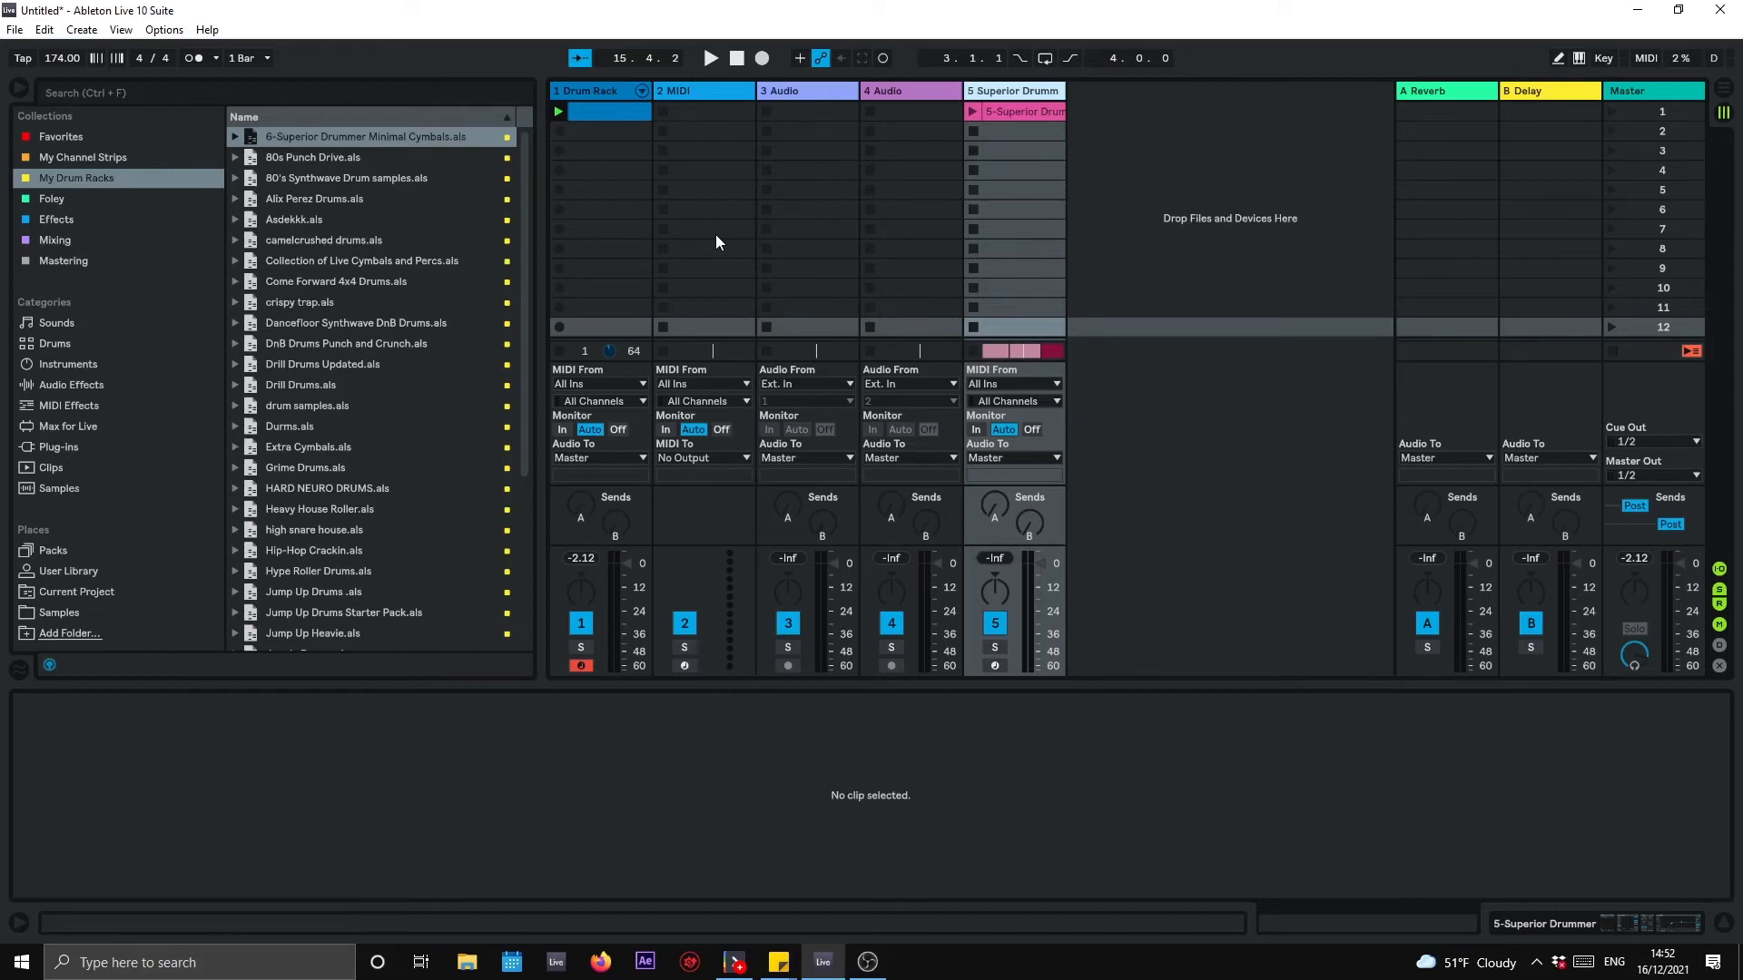
# Step: Open the Superior Drummer track's first clip in an enlarged note editor and examine its four B3 notes
pyautogui.click(1014, 111)
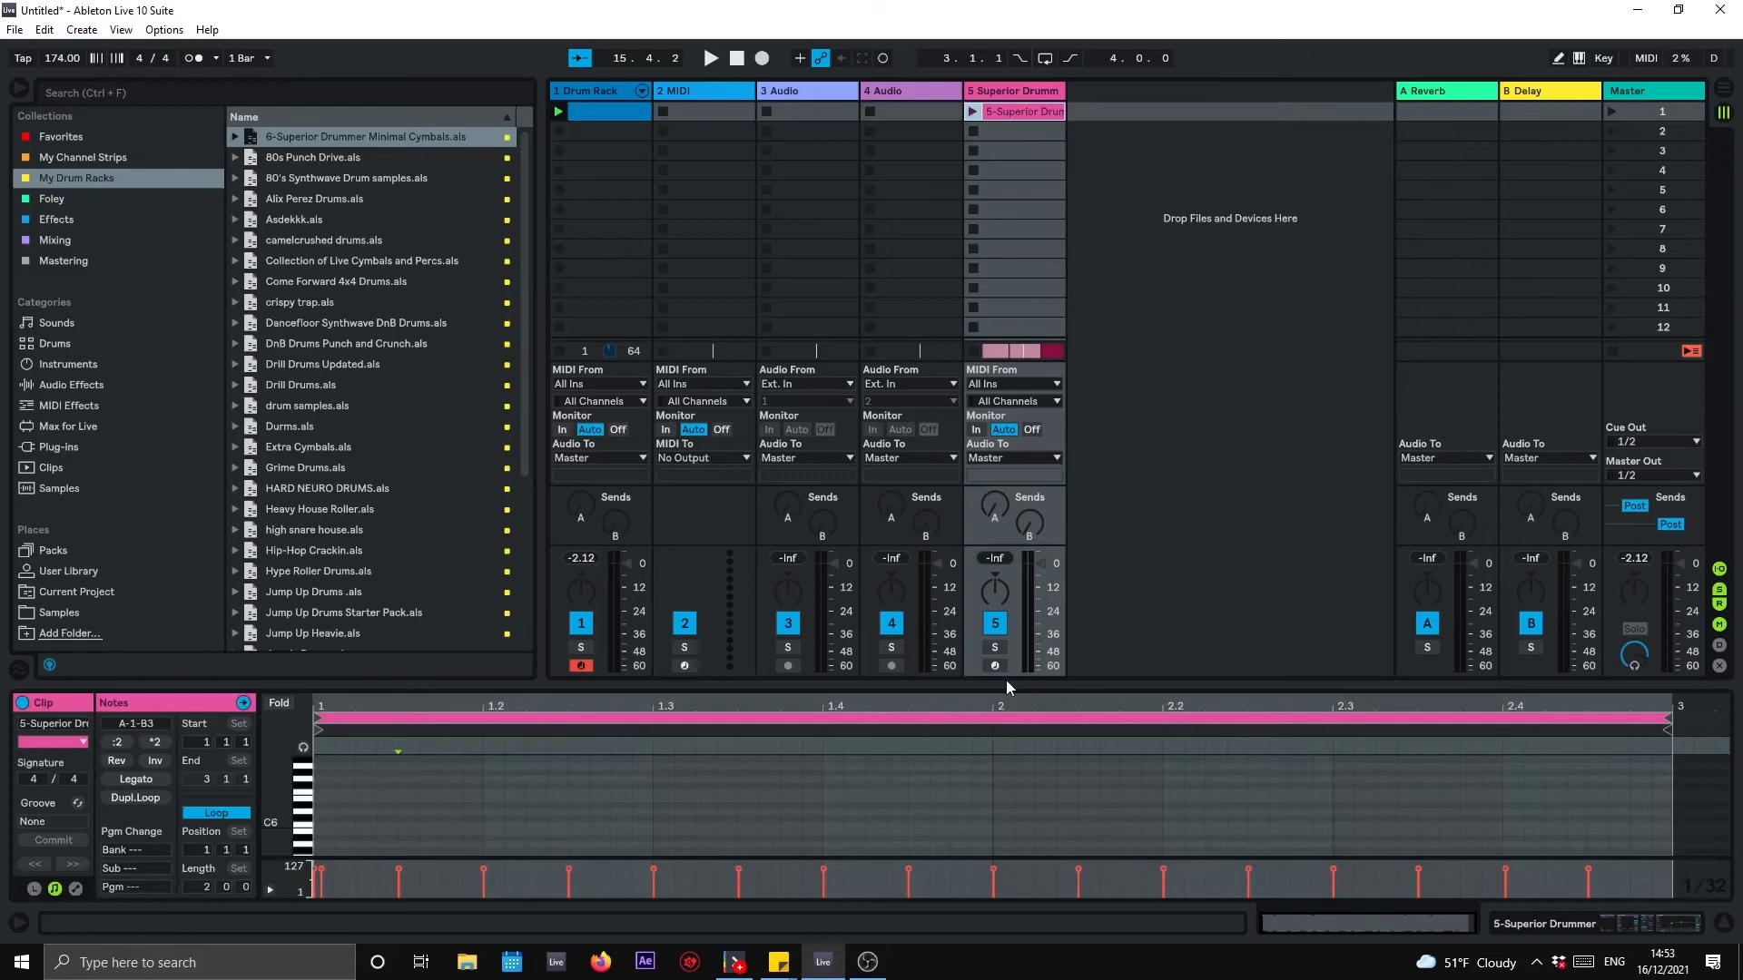
pyautogui.moveTo(993, 690); pyautogui.dragTo(1005, 292)
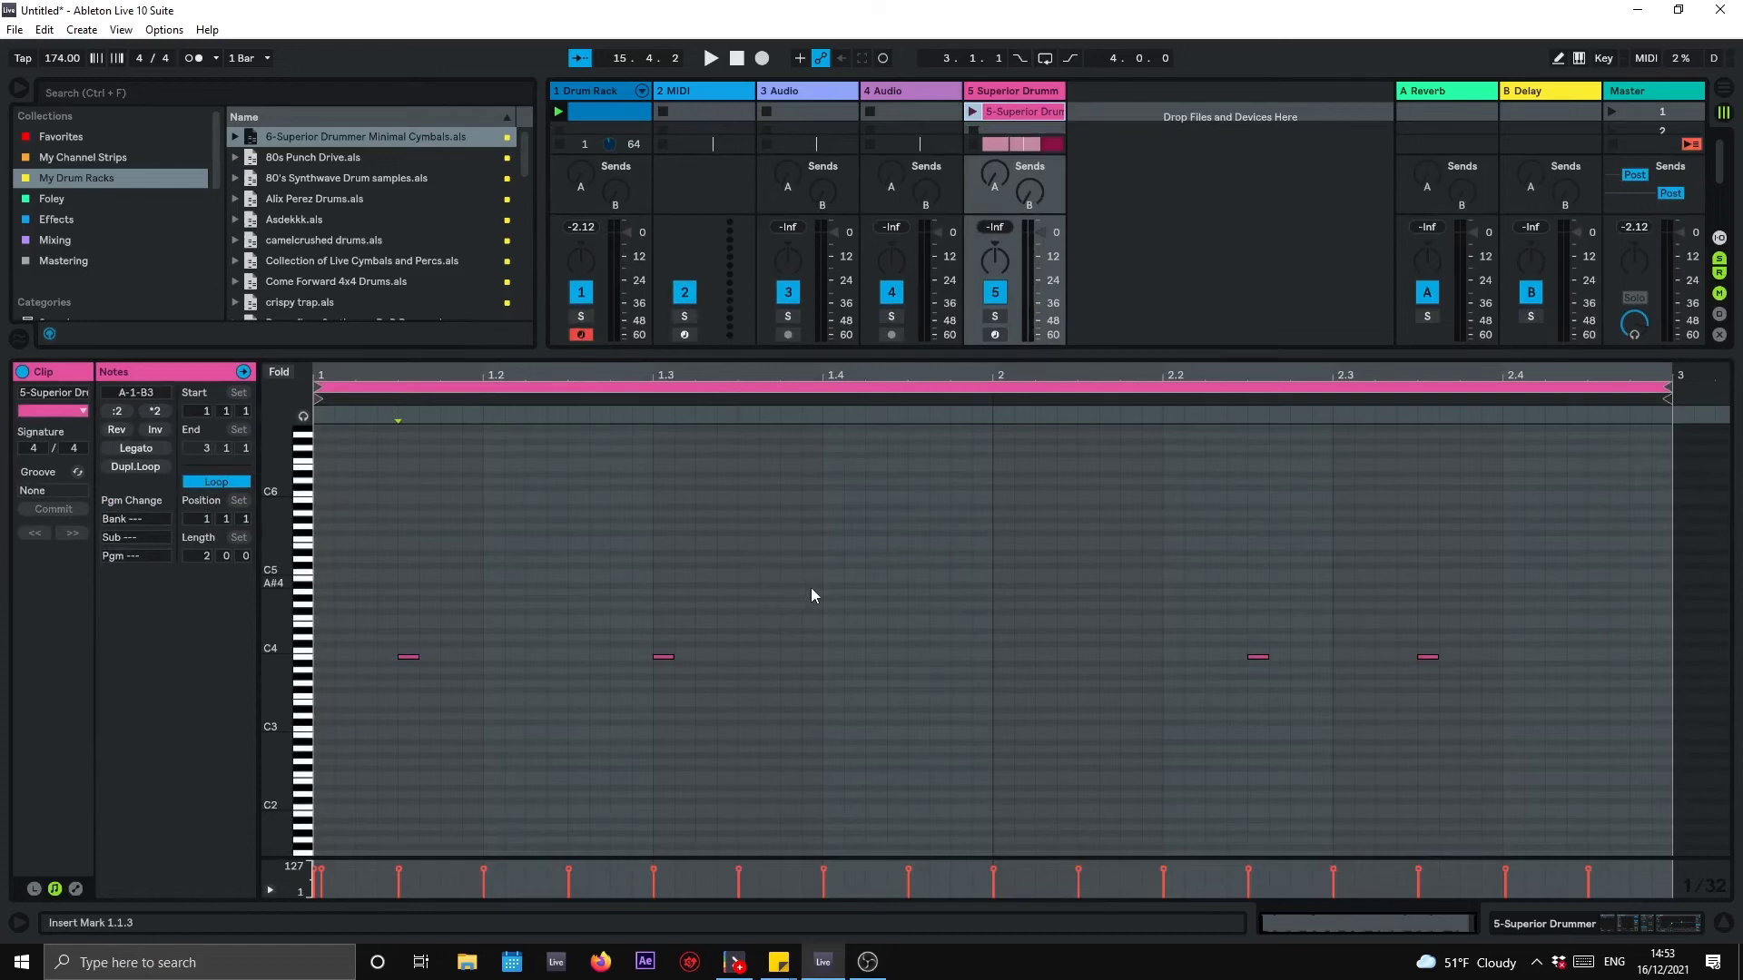
pyautogui.moveTo(1462, 603); pyautogui.dragTo(383, 692)
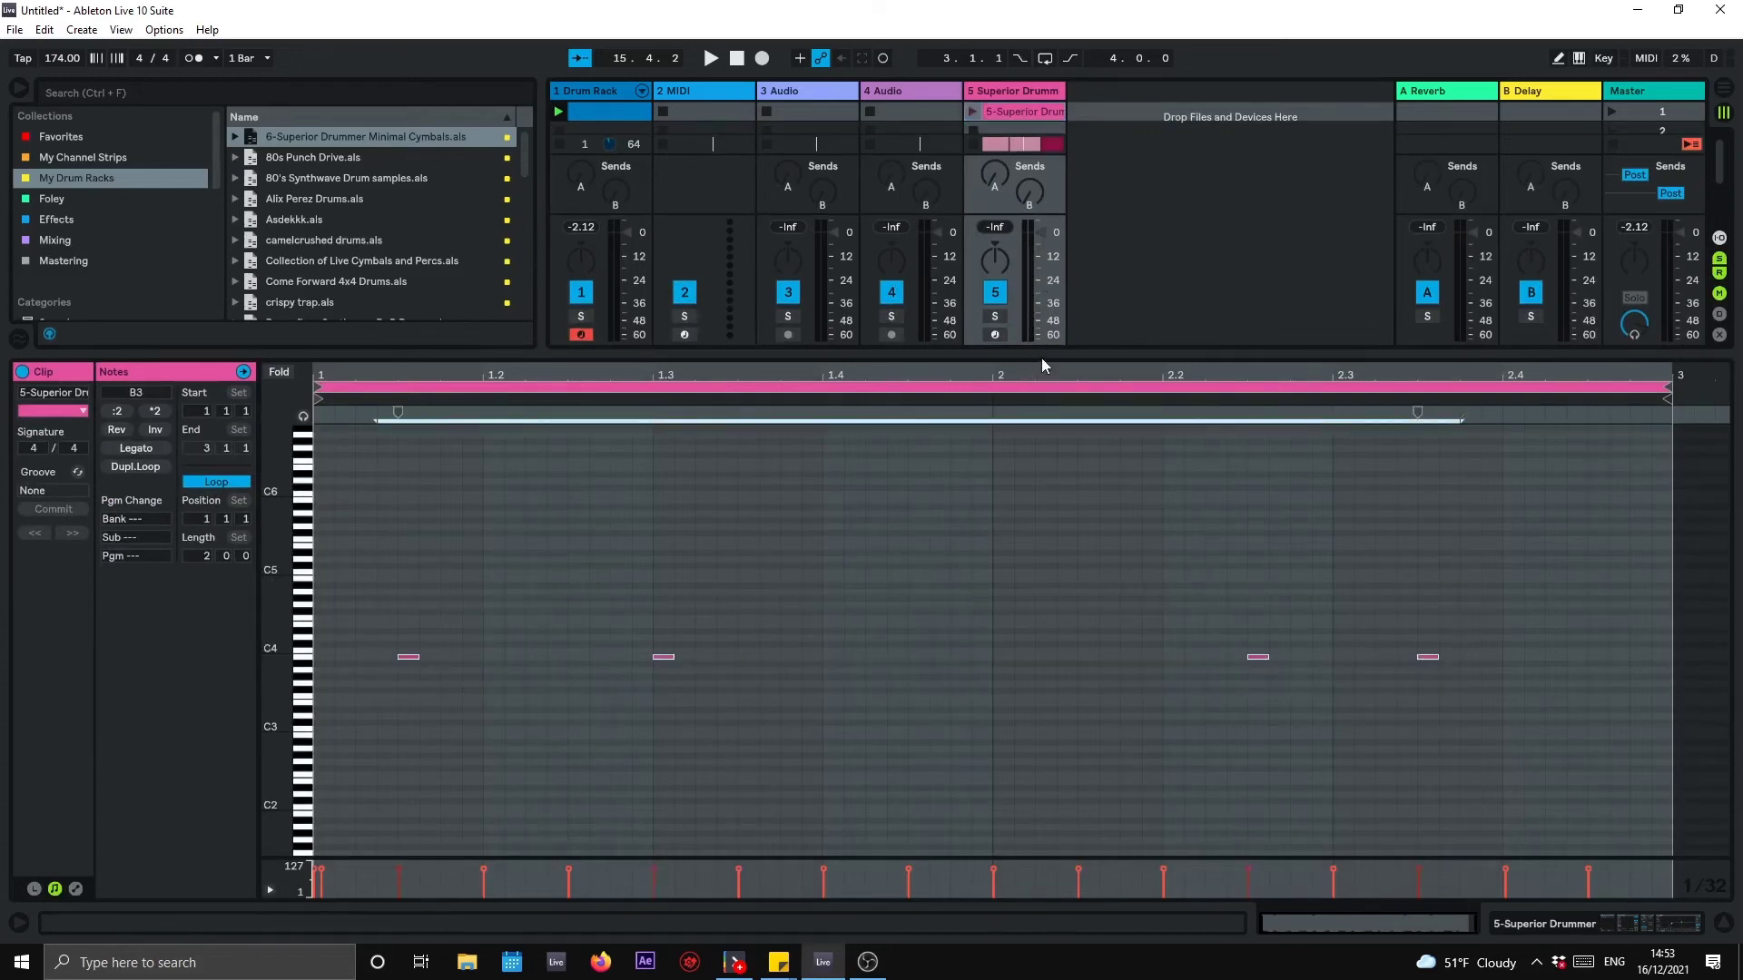
pyautogui.moveTo(1040, 353); pyautogui.dragTo(1040, 652)
# Step: Switch to the Arrangement View and hide the clip detail area to show all the tracks
pyautogui.rightClick(603, 110)
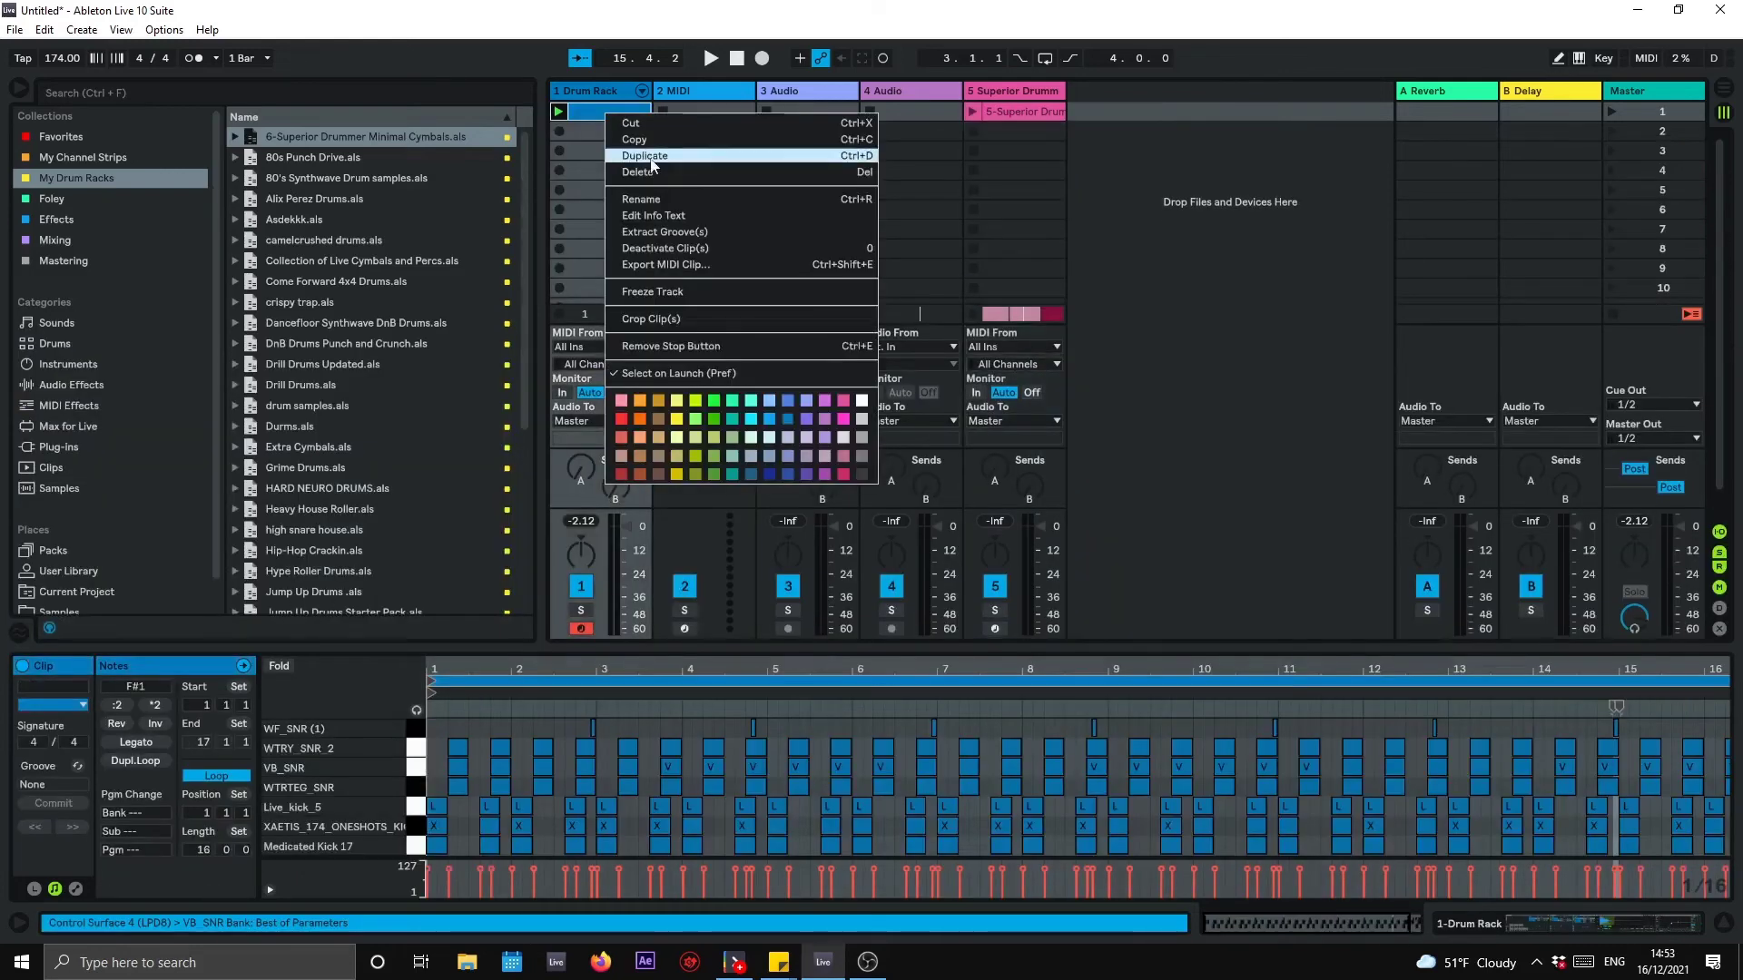
pyautogui.press('Escape')
pyautogui.press('Tab')
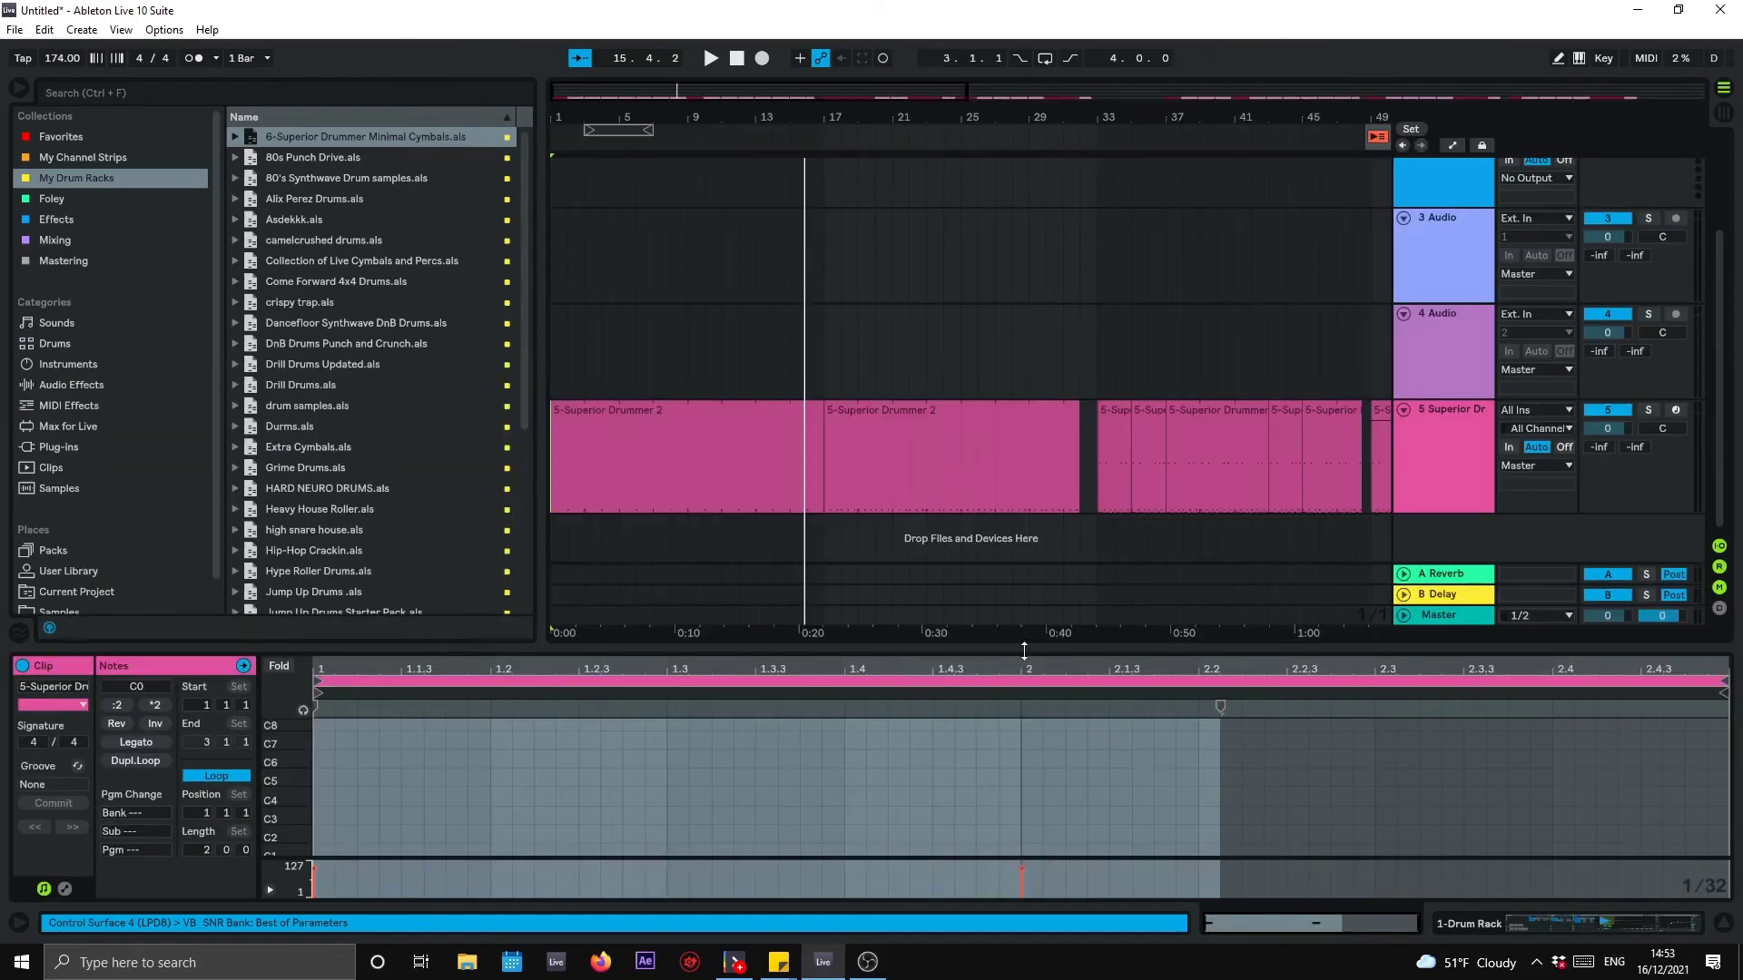
pyautogui.hotkey('ctrl', 'alt', 'l')
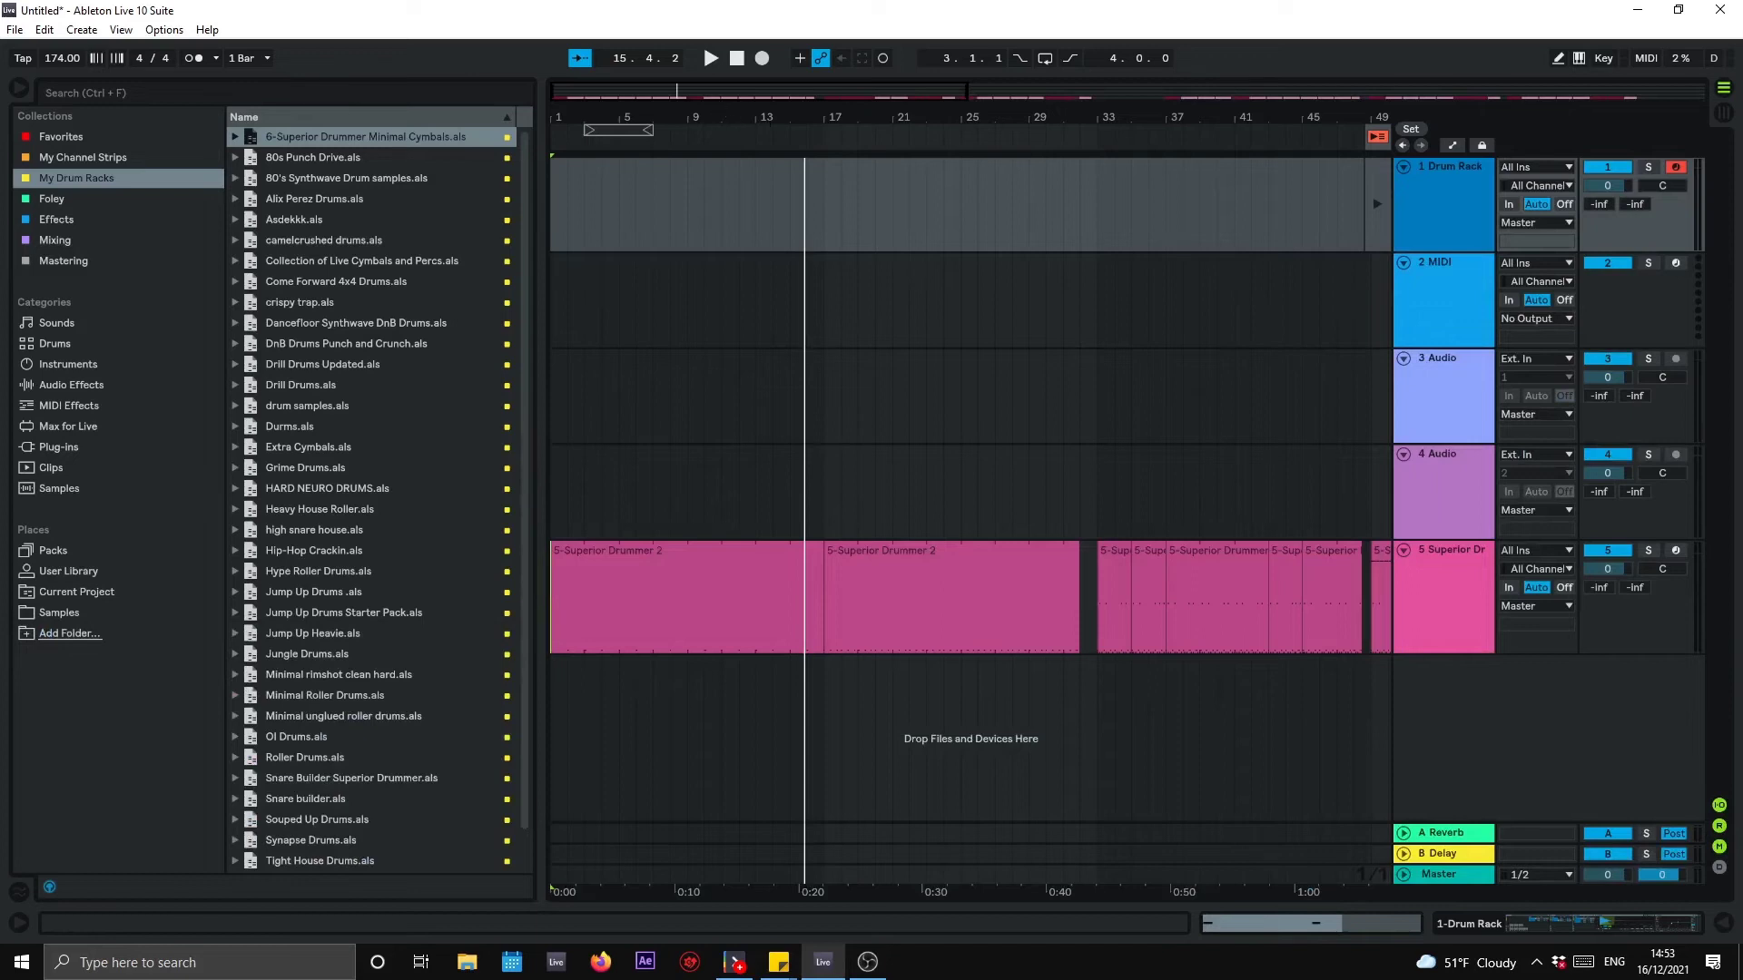
# Step: Paste the 16-bar drum clip onto the Drum Rack track at bar 33
pyautogui.moveTo(719, 106); pyautogui.dragTo(726, 83)
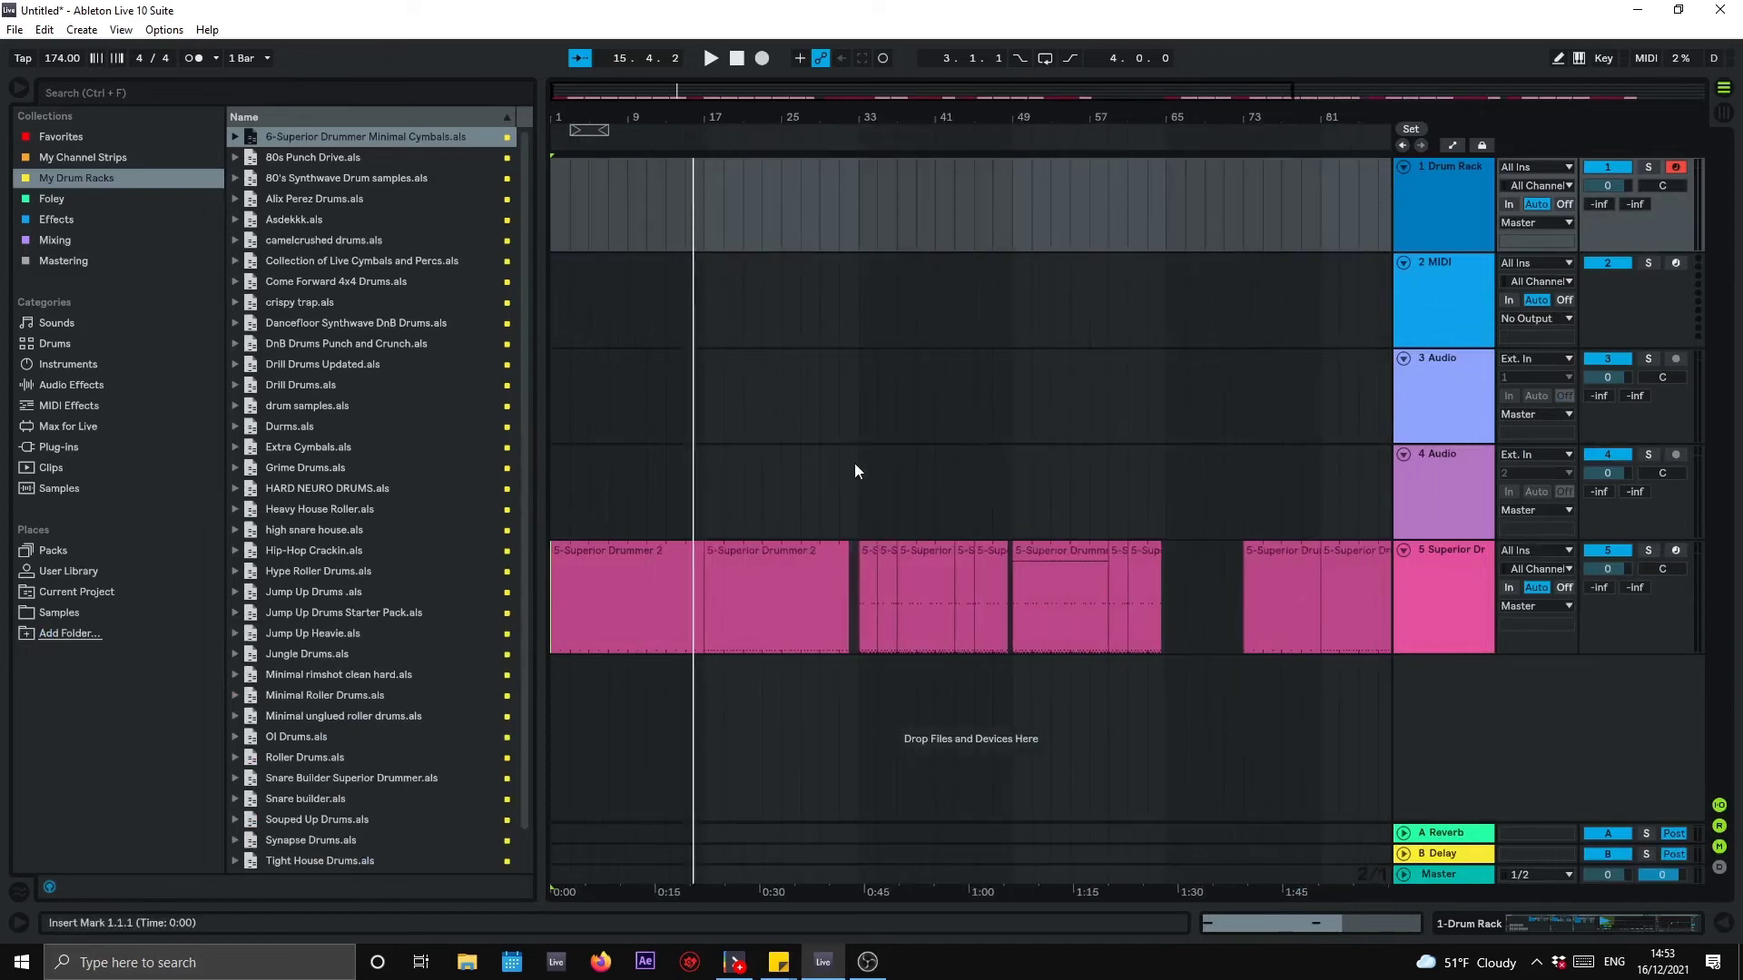
pyautogui.click(859, 181)
pyautogui.rightClick(858, 193)
pyautogui.click(885, 210)
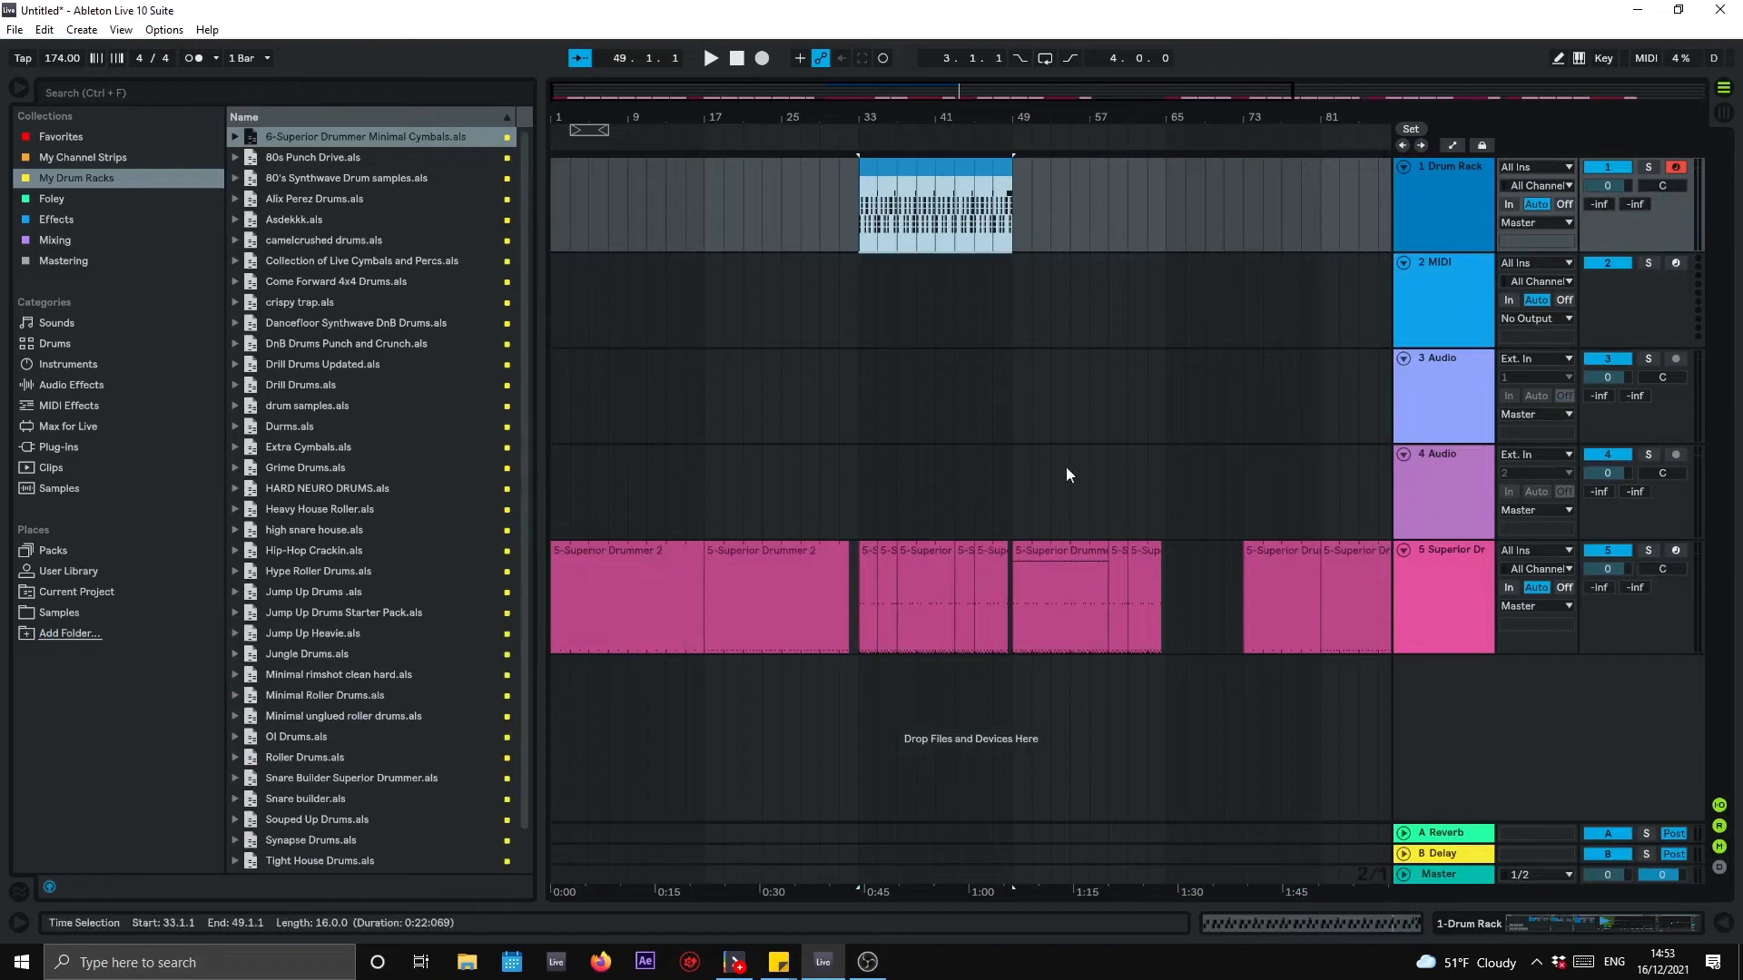
# Step: Solo the 5 Superior Drummer track and play its clips from bar 33 to audition the cymbals
pyautogui.moveTo(877, 118); pyautogui.dragTo(877, 154)
pyautogui.click(859, 550)
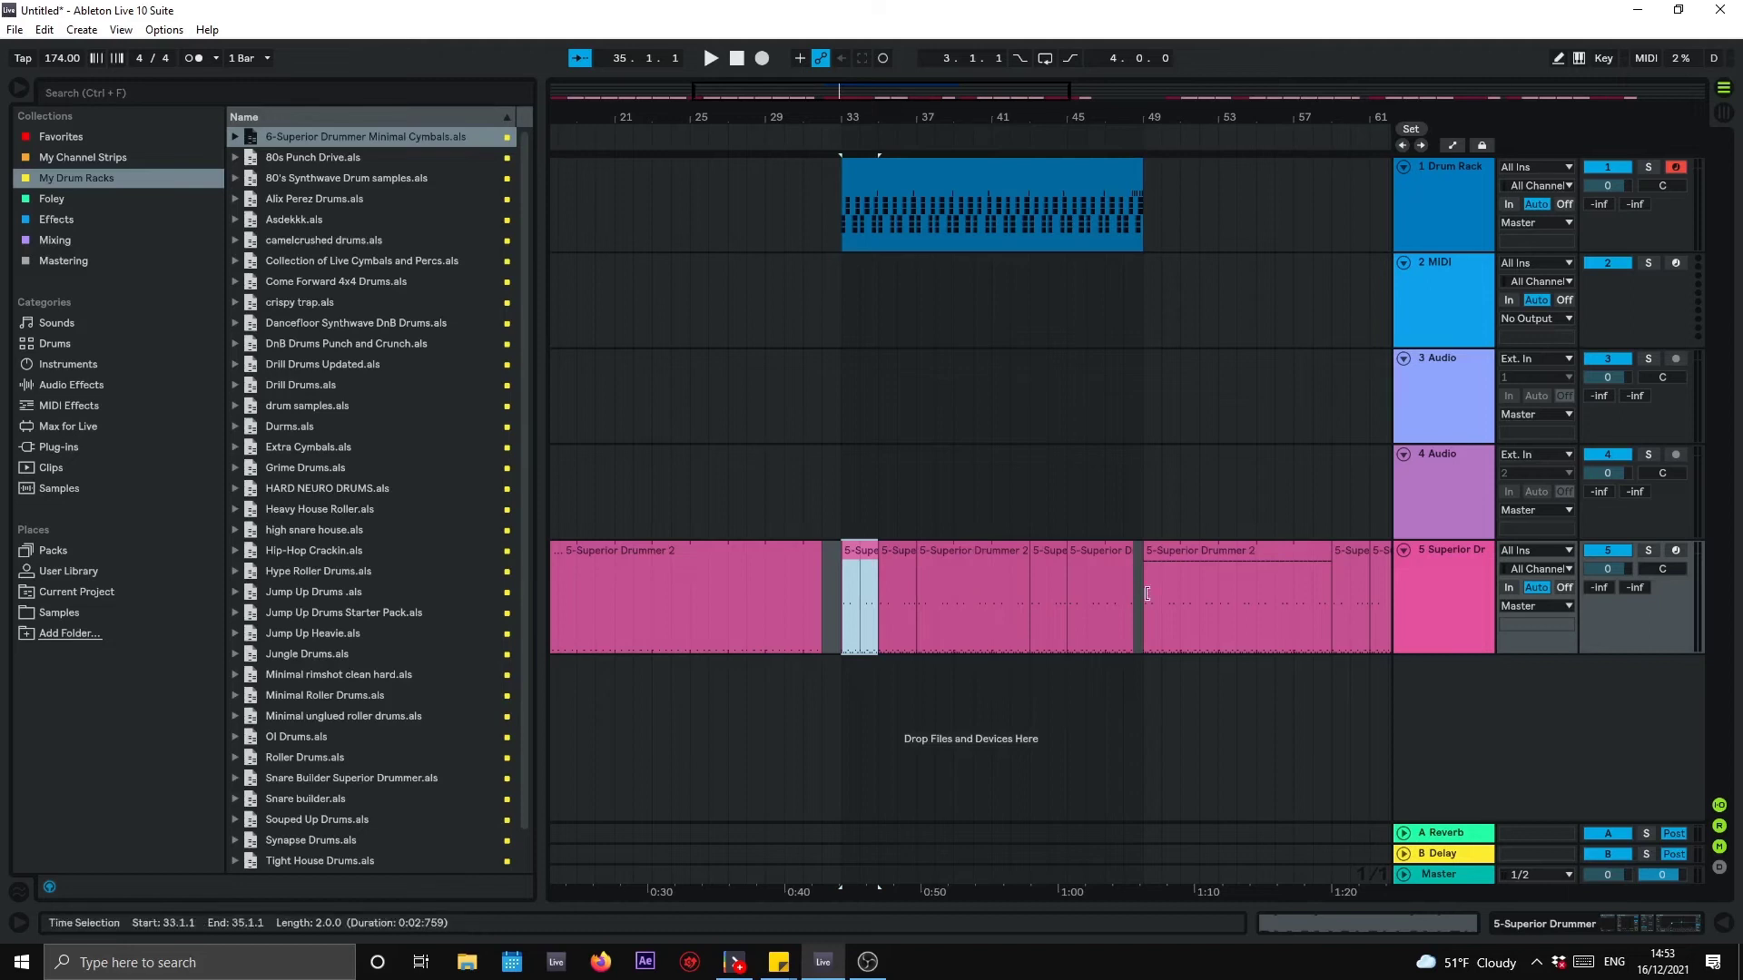
pyautogui.click(1649, 551)
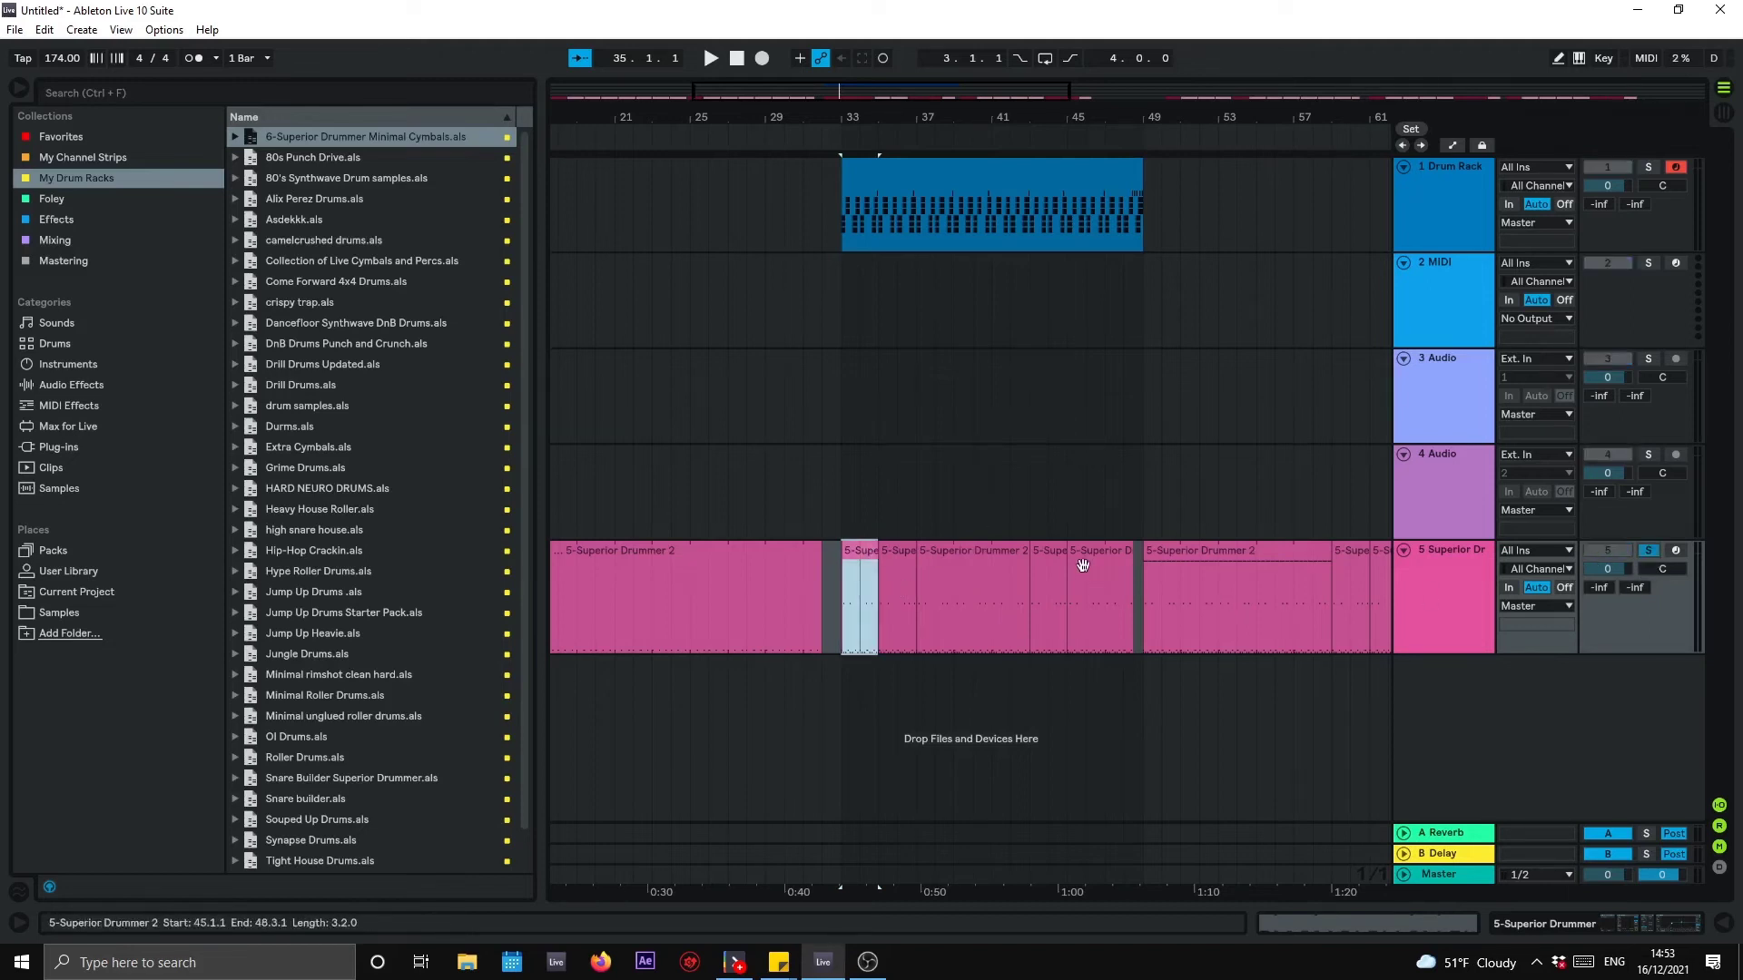
pyautogui.press('space')
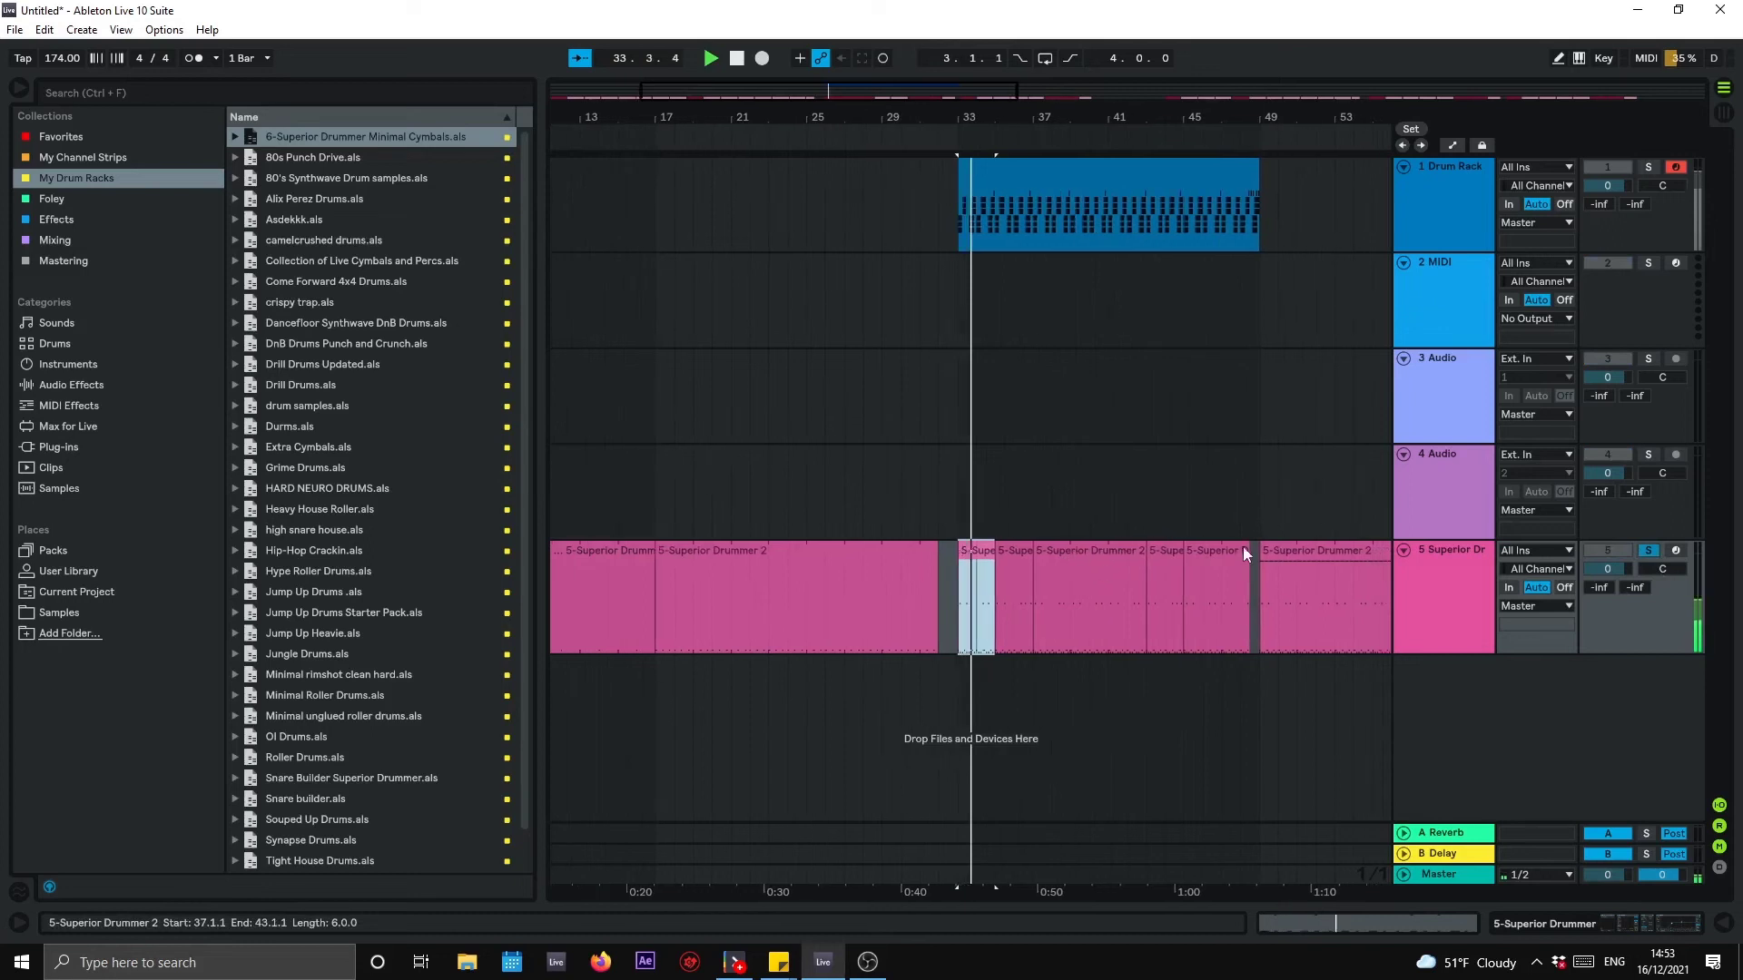
pyautogui.click(729, 553)
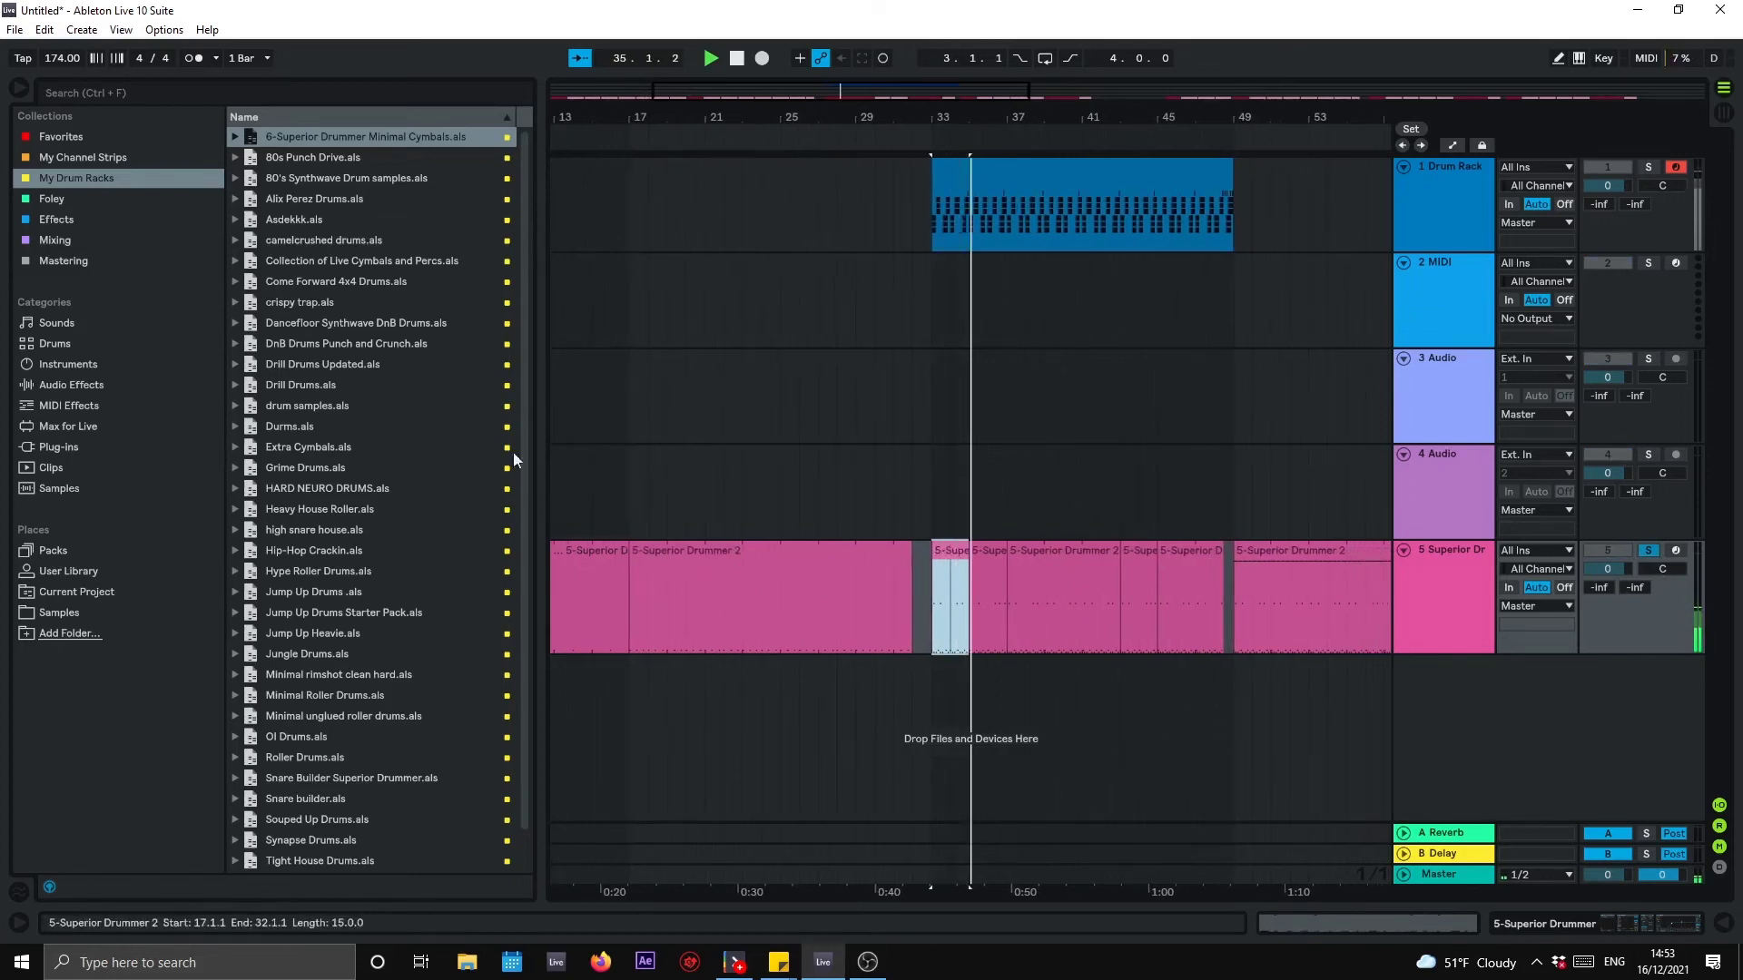
pyautogui.press('space')
# Step: Delete the 5 Superior Drummer track and load Collection of Live Cymbals and Percs.als from My Drum Racks below the Drum Rack track
pyautogui.click(1463, 565)
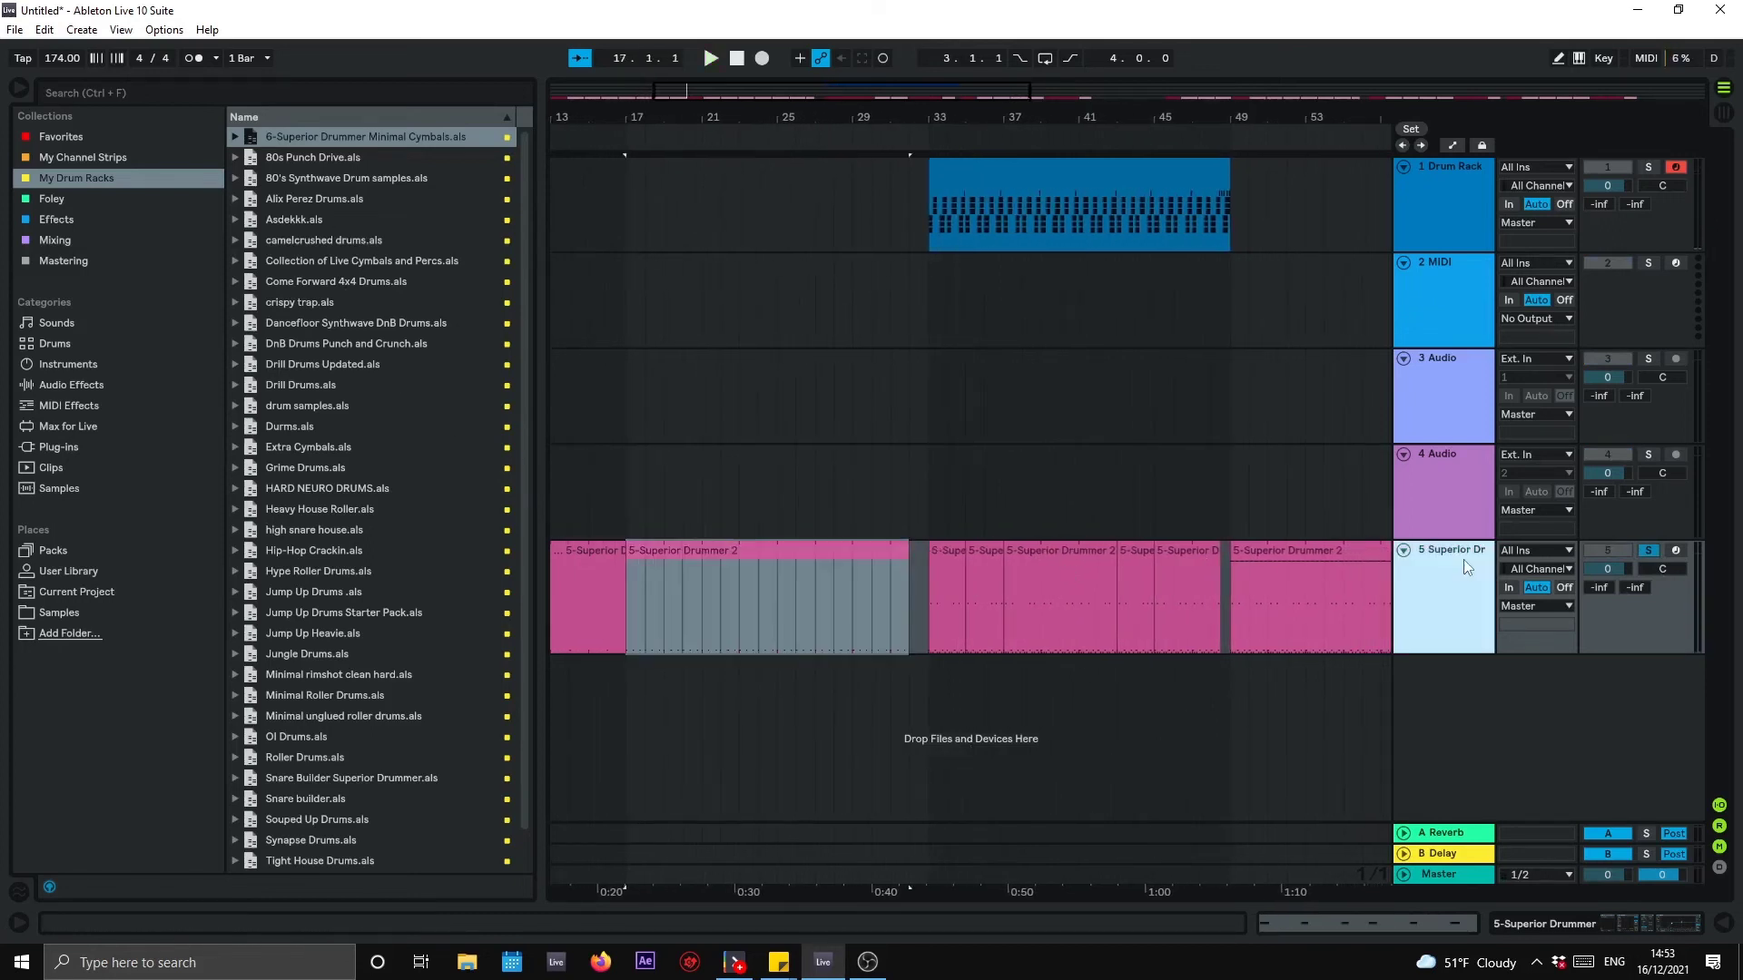
pyautogui.press('Delete')
pyautogui.click(309, 261)
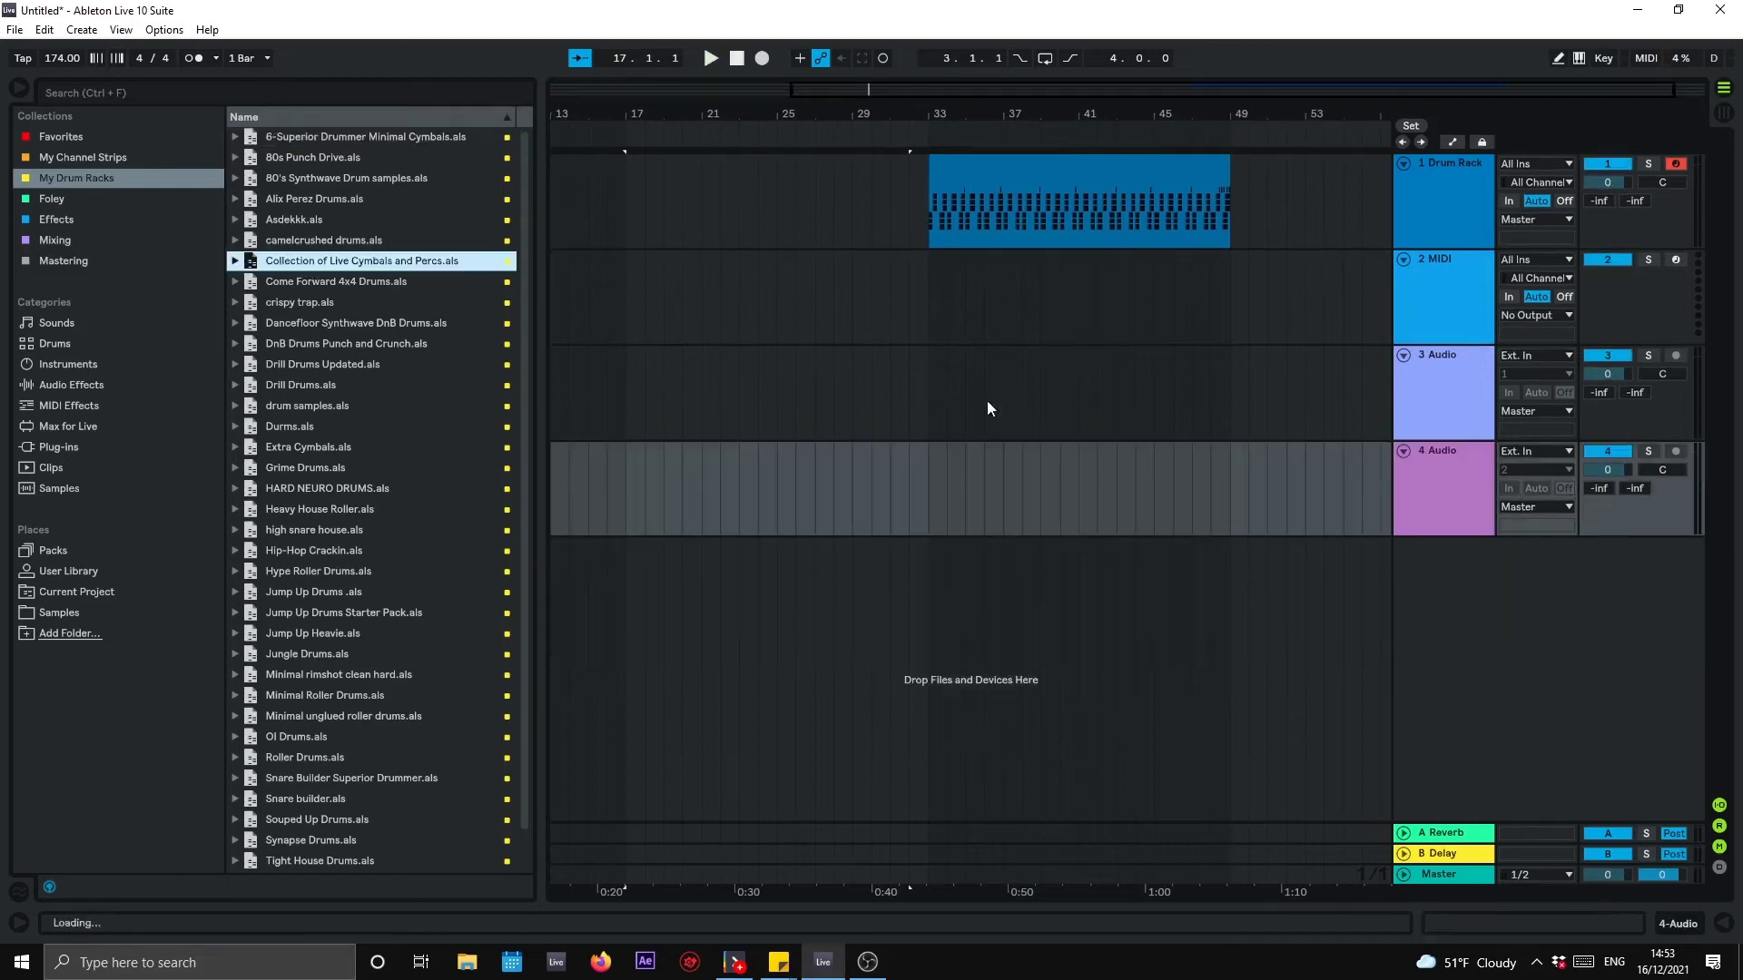
pyautogui.moveTo(802, 500); pyautogui.dragTo(1380, 315)
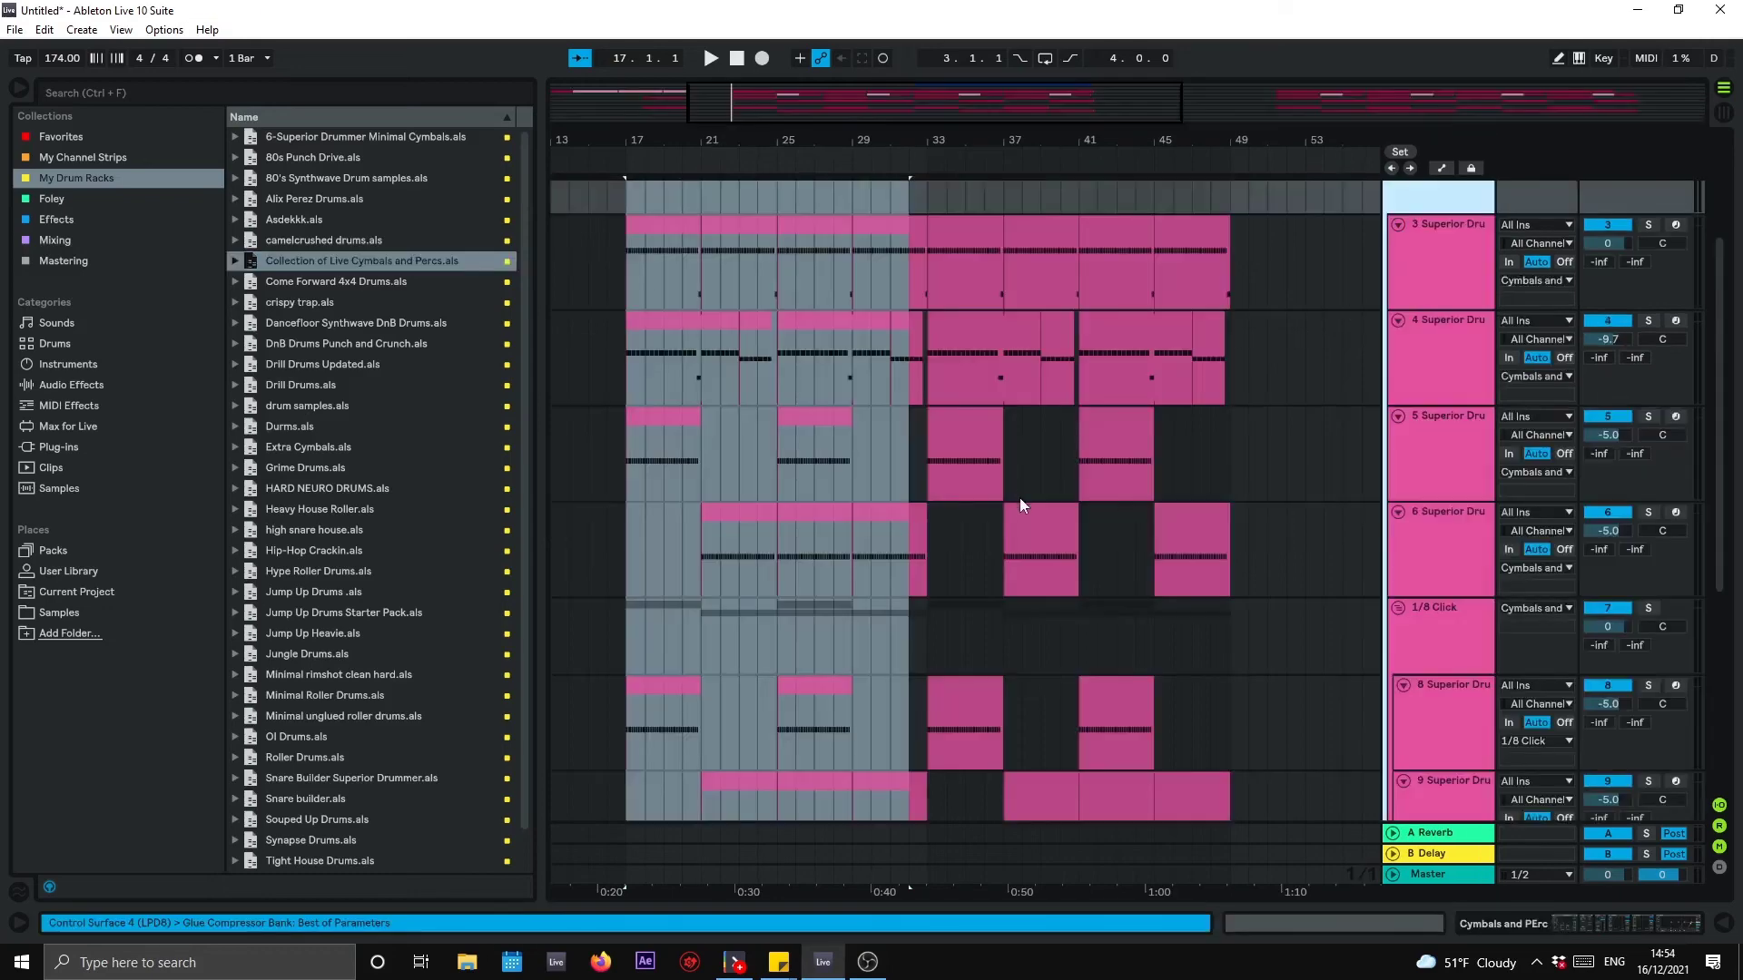
# Step: Move the Drum Rack clip to bar 17 and duplicate it once so the drums run up to bar 49
pyautogui.scroll(4, 1089, 481)
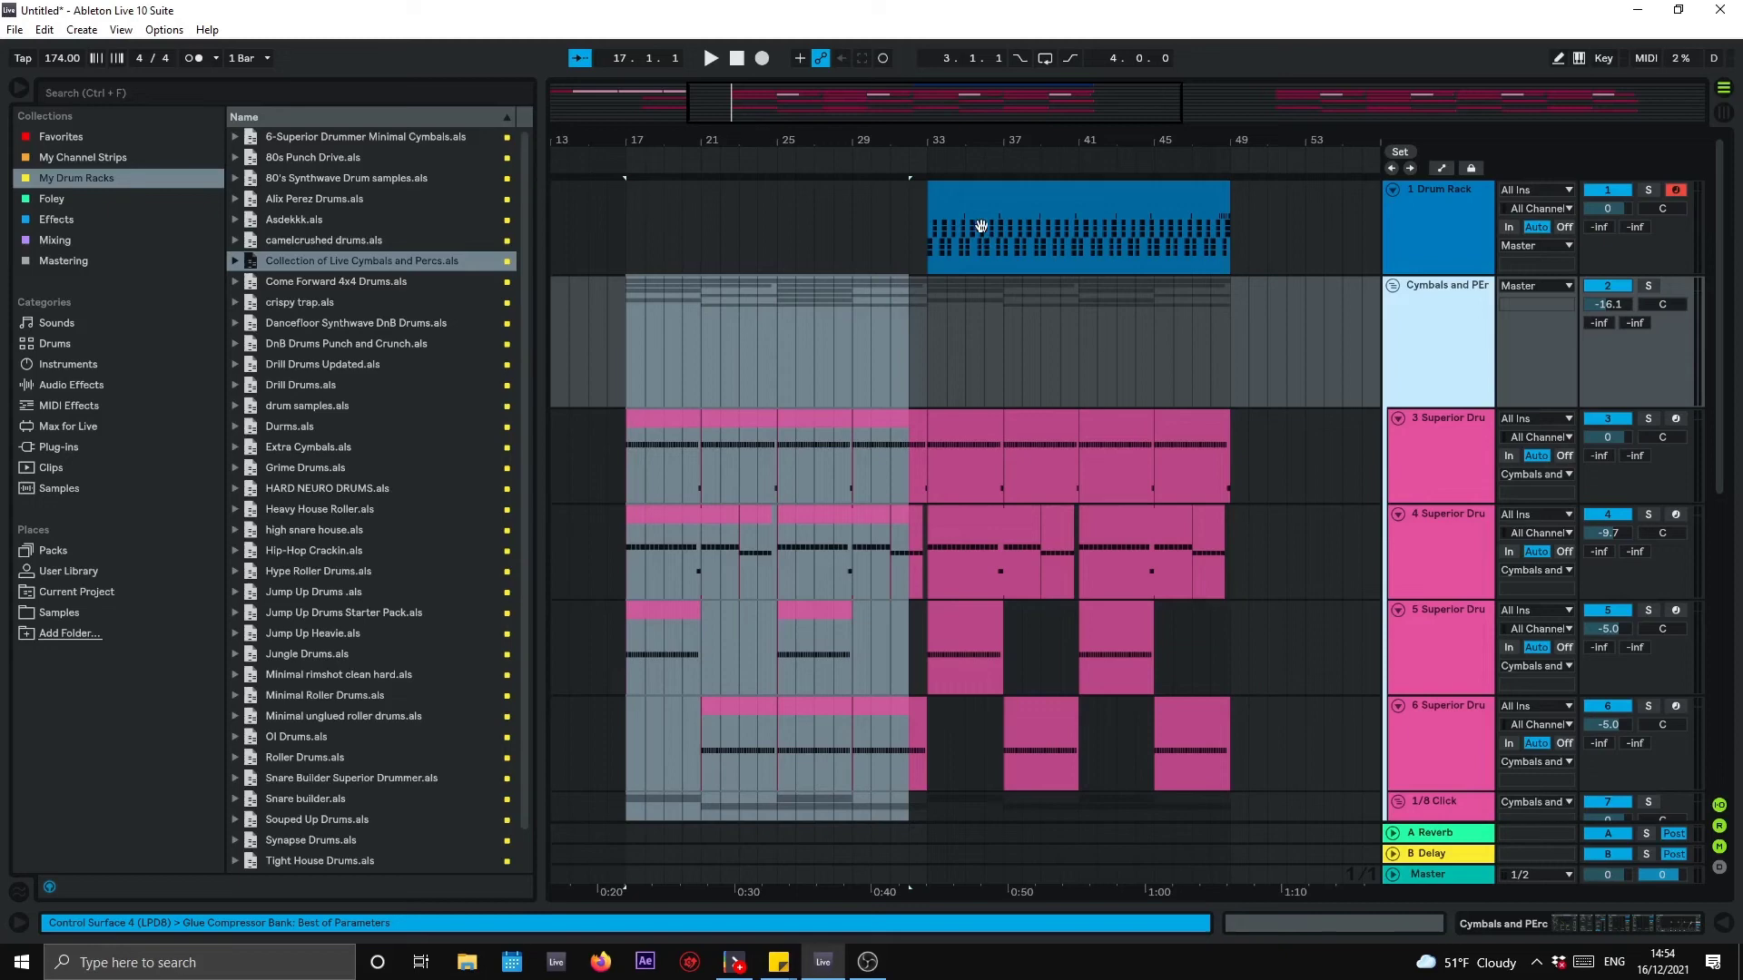
pyautogui.click(985, 187)
pyautogui.moveTo(1013, 191); pyautogui.dragTo(713, 219)
pyautogui.hotkey('ctrl', 'd')
# Step: Solo the cymbals and percussion group and play it from bar 17 to audition all its layers
pyautogui.scroll(-2, 626, 298)
pyautogui.click(626, 318)
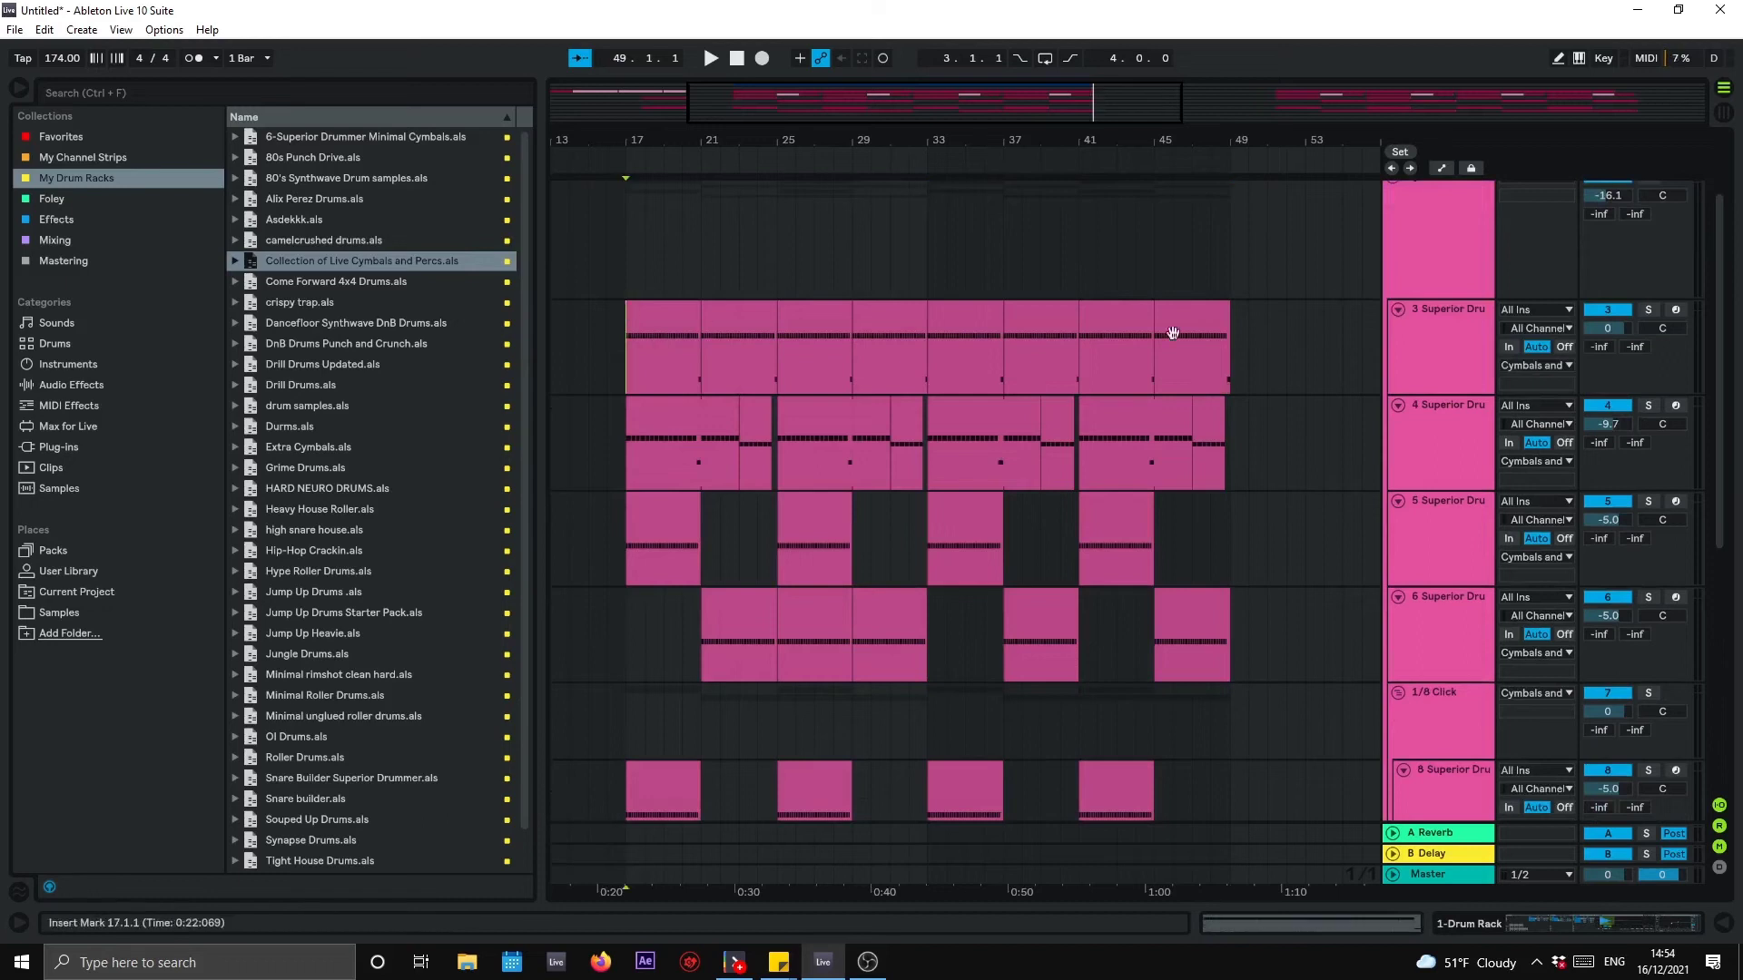
pyautogui.scroll(-1, 1622, 304)
pyautogui.scroll(3, 1640, 289)
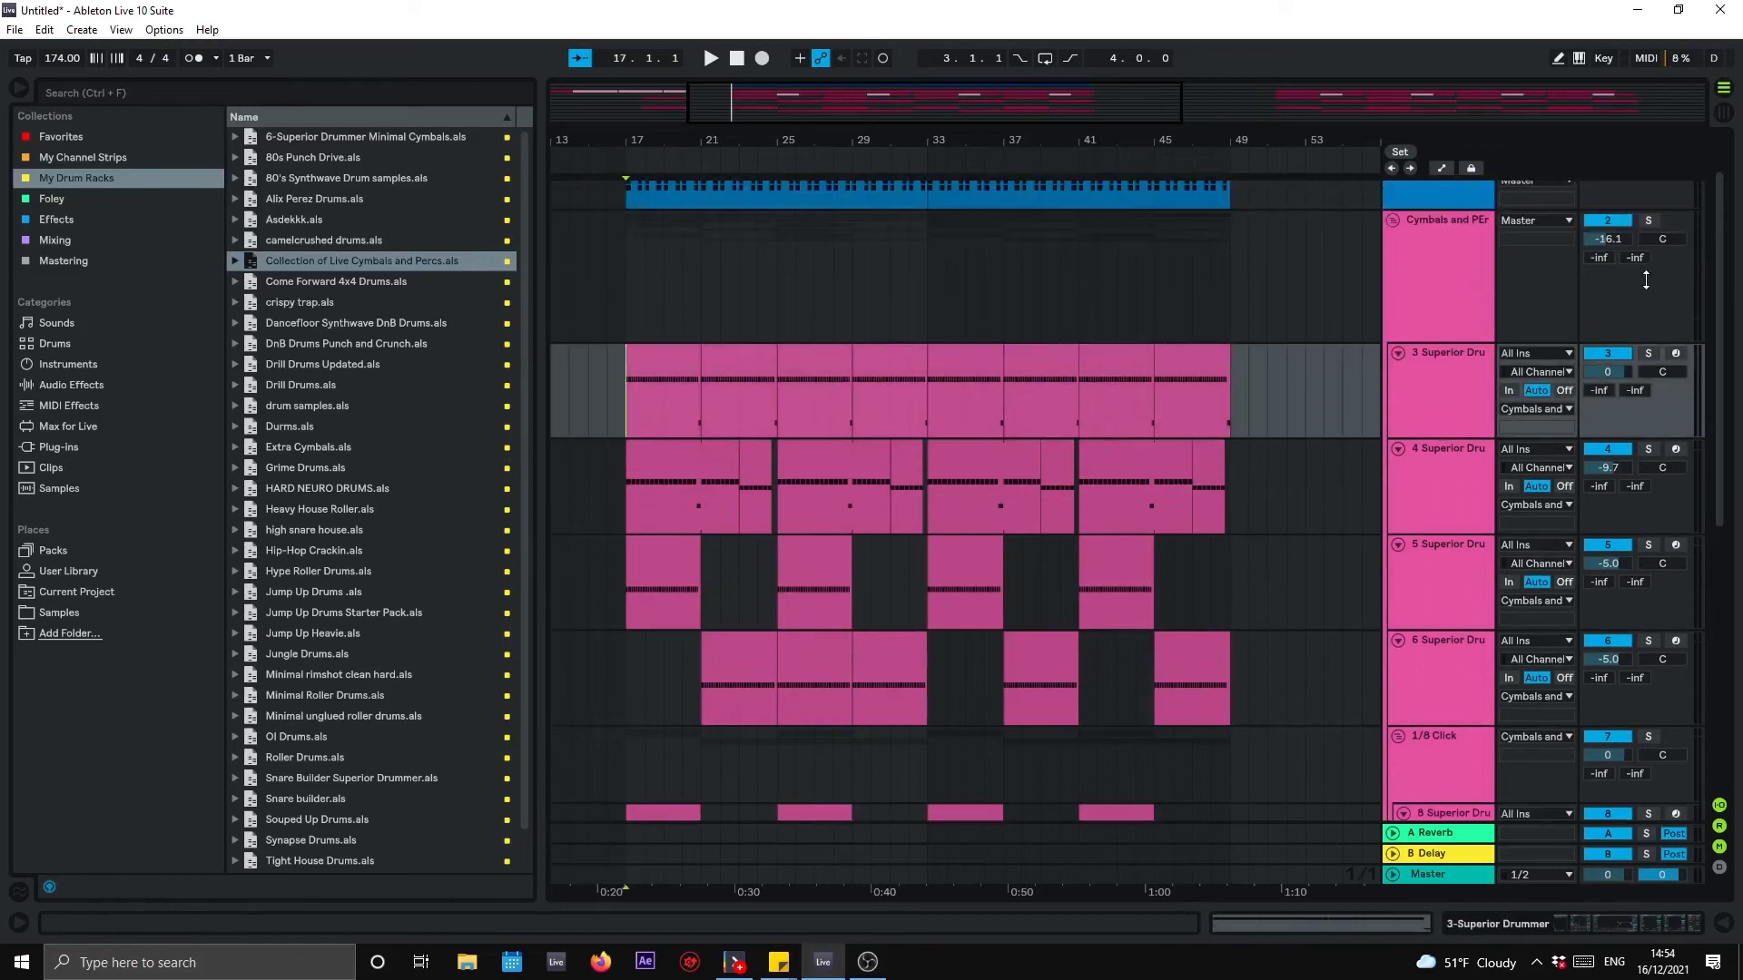
pyautogui.click(1650, 220)
pyautogui.press('space')
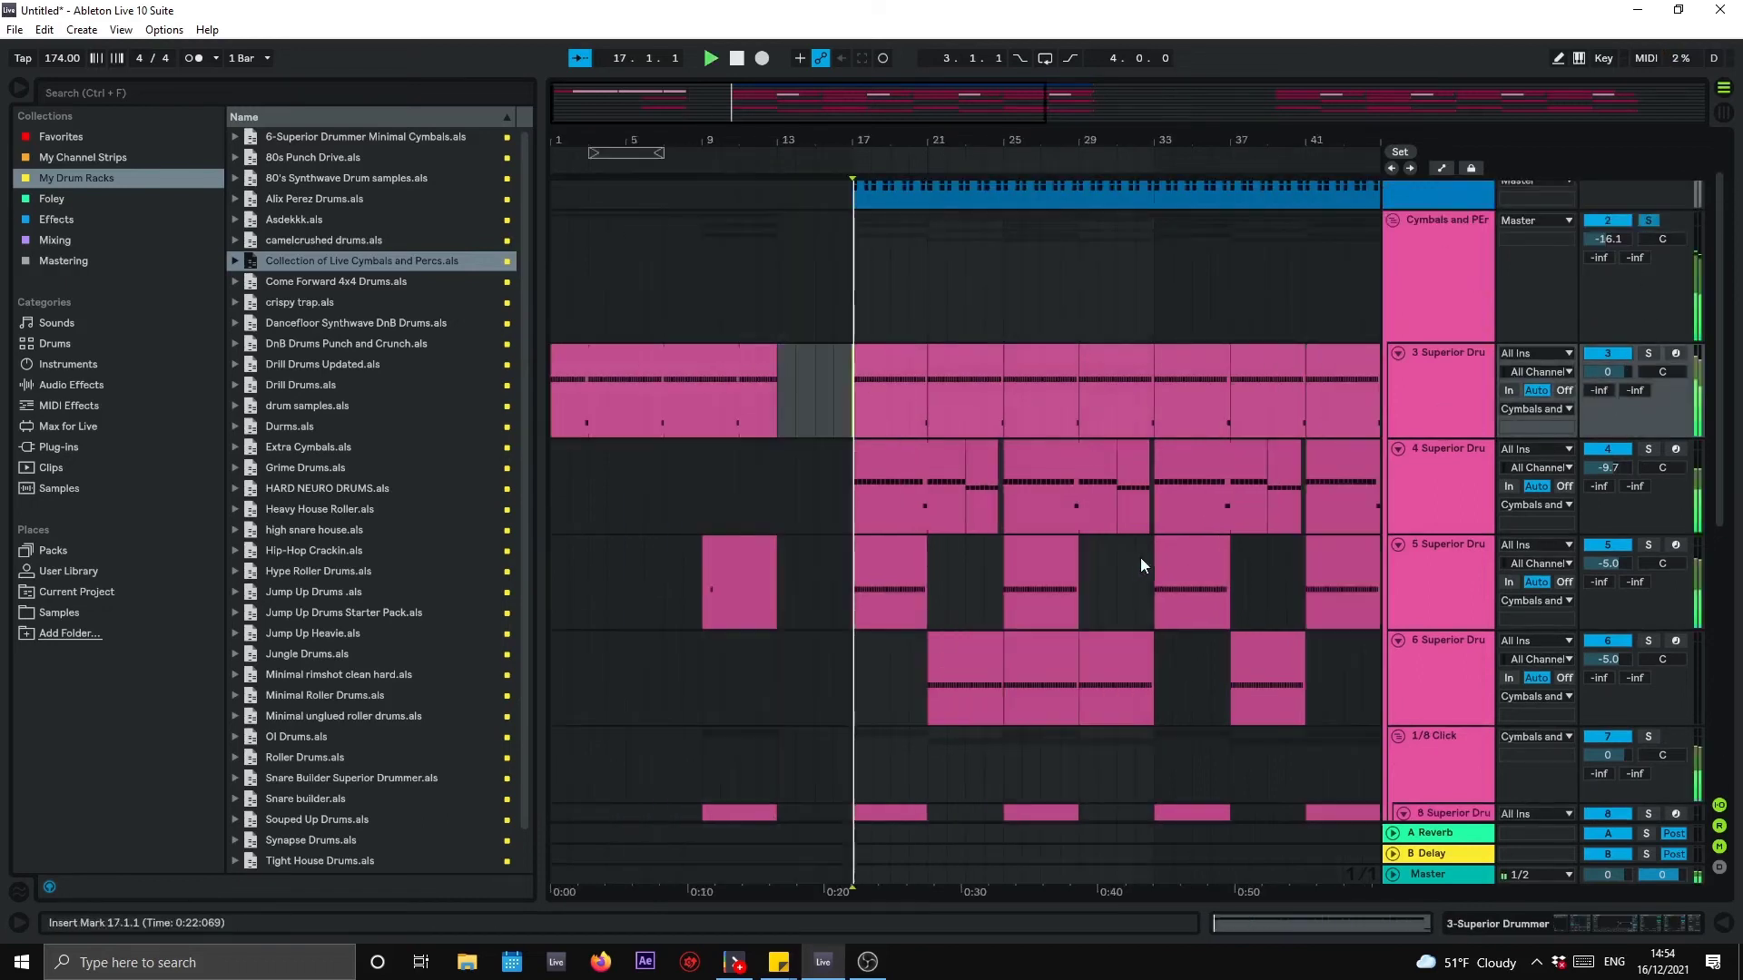
pyautogui.scroll(-3, 1263, 548)
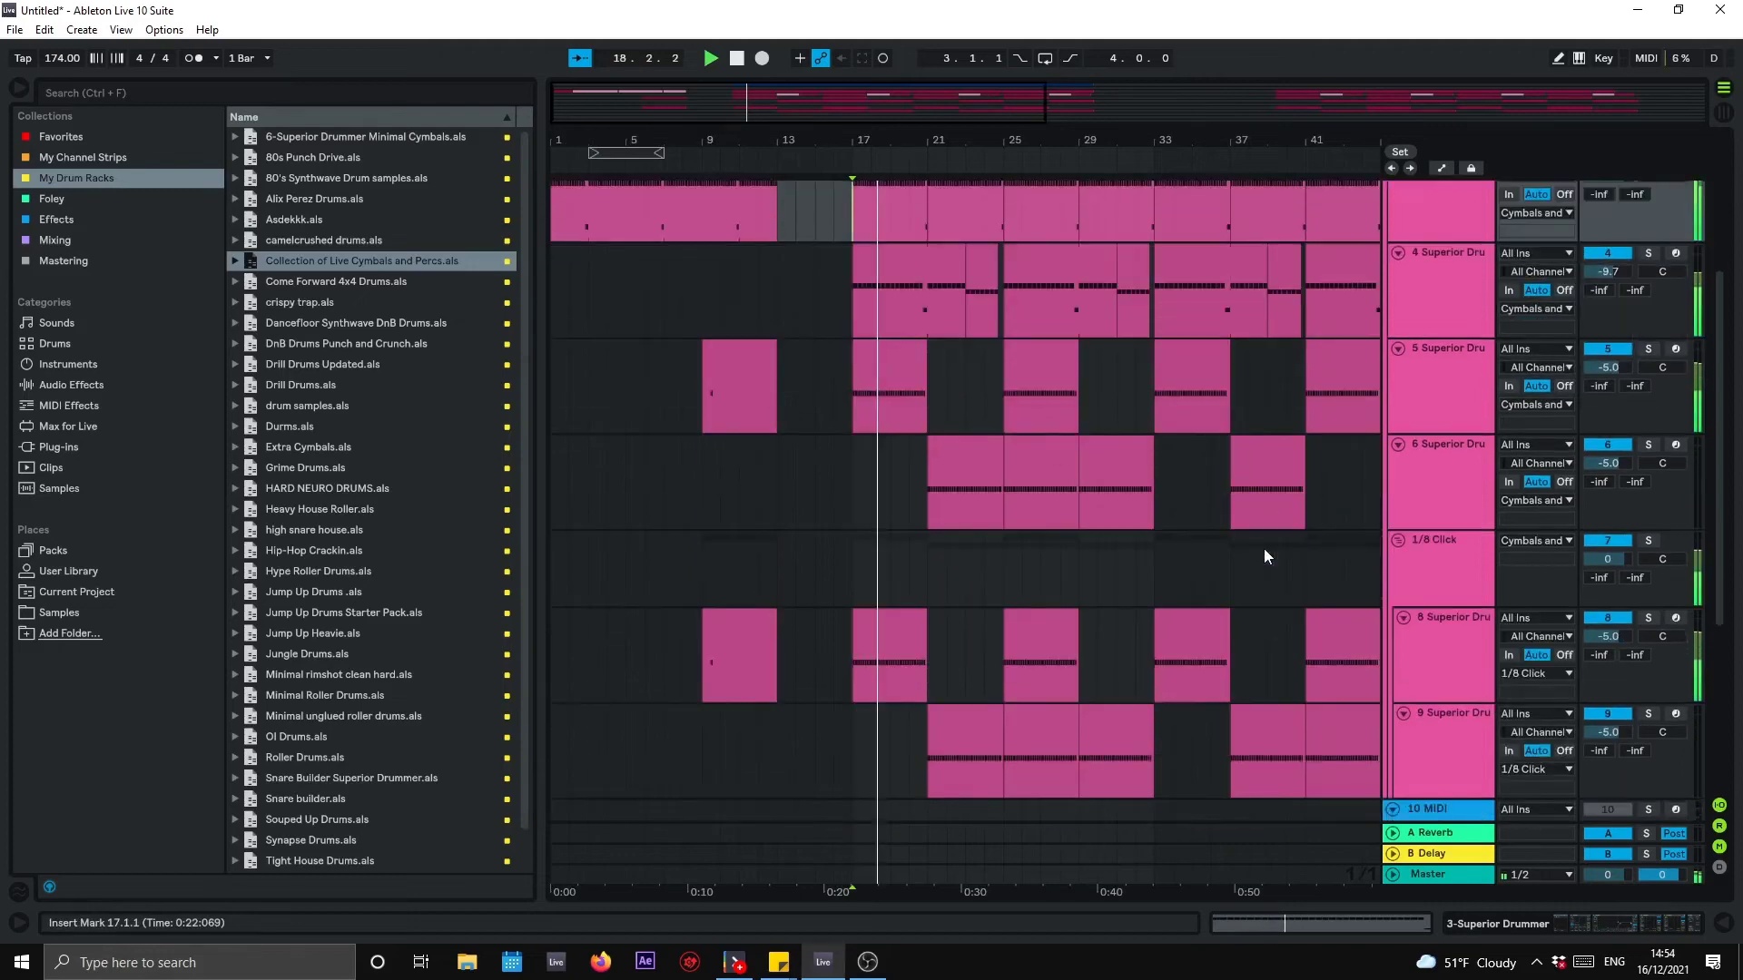
pyautogui.scroll(1, 1264, 548)
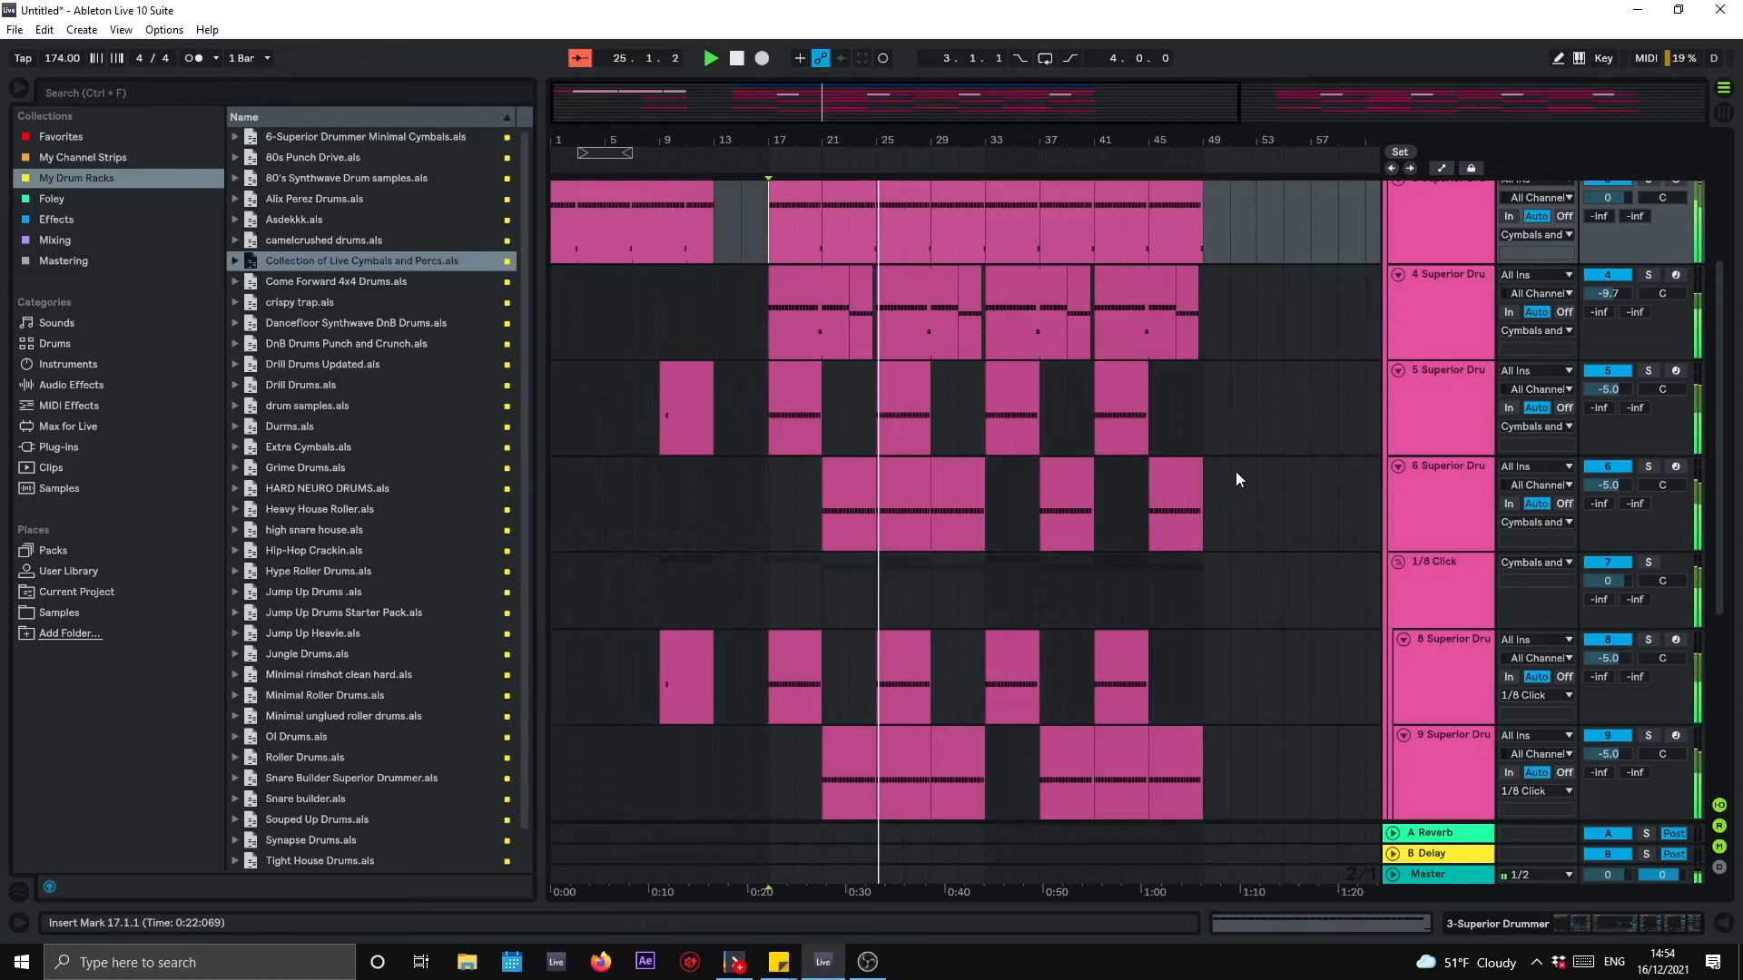
pyautogui.scroll(1, 1236, 473)
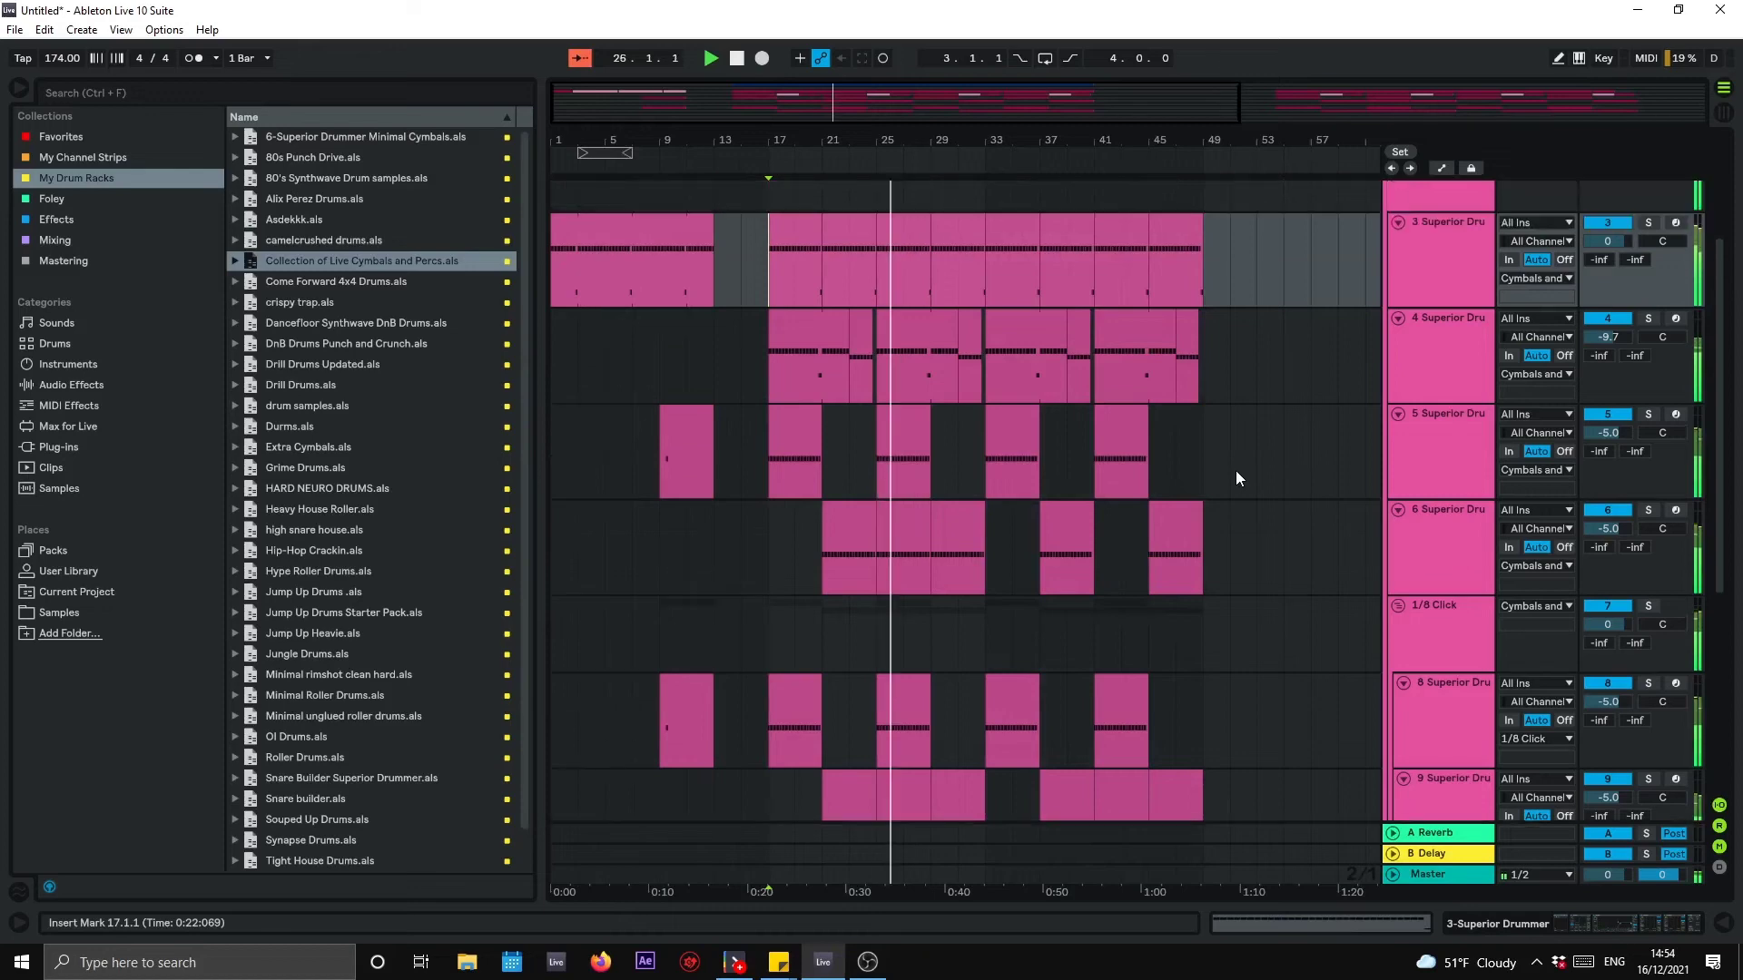
# Step: Solo the 3 Superior Drummer track and play it from bar 19
pyautogui.click(1649, 222)
pyautogui.click(795, 259)
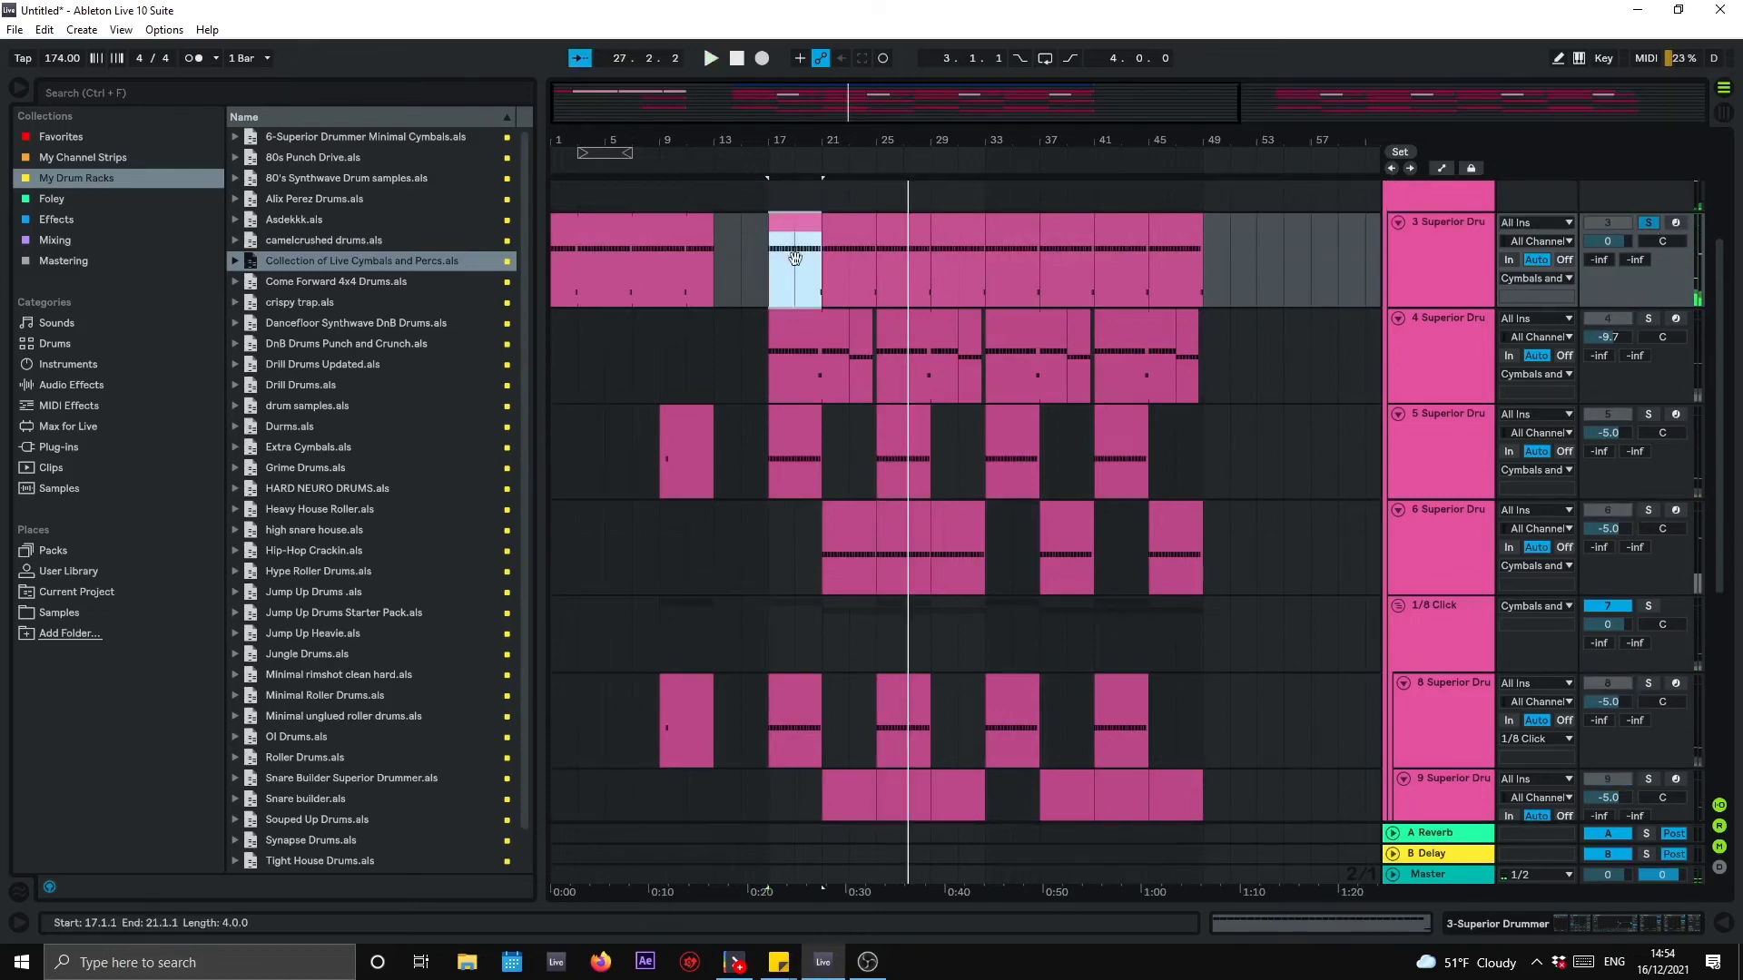
pyautogui.click(798, 276)
pyautogui.press('space')
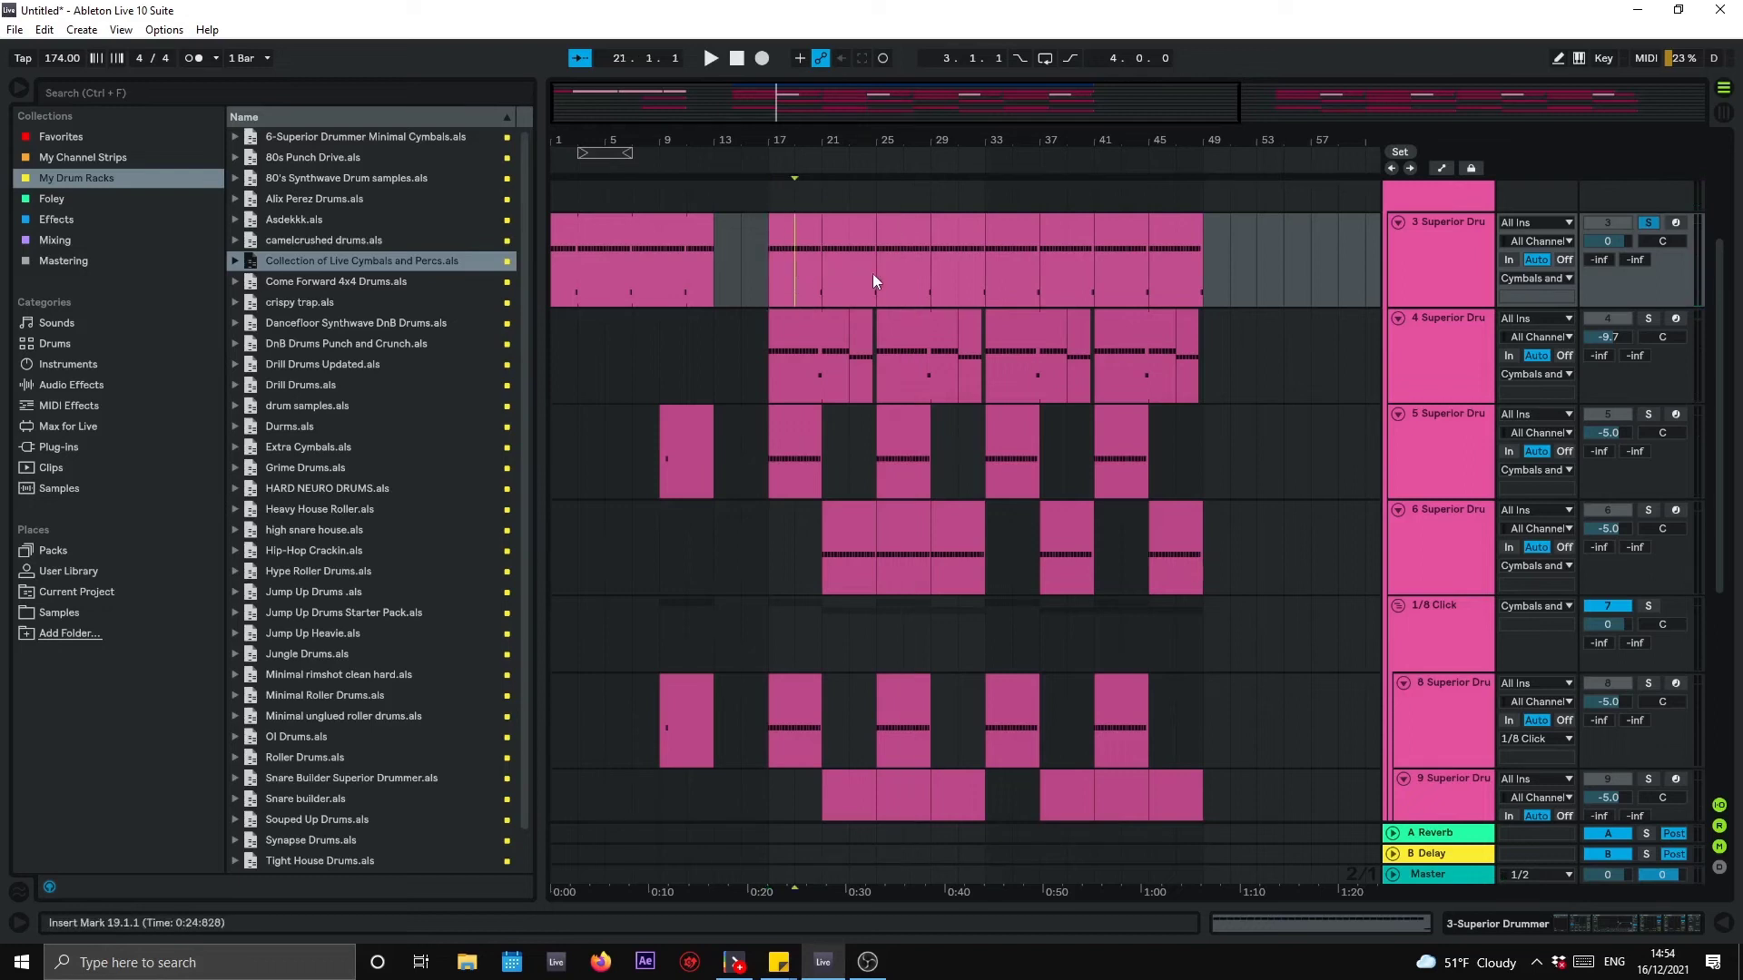
pyautogui.press('space')
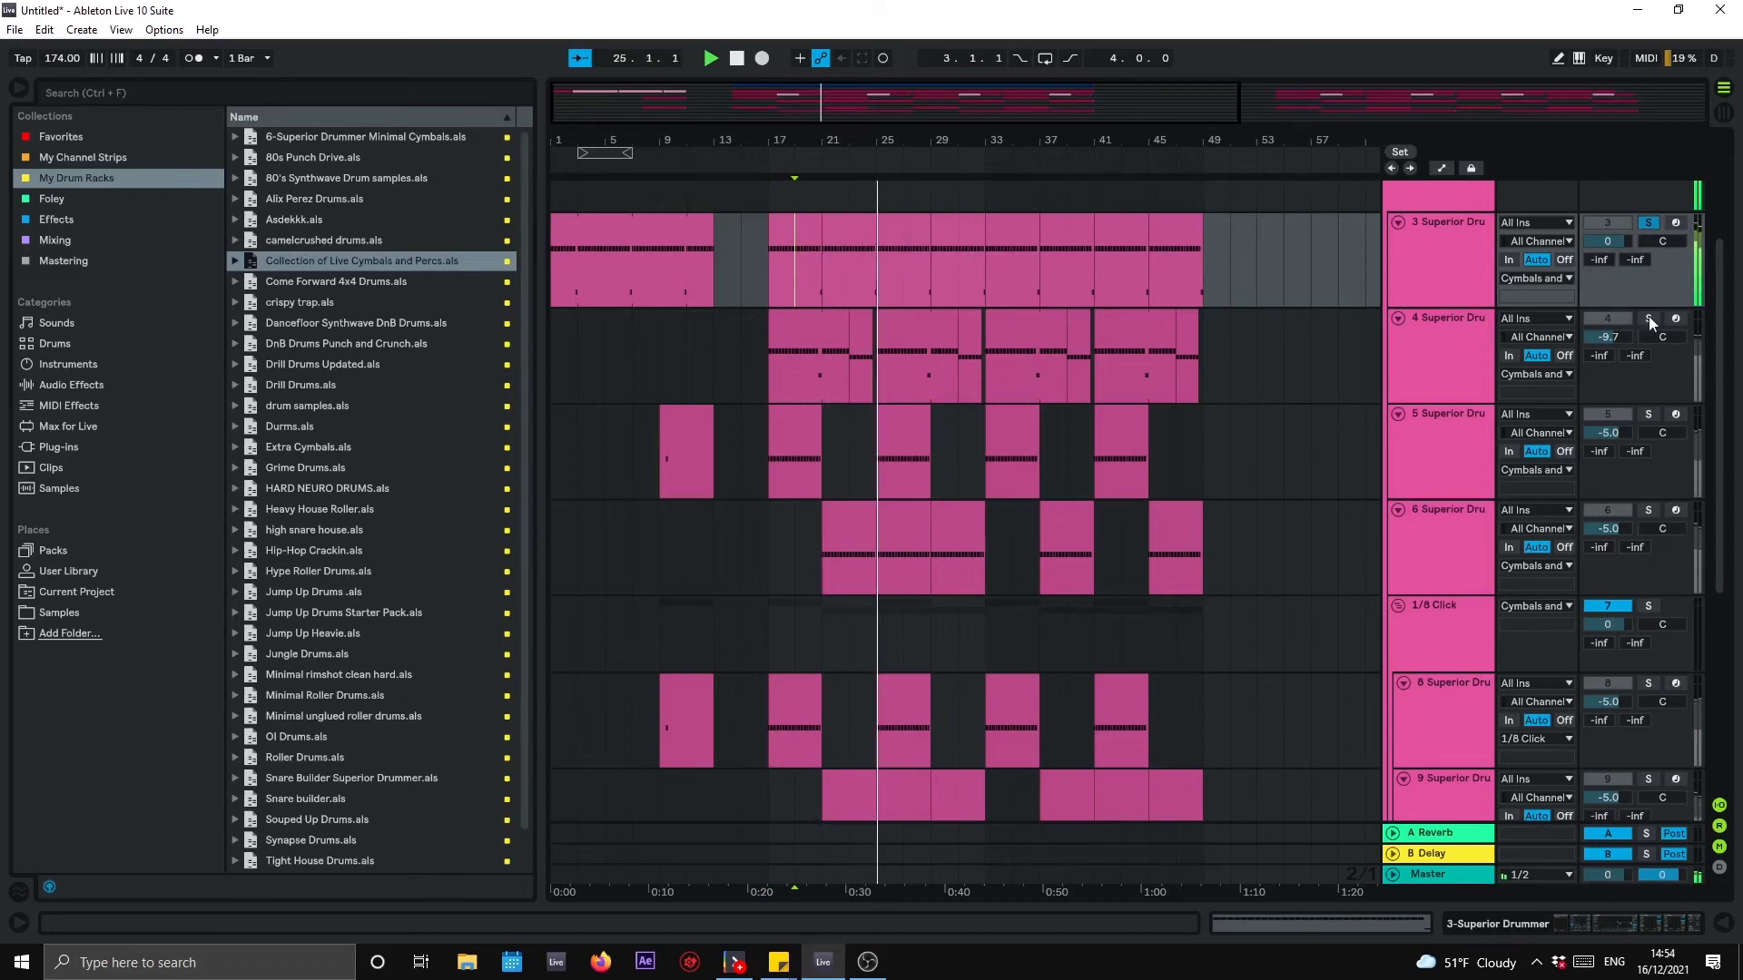
# Step: Open the device chain of the 3 Superior Drummer track and compare it with that of track 4
pyautogui.doubleClick(1452, 249)
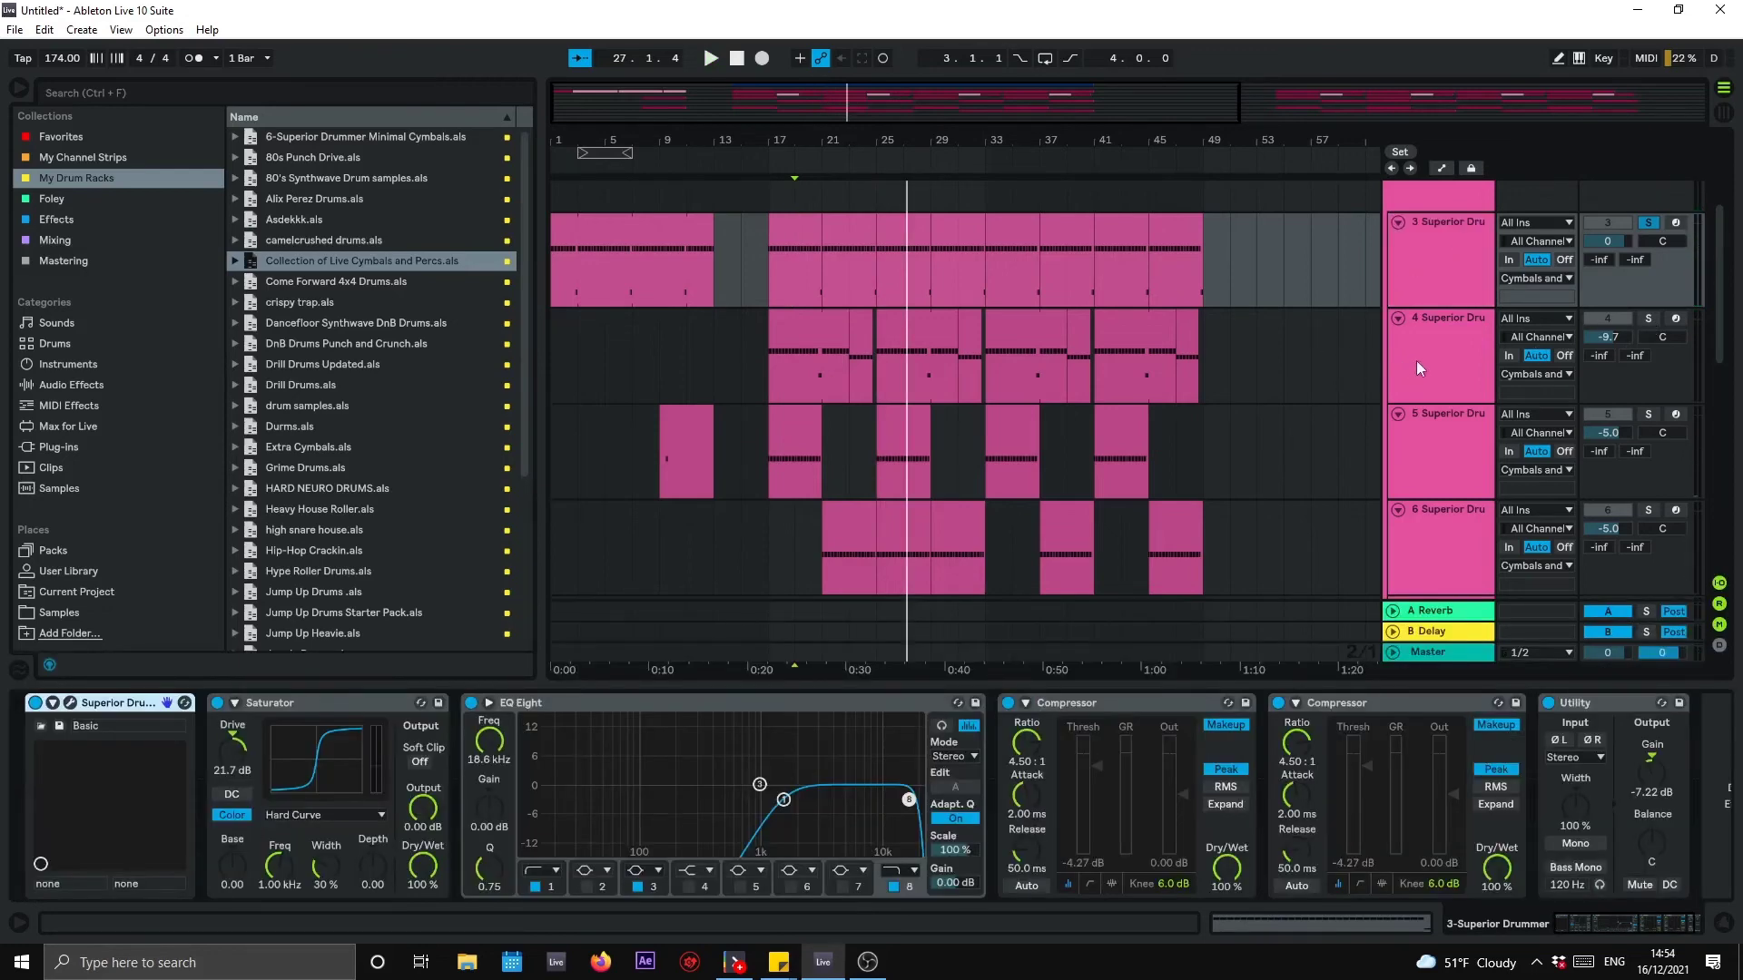
pyautogui.click(1436, 340)
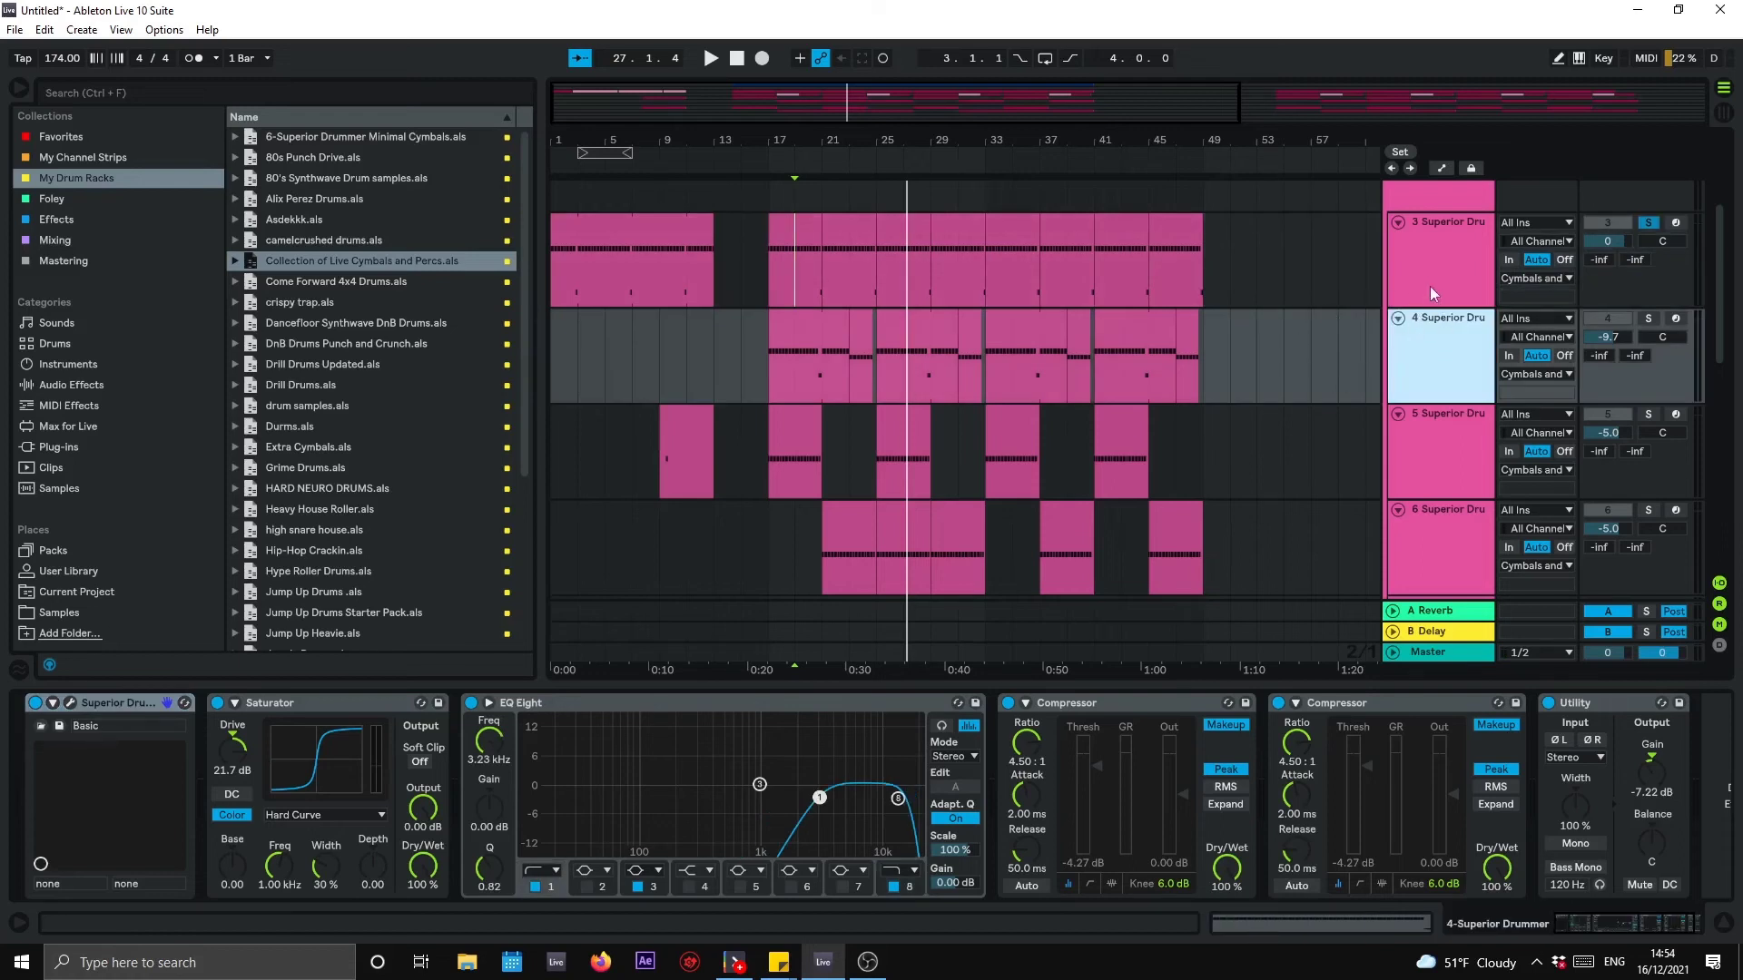
pyautogui.click(1434, 269)
pyautogui.click(1445, 350)
# Step: Solo the 4 Superior Drummer track and play its clip from bar 17
pyautogui.click(780, 310)
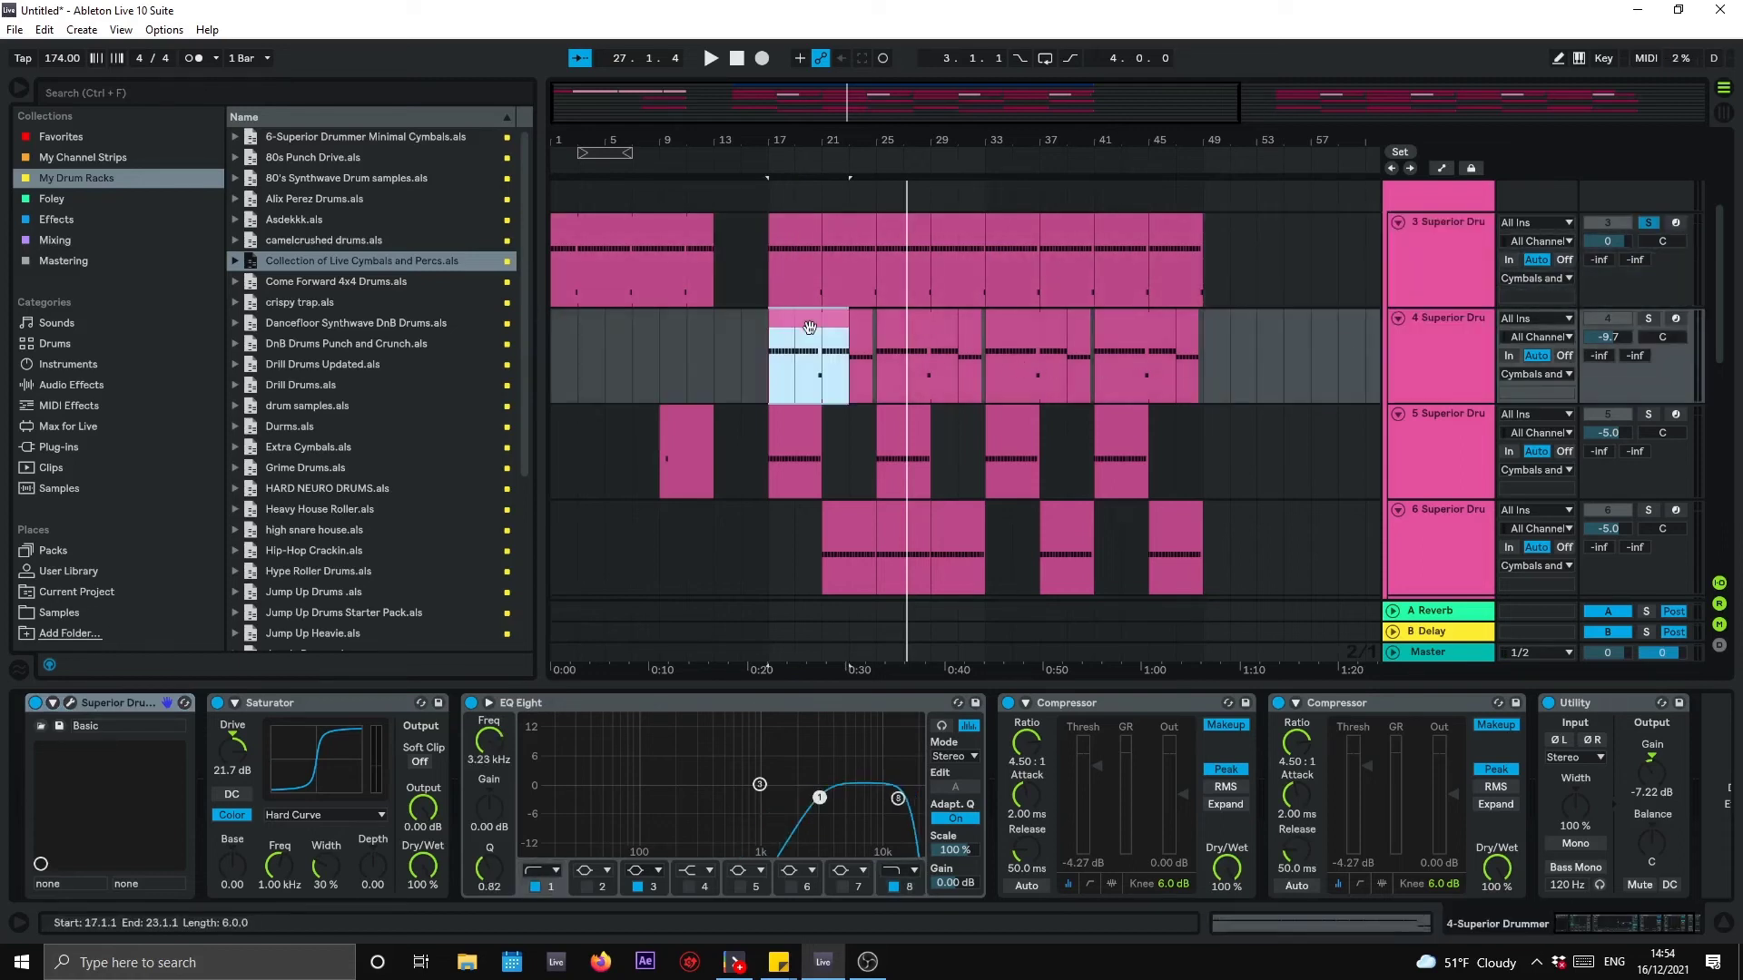
pyautogui.click(1649, 319)
pyautogui.press('space')
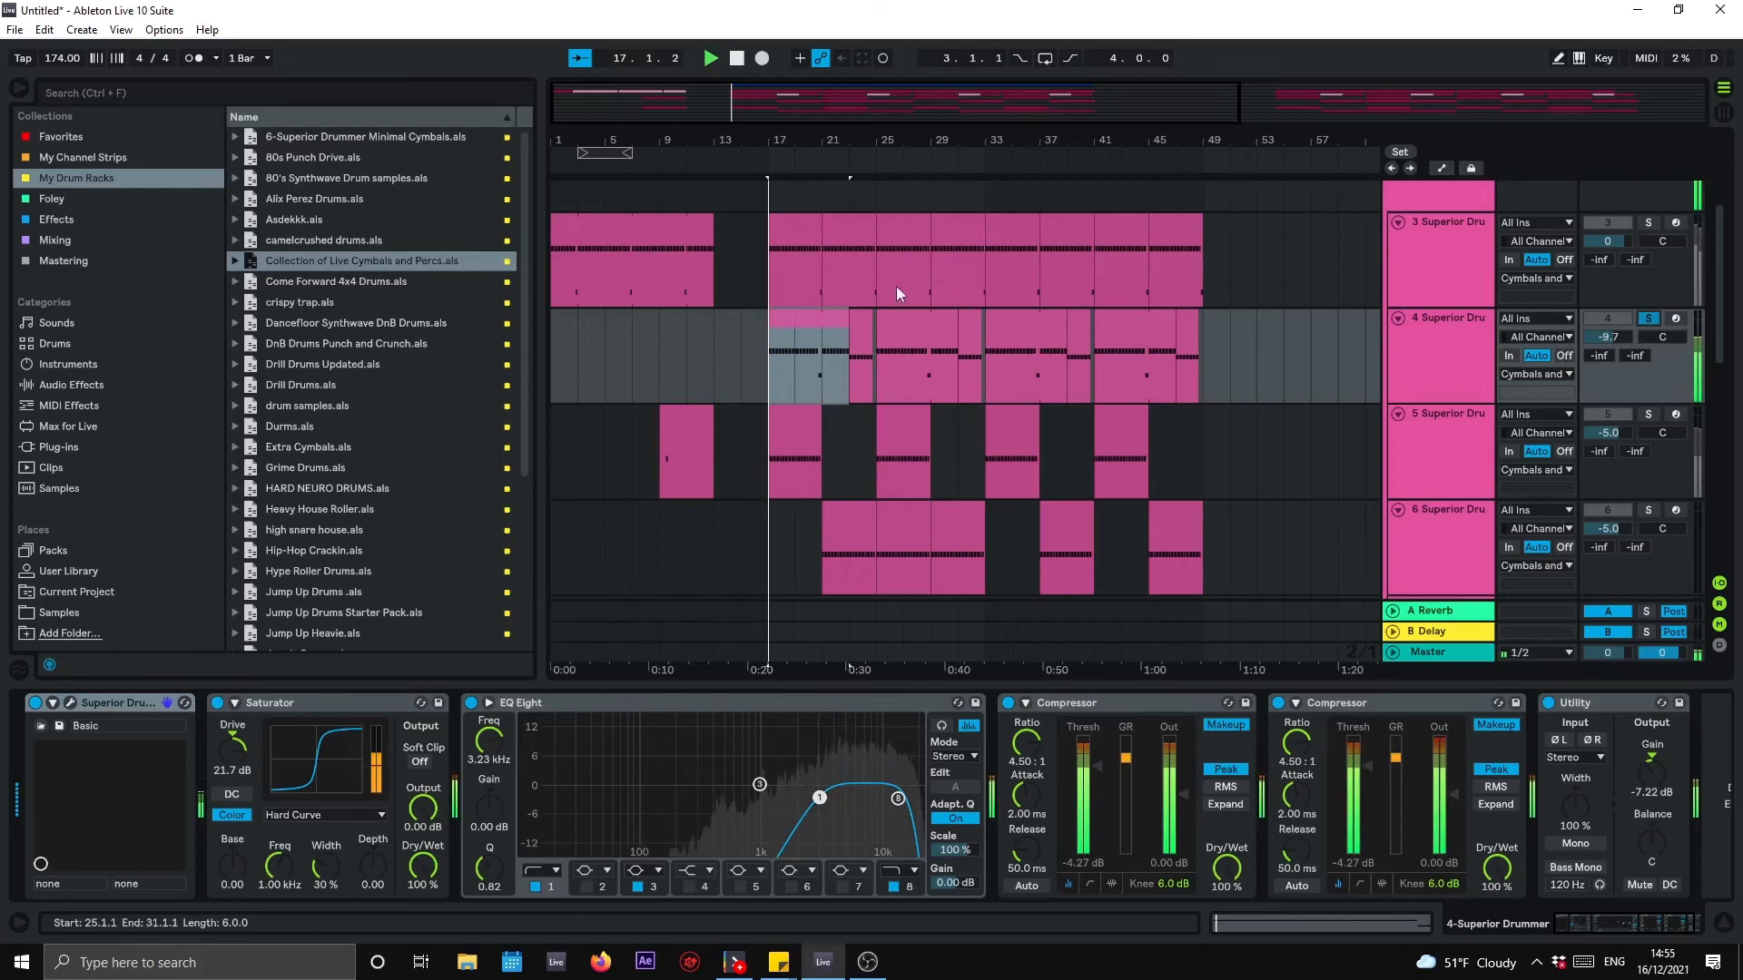
pyautogui.scroll(-1, 962, 329)
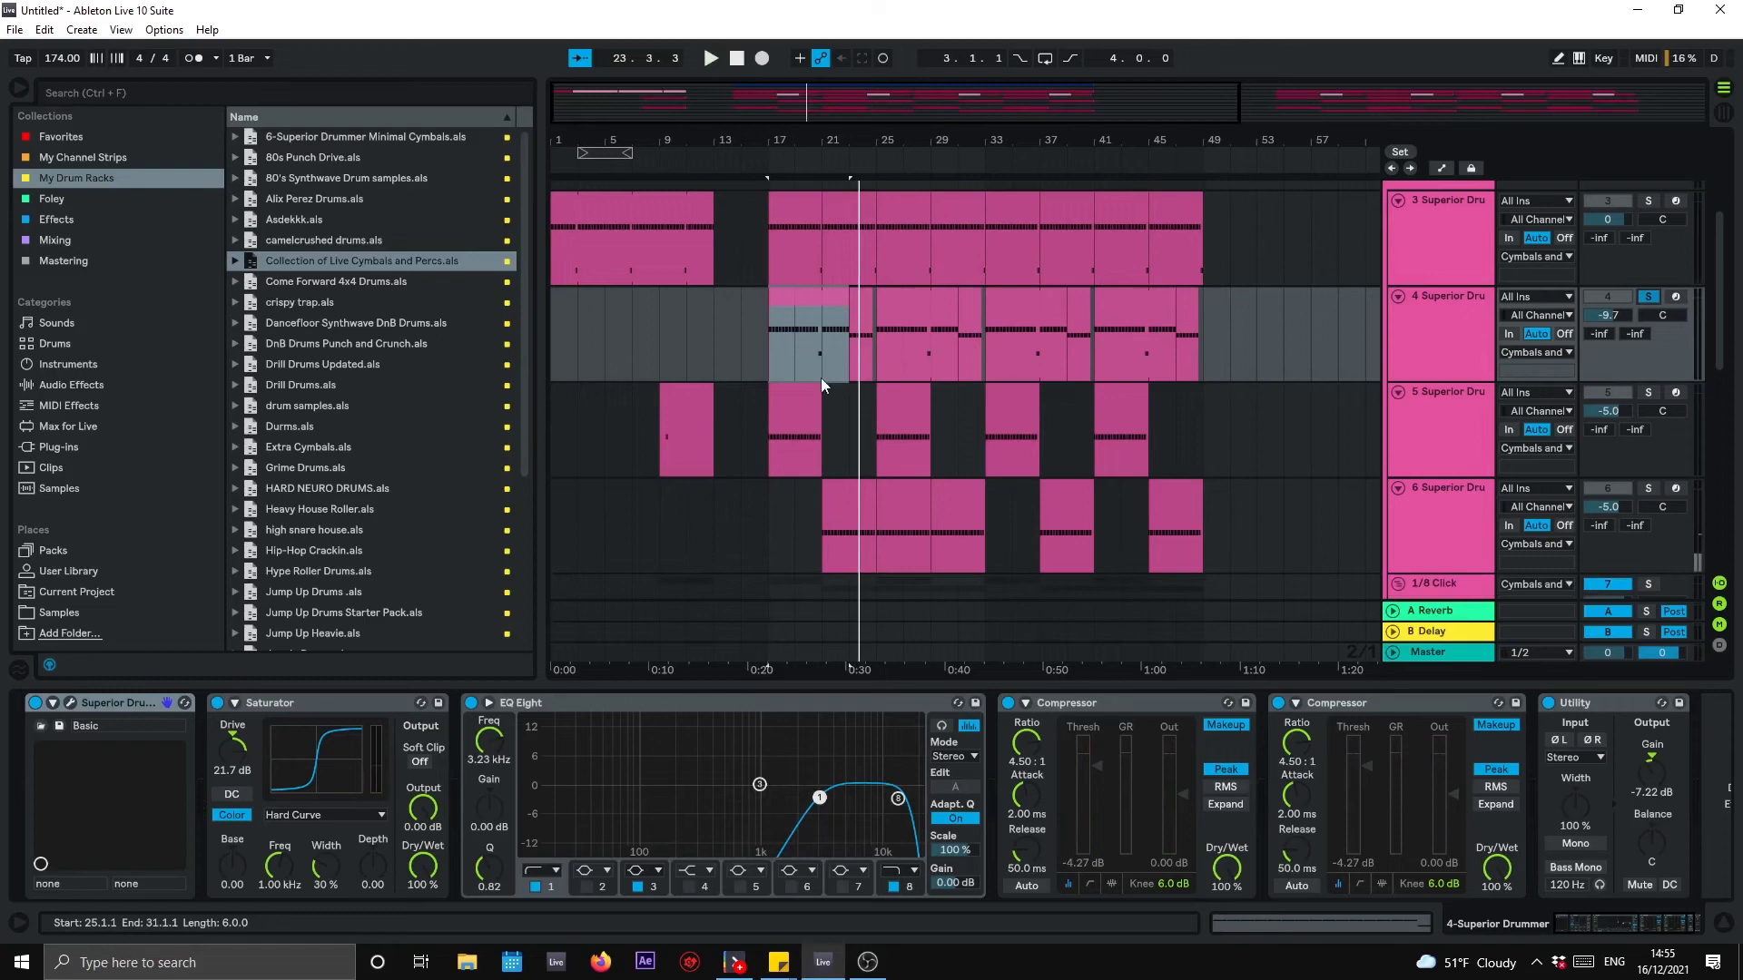
# Step: Solo the 5 Superior Drummer track within the group and play its clip from bar 17
pyautogui.scroll(-2, 773, 370)
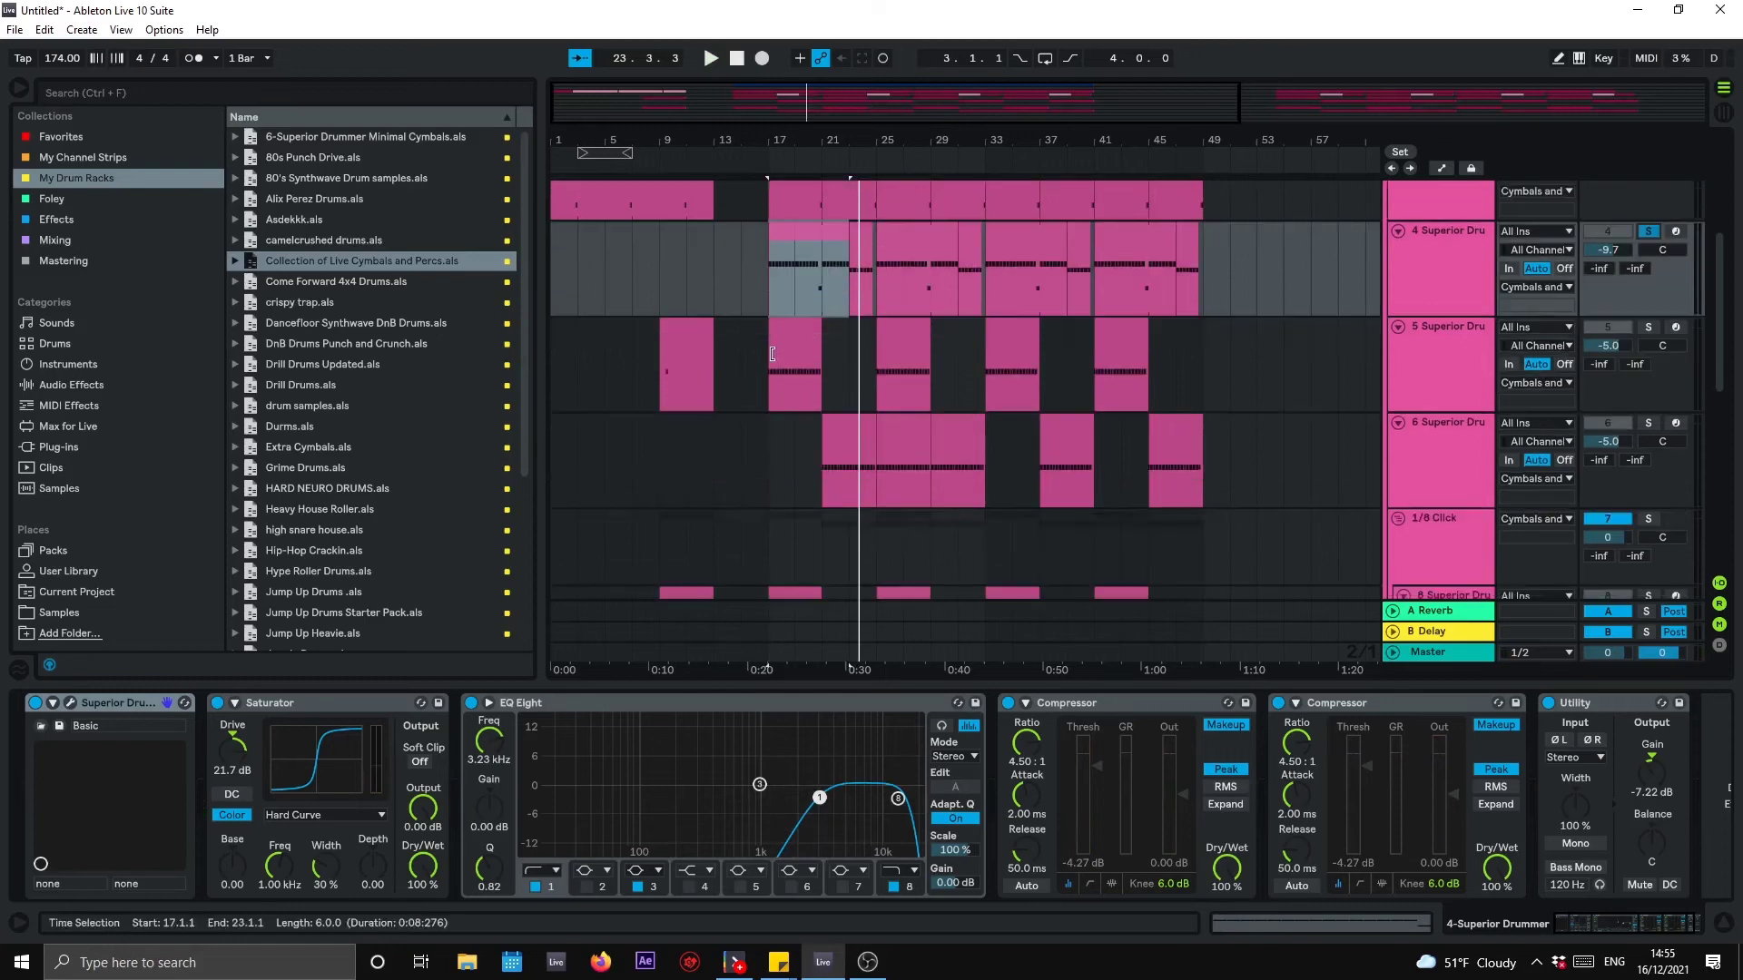
pyautogui.click(772, 354)
pyautogui.click(1645, 328)
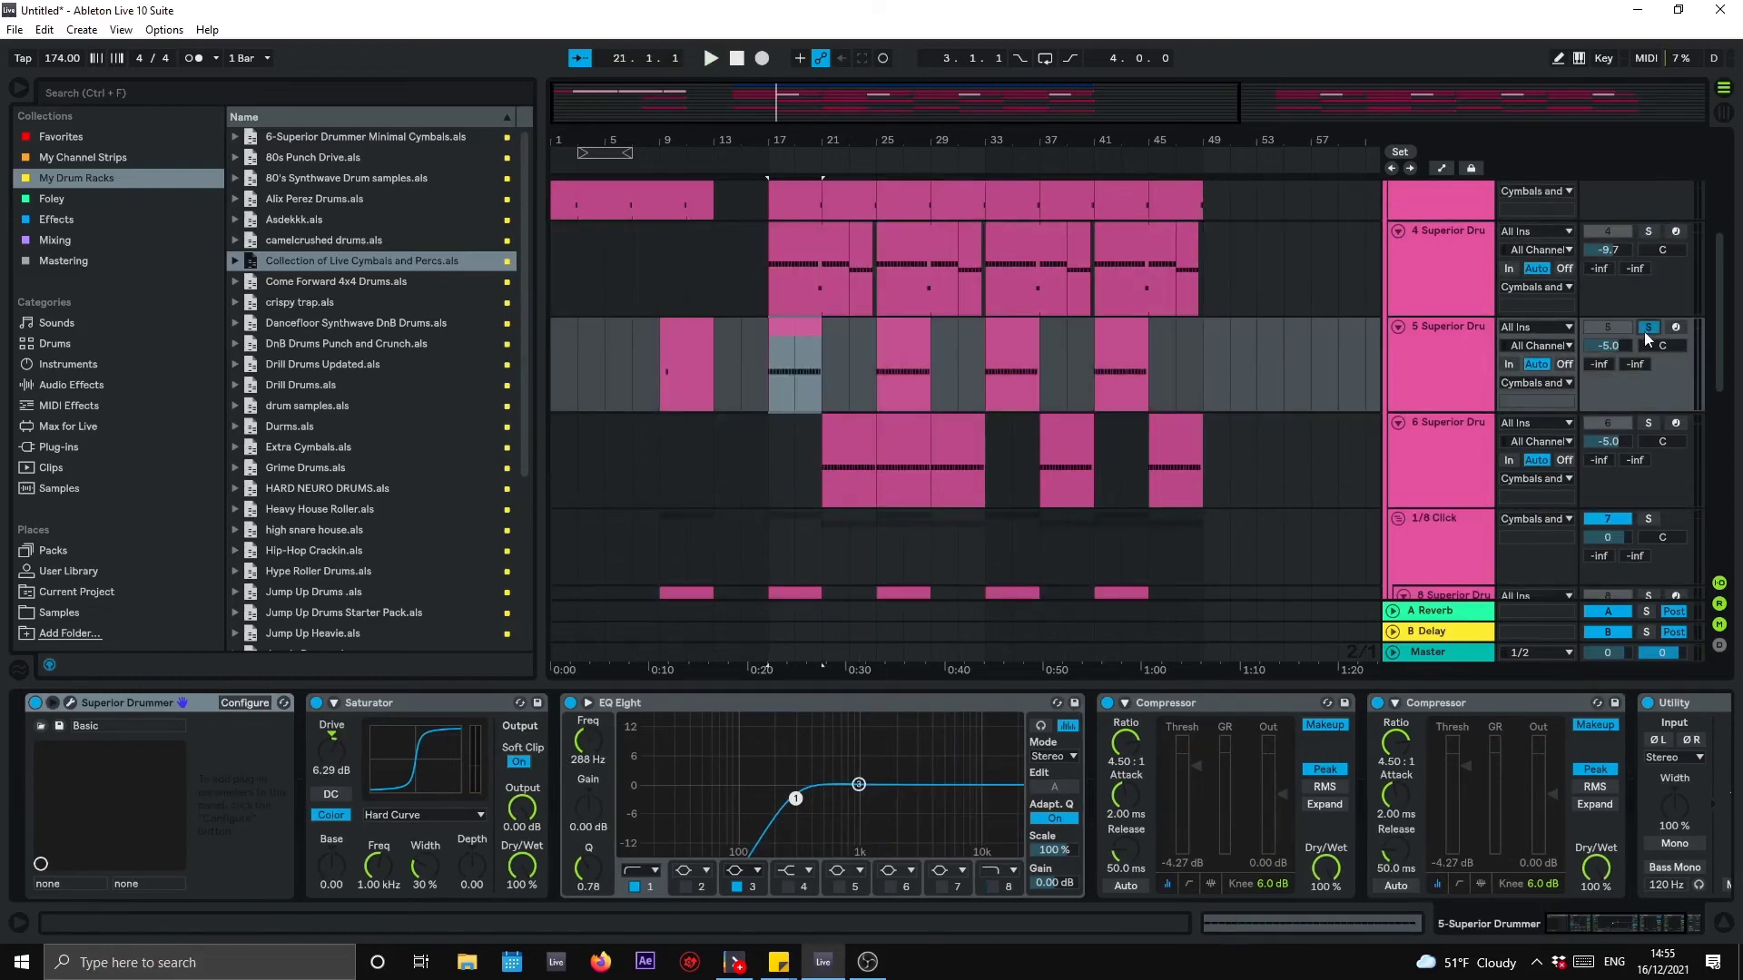
pyautogui.press('space')
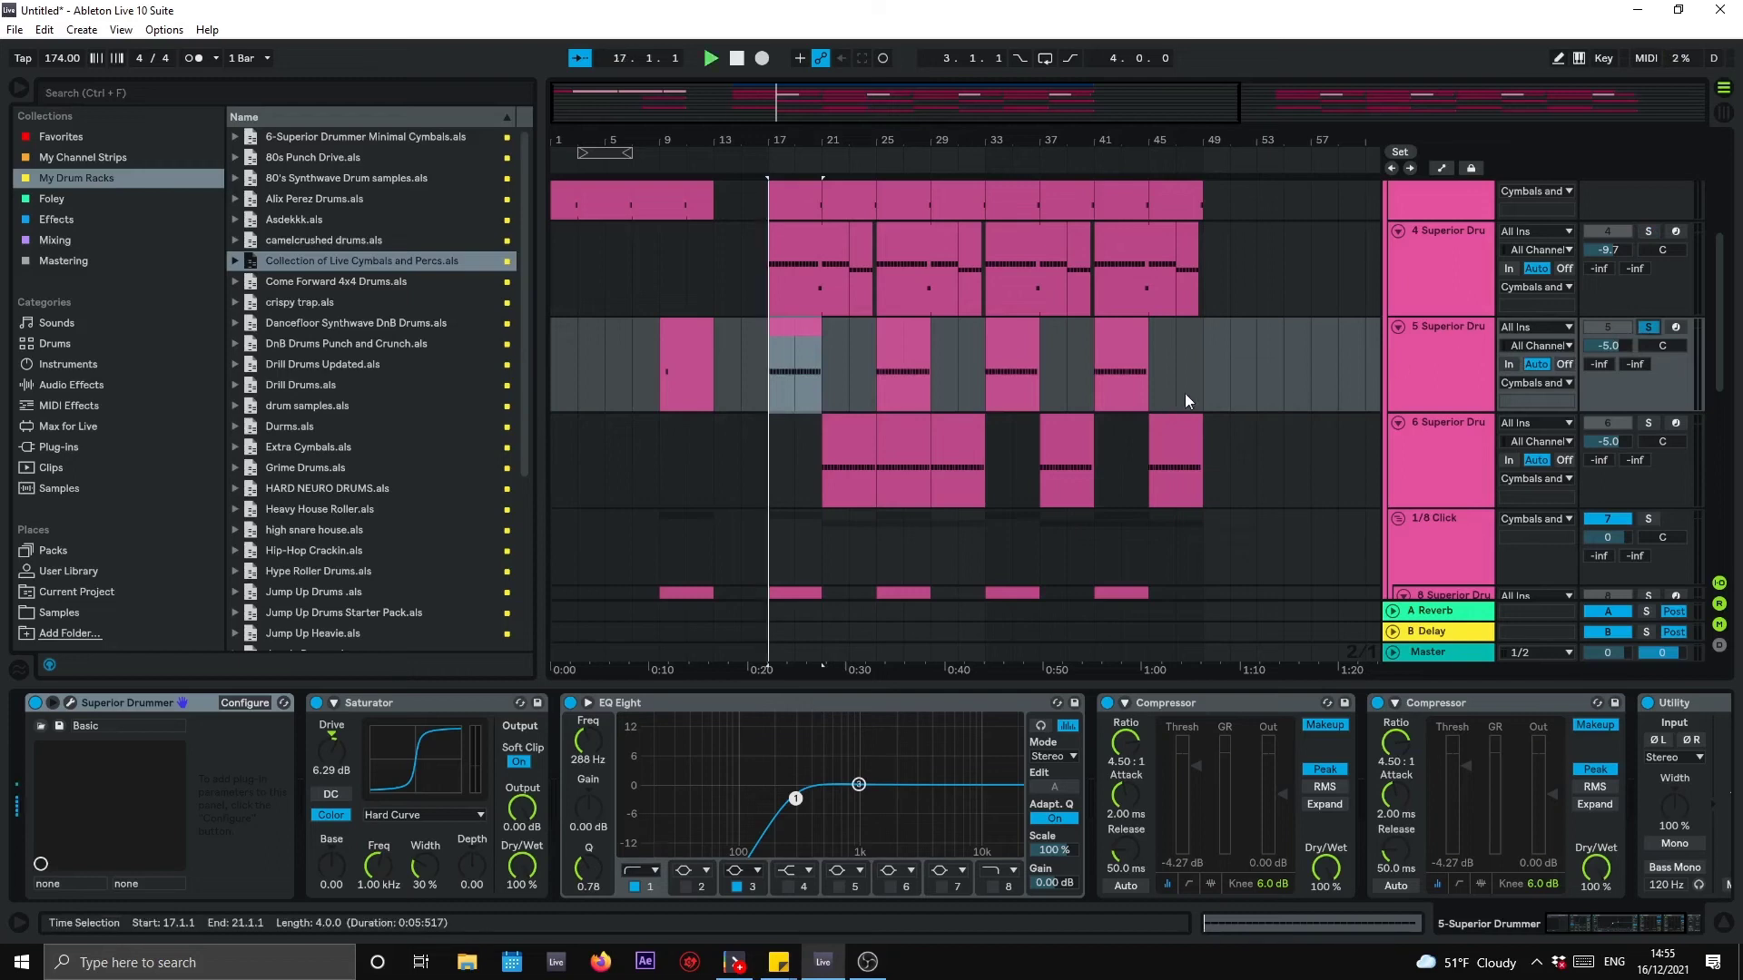
pyautogui.scroll(-2, 1233, 370)
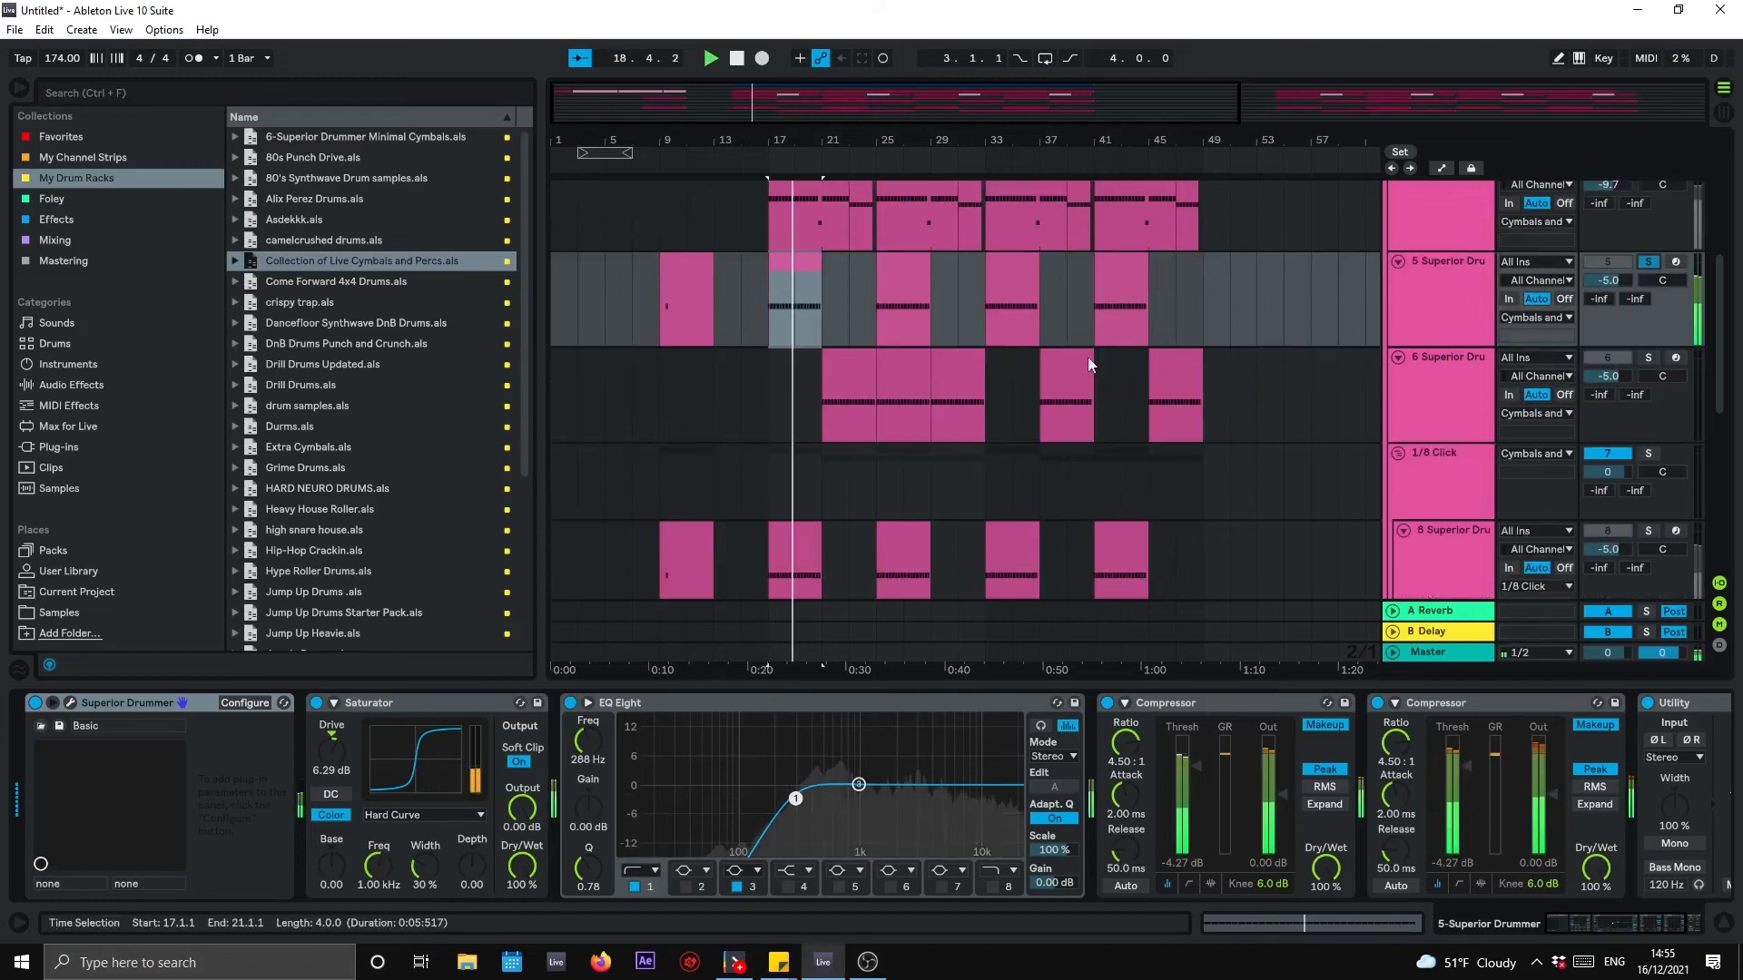
pyautogui.scroll(1, 1255, 384)
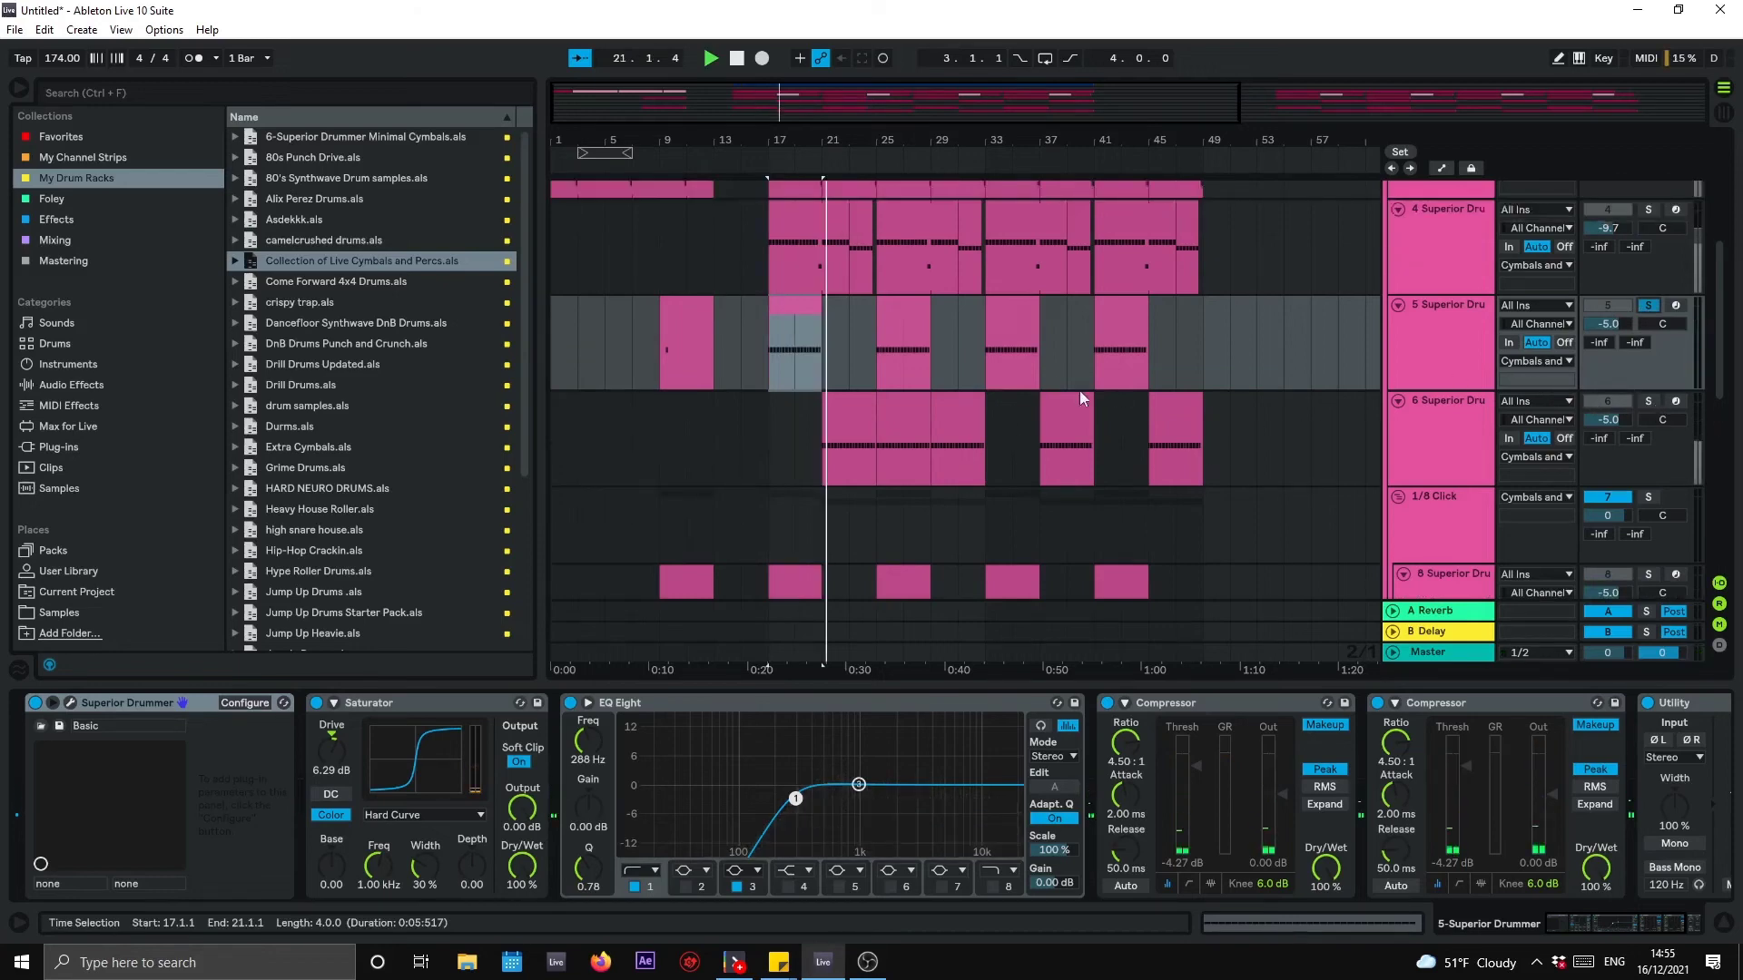
# Step: Solo the 6 Superior Drummer track and play its clip from bar 21
pyautogui.click(1649, 401)
pyautogui.click(1648, 400)
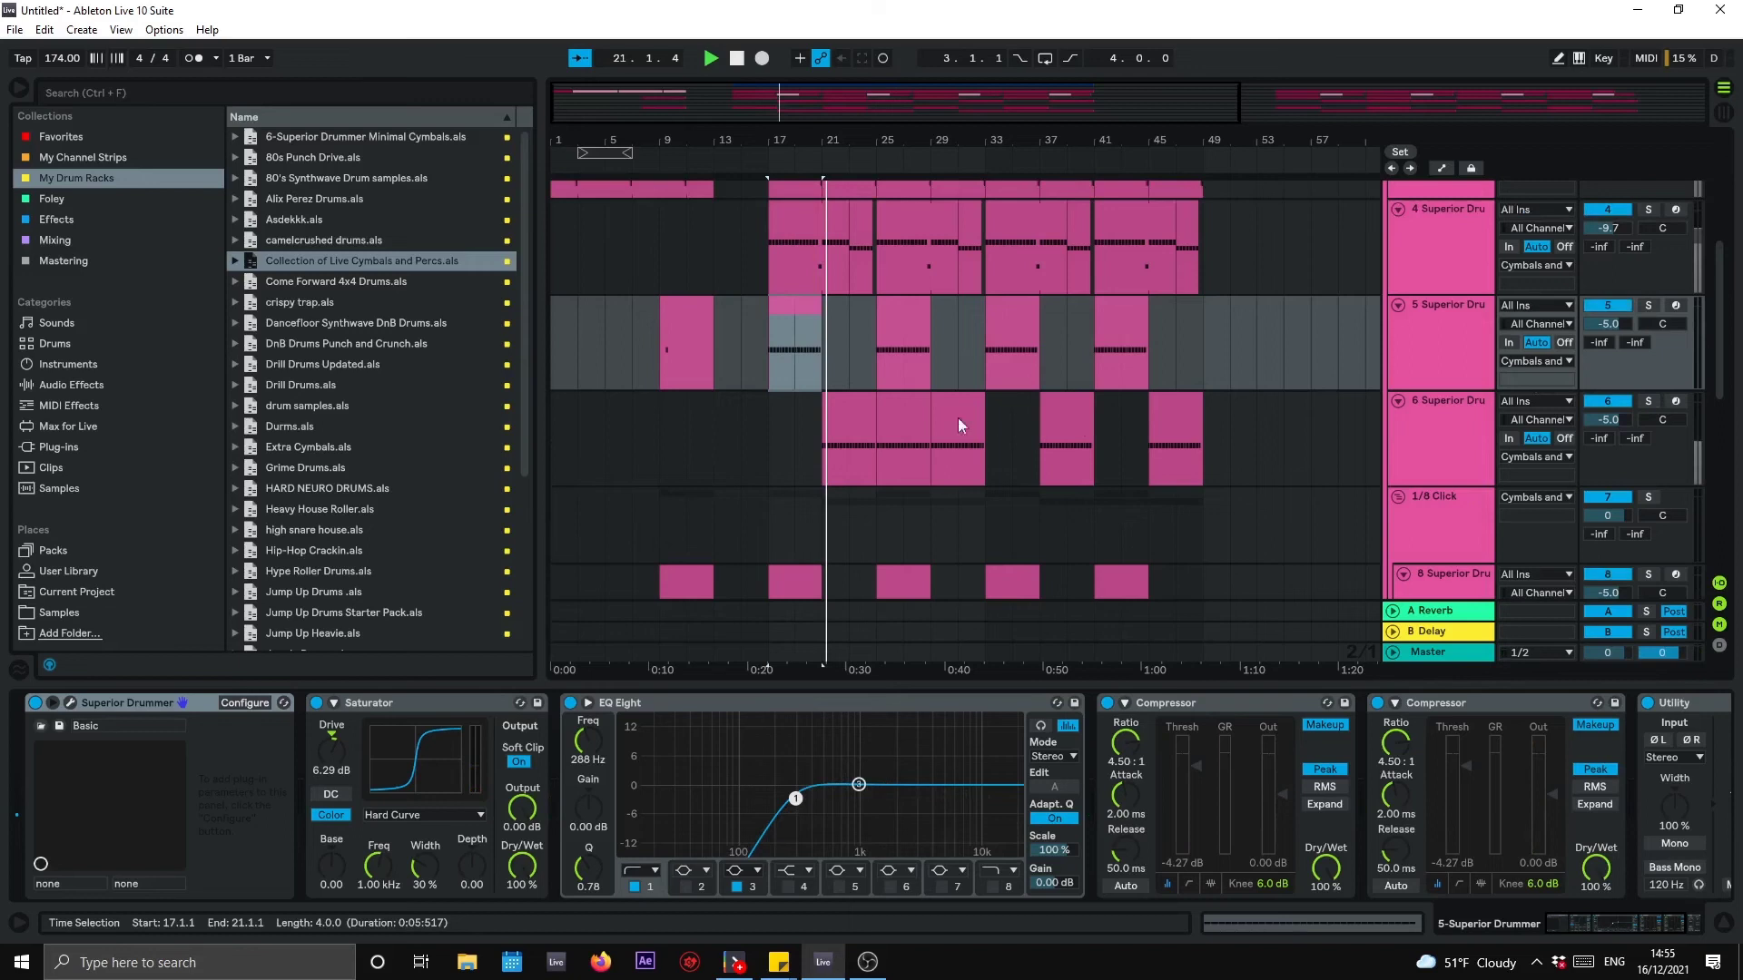
pyautogui.click(857, 404)
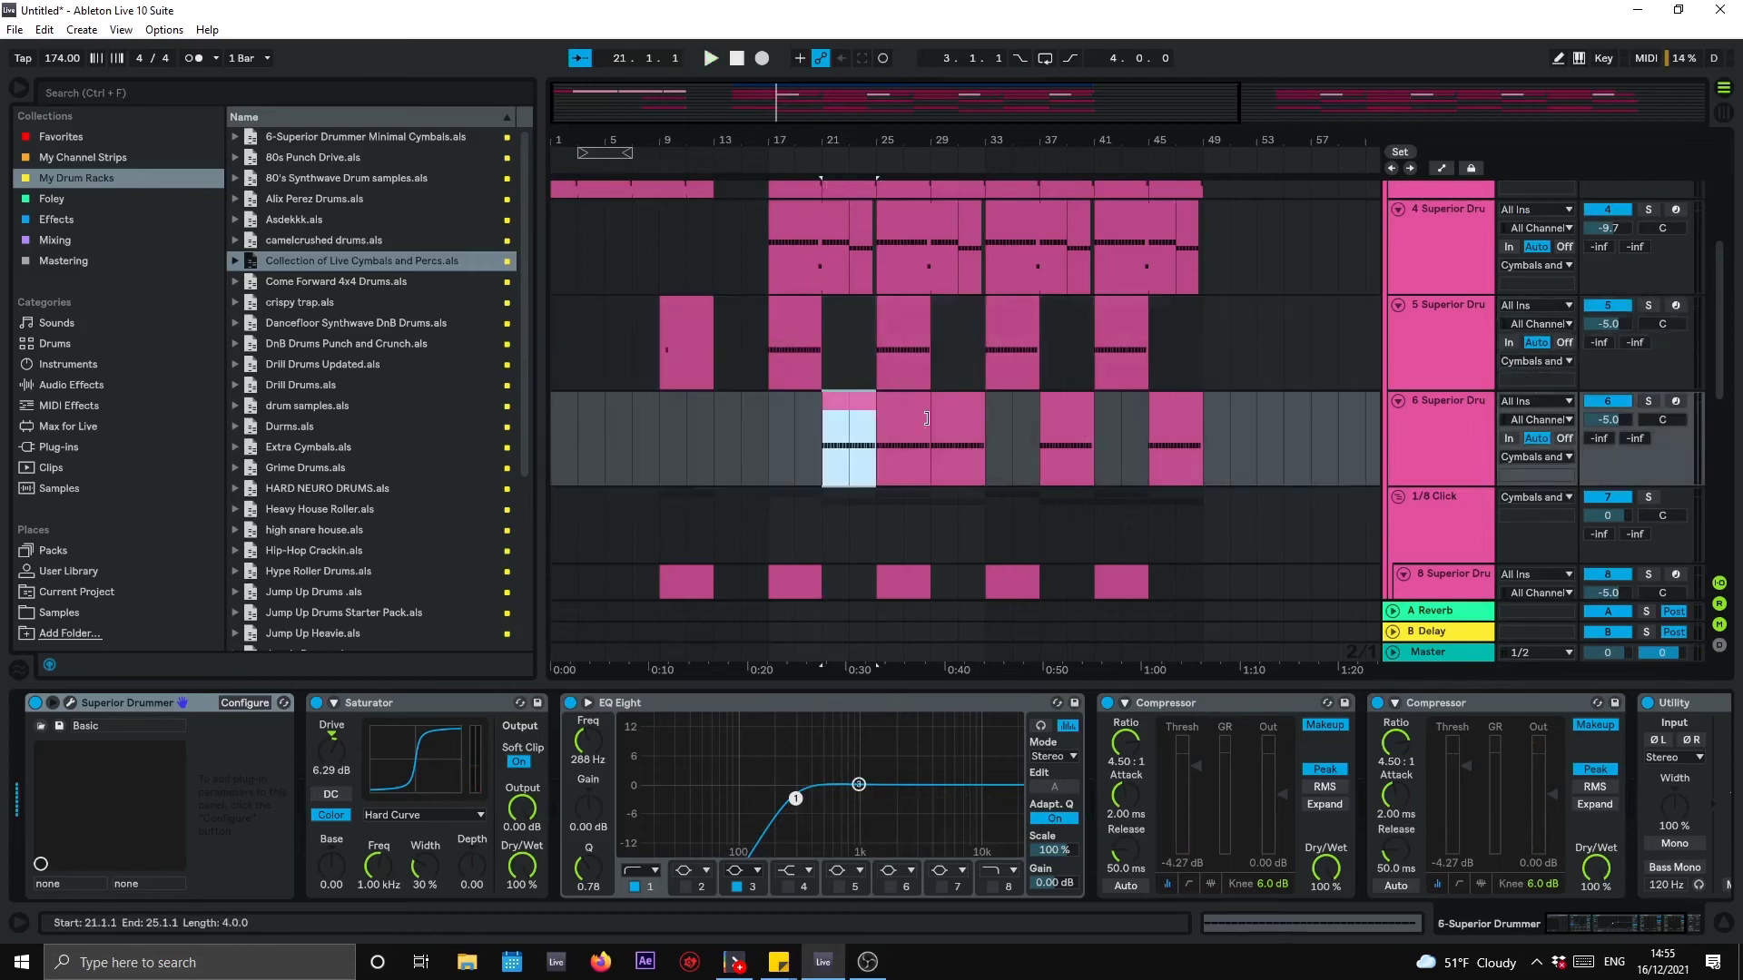
pyautogui.press('space')
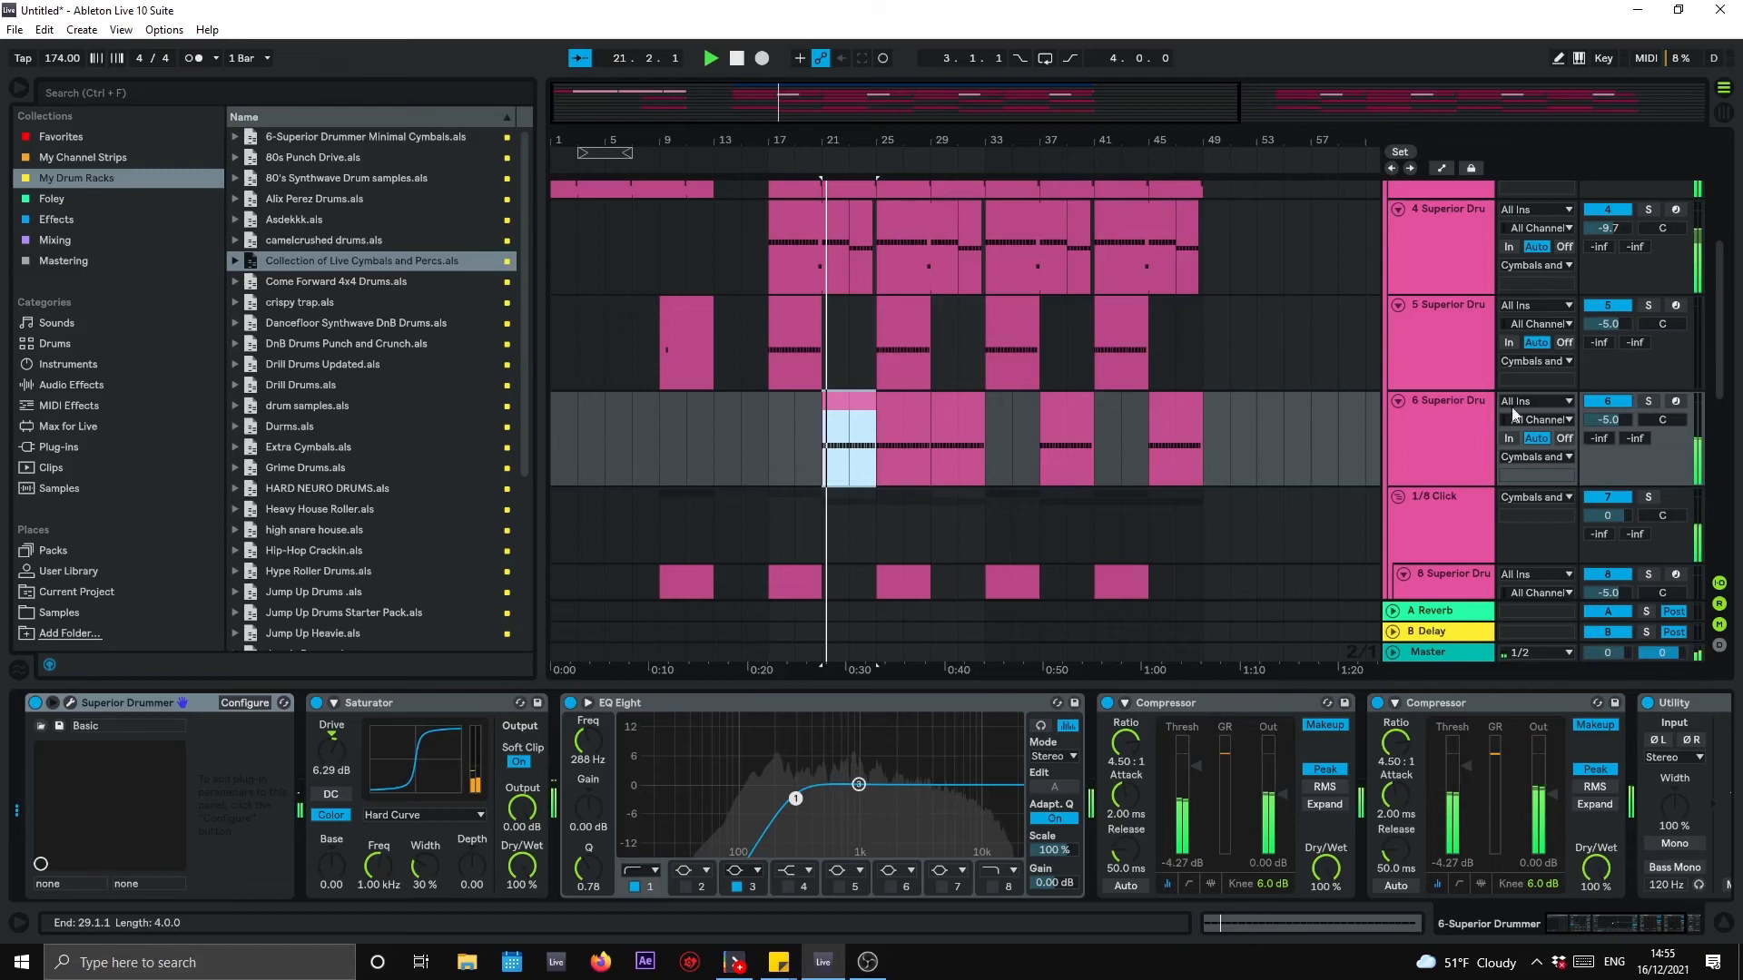
pyautogui.click(1649, 402)
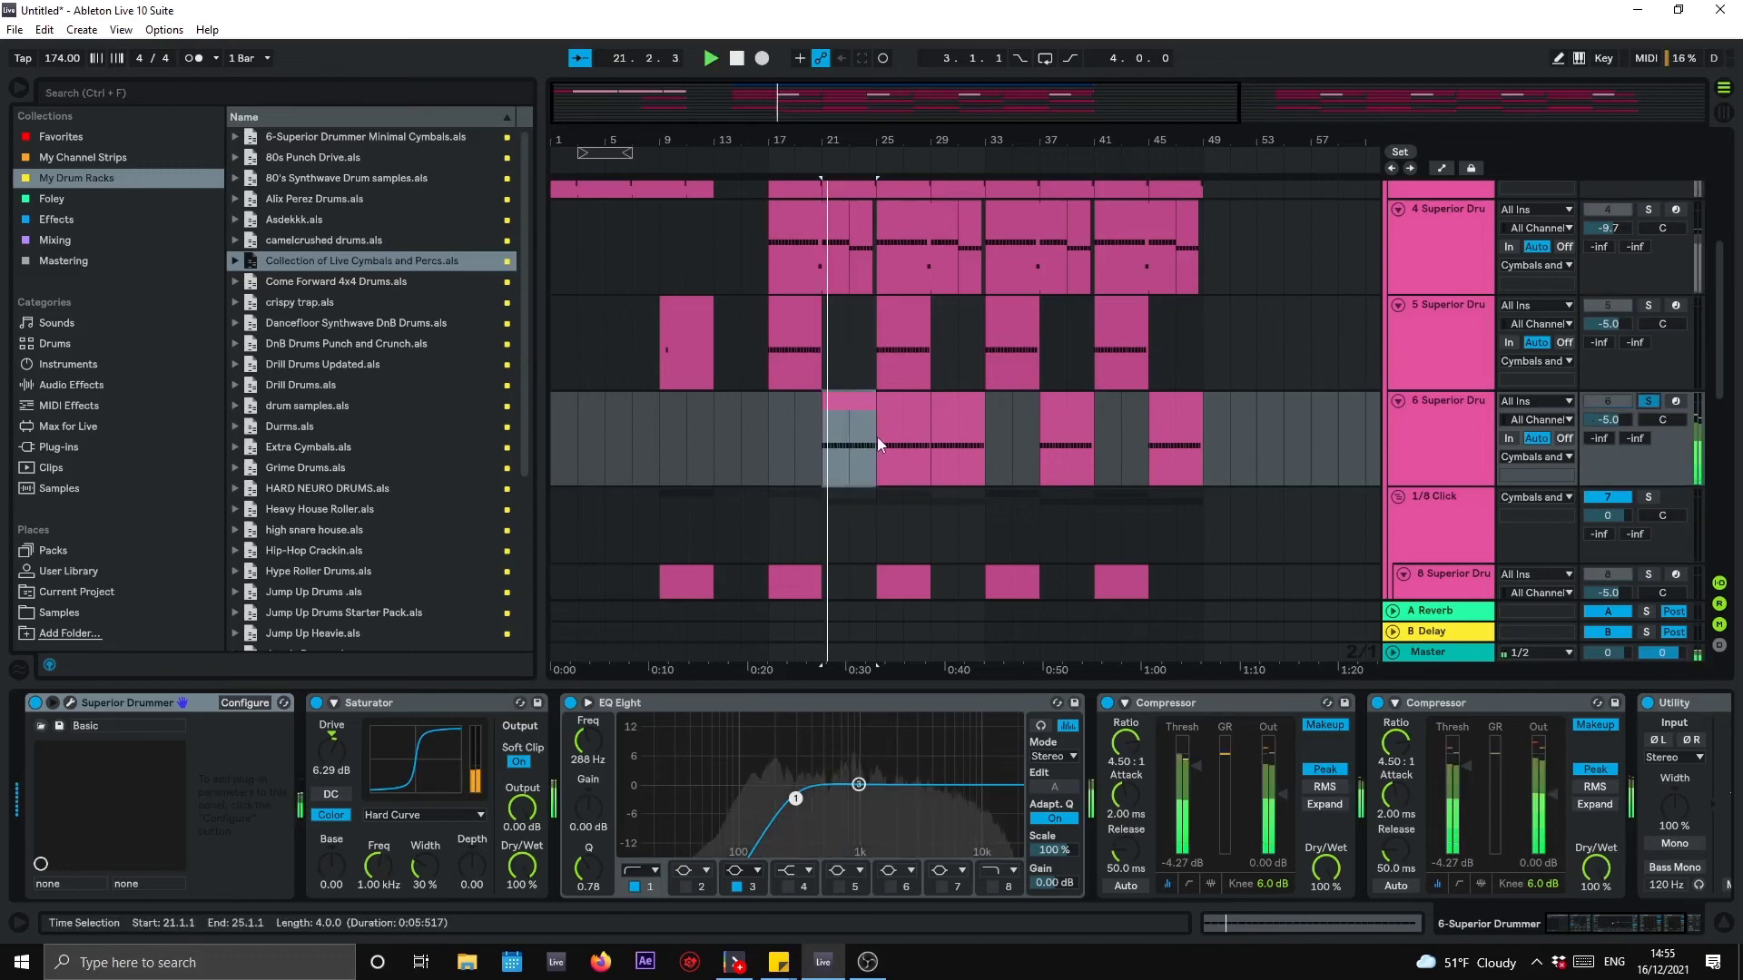
pyautogui.press('space')
pyautogui.scroll(-5, 1060, 427)
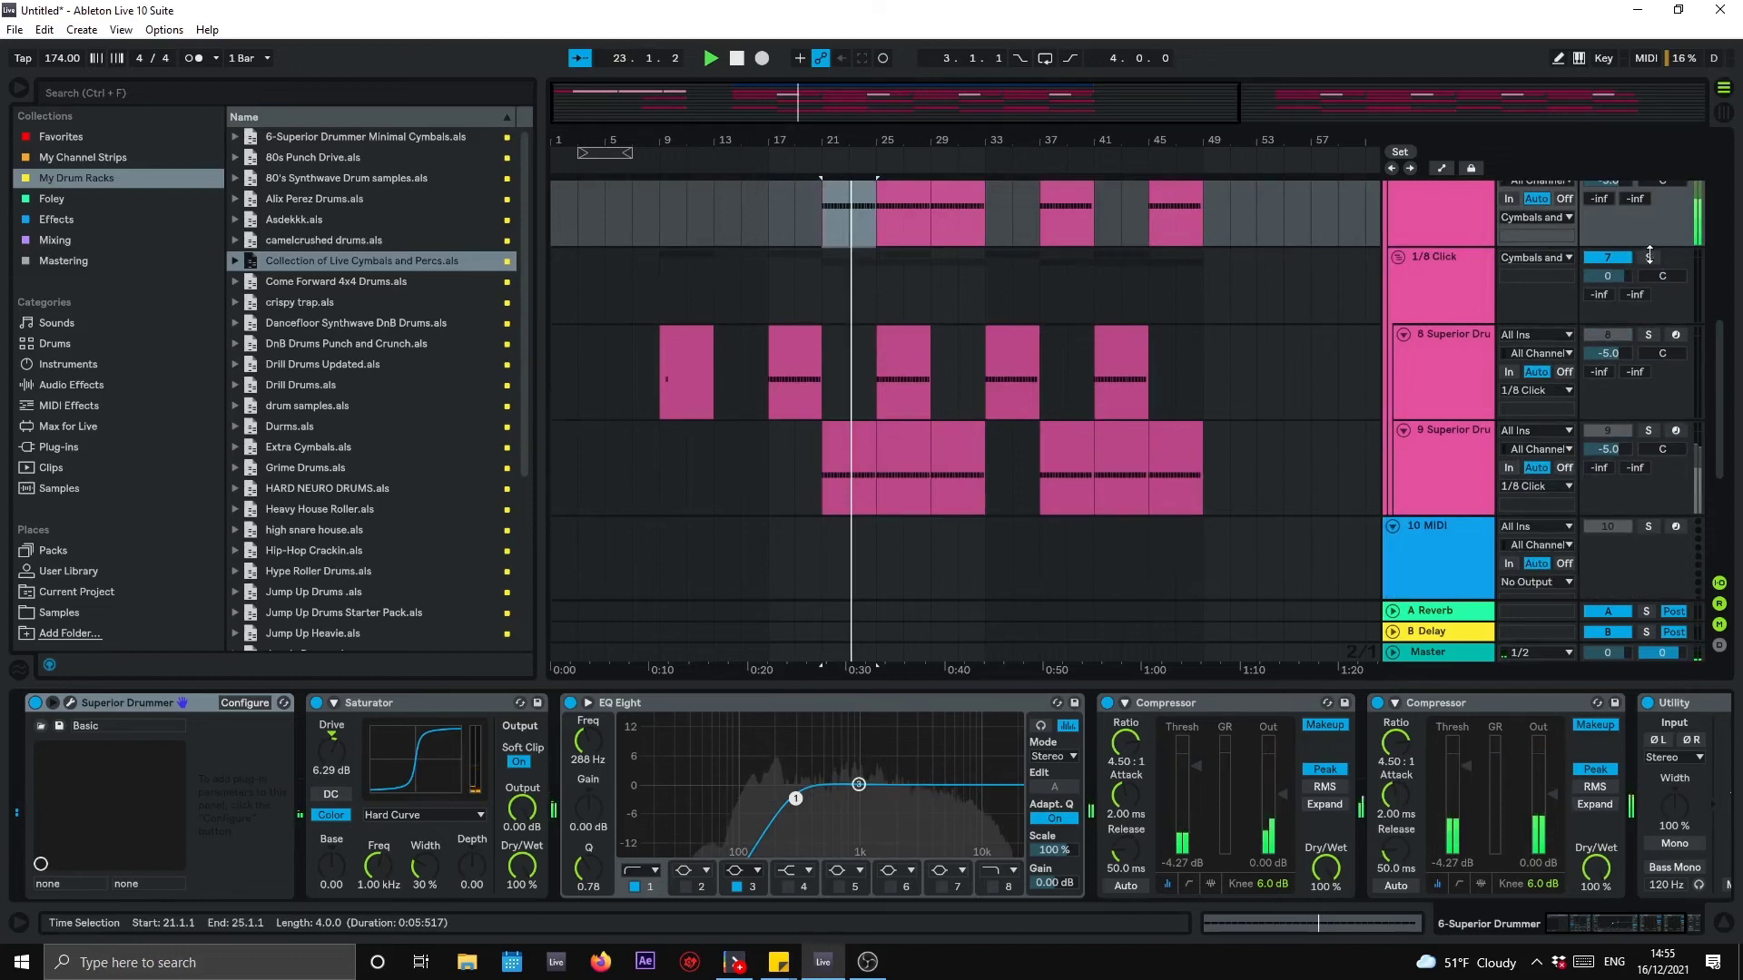
pyautogui.moveTo(1644, 246); pyautogui.dragTo(1643, 266)
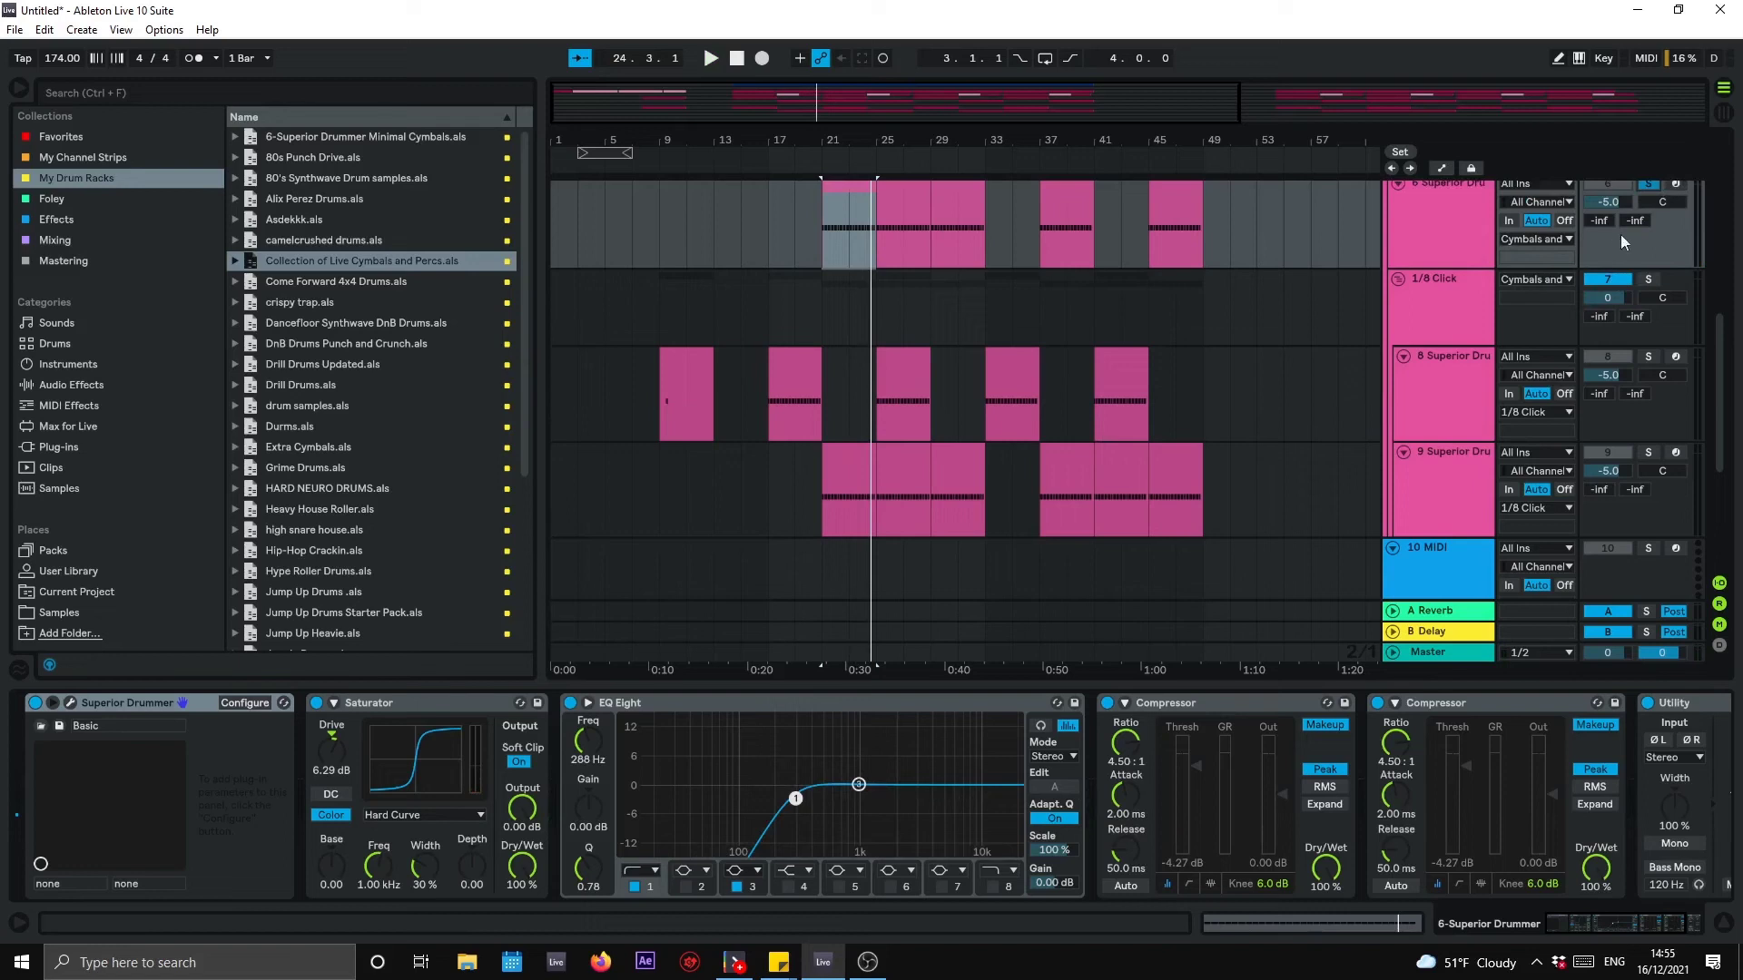
# Step: Unsolo the 6 Superior Drummer track, and mute and fold the 1/8 Click group
pyautogui.scroll(2, 1647, 204)
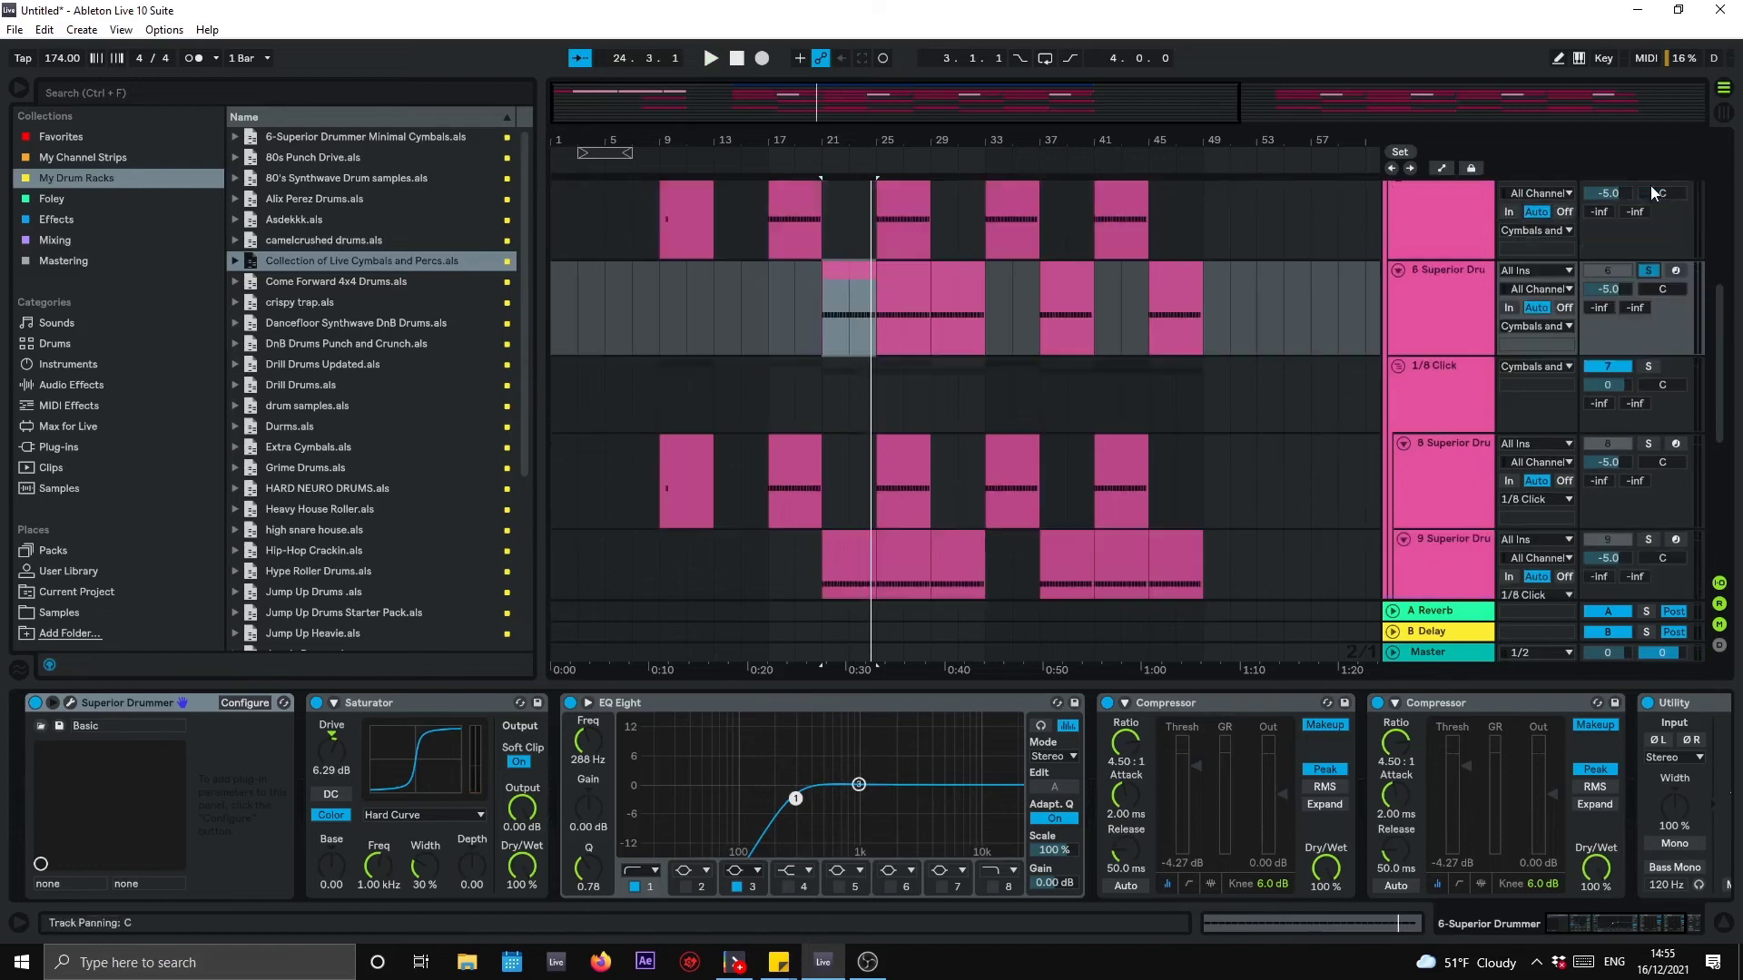
pyautogui.click(1648, 272)
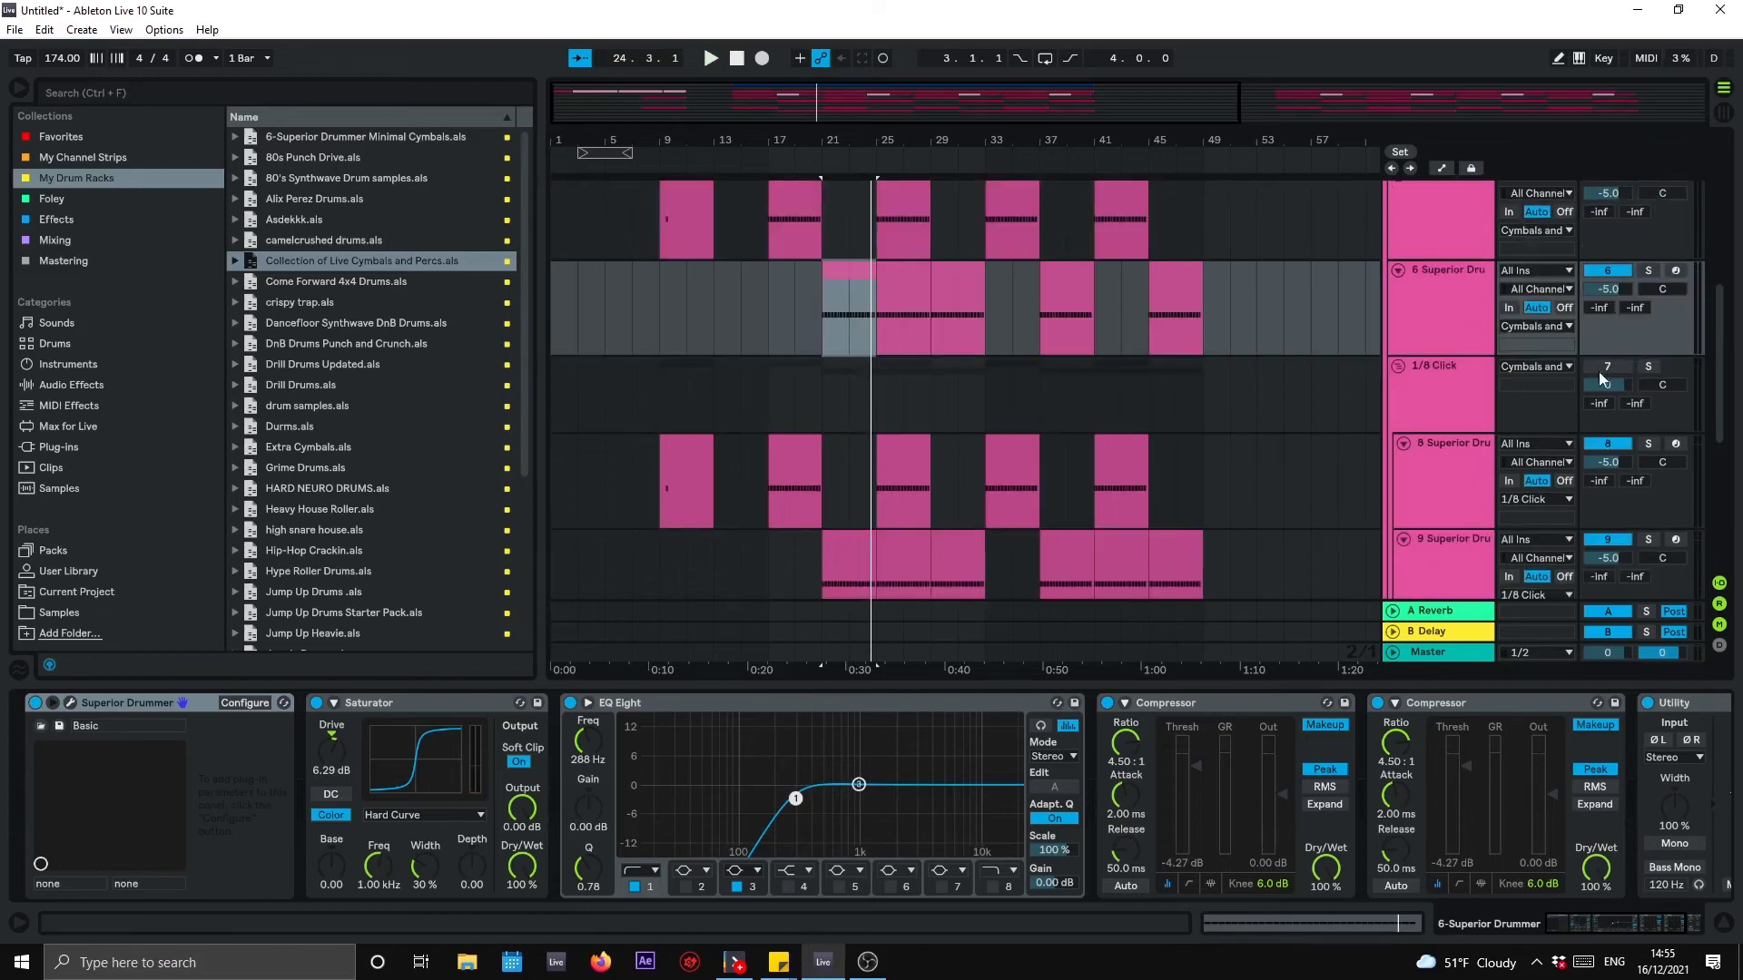
pyautogui.scroll(8, 1437, 417)
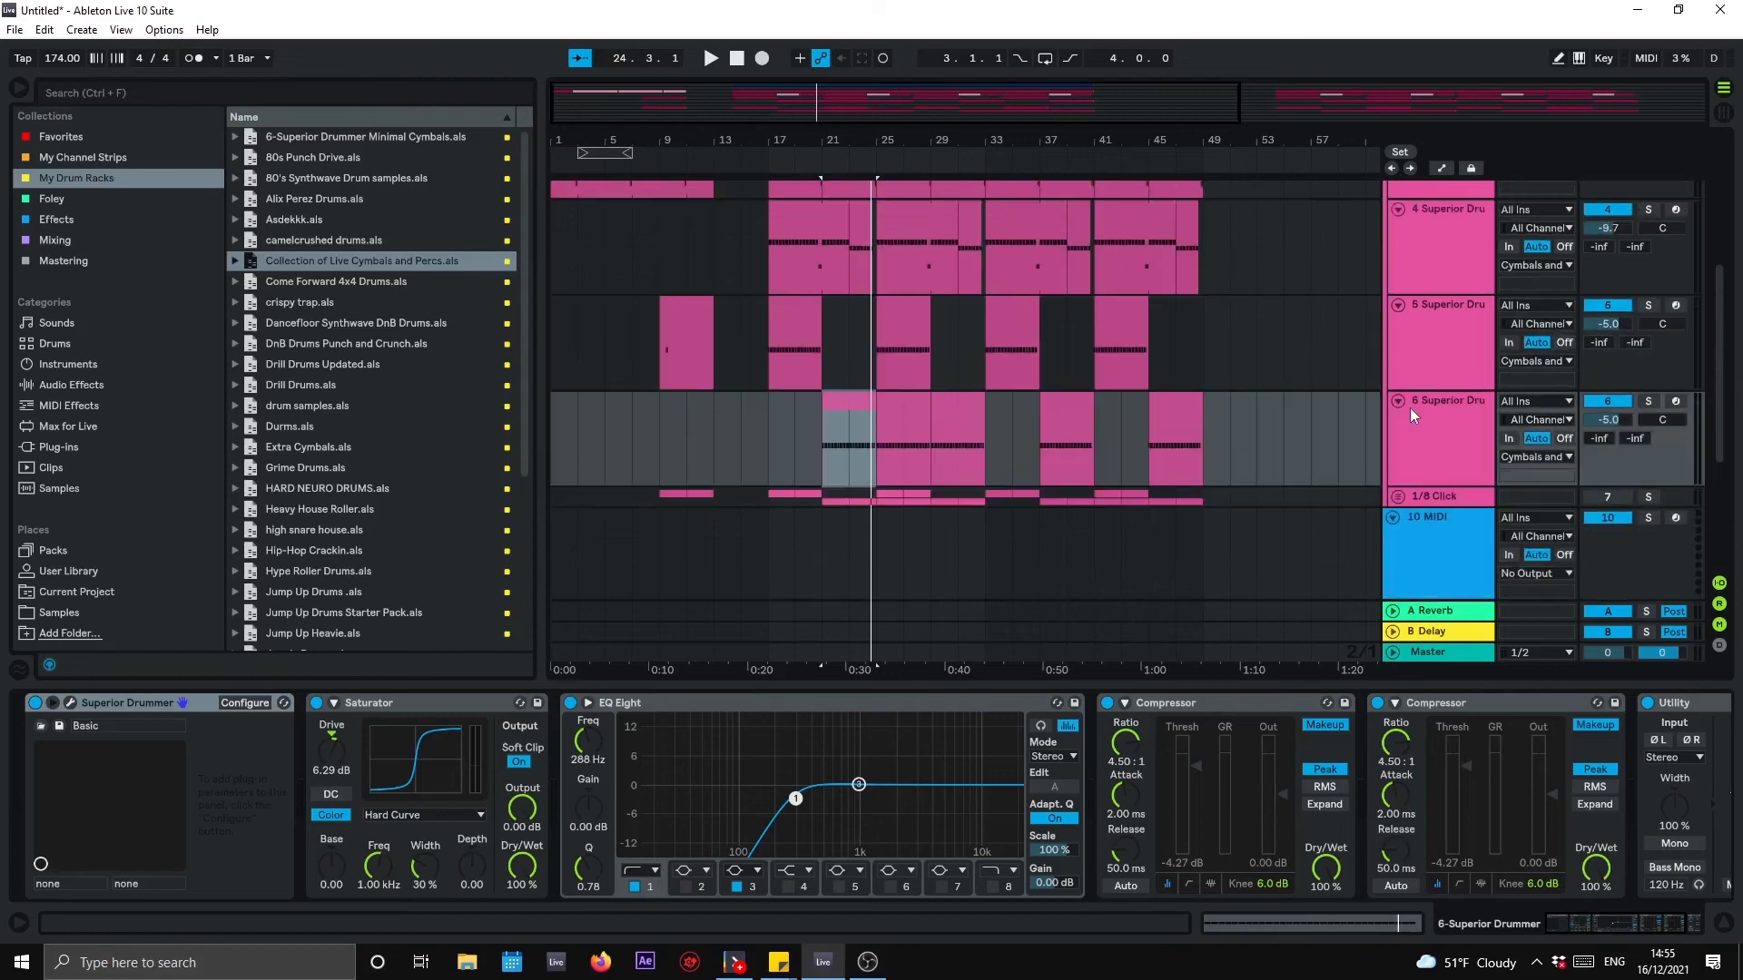
pyautogui.scroll(2, 1207, 368)
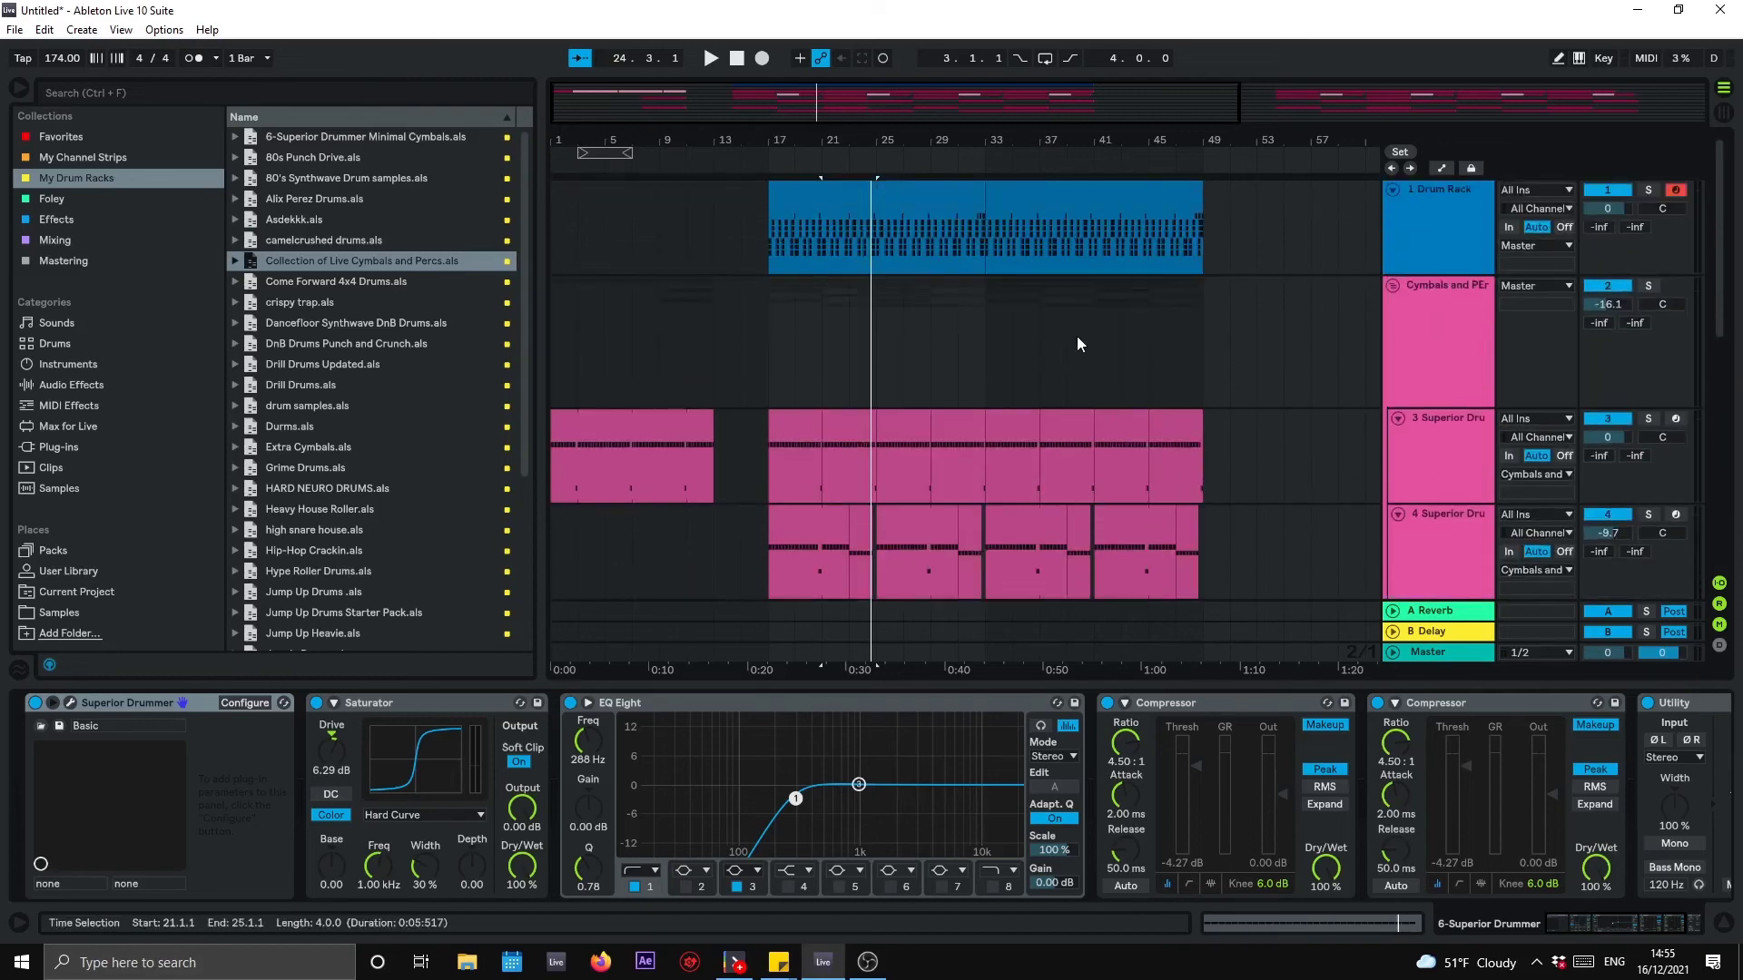
# Step: Open the device chain of the cymbals and percussion group, and inspect the end of the 1 Drum Rack track's chain
pyautogui.click(778, 216)
pyautogui.click(988, 343)
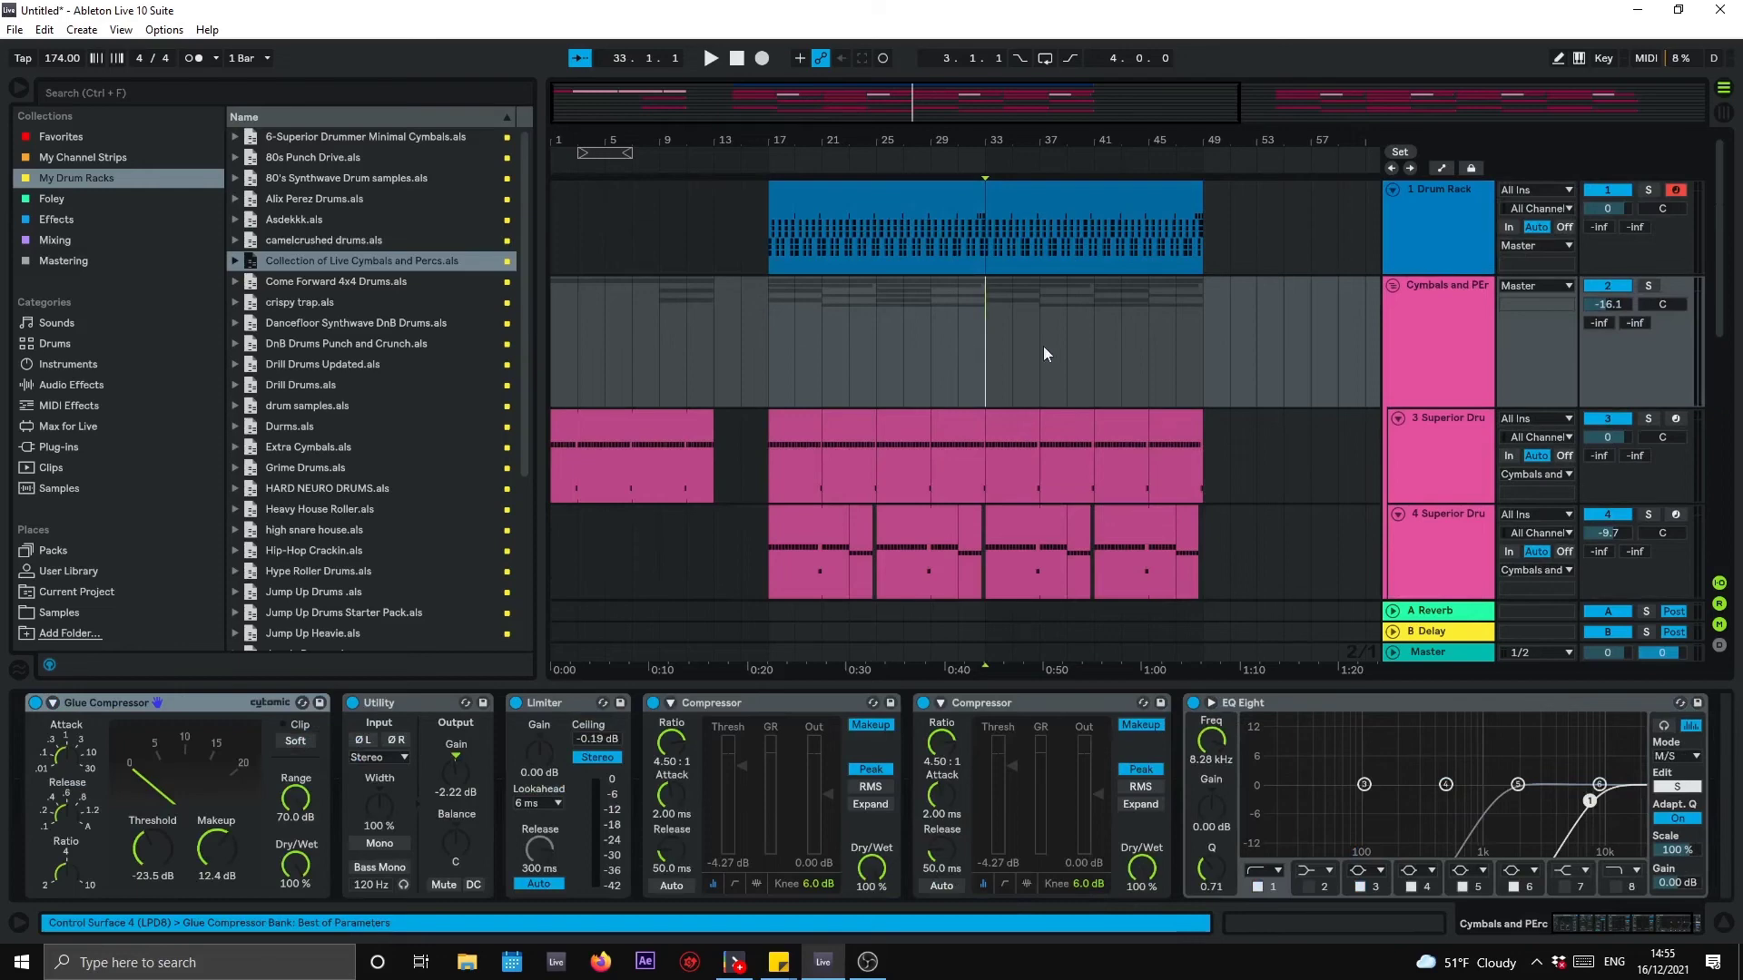
pyautogui.click(1431, 221)
pyautogui.moveTo(1554, 913); pyautogui.dragTo(1658, 929)
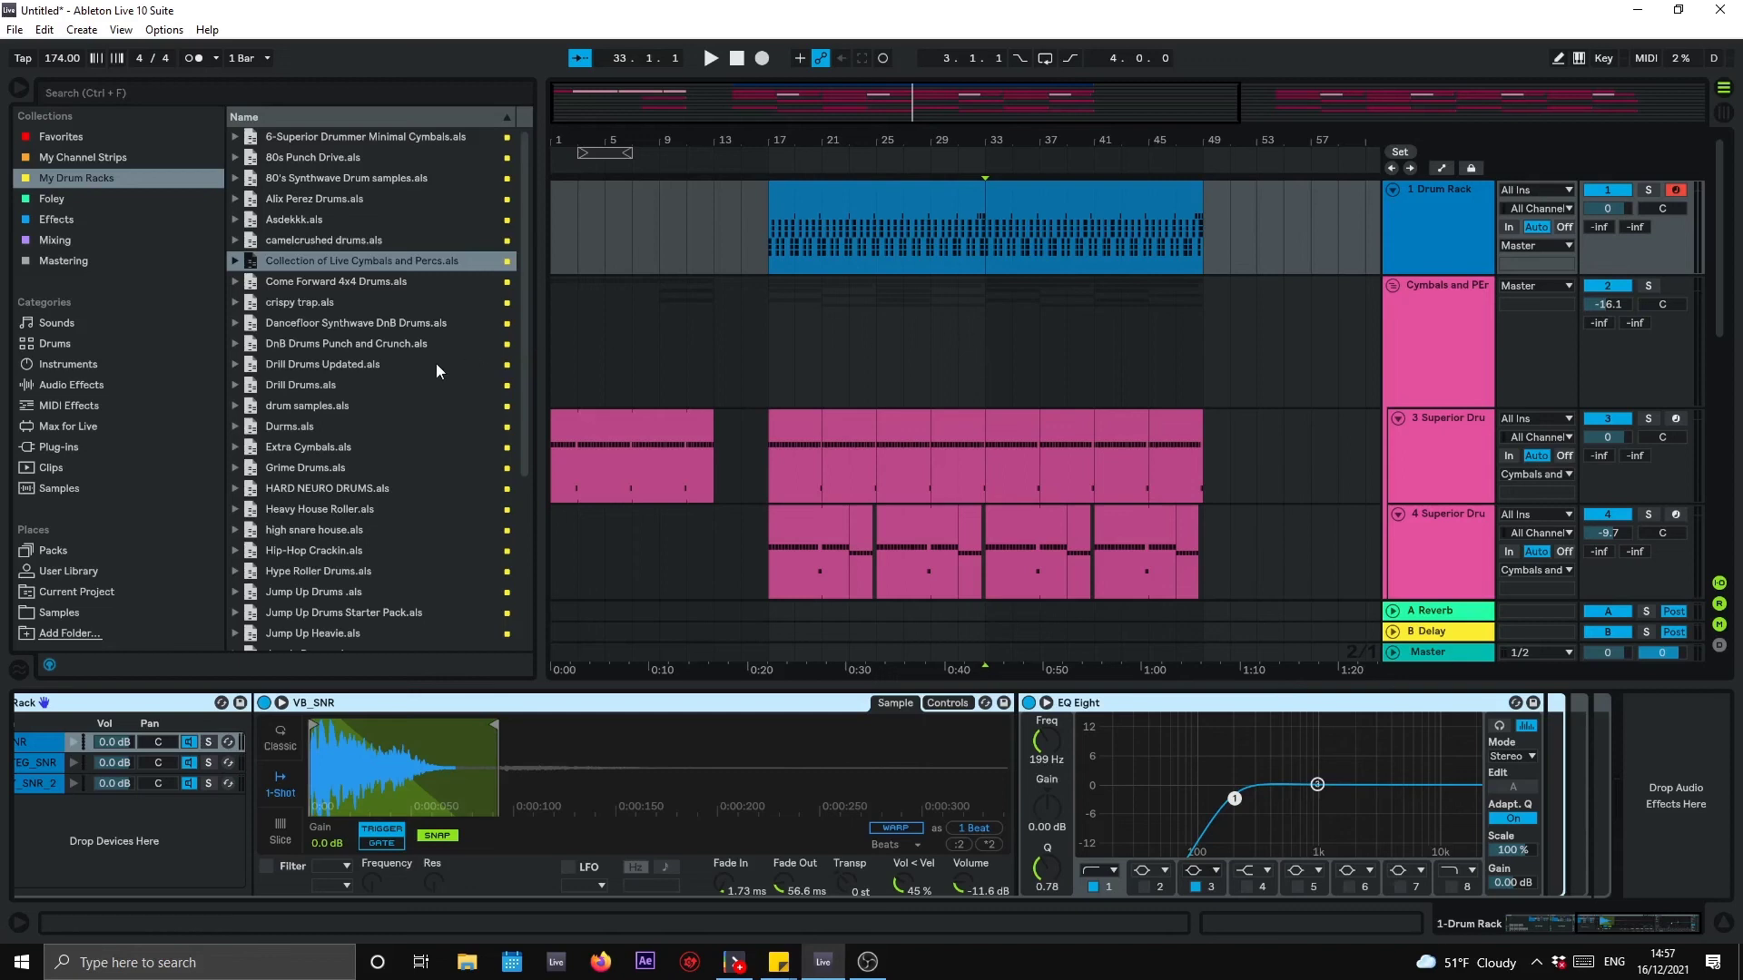
# Step: Add a Saturator audio effect to the B Delay return track
pyautogui.click(389, 389)
pyautogui.click(406, 365)
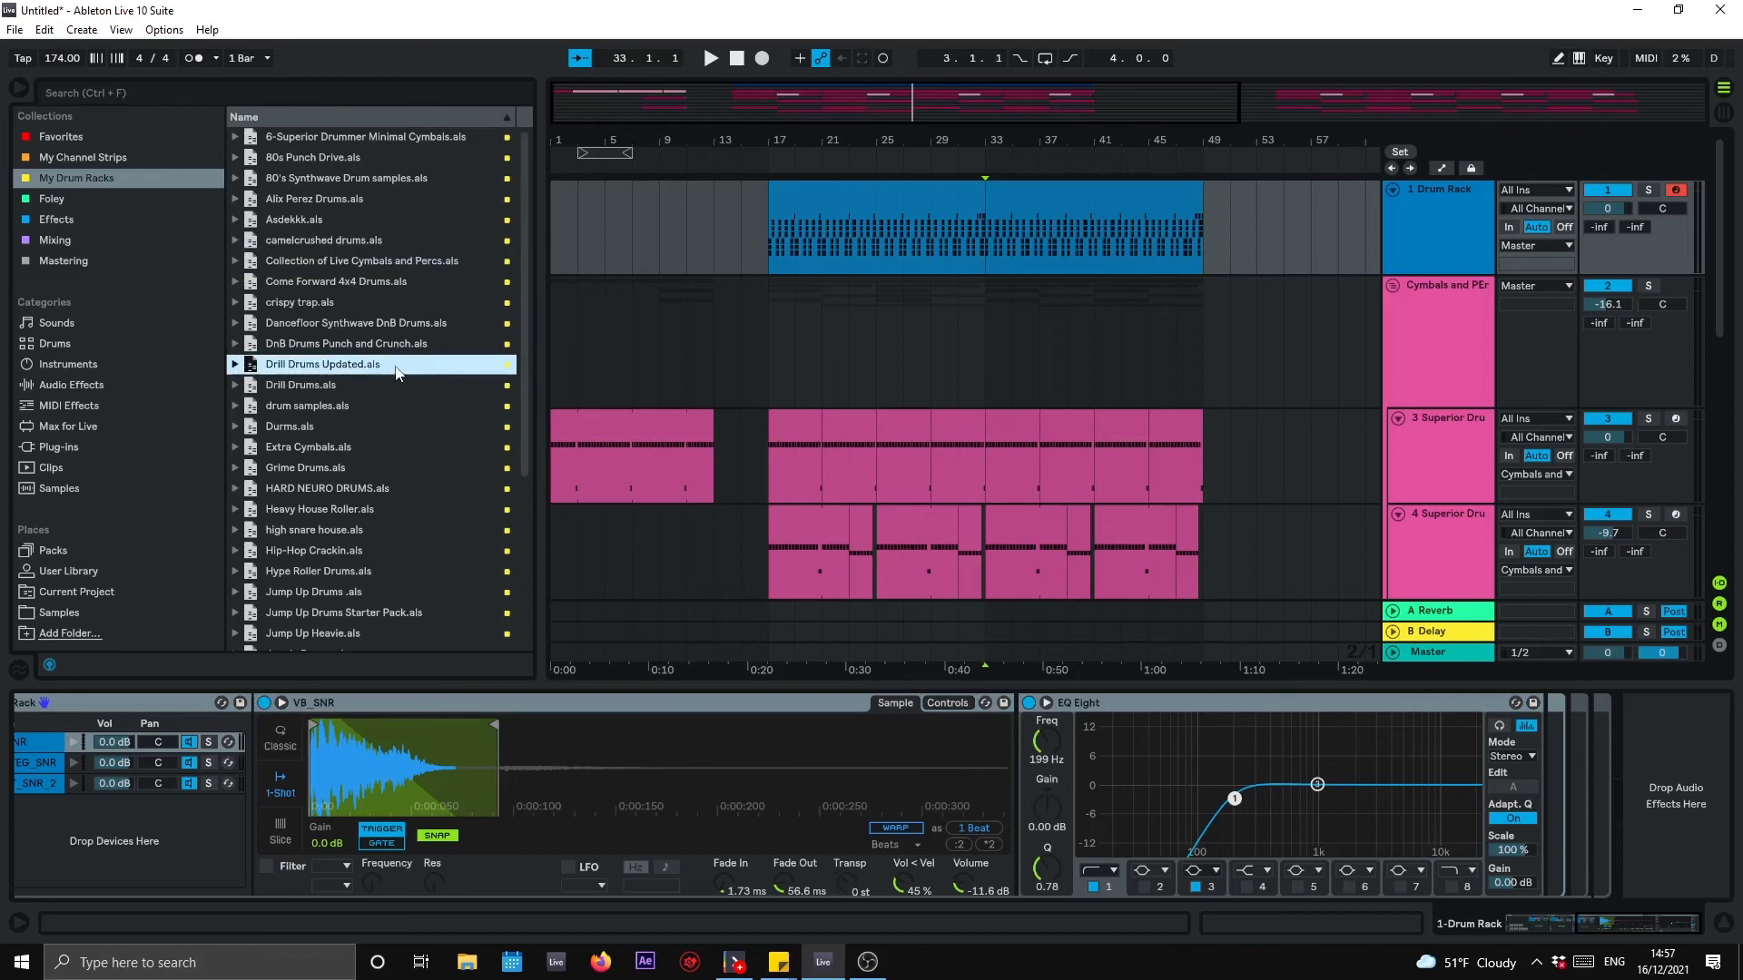
pyautogui.click(102, 442)
pyautogui.click(72, 385)
pyautogui.scroll(-3, 352, 486)
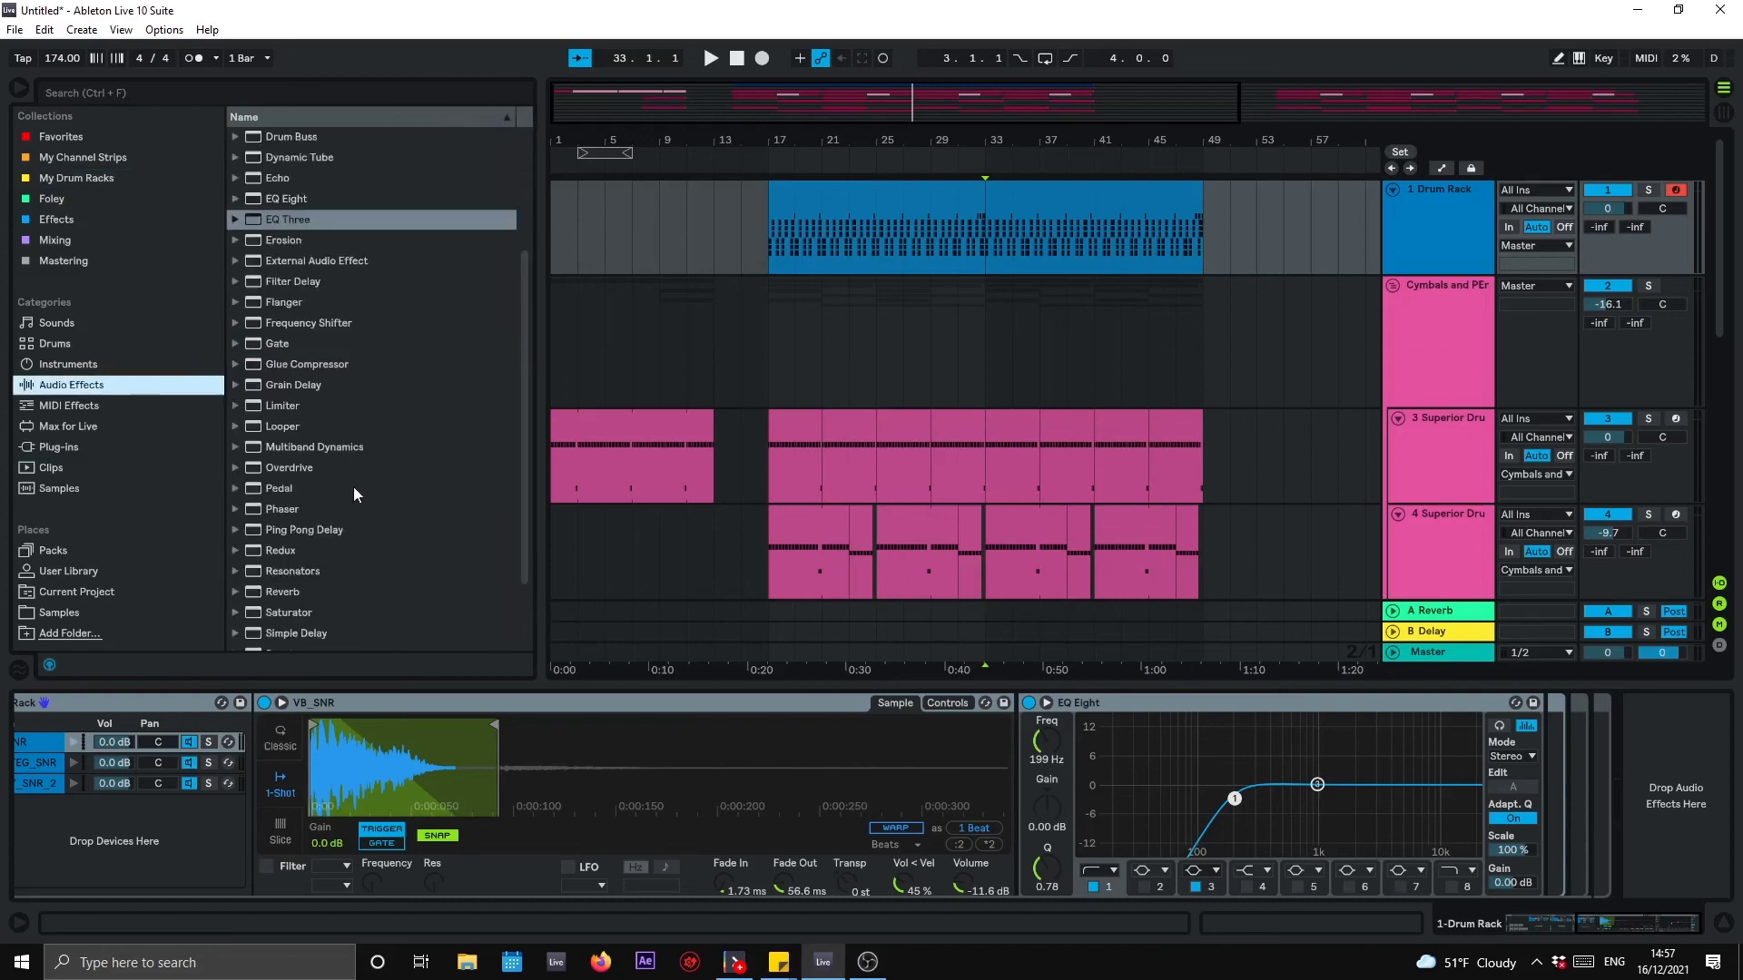
pyautogui.scroll(-2, 339, 507)
pyautogui.click(276, 512)
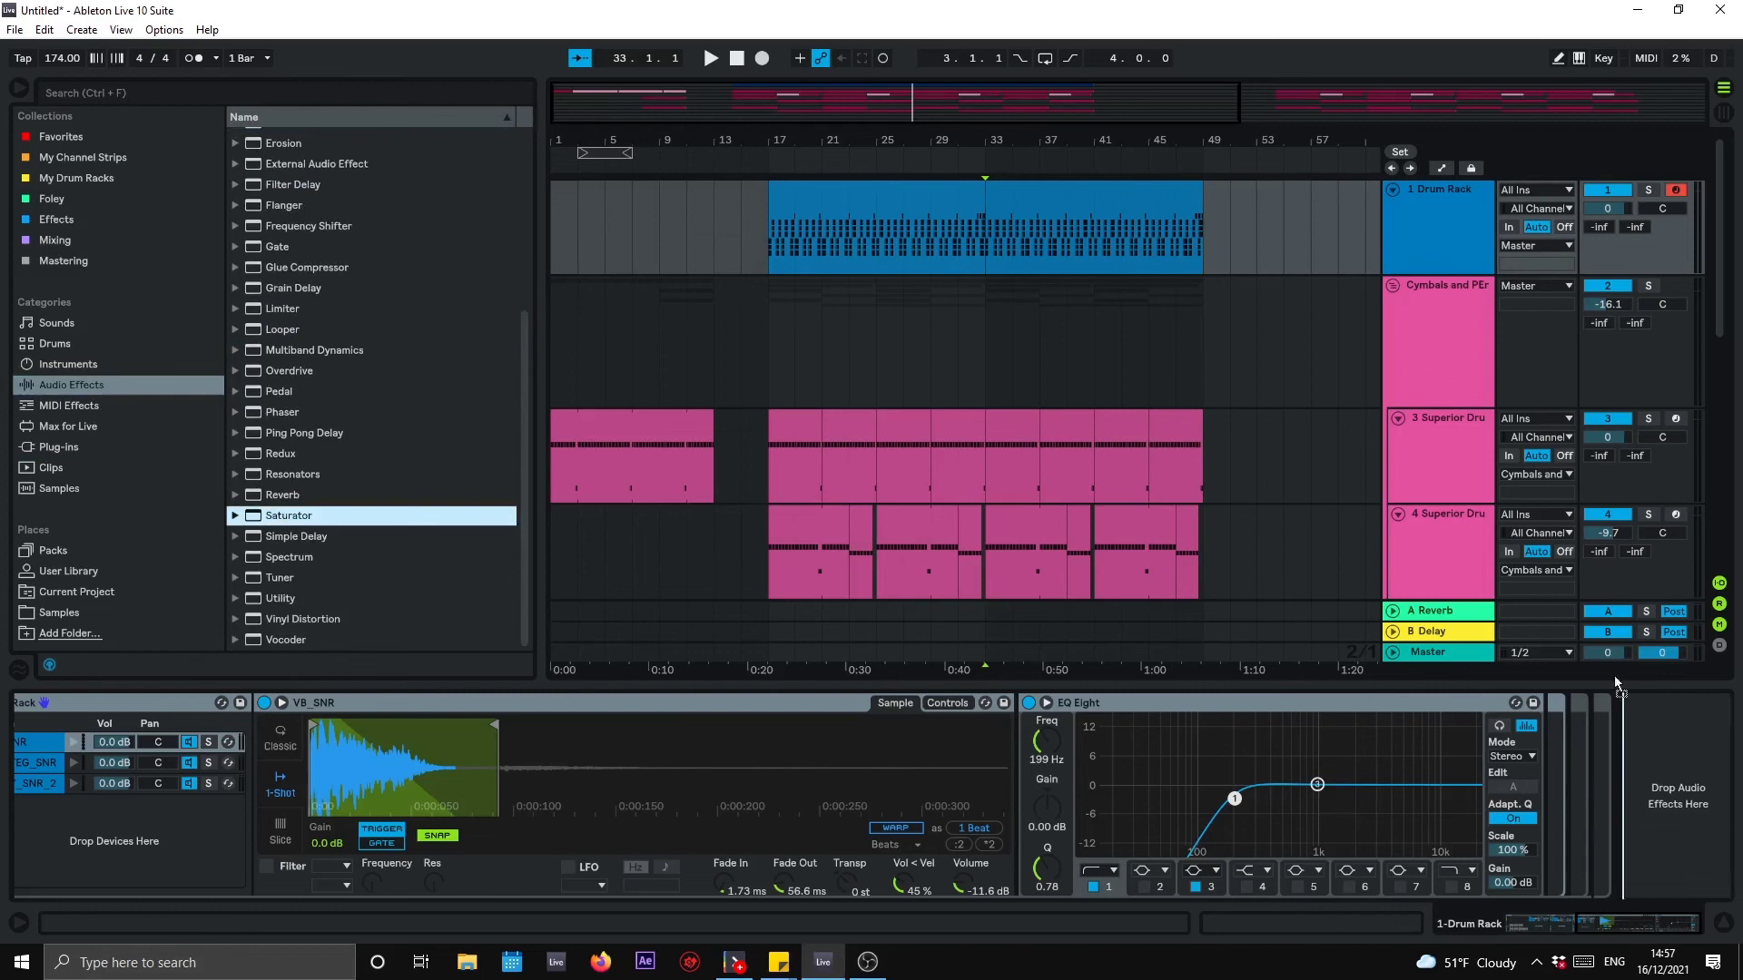
pyautogui.moveTo(1442, 637); pyautogui.dragTo(1462, 632)
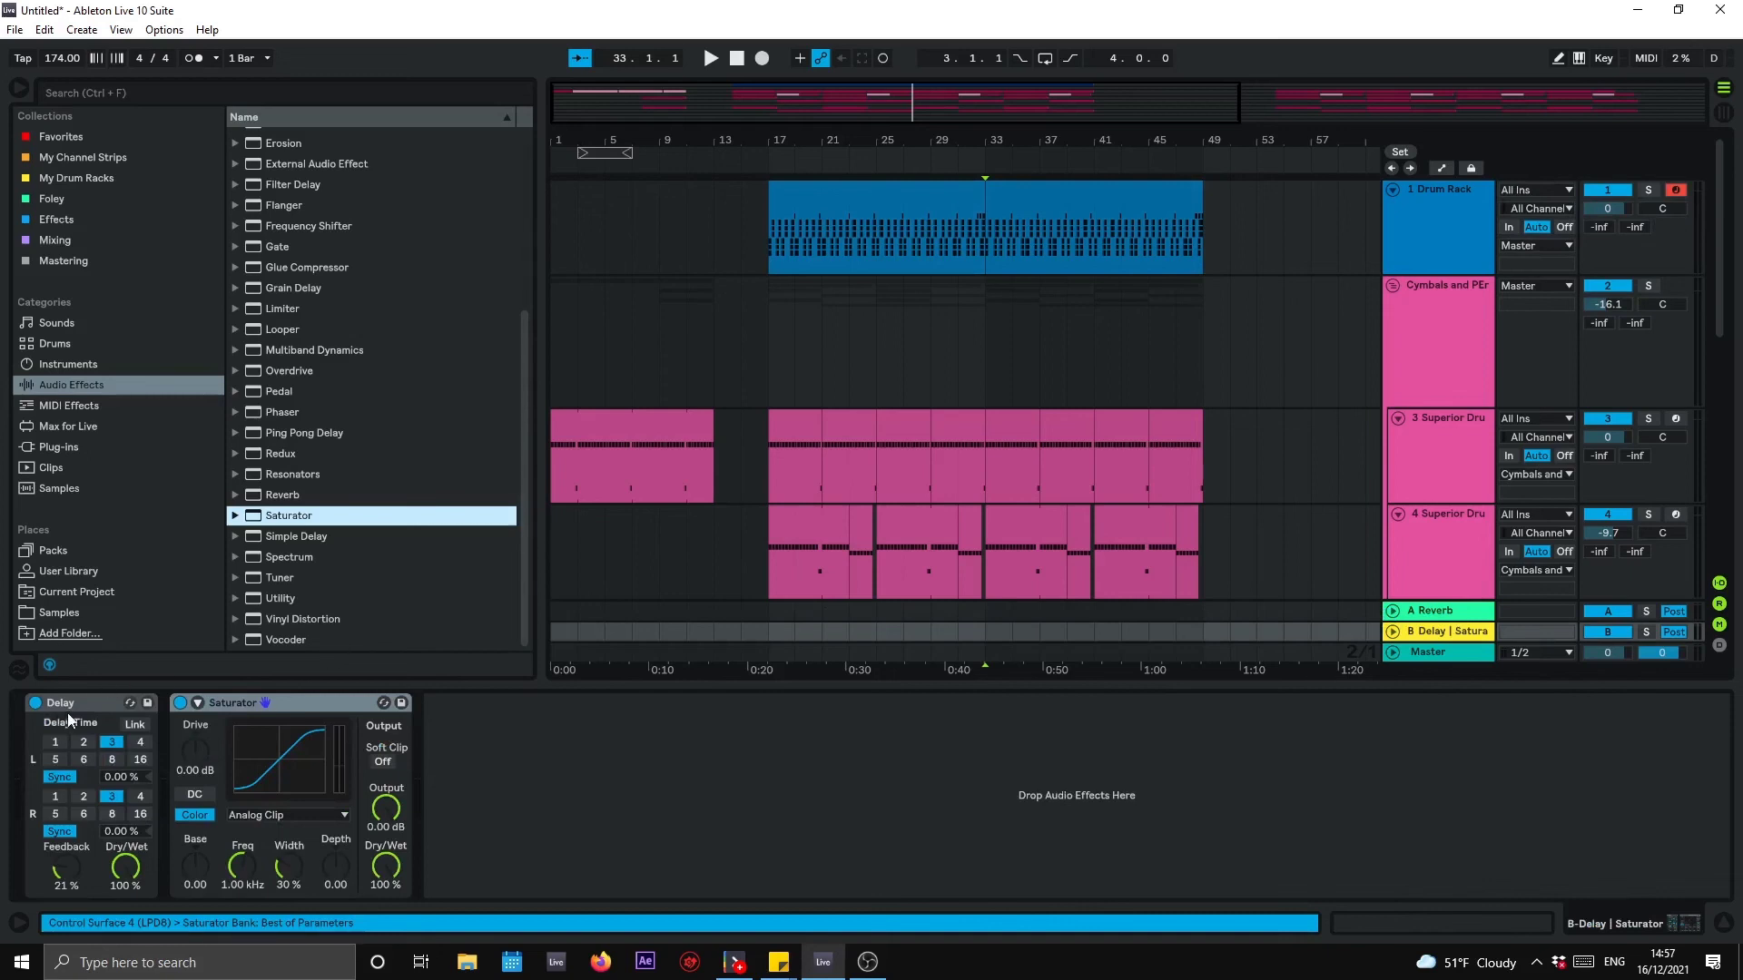
# Step: Delete the Delay device from return track B and set the Saturator's drive to 4.57 dB
pyautogui.click(73, 710)
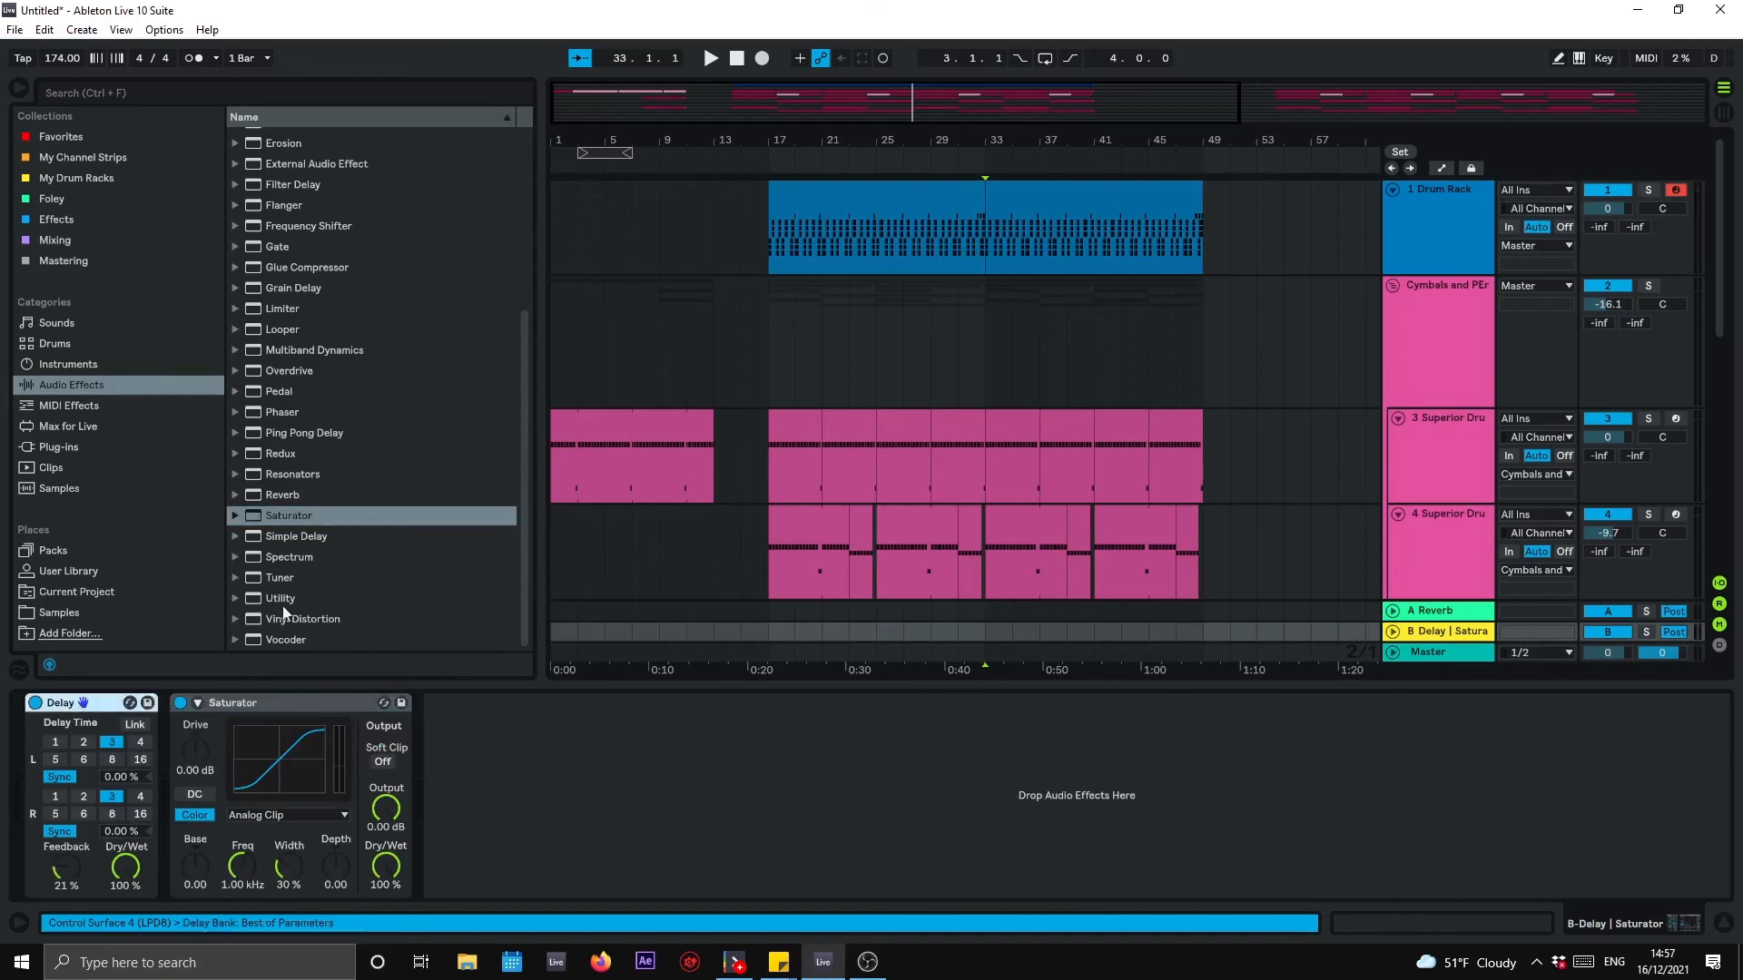
pyautogui.press('Delete')
pyautogui.moveTo(45, 768); pyautogui.dragTo(58, 753)
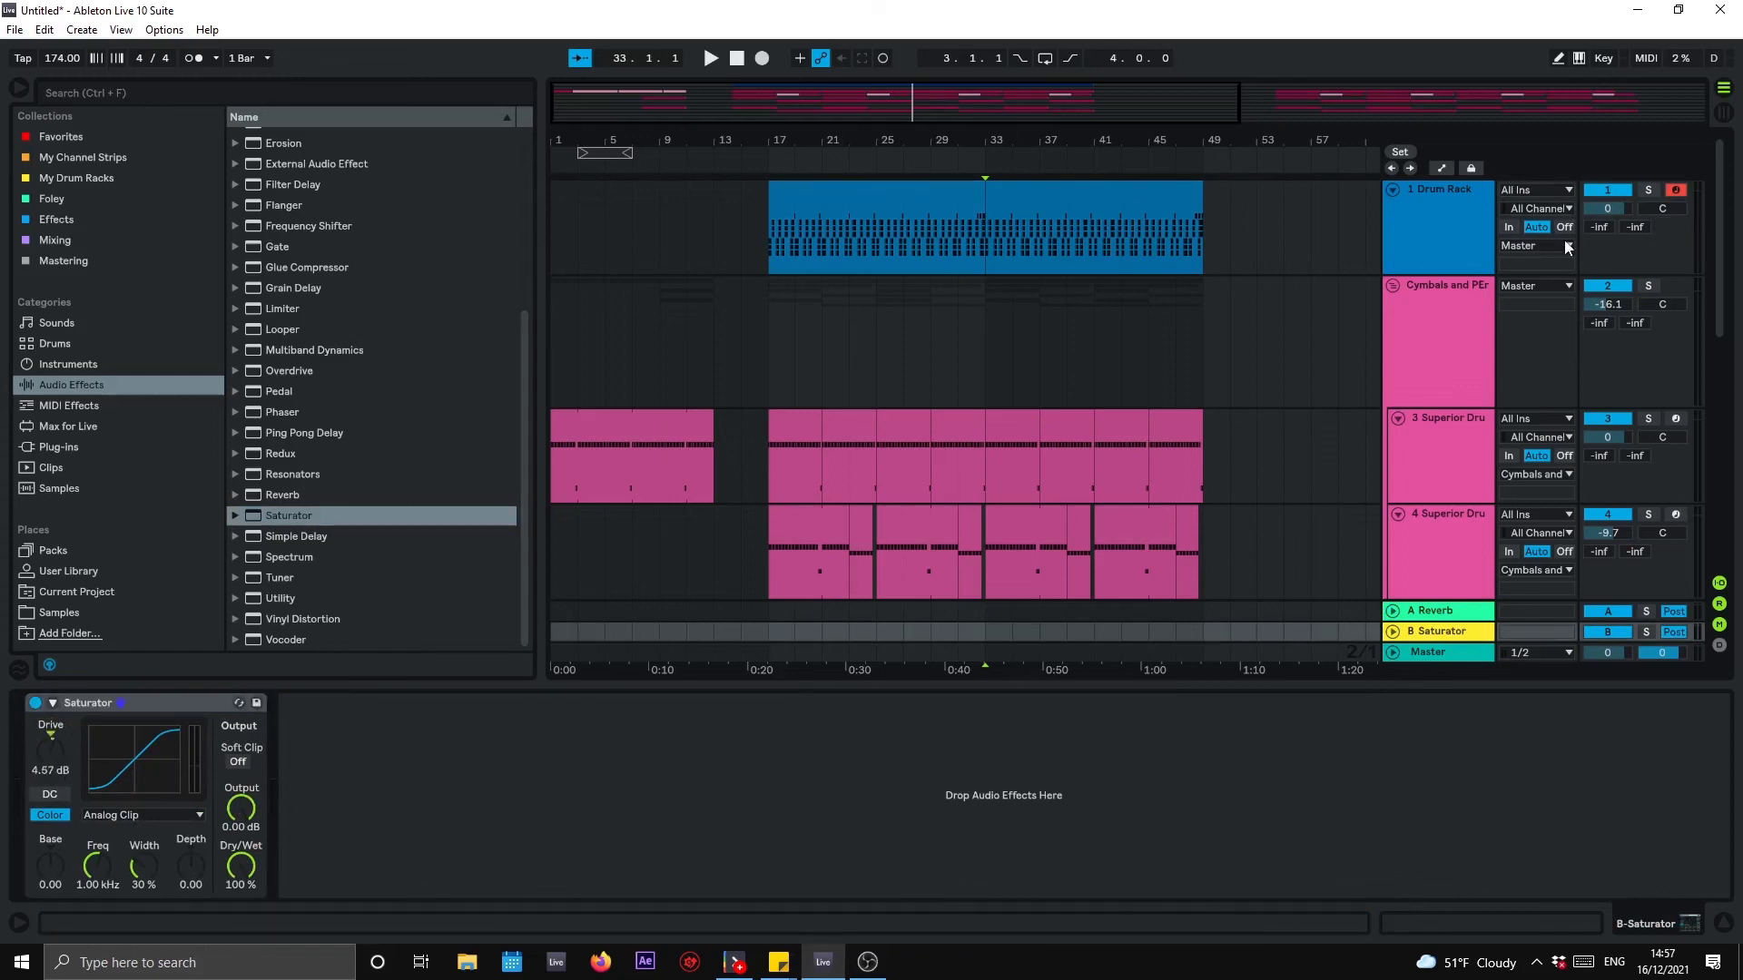
# Step: Solo the 1 Drum Rack track, play it from bar 33, and set its send B to -7.2 dB
pyautogui.click(1648, 190)
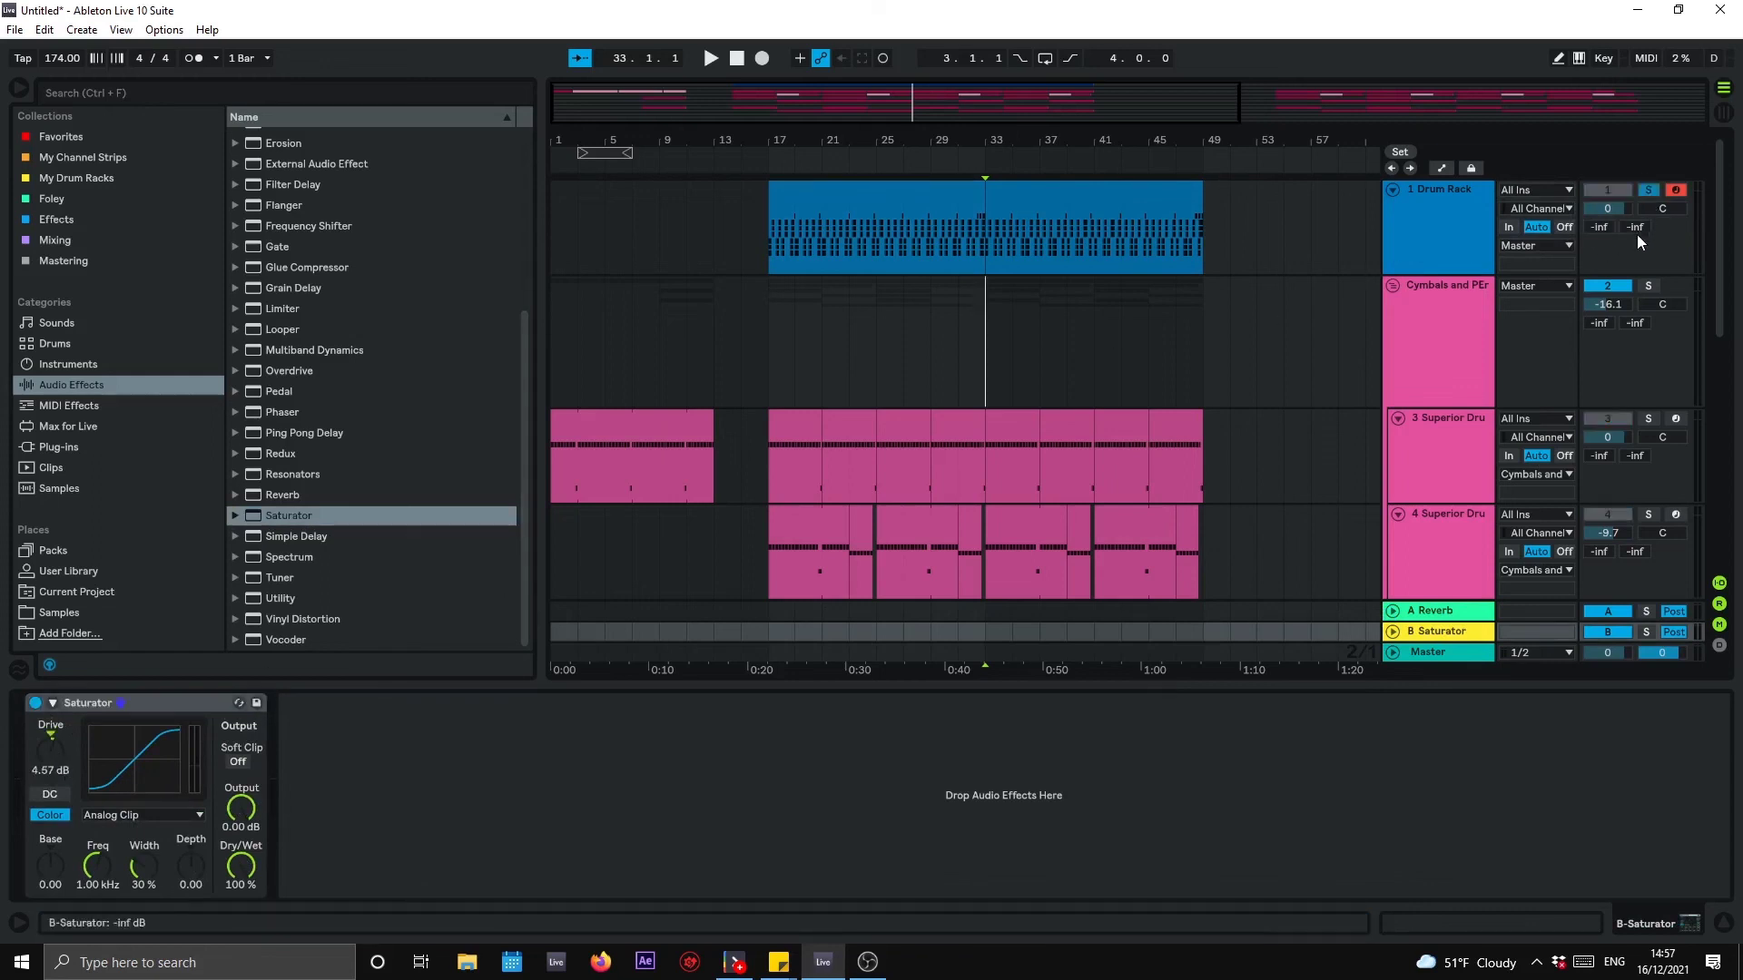
pyautogui.press('space')
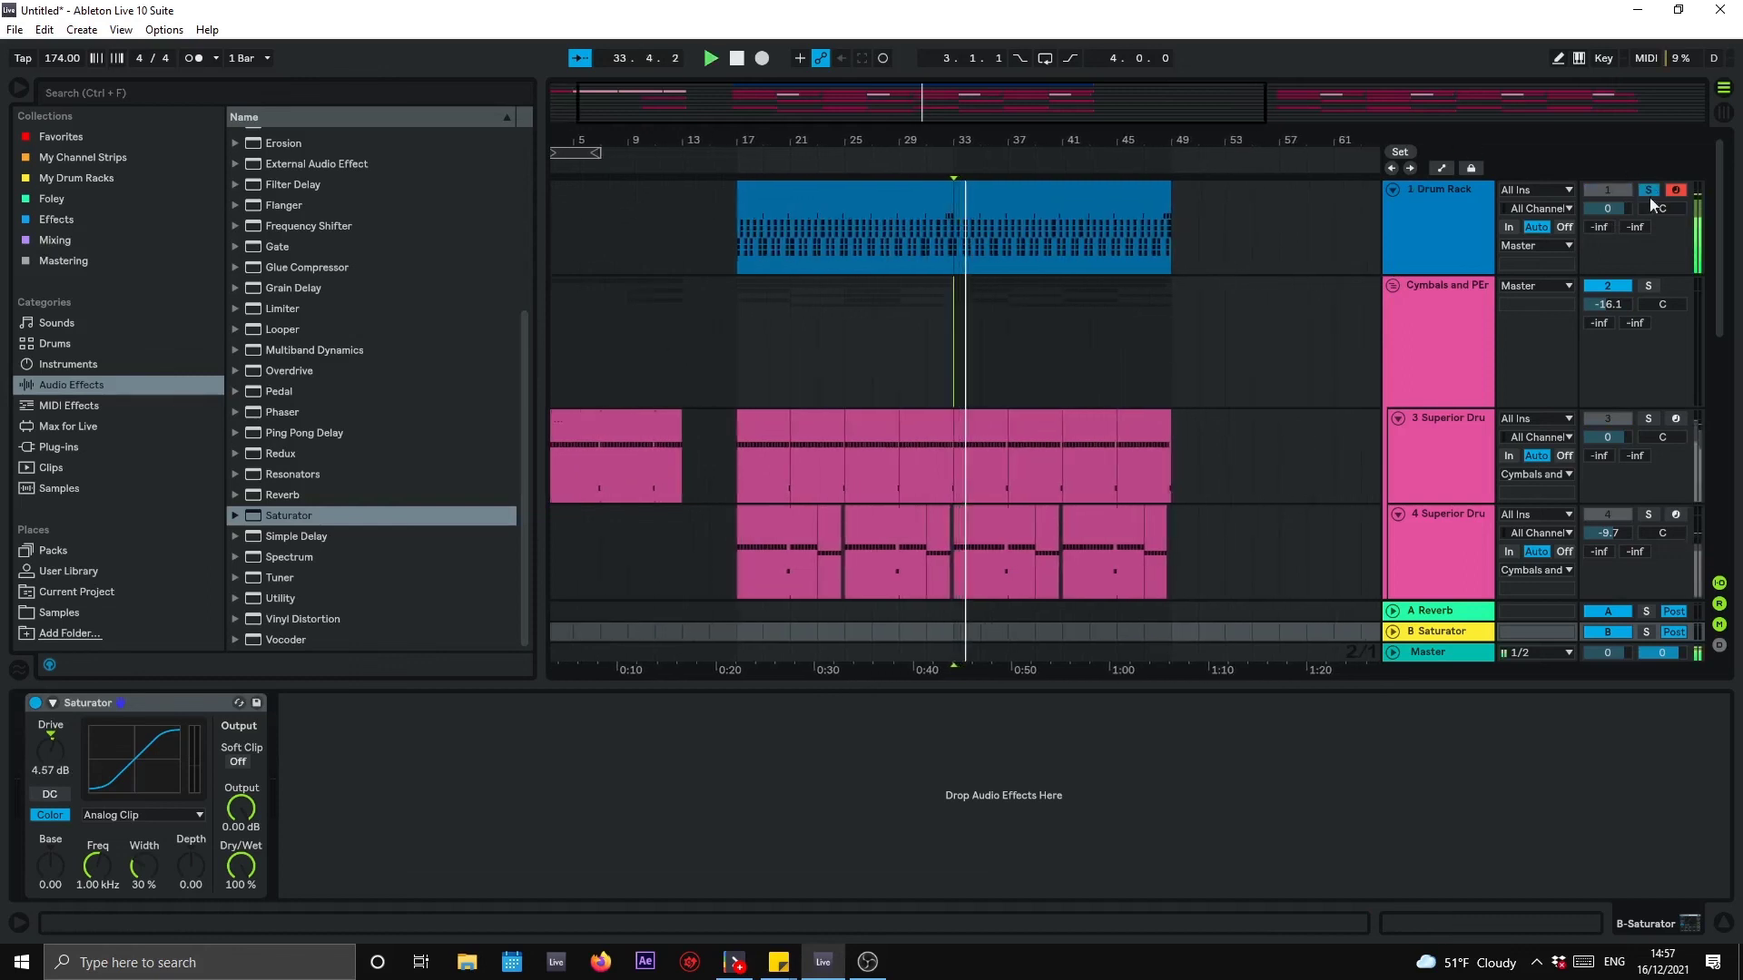
pyautogui.moveTo(1637, 225); pyautogui.dragTo(1636, 136)
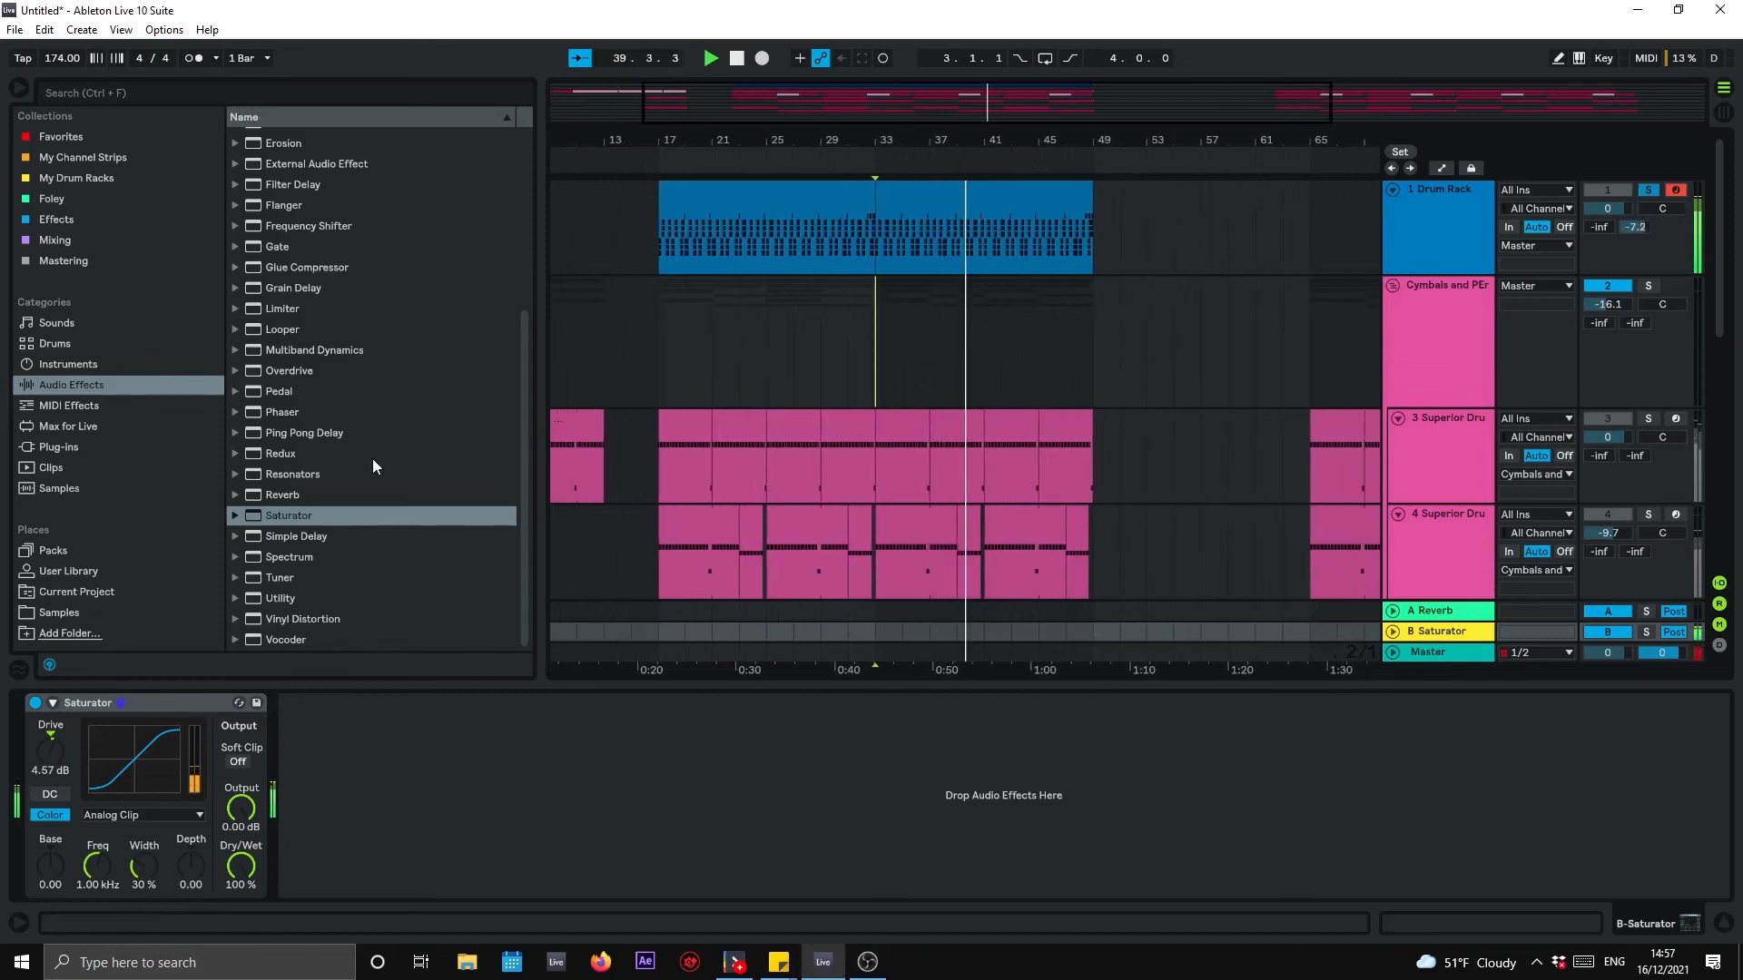
# Step: Add an EQ Eight after the Saturator on return track B and change the Saturator's curve type to Hard Curve
pyautogui.scroll(2, 369, 460)
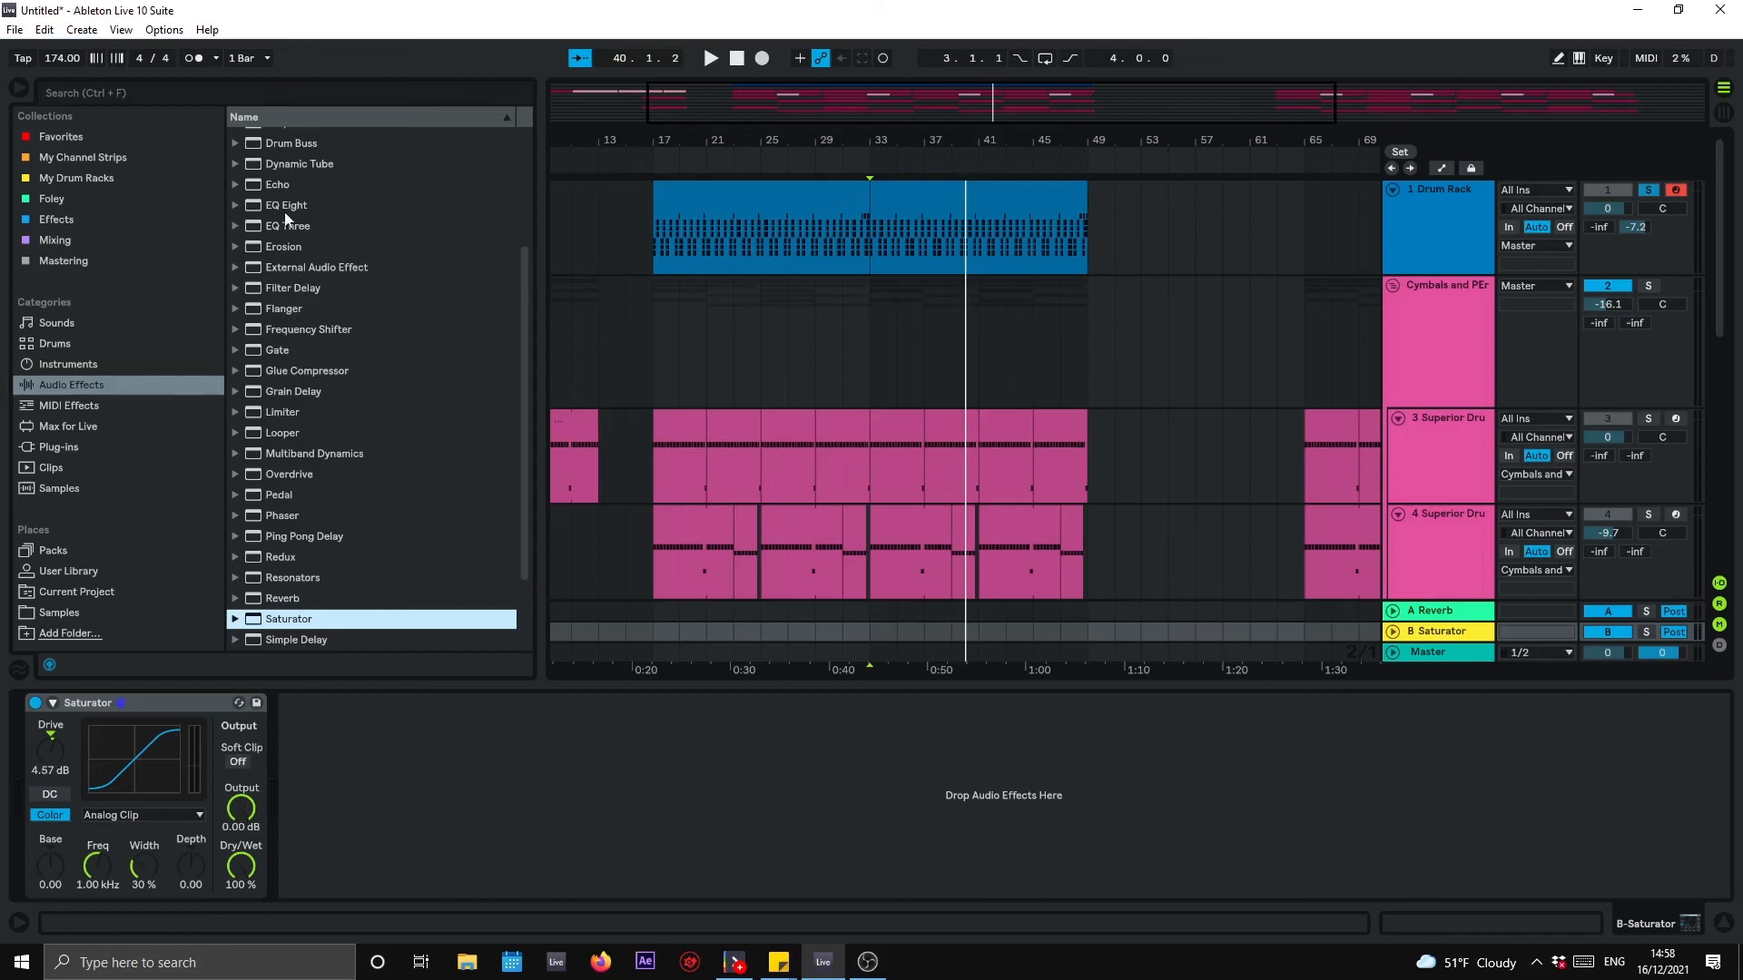
pyautogui.moveTo(287, 207); pyautogui.dragTo(302, 699)
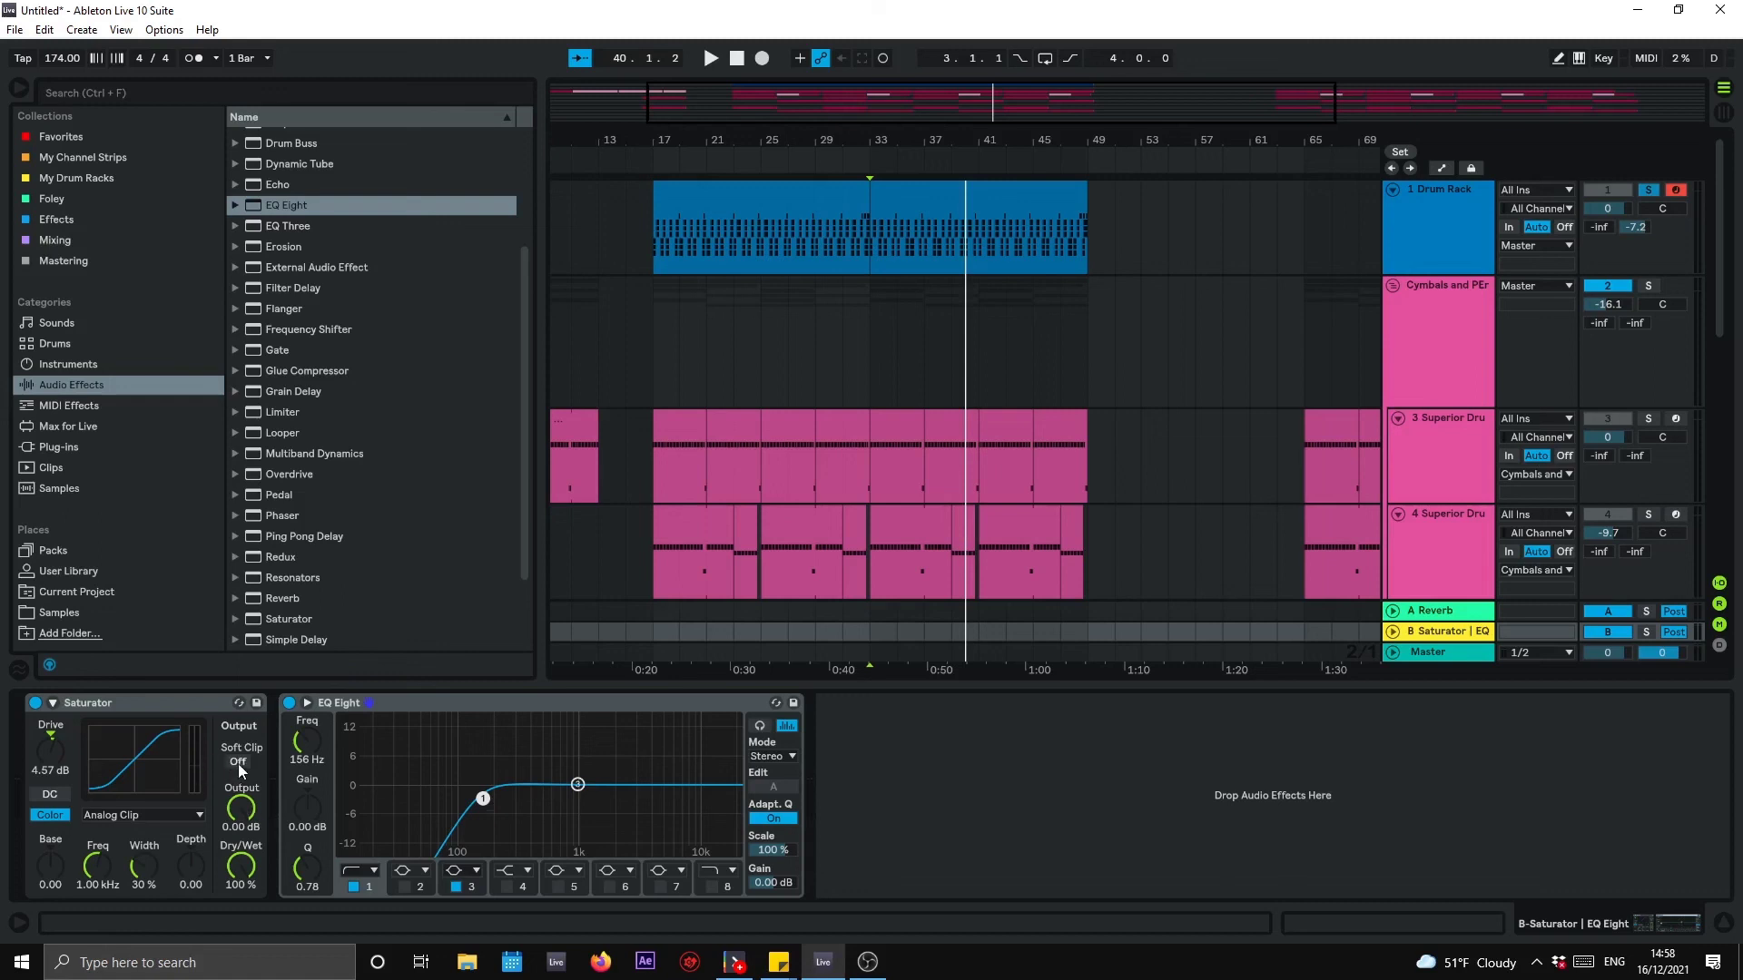
pyautogui.click(137, 815)
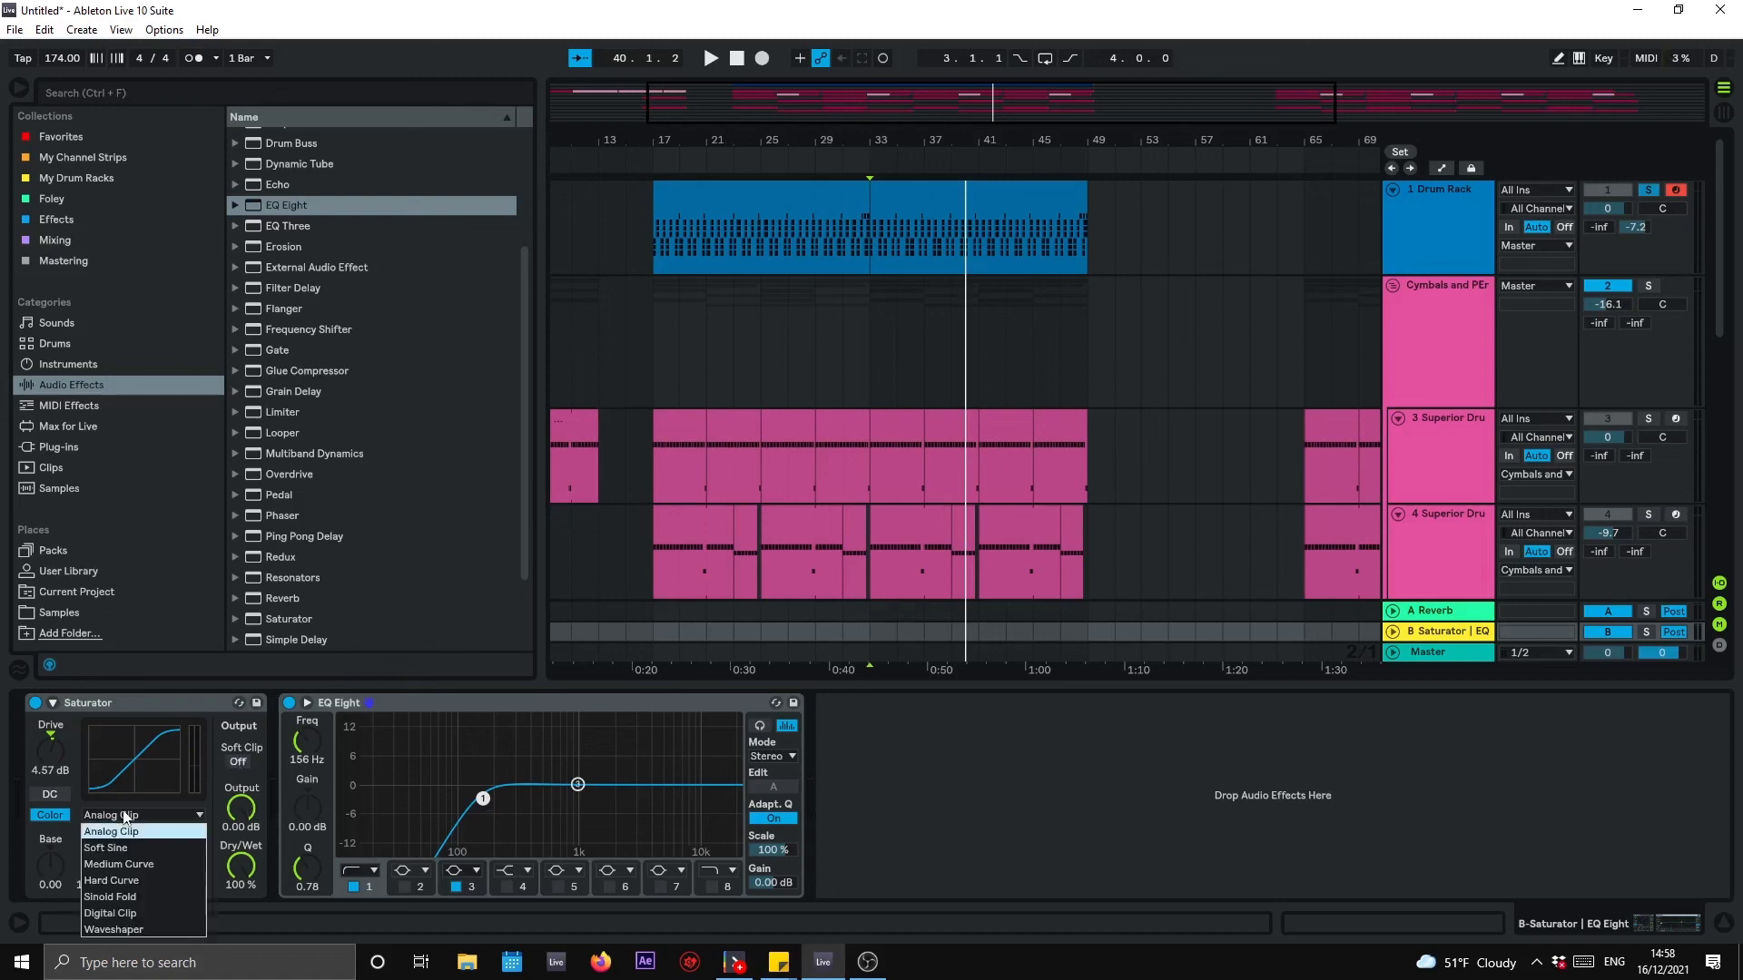
pyautogui.click(137, 881)
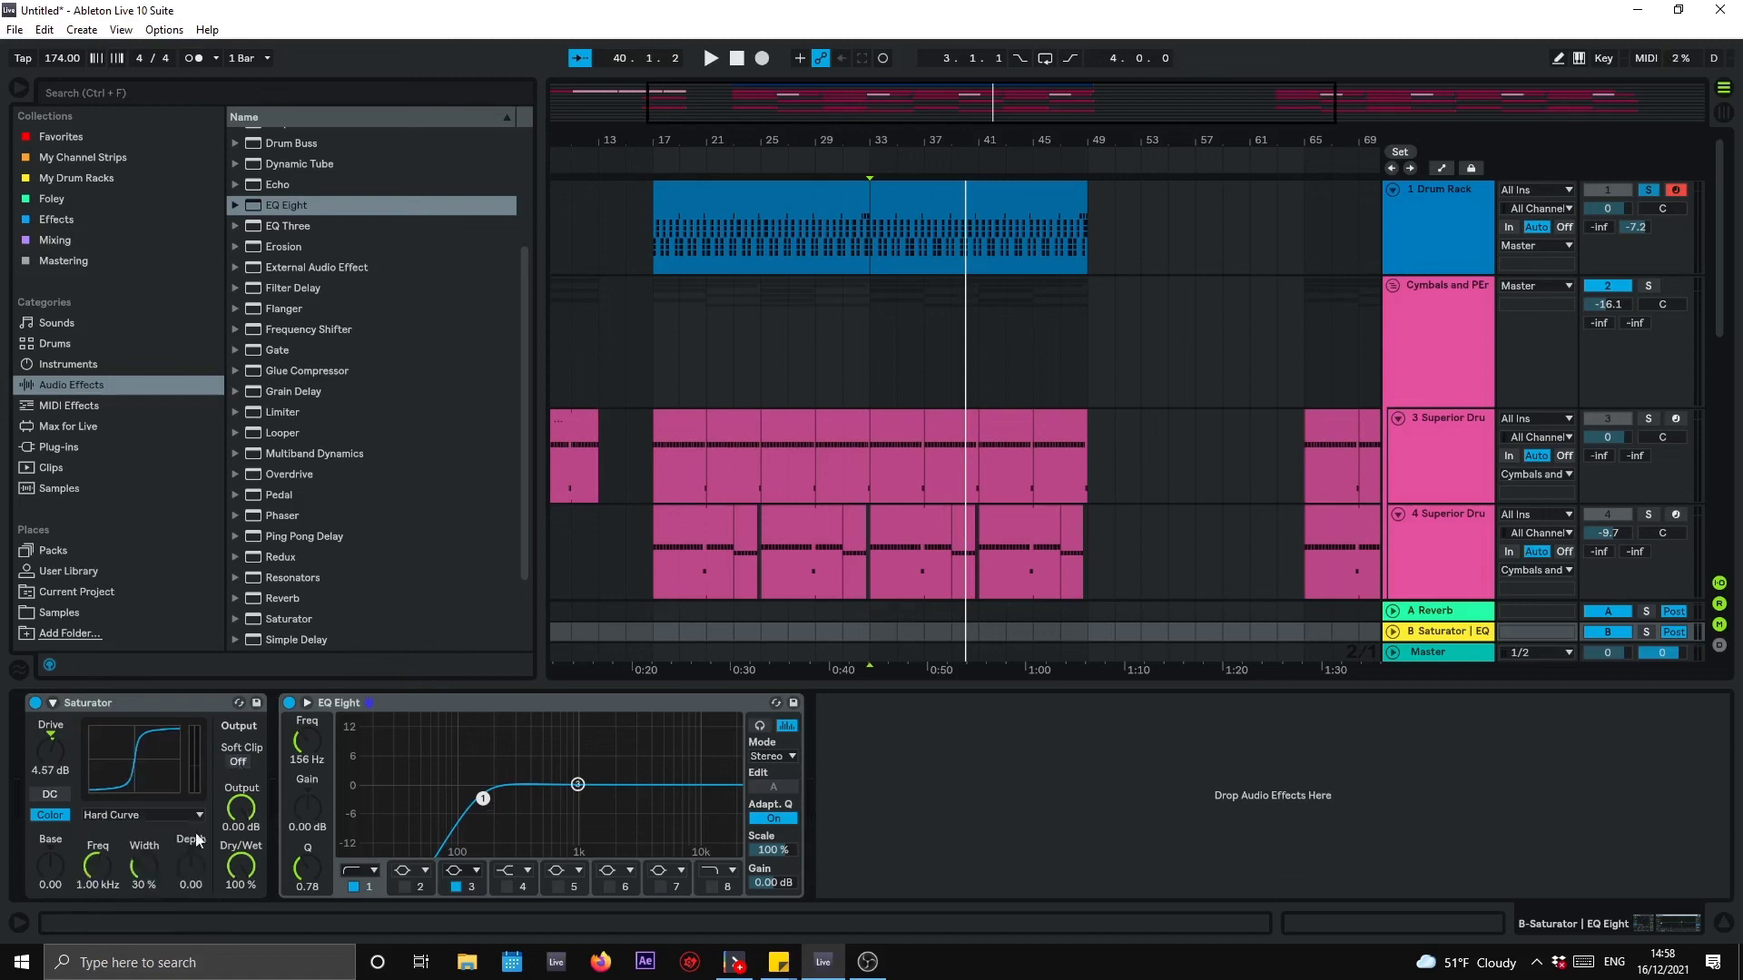
# Step: Set the Saturator's output to -12.6 dB while playing from bar 33, and unsolo the 1 Drum Rack track
pyautogui.moveTo(241, 815); pyautogui.dragTo(241, 838)
pyautogui.press('space')
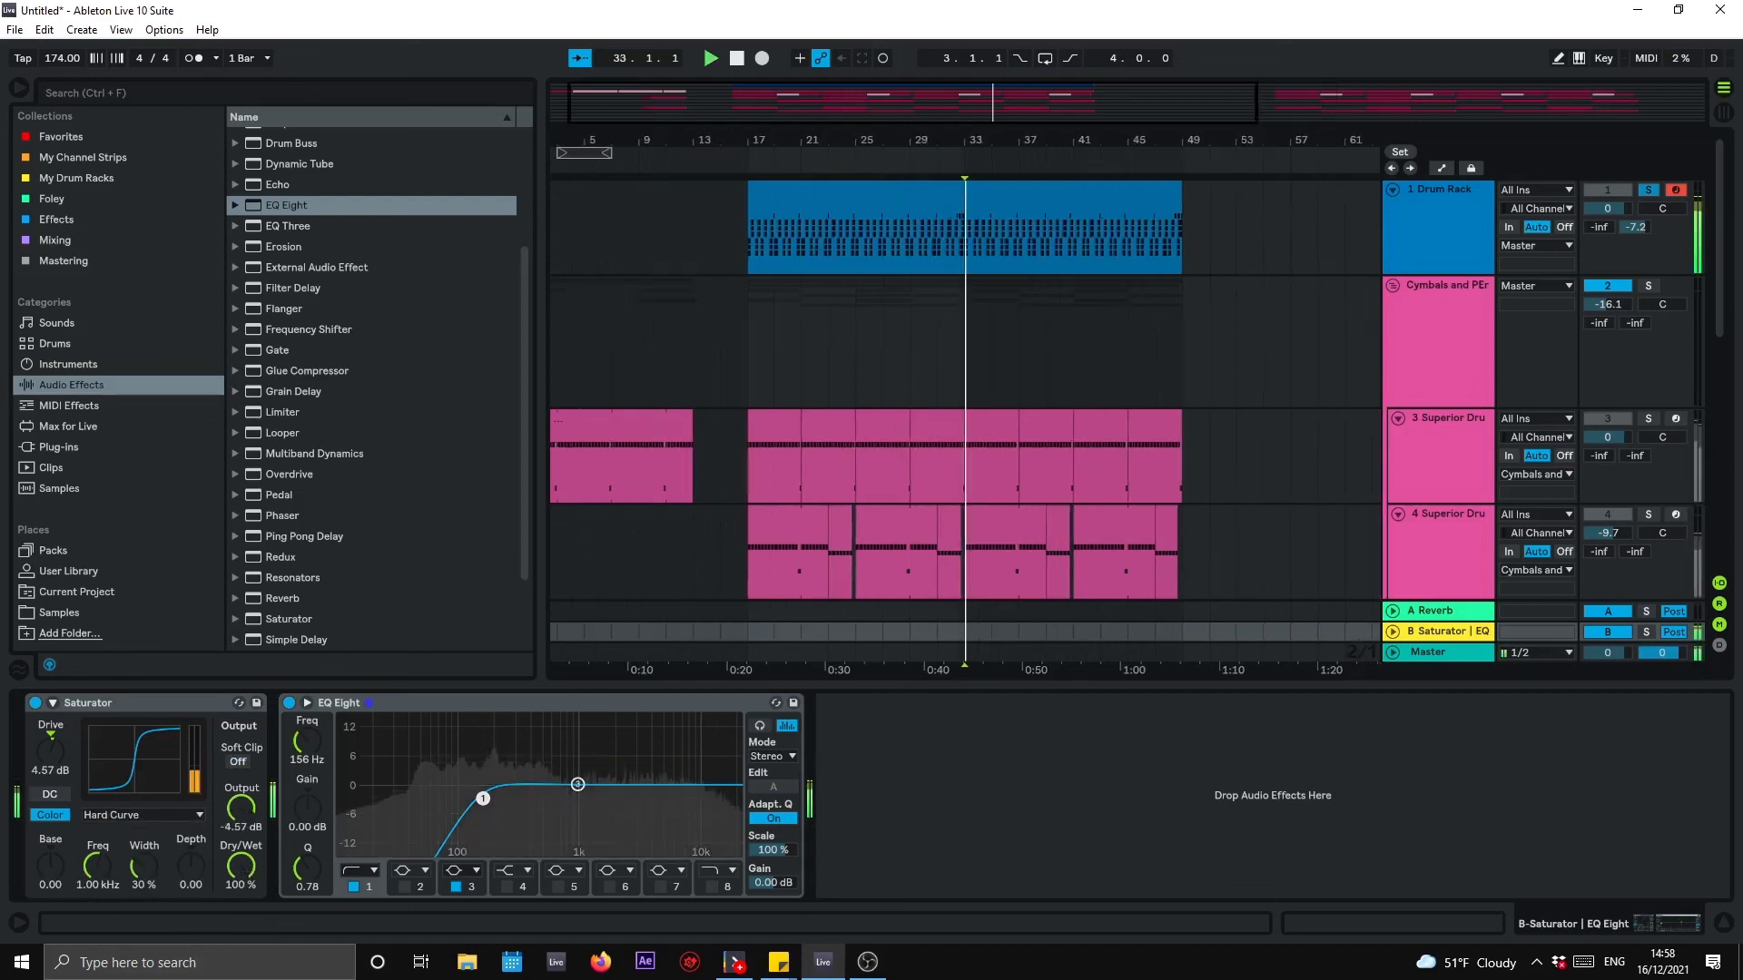
pyautogui.moveTo(244, 815); pyautogui.dragTo(244, 852)
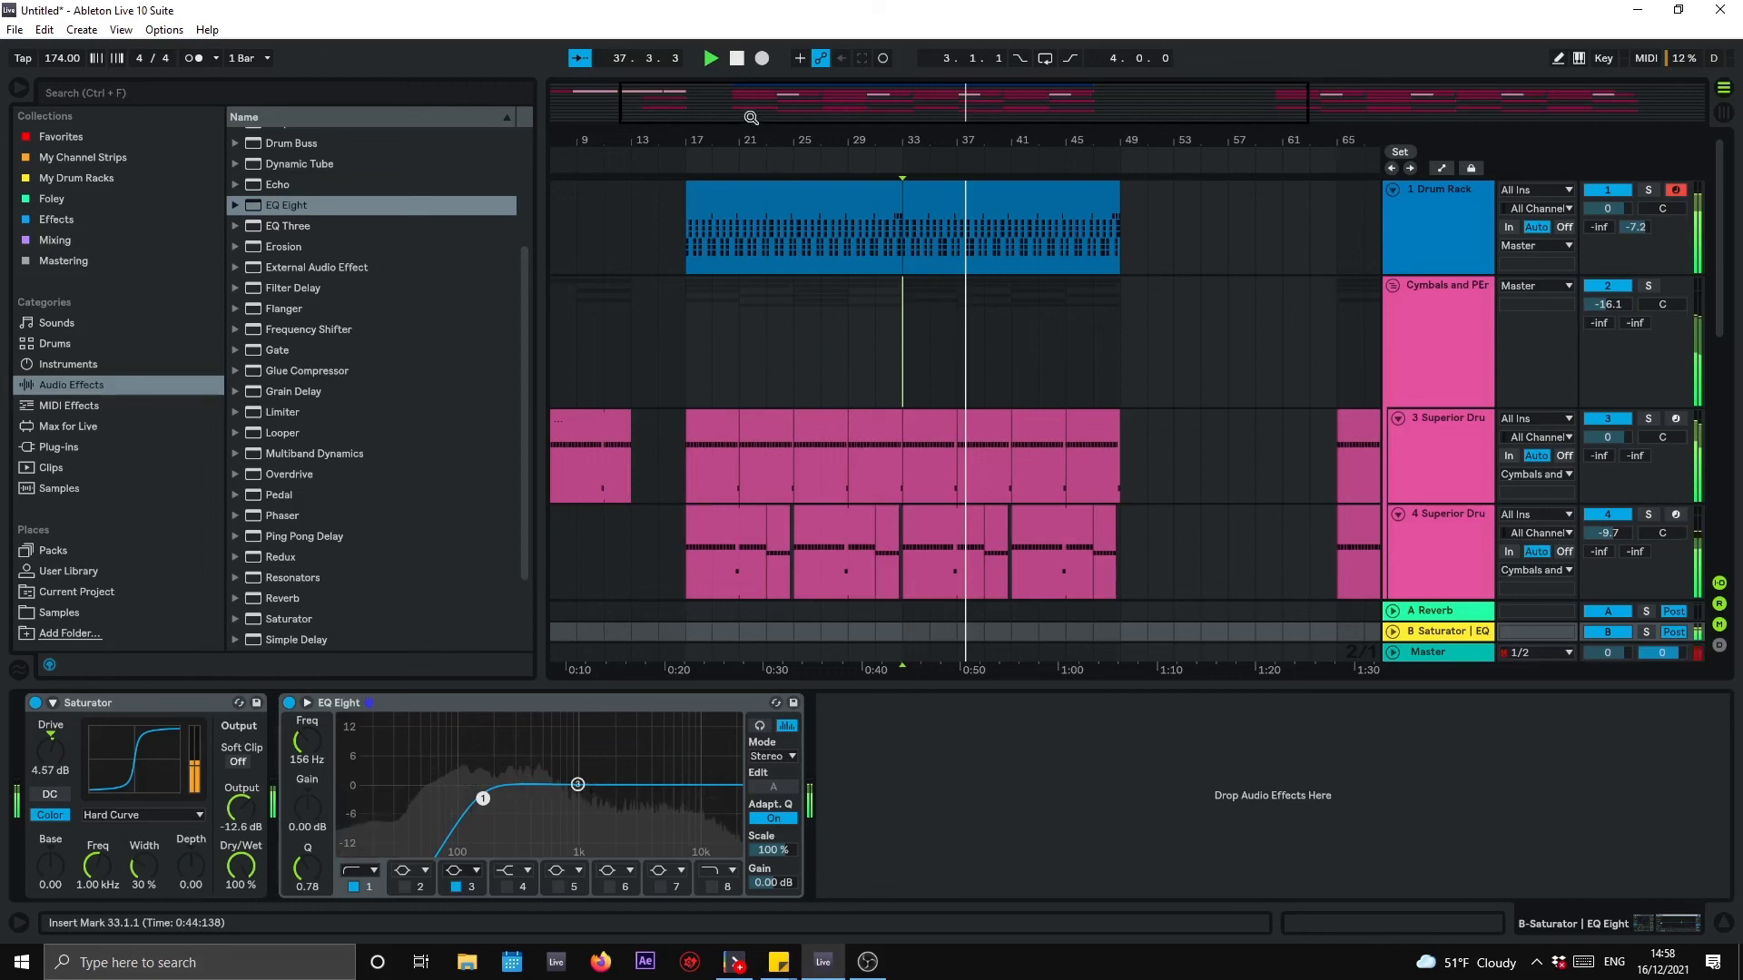
# Step: Open the 1 Drum Rack track's device chain and bring the nested Kicks, Snares and VB_SNR chain lists into view
pyautogui.scroll(-1, 864, 355)
pyautogui.scroll(-3, 872, 353)
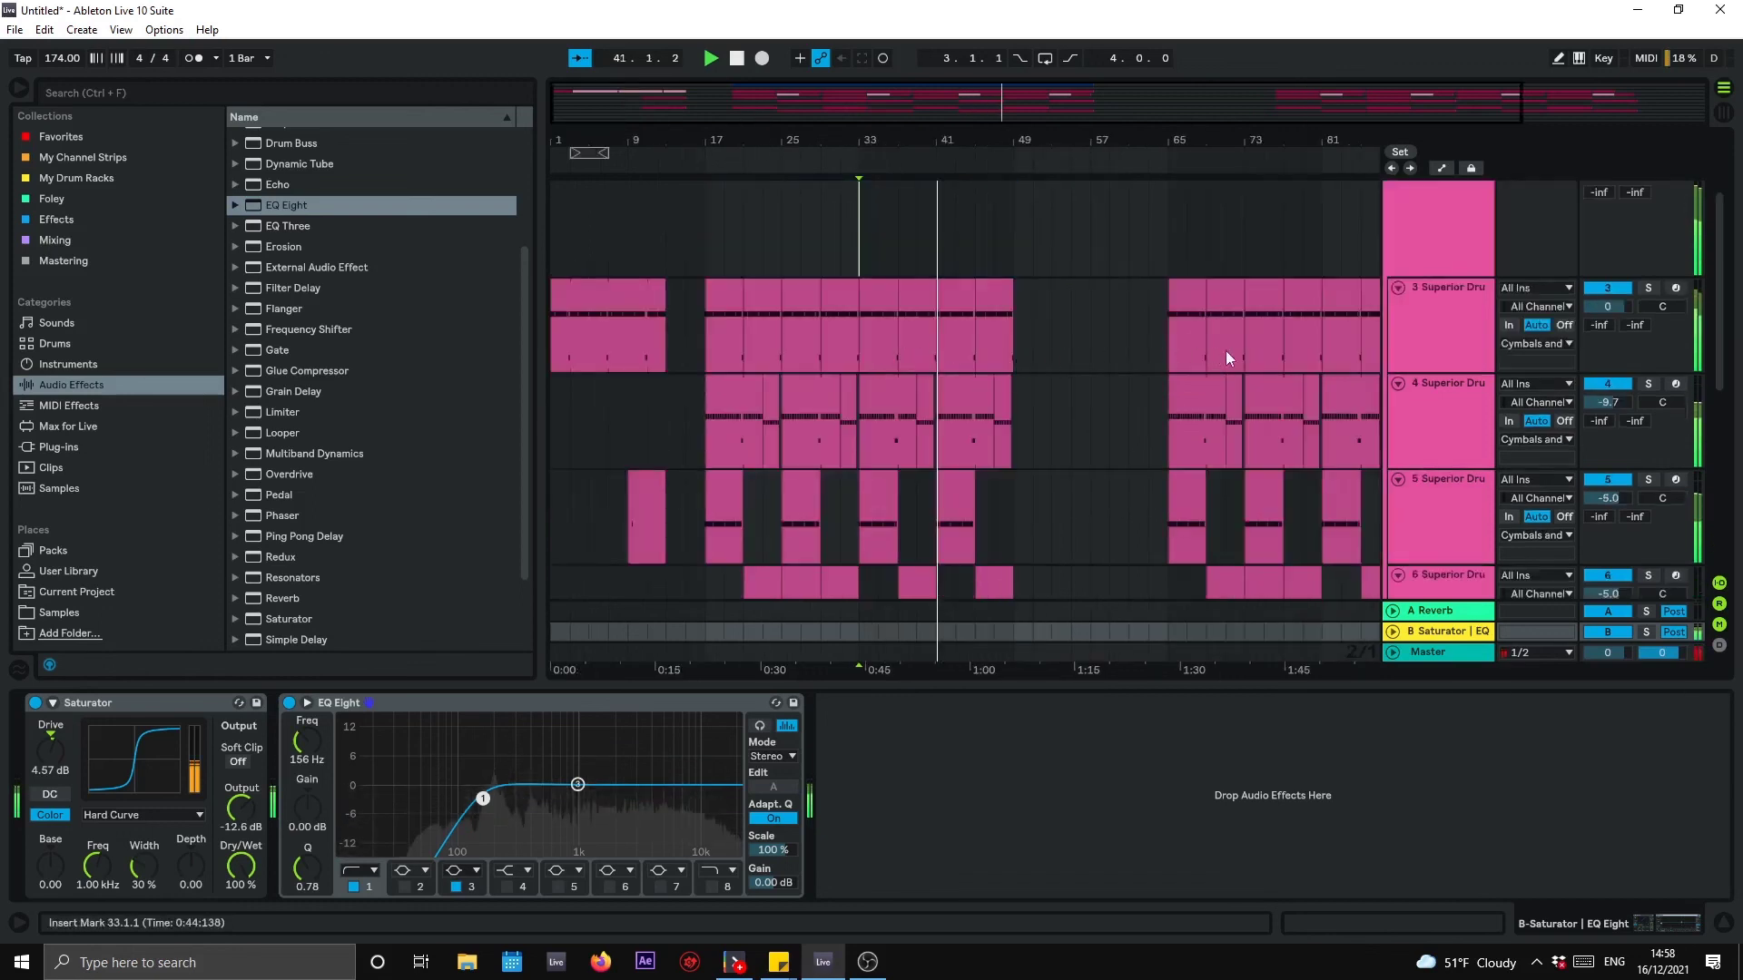
pyautogui.scroll(3, 1265, 340)
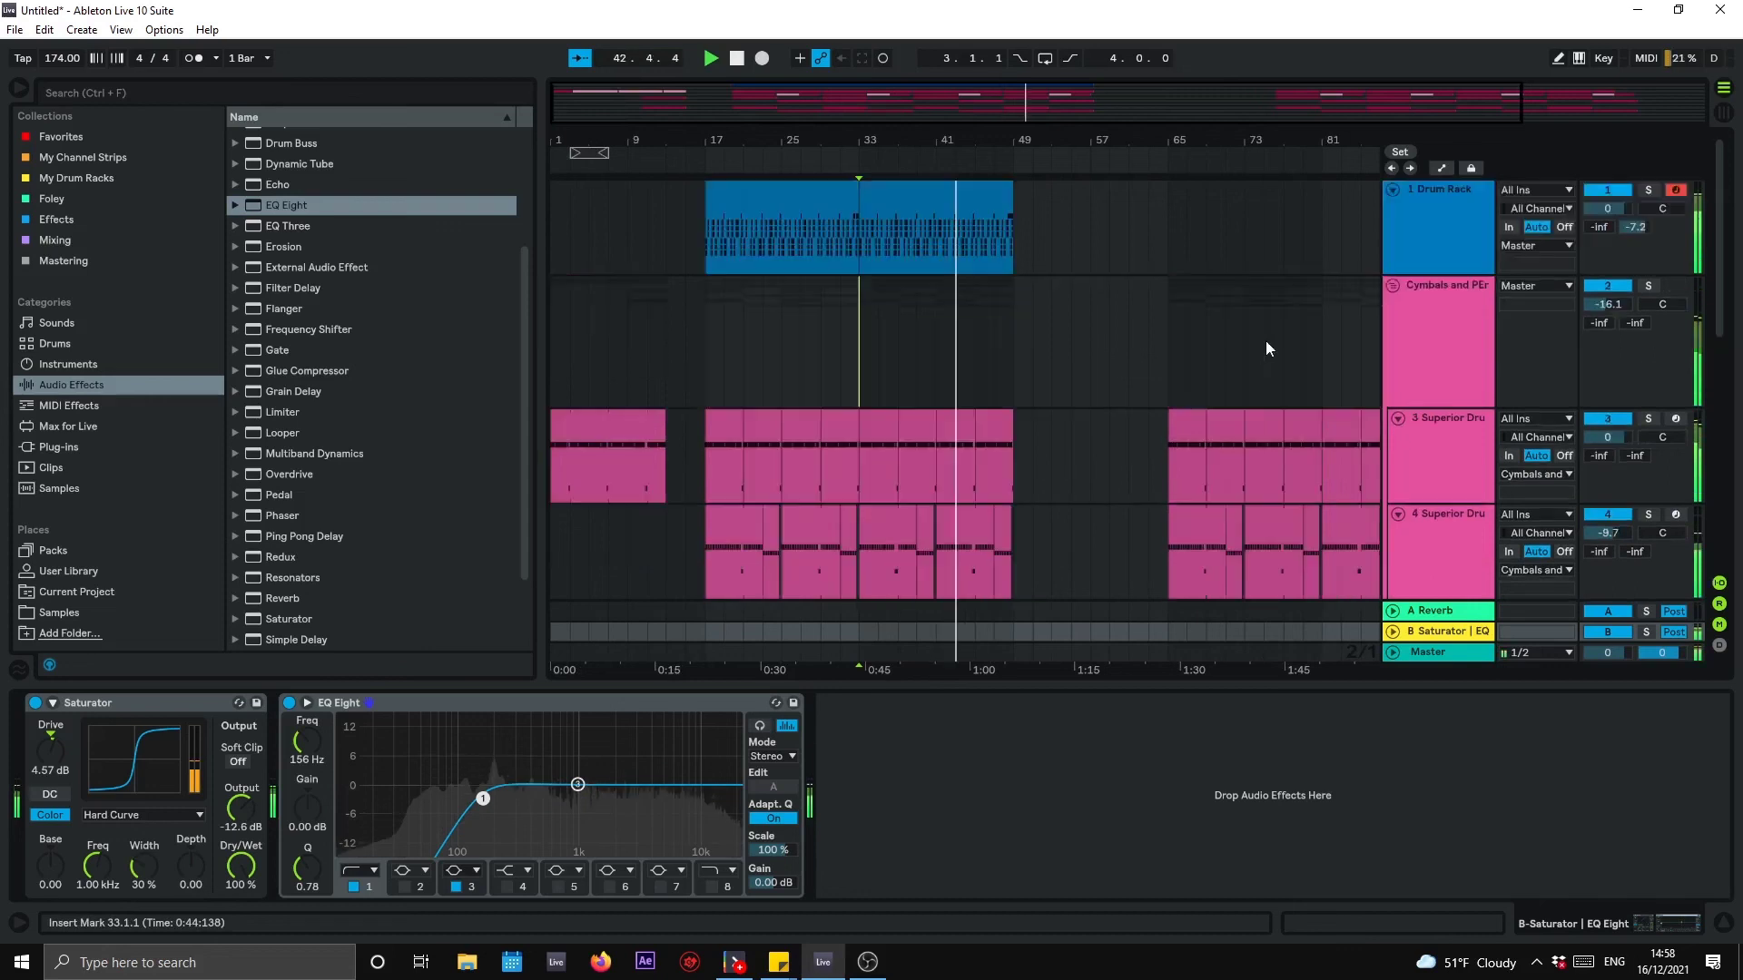
pyautogui.click(1447, 218)
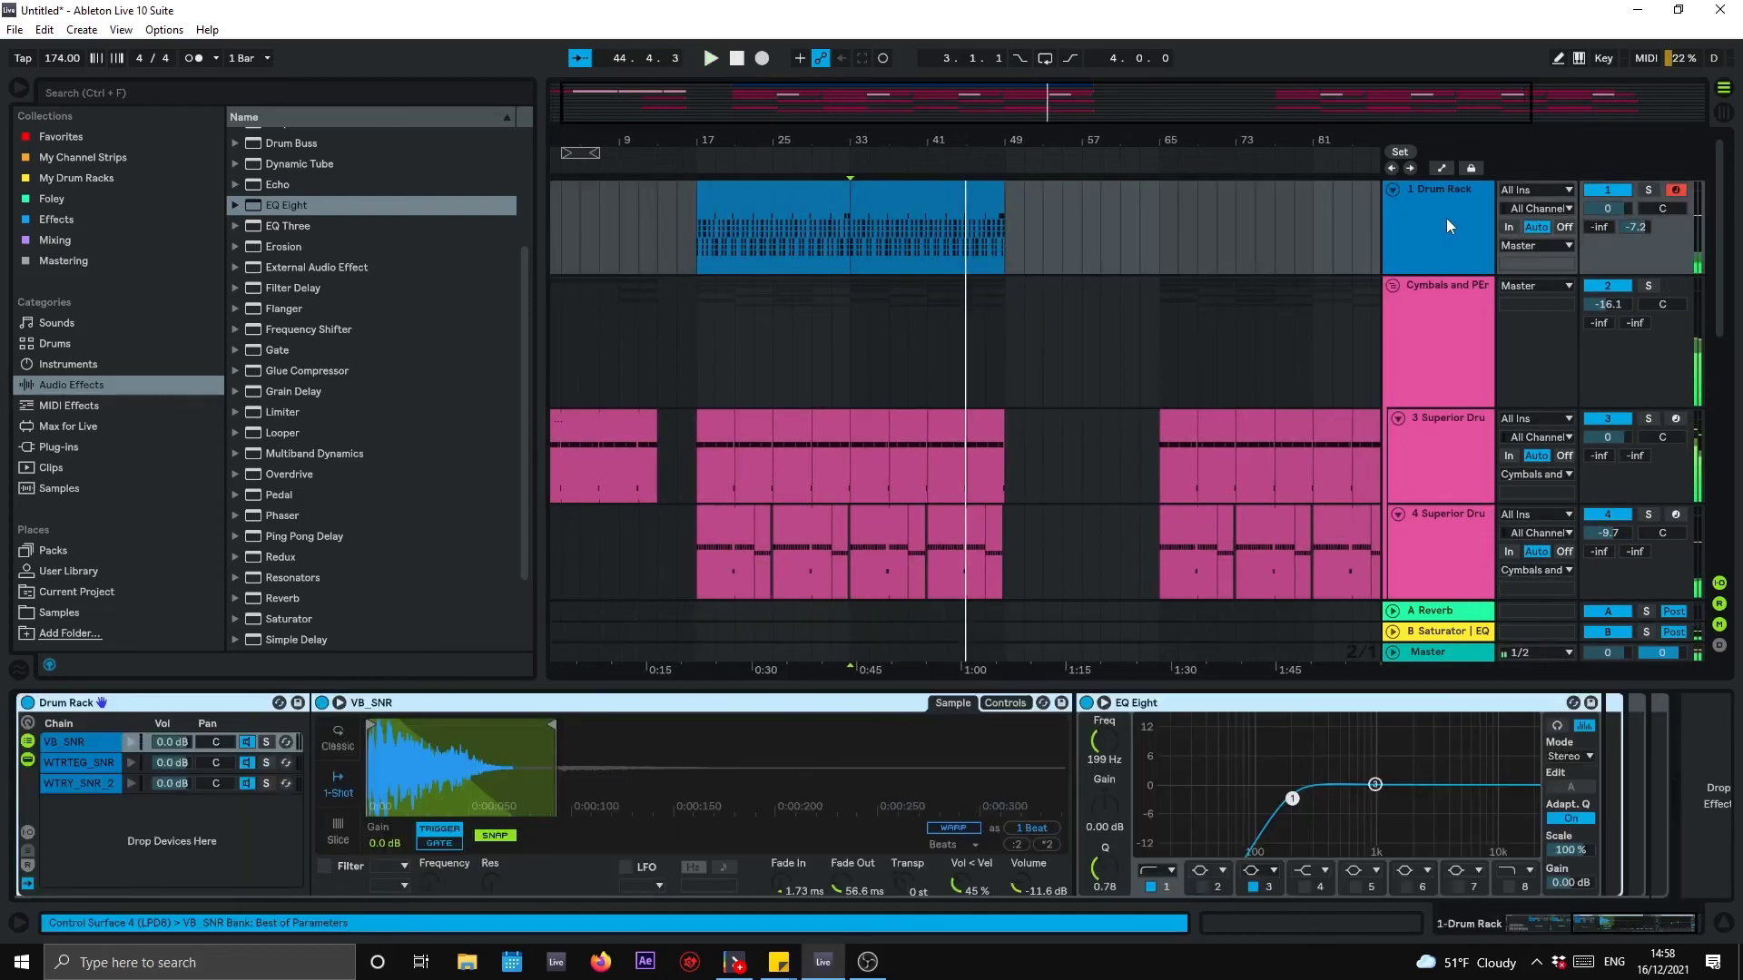
pyautogui.click(1623, 925)
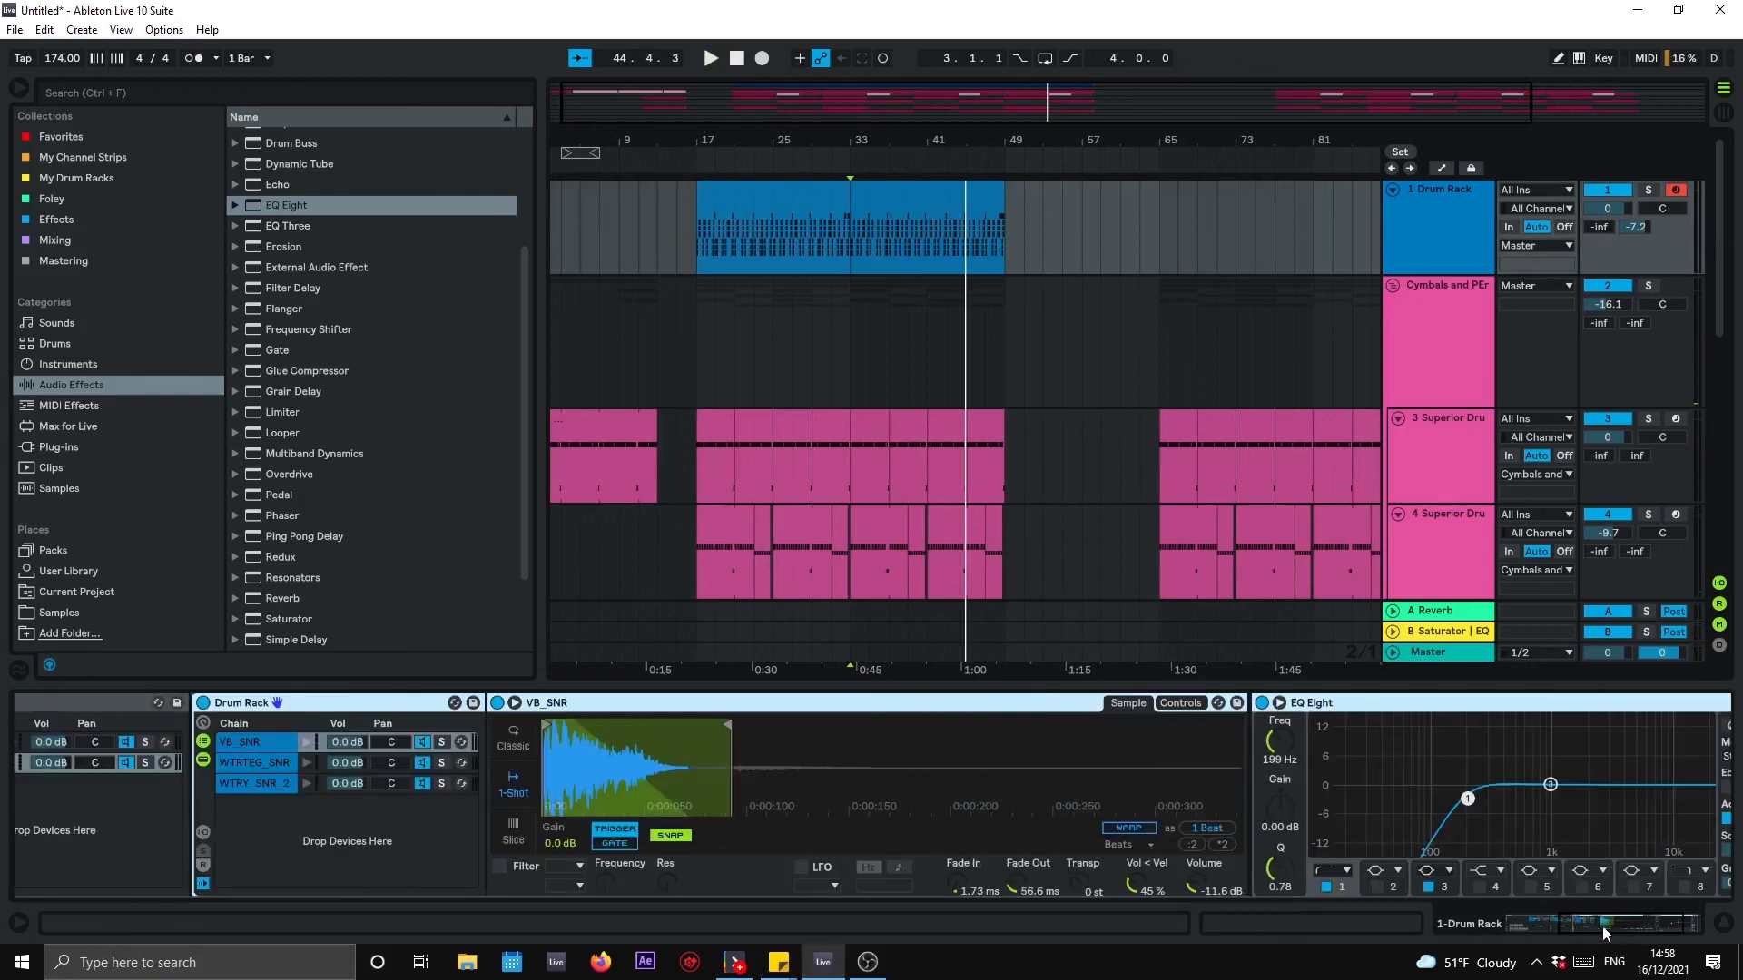
pyautogui.moveTo(1604, 932); pyautogui.dragTo(1598, 932)
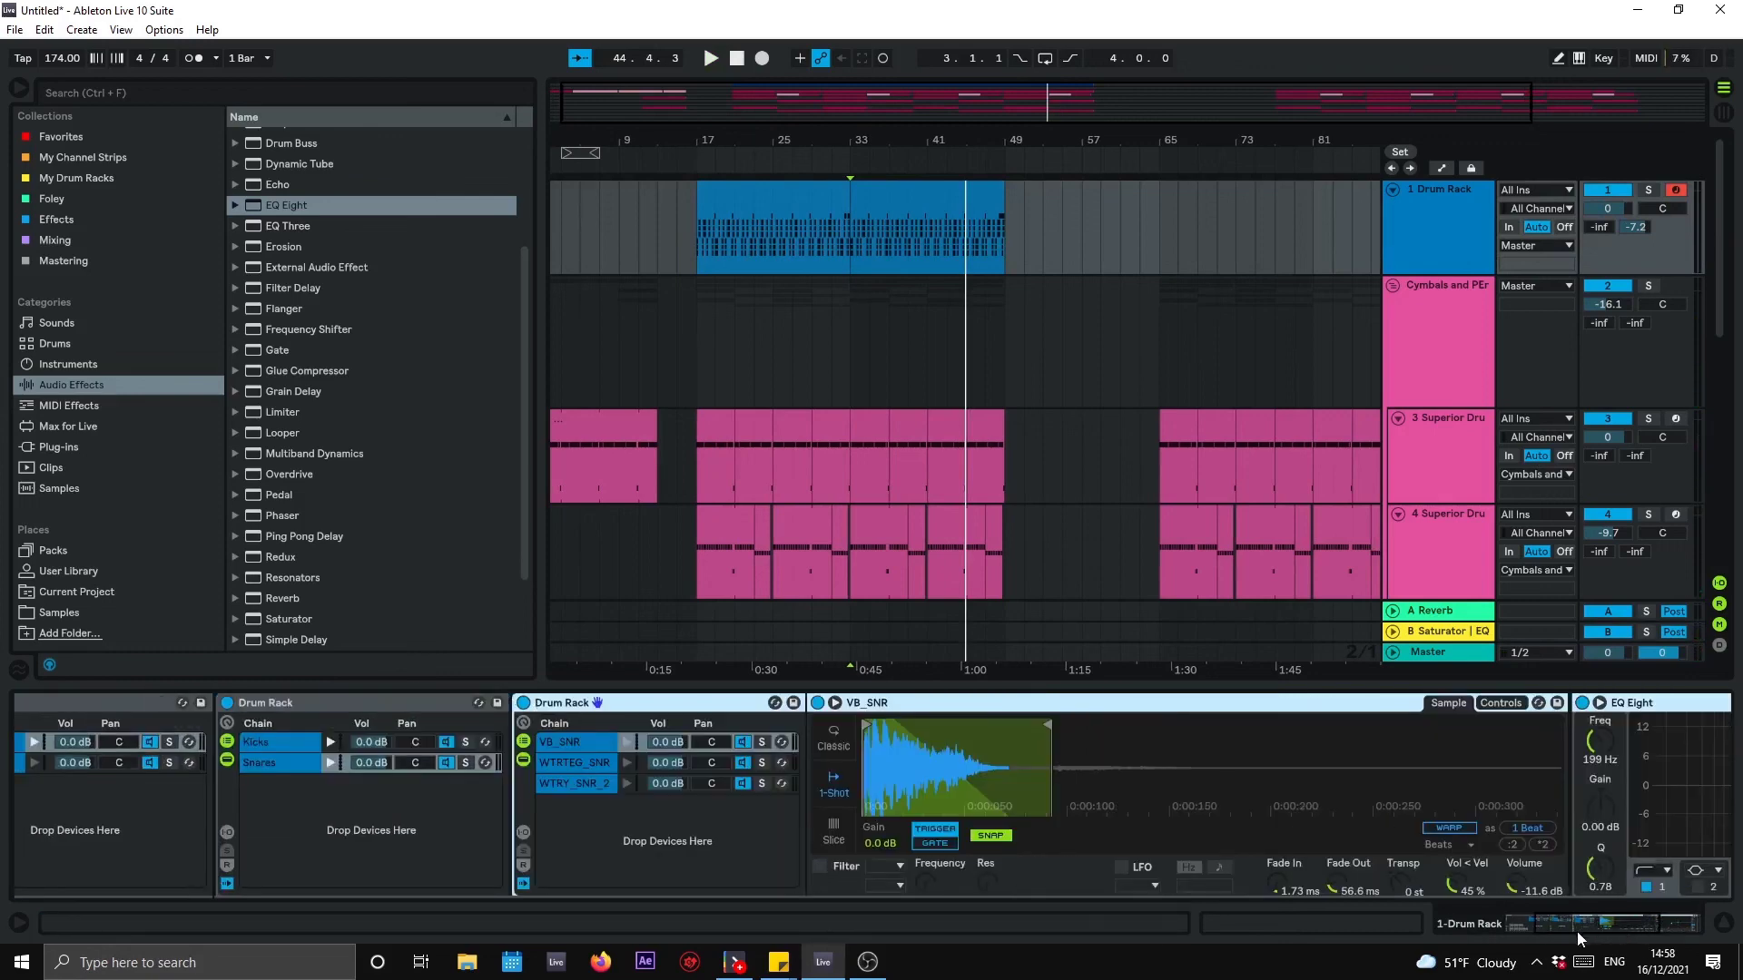
pyautogui.click(1577, 931)
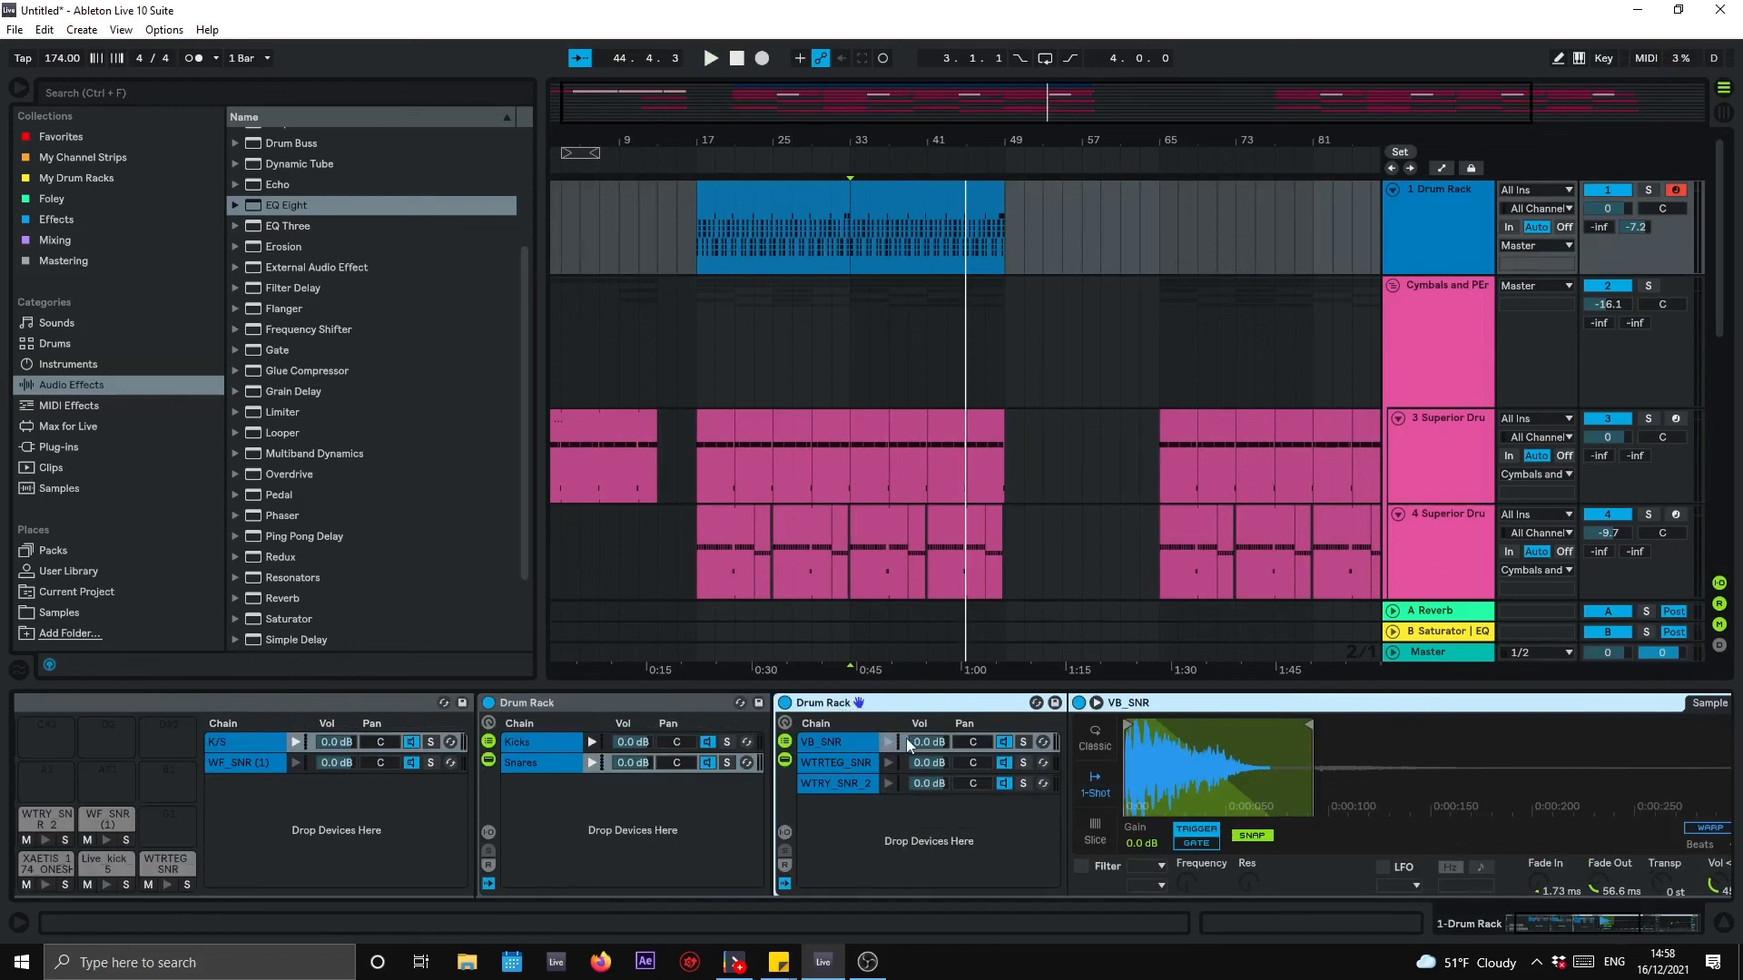